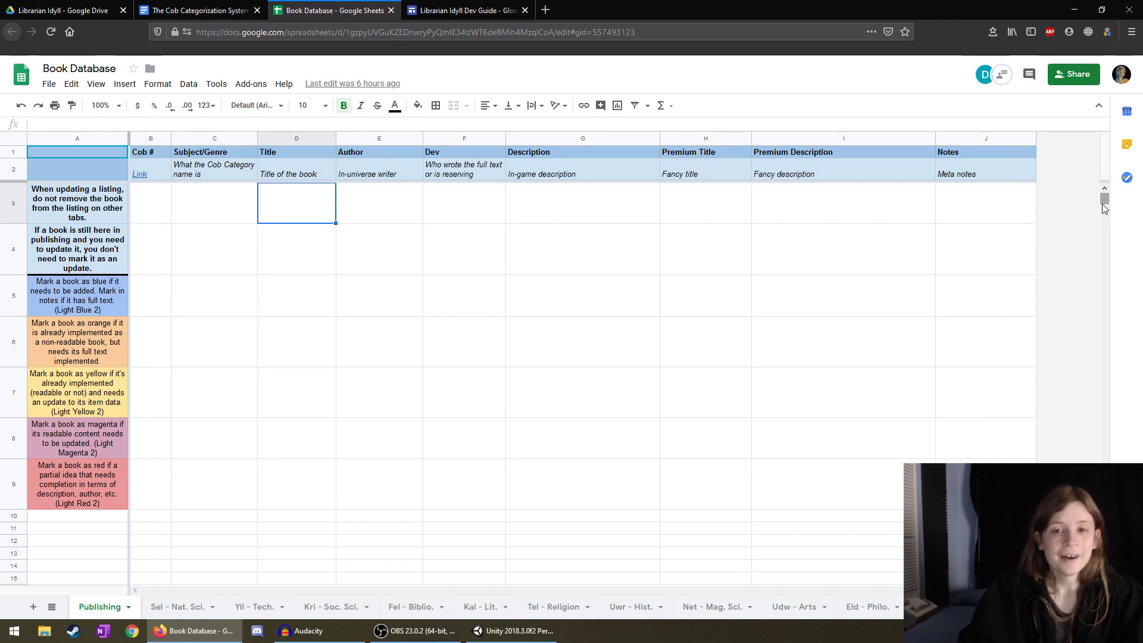
Examine the blue-marked rows at the end of the Publishing sheet in the Book Database spreadsheet.
{"action": "left_click_drag", "start_coordinate": [1101, 204], "coordinate": [1100, 301]}
{"action": "left_click_drag", "start_coordinate": [1097, 344], "coordinate": [1099, 577]}
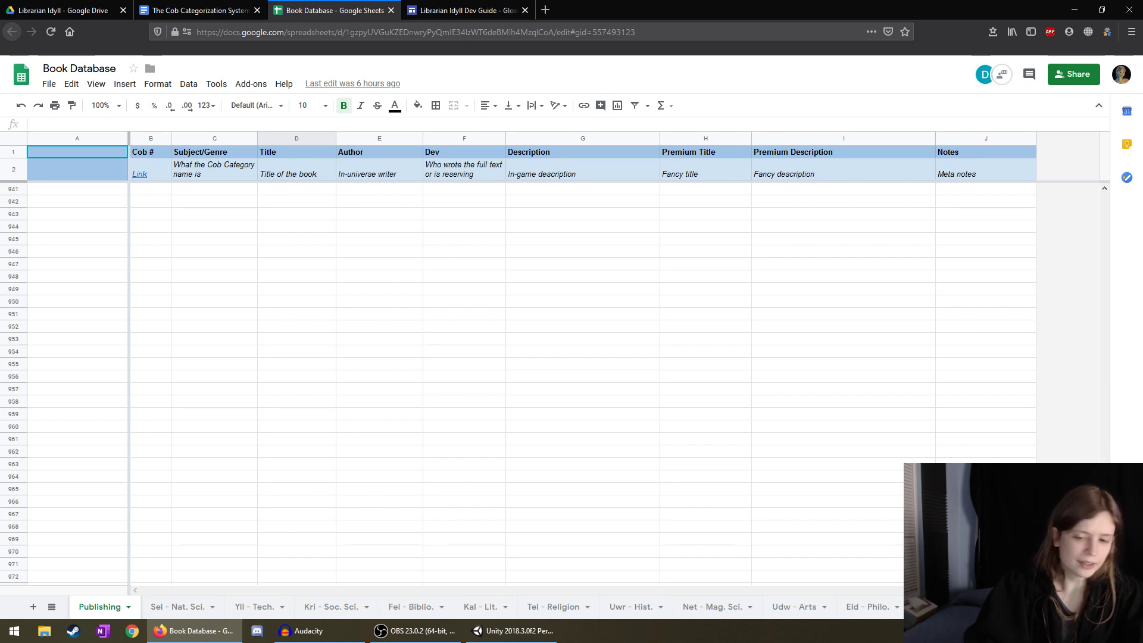
{"action": "left_click_drag", "start_coordinate": [1012, 553], "coordinate": [17, 453]}
{"action": "left_click_drag", "start_coordinate": [142, 445], "coordinate": [143, 555]}
{"action": "left_click_drag", "start_coordinate": [170, 441], "coordinate": [225, 492]}
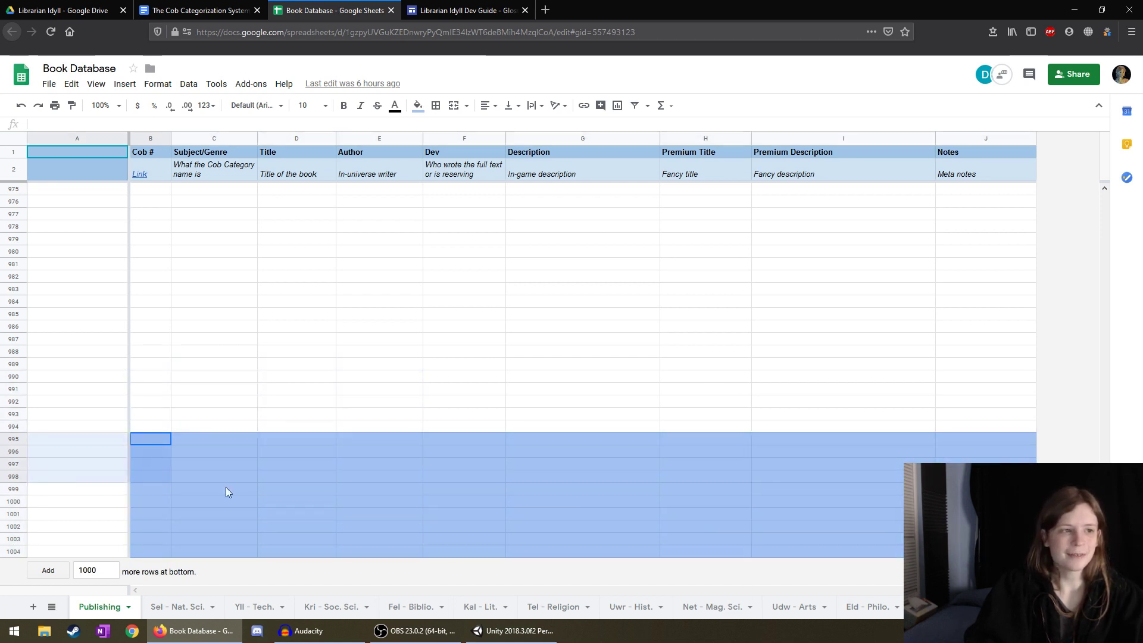
{"action": "left_click", "coordinate": [479, 407]}
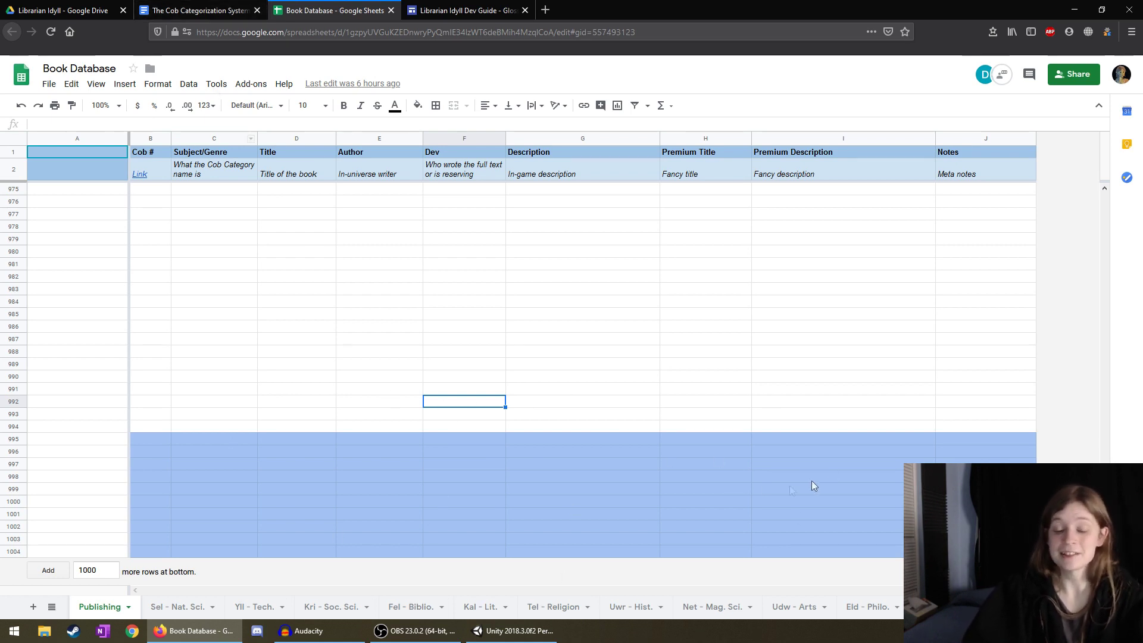
{"action": "left_click_drag", "start_coordinate": [1104, 548], "coordinate": [1094, 108]}
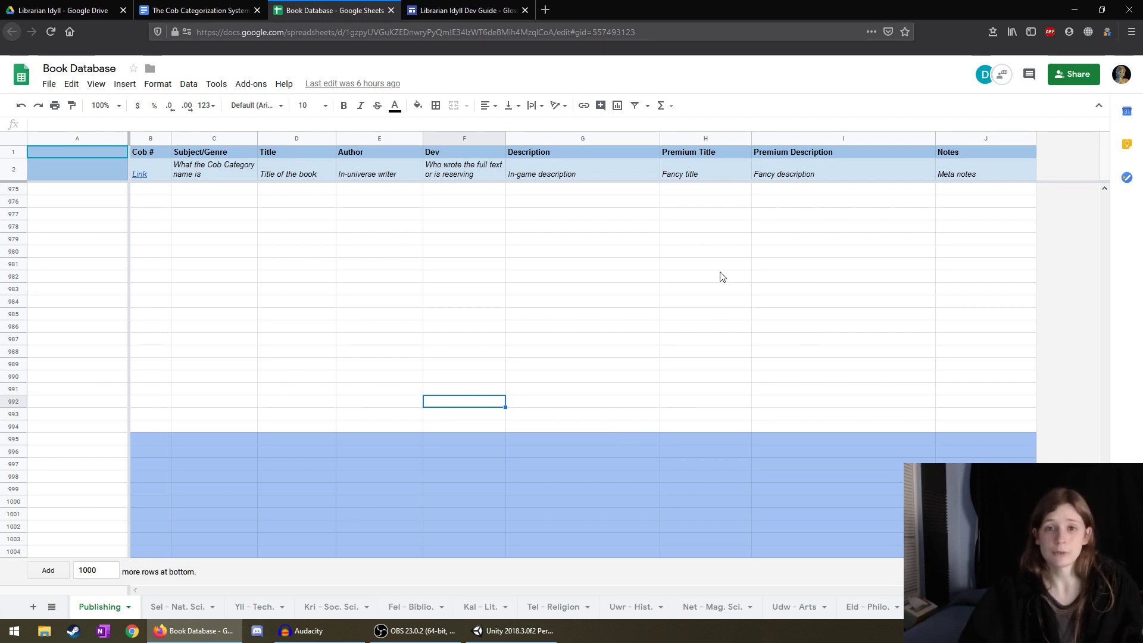
Switch to Notepad++ and examine the dialogue event template in scripting copypasta.txt.
{"action": "left_click", "coordinate": [15, 630]}
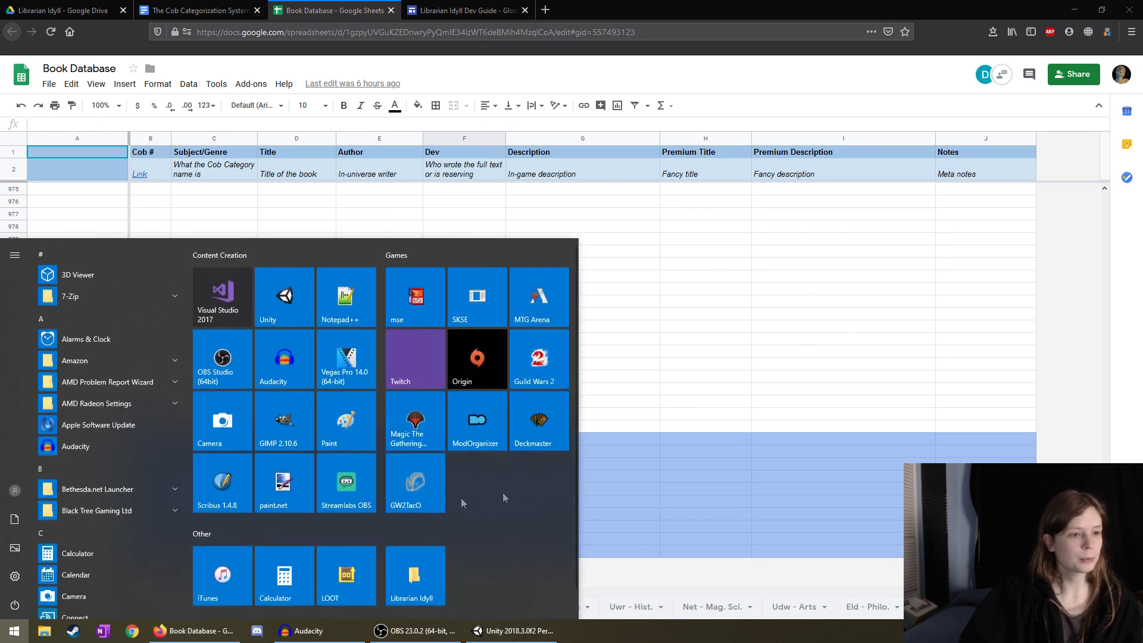
{"action": "left_click", "coordinate": [359, 298]}
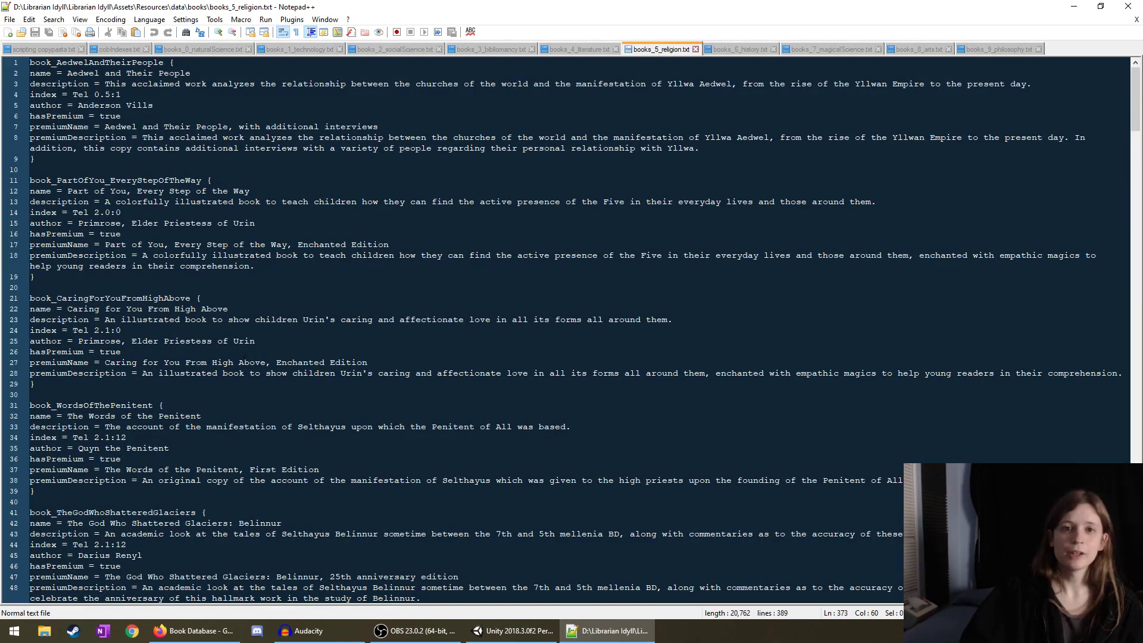
{"action": "left_click", "coordinate": [47, 47]}
{"action": "left_click", "coordinate": [473, 270]}
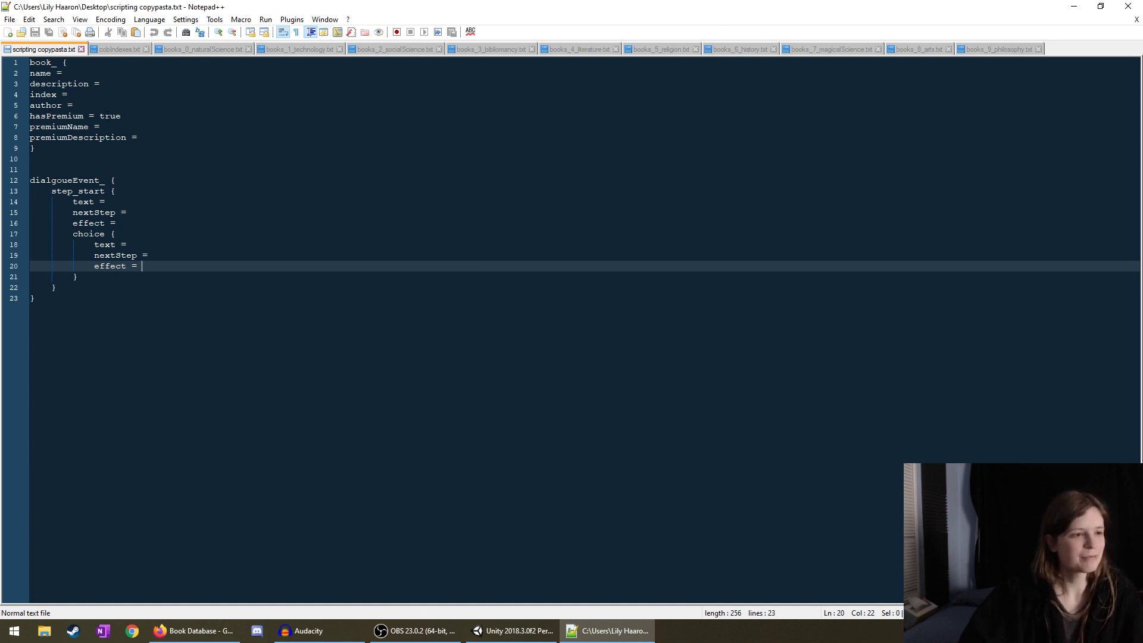
{"action": "left_click", "coordinate": [212, 148]}
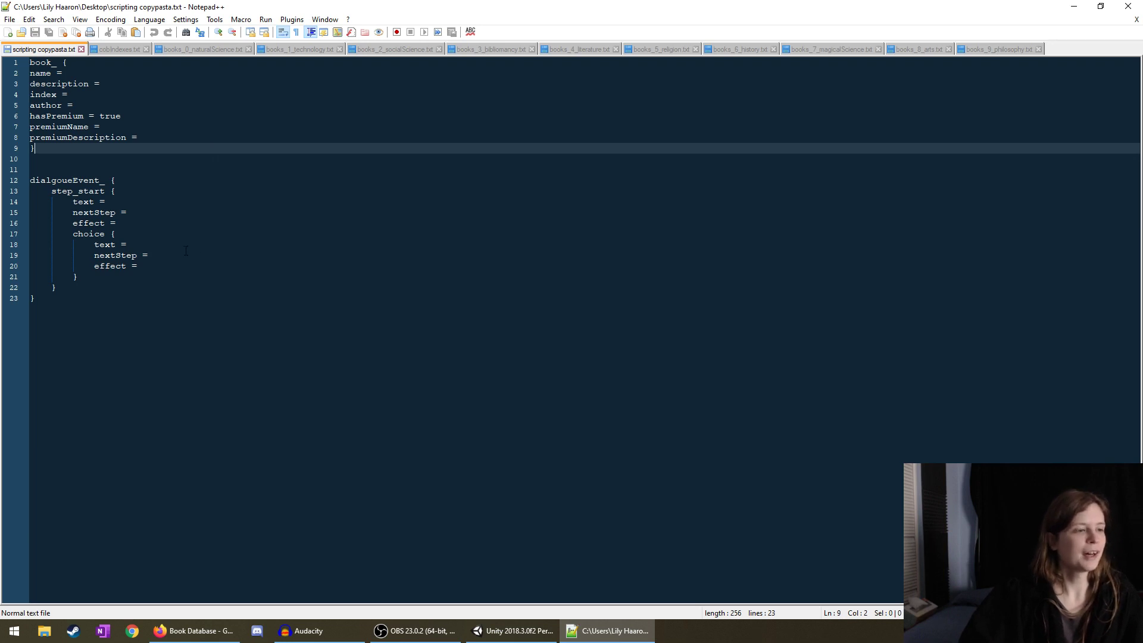
{"action": "left_click_drag", "start_coordinate": [211, 169], "coordinate": [321, 485]}
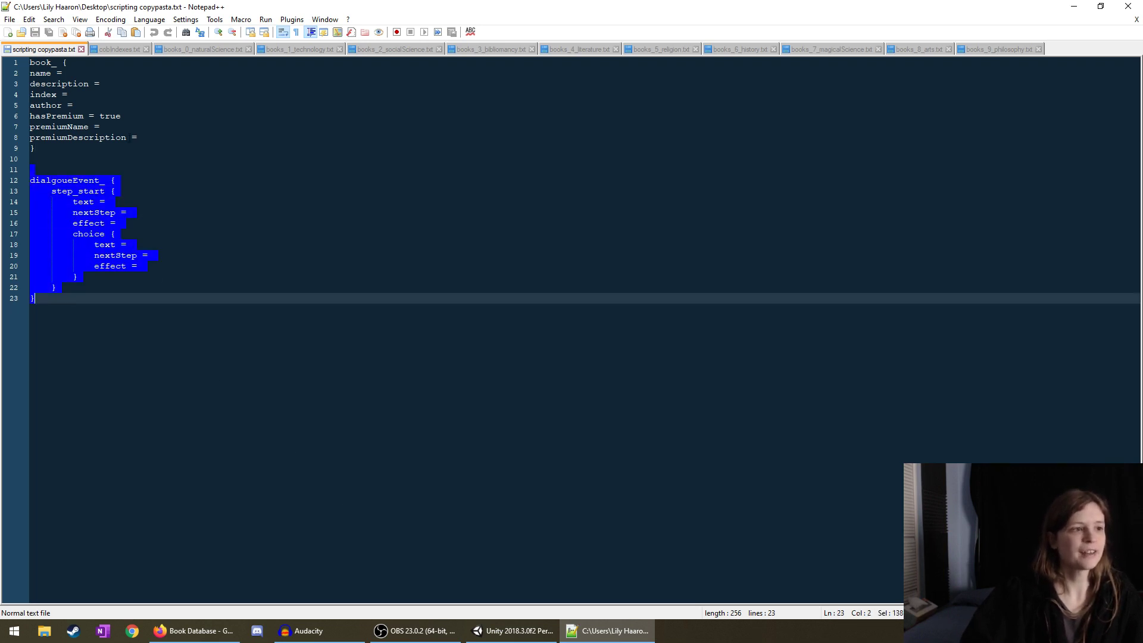
{"action": "mouse_move", "coordinate": [15, 62]}
{"action": "left_mouse_down"}
{"action": "mouse_move", "coordinate": [15, 169]}
{"action": "mouse_move", "coordinate": [15, 61]}
{"action": "left_mouse_up"}
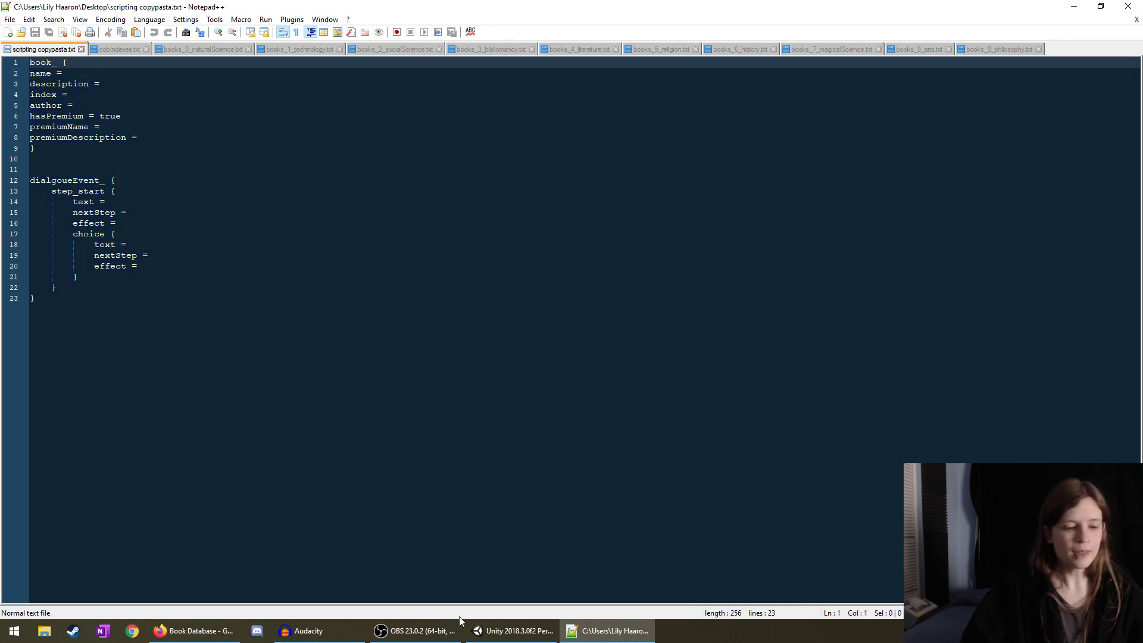
Examine the book_ template block in scripting copypasta.txt and view the entries in books_7_magicalScience.txt.
{"action": "left_click", "coordinate": [197, 630]}
{"action": "left_click", "coordinate": [607, 630]}
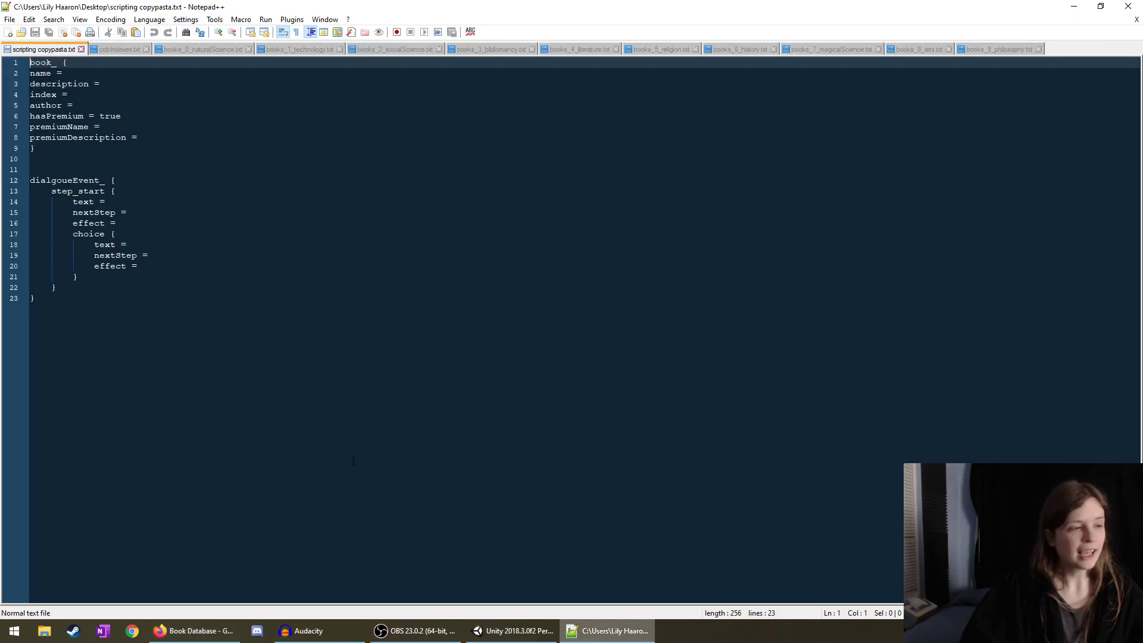
{"action": "left_click_drag", "start_coordinate": [149, 149], "coordinate": [30, 62]}
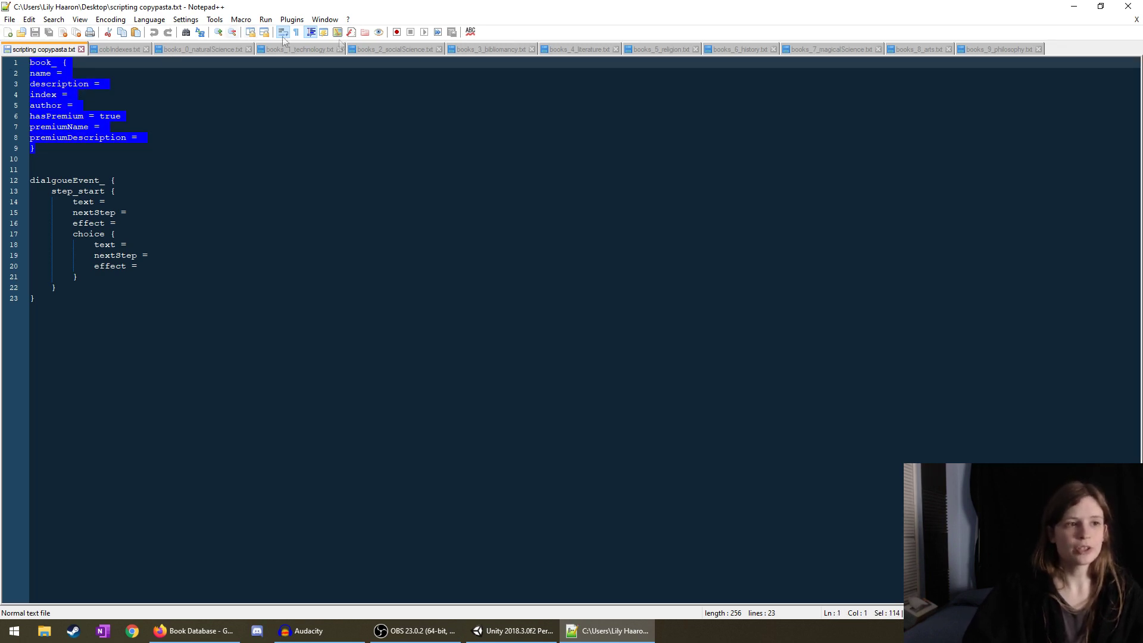
{"action": "left_click", "coordinate": [903, 115]}
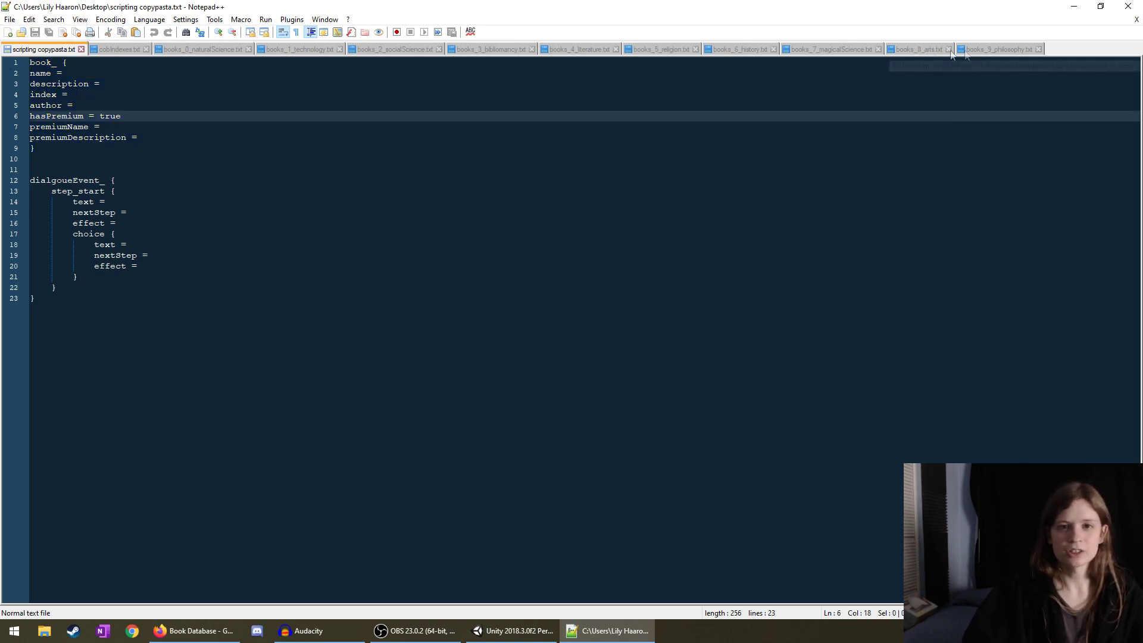
{"action": "left_click", "coordinate": [824, 49]}
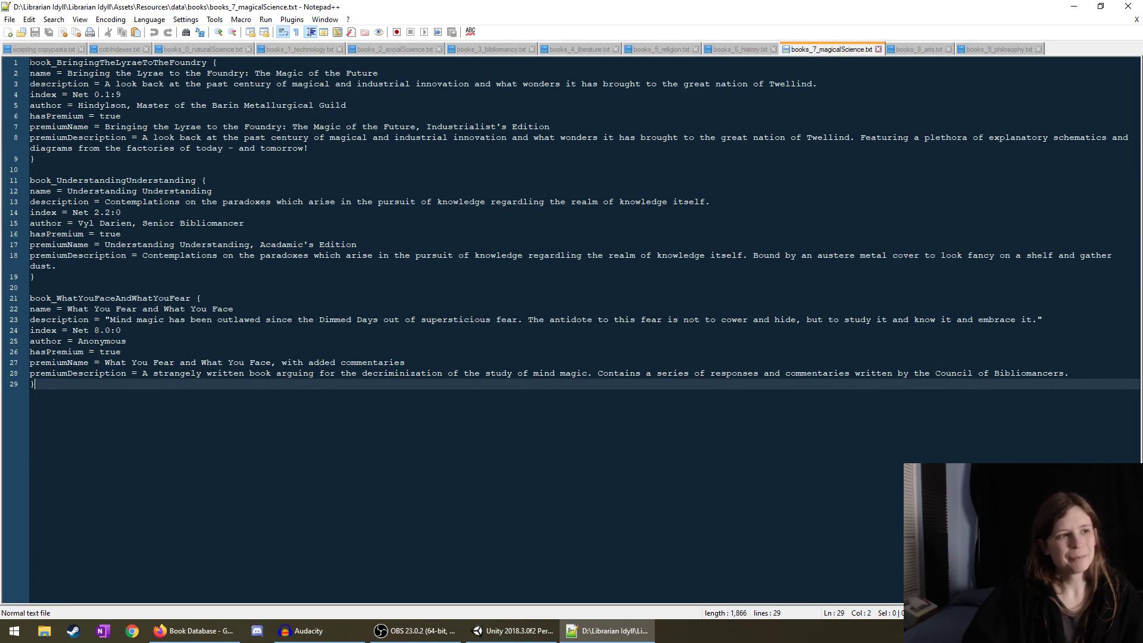
Switch to Unity, run and stop the MainScene game, and read the loading messages in the Console.
{"action": "left_click", "coordinate": [515, 629]}
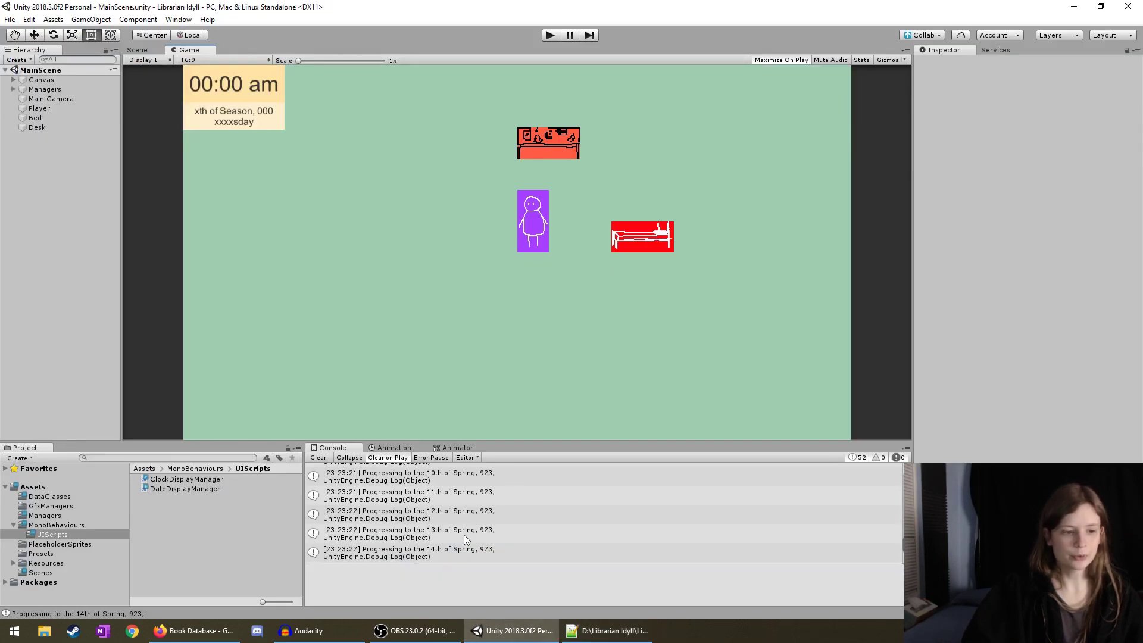
{"action": "left_click", "coordinate": [548, 36]}
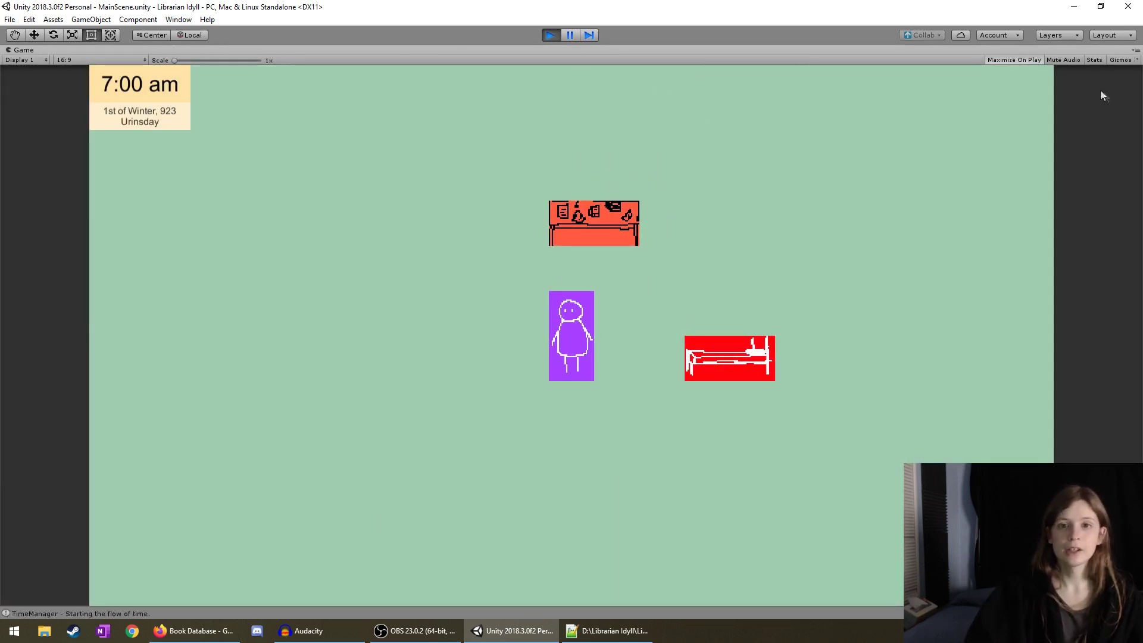
{"action": "left_click", "coordinate": [550, 36]}
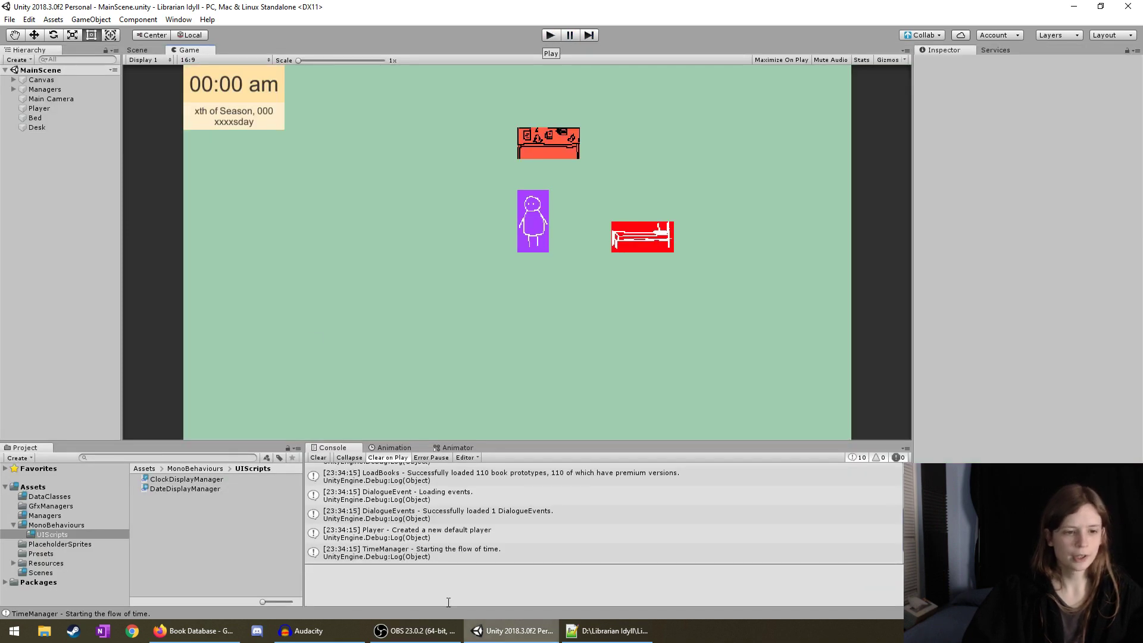
{"action": "scroll", "coordinate": [456, 511], "scroll_direction": "up", "scroll_amount": 3}
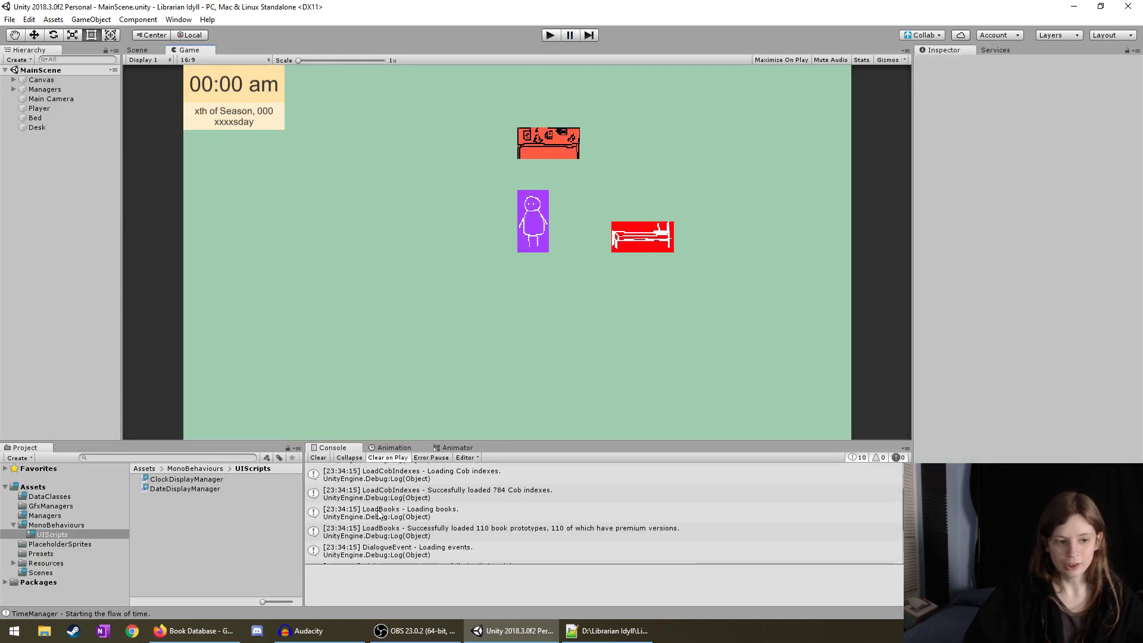
{"action": "left_click", "coordinate": [417, 515]}
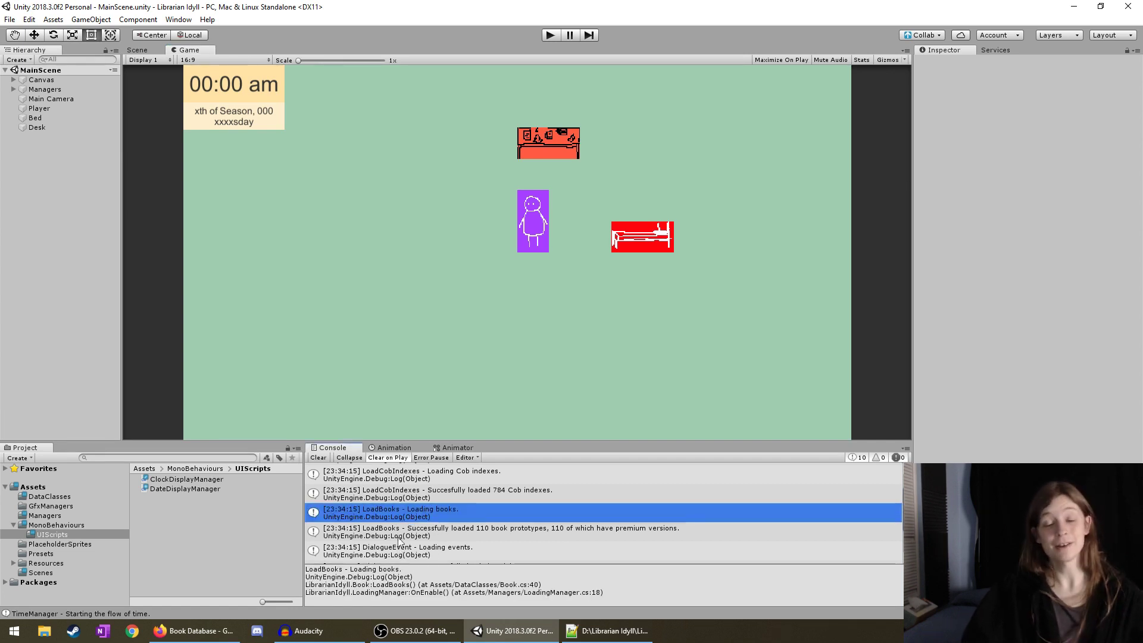
{"action": "scroll", "coordinate": [394, 482], "scroll_direction": "up", "scroll_amount": 1}
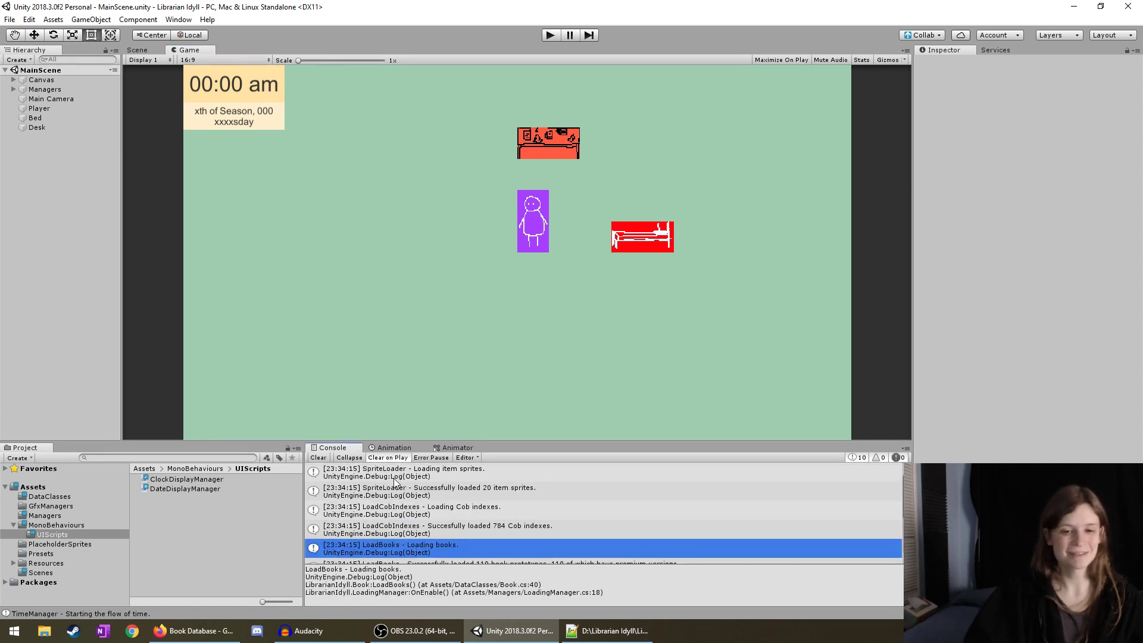
{"action": "scroll", "coordinate": [394, 482], "scroll_direction": "down", "scroll_amount": 2}
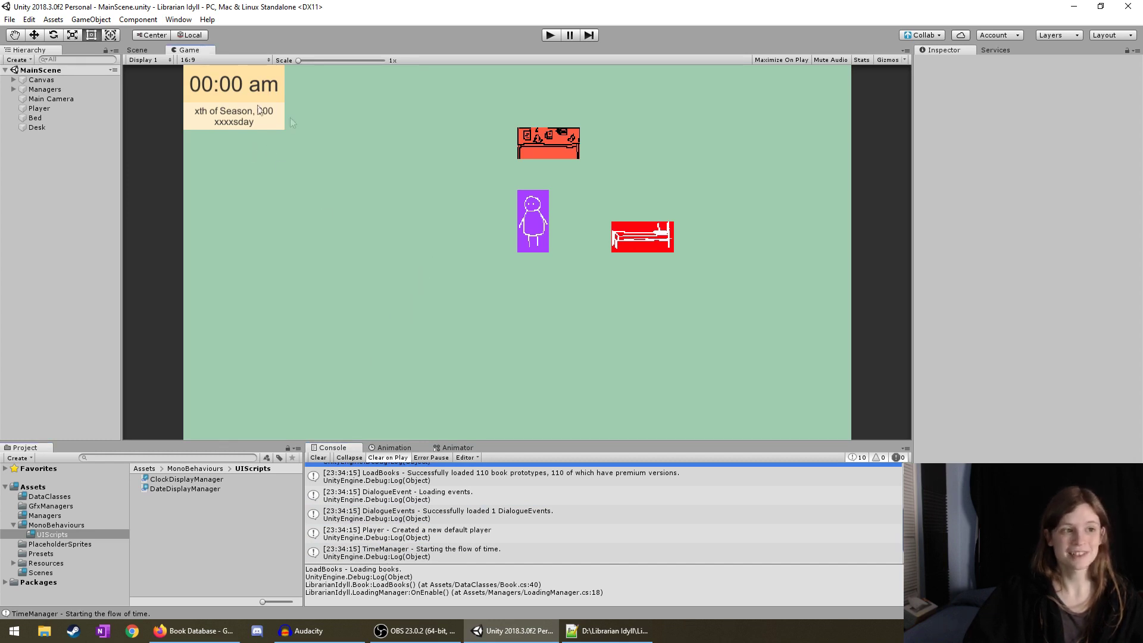
Playtest MainScene by walking the player character around the desk and bed, and stop the game.
{"action": "left_click", "coordinate": [550, 35]}
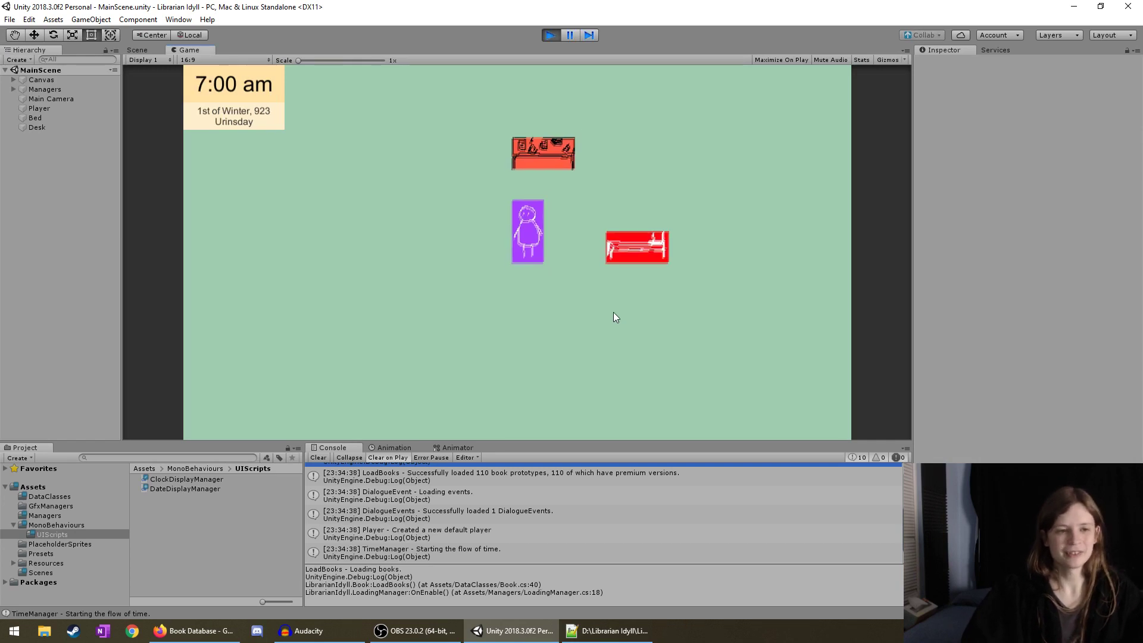
{"action": "key", "text": "Up"}
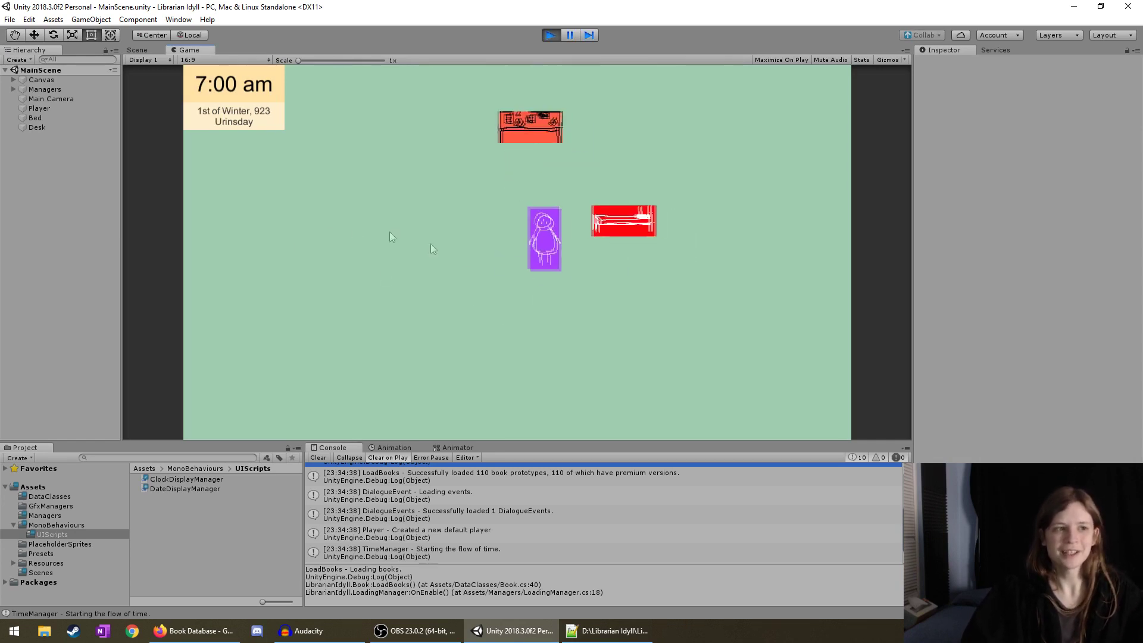
{"action": "key", "text": "Down"}
{"action": "key", "text": "Right"}
{"action": "key", "text": "Left"}
{"action": "key", "text": "Right"}
{"action": "key", "text": "Left"}
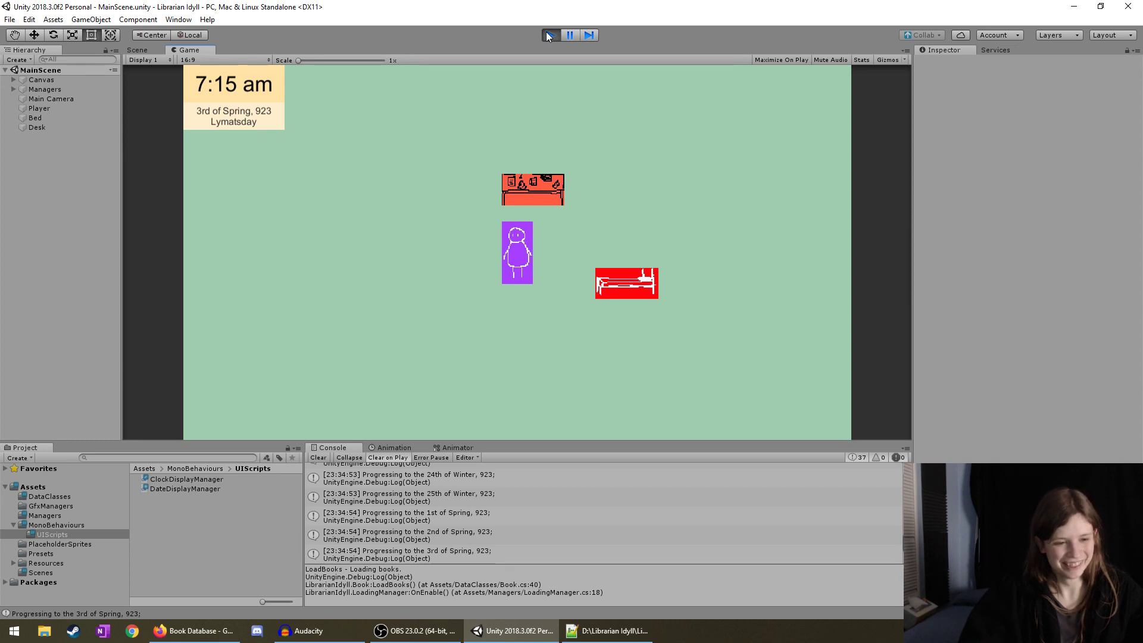
{"action": "key", "text": "a"}
{"action": "key", "text": "w+d"}
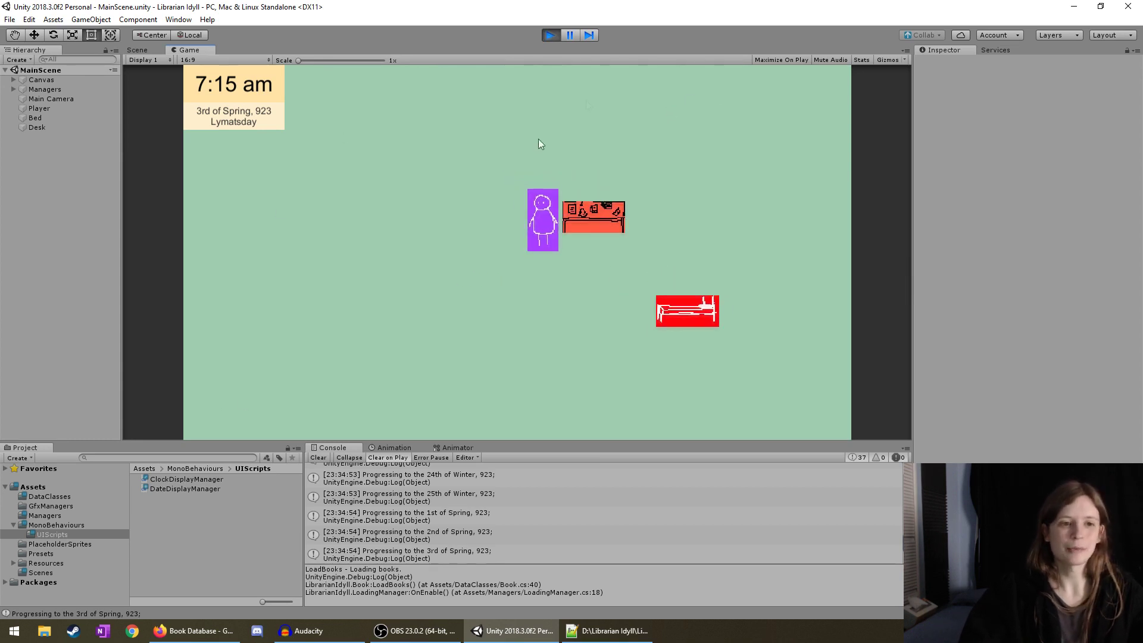
{"action": "left_click", "coordinate": [550, 35]}
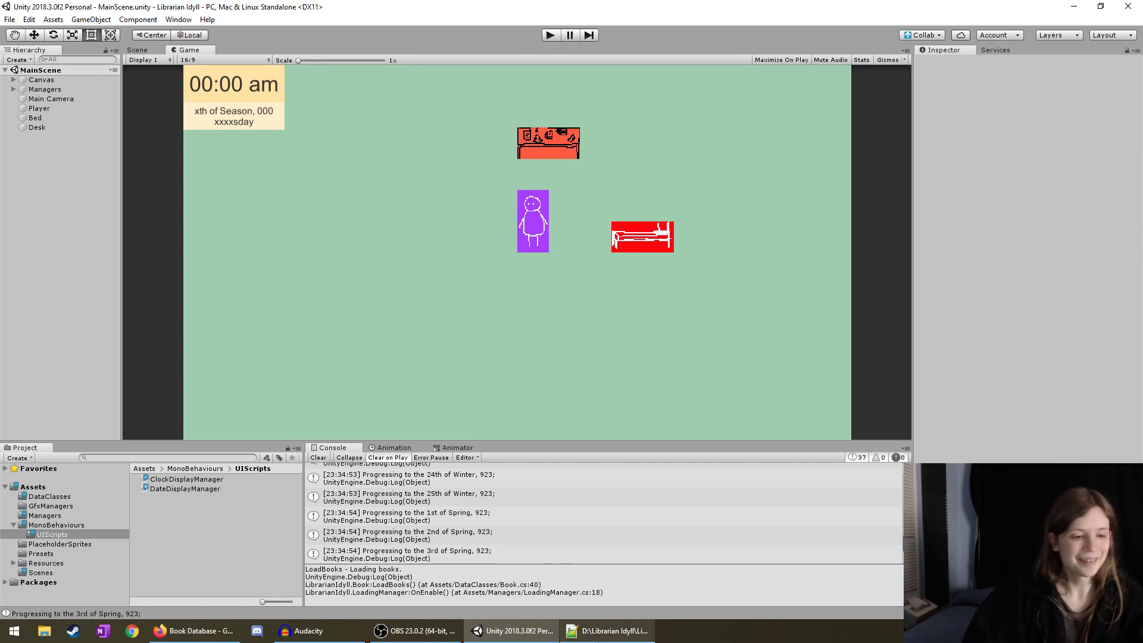
Switch to Notepad++ and examine the first book entry, book_BringingTheLyraeToTheFoundry, in books_7_magicalScience.txt.
{"action": "mouse_move", "coordinate": [607, 630]}
{"action": "left_click", "coordinate": [607, 631]}
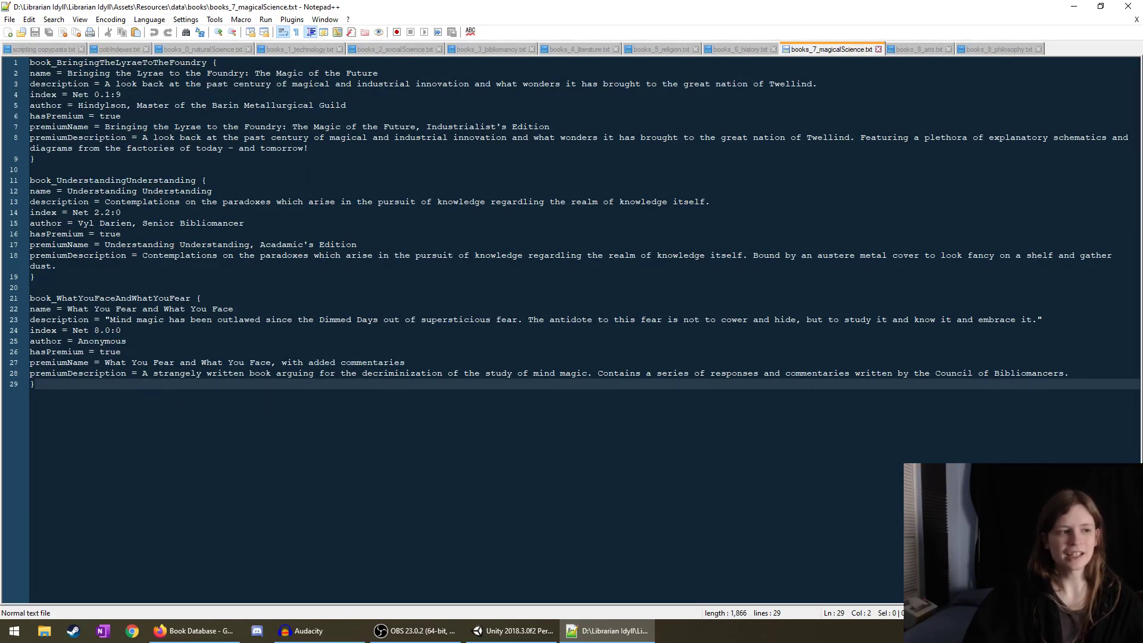
{"action": "left_click_drag", "start_coordinate": [29, 63], "coordinate": [74, 160]}
{"action": "left_click", "coordinate": [75, 160]}
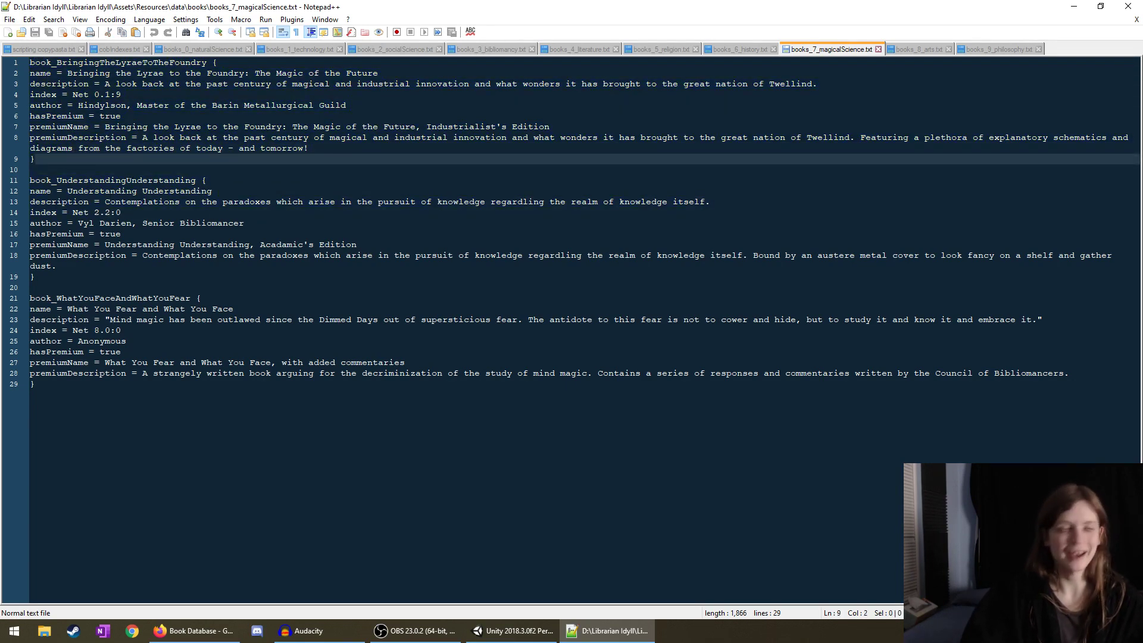
Review the name, description, index, author, hasPremium and premium fields of the book_ template in scripting copypasta.txt.
{"action": "left_click", "coordinate": [25, 51]}
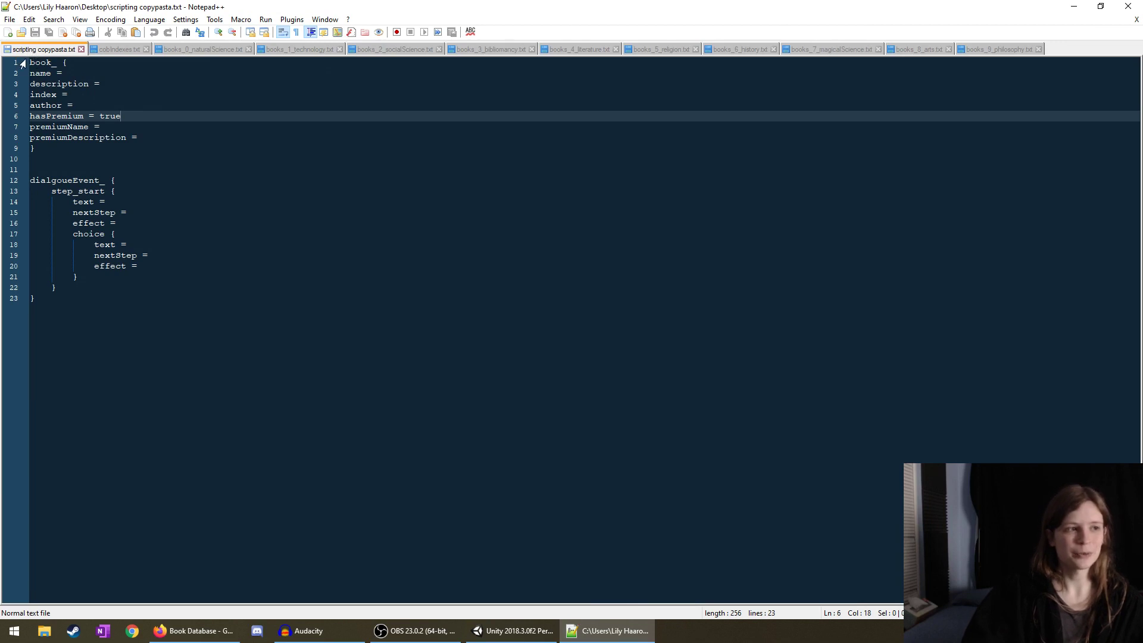
{"action": "left_click_drag", "start_coordinate": [31, 59], "coordinate": [135, 75]}
{"action": "key", "text": "Left"}
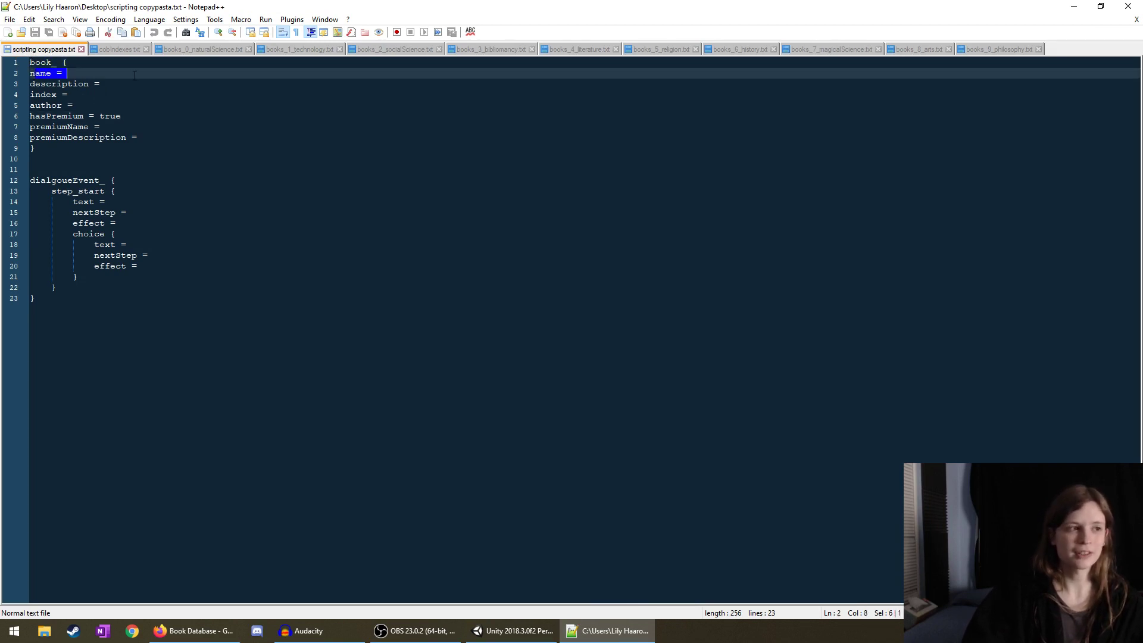
{"action": "left_click_drag", "start_coordinate": [35, 83], "coordinate": [173, 111]}
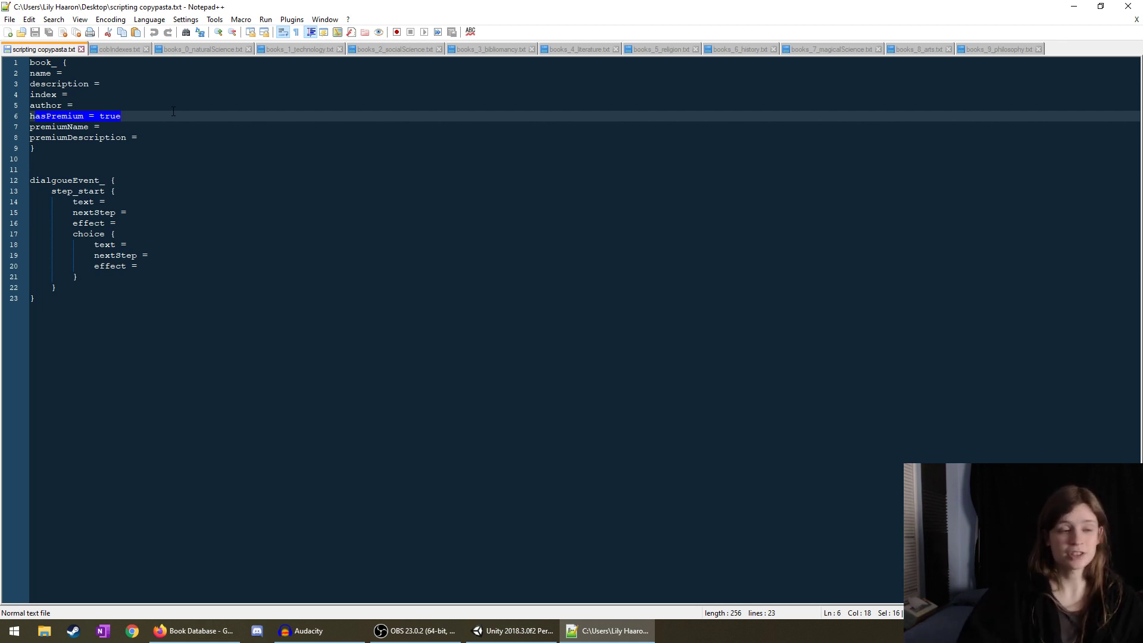
{"action": "left_click", "coordinate": [173, 112]}
{"action": "right_click", "coordinate": [172, 107]}
{"action": "left_click", "coordinate": [122, 97]}
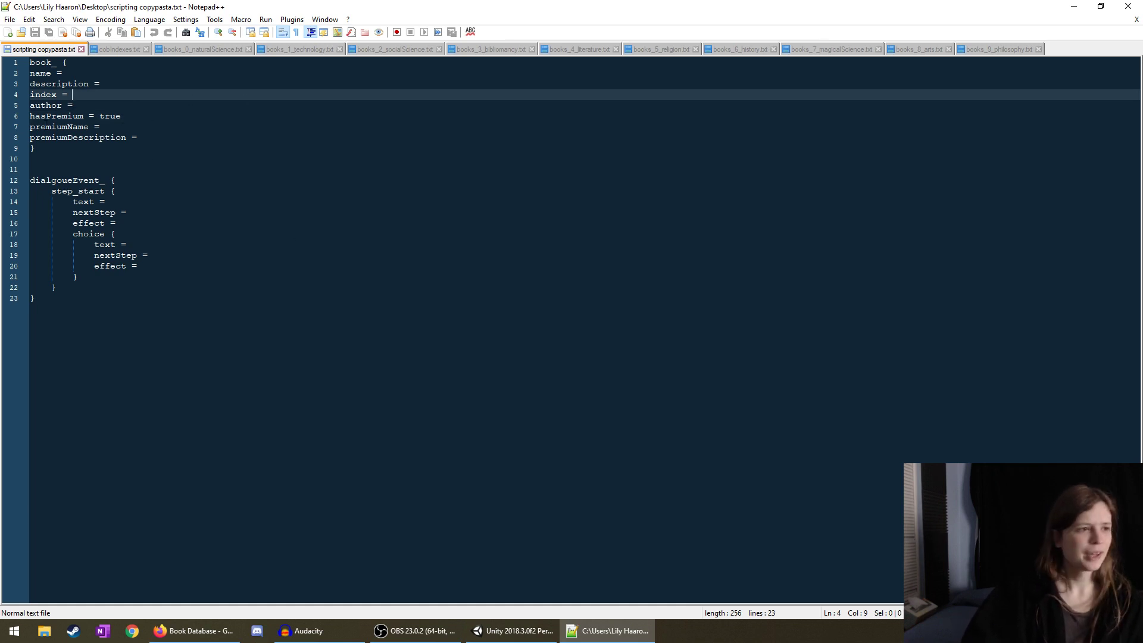
{"action": "left_click_drag", "start_coordinate": [26, 130], "coordinate": [162, 137]}
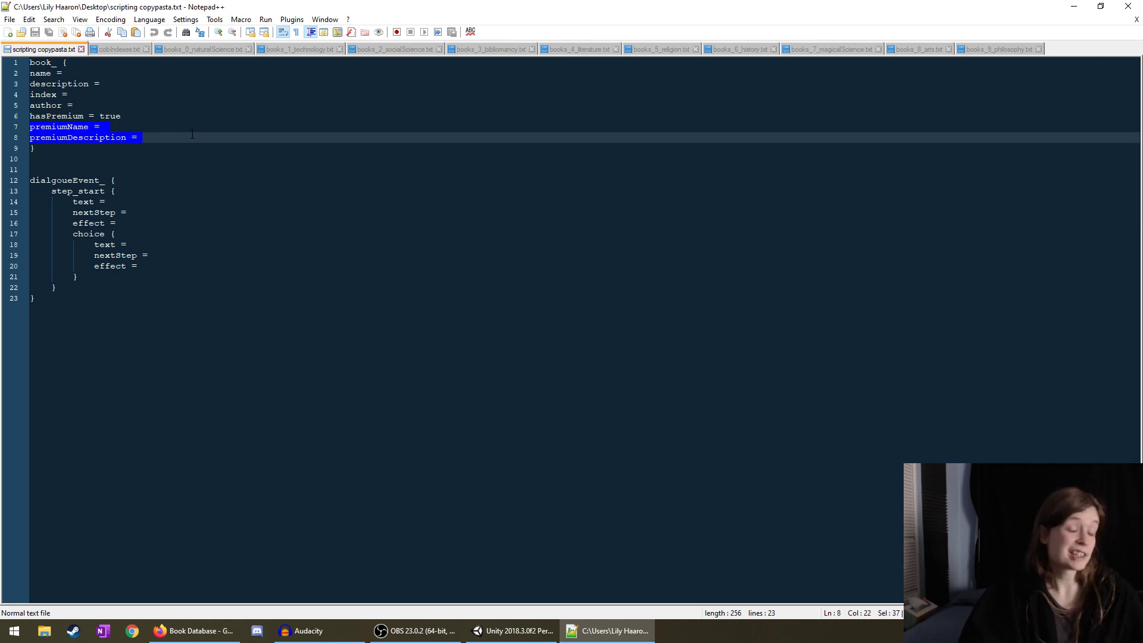
Add a "sprite =" line below premiumDescription in the book_ template of scripting copypasta.txt.
{"action": "key", "text": "Right"}
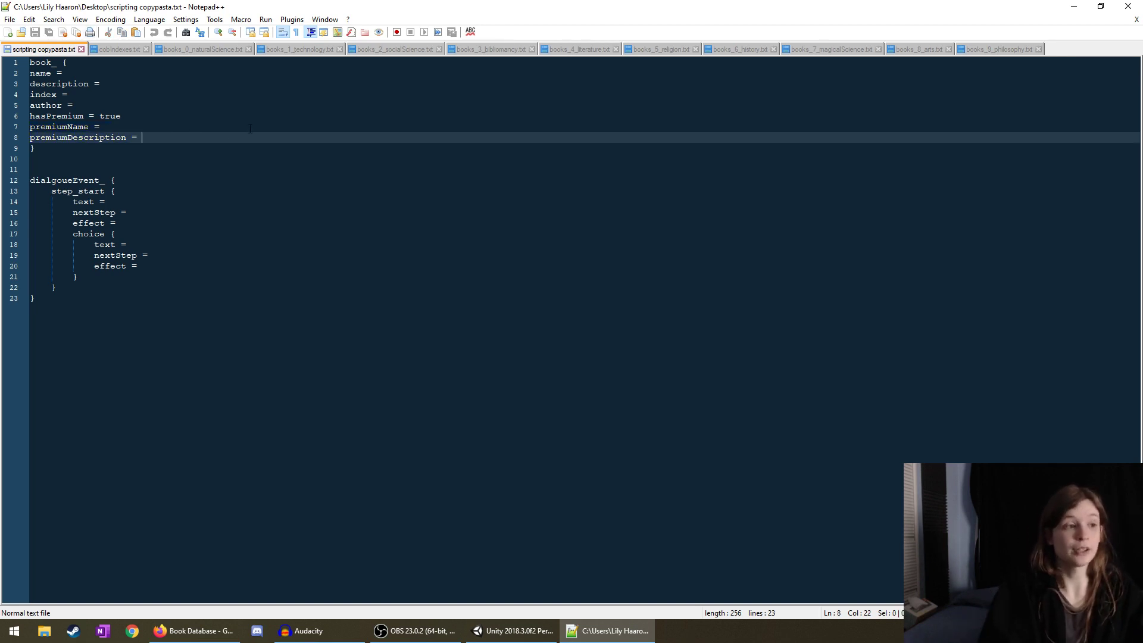
{"action": "key", "text": "Return"}
{"action": "type", "text": "spi"}
{"action": "type", "text": "ite ="}
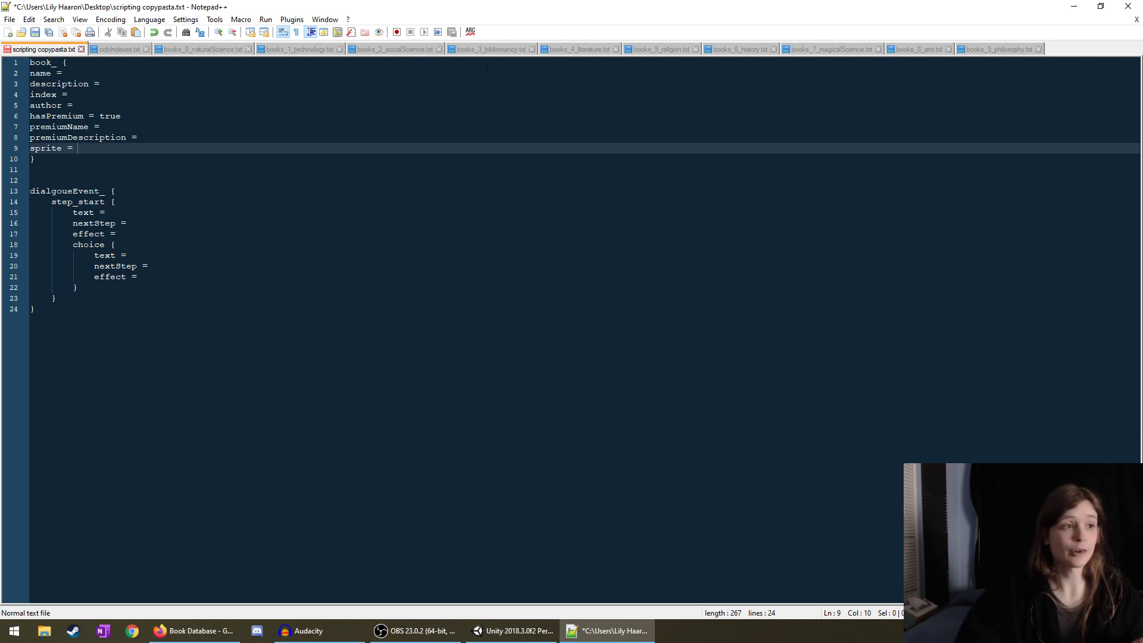
Remove the "sprite =" line from the book_ template in scripting copypasta.txt and save the file.
{"action": "key", "text": "Home"}
{"action": "key", "text": "shift+End"}
{"action": "key", "text": "End"}
{"action": "key", "text": "shift+Home"}
{"action": "key", "text": "BackSpace"}
{"action": "key", "text": "BackSpace"}
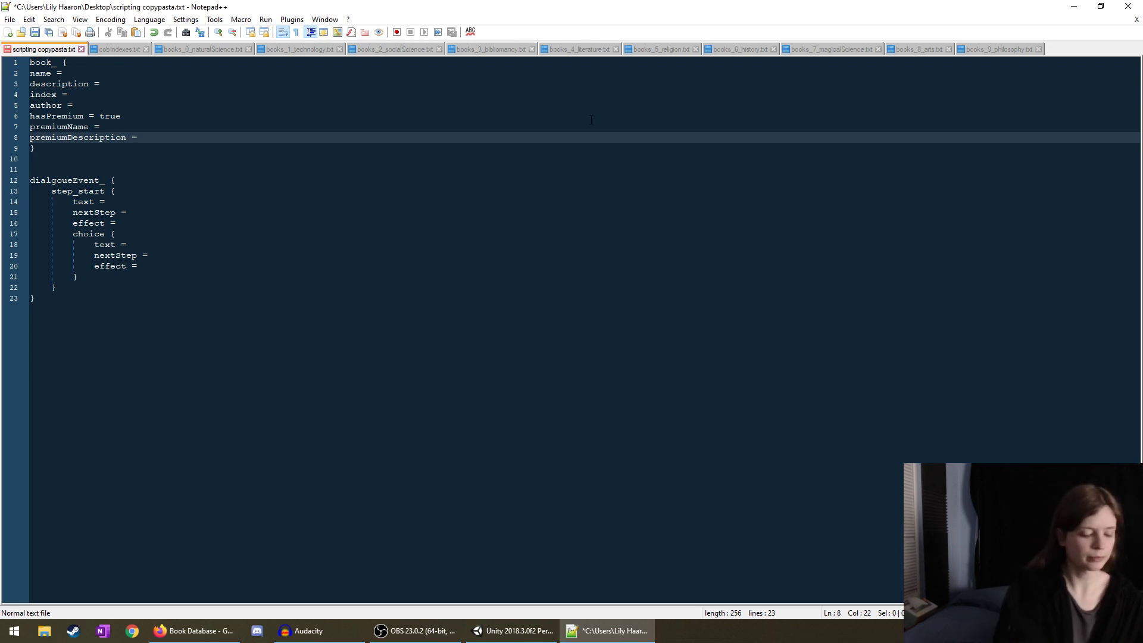
{"action": "key", "text": "ctrl+s"}
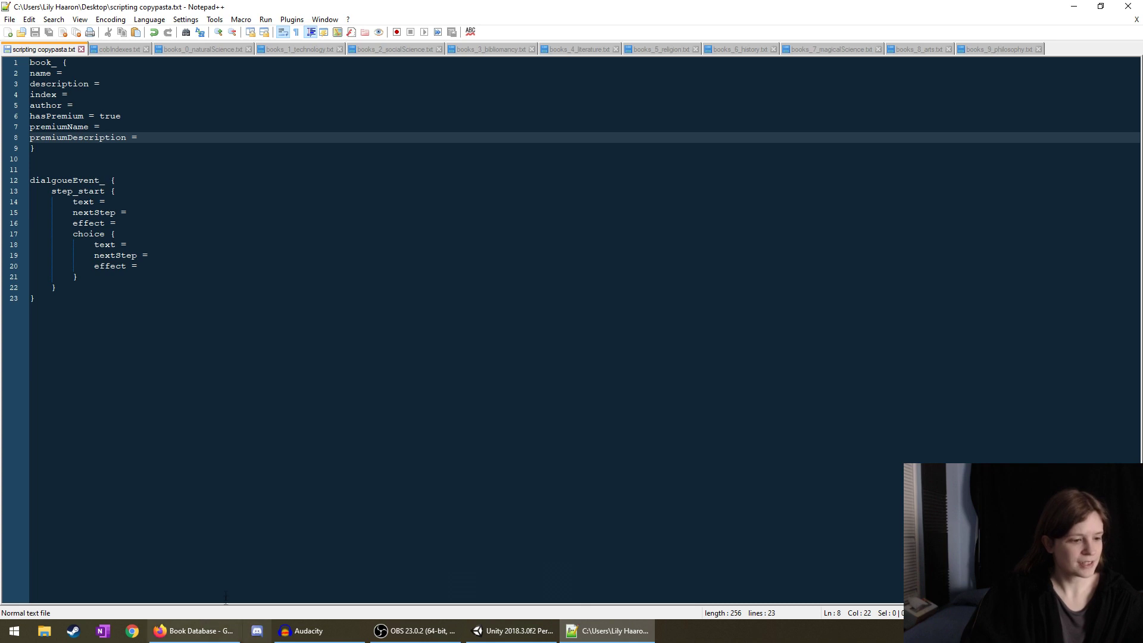
Switch to the Book Database spreadsheet in Firefox and examine the Cob # column of the Publishing sheet.
{"action": "left_click", "coordinate": [235, 622]}
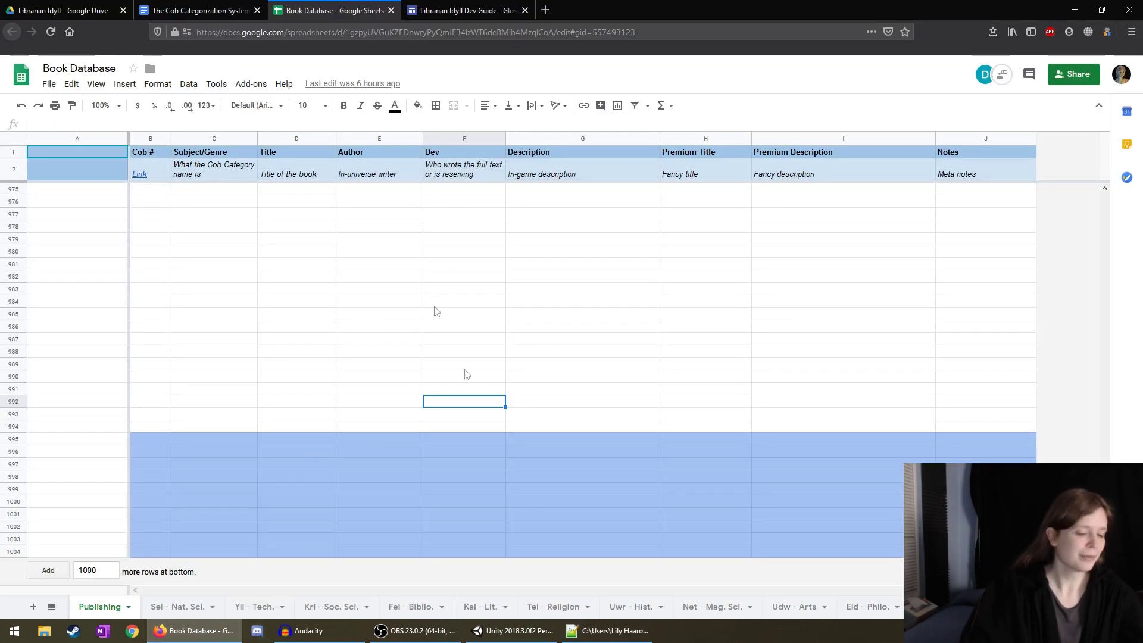
{"action": "right_click", "coordinate": [487, 344]}
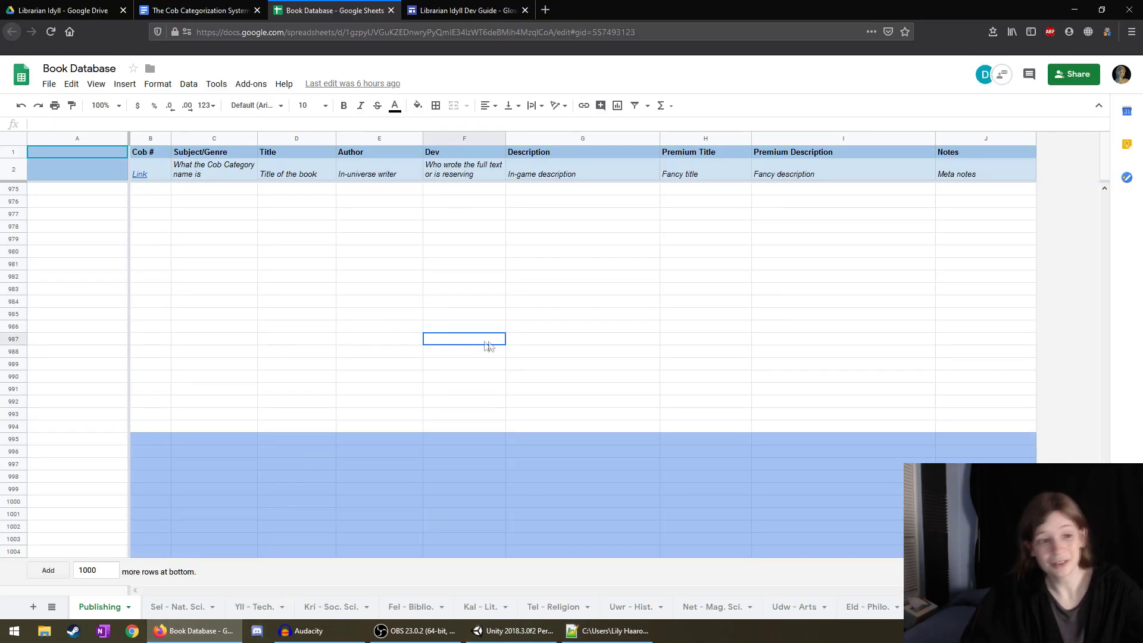
{"action": "left_click", "coordinate": [415, 341]}
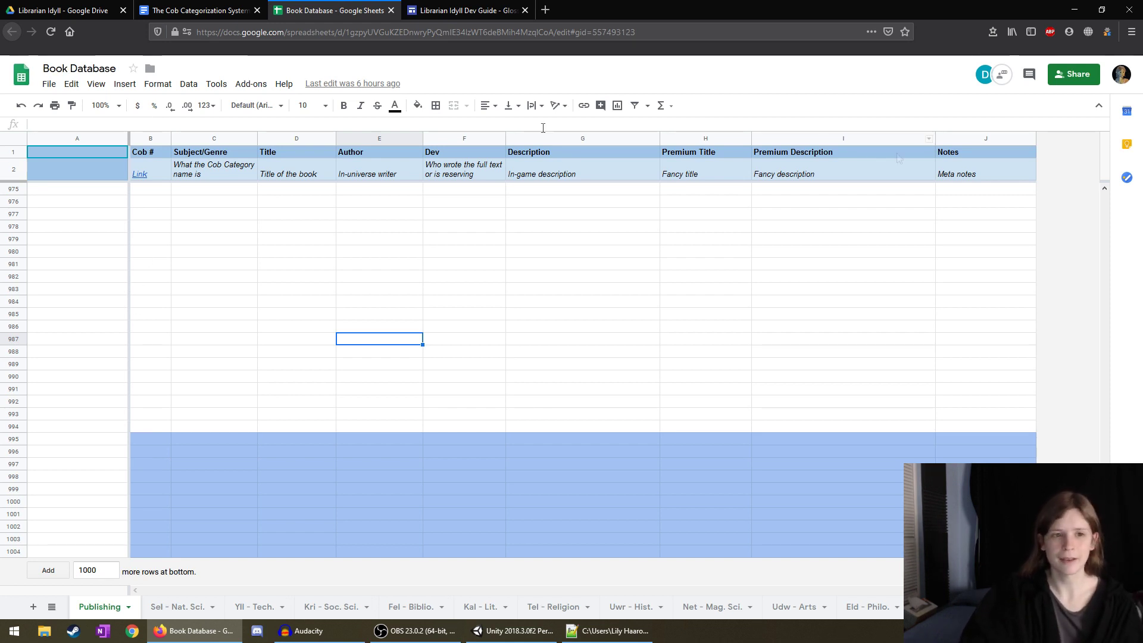
{"action": "mouse_move", "coordinate": [164, 169]}
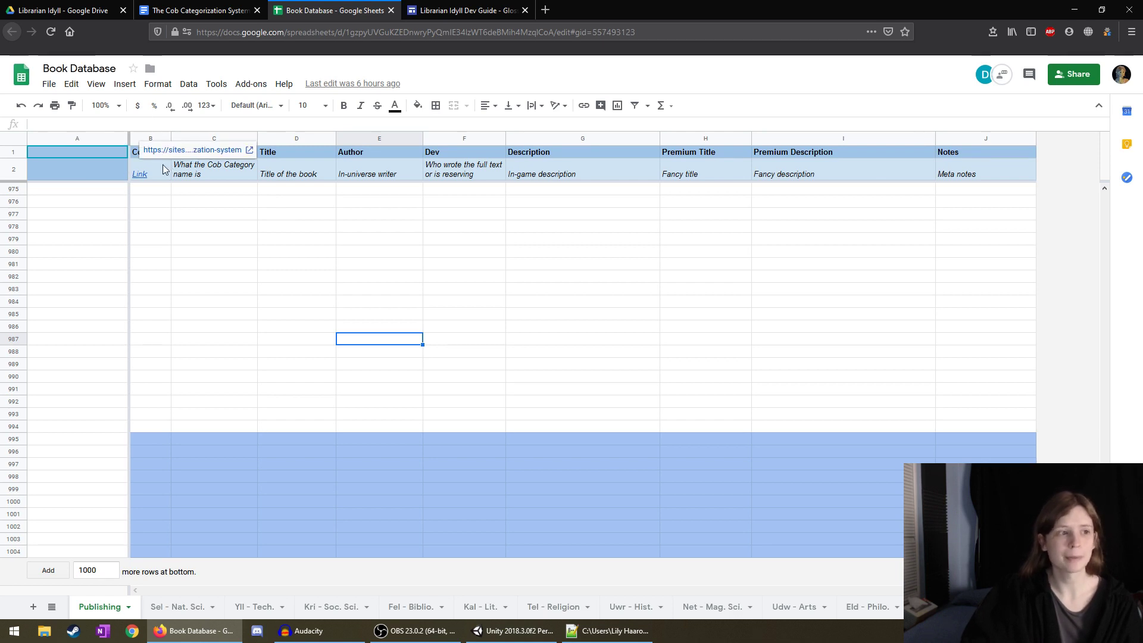
{"action": "left_click", "coordinate": [155, 224]}
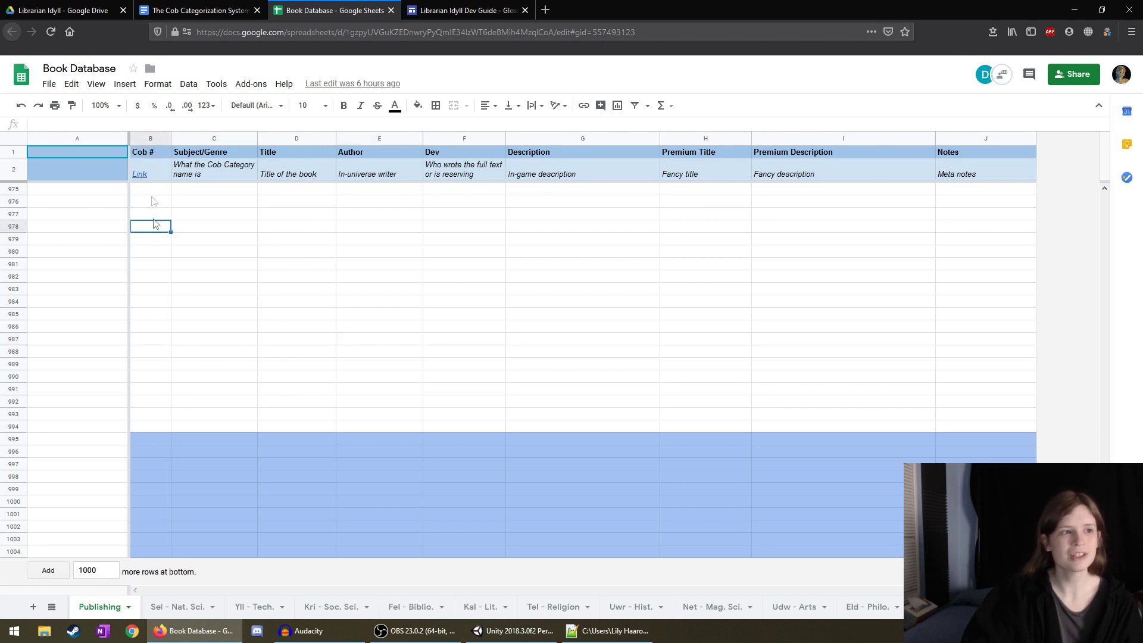
{"action": "left_click", "coordinate": [154, 152]}
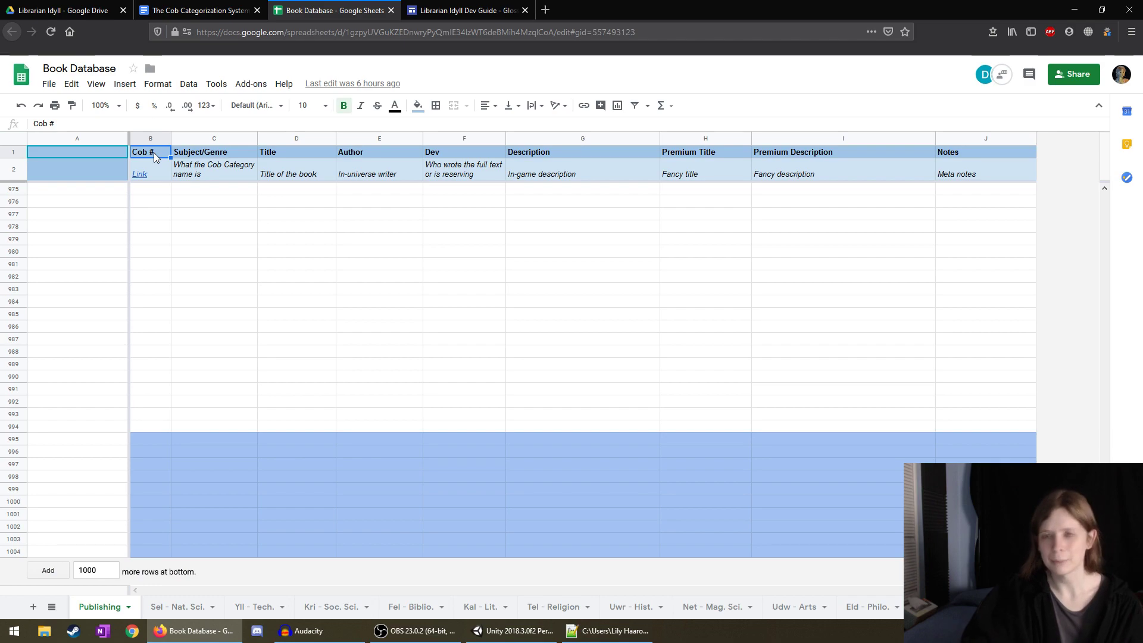
Look through the natural sciences, technology and social sciences indexes in The Cob Categorization System document.
{"action": "left_click", "coordinate": [193, 5]}
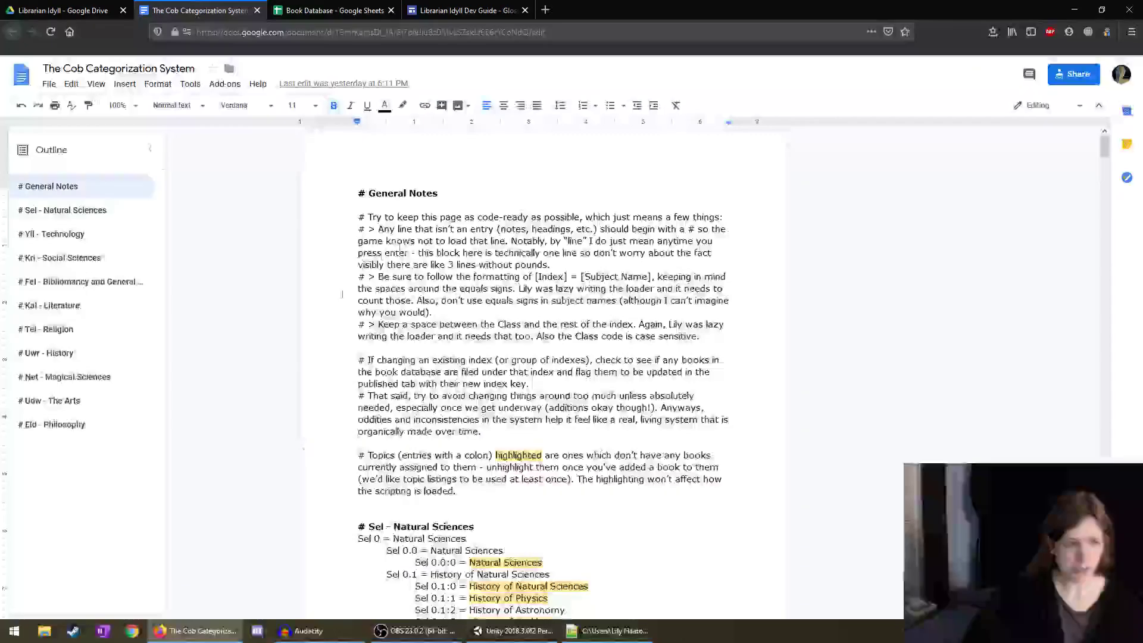
{"action": "scroll", "coordinate": [308, 499], "scroll_direction": "down", "scroll_amount": 15}
{"action": "left_click", "coordinate": [524, 216]}
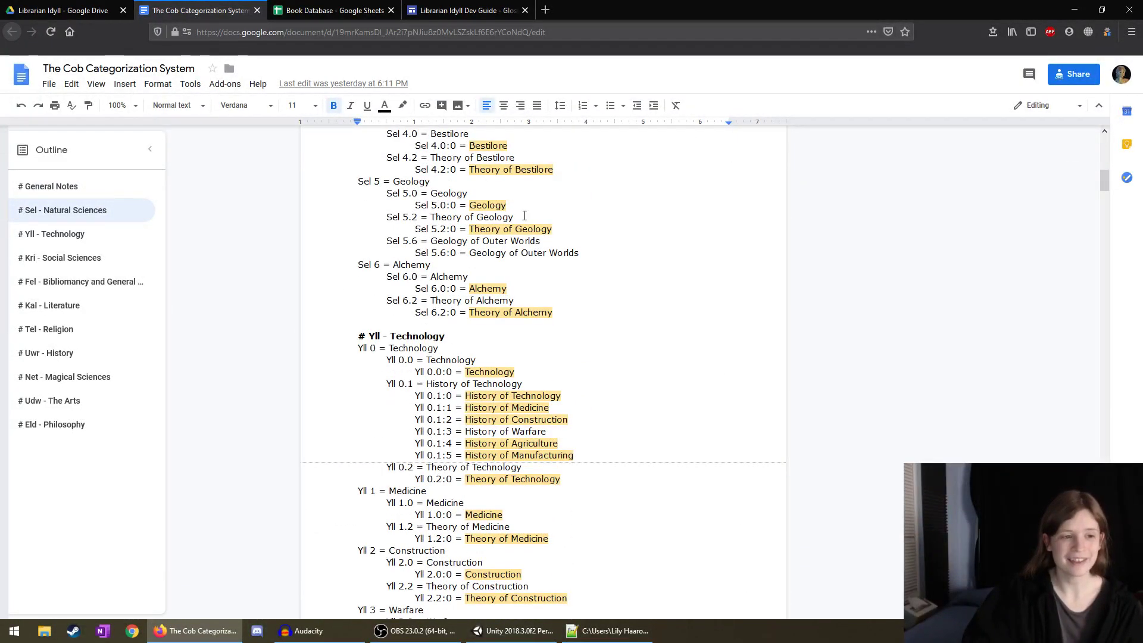
{"action": "scroll", "coordinate": [571, 498], "scroll_direction": "down", "scroll_amount": 6}
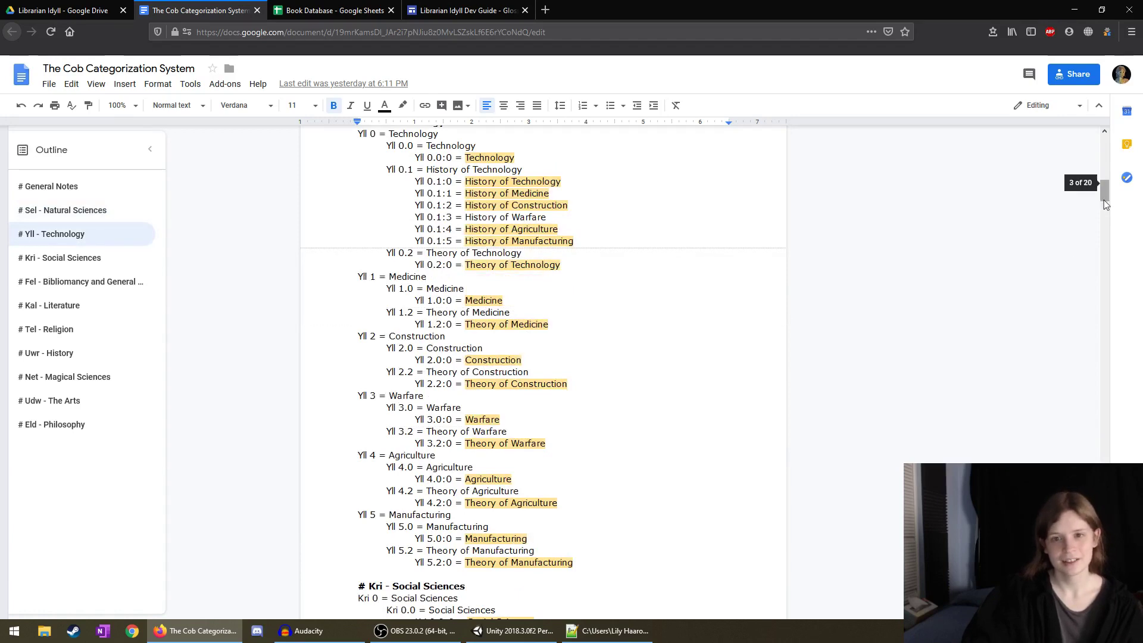
{"action": "scroll", "coordinate": [1102, 199], "scroll_direction": "down", "scroll_amount": 10}
Check the Book Database's Subject/Genre column against the Cob category names, and compare it with the Cob # column in the blue rows.
{"action": "left_click", "coordinate": [300, 10]}
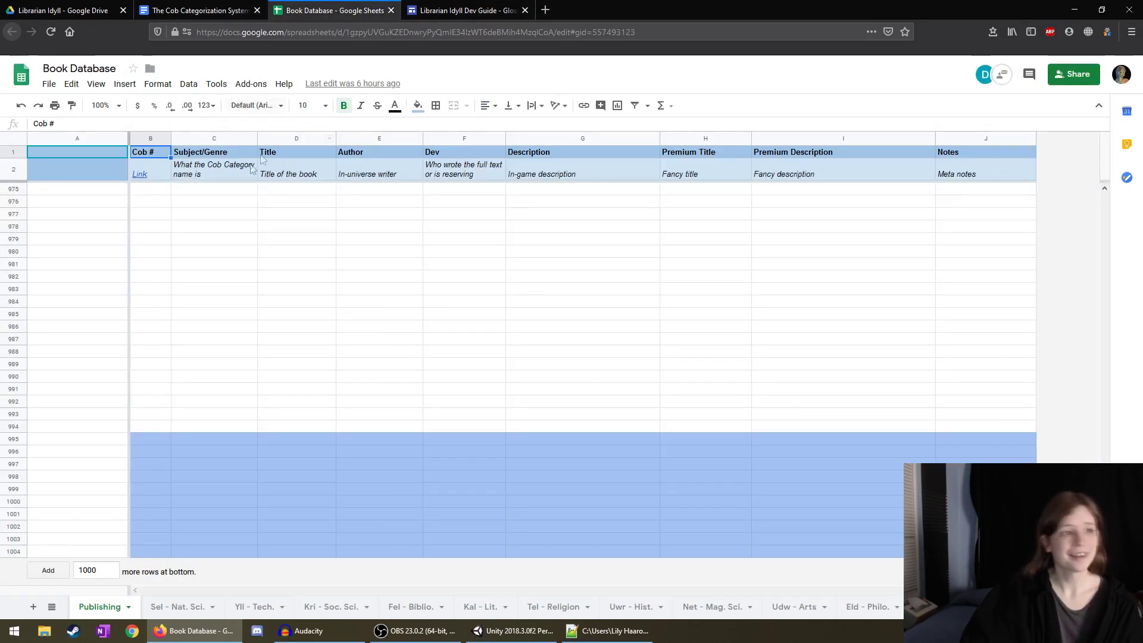
{"action": "left_click", "coordinate": [182, 160]}
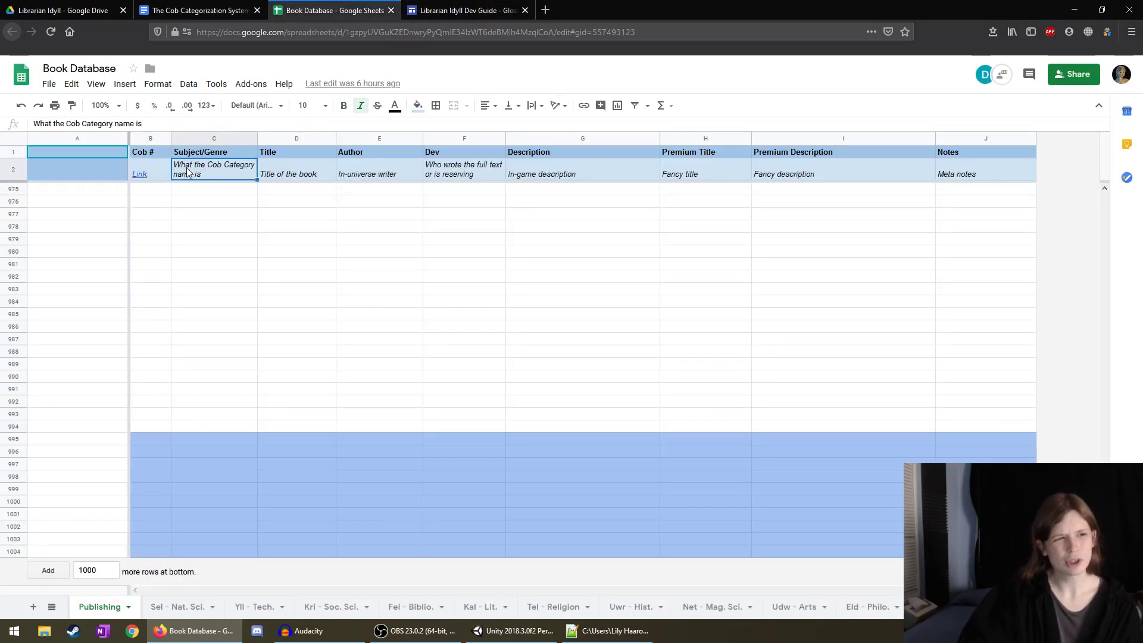
{"action": "left_click", "coordinate": [203, 10]}
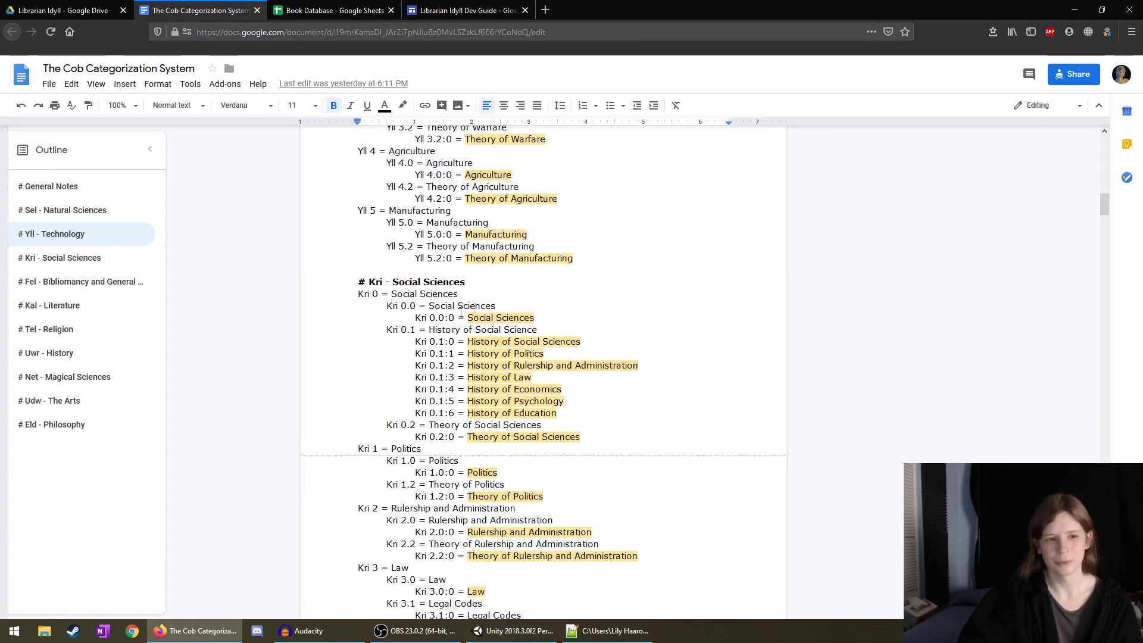
{"action": "left_click", "coordinate": [329, 10]}
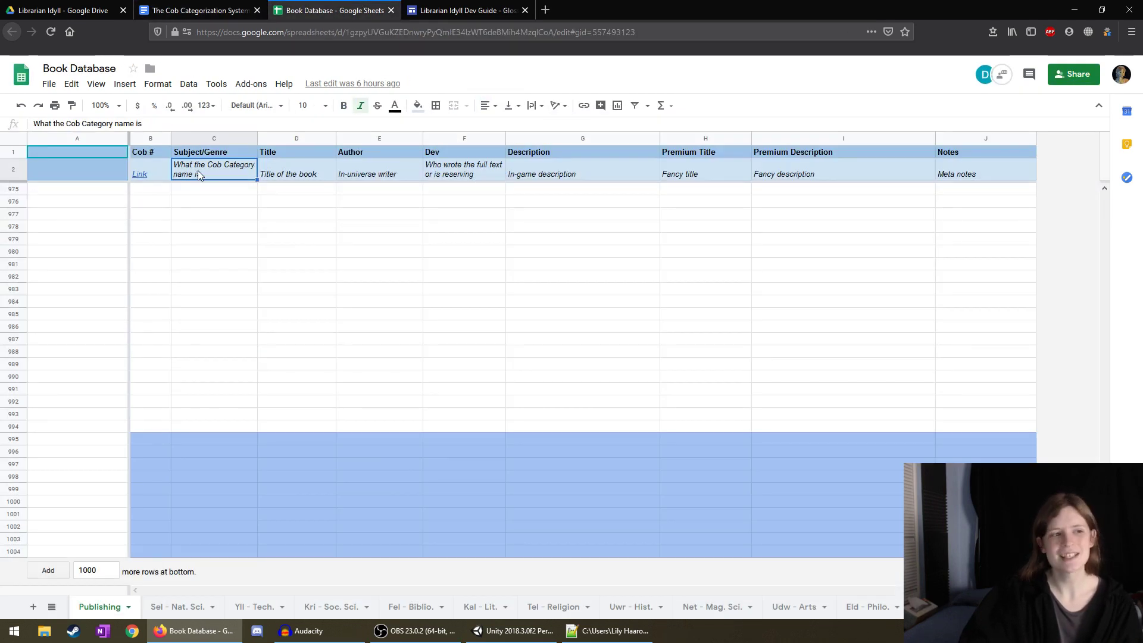
{"action": "left_click", "coordinate": [211, 476]}
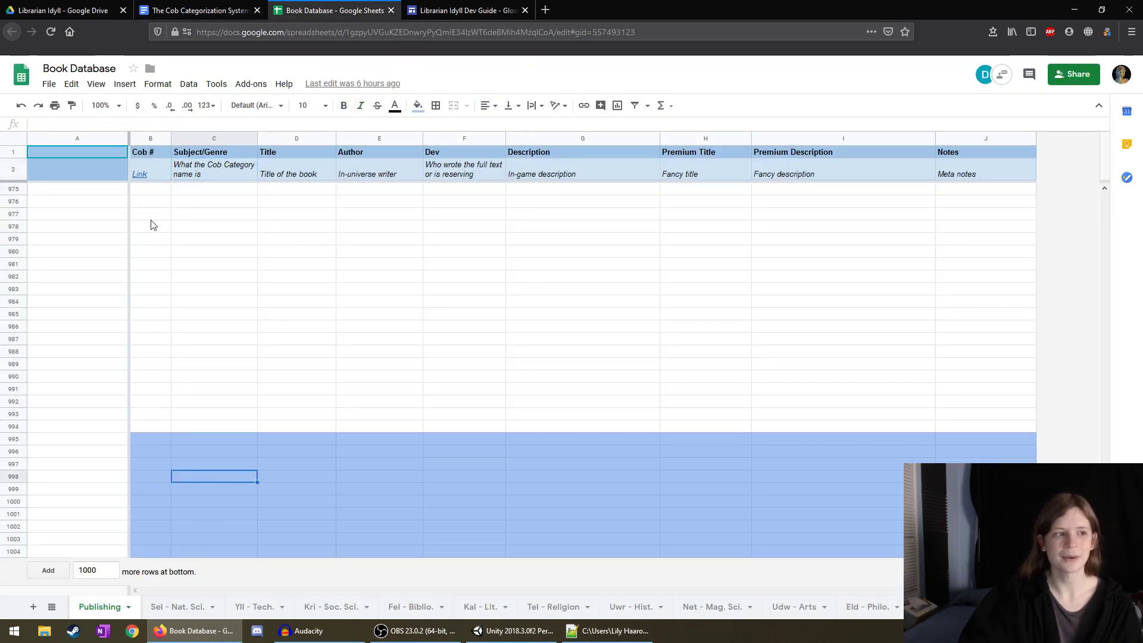
{"action": "left_click", "coordinate": [148, 451]}
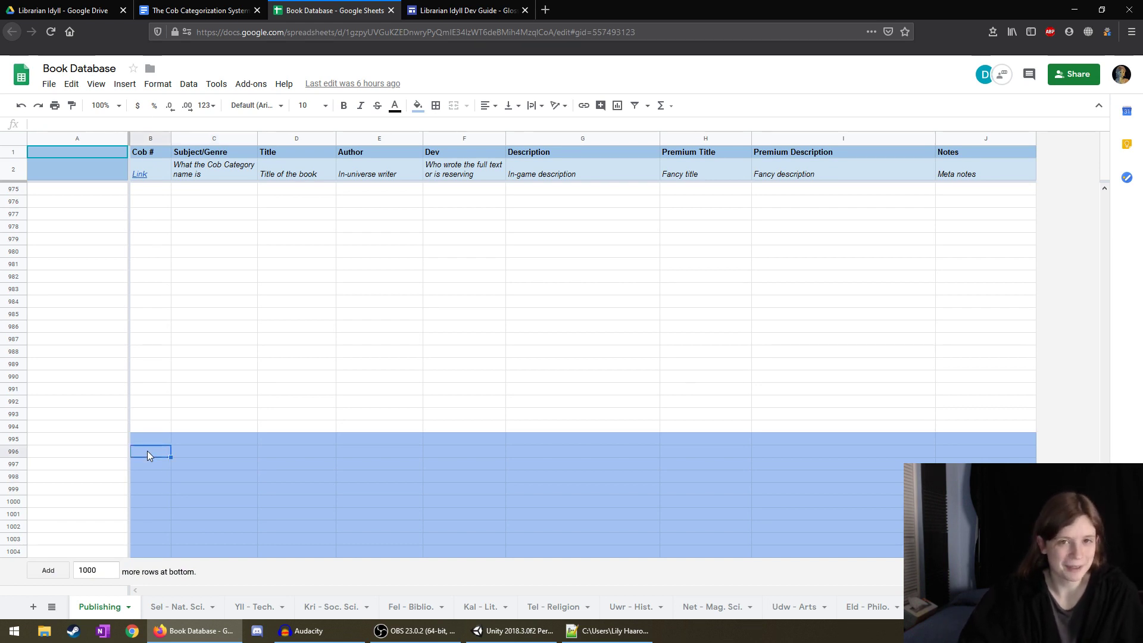
{"action": "left_click", "coordinate": [189, 455]}
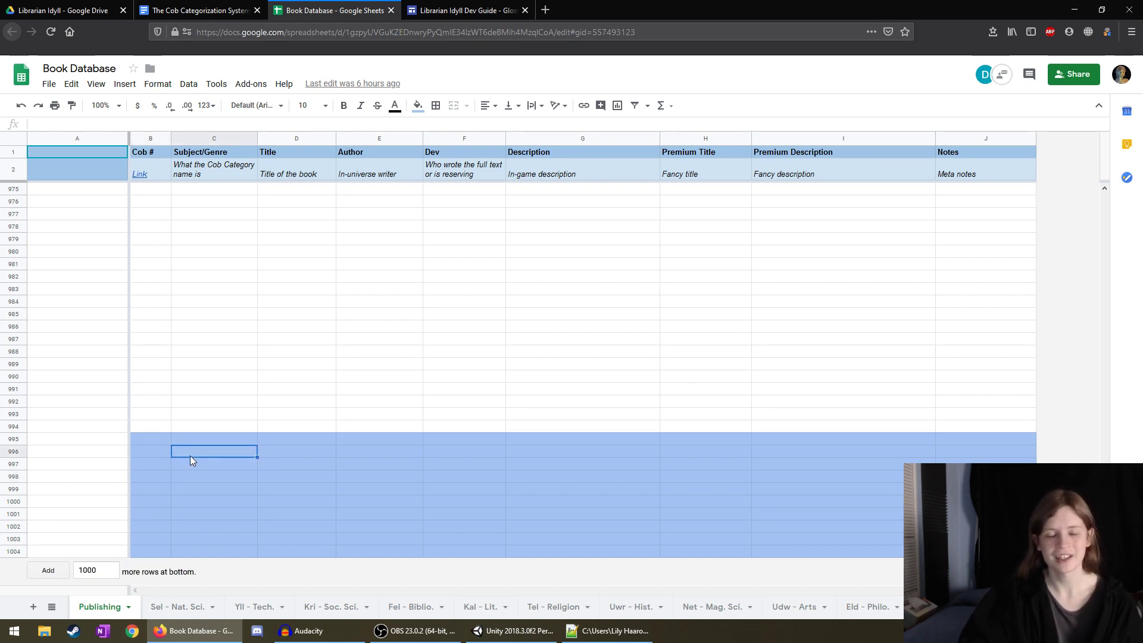
{"action": "left_click", "coordinate": [159, 455]}
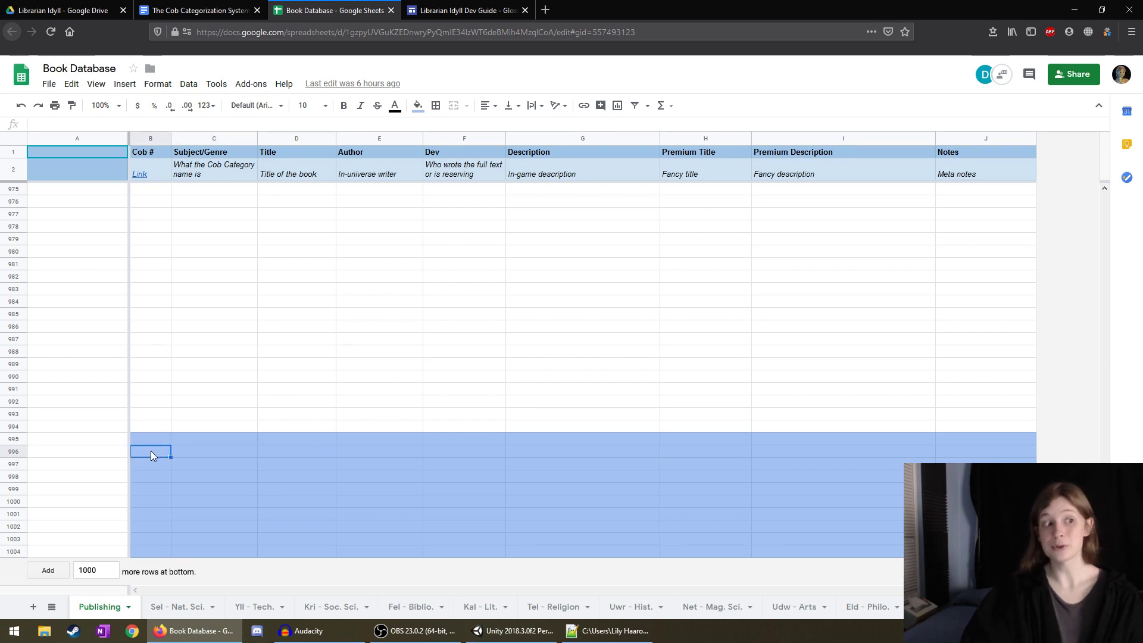
{"action": "left_click", "coordinate": [198, 452]}
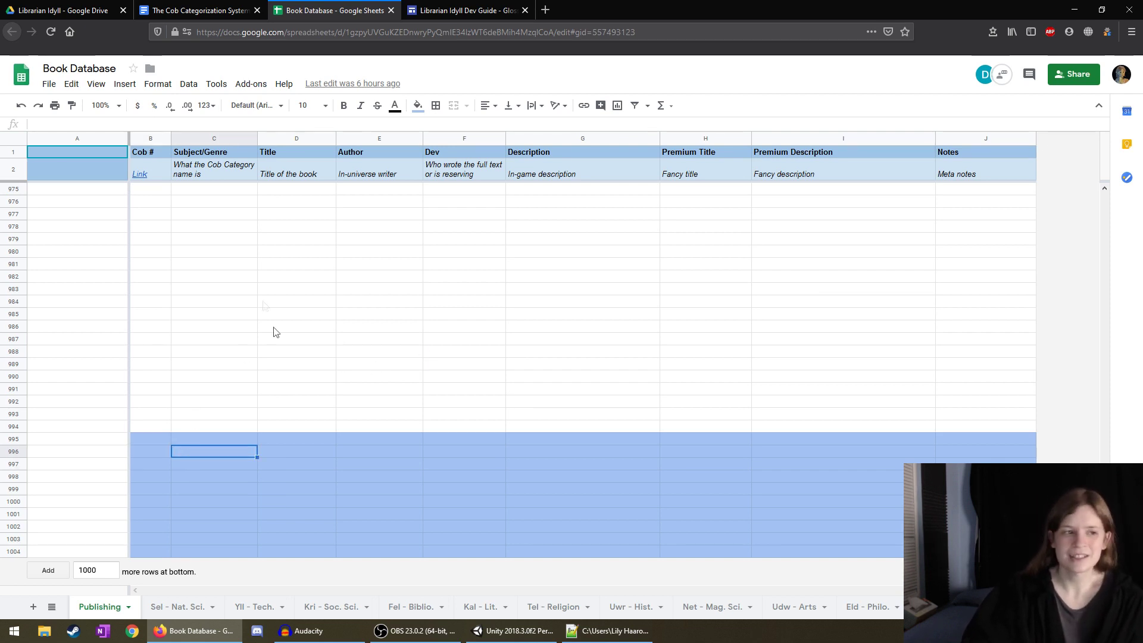
Review the Cob #, Subject/Genre, Title and Author columns in the blue rows of the Publishing sheet.
{"action": "left_click", "coordinate": [162, 476]}
{"action": "left_click_drag", "start_coordinate": [159, 441], "coordinate": [215, 526]}
{"action": "left_click", "coordinate": [238, 489]}
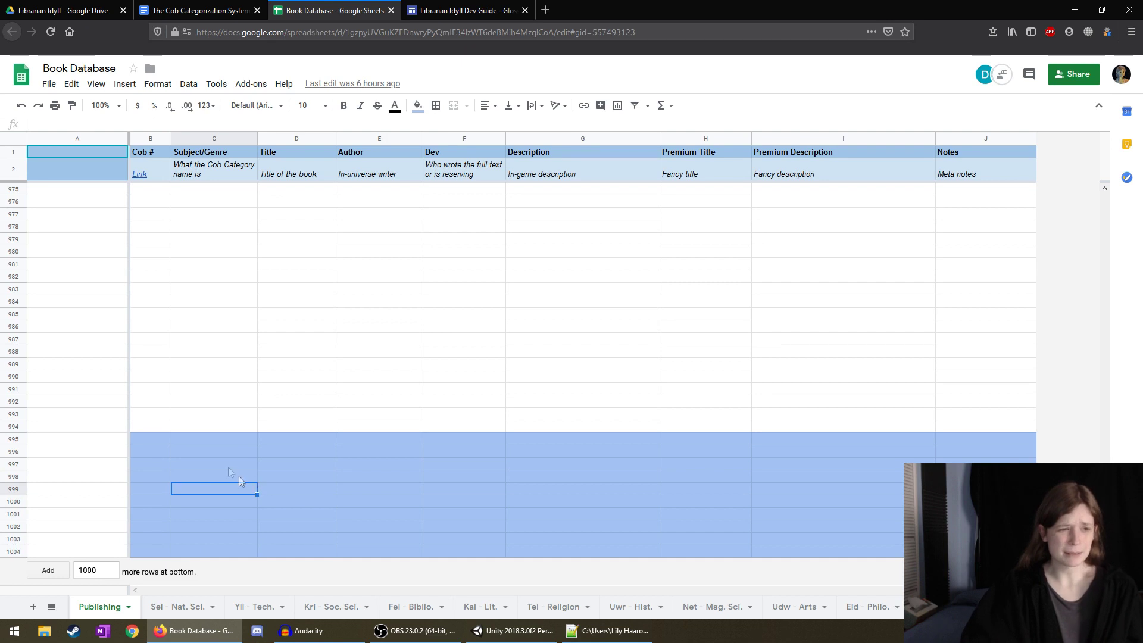
{"action": "left_click_drag", "start_coordinate": [277, 439], "coordinate": [317, 516]}
{"action": "left_click_drag", "start_coordinate": [380, 440], "coordinate": [362, 604]}
{"action": "left_click", "coordinate": [367, 364]}
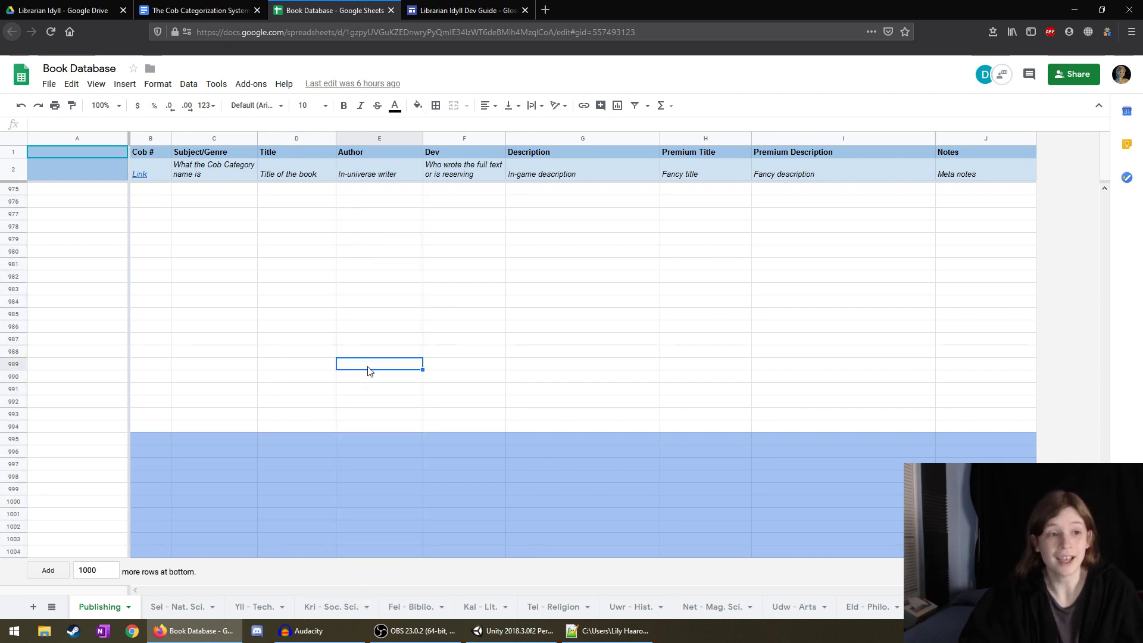
Review the Dev and Description columns of the Publishing sheet, including their cells in the blue rows.
{"action": "left_click", "coordinate": [447, 154]}
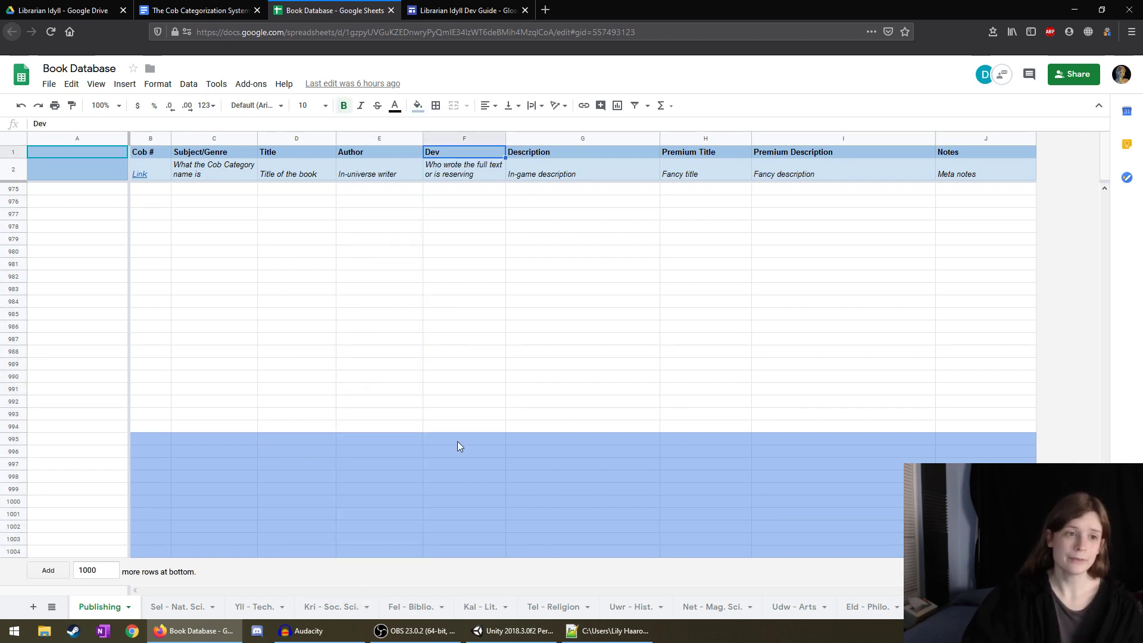
{"action": "left_click", "coordinate": [452, 439]}
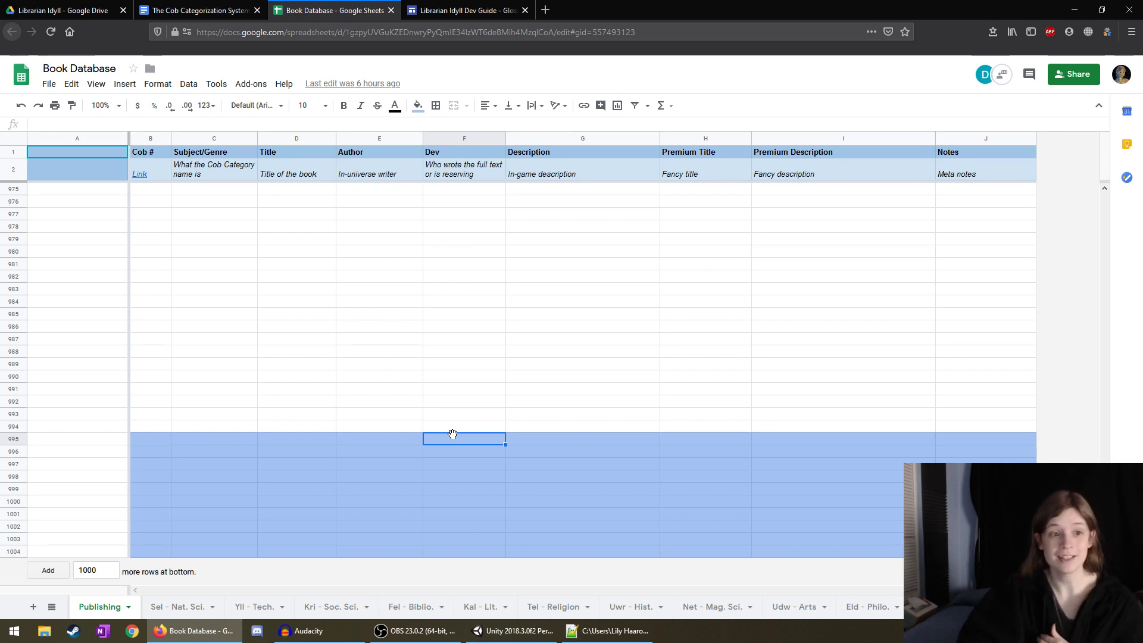
{"action": "left_click", "coordinate": [550, 438]}
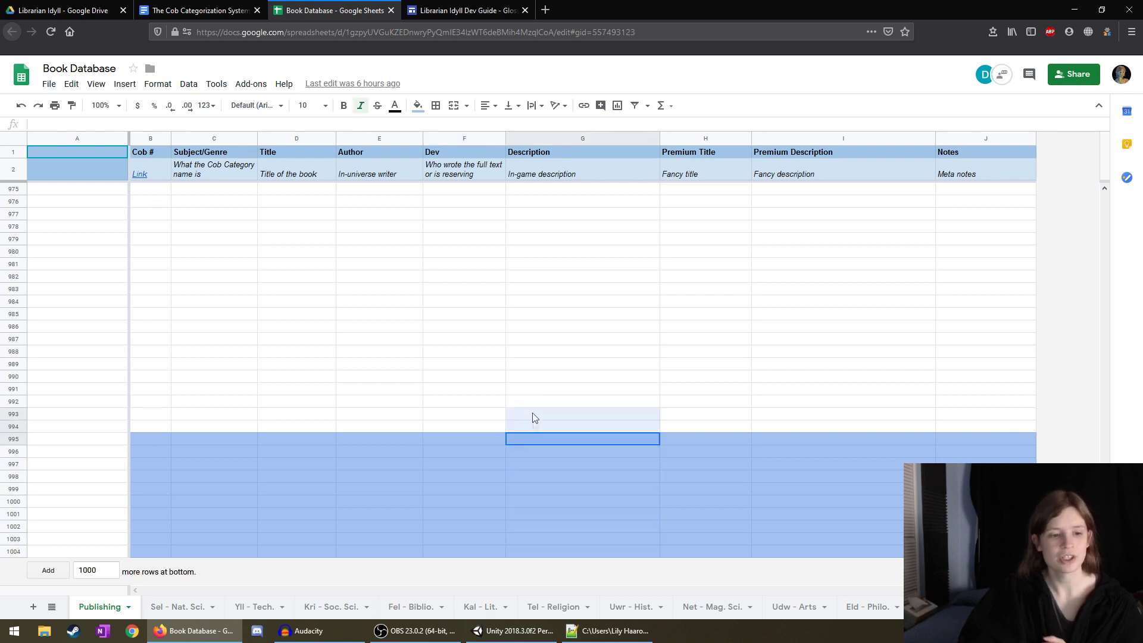
{"action": "left_click", "coordinate": [492, 476]}
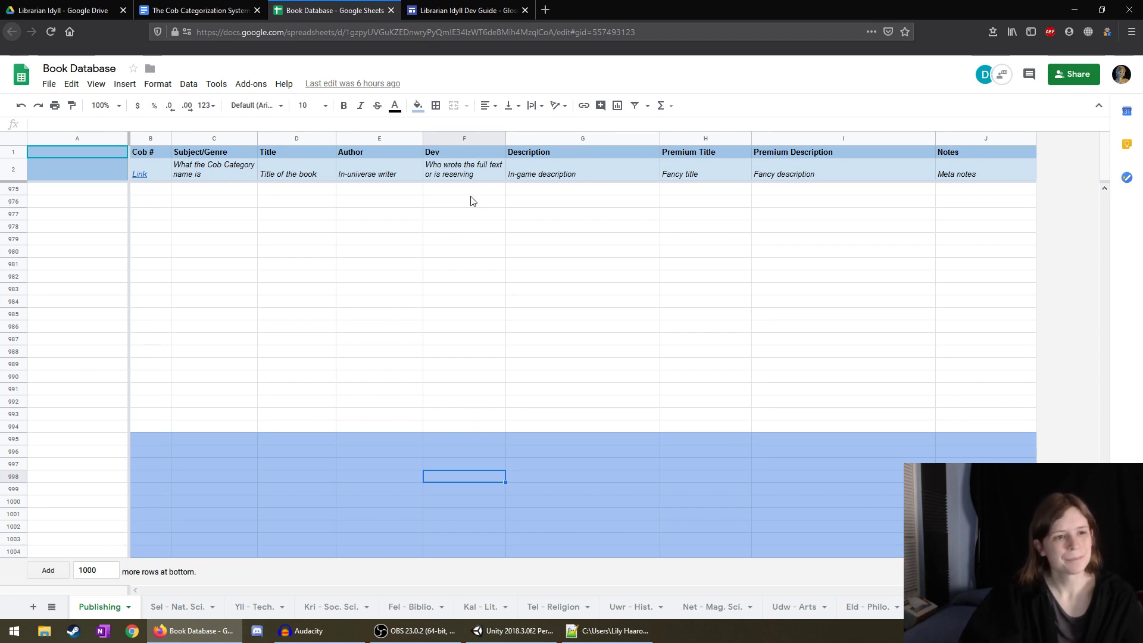
{"action": "left_click", "coordinate": [454, 232]}
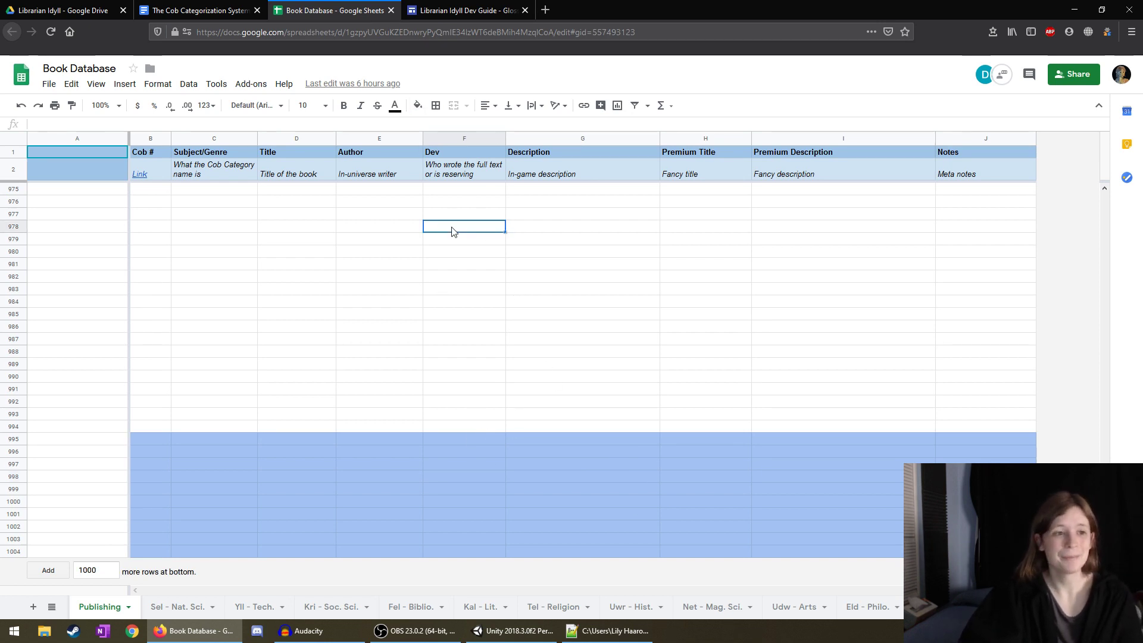
{"action": "left_click_drag", "start_coordinate": [460, 445], "coordinate": [458, 622]}
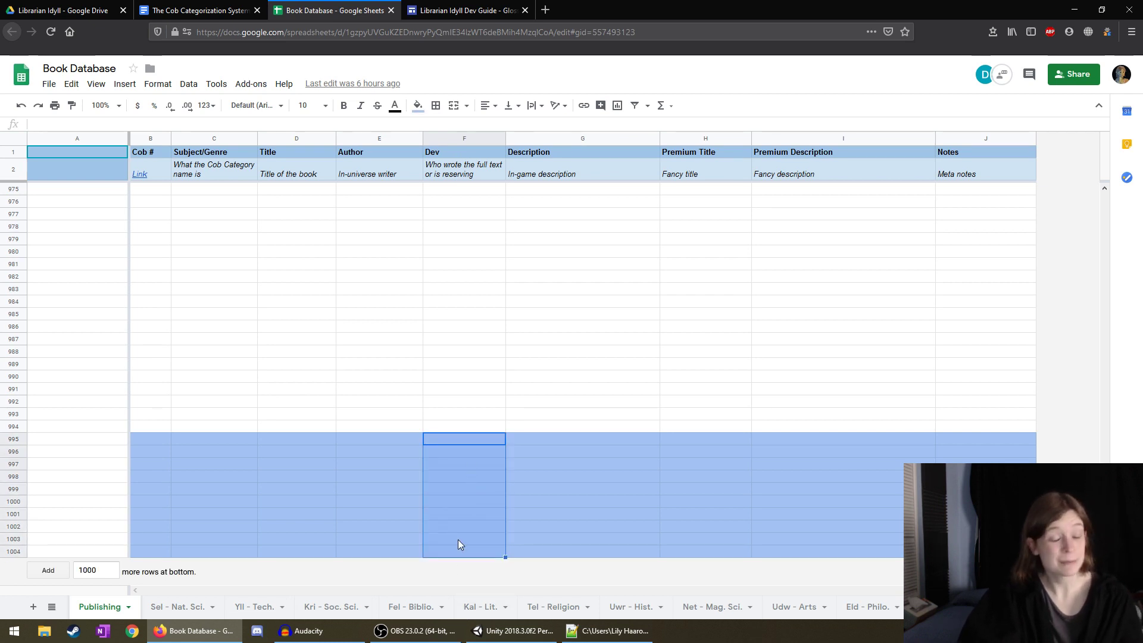
{"action": "left_click", "coordinate": [475, 417]}
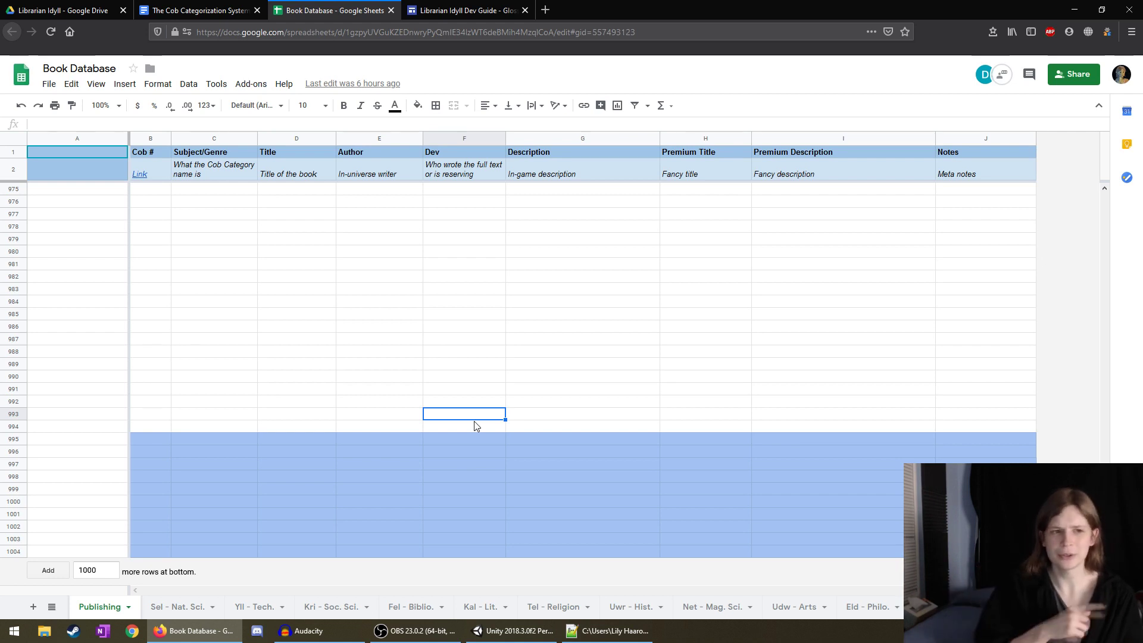
{"action": "left_click", "coordinate": [476, 438]}
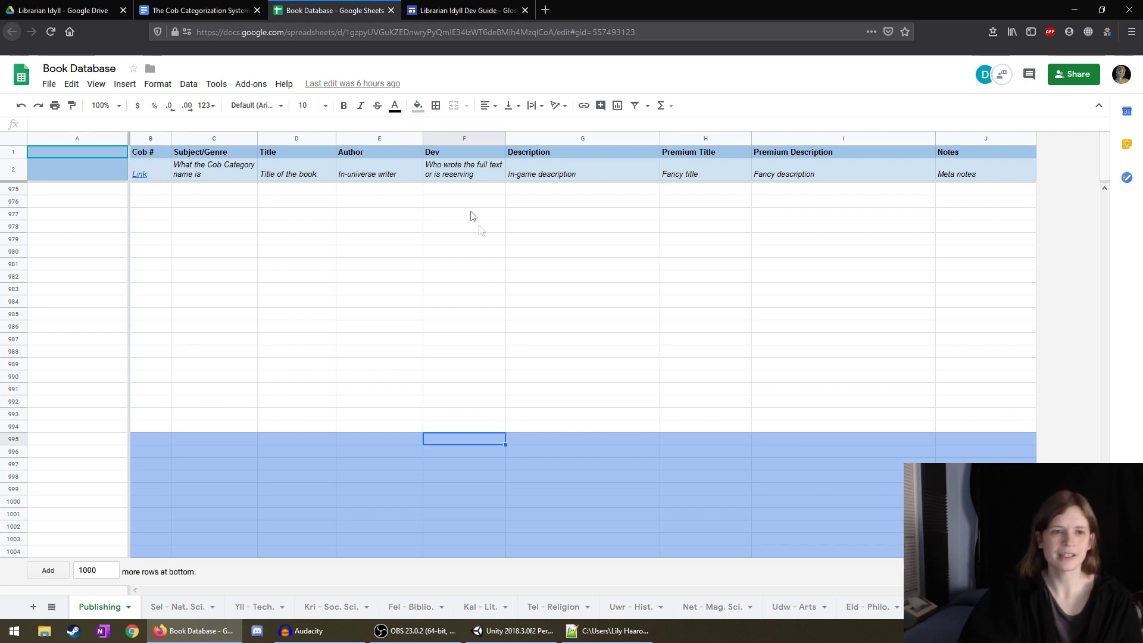
Review the Premium Title and Premium Description columns of the Publishing sheet, from their headers to the blue rows.
{"action": "left_click_drag", "start_coordinate": [697, 155], "coordinate": [834, 174]}
{"action": "scroll", "coordinate": [1046, 208], "scroll_direction": "down", "scroll_amount": 2}
{"action": "left_click_drag", "start_coordinate": [1105, 211], "coordinate": [1105, 458]}
{"action": "left_click_drag", "start_coordinate": [788, 476], "coordinate": [788, 479]}
{"action": "left_click_drag", "start_coordinate": [715, 444], "coordinate": [815, 551]}
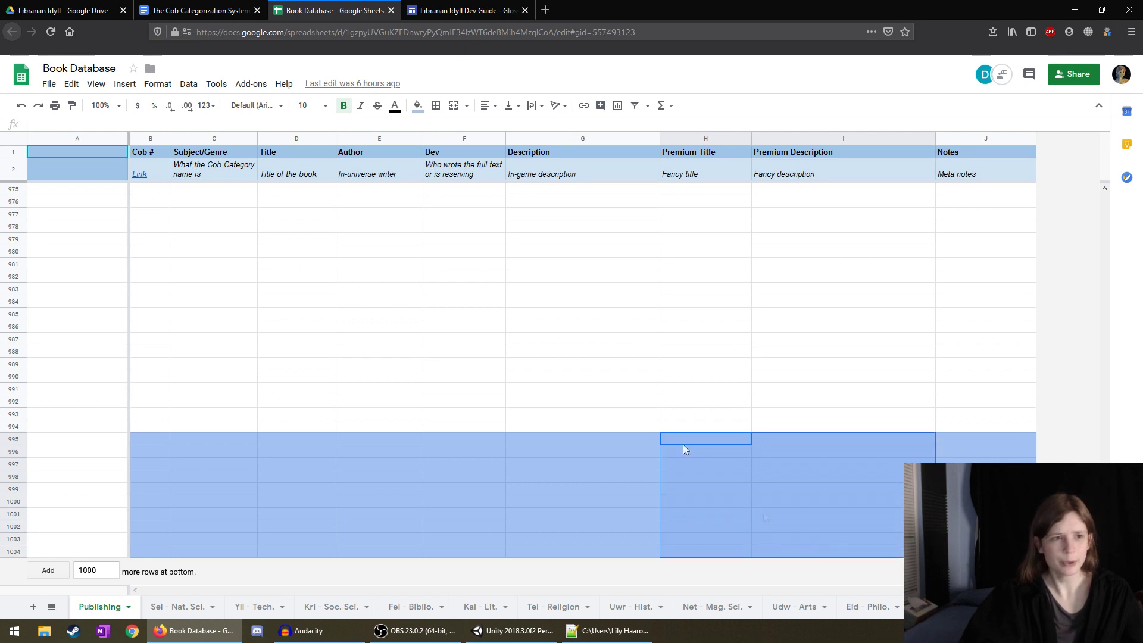
{"action": "left_click", "coordinate": [867, 430]}
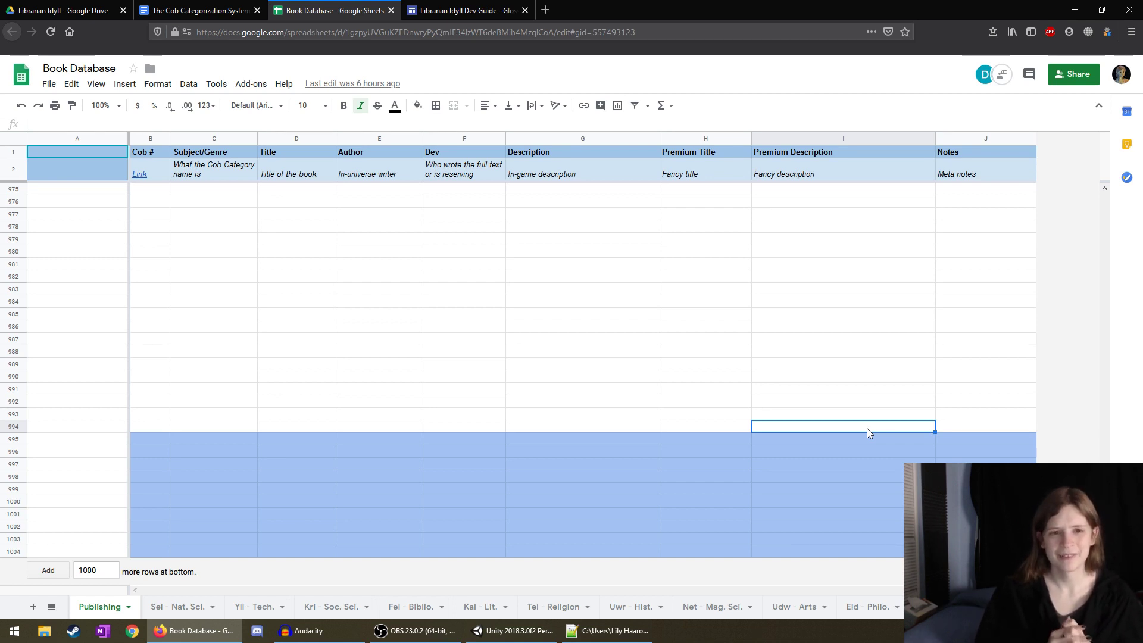
{"action": "left_click_drag", "start_coordinate": [690, 438], "coordinate": [776, 544]}
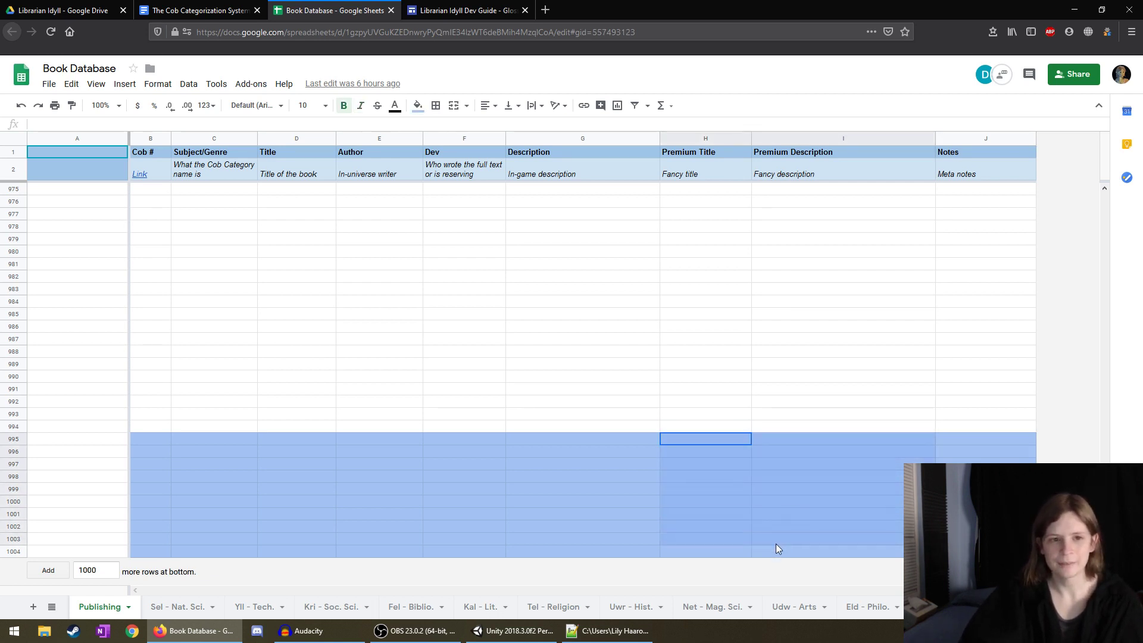
{"action": "left_click", "coordinate": [712, 470]}
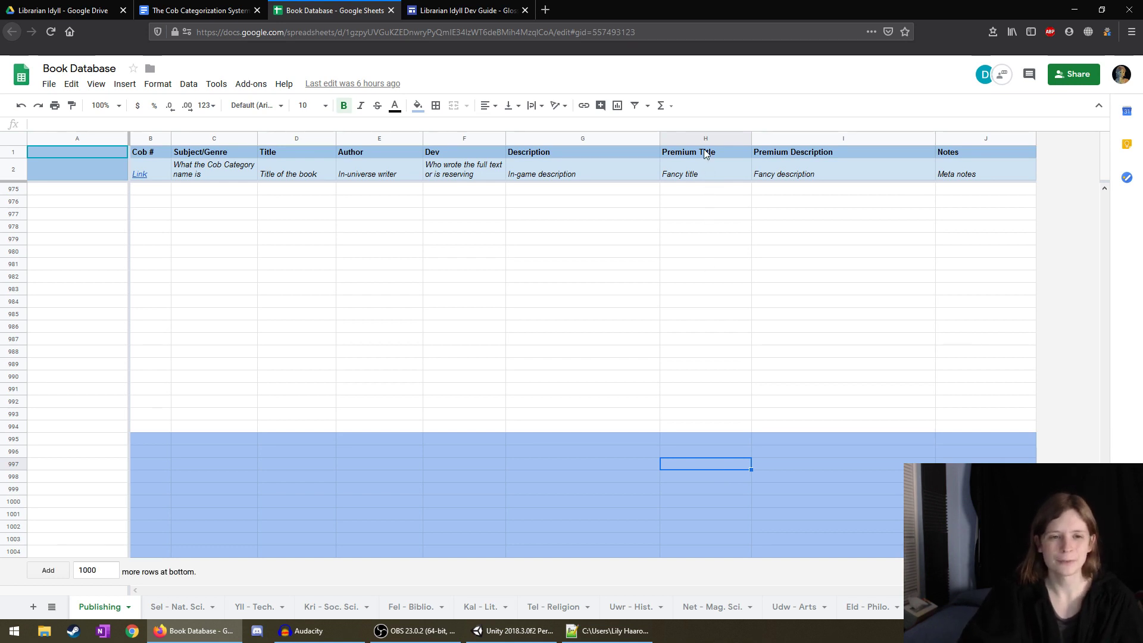
{"action": "left_click", "coordinate": [738, 438]}
{"action": "left_click", "coordinate": [713, 453]}
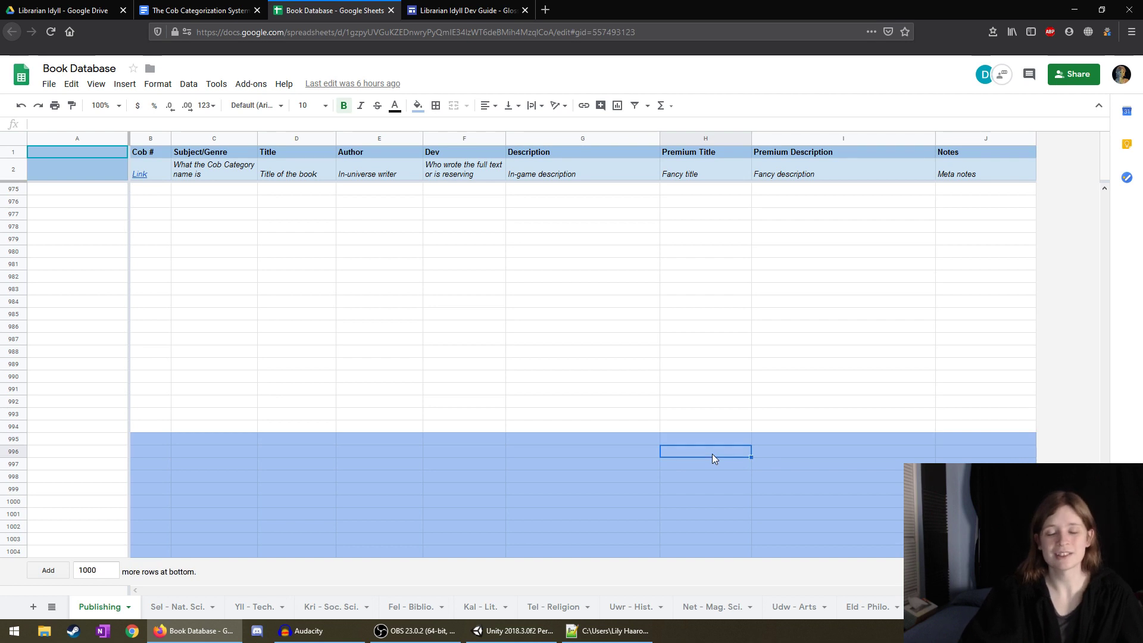
Review the Premium Description and Notes columns in the blue rows of the Publishing sheet.
{"action": "left_click", "coordinate": [791, 443]}
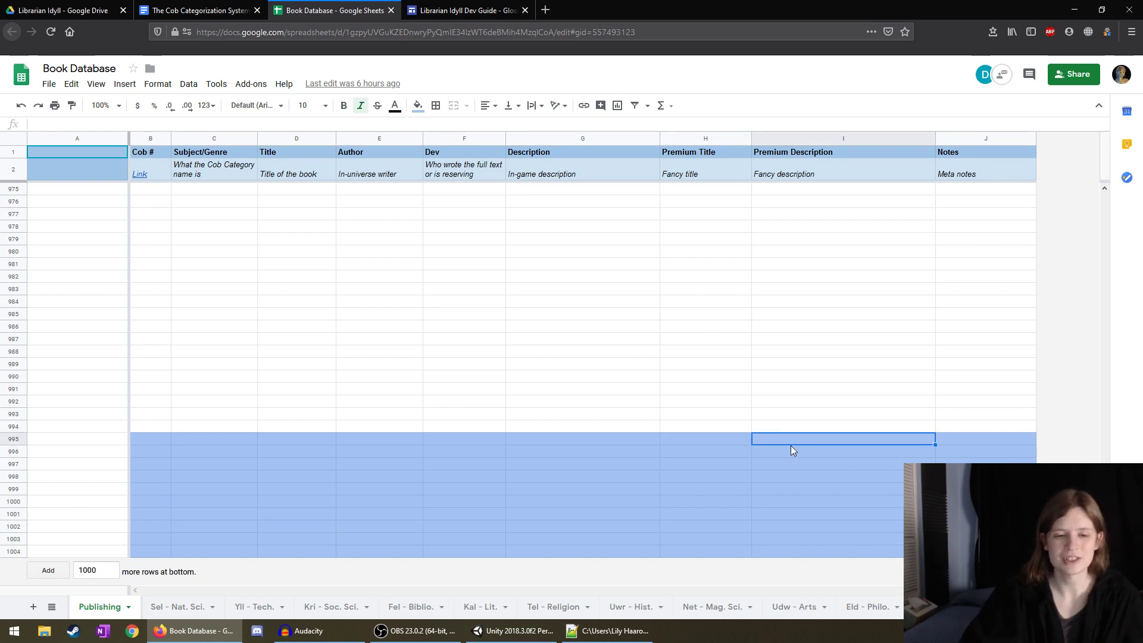
{"action": "key", "text": "Left"}
{"action": "key", "text": "Left"}
{"action": "left_click", "coordinate": [816, 440]}
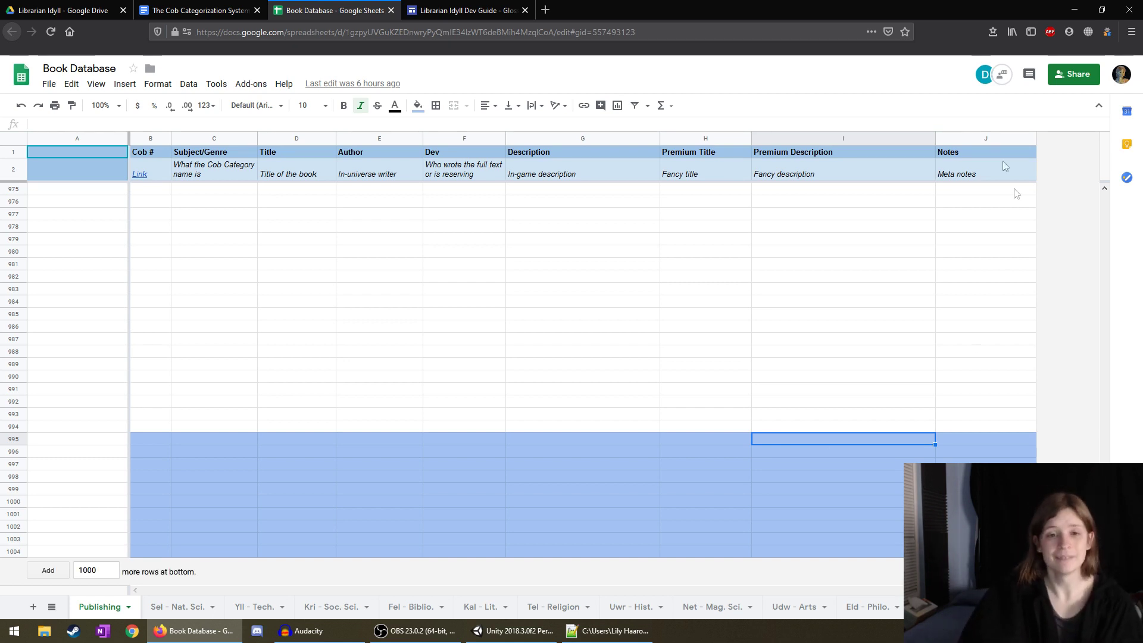
{"action": "key", "text": "Right"}
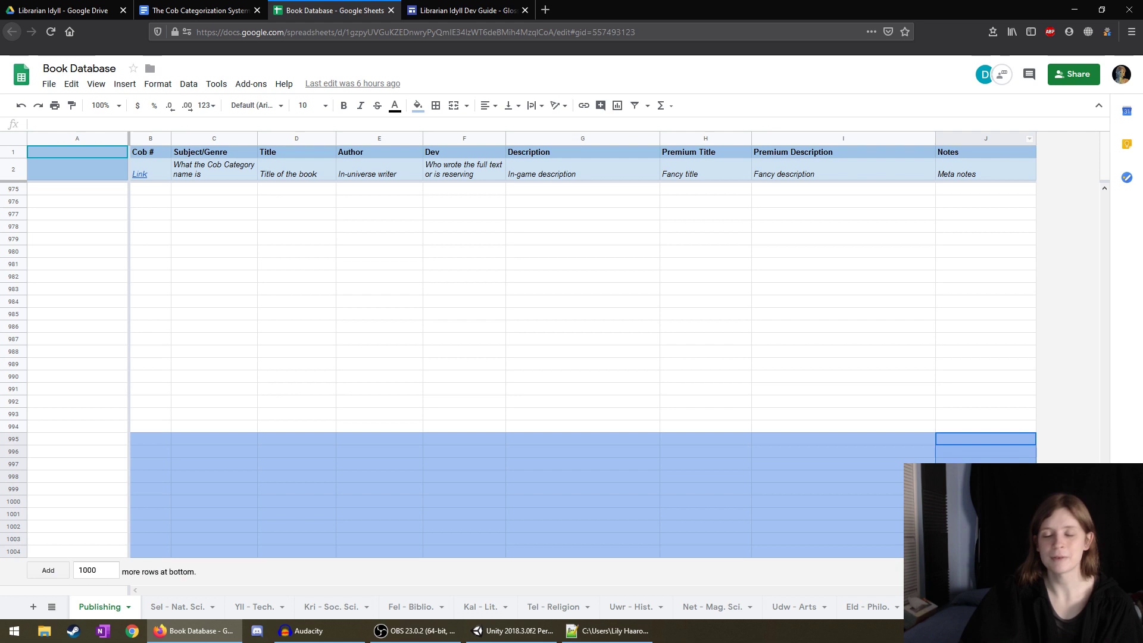
{"action": "key", "text": "Down"}
{"action": "key", "text": "Down"}
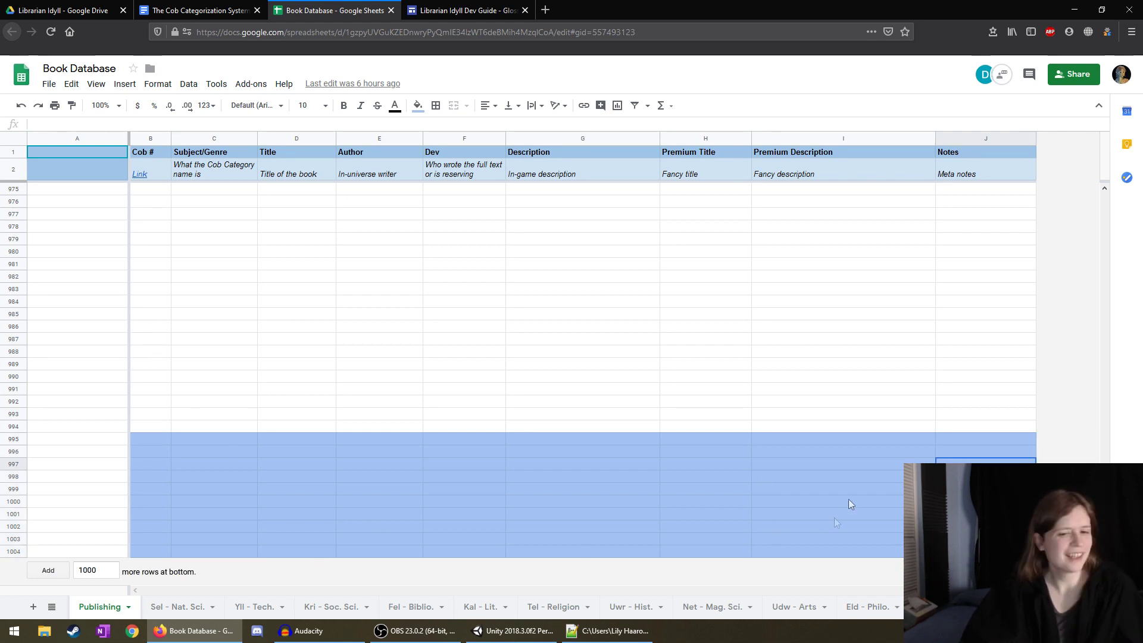
{"action": "mouse_move", "coordinate": [985, 439]}
{"action": "left_mouse_down"}
{"action": "mouse_move", "coordinate": [1009, 415]}
{"action": "mouse_move", "coordinate": [997, 441]}
{"action": "left_mouse_up"}
{"action": "right_click", "coordinate": [998, 441]}
{"action": "left_click", "coordinate": [965, 426]}
{"action": "left_click", "coordinate": [966, 453]}
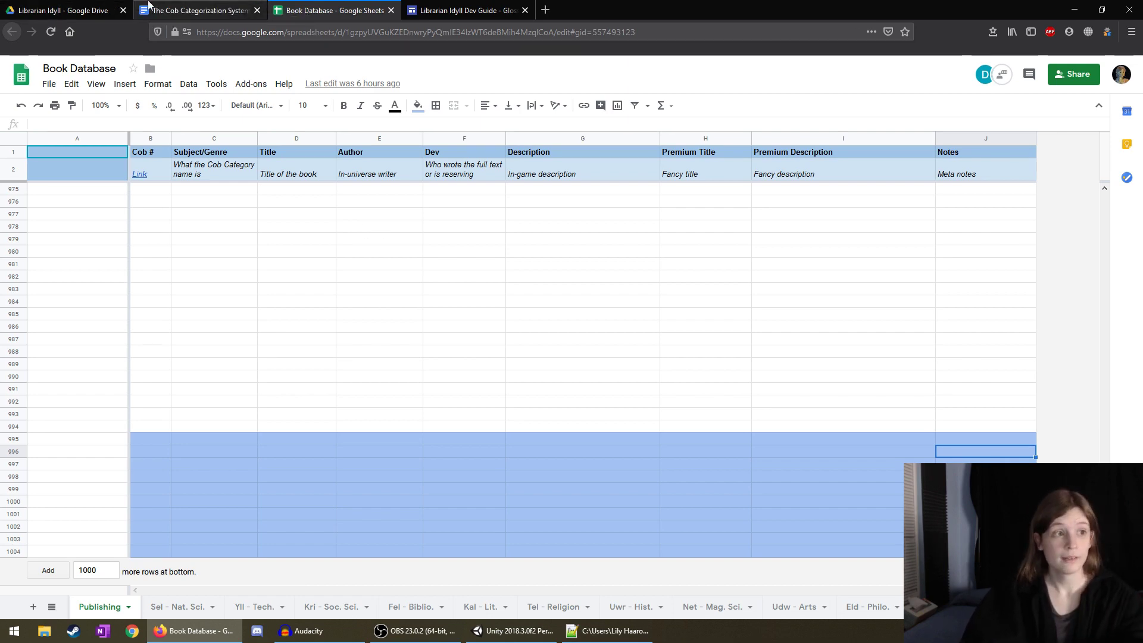
Switch to The Cob Categorization System document and examine the Sel, Yll and Kri categories, including which entries are highlighted.
{"action": "left_click", "coordinate": [169, 5]}
{"action": "scroll", "coordinate": [538, 472], "scroll_direction": "up", "scroll_amount": 15}
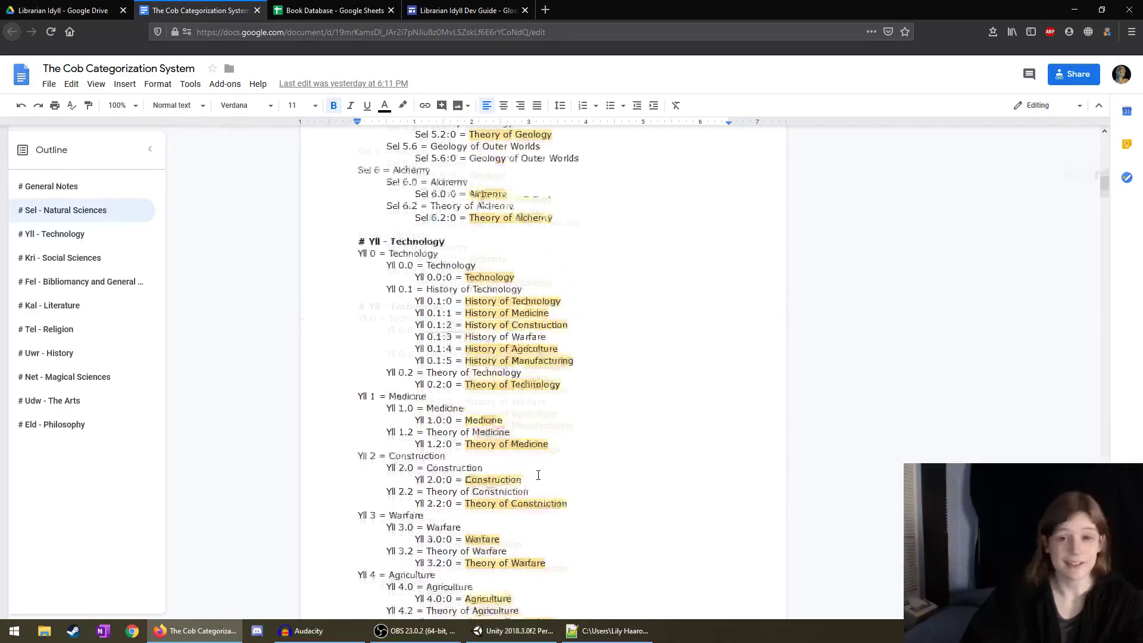
{"action": "scroll", "coordinate": [557, 445], "scroll_direction": "up", "scroll_amount": 7}
{"action": "scroll", "coordinate": [553, 450], "scroll_direction": "down", "scroll_amount": 10}
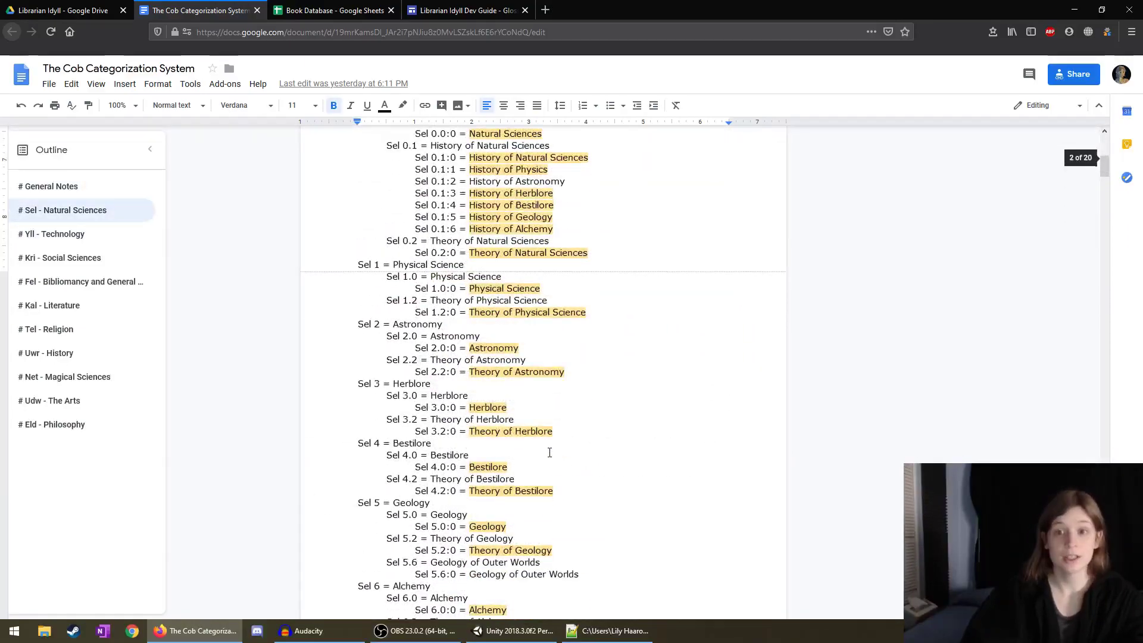
{"action": "scroll", "coordinate": [549, 452], "scroll_direction": "down", "scroll_amount": 20}
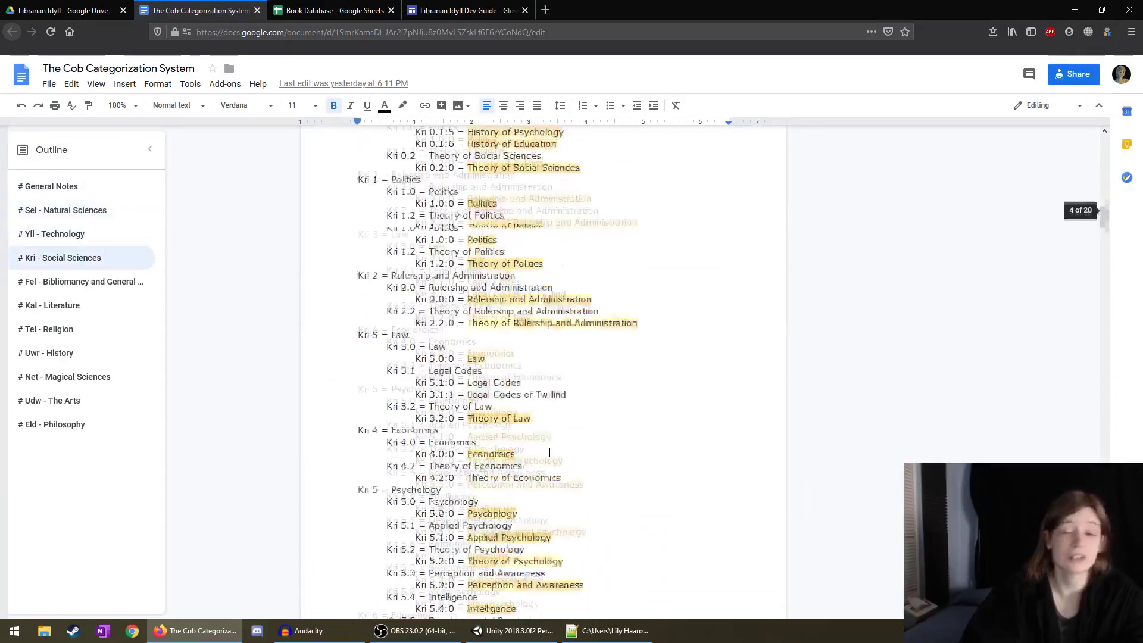
{"action": "mouse_move", "coordinate": [1105, 241]}
{"action": "left_mouse_down"}
{"action": "mouse_move", "coordinate": [1092, 430]}
{"action": "mouse_move", "coordinate": [1101, 142]}
{"action": "mouse_move", "coordinate": [1103, 241]}
{"action": "left_mouse_up"}
{"action": "scroll", "coordinate": [515, 296], "scroll_direction": "up", "scroll_amount": 20}
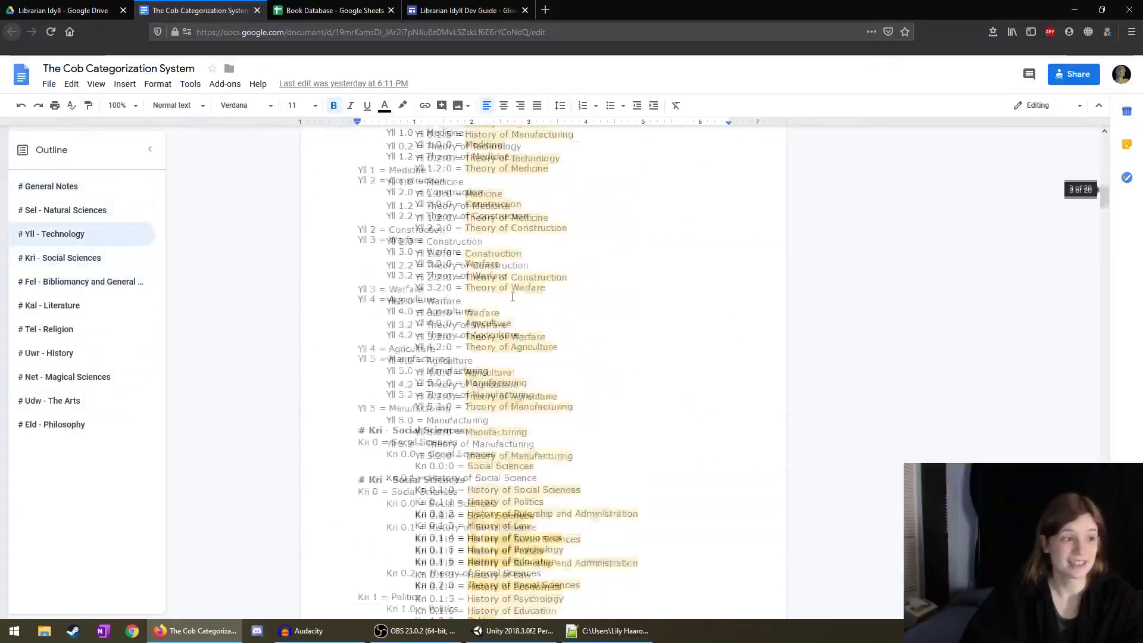
{"action": "scroll", "coordinate": [451, 258], "scroll_direction": "up", "scroll_amount": 6}
{"action": "scroll", "coordinate": [255, 218], "scroll_direction": "down", "scroll_amount": 17}
{"action": "scroll", "coordinate": [255, 217], "scroll_direction": "down", "scroll_amount": 15}
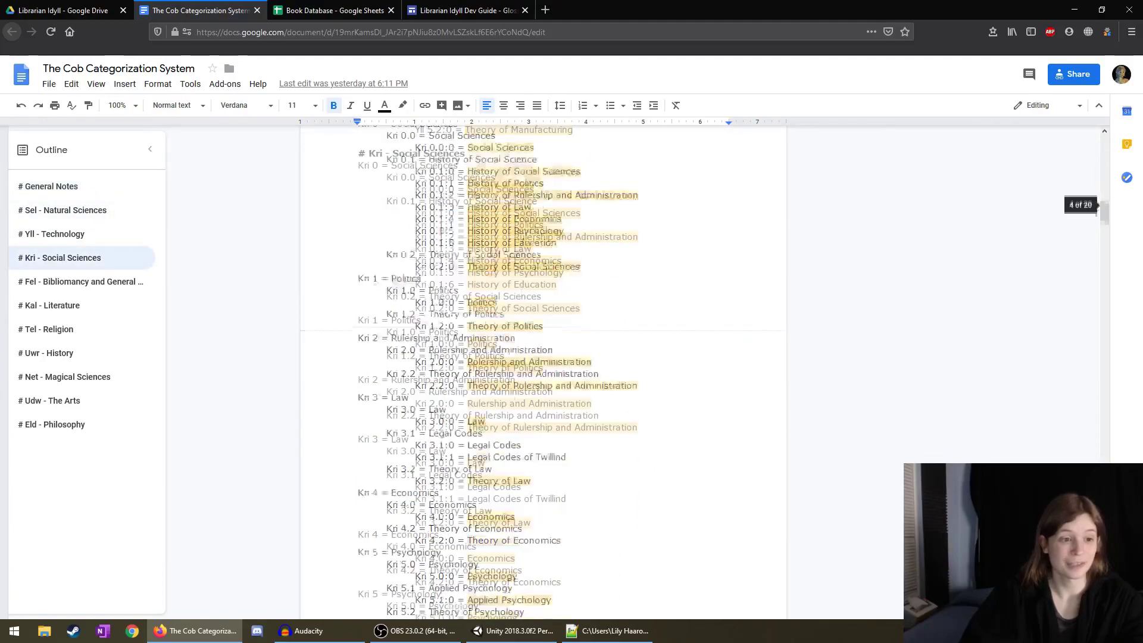
Examine the numbering and highlighted entries of the Fel - Bibliomancy and General Works section.
{"action": "scroll", "coordinate": [383, 331], "scroll_direction": "down", "scroll_amount": 6}
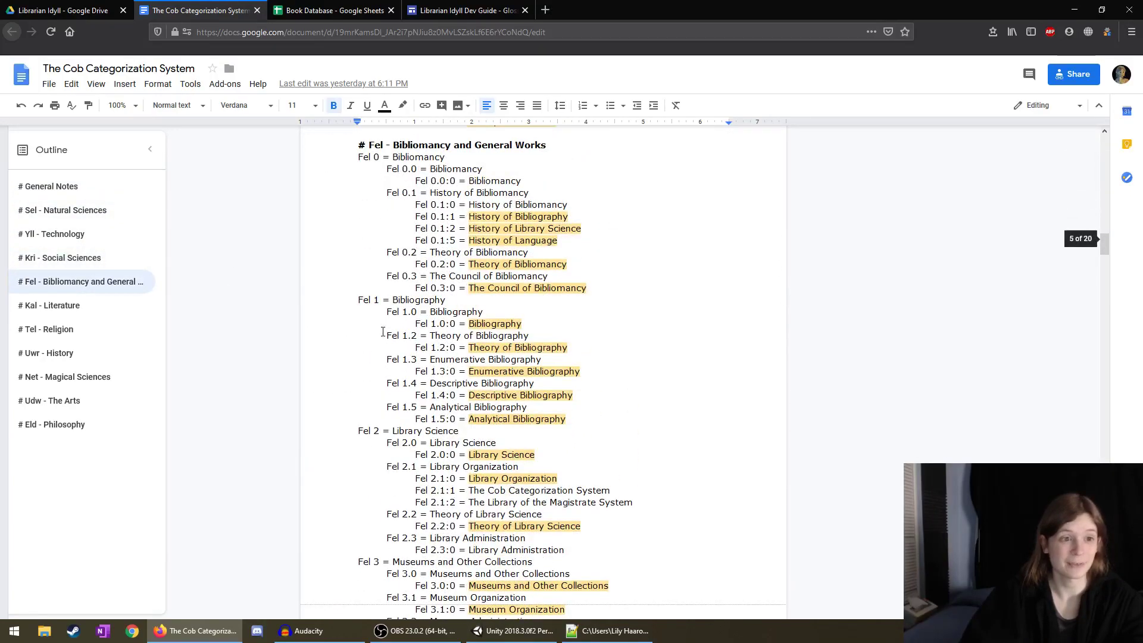
{"action": "scroll", "coordinate": [383, 331], "scroll_direction": "down", "scroll_amount": 3}
{"action": "scroll", "coordinate": [382, 332], "scroll_direction": "up", "scroll_amount": 6}
{"action": "scroll", "coordinate": [380, 313], "scroll_direction": "down", "scroll_amount": 3}
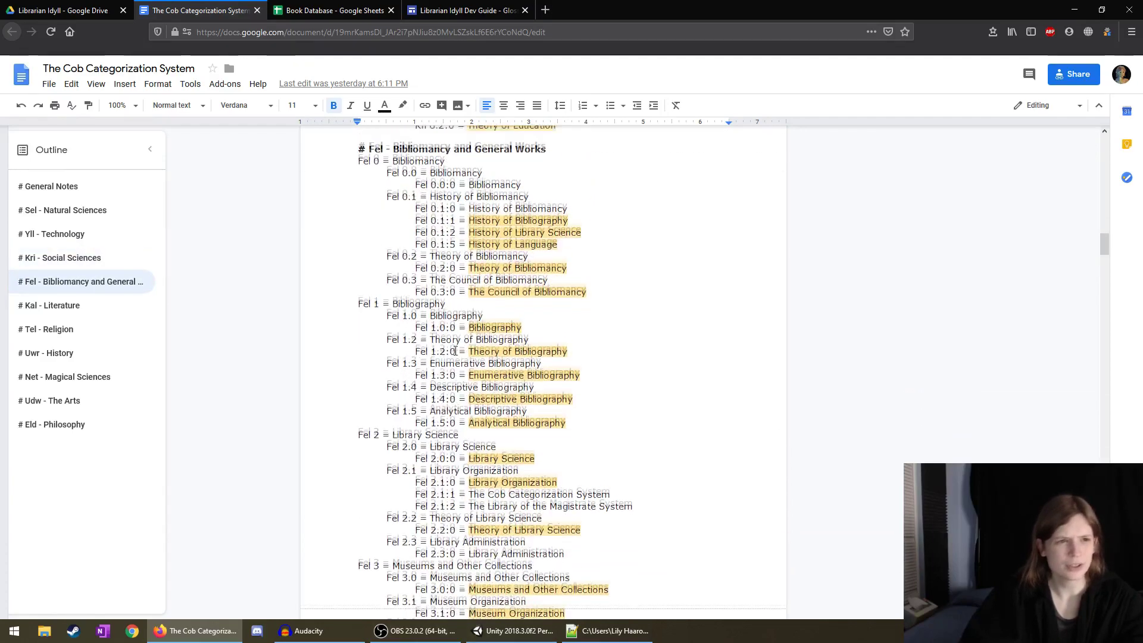
{"action": "scroll", "coordinate": [387, 334], "scroll_direction": "up", "scroll_amount": 5}
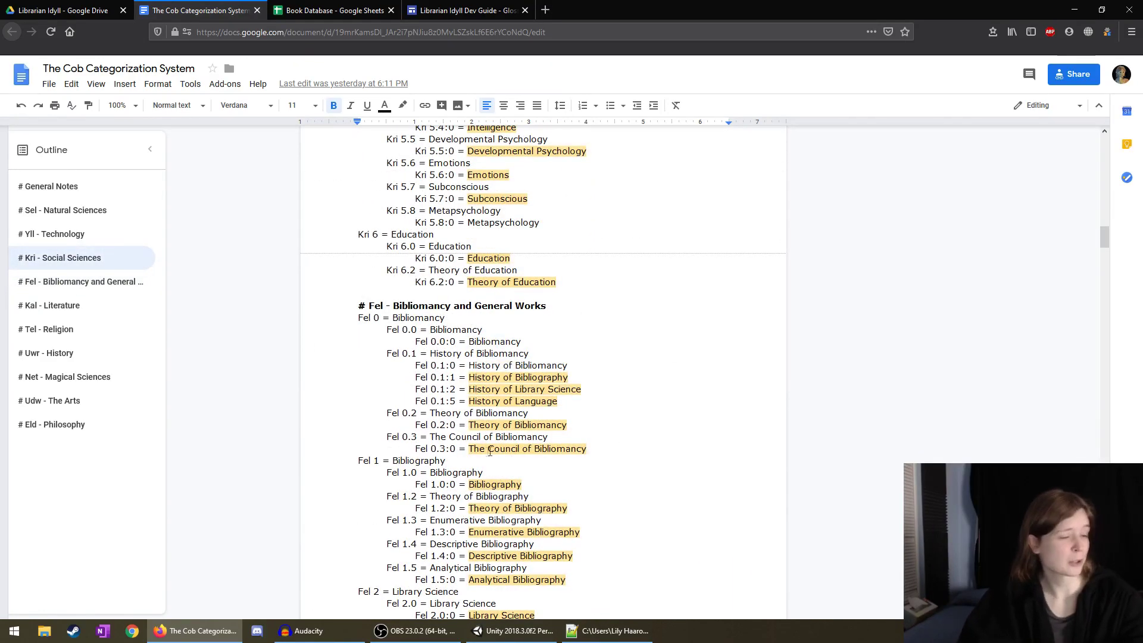
{"action": "scroll", "coordinate": [423, 458], "scroll_direction": "down", "scroll_amount": 7}
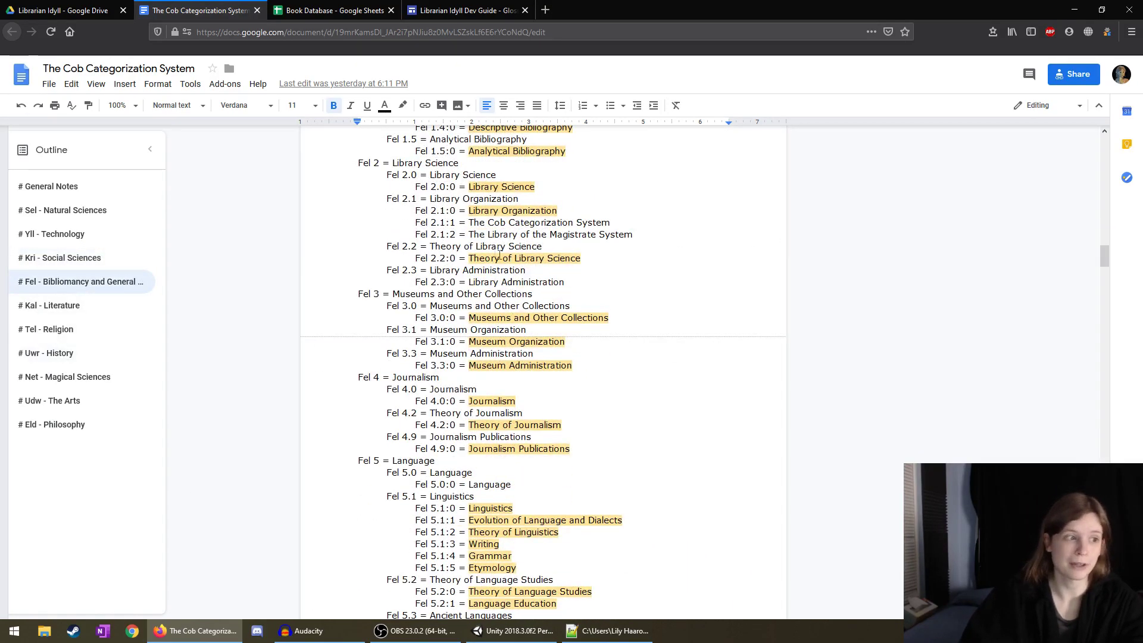
Look through the Kal - Literature section, from general literature to its ancient, historical and foreign categories.
{"action": "scroll", "coordinate": [499, 257], "scroll_direction": "down", "scroll_amount": 20}
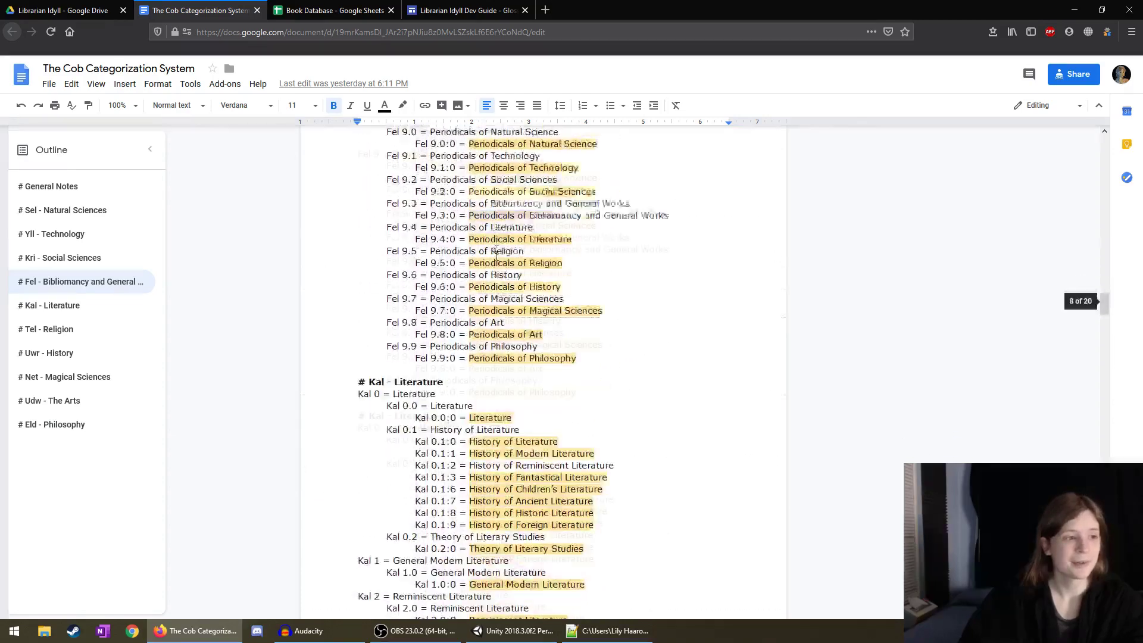
{"action": "scroll", "coordinate": [497, 257], "scroll_direction": "down", "scroll_amount": 8}
{"action": "scroll", "coordinate": [528, 304], "scroll_direction": "up", "scroll_amount": 9}
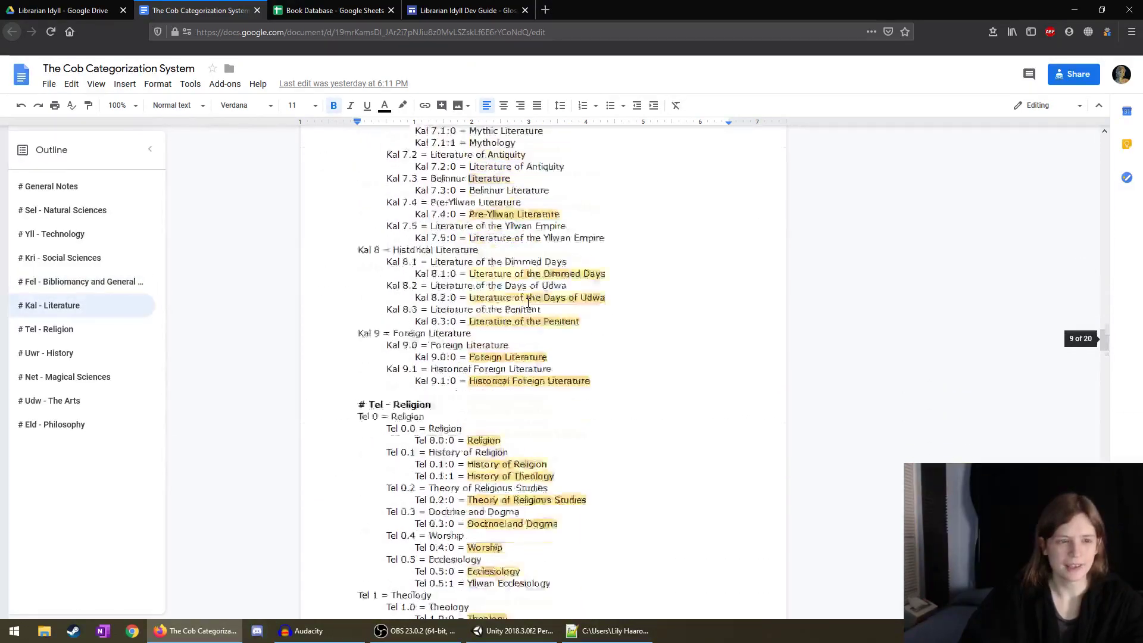
{"action": "scroll", "coordinate": [577, 392], "scroll_direction": "down", "scroll_amount": 5}
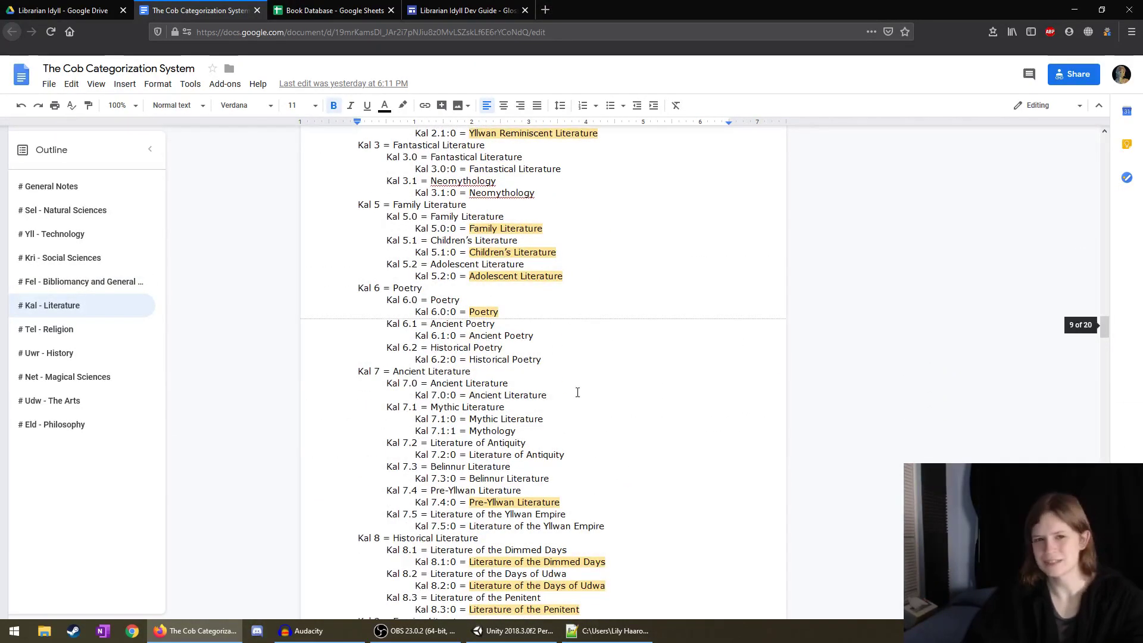
{"action": "scroll", "coordinate": [525, 209], "scroll_direction": "down", "scroll_amount": 10}
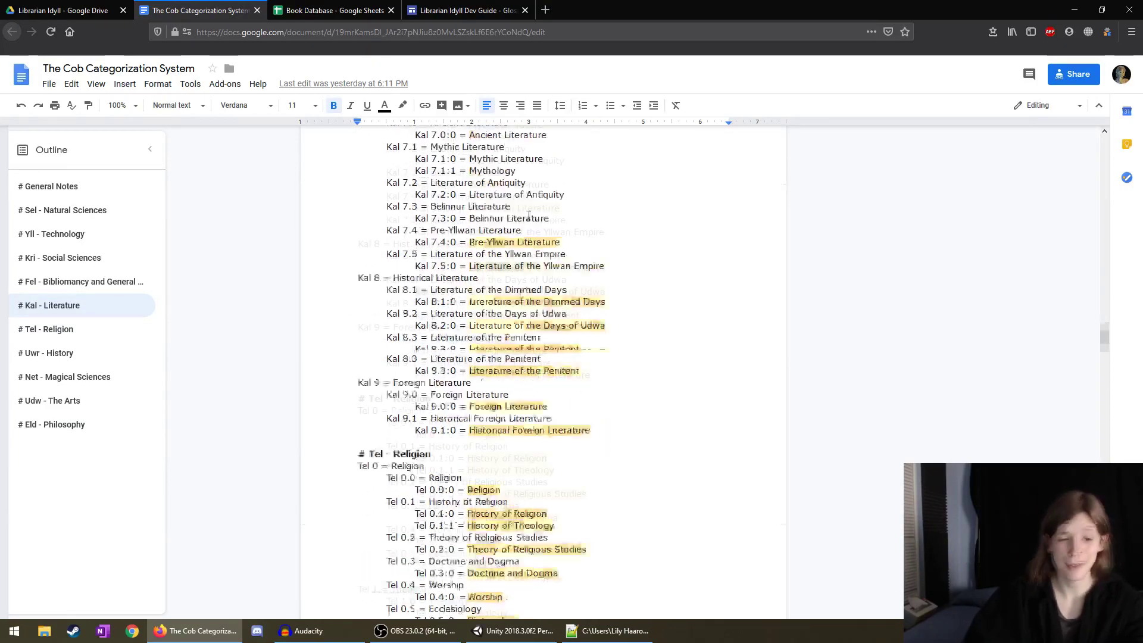
Look through the Tel - Religion section, including the Nyrian Pantheon entries with their manifestations and holy texts.
{"action": "scroll", "coordinate": [469, 196], "scroll_direction": "down", "scroll_amount": 20}
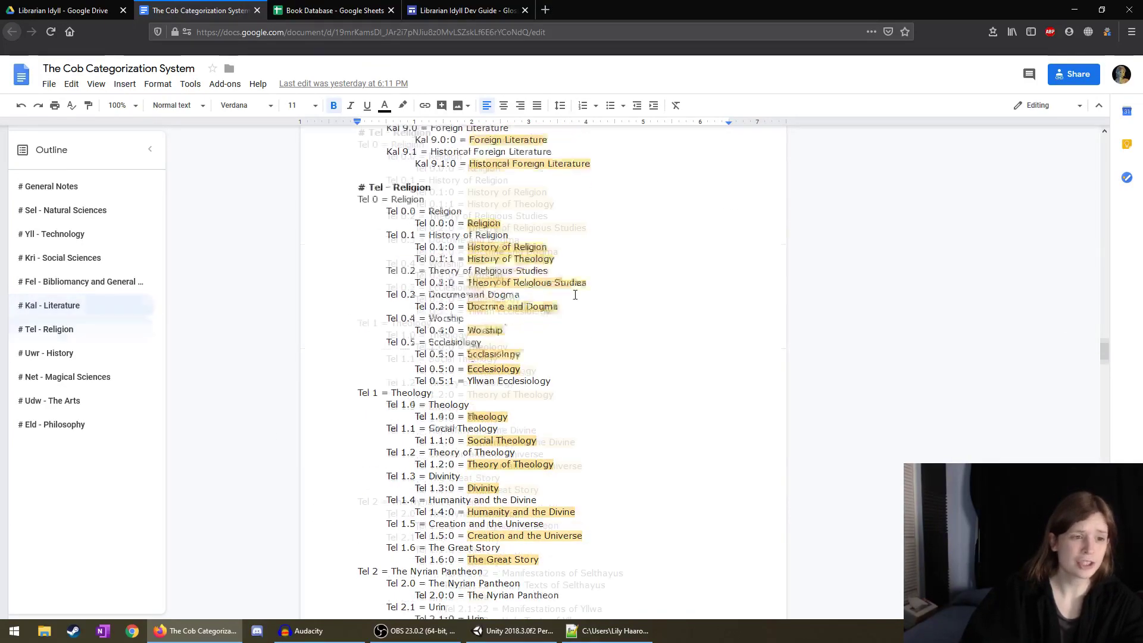
{"action": "scroll", "coordinate": [572, 339], "scroll_direction": "down", "scroll_amount": 8}
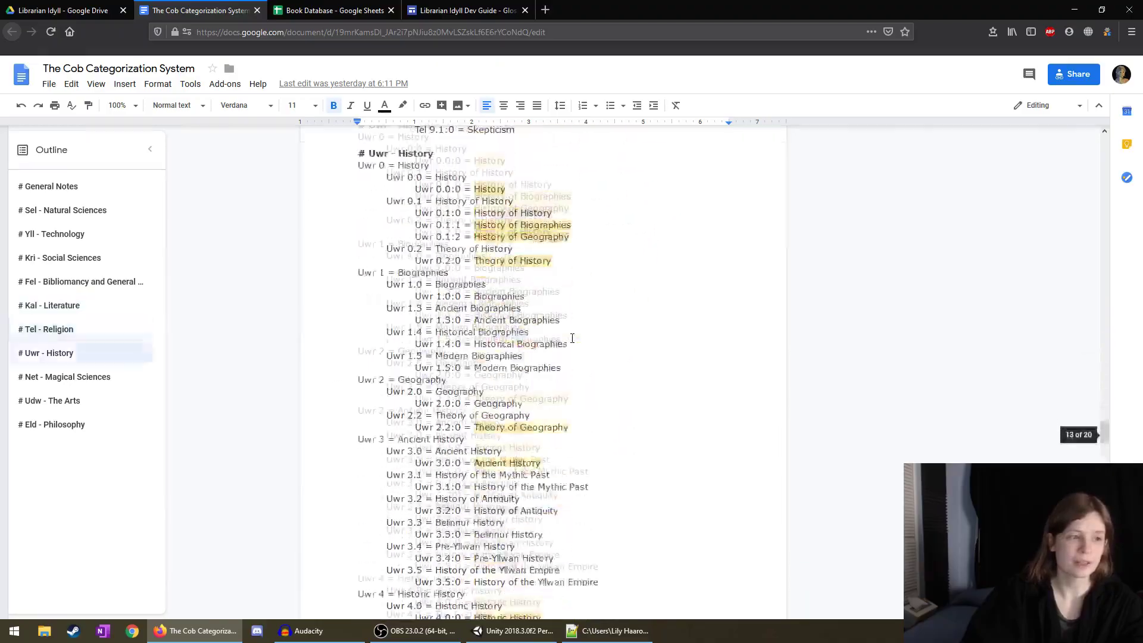
{"action": "scroll", "coordinate": [572, 338], "scroll_direction": "up", "scroll_amount": 15}
{"action": "scroll", "coordinate": [572, 338], "scroll_direction": "up", "scroll_amount": 18}
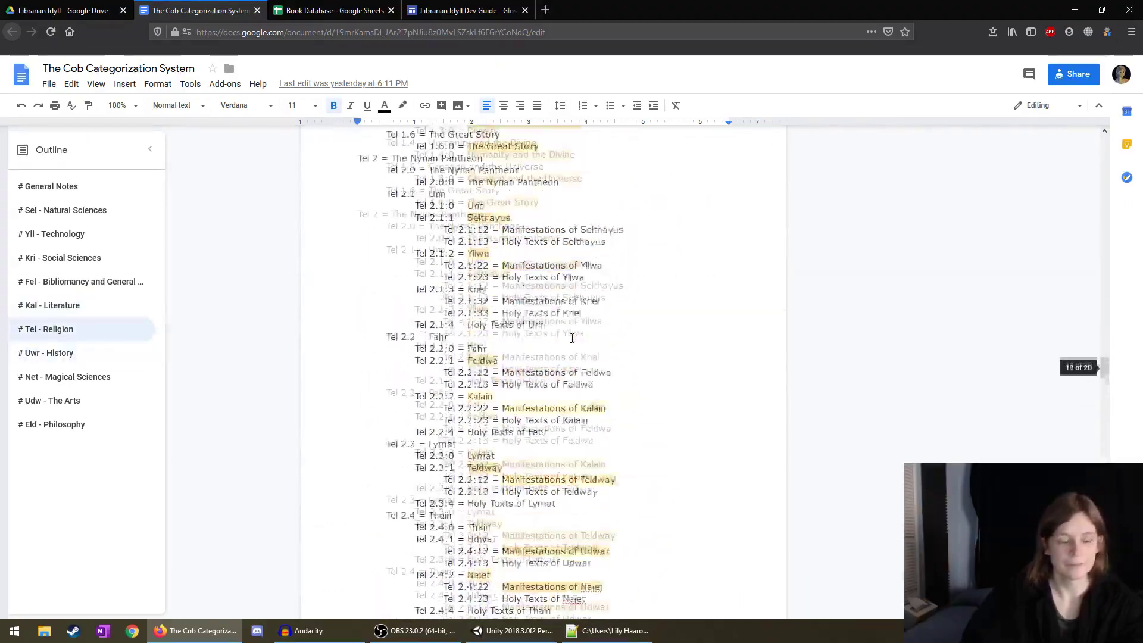
{"action": "scroll", "coordinate": [572, 338], "scroll_direction": "down", "scroll_amount": 4}
{"action": "scroll", "coordinate": [572, 338], "scroll_direction": "down", "scroll_amount": 20}
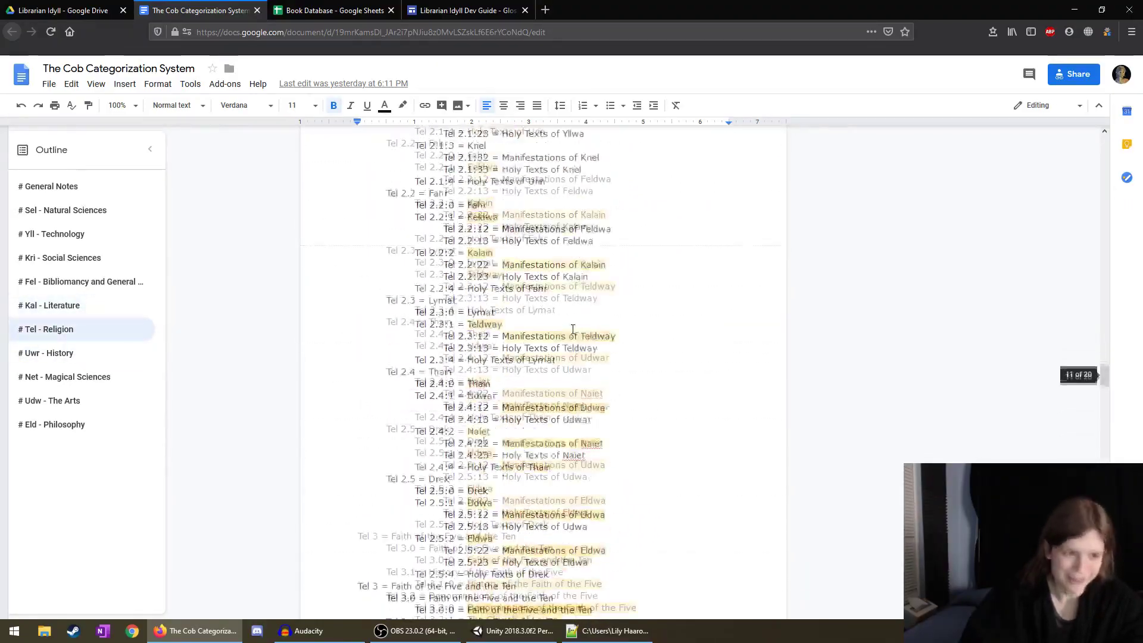
Review the Uwr - History section, from its general and biography categories through ancient, historic and modern history.
{"action": "scroll", "coordinate": [573, 329], "scroll_direction": "down", "scroll_amount": 7}
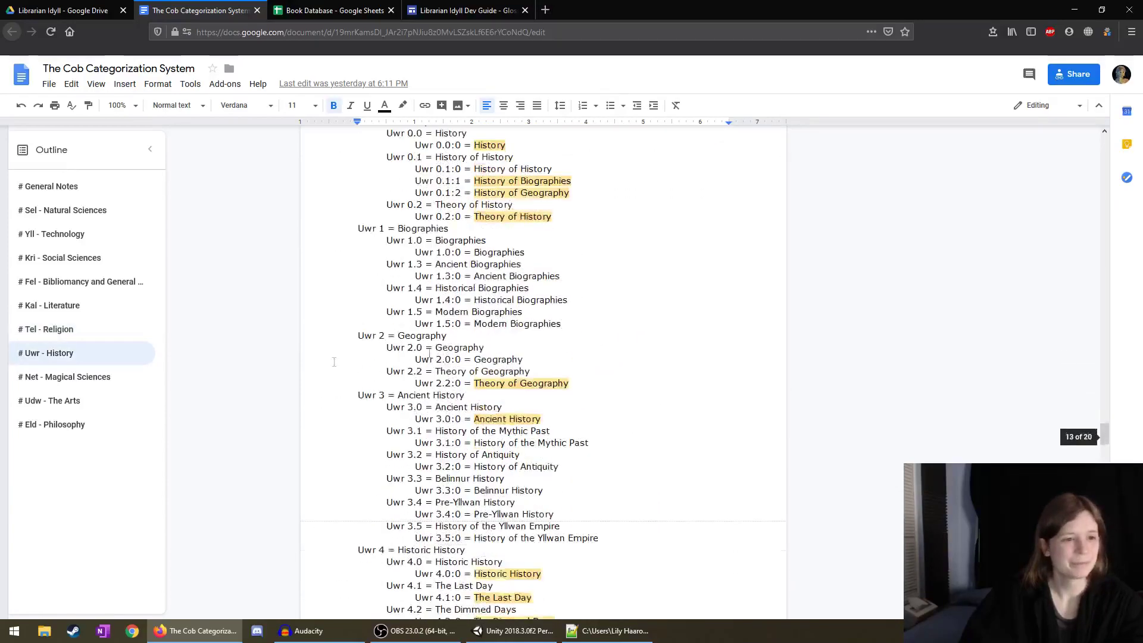
{"action": "scroll", "coordinate": [569, 268], "scroll_direction": "up", "scroll_amount": 5}
{"action": "scroll", "coordinate": [566, 228], "scroll_direction": "down", "scroll_amount": 1}
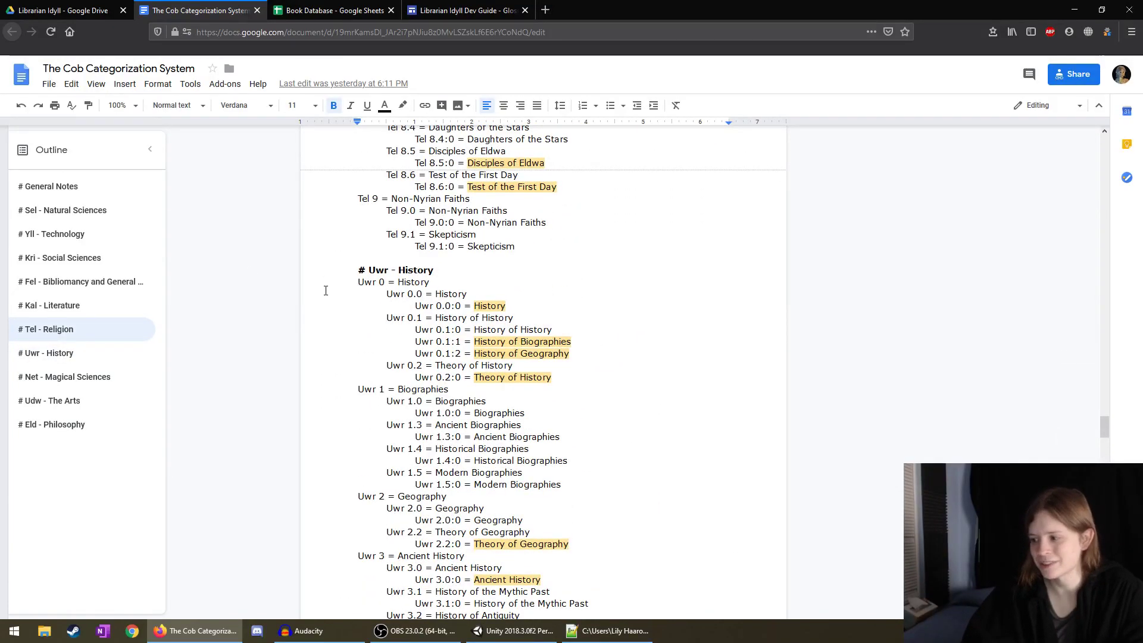
{"action": "scroll", "coordinate": [515, 323], "scroll_direction": "down", "scroll_amount": 20}
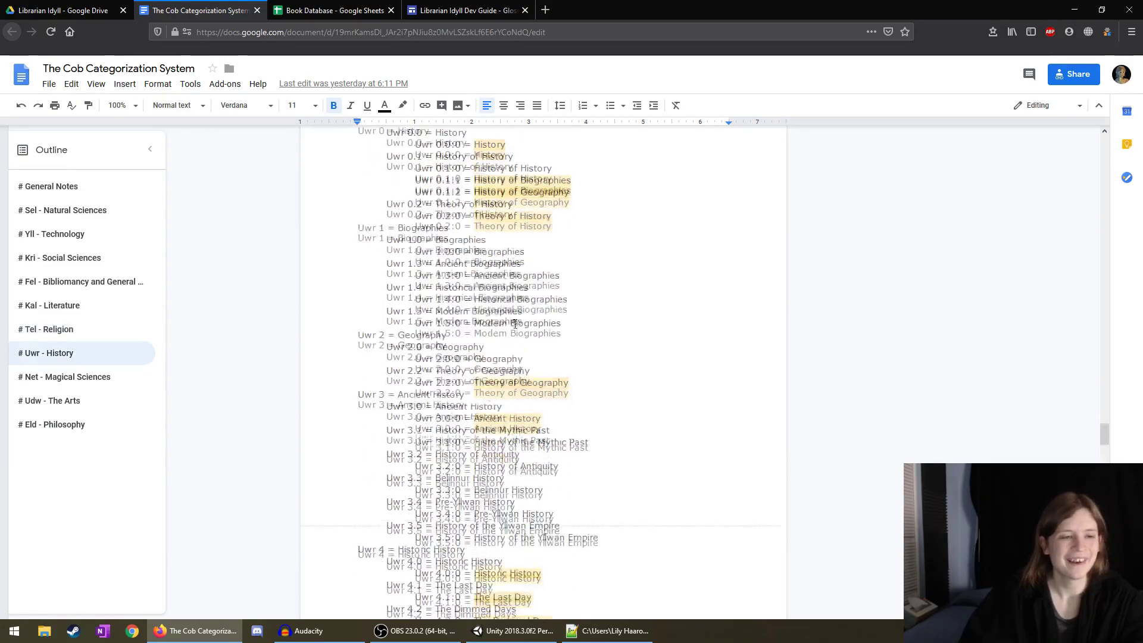
{"action": "scroll", "coordinate": [724, 150], "scroll_direction": "up", "scroll_amount": 12}
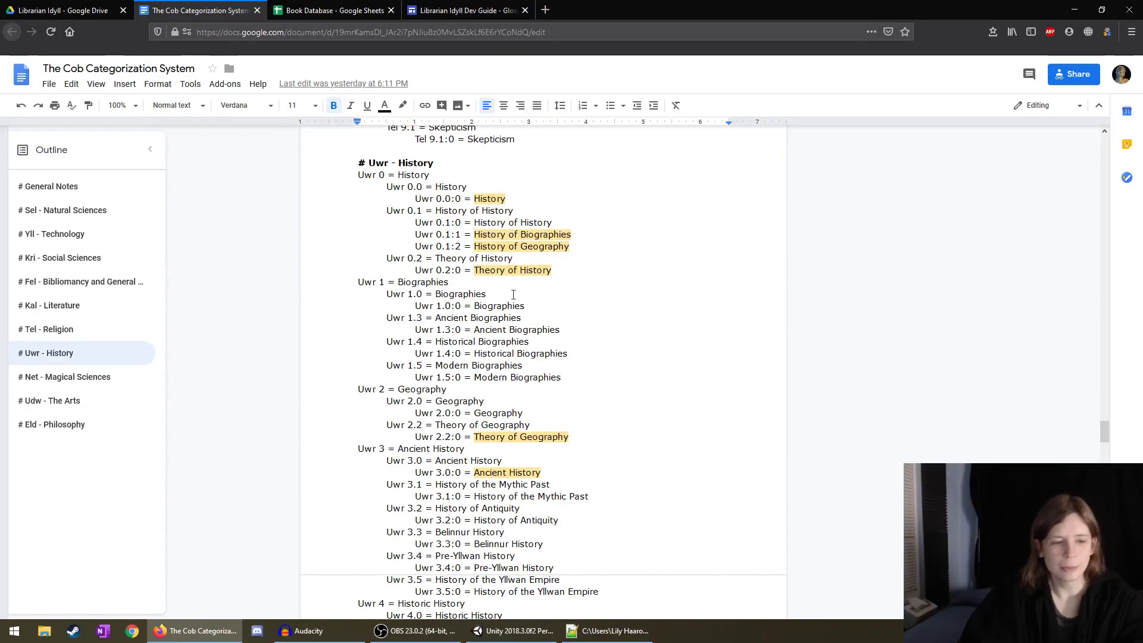
{"action": "scroll", "coordinate": [414, 278], "scroll_direction": "down", "scroll_amount": 10}
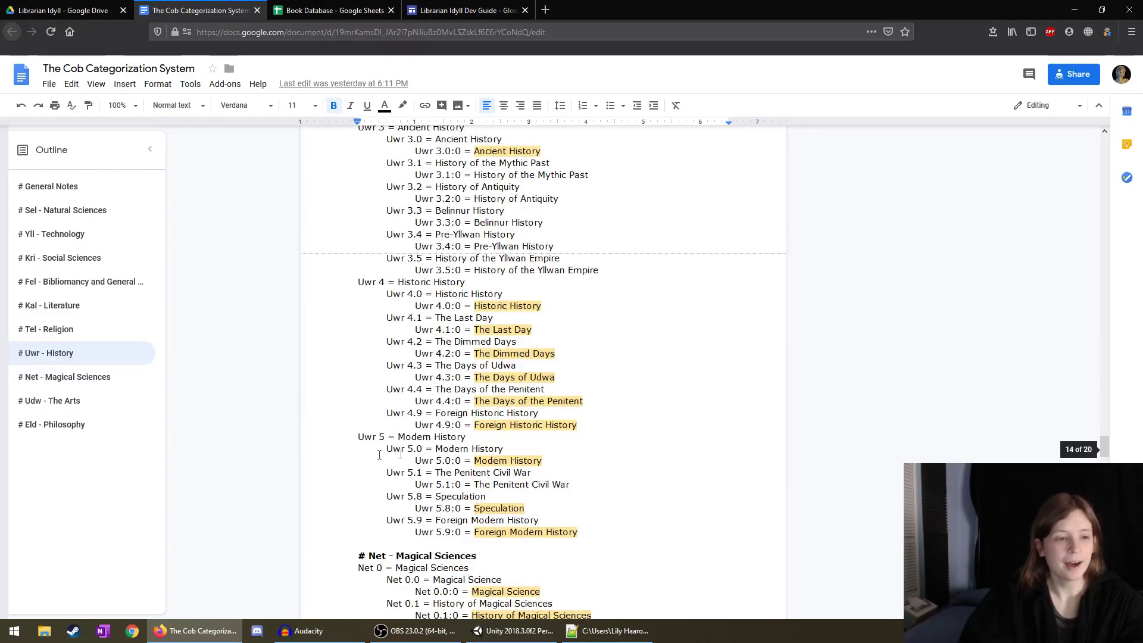
{"action": "scroll", "coordinate": [553, 315], "scroll_direction": "up", "scroll_amount": 8}
{"action": "scroll", "coordinate": [608, 286], "scroll_direction": "down", "scroll_amount": 8}
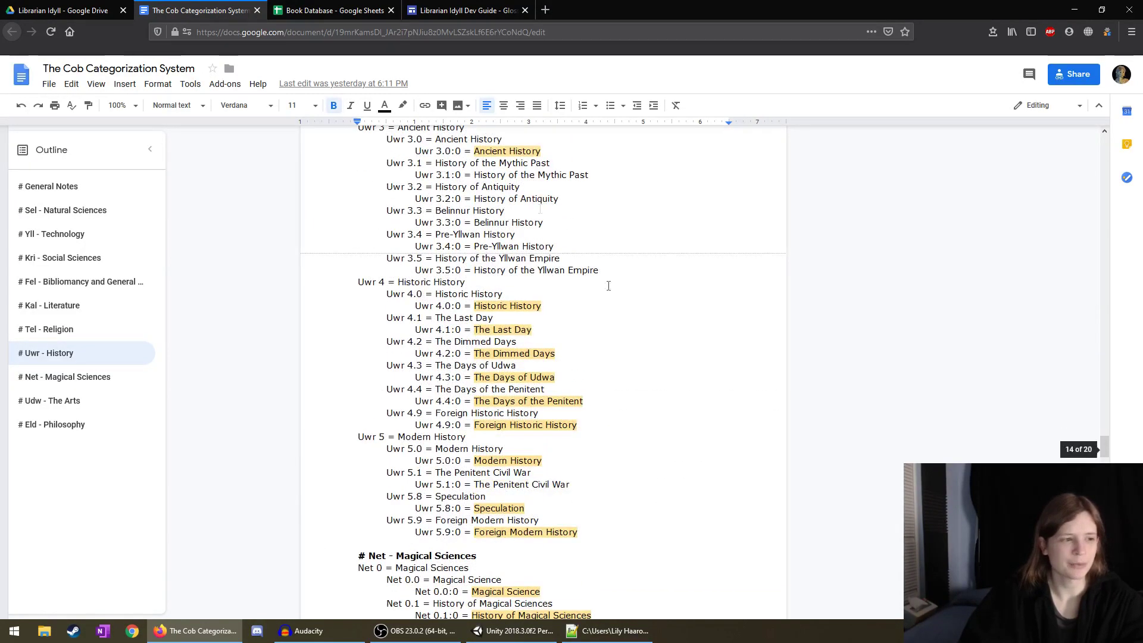
{"action": "scroll", "coordinate": [607, 387], "scroll_direction": "up", "scroll_amount": 10}
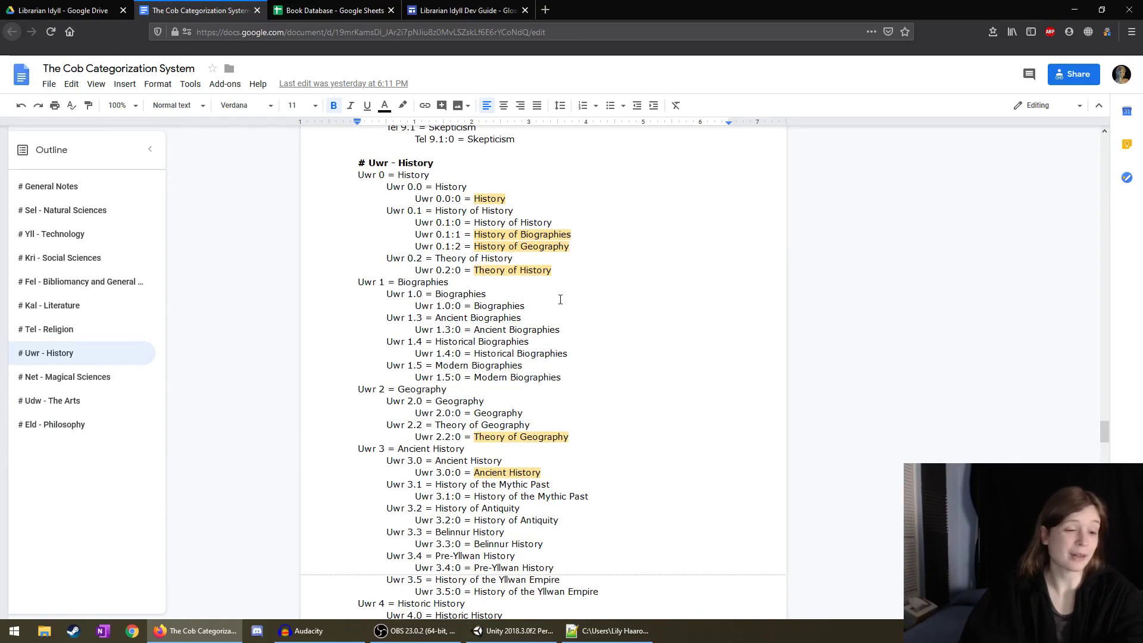
Review the Net - Magical Sciences section, from the history of magical sciences to the individual branches of magic.
{"action": "scroll", "coordinate": [560, 299], "scroll_direction": "down", "scroll_amount": 10}
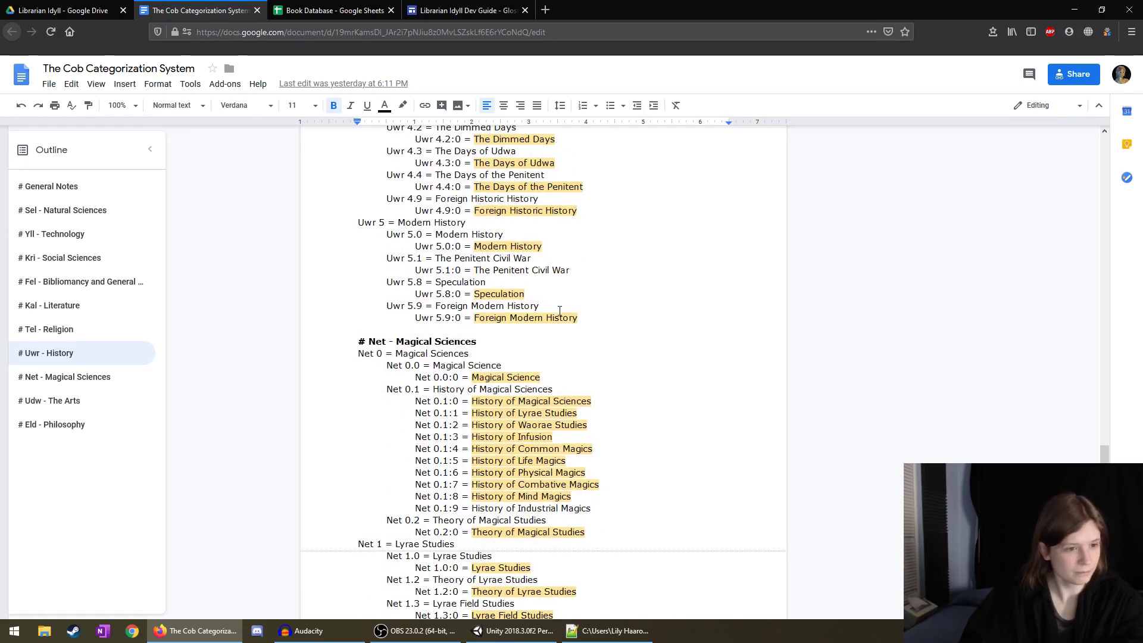
{"action": "scroll", "coordinate": [560, 311], "scroll_direction": "down", "scroll_amount": 4}
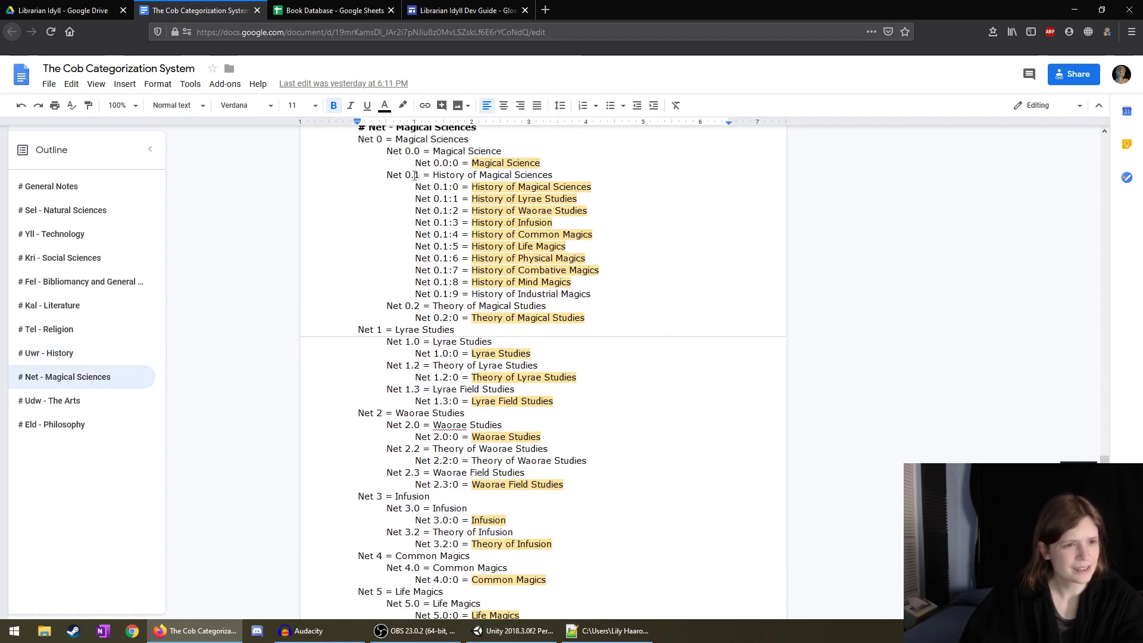
{"action": "scroll", "coordinate": [558, 444], "scroll_direction": "down", "scroll_amount": 3}
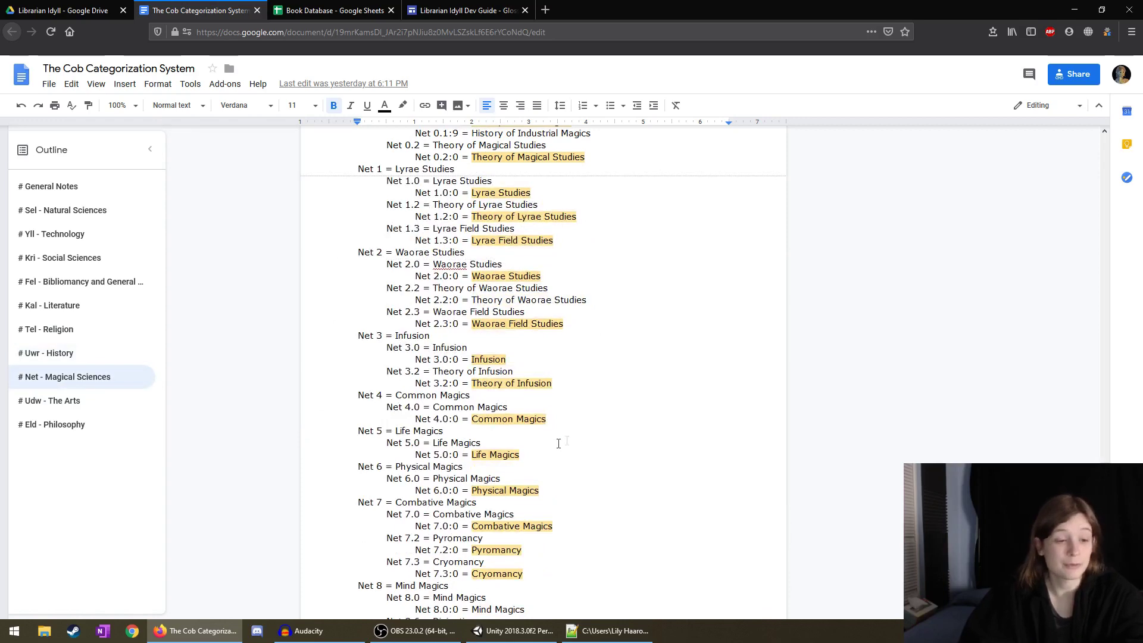
{"action": "scroll", "coordinate": [558, 444], "scroll_direction": "down", "scroll_amount": 5}
{"action": "scroll", "coordinate": [578, 436], "scroll_direction": "up", "scroll_amount": 2}
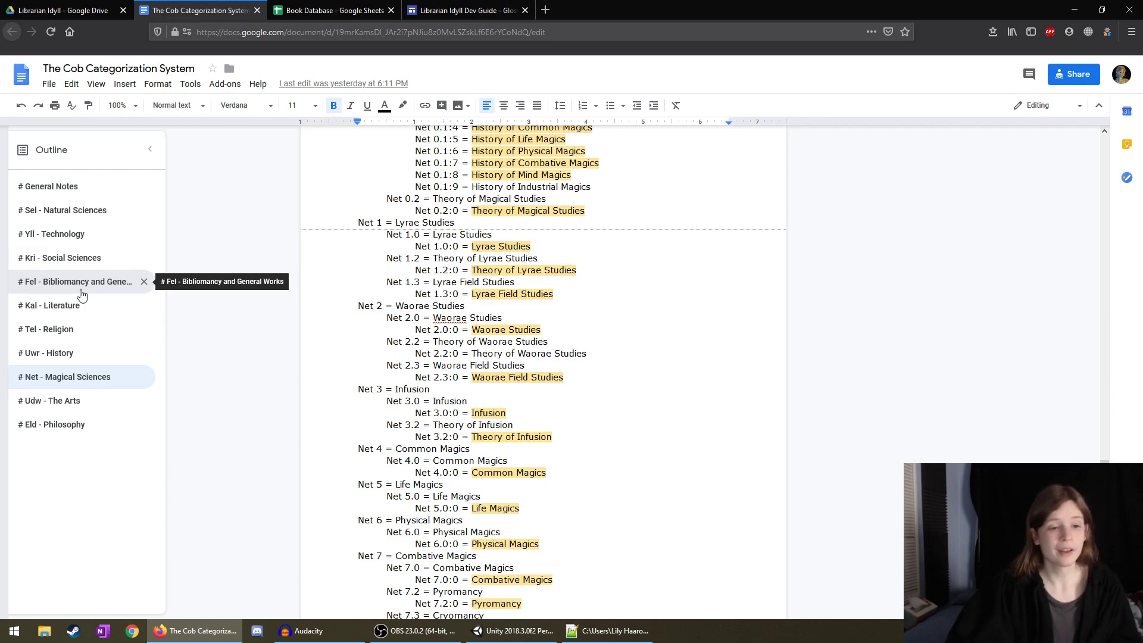
{"action": "scroll", "coordinate": [334, 379], "scroll_direction": "up", "scroll_amount": 3}
{"action": "scroll", "coordinate": [334, 379], "scroll_direction": "down", "scroll_amount": 1}
{"action": "scroll", "coordinate": [334, 379], "scroll_direction": "down", "scroll_amount": 4}
{"action": "scroll", "coordinate": [339, 288], "scroll_direction": "up", "scroll_amount": 5}
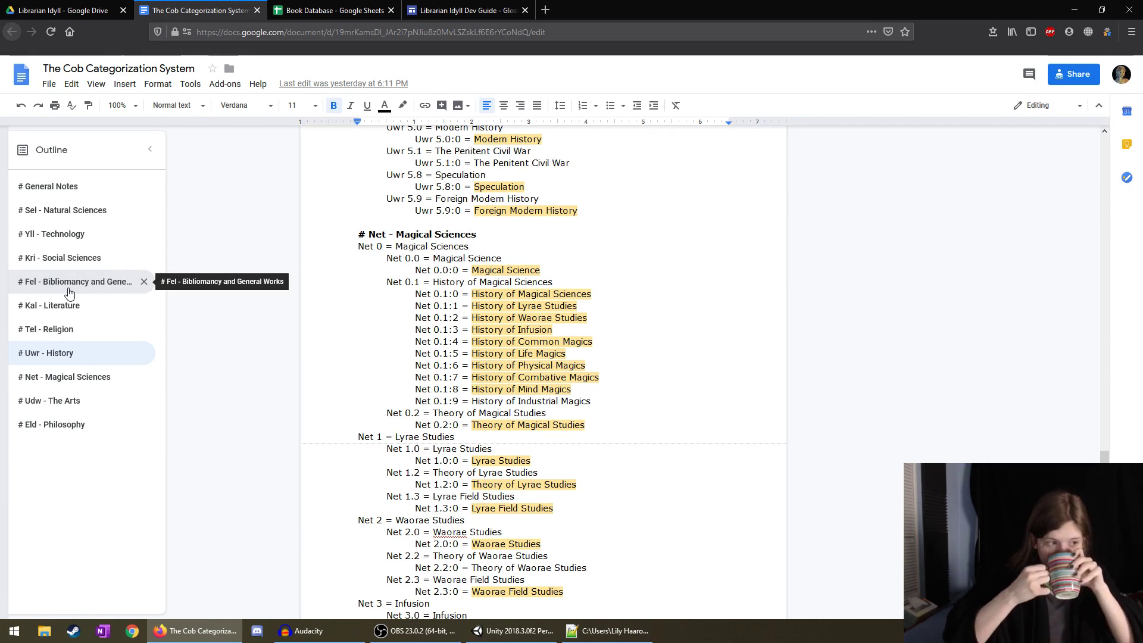
Look through the Udw - The Arts and Eld - Philosophy sections up to the end of the categorization document.
{"action": "left_click", "coordinate": [62, 410]}
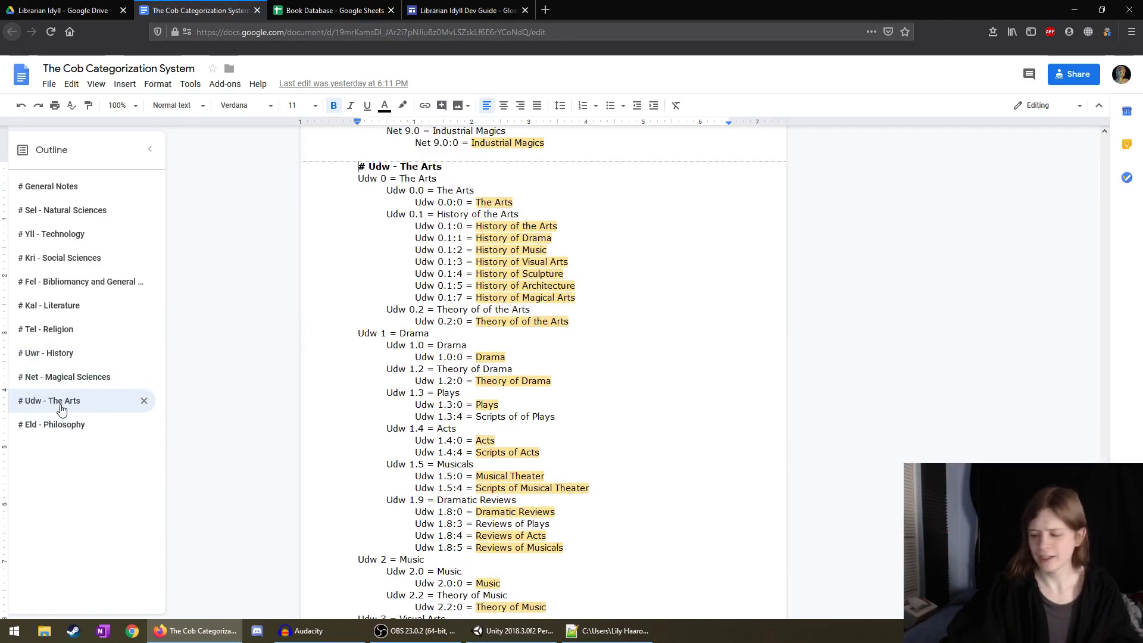
{"action": "left_click", "coordinate": [59, 424]}
{"action": "scroll", "coordinate": [437, 364], "scroll_direction": "down", "scroll_amount": 15}
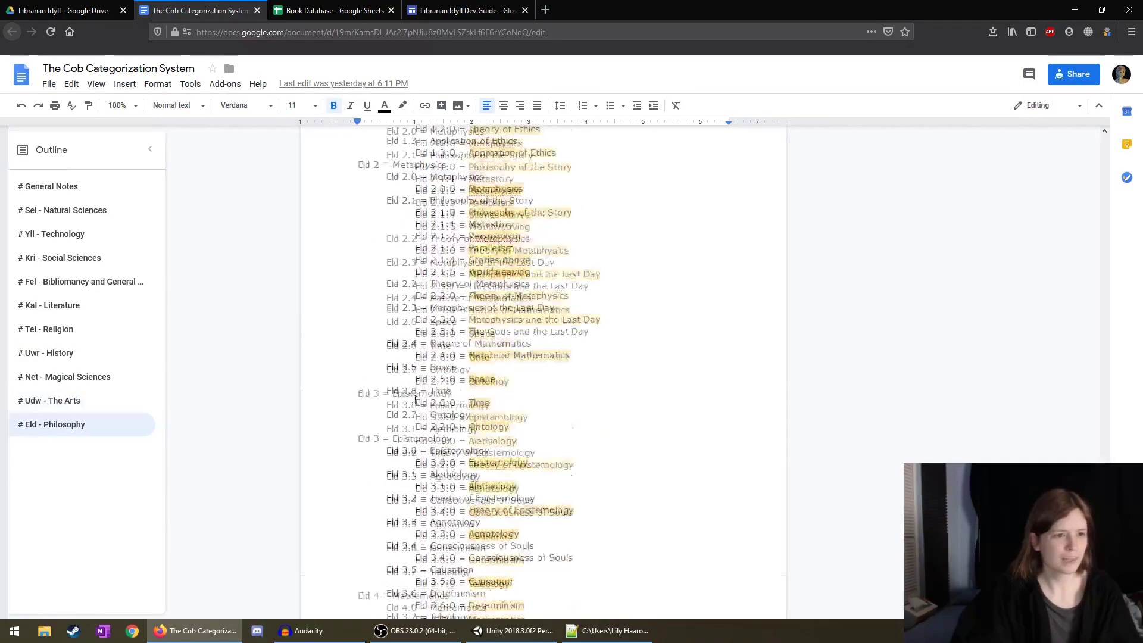
{"action": "scroll", "coordinate": [419, 393], "scroll_direction": "up", "scroll_amount": 20}
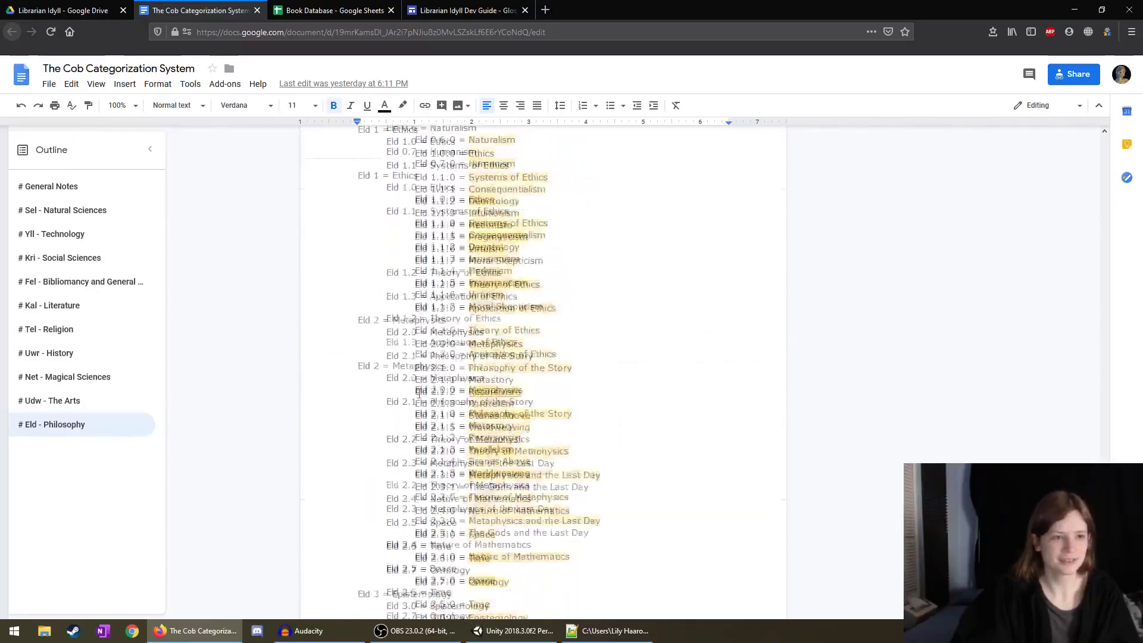
{"action": "scroll", "coordinate": [419, 393], "scroll_direction": "down", "scroll_amount": 6}
{"action": "scroll", "coordinate": [419, 394], "scroll_direction": "down", "scroll_amount": 10}
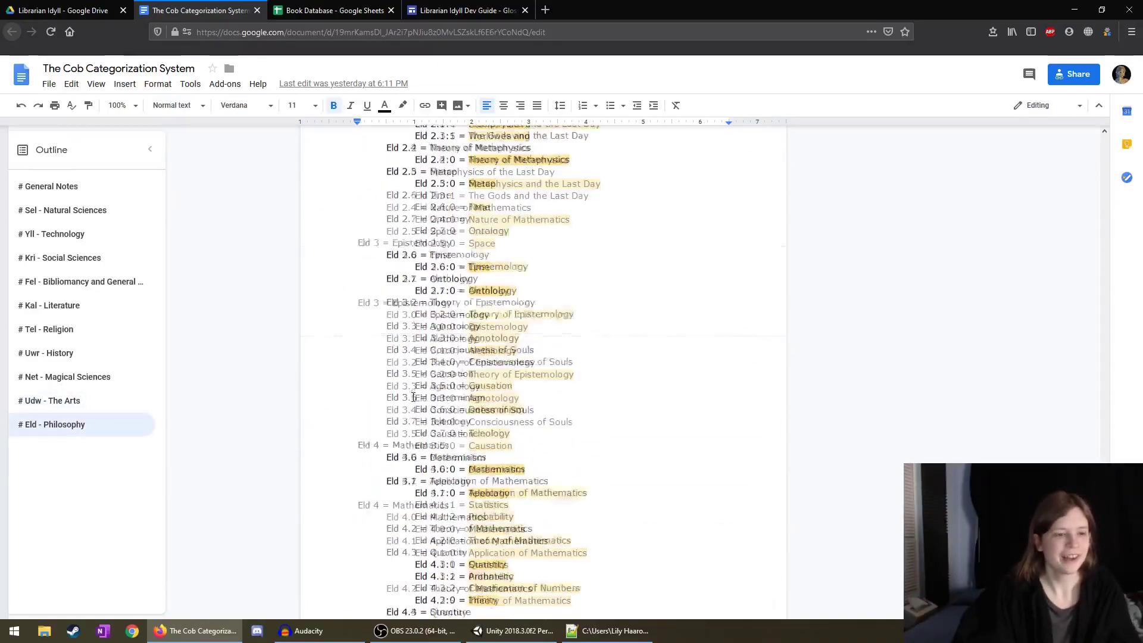
{"action": "scroll", "coordinate": [419, 394], "scroll_direction": "up", "scroll_amount": 14}
{"action": "scroll", "coordinate": [699, 331], "scroll_direction": "up", "scroll_amount": 20}
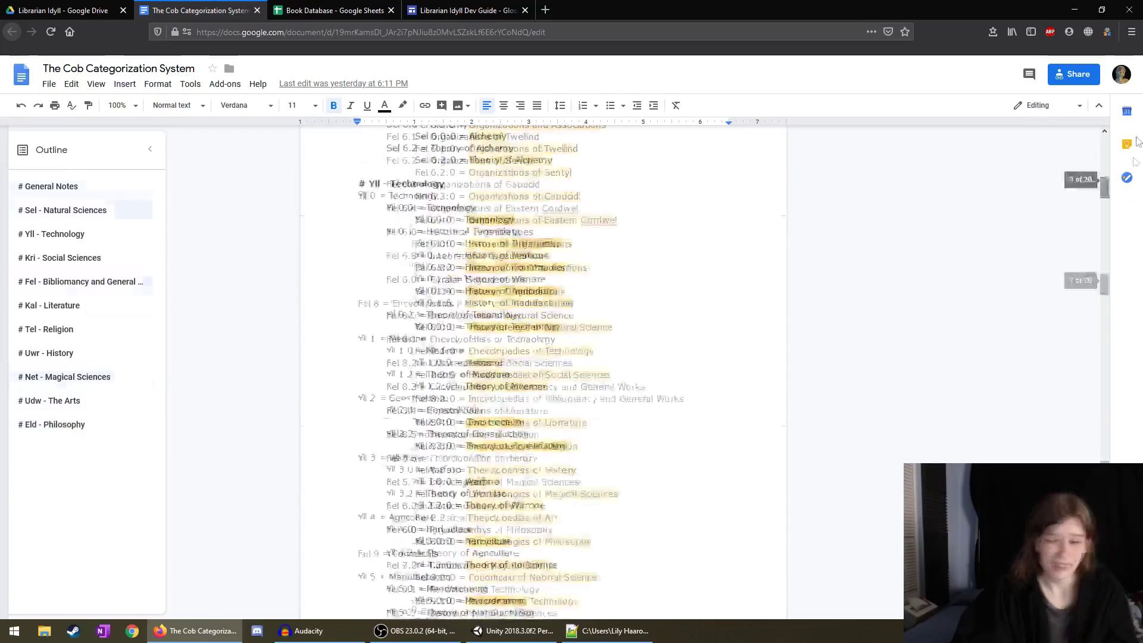
{"action": "scroll", "coordinate": [698, 331], "scroll_direction": "down", "scroll_amount": 5}
{"action": "left_click_drag", "start_coordinate": [1105, 153], "coordinate": [1105, 560]}
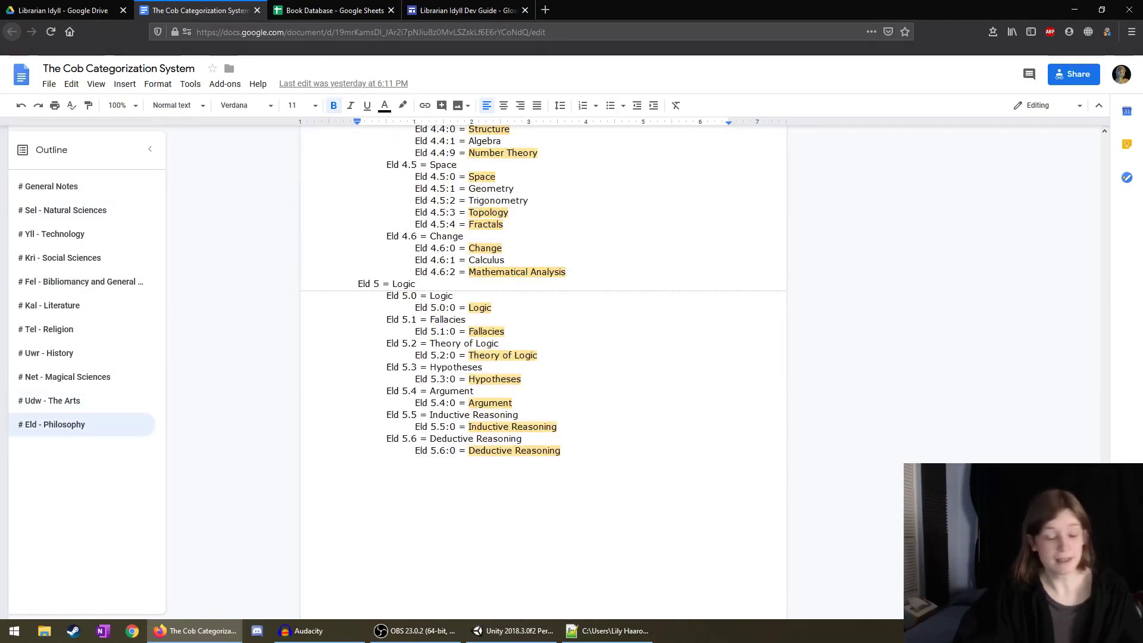
Examine the Eld 4 Mathematics and Eld 5 Logic categories, comparing the highlighted entries with those left without highlighting.
{"action": "scroll", "coordinate": [527, 351], "scroll_direction": "up", "scroll_amount": 1}
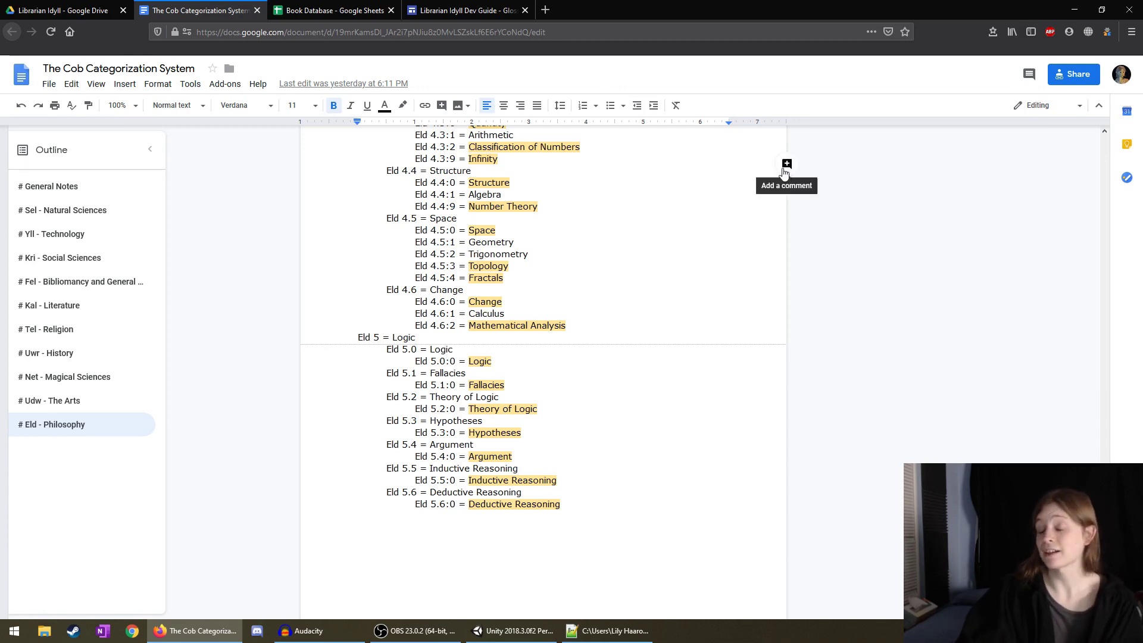
{"action": "scroll", "coordinate": [595, 238], "scroll_direction": "up", "scroll_amount": 3}
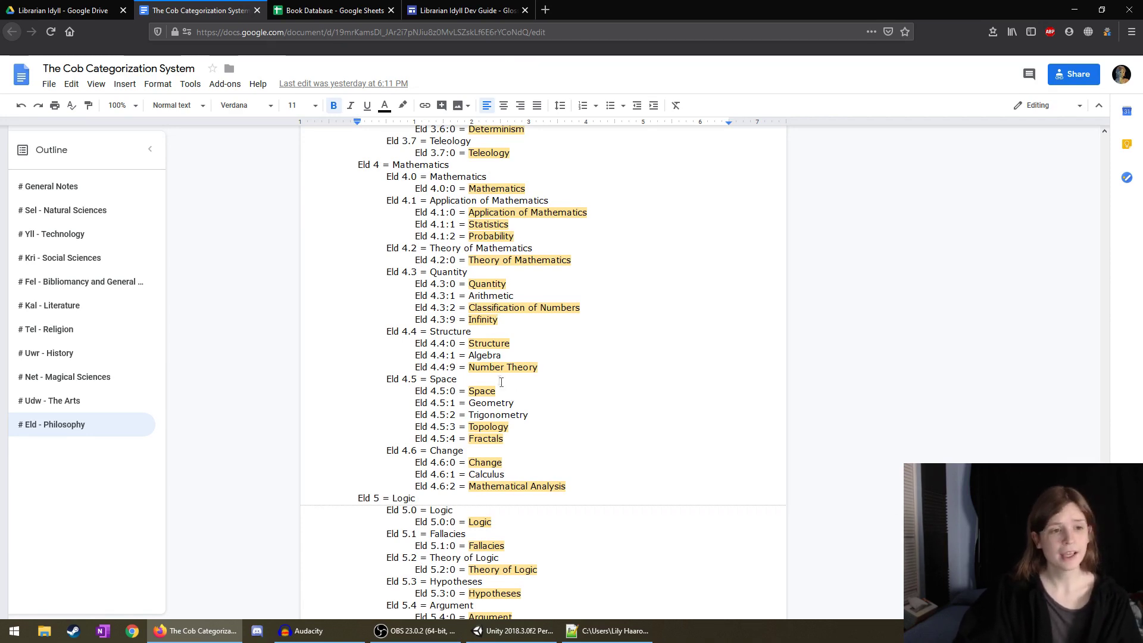
{"action": "scroll", "coordinate": [501, 381], "scroll_direction": "up", "scroll_amount": 4}
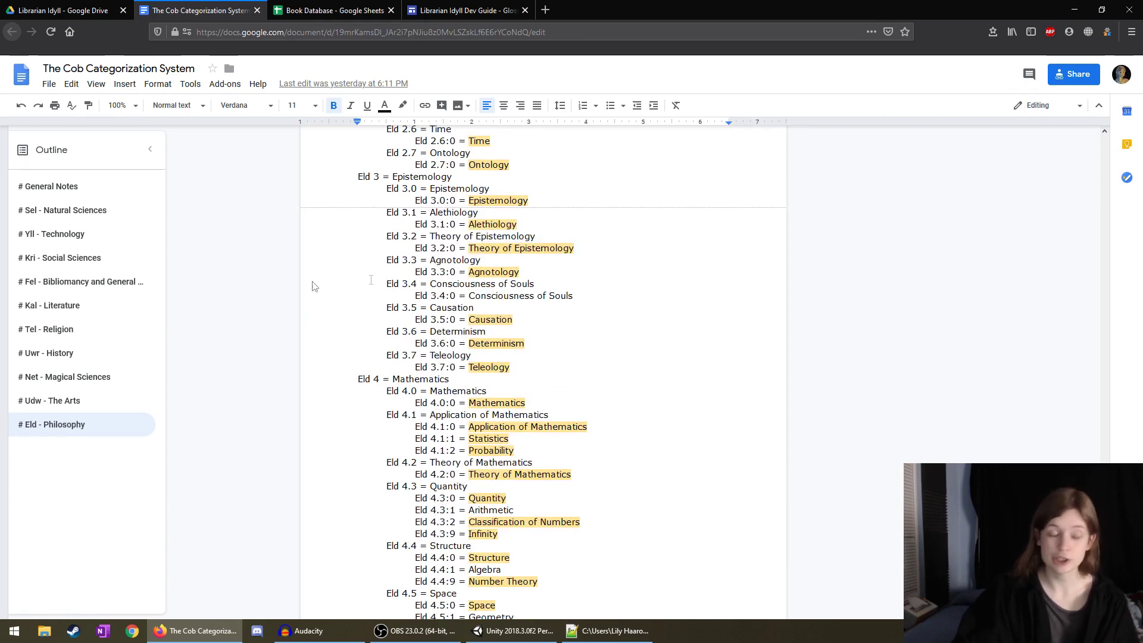
{"action": "scroll", "coordinate": [486, 267], "scroll_direction": "down", "scroll_amount": 5}
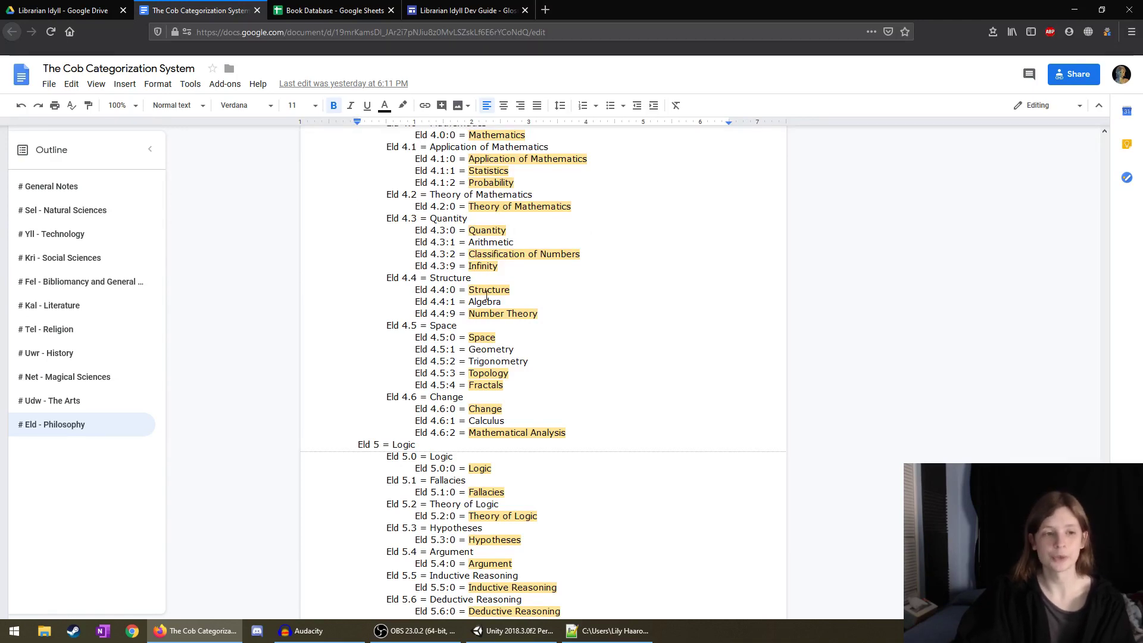
{"action": "left_click", "coordinate": [446, 242]}
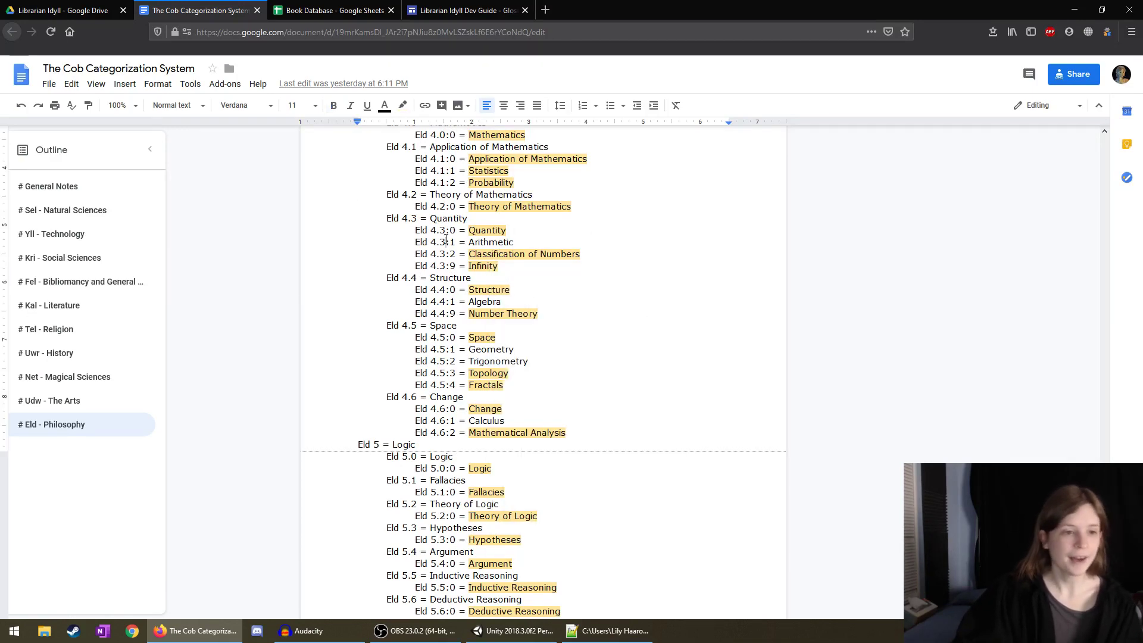
{"action": "scroll", "coordinate": [594, 296], "scroll_direction": "down", "scroll_amount": 4}
{"action": "scroll", "coordinate": [619, 298], "scroll_direction": "up", "scroll_amount": 2}
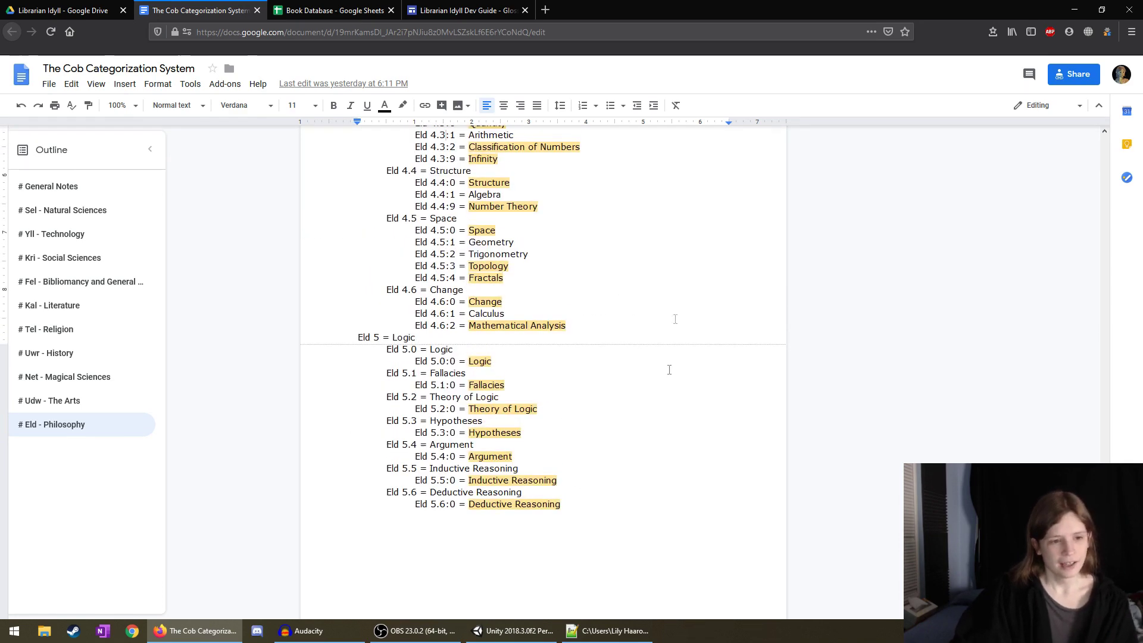
{"action": "scroll", "coordinate": [629, 459], "scroll_direction": "up", "scroll_amount": 4}
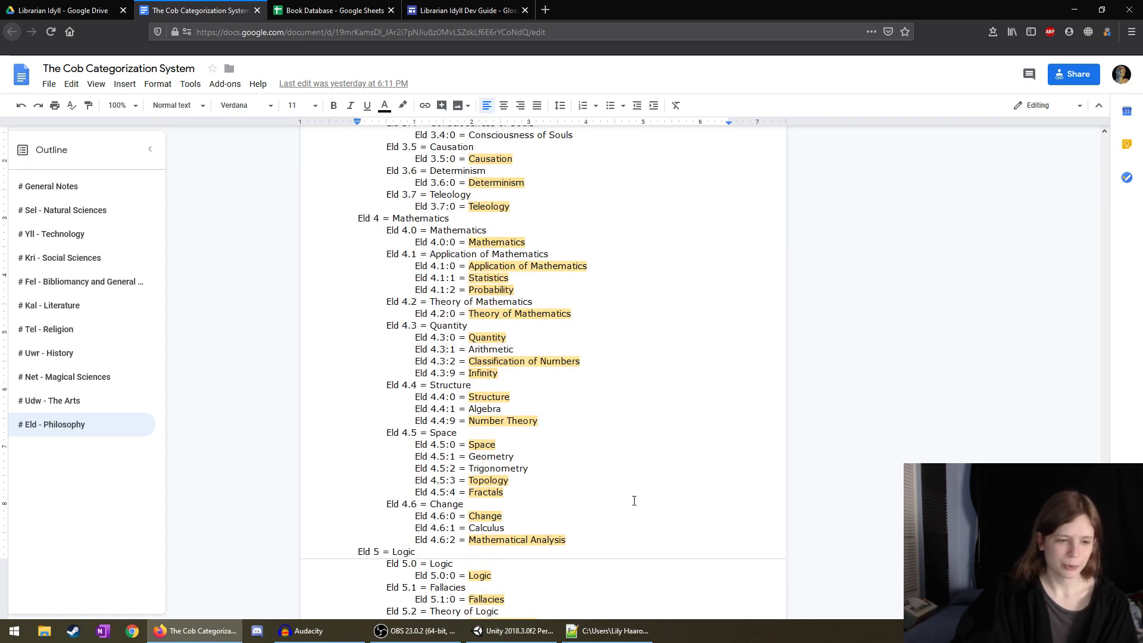
{"action": "scroll", "coordinate": [707, 409], "scroll_direction": "up", "scroll_amount": 1}
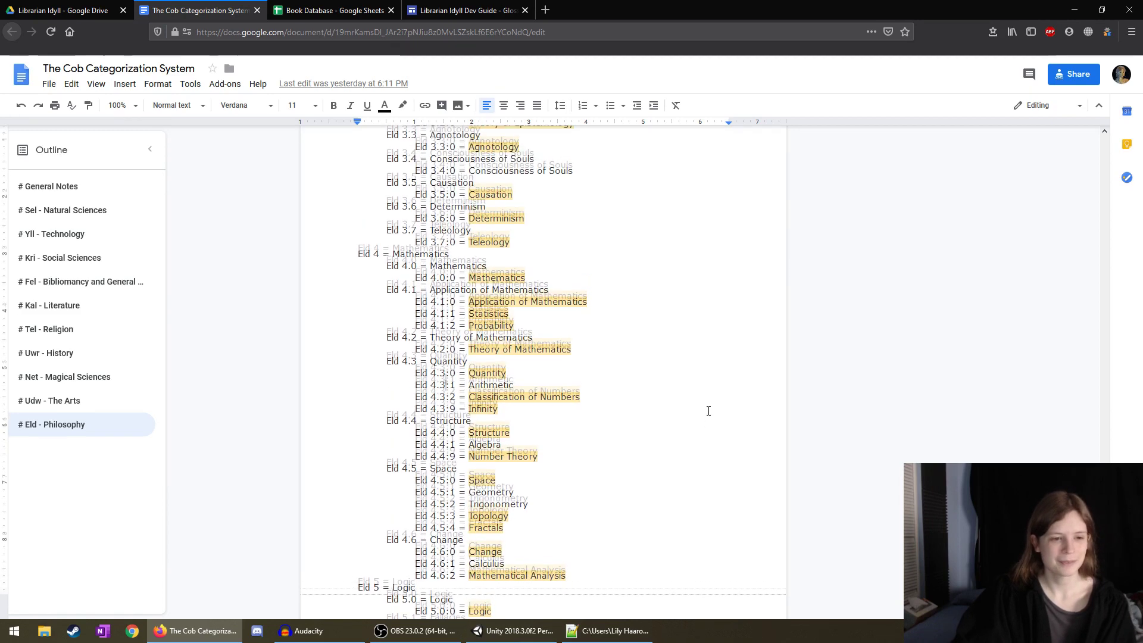
{"action": "left_click", "coordinate": [611, 372]}
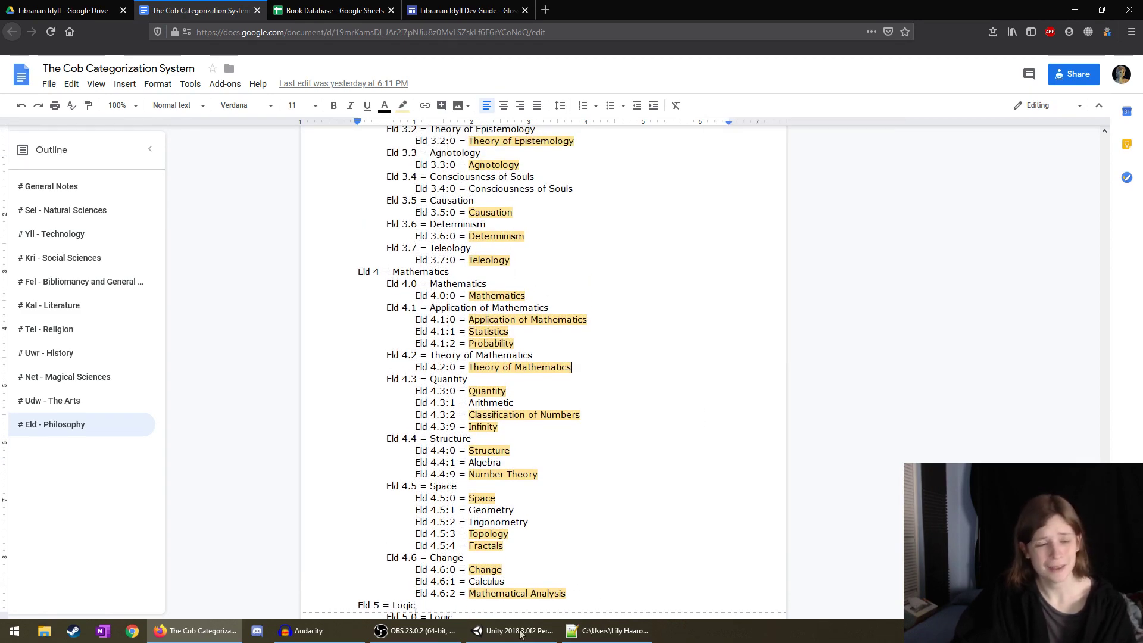
Copy the category code Eld 2.6:0 from the Metaphysics listing into the Cob # cell of row 995 in the Book Database.
{"action": "scroll", "coordinate": [574, 434], "scroll_direction": "up", "scroll_amount": 3}
{"action": "scroll", "coordinate": [575, 440], "scroll_direction": "up", "scroll_amount": 1}
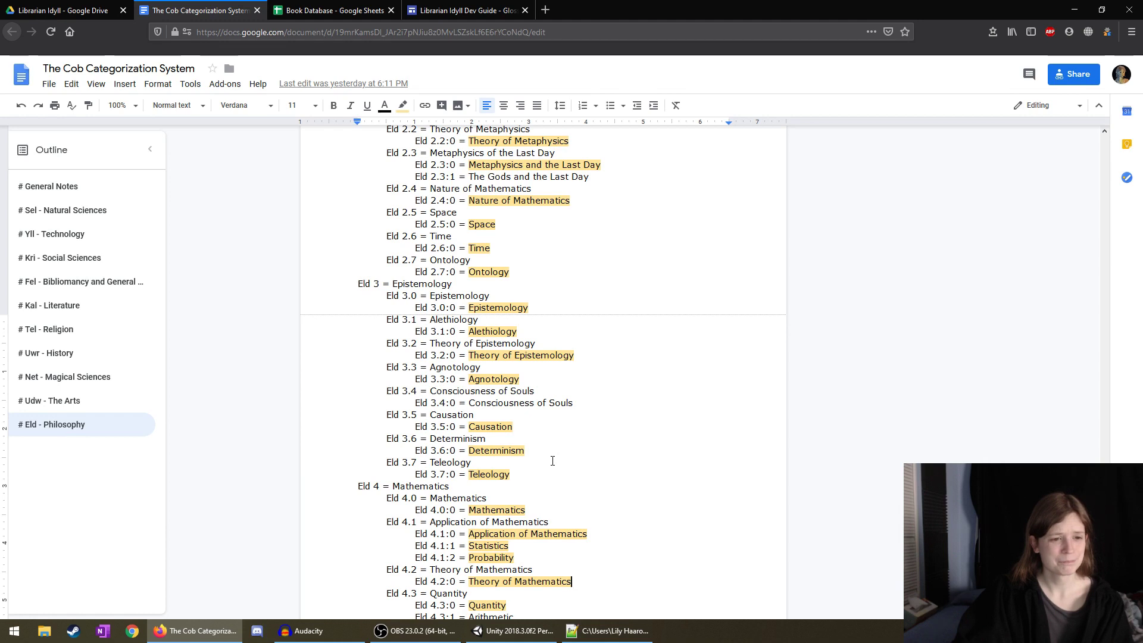
{"action": "scroll", "coordinate": [553, 460], "scroll_direction": "up", "scroll_amount": 4}
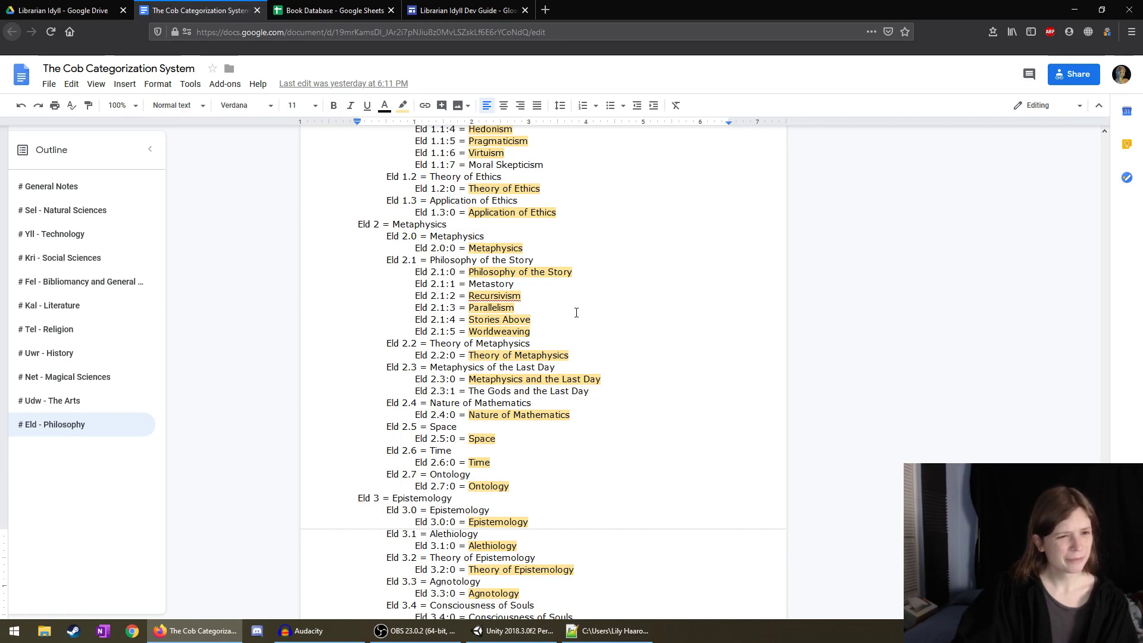
{"action": "scroll", "coordinate": [576, 312], "scroll_direction": "up", "scroll_amount": 2}
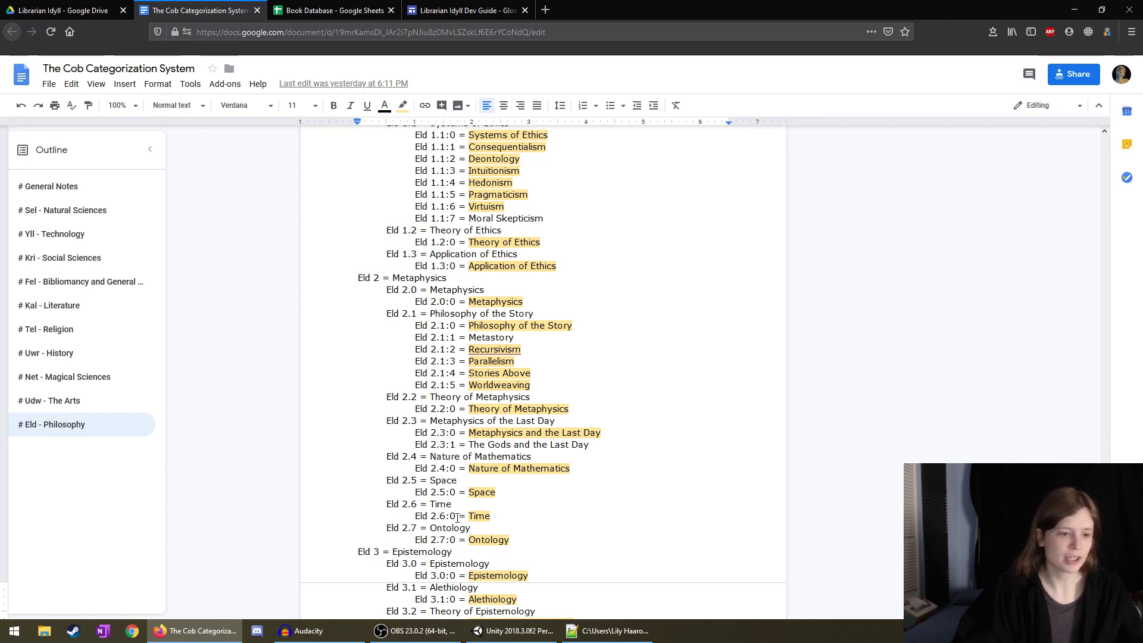
{"action": "left_click_drag", "start_coordinate": [455, 515], "coordinate": [415, 516]}
{"action": "key", "text": "ctrl+c"}
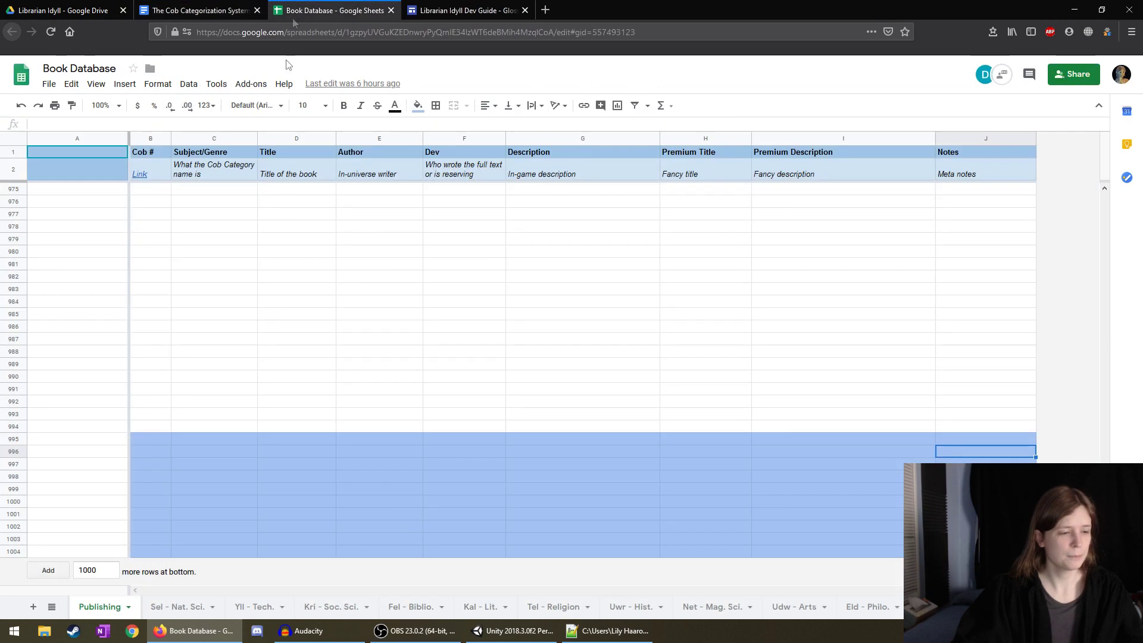
{"action": "left_click", "coordinate": [330, 11]}
{"action": "left_click", "coordinate": [150, 443]}
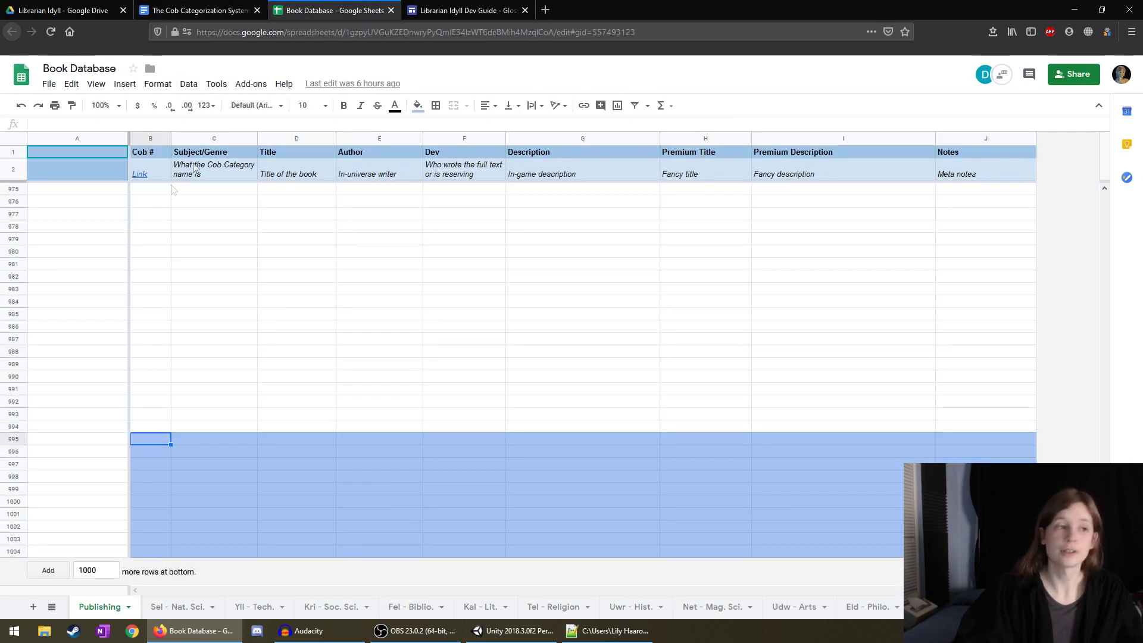
{"action": "key", "text": "ctrl+v"}
{"action": "key", "text": "Return"}
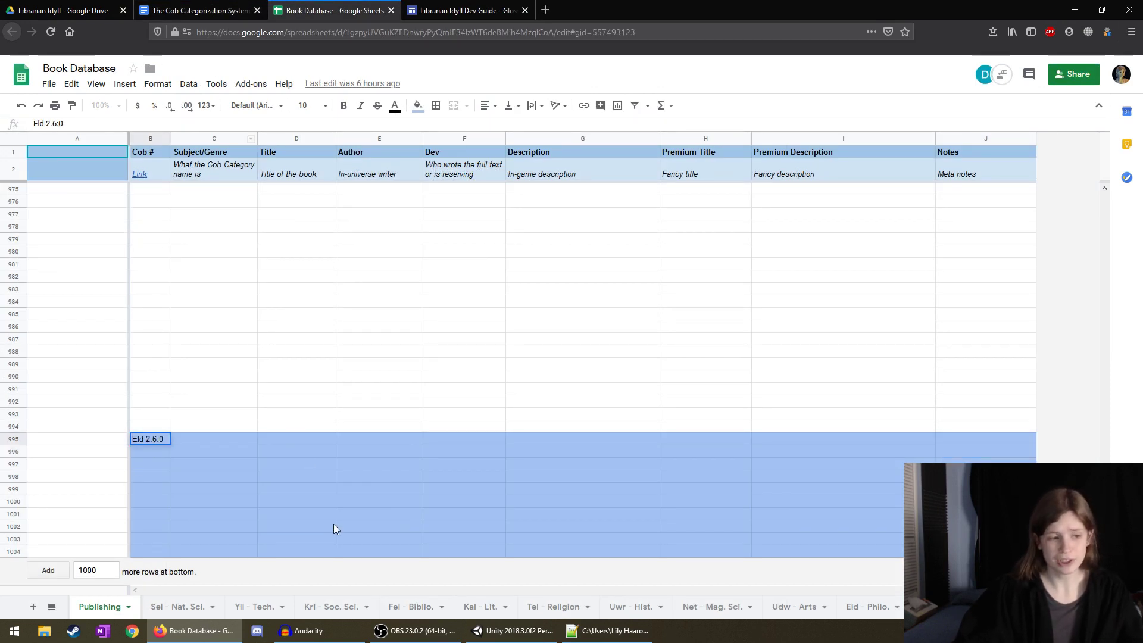
Set the Subject/Genre of the Eld 2.6:0 entry in row 995 to Time.
{"action": "left_click", "coordinate": [333, 523]}
{"action": "left_click", "coordinate": [216, 441]}
{"action": "type", "text": "Time"}
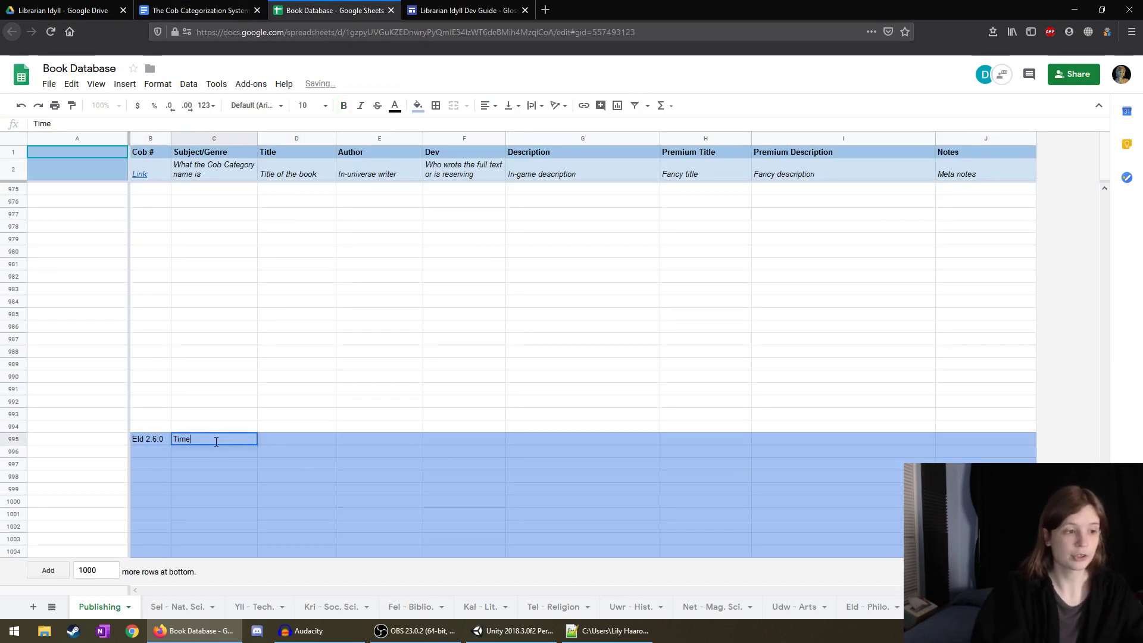
{"action": "key", "text": "Return"}
Remove the highlight from Time at Eld 2.6:0 in the Cob Categorization System document.
{"action": "left_click", "coordinate": [481, 6]}
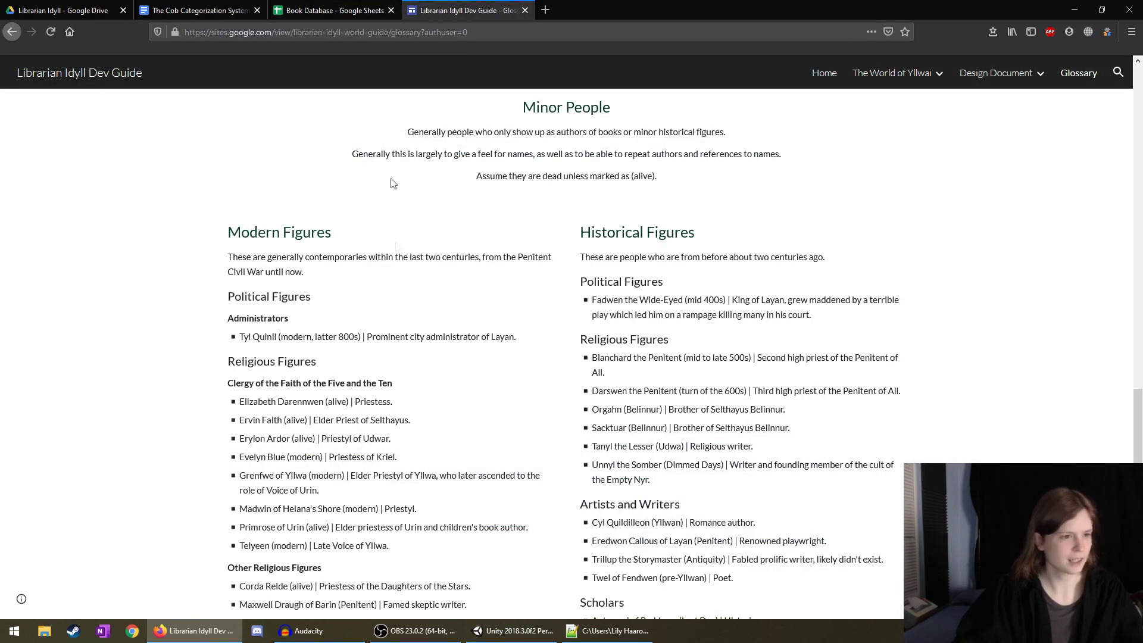
{"action": "key", "text": "ctrl+shift+Tab"}
{"action": "key", "text": "ctrl+shift+Tab"}
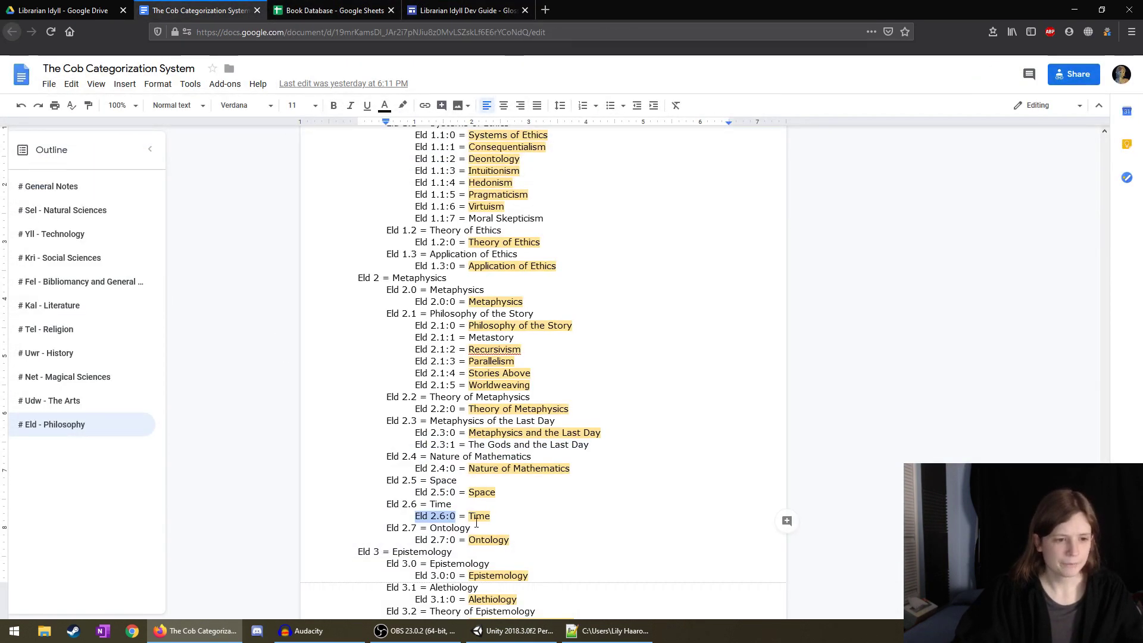
{"action": "double_click", "coordinate": [479, 516]}
{"action": "left_click", "coordinate": [402, 106]}
{"action": "left_click", "coordinate": [417, 130]}
{"action": "left_click", "coordinate": [515, 361]}
Copy the Recursivism code Eld 2.1:2 into the Cob # cell of row 996 in the Book Database as plain text.
{"action": "left_click", "coordinate": [499, 349]}
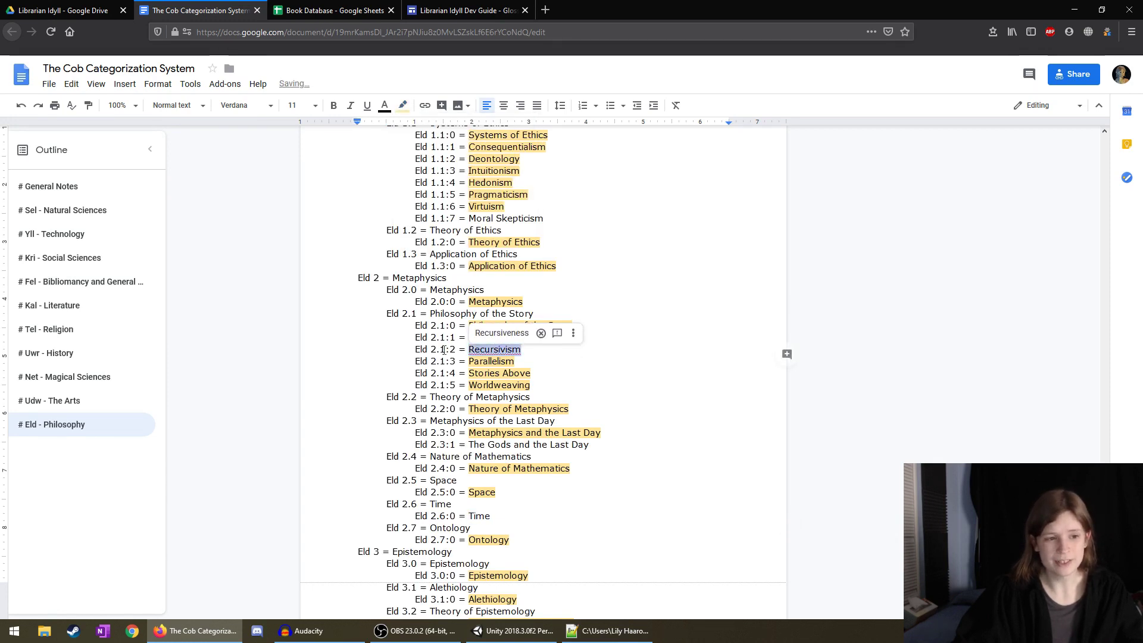
{"action": "left_click", "coordinate": [493, 361]}
{"action": "left_click_drag", "start_coordinate": [456, 351], "coordinate": [416, 351]}
{"action": "key", "text": "ctrl+c"}
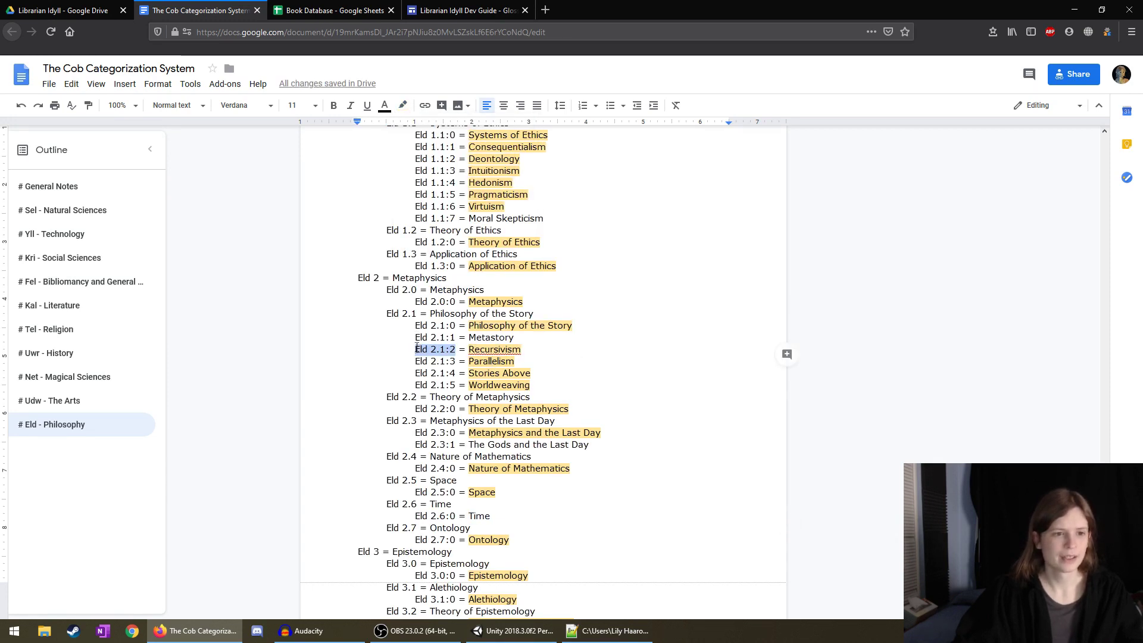
{"action": "left_click", "coordinate": [331, 10]}
{"action": "left_click", "coordinate": [163, 455]}
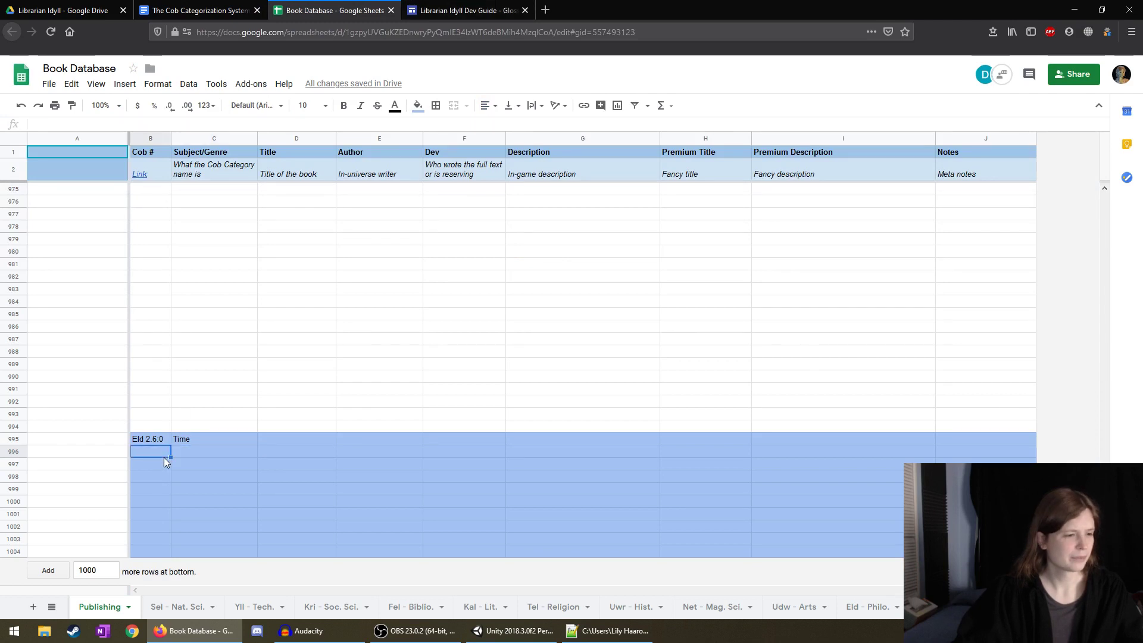
{"action": "key", "text": "ctrl+v"}
{"action": "key", "text": "ctrl+z"}
{"action": "key", "text": "ctrl+shift+v"}
{"action": "key", "text": "Return"}
Enter the code Eld 2.1:3 in the Cob # cell of row 997.
{"action": "type", "text": "E"}
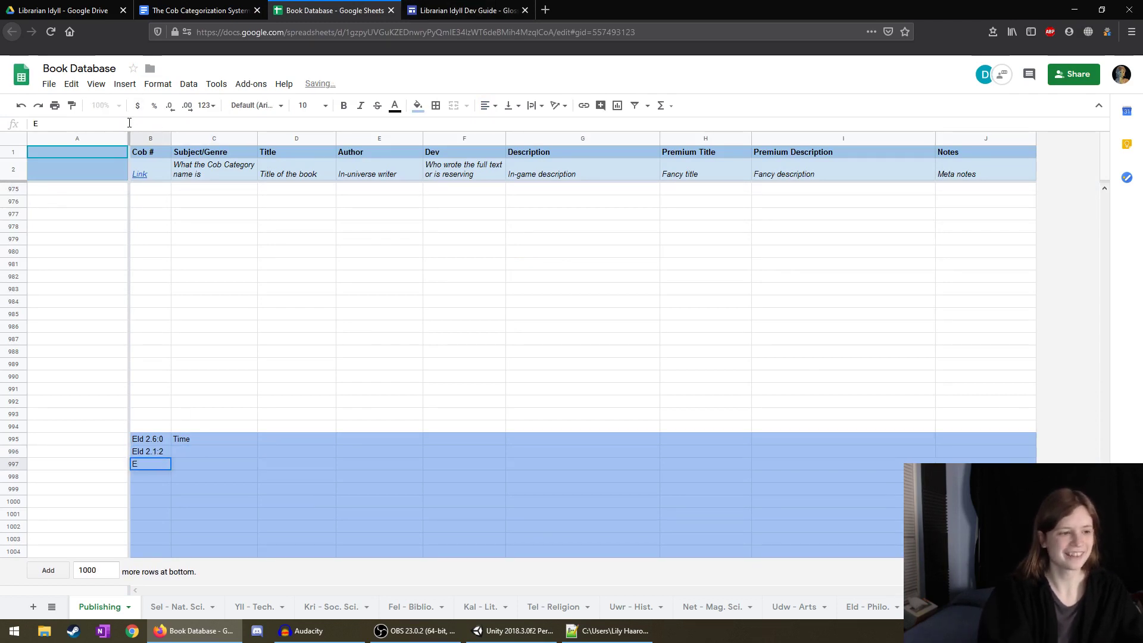
{"action": "type", "text": "ld 2.1"}
{"action": "type", "text": ":2"}
{"action": "key", "text": "Tab"}
Look up the names of Eld 2.1:2 and Eld 2.1:3 and enter Recursivism and Parallelism as their Subject/Genre in rows 996 and 997.
{"action": "left_click", "coordinate": [466, 6]}
{"action": "left_click", "coordinate": [331, 9]}
{"action": "left_click", "coordinate": [204, 7]}
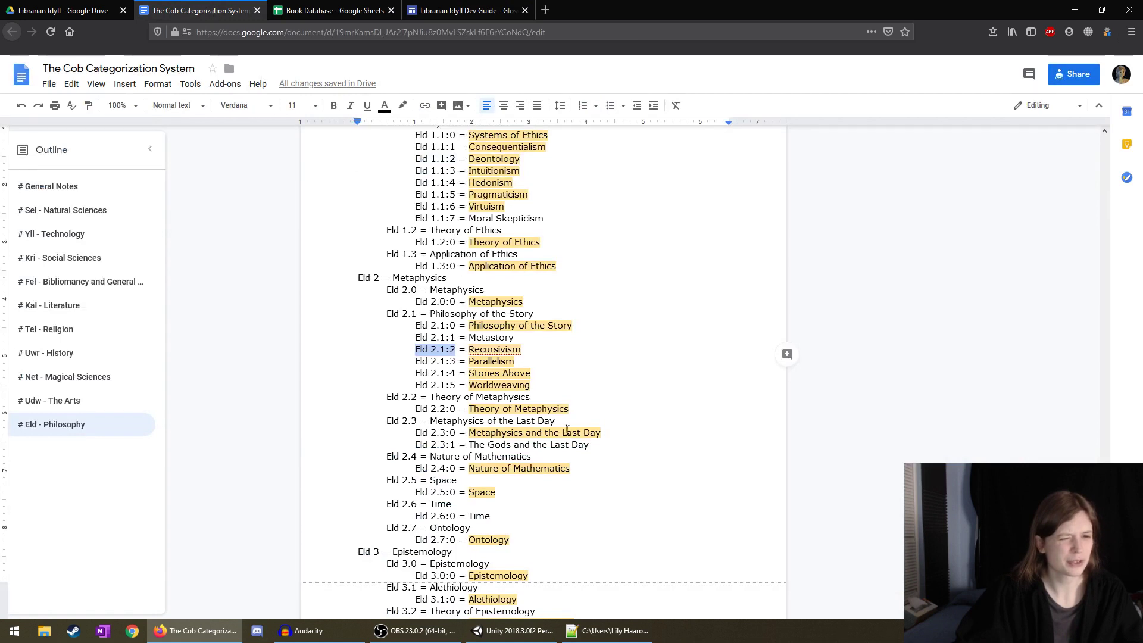
{"action": "left_click", "coordinate": [527, 350]}
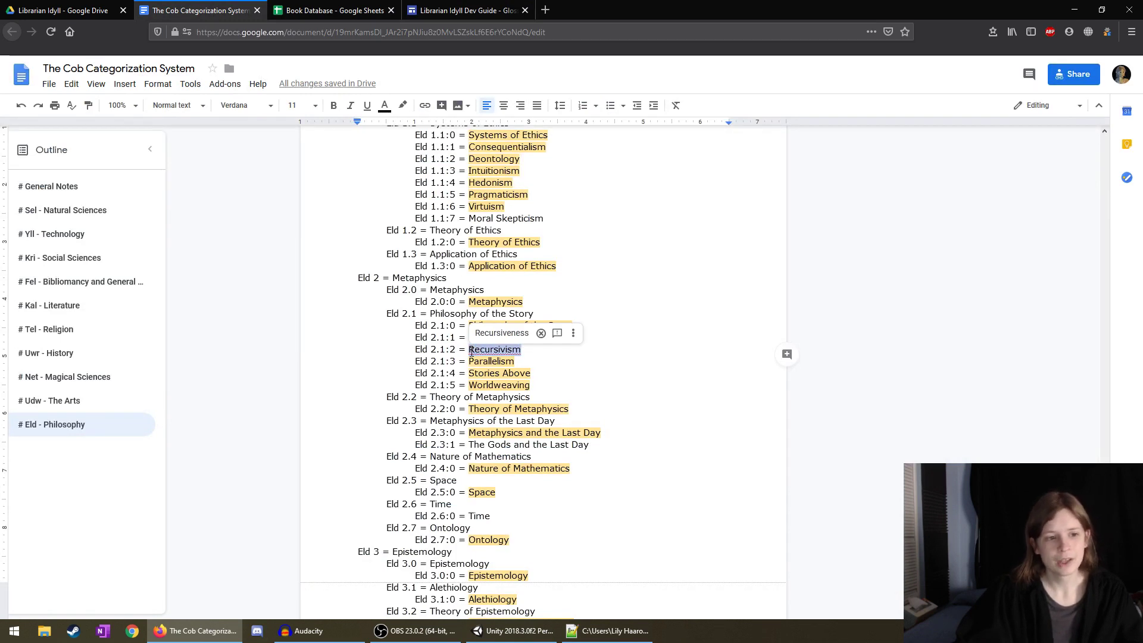
{"action": "left_click", "coordinate": [327, 4]}
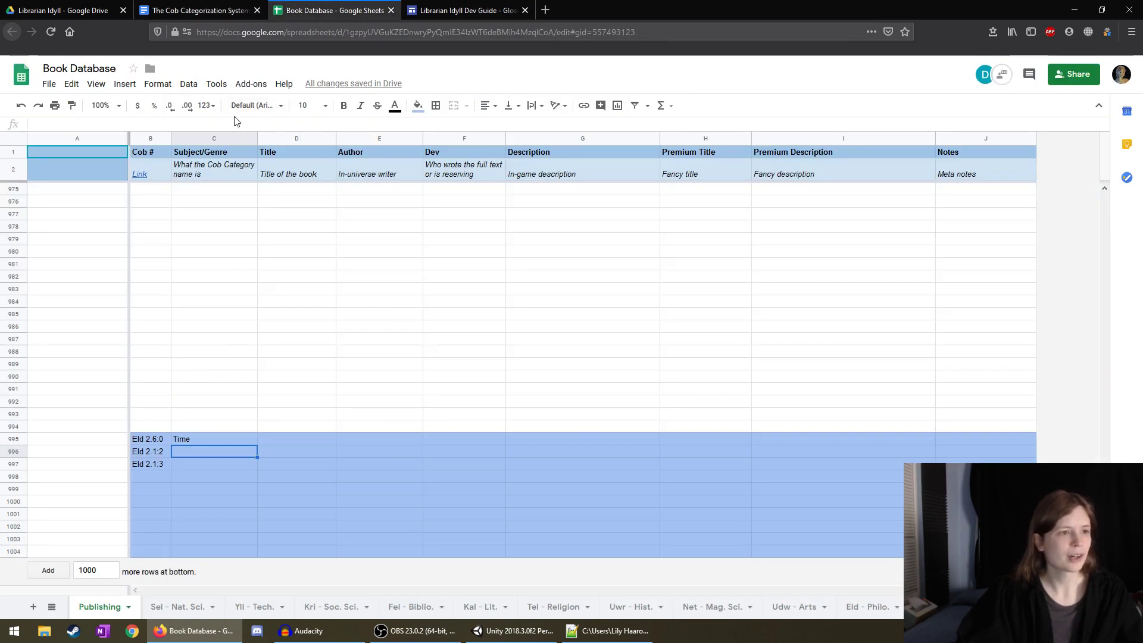
{"action": "type", "text": "Recursivism"}
{"action": "key", "text": "Down"}
{"action": "type", "text": "Pa"}
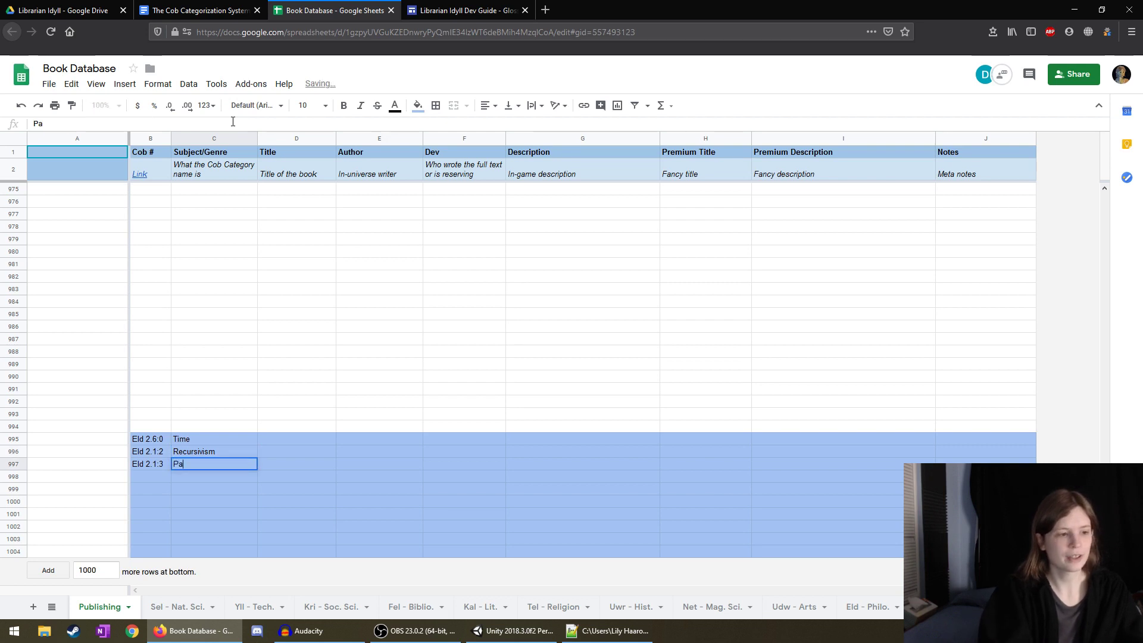
{"action": "type", "text": "rallelism"}
{"action": "key", "text": "Return"}
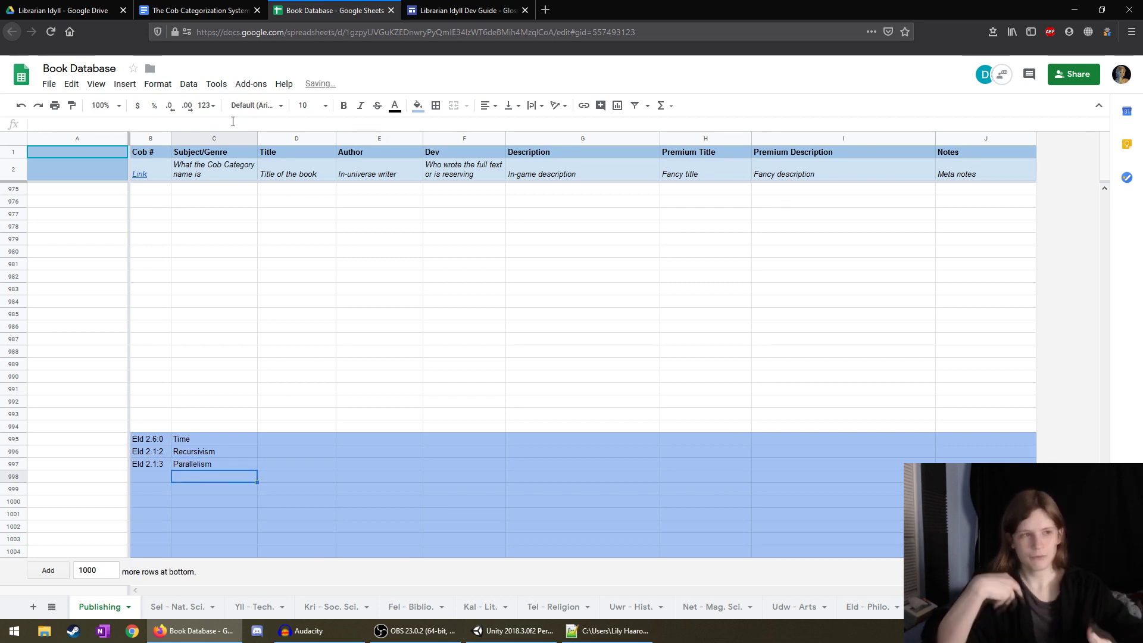
Remove the highlight from Parallelism (Eld 2.1:3) and Recursivism (Eld 2.1:2) in the Cob Categorization System document.
{"action": "left_click", "coordinate": [440, 7]}
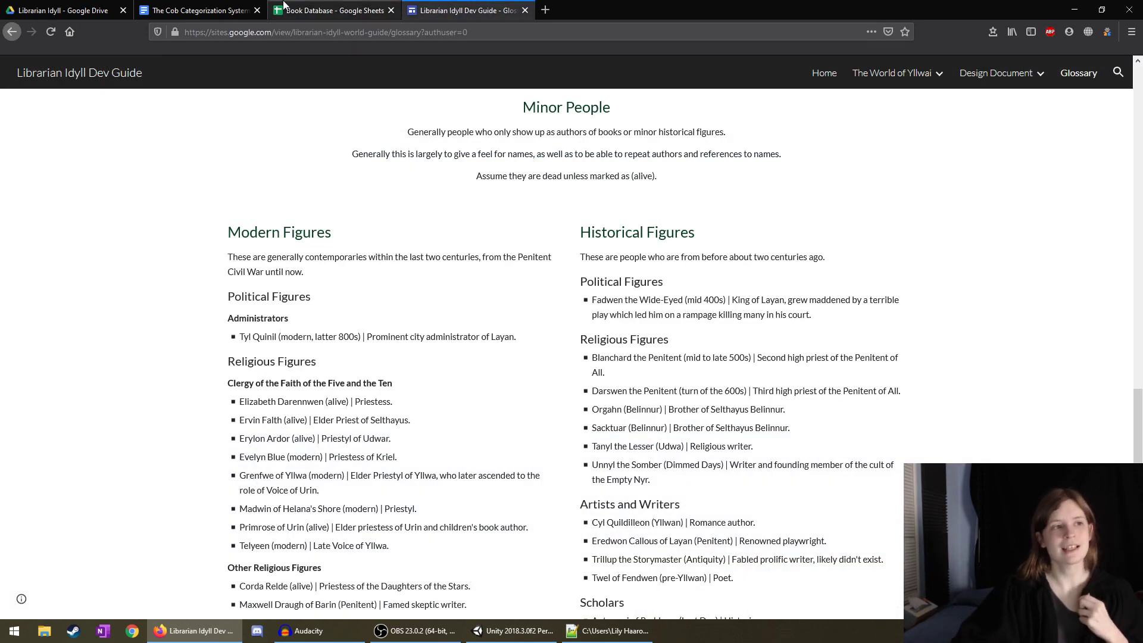
{"action": "left_click", "coordinate": [201, 10]}
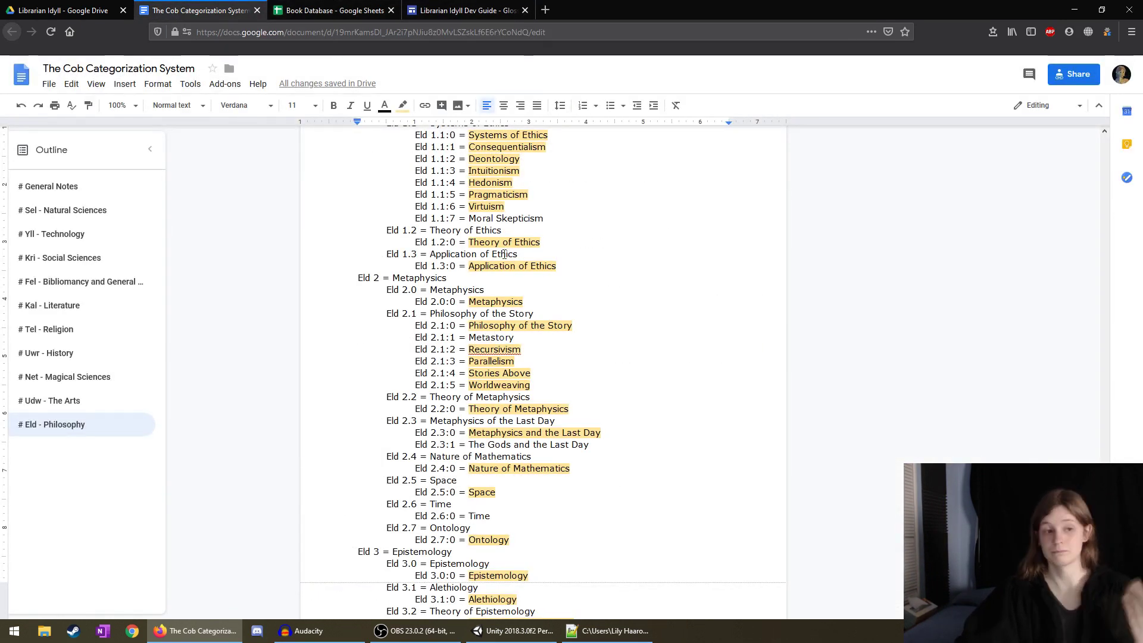
{"action": "left_click_drag", "start_coordinate": [494, 349], "coordinate": [493, 360]}
{"action": "triple_click", "coordinate": [493, 361]}
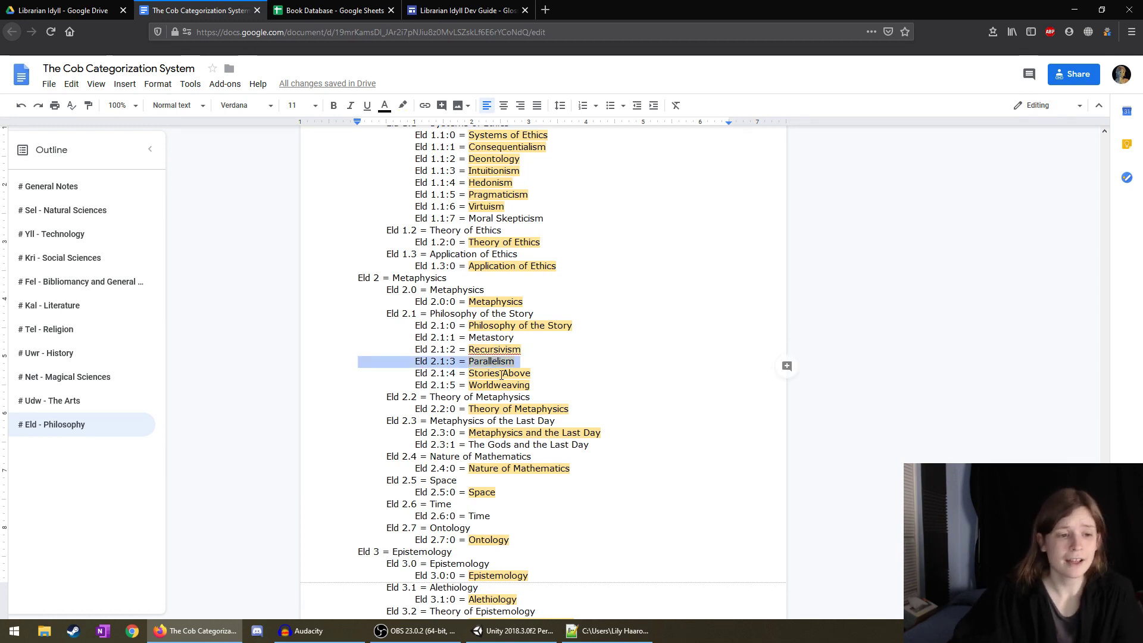
{"action": "double_click", "coordinate": [491, 360]}
{"action": "left_click", "coordinate": [402, 106]}
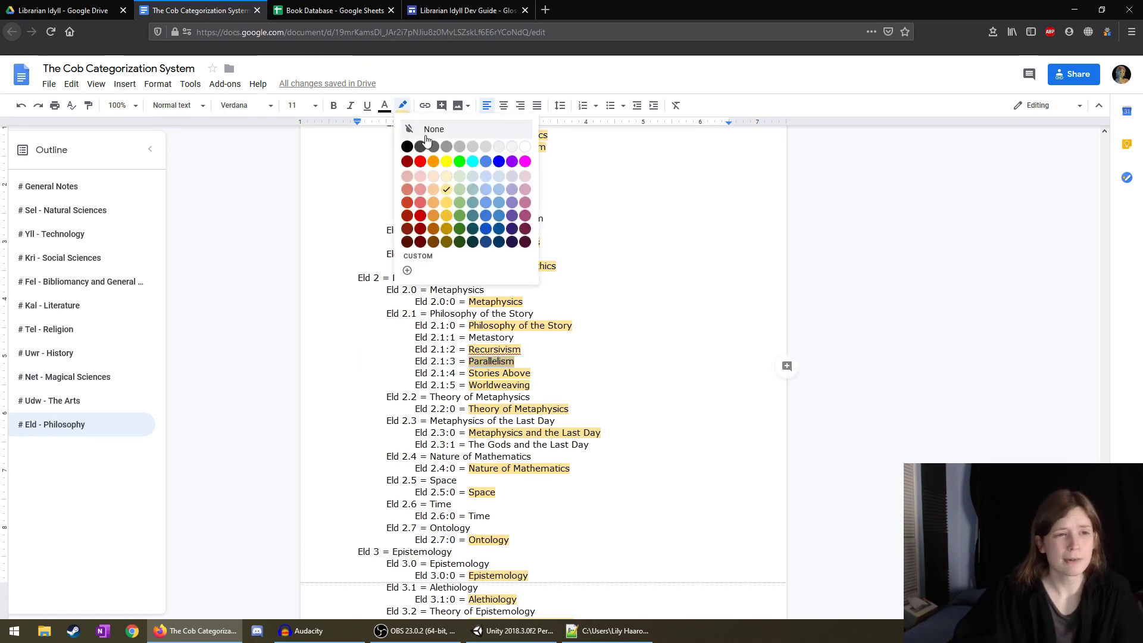
{"action": "left_click", "coordinate": [426, 134]}
{"action": "left_click", "coordinate": [489, 350]}
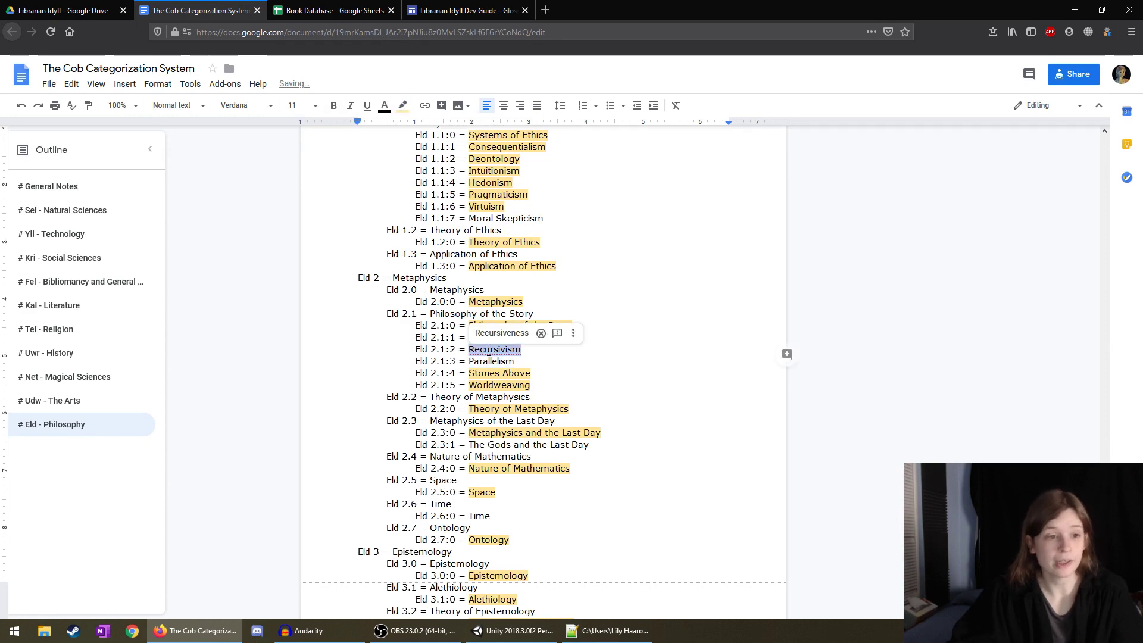
{"action": "left_click", "coordinate": [403, 105]}
{"action": "left_click", "coordinate": [426, 134]}
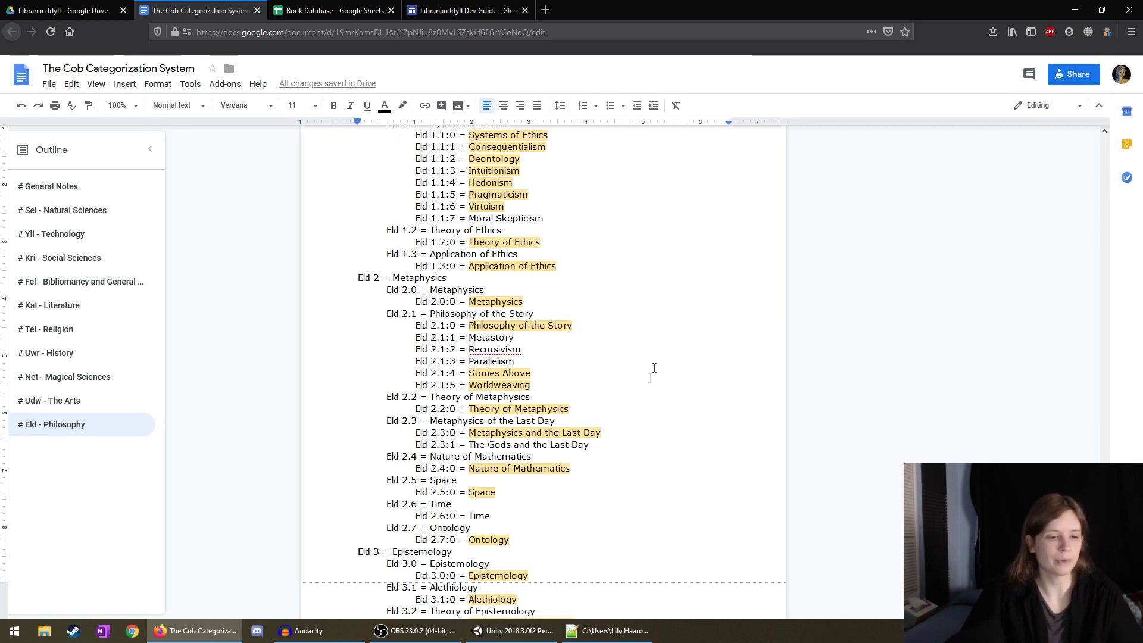
Look through the Eld - Philosophy and Udw - The Arts categories for another highlighted, unused code.
{"action": "scroll", "coordinate": [642, 380], "scroll_direction": "up", "scroll_amount": 3}
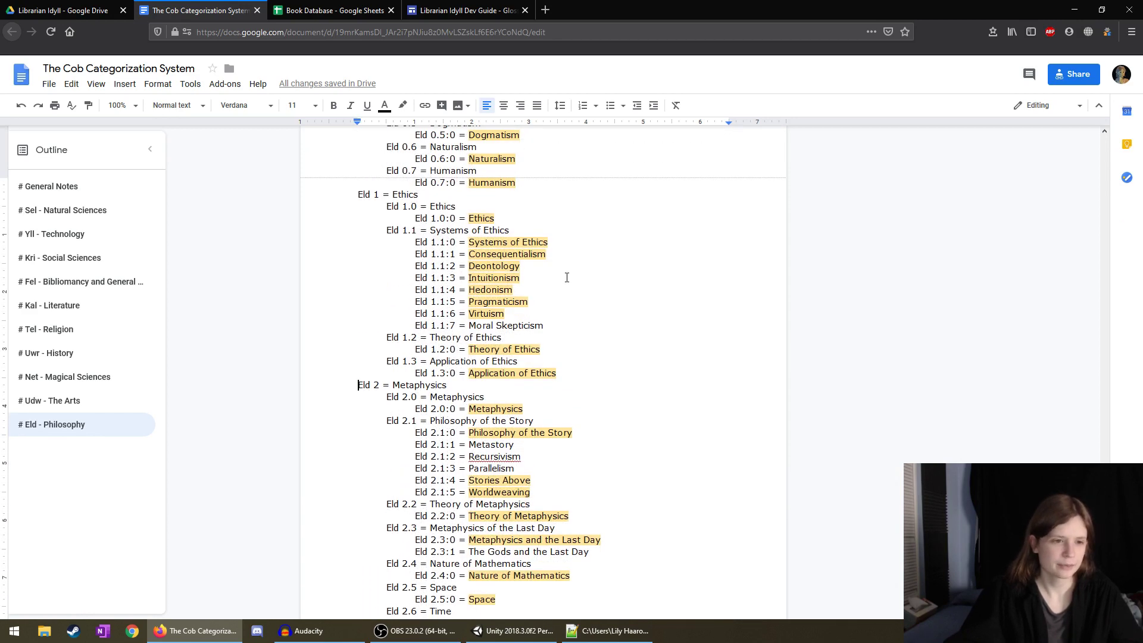
{"action": "scroll", "coordinate": [605, 333], "scroll_direction": "up", "scroll_amount": 2}
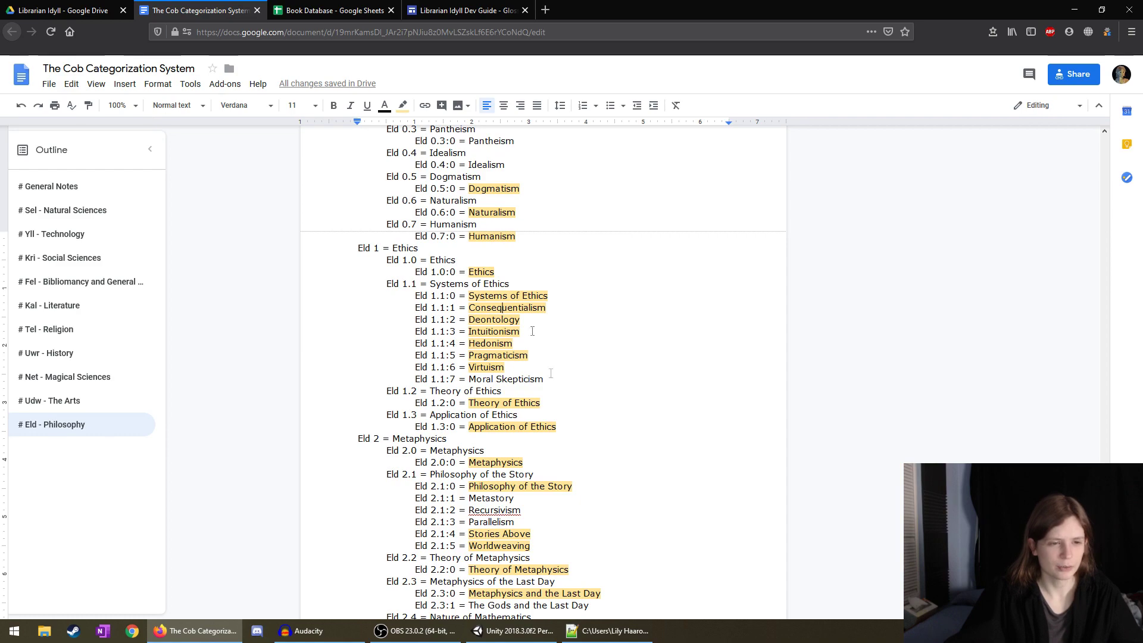
{"action": "scroll", "coordinate": [555, 388], "scroll_direction": "up", "scroll_amount": 5}
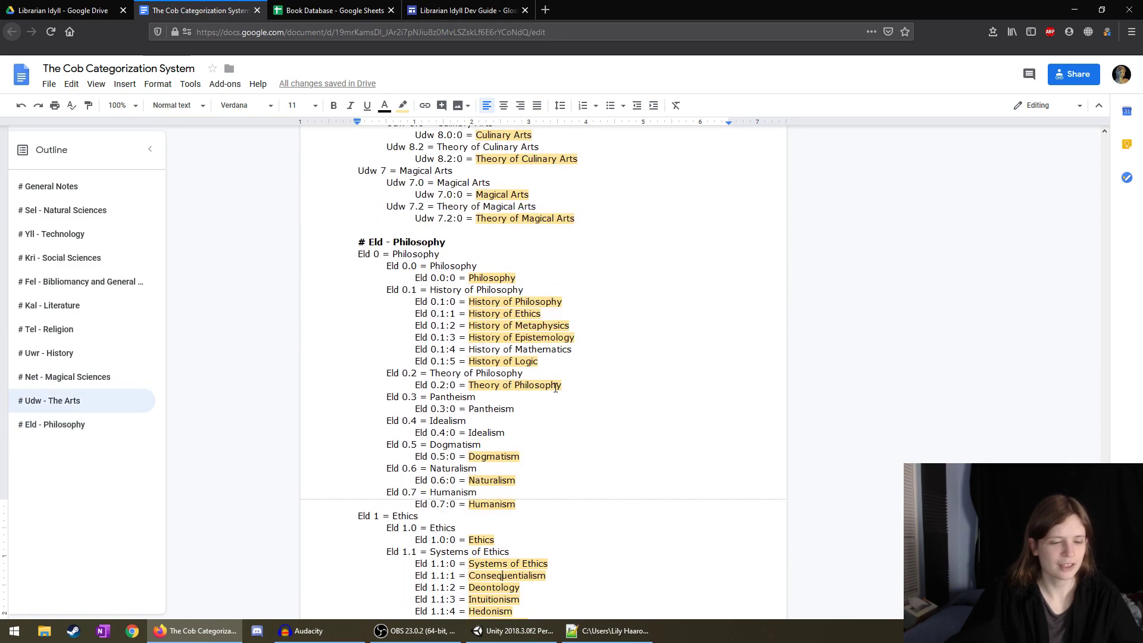
{"action": "scroll", "coordinate": [556, 387], "scroll_direction": "down", "scroll_amount": 2}
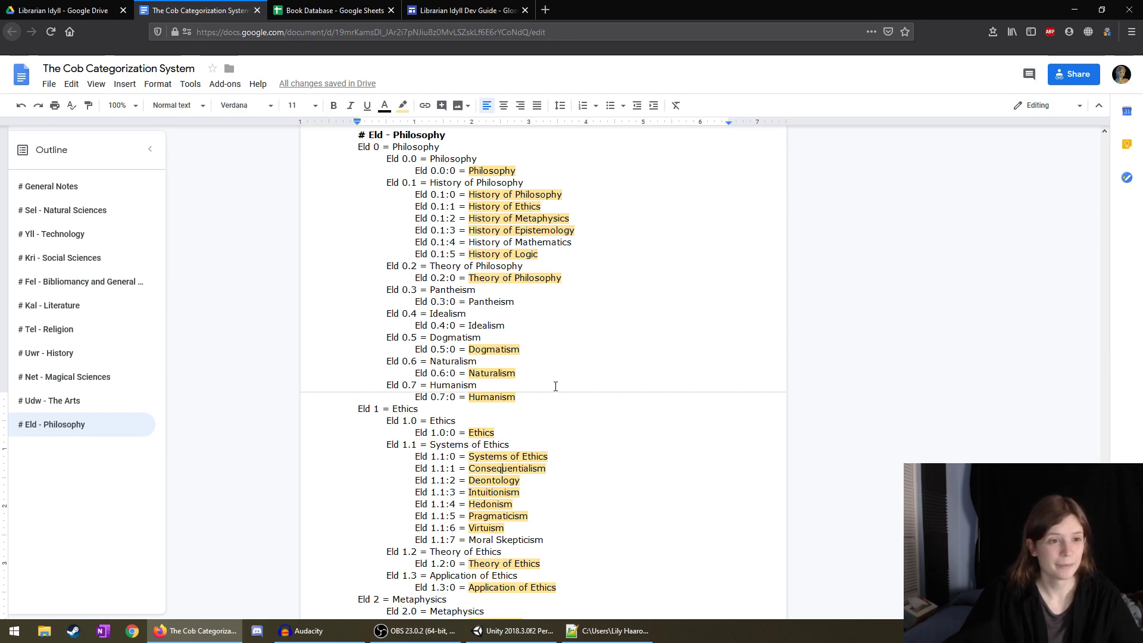
{"action": "scroll", "coordinate": [555, 386], "scroll_direction": "up", "scroll_amount": 4}
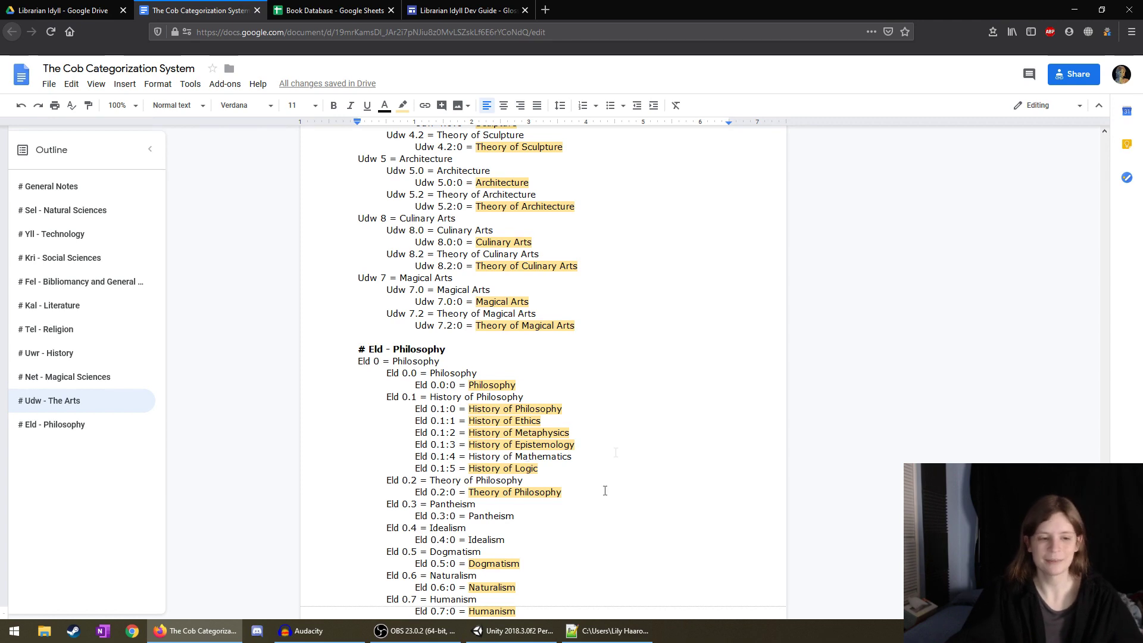
{"action": "left_click", "coordinate": [538, 456]}
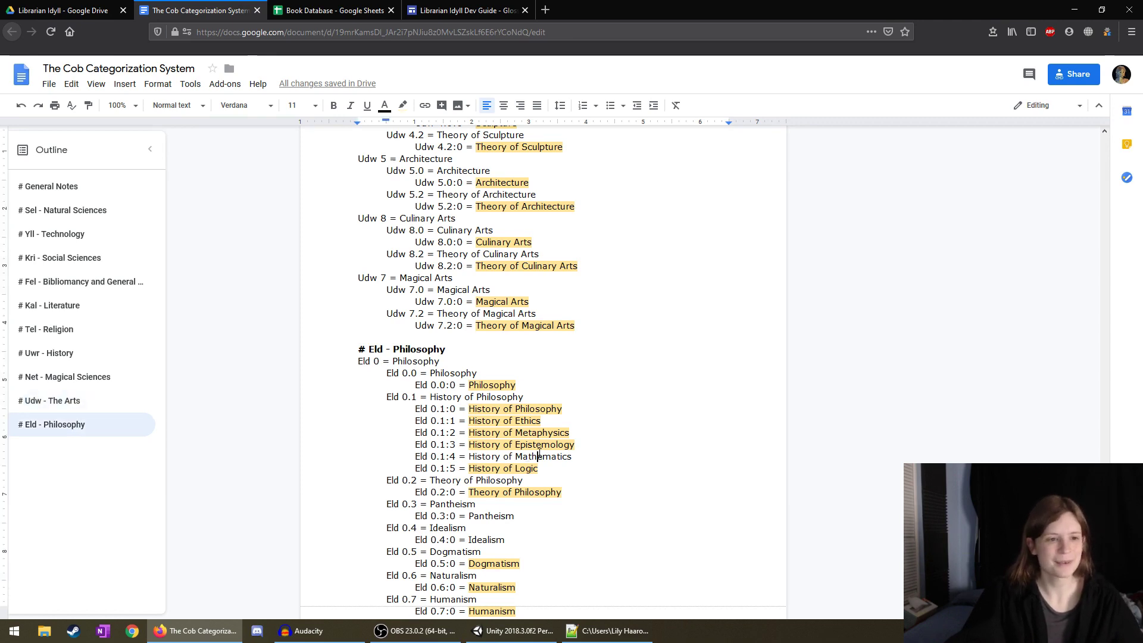
{"action": "scroll", "coordinate": [539, 453], "scroll_direction": "up", "scroll_amount": 5}
{"action": "scroll", "coordinate": [539, 453], "scroll_direction": "up", "scroll_amount": 2}
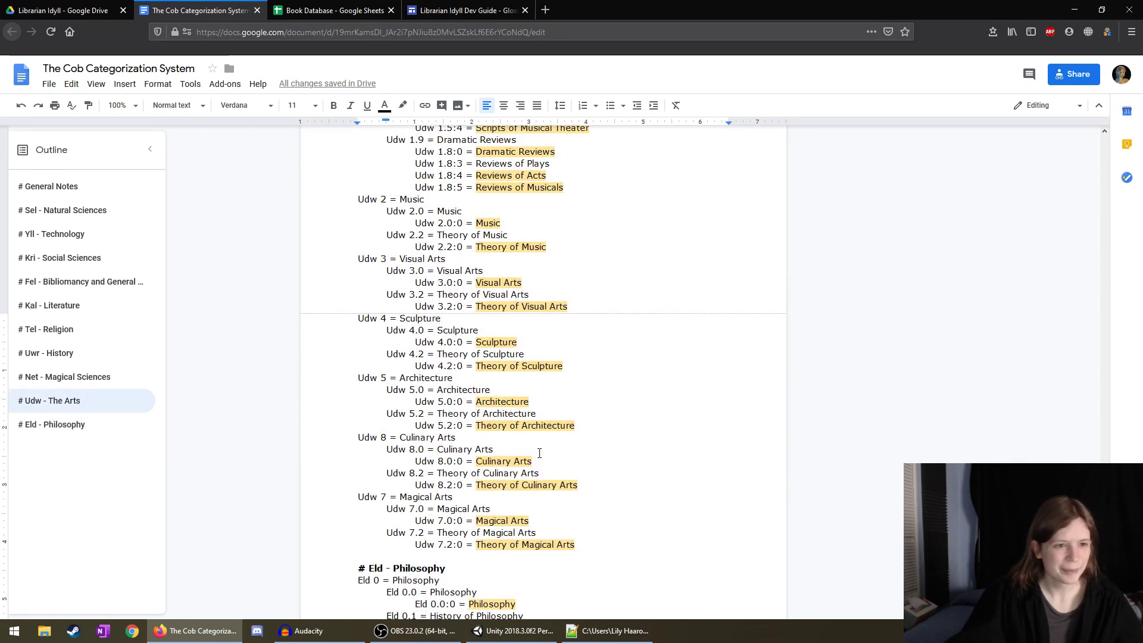
{"action": "scroll", "coordinate": [295, 322], "scroll_direction": "up", "scroll_amount": 5}
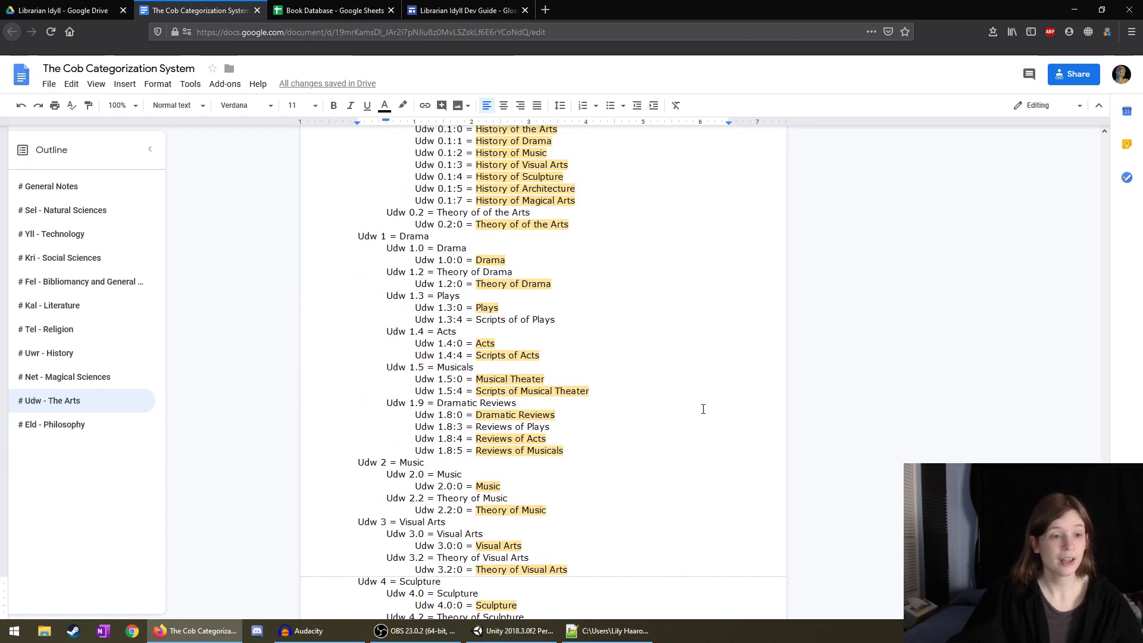
{"action": "scroll", "coordinate": [704, 407], "scroll_direction": "up", "scroll_amount": 3}
Copy the Scripts of Acts code Udw 1.4:4 into the Cob # cell of row 998 in the Book Database.
{"action": "left_click_drag", "start_coordinate": [459, 450], "coordinate": [438, 451]}
{"action": "left_click", "coordinate": [500, 450]}
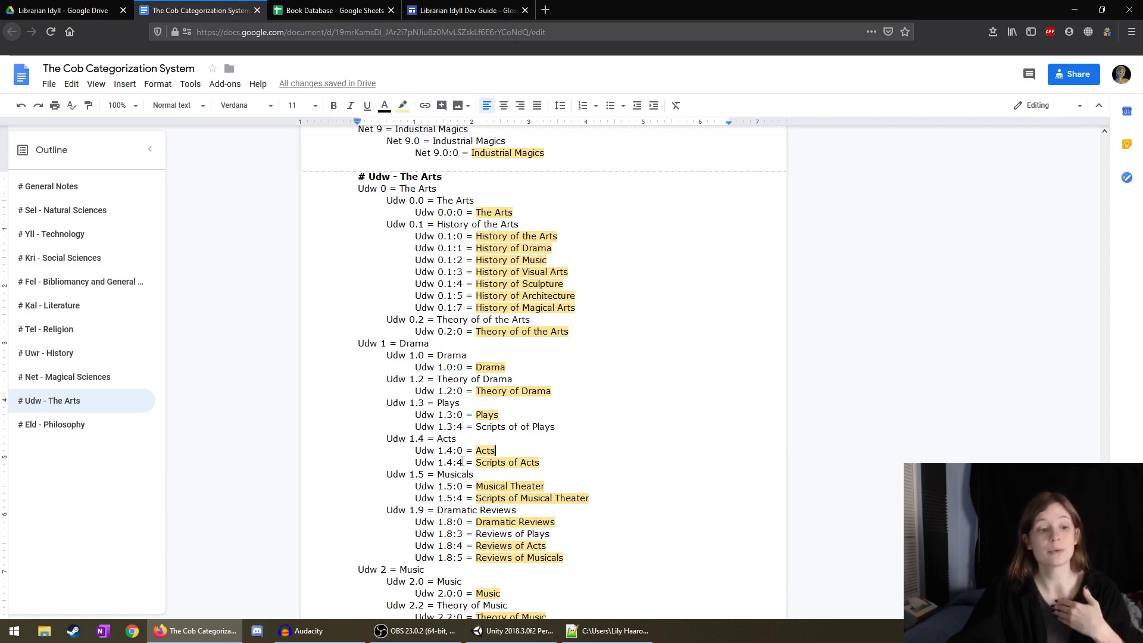
{"action": "left_click_drag", "start_coordinate": [463, 461], "coordinate": [415, 462]}
{"action": "key", "text": "ctrl+c"}
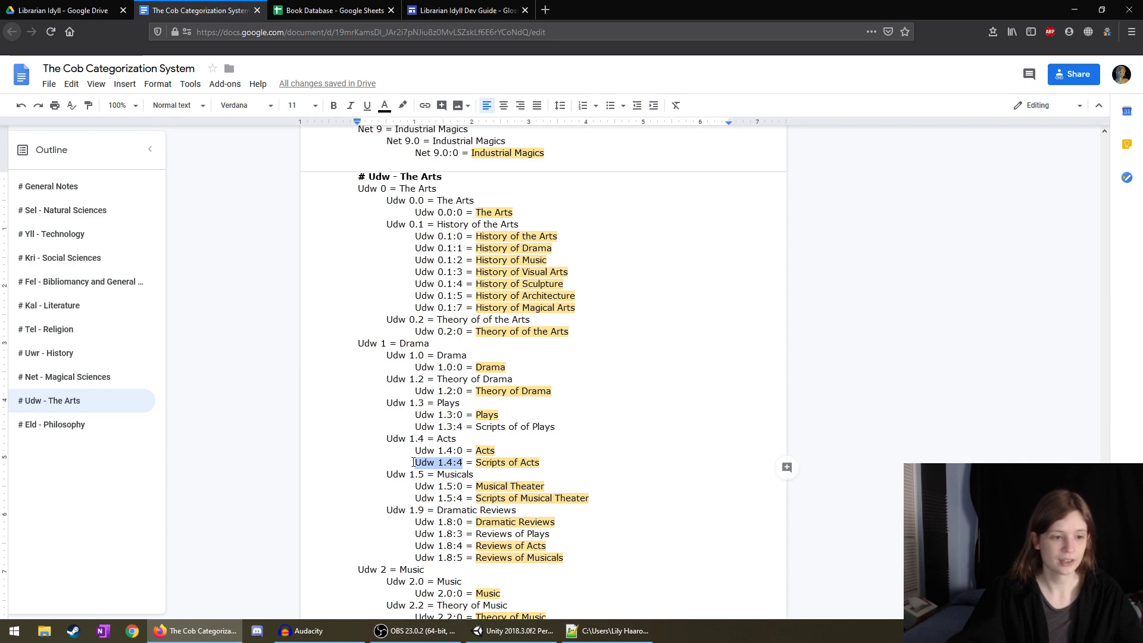
{"action": "left_click", "coordinate": [351, 11]}
{"action": "key", "text": "Left"}
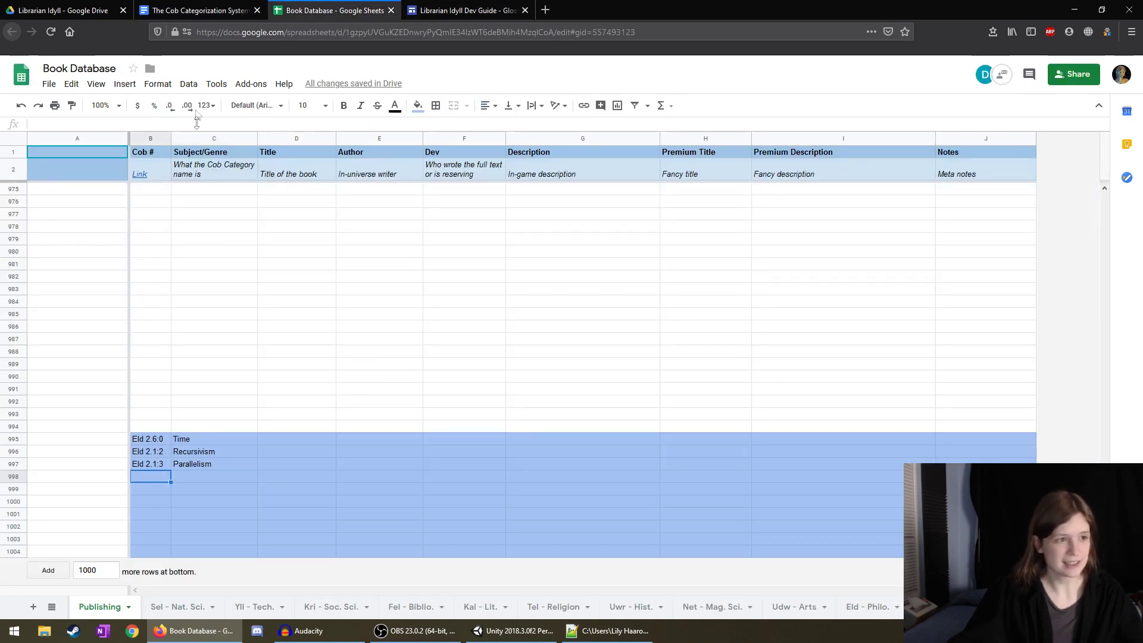
{"action": "key", "text": "ctrl+v"}
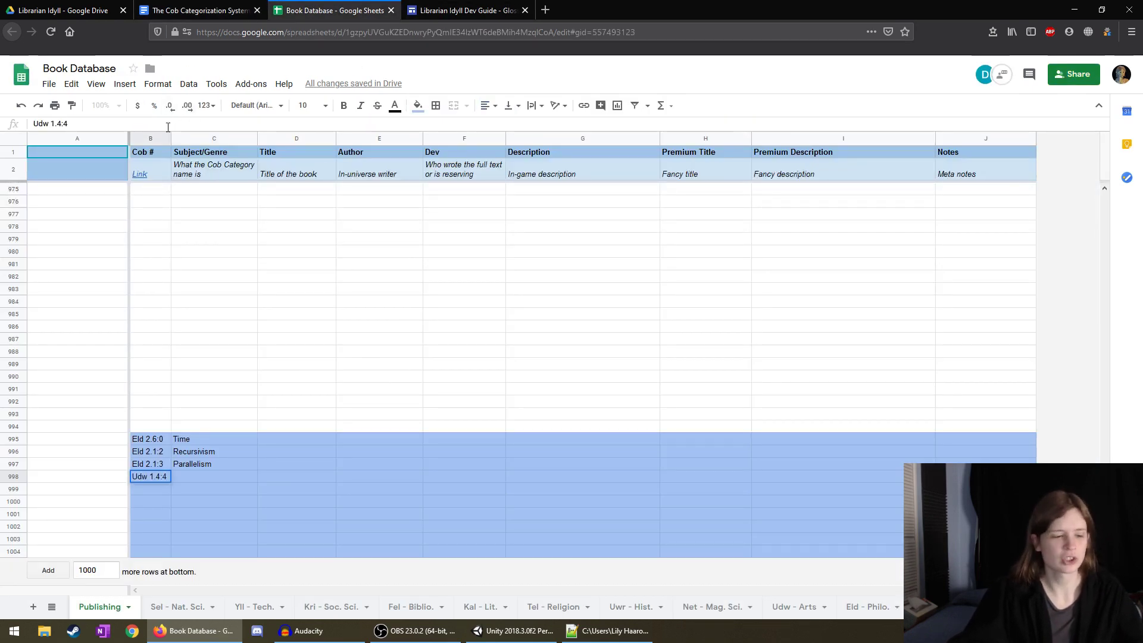
Enter Scripts of Acts as the Subject/Genre in row 998.
{"action": "key", "text": "Tab"}
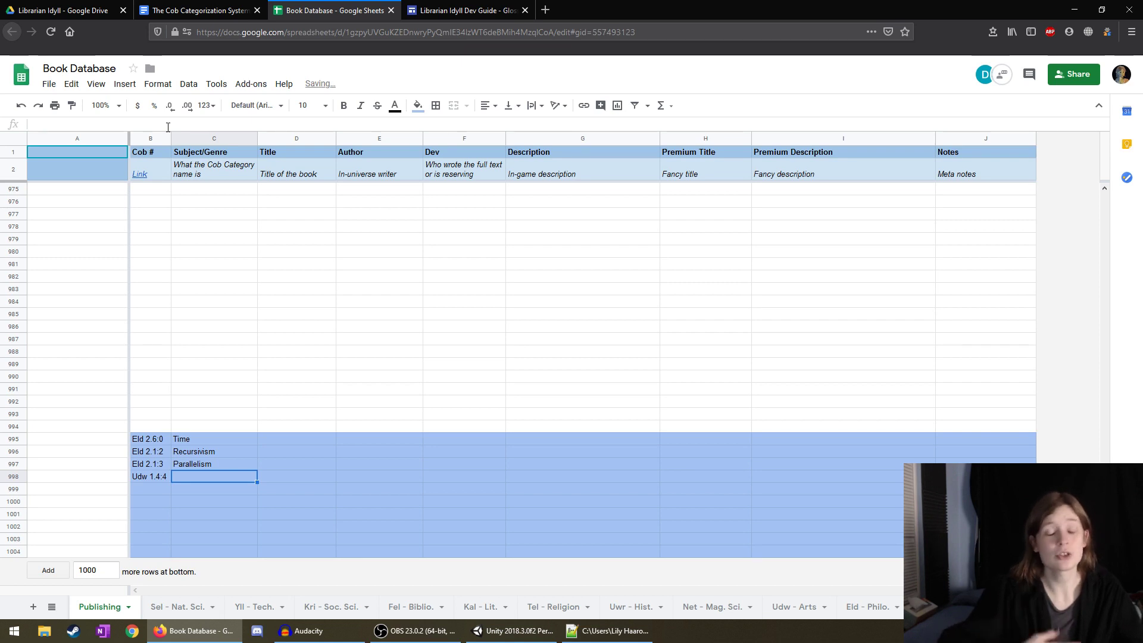
{"action": "type", "text": "A"}
{"action": "key", "text": "BackSpace"}
{"action": "type", "text": "Scripter "}
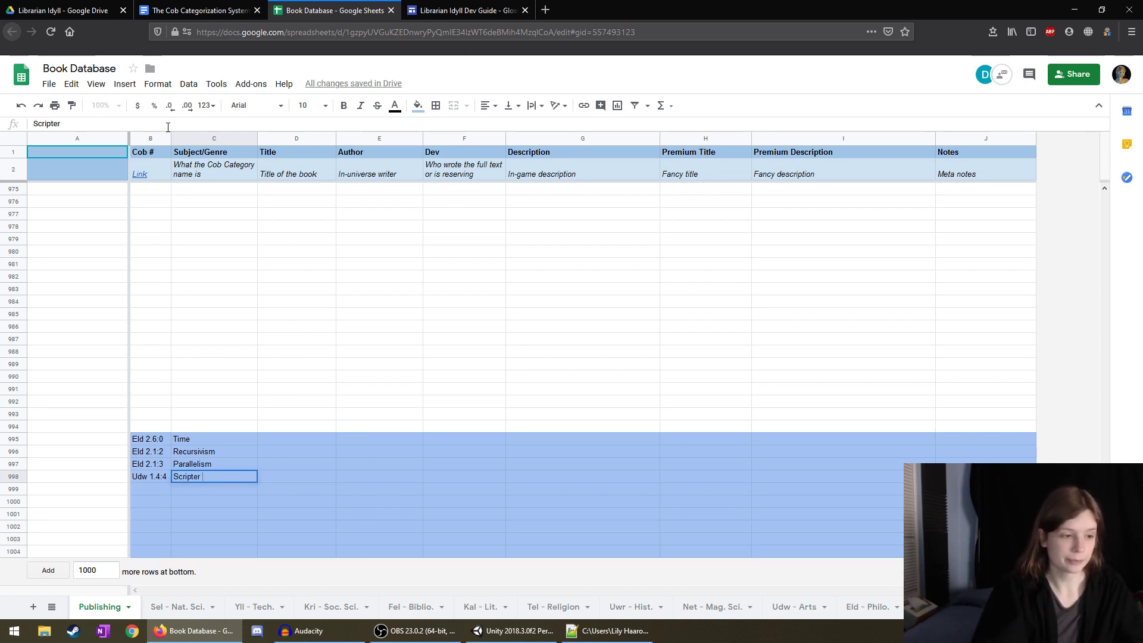
{"action": "type", "text": "Aof A"}
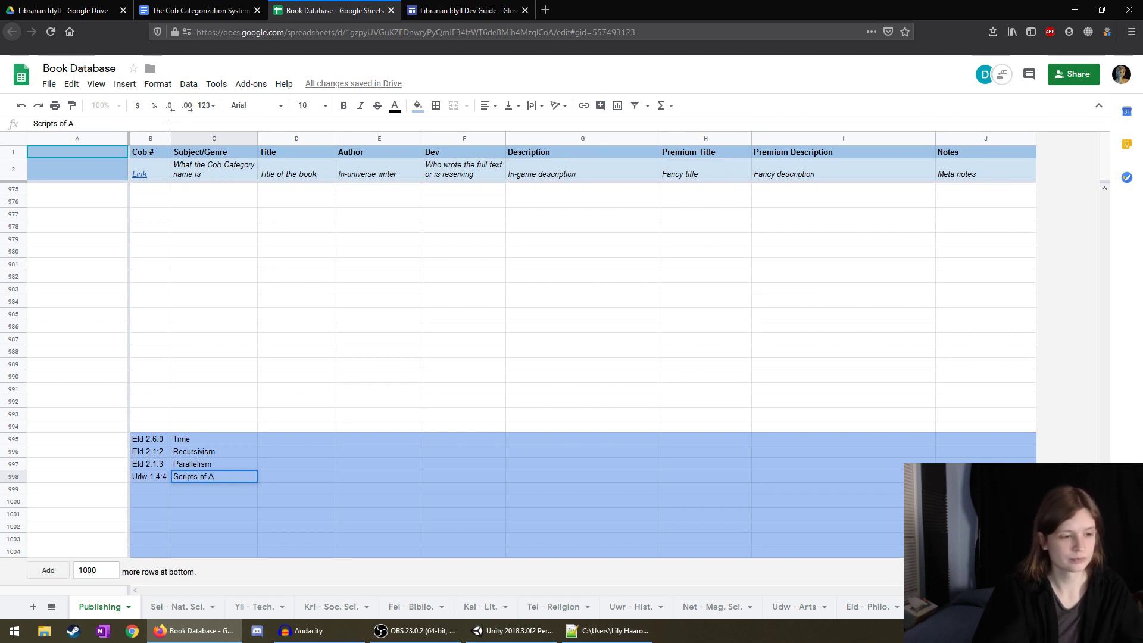
{"action": "key", "text": "Return"}
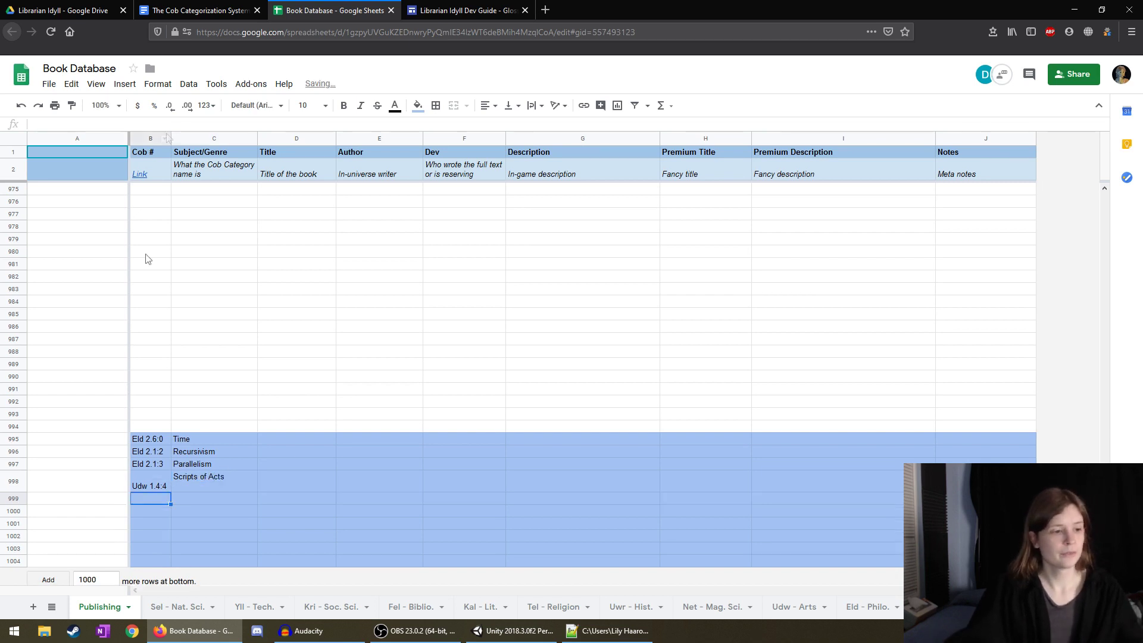
Retype the end of the Subject/Genre entry in row 998 so Scripts of Acts has no extra line break.
{"action": "left_click", "coordinate": [195, 481]}
{"action": "key", "text": "Return"}
{"action": "key", "text": "BackSpace"}
{"action": "key", "text": "BackSpace"}
{"action": "key", "text": "BackSpace"}
{"action": "key", "text": "BackSpace"}
{"action": "type", "text": "Acts"}
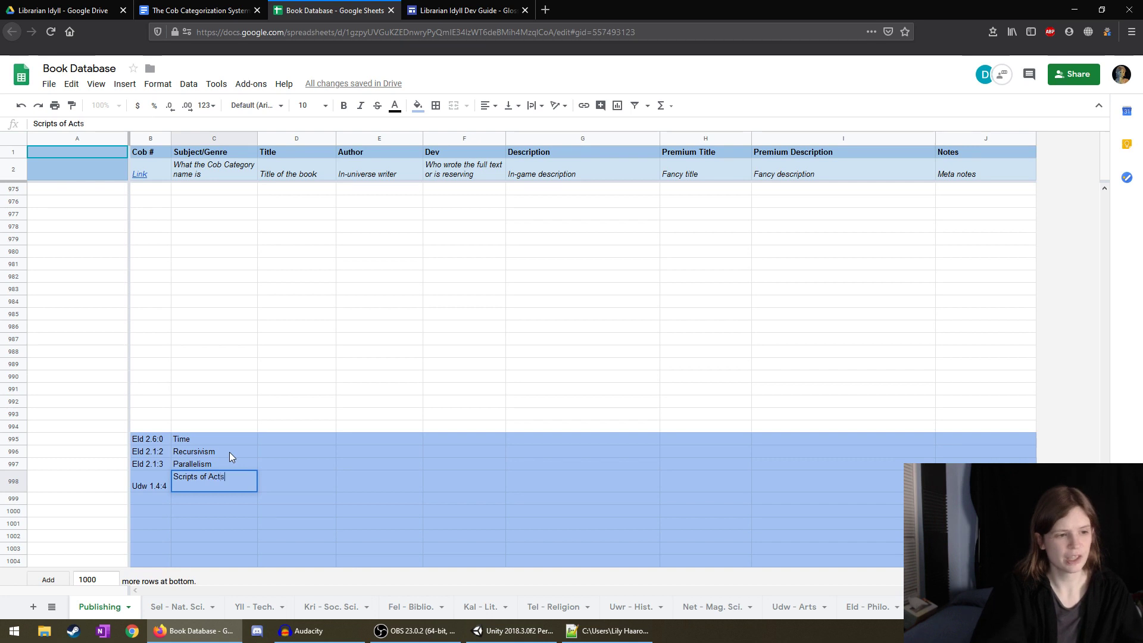
{"action": "key", "text": "Return"}
{"action": "key", "text": "Up"}
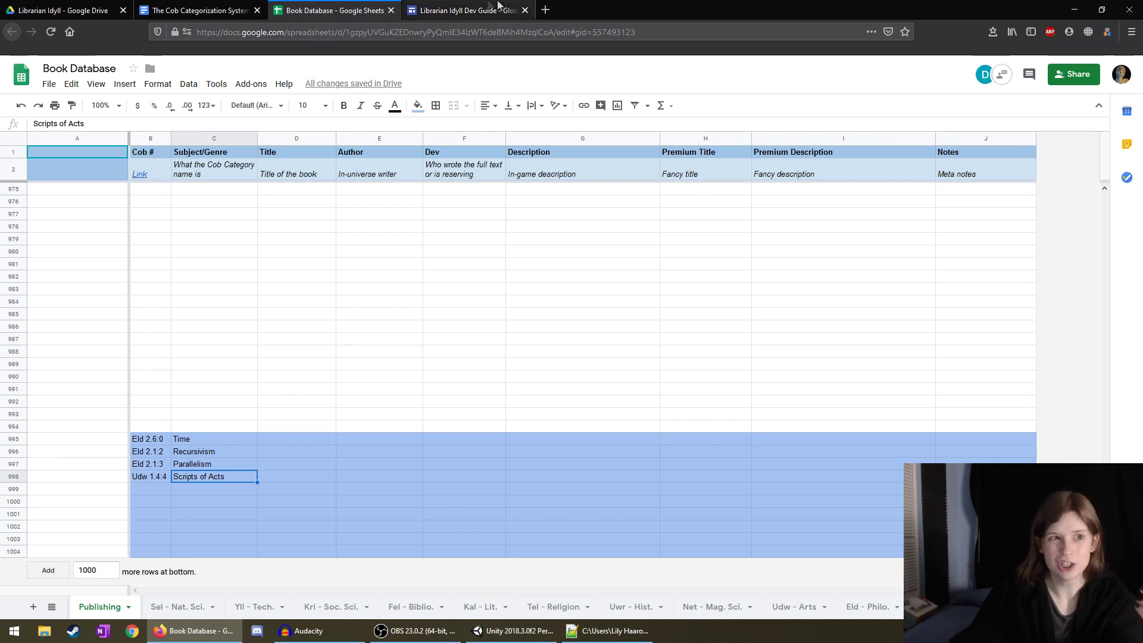
{"action": "left_click", "coordinate": [461, 10]}
{"action": "left_click", "coordinate": [309, 10]}
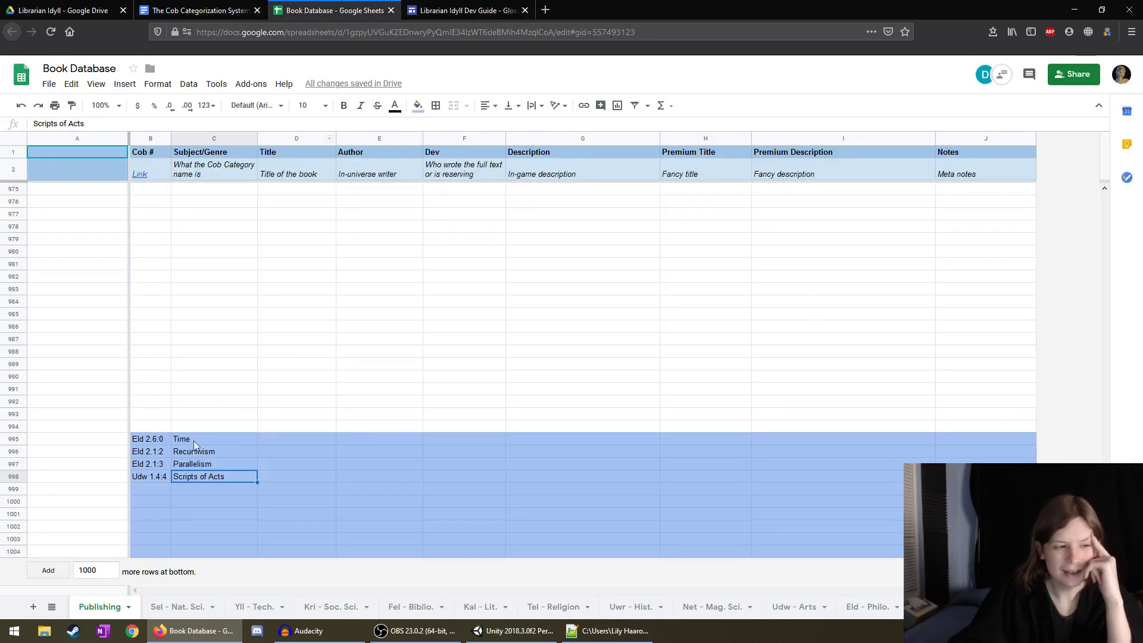
{"action": "left_click", "coordinate": [200, 490]}
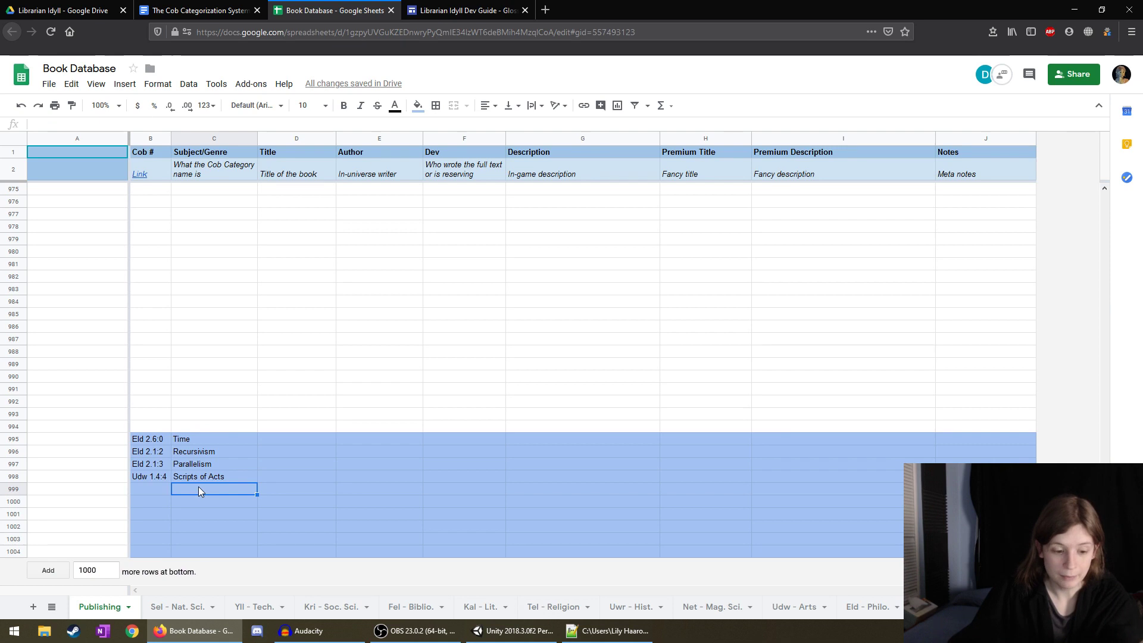
{"action": "type", "text": "fa"}
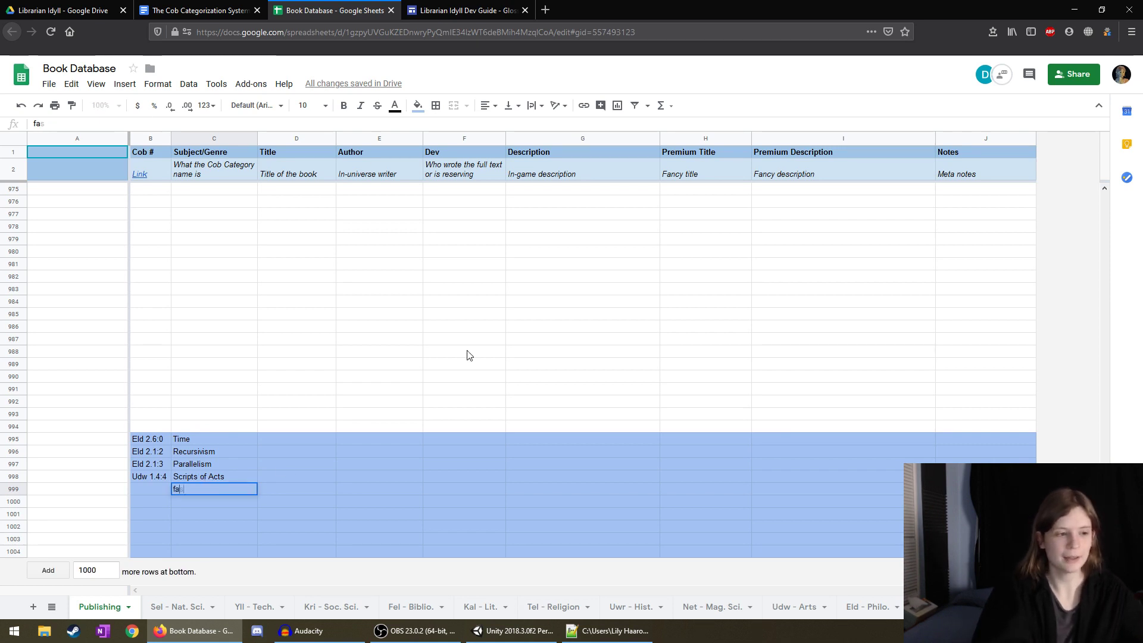
{"action": "key", "text": "Return"}
{"action": "key", "text": "Up"}
{"action": "key", "text": "Delete"}
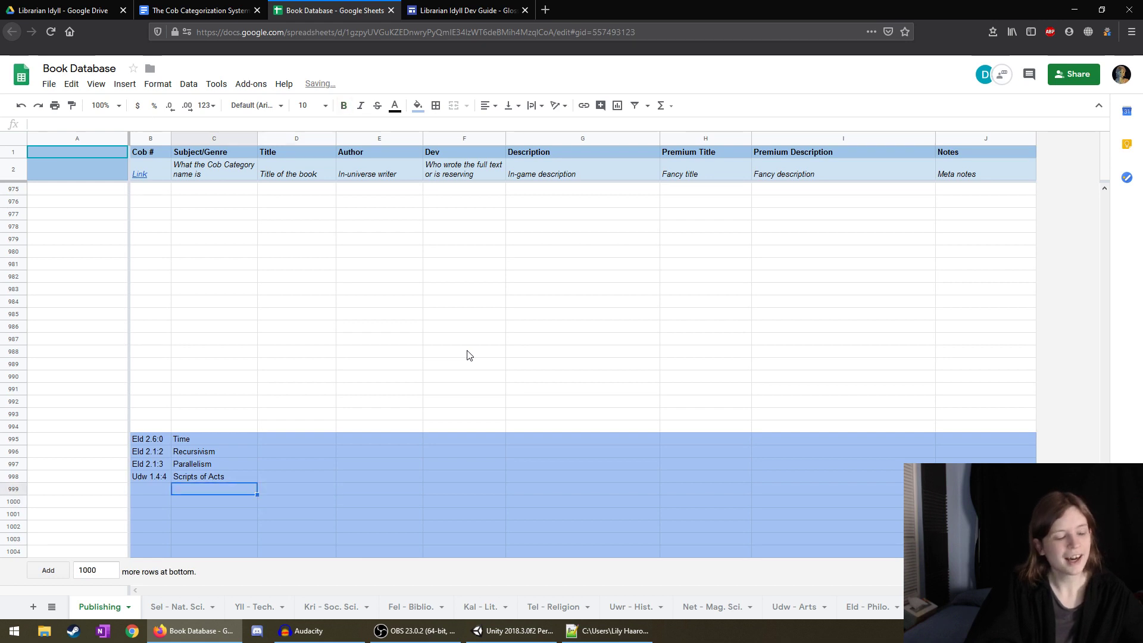
{"action": "key", "text": "Up"}
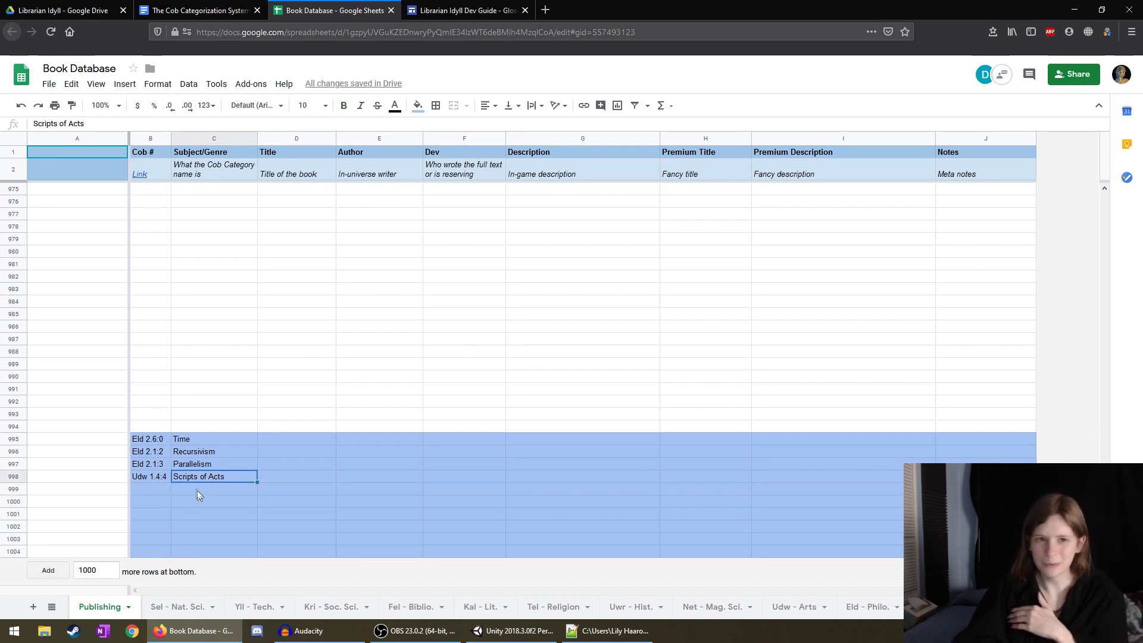
Remove the highlight from Scripts of Acts (Udw 1.4:4) in the Cob Categorization System document.
{"action": "left_click", "coordinate": [205, 7]}
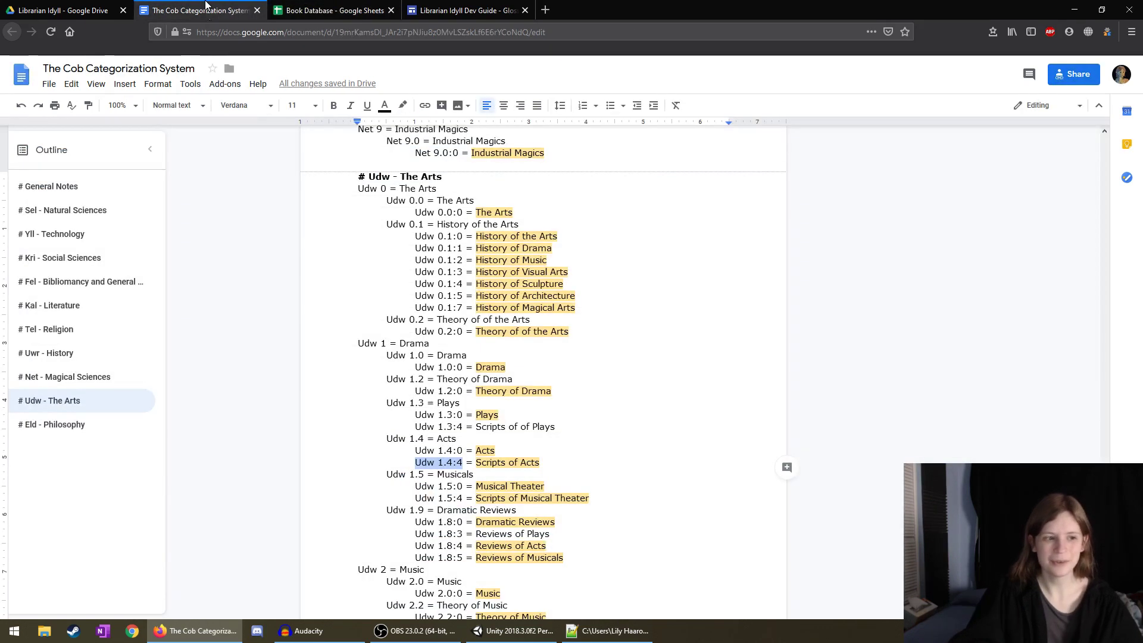
{"action": "left_click", "coordinate": [346, 281]}
{"action": "left_click_drag", "start_coordinate": [548, 461], "coordinate": [476, 463]}
{"action": "left_click", "coordinate": [403, 106]}
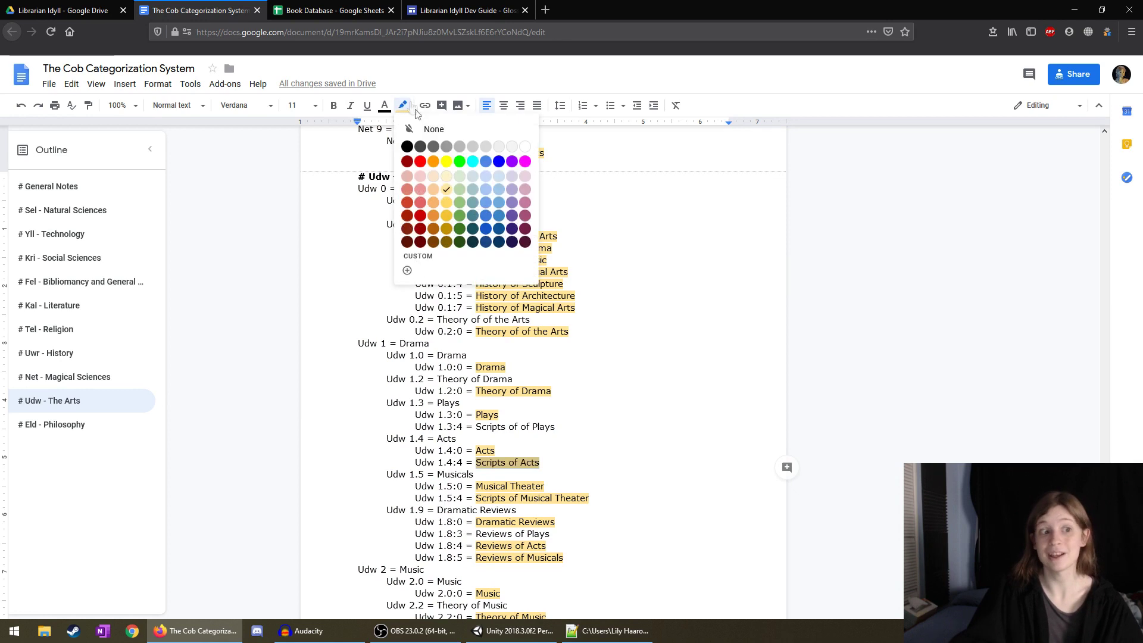
{"action": "left_click", "coordinate": [433, 129]}
{"action": "left_click", "coordinate": [573, 359]}
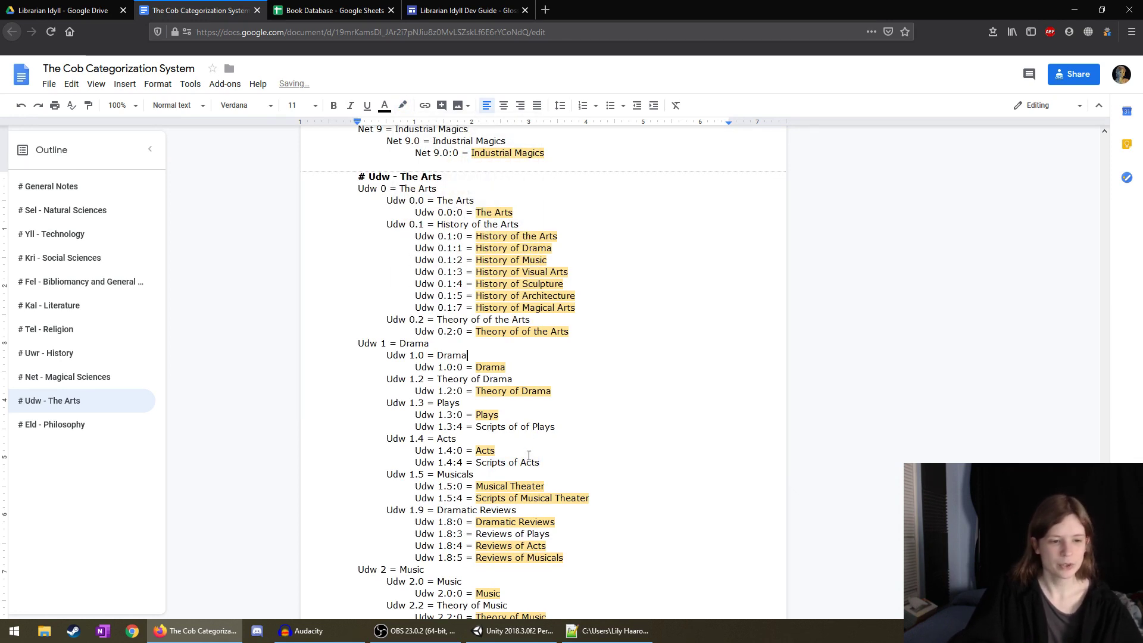
Remove the highlight from Scripts of Musical Theater (Udw 1.5:4) in the Cob Categorization System document.
{"action": "left_click_drag", "start_coordinate": [417, 473], "coordinate": [615, 476]}
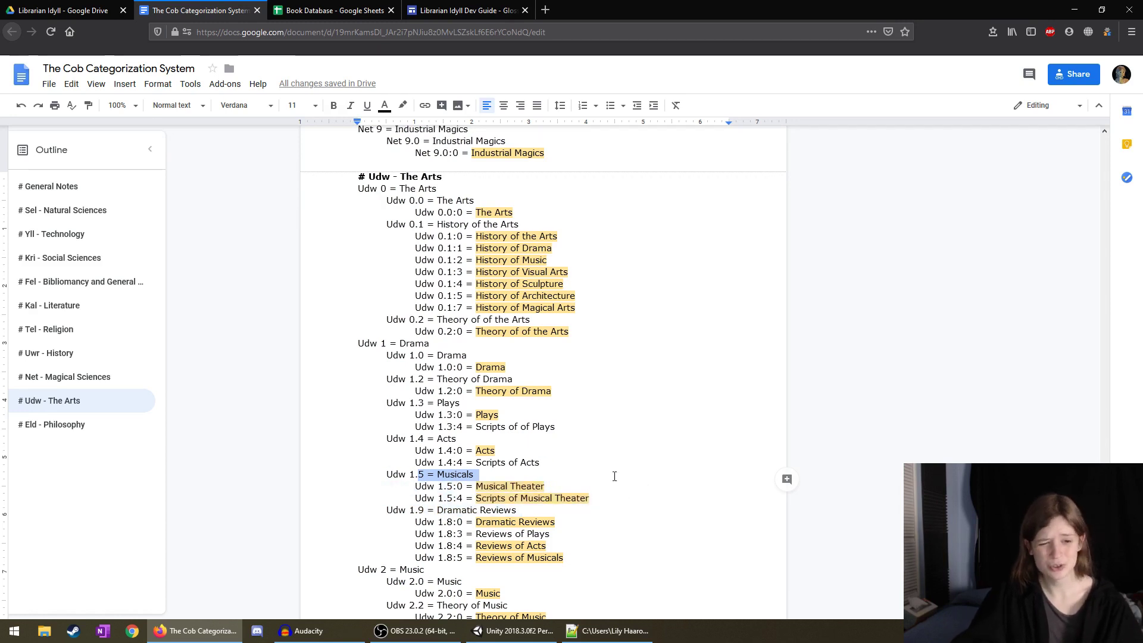
{"action": "left_click", "coordinate": [614, 477]}
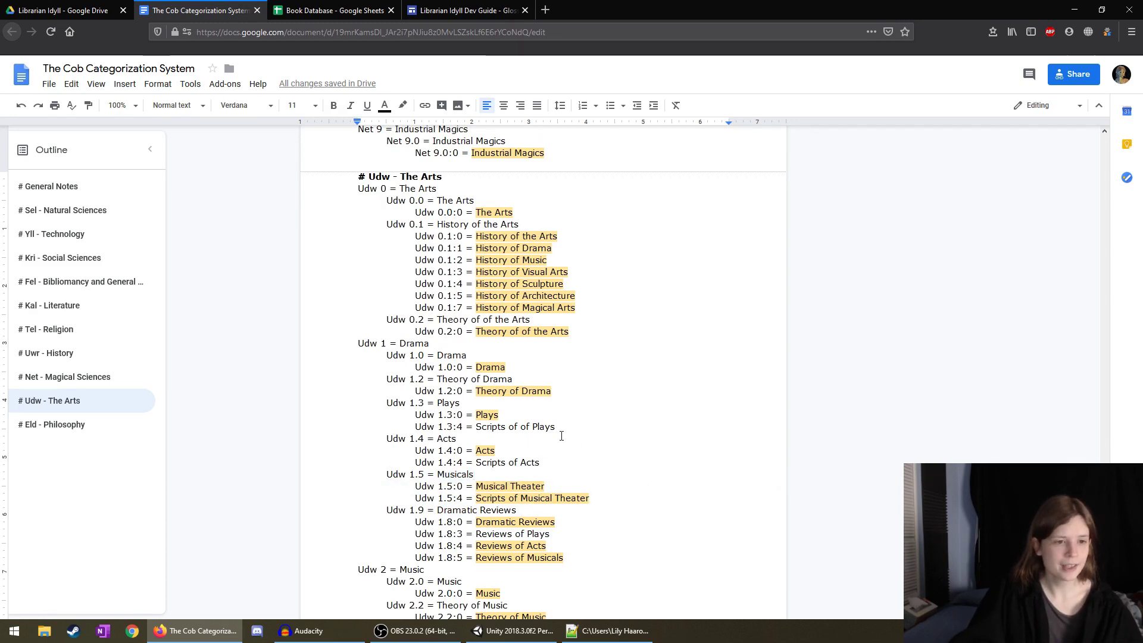
{"action": "scroll", "coordinate": [562, 435], "scroll_direction": "up", "scroll_amount": 3}
{"action": "scroll", "coordinate": [562, 436], "scroll_direction": "down", "scroll_amount": 4}
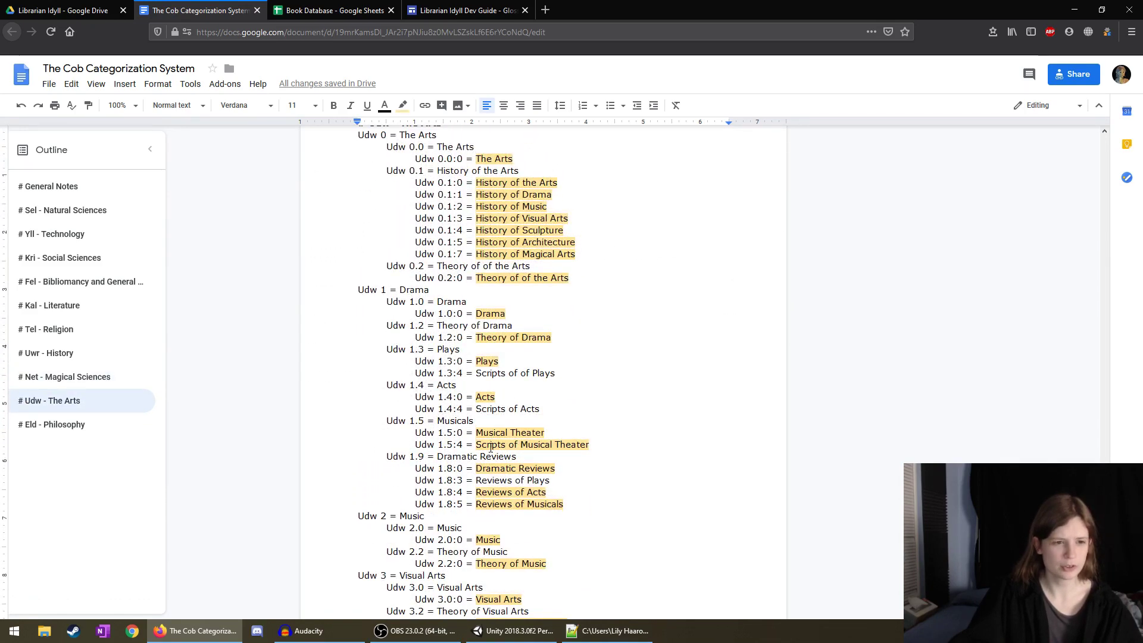
{"action": "left_click_drag", "start_coordinate": [589, 444], "coordinate": [478, 443]}
{"action": "left_click", "coordinate": [402, 105]}
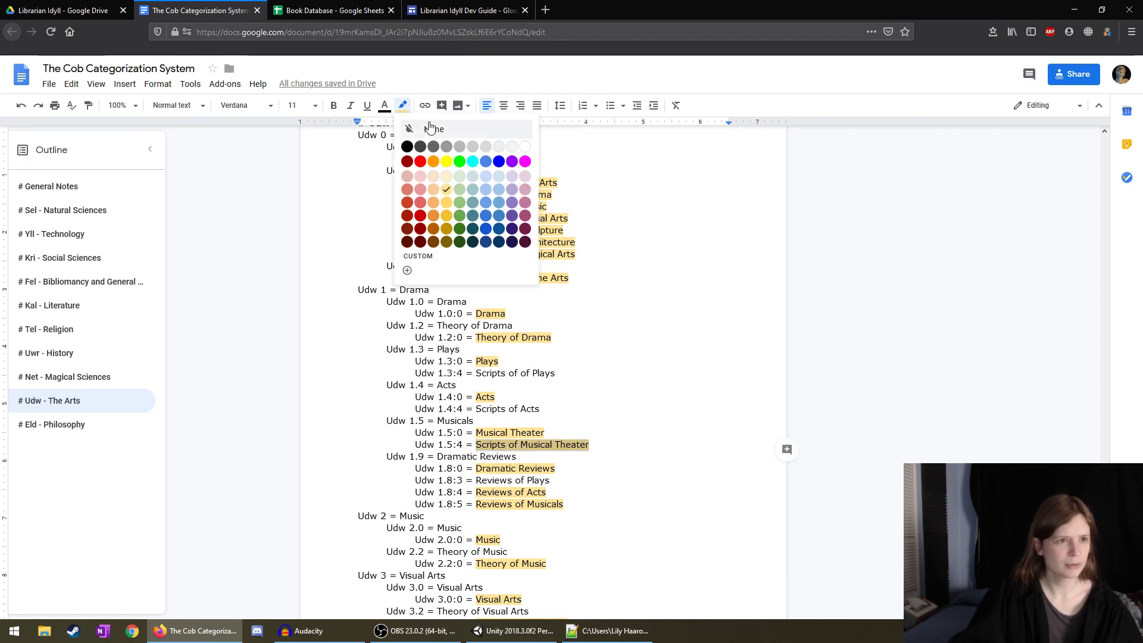
{"action": "left_click", "coordinate": [430, 127]}
Check the Scripts of Musical Theater entry on the Udw - Arts sheet of the Book Database and return to the Publishing sheet.
{"action": "key", "text": "ctrl+Page_Up"}
{"action": "key", "text": "ctrl+Page_Down"}
{"action": "key", "text": "ctrl+Page_Down"}
{"action": "key", "text": "ctrl+Page_Down"}
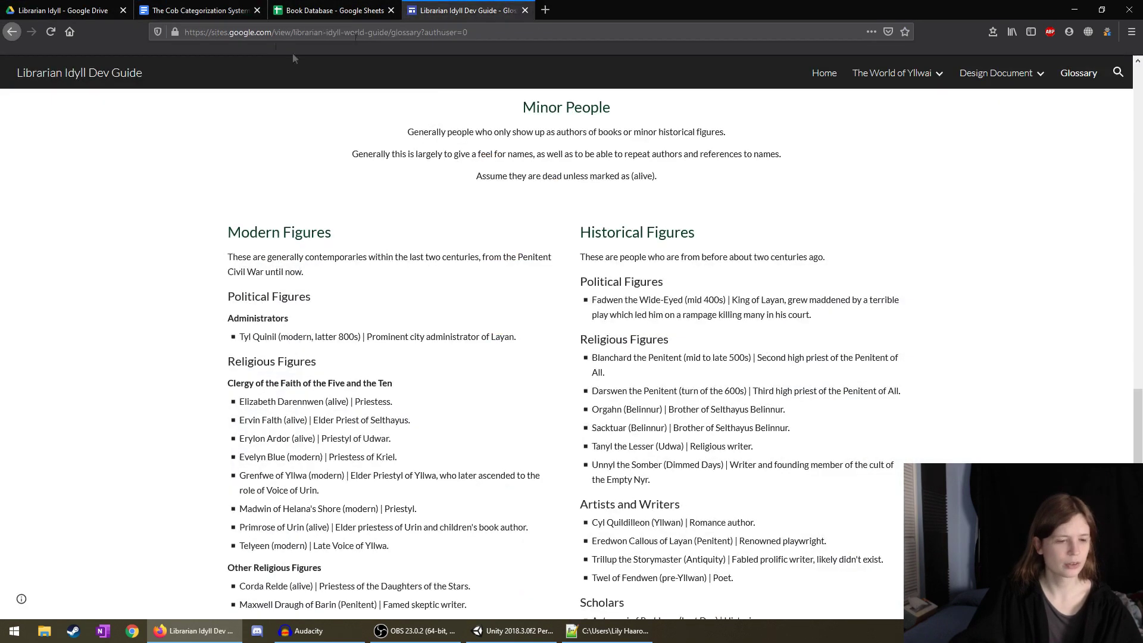
{"action": "key", "text": "ctrl+Page_Up"}
{"action": "key", "text": "ctrl+Page_Up"}
{"action": "key", "text": "ctrl+Page_Down"}
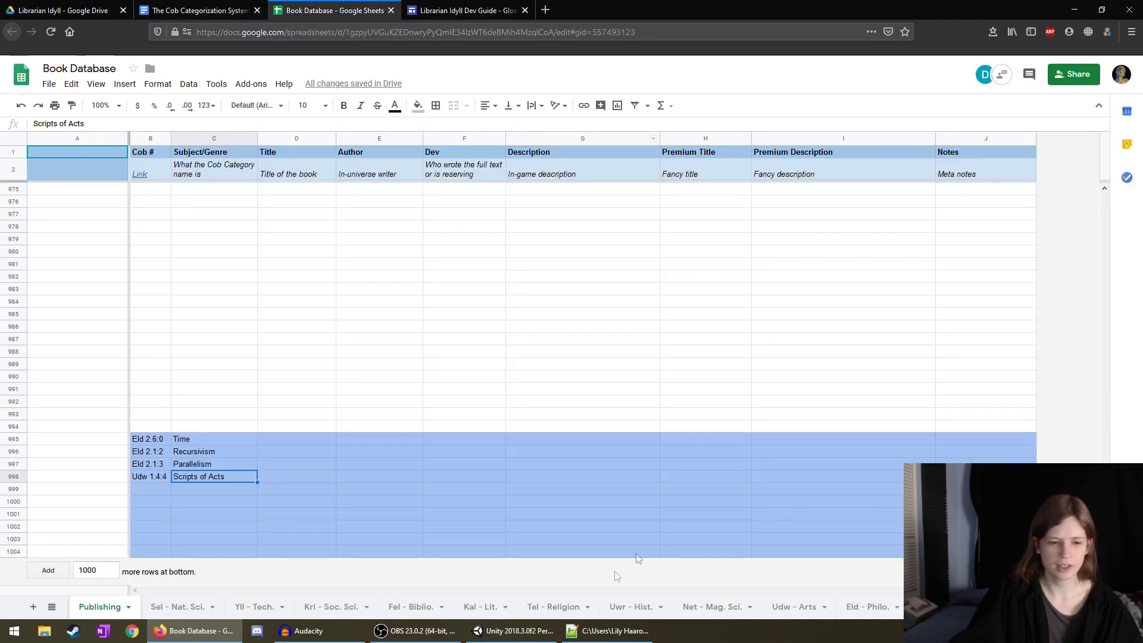
{"action": "left_click", "coordinate": [809, 607]}
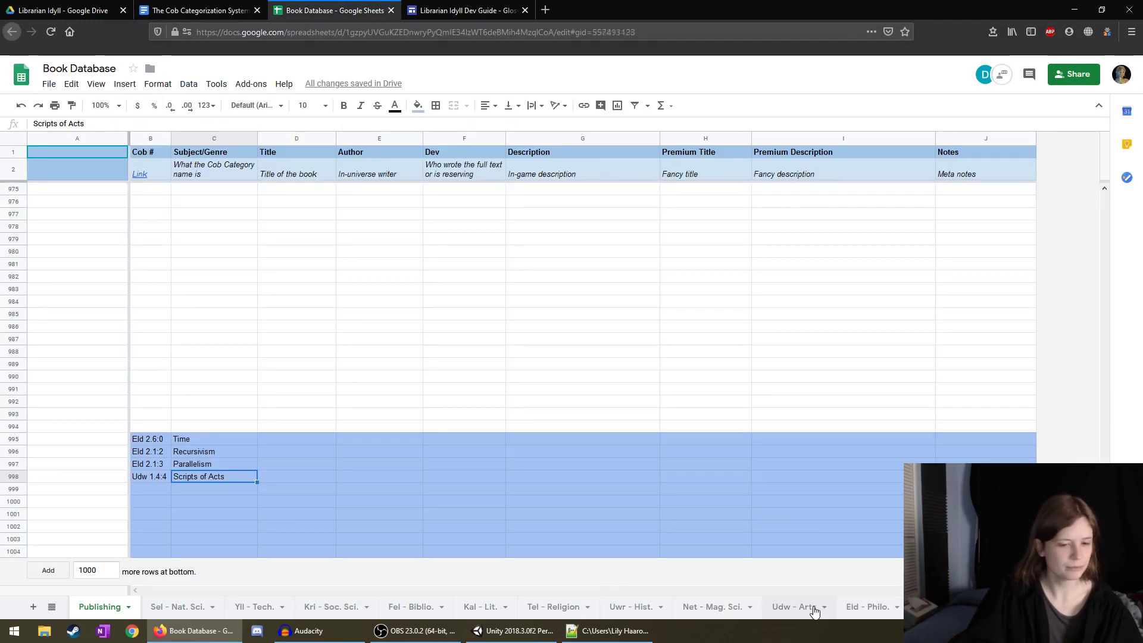
{"action": "left_click", "coordinate": [184, 322]}
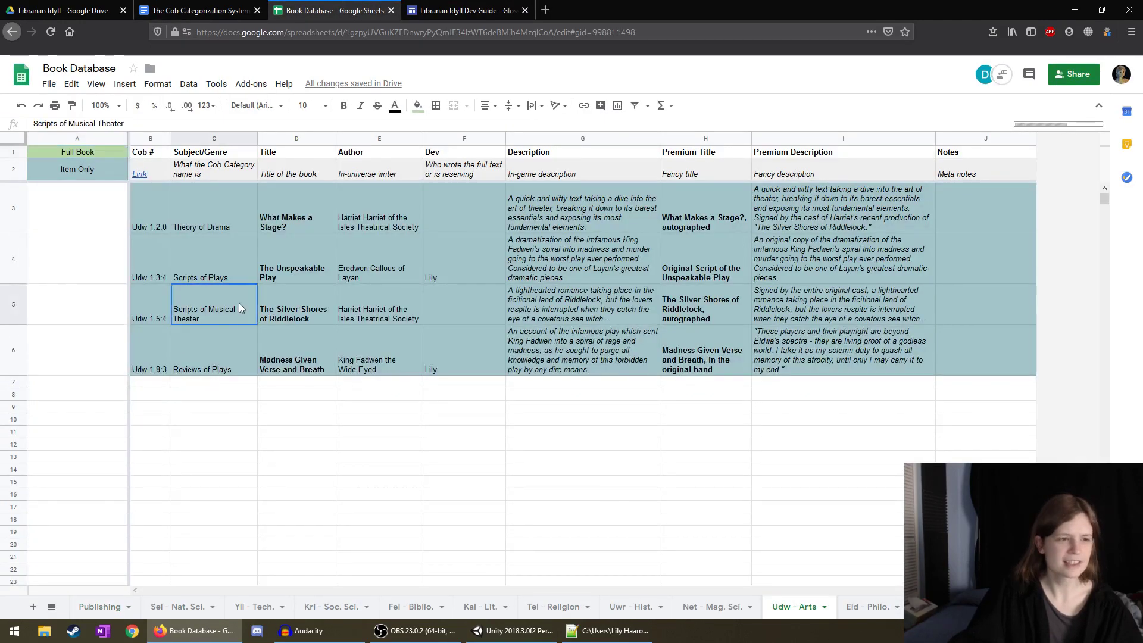
{"action": "key", "text": "Right"}
{"action": "left_click", "coordinate": [102, 607]}
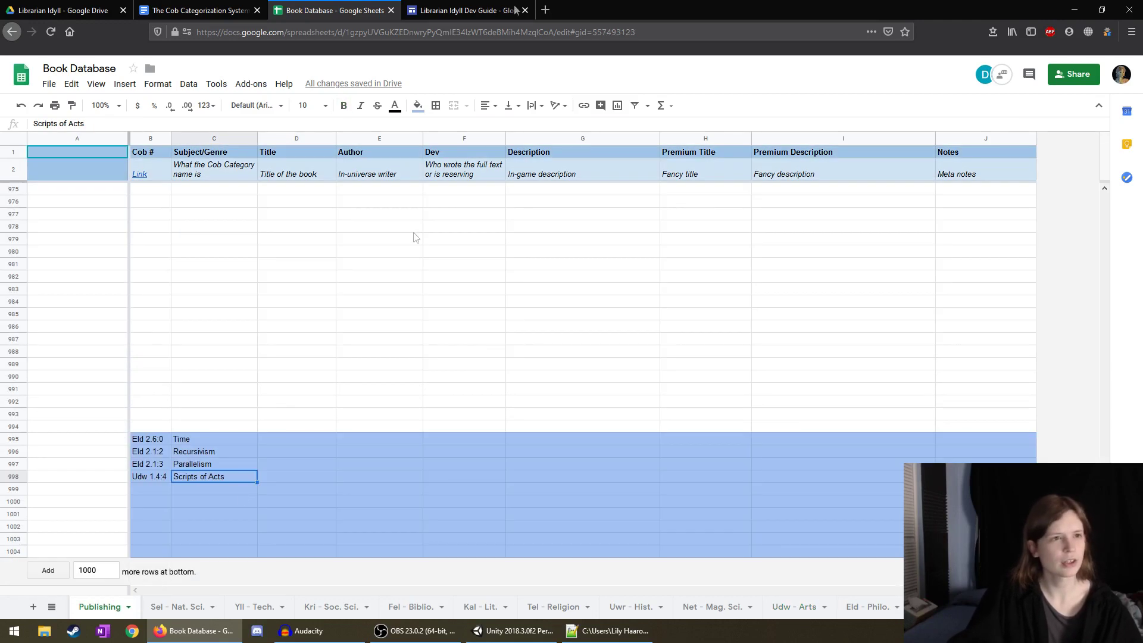
{"action": "left_click", "coordinate": [464, 10]}
{"action": "left_click", "coordinate": [351, 5]}
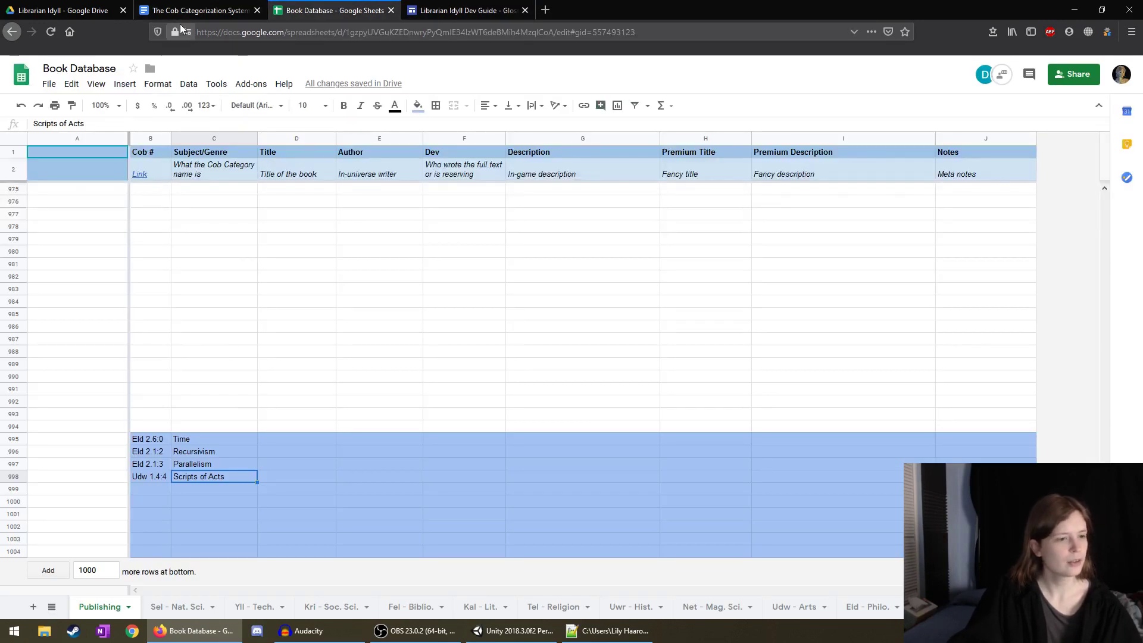
{"action": "left_click", "coordinate": [33, 5]}
Remove the highlight from Magical Science (Net 0.0:0) in the Cob Categorization System document.
{"action": "left_click", "coordinate": [196, 10]}
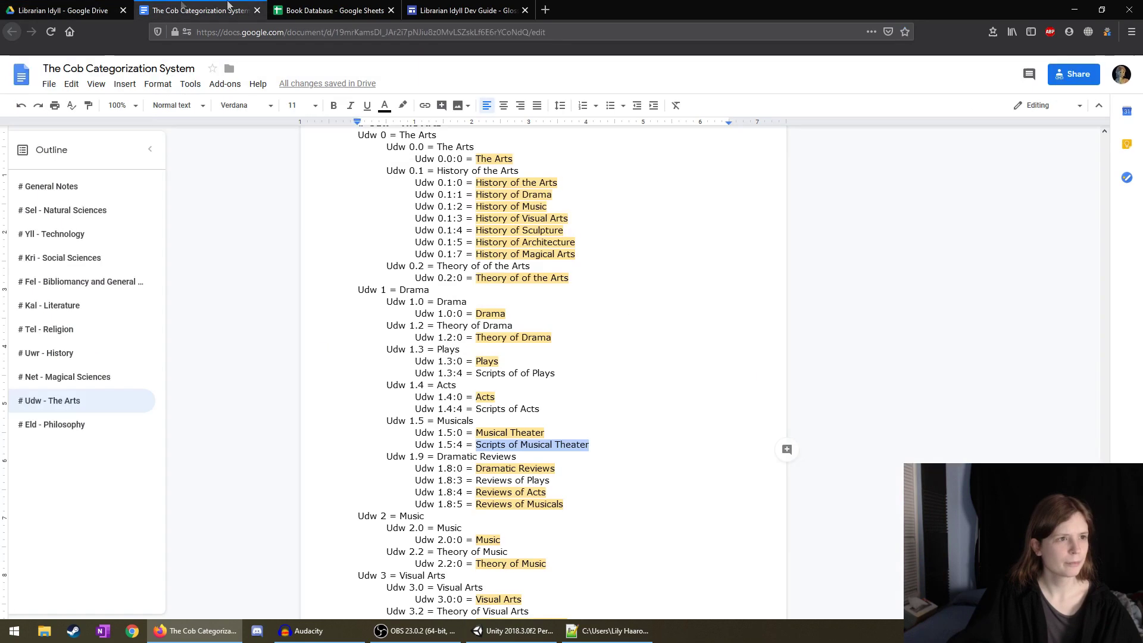
{"action": "scroll", "coordinate": [564, 416], "scroll_direction": "up", "scroll_amount": 3}
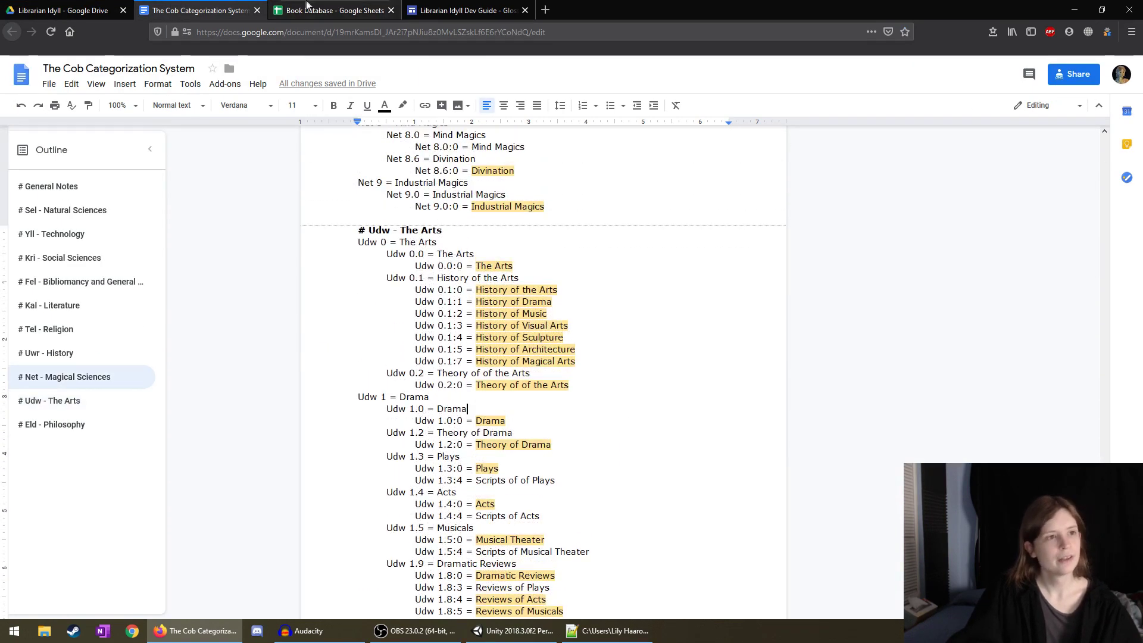
{"action": "scroll", "coordinate": [599, 373], "scroll_direction": "up", "scroll_amount": 2}
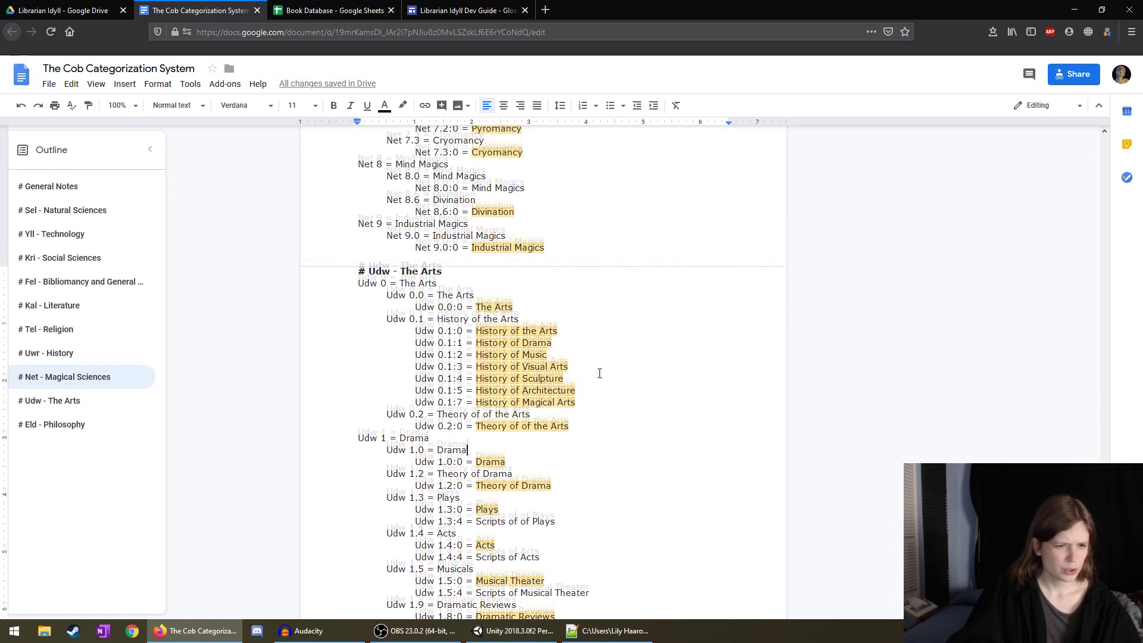
{"action": "scroll", "coordinate": [599, 373], "scroll_direction": "up", "scroll_amount": 5}
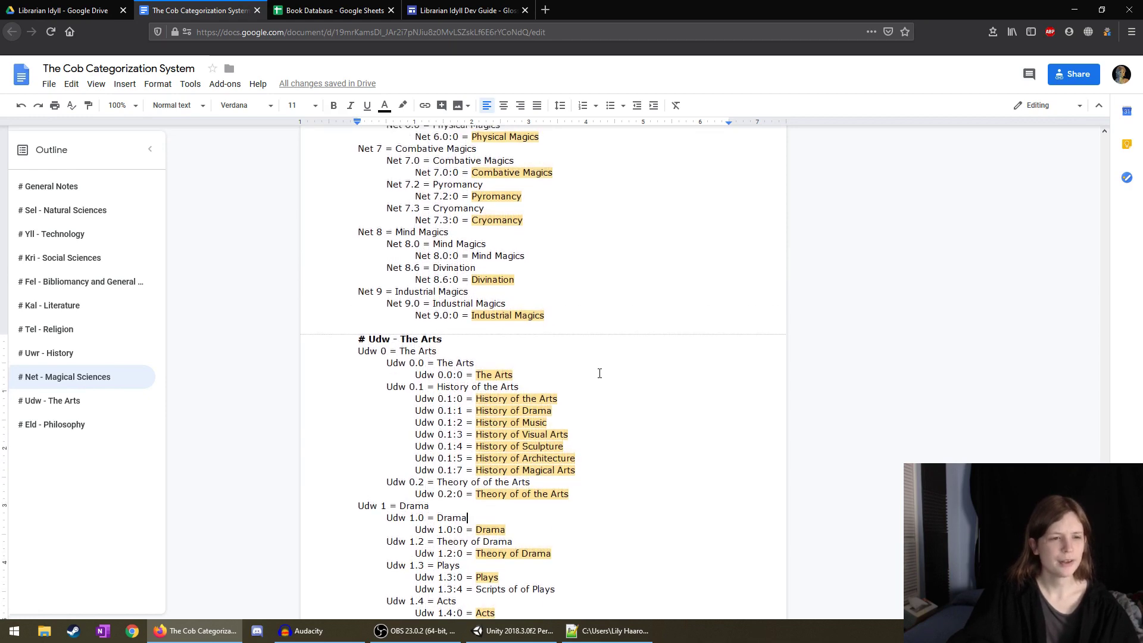
{"action": "scroll", "coordinate": [599, 374], "scroll_direction": "up", "scroll_amount": 5}
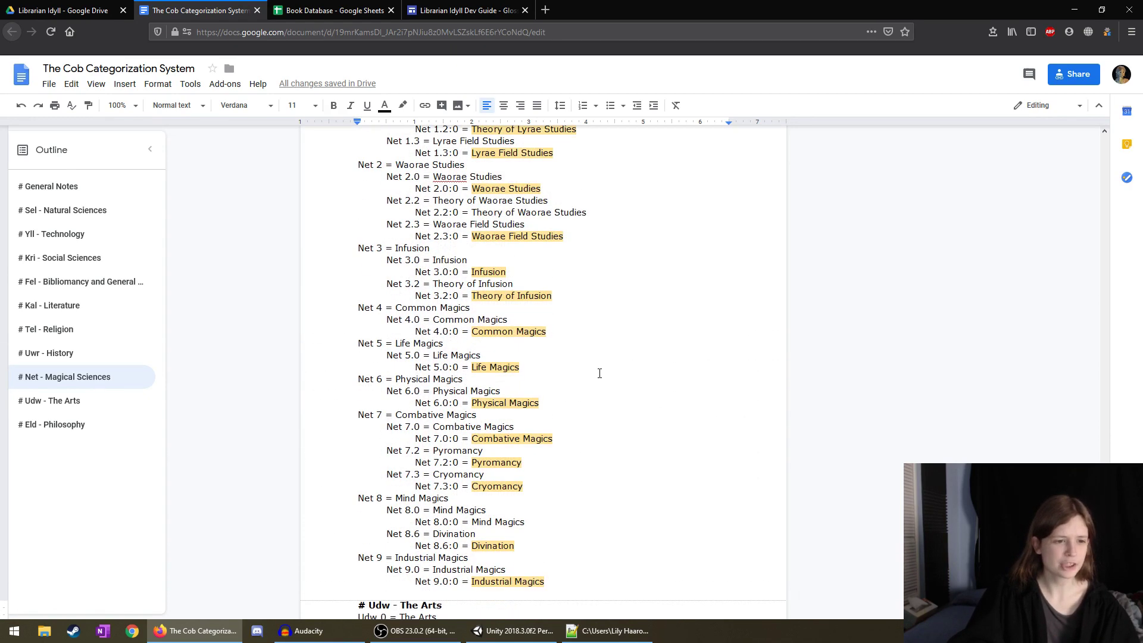
{"action": "scroll", "coordinate": [600, 373], "scroll_direction": "up", "scroll_amount": 7}
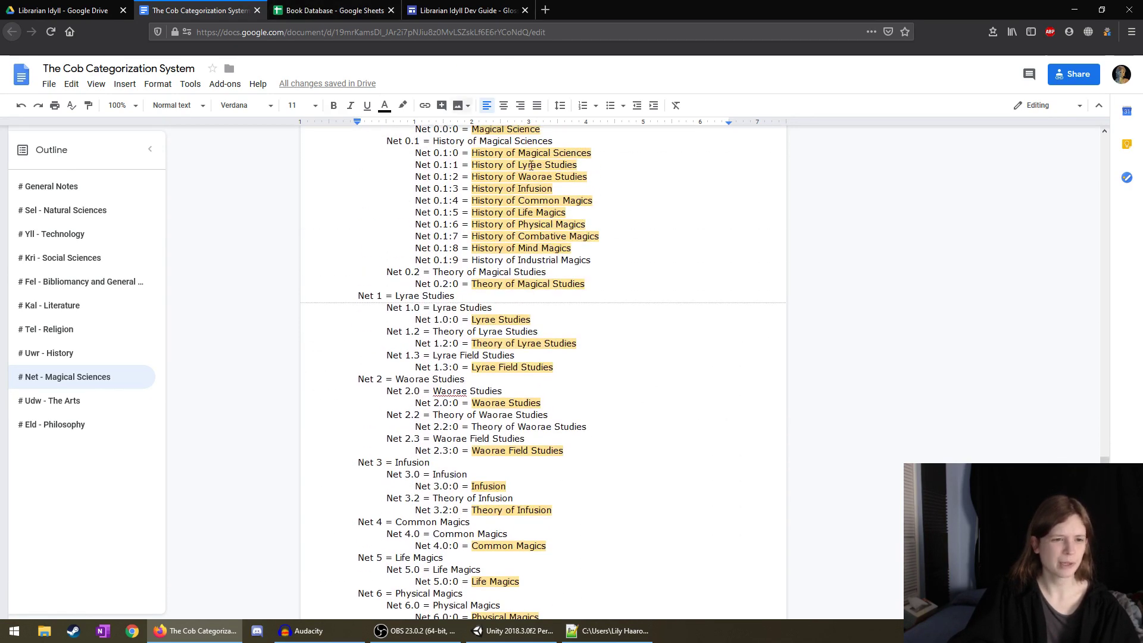
{"action": "scroll", "coordinate": [529, 188], "scroll_direction": "up", "scroll_amount": 2}
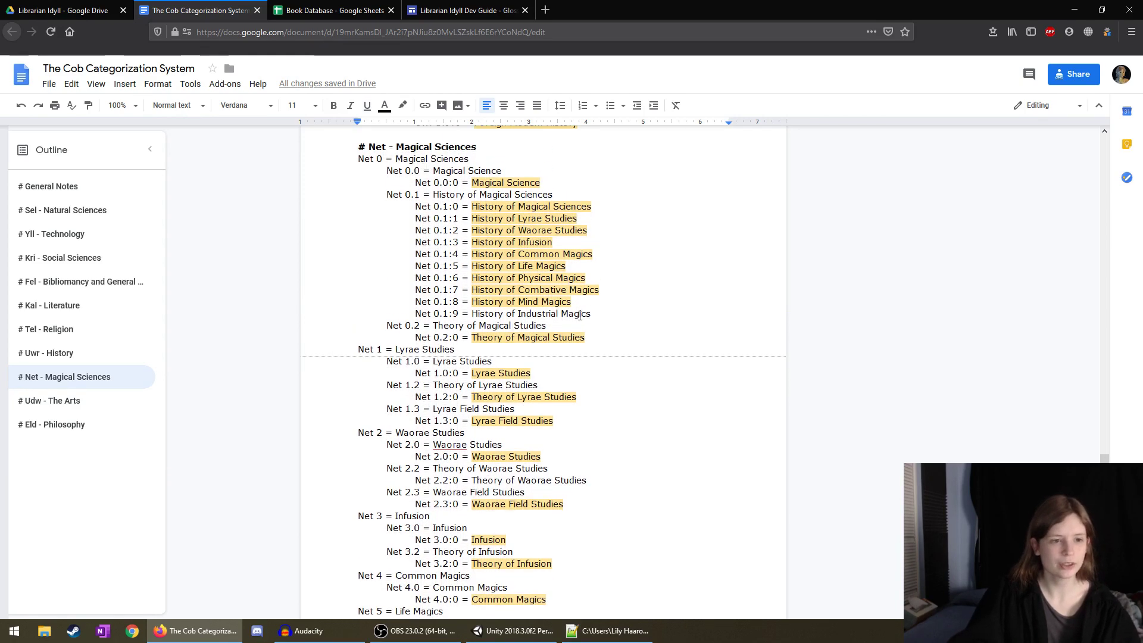
{"action": "scroll", "coordinate": [301, 487], "scroll_direction": "up", "scroll_amount": 5}
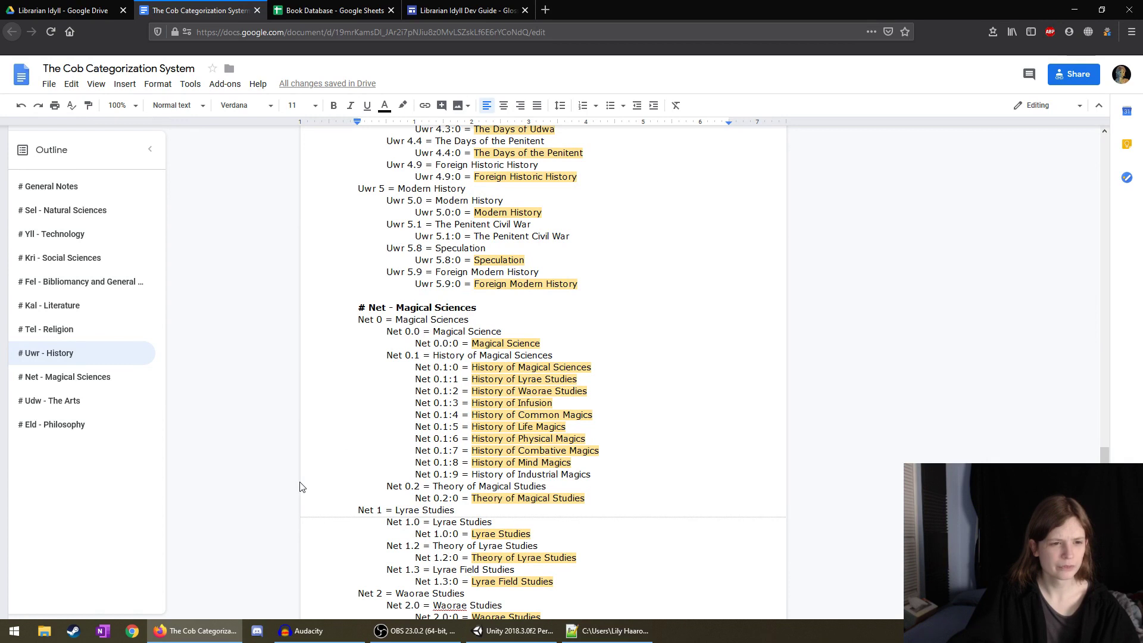
{"action": "left_click_drag", "start_coordinate": [559, 344], "coordinate": [471, 343]}
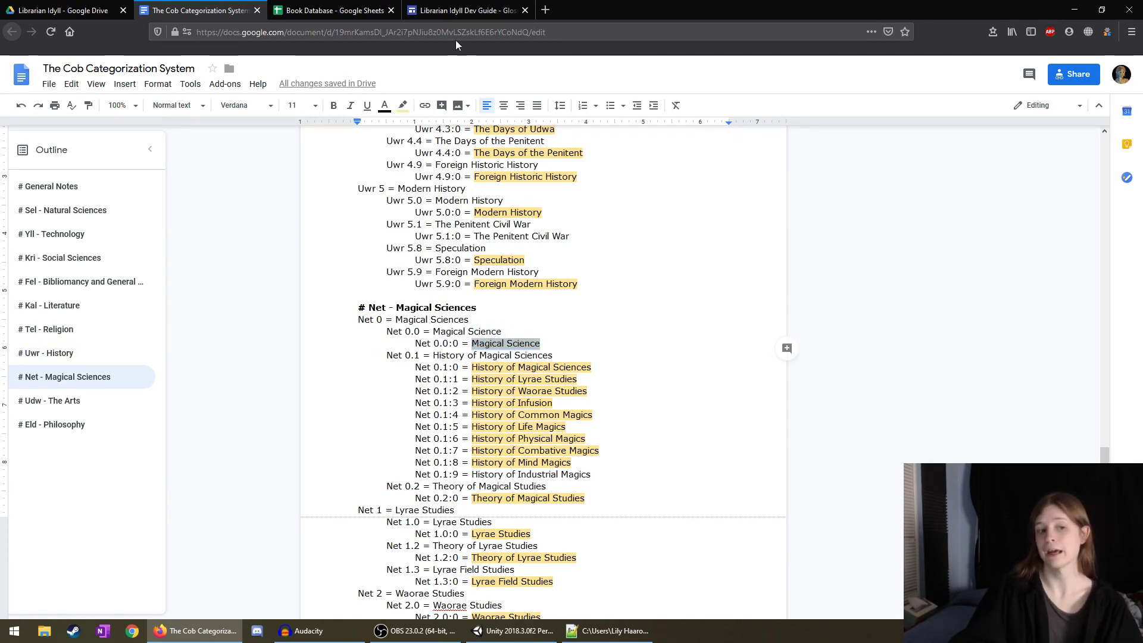
{"action": "left_click", "coordinate": [404, 105]}
{"action": "left_click", "coordinate": [429, 131]}
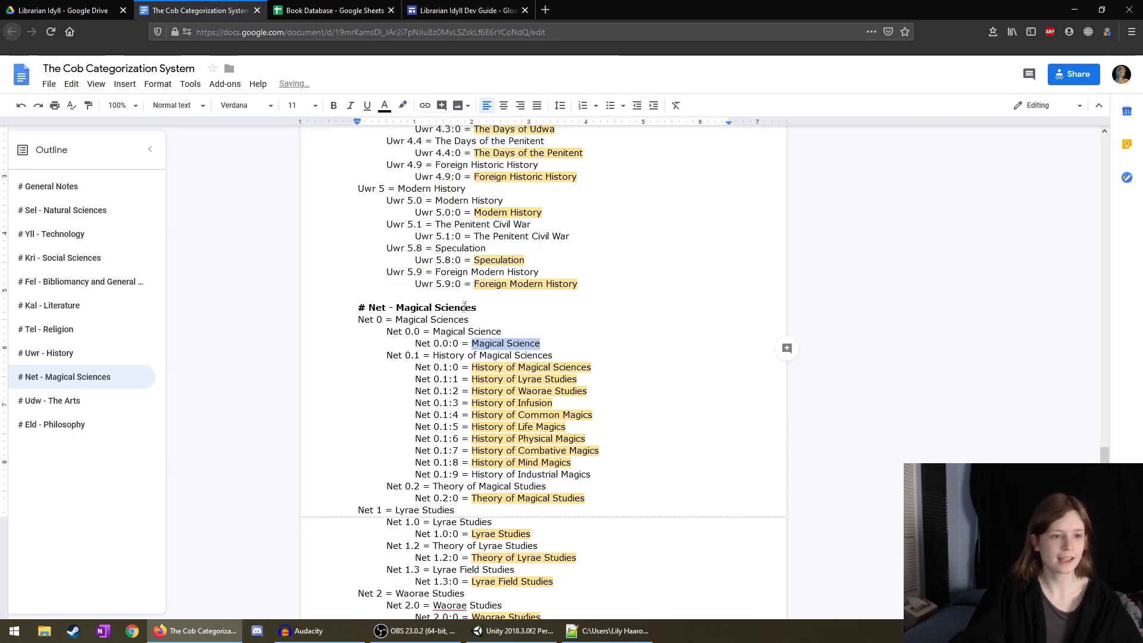
Enter the code Net 0.0:0 in the Cob # cell of row 999 on the Book Database's Publishing sheet.
{"action": "left_click", "coordinate": [72, 10]}
{"action": "left_click", "coordinate": [329, 10]}
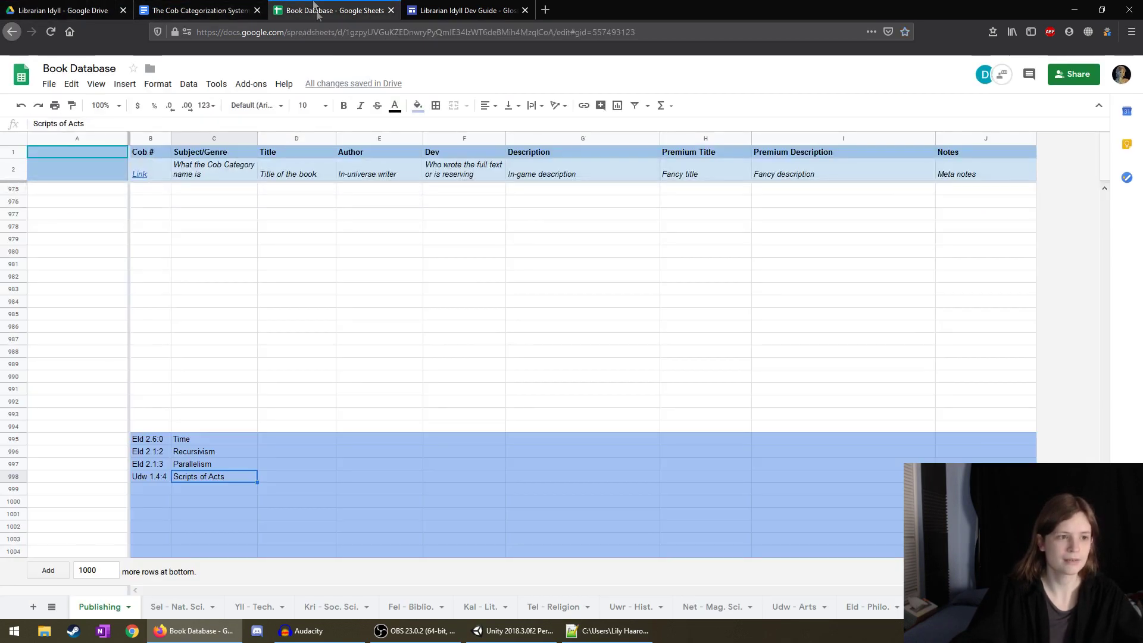
{"action": "left_click", "coordinate": [153, 493]}
{"action": "type", "text": "Net "}
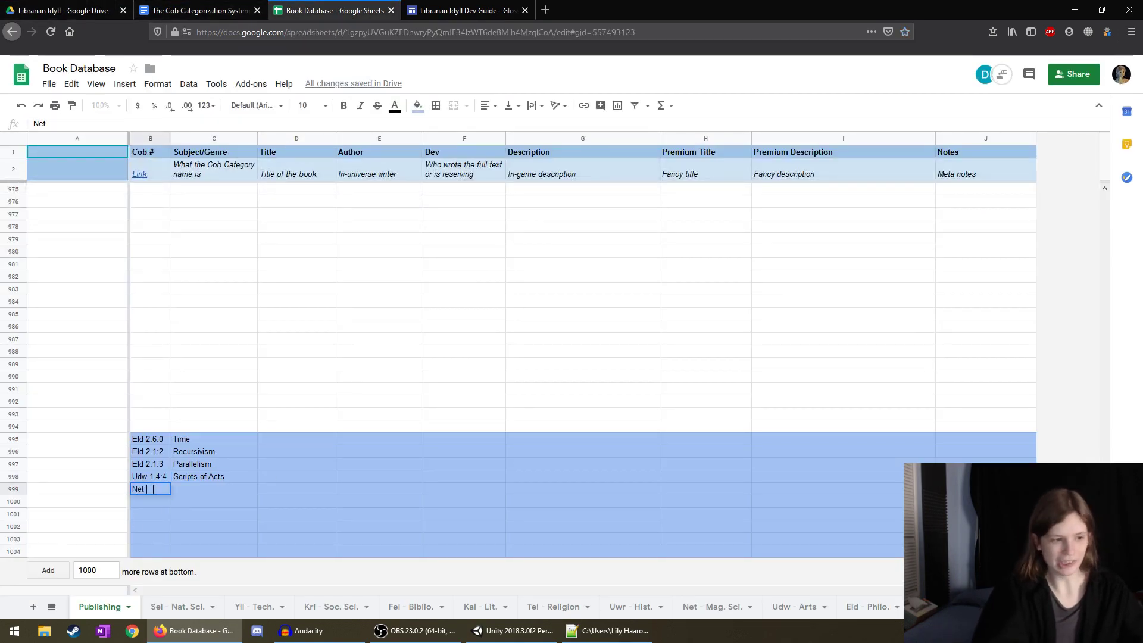
{"action": "type", "text": "0.0:0"}
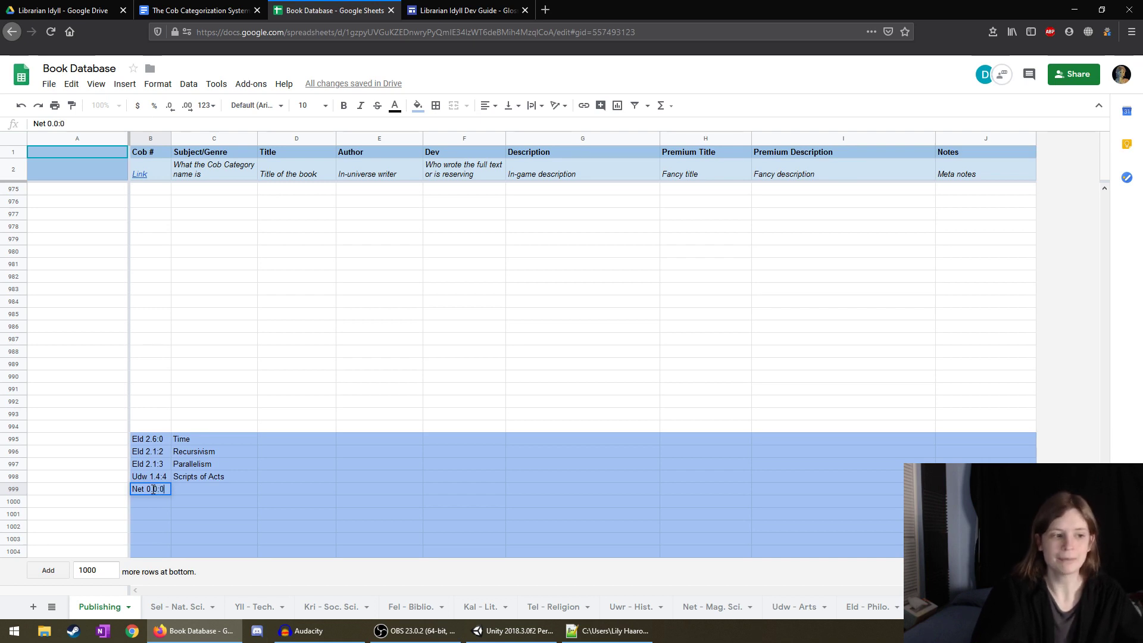
{"action": "key", "text": "Tab"}
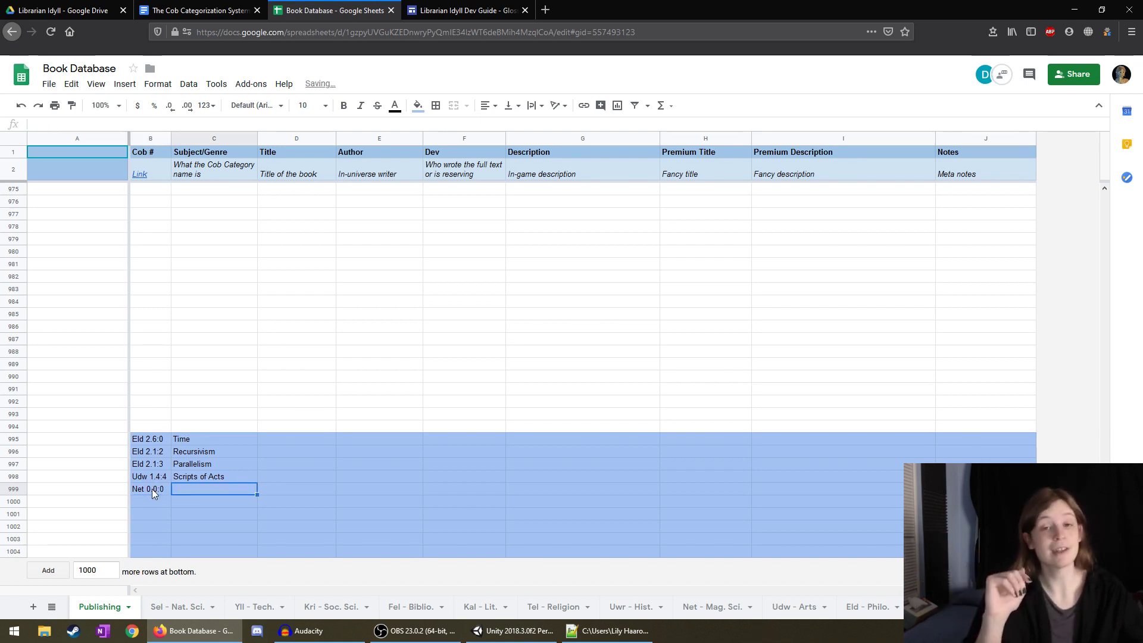
Check the Net 0.0:0 category in the Cob Categorization System and enter Magical Sciences as the Subject/Genre in row 999.
{"action": "left_click", "coordinate": [467, 10]}
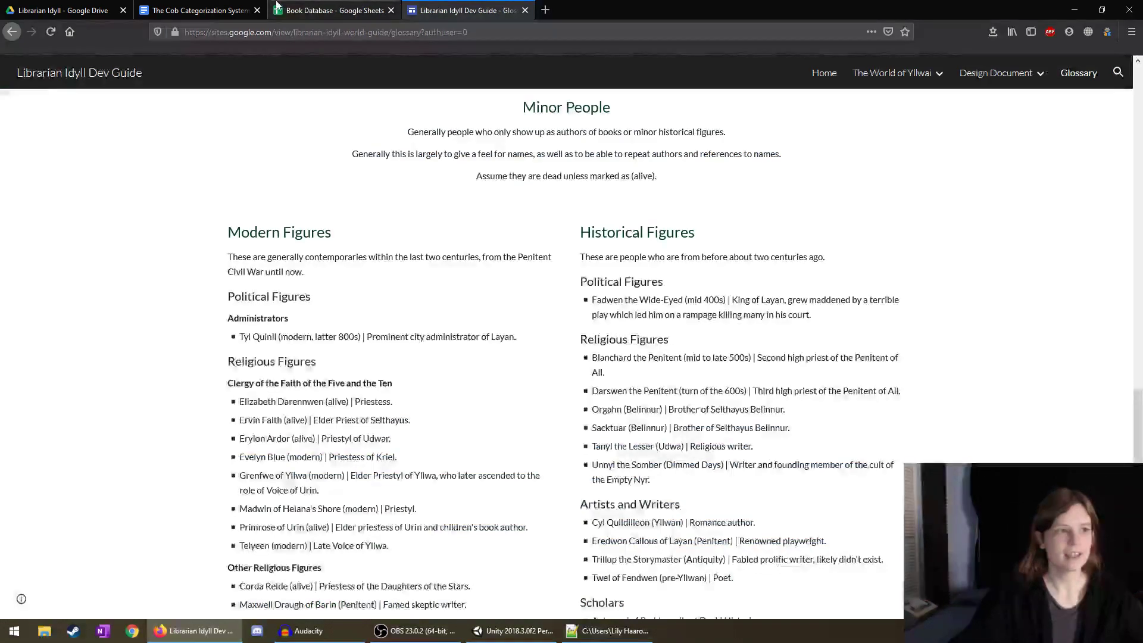
{"action": "left_click", "coordinate": [200, 10]}
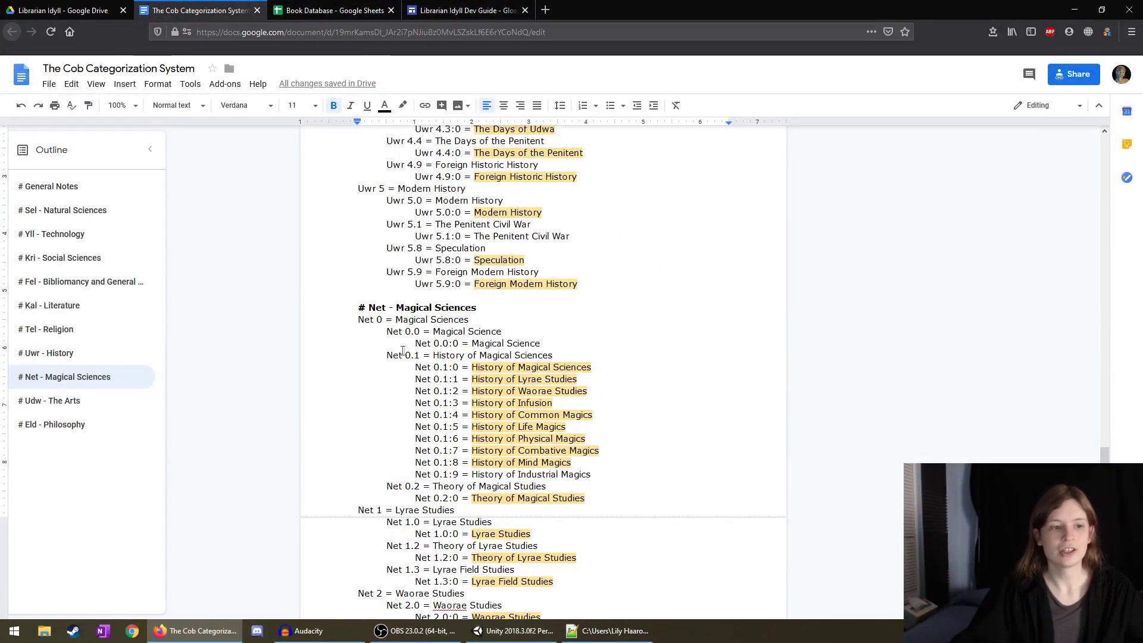
{"action": "scroll", "coordinate": [470, 366], "scroll_direction": "up", "scroll_amount": 3}
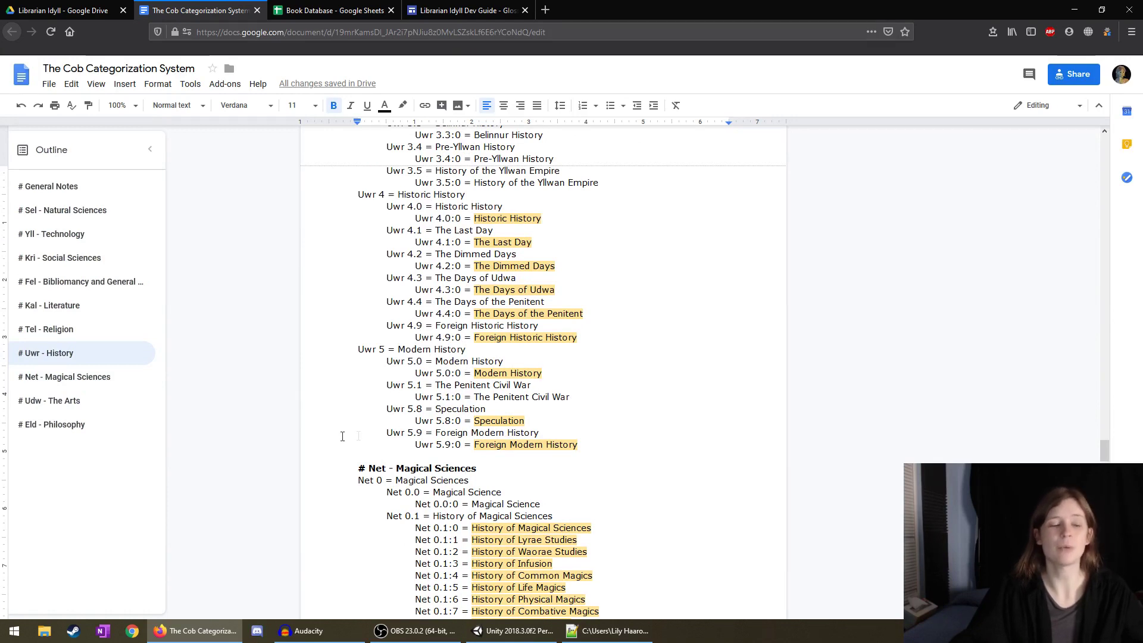
{"action": "left_click", "coordinate": [333, 8]}
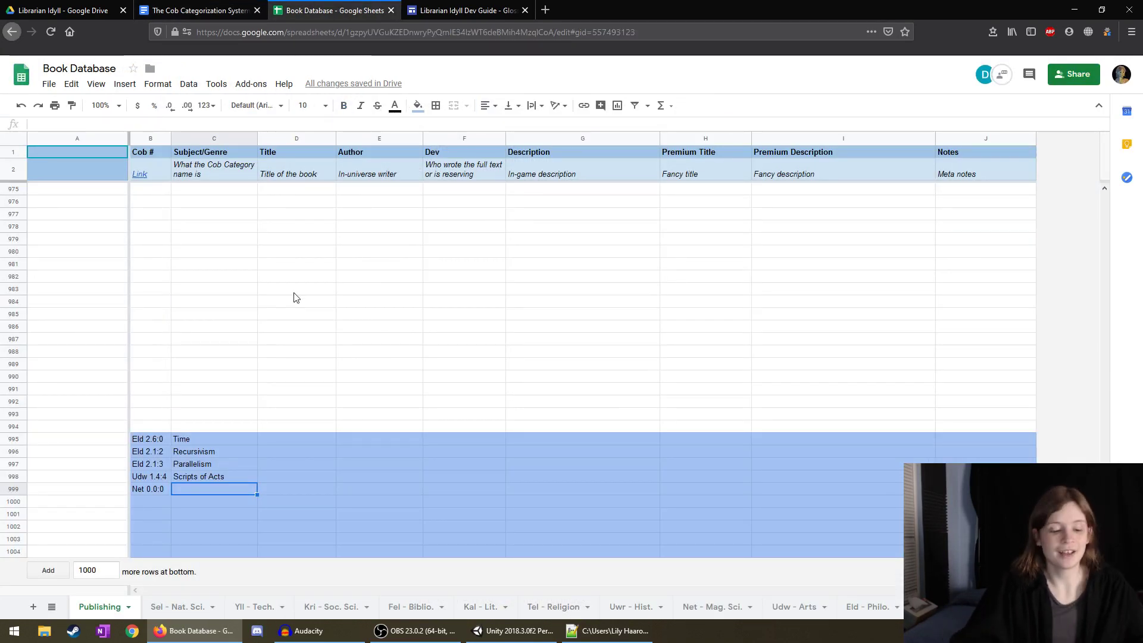
{"action": "type", "text": "Magical Sciences"}
{"action": "key", "text": "Return"}
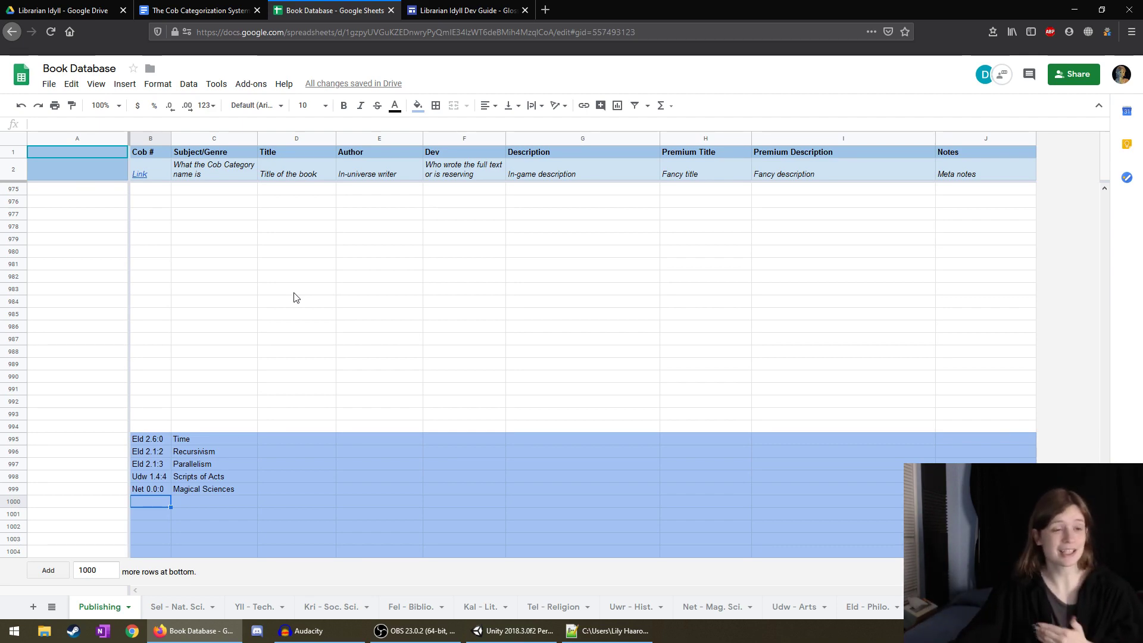
Look through the Uwr - History section of the Cob Categorization System for a highlighted, unused category.
{"action": "left_click", "coordinate": [467, 10]}
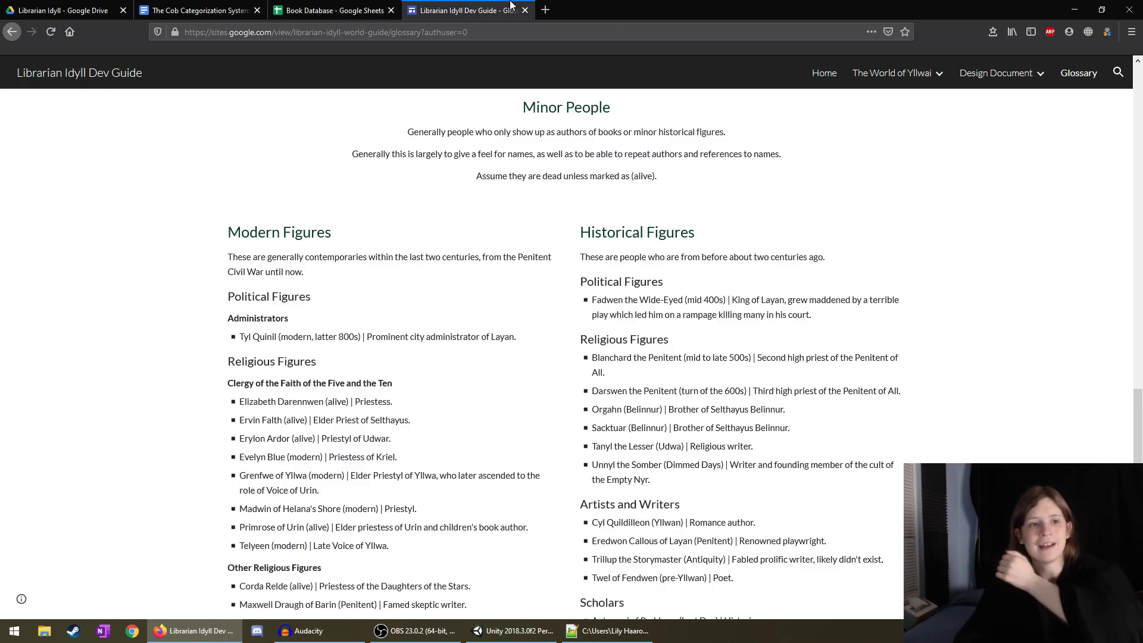
{"action": "left_click", "coordinate": [244, 9]}
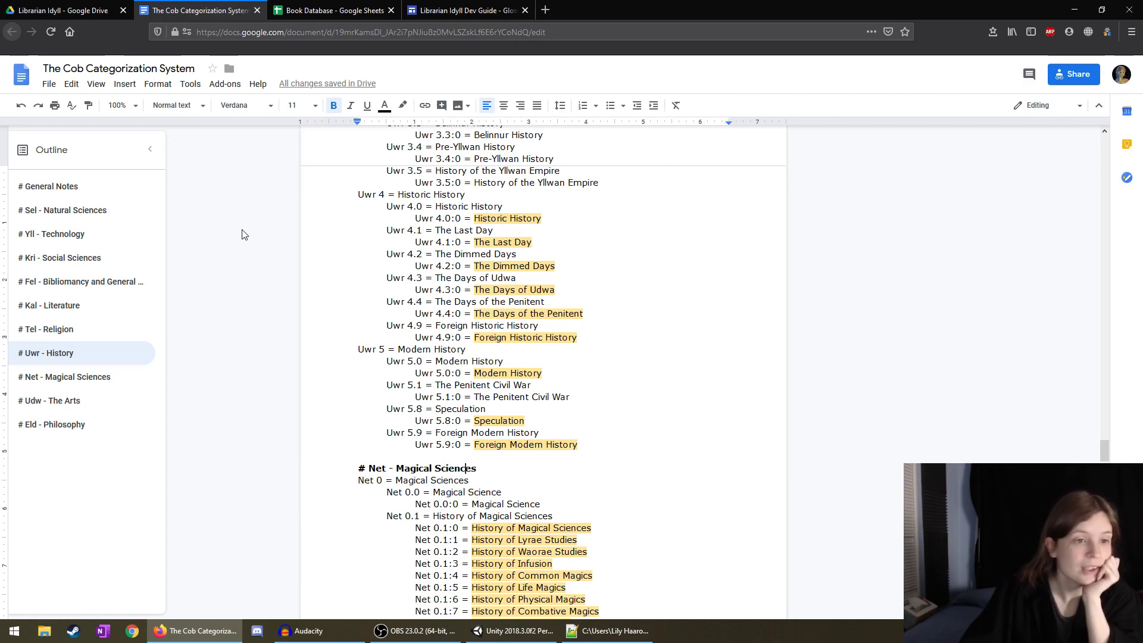
{"action": "scroll", "coordinate": [394, 407], "scroll_direction": "up", "scroll_amount": 5}
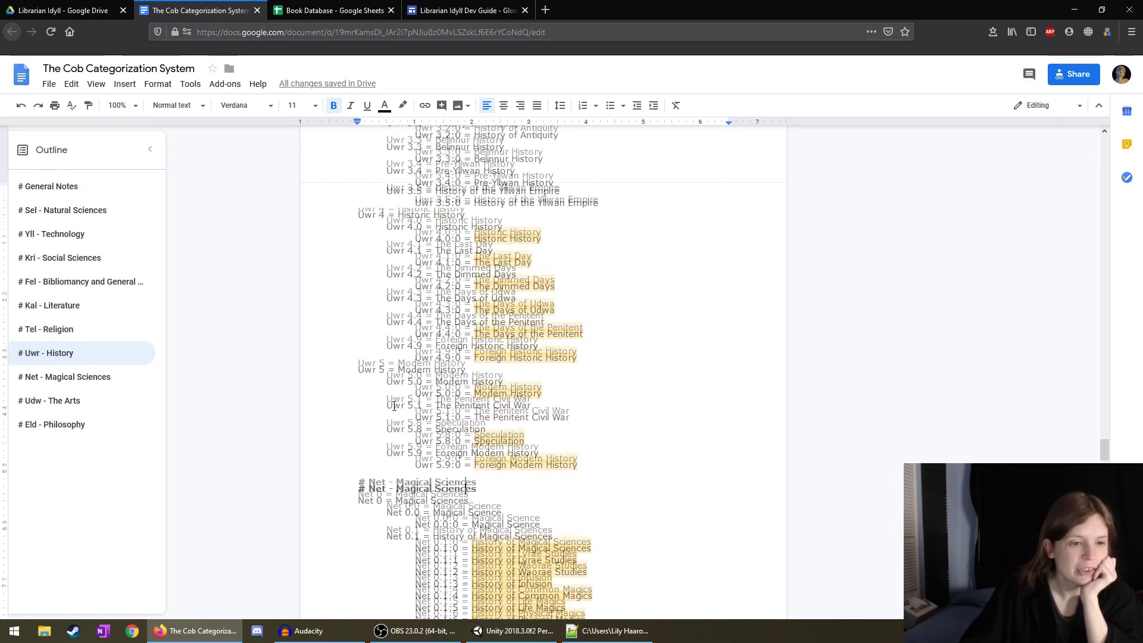
{"action": "scroll", "coordinate": [394, 407], "scroll_direction": "up", "scroll_amount": 5}
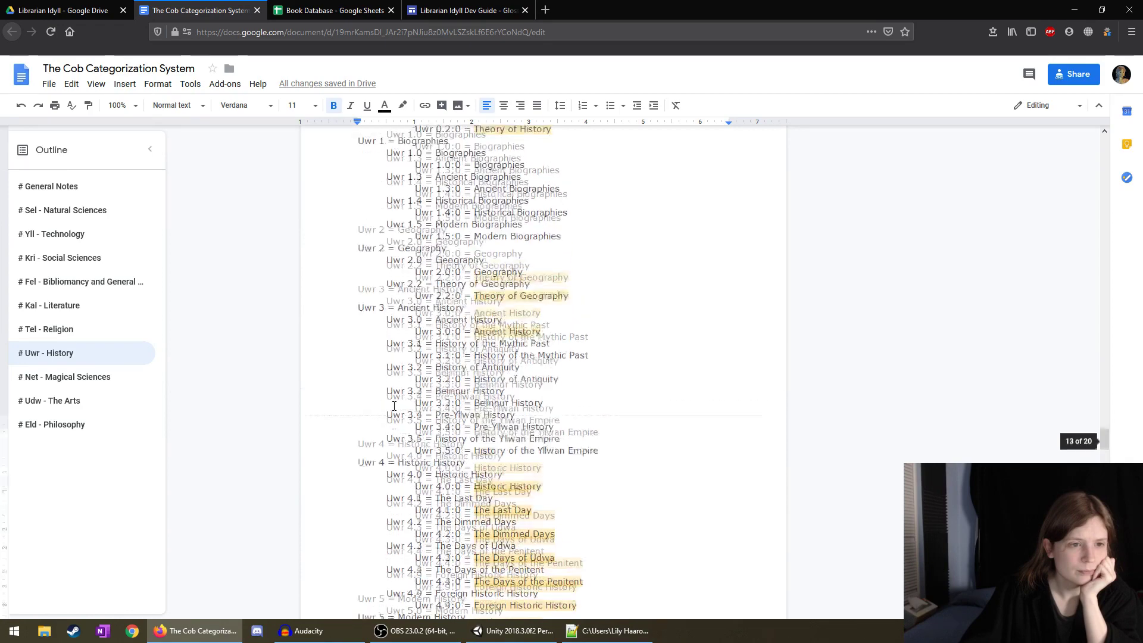
{"action": "scroll", "coordinate": [394, 407], "scroll_direction": "down", "scroll_amount": 3}
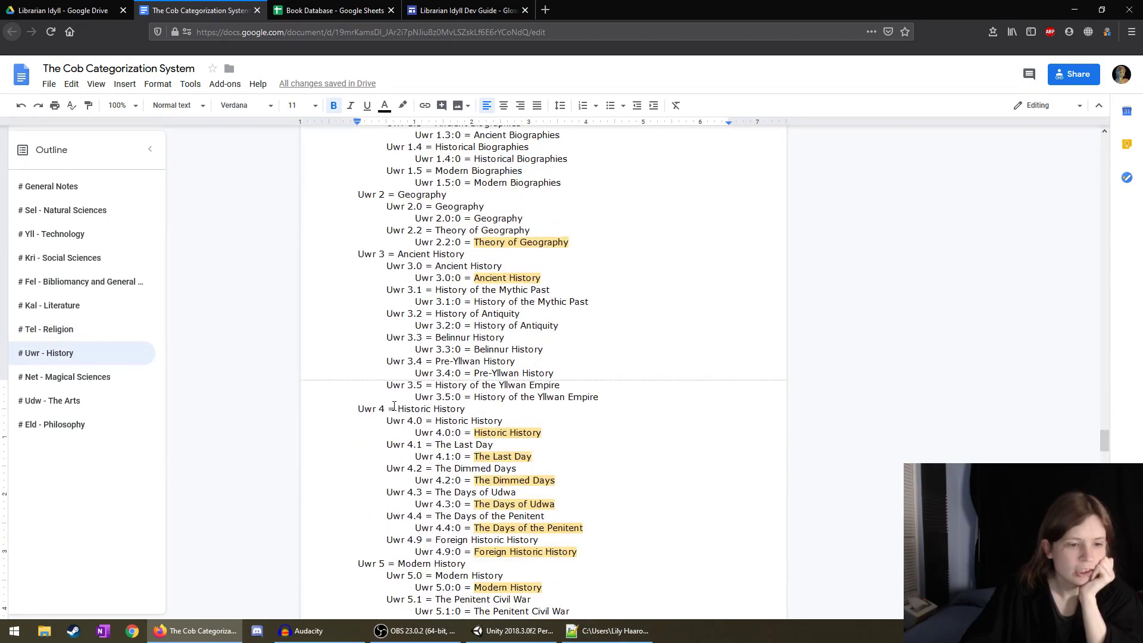
{"action": "scroll", "coordinate": [394, 407], "scroll_direction": "down", "scroll_amount": 2}
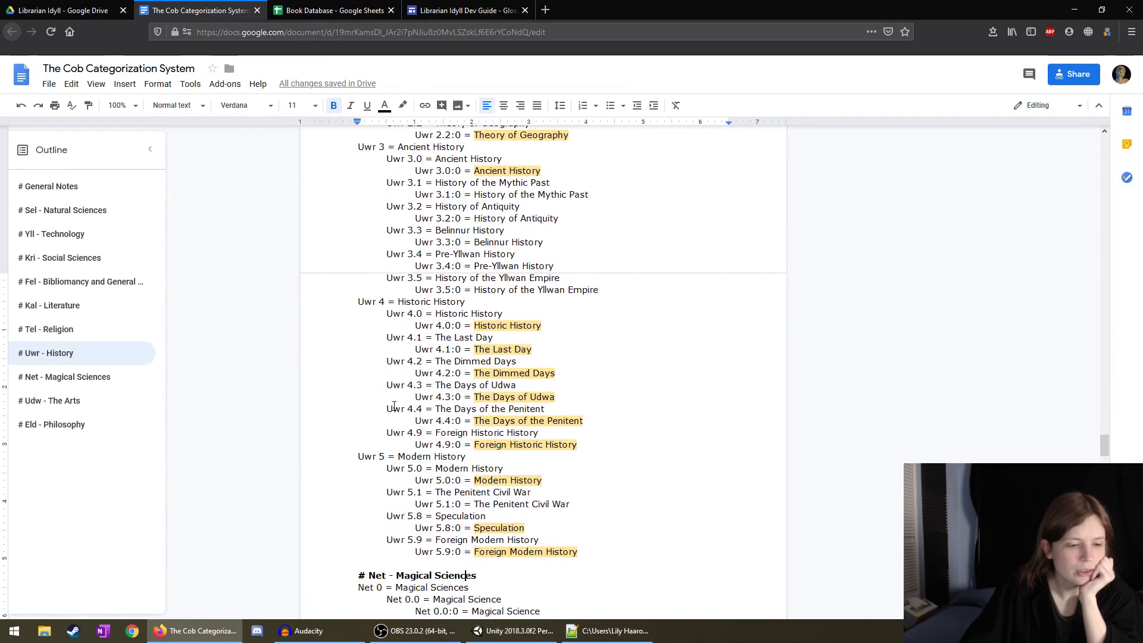
{"action": "scroll", "coordinate": [394, 406], "scroll_direction": "up", "scroll_amount": 3}
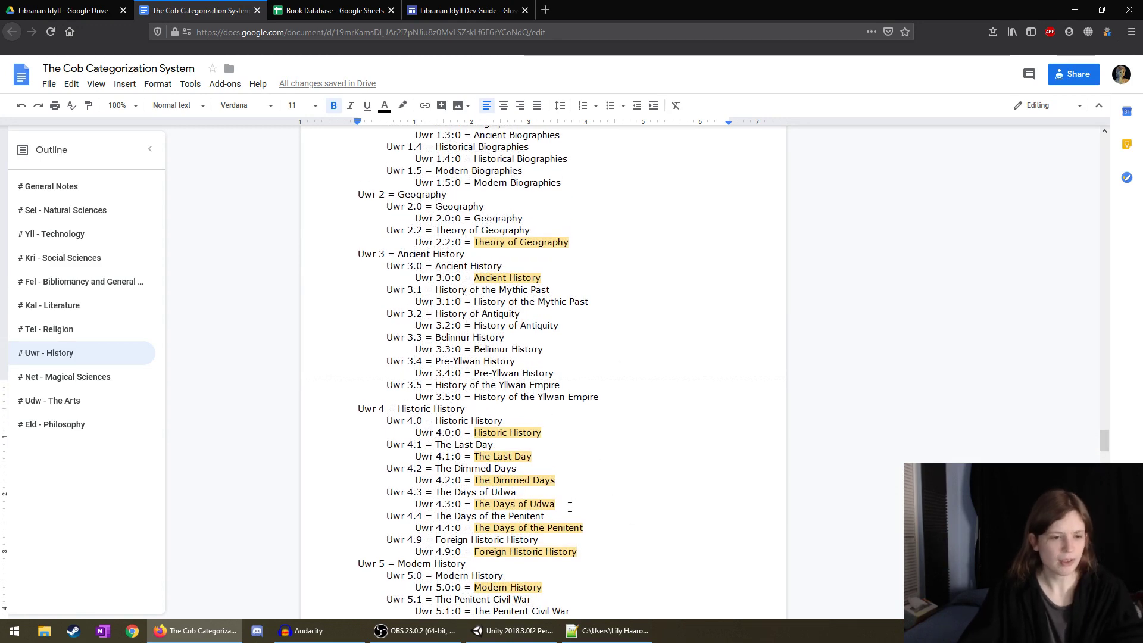
Copy the code Uwr 4.2:0 into the Cob # cell of row 1000 on the Book Database's Publishing sheet.
{"action": "left_click_drag", "start_coordinate": [570, 482], "coordinate": [411, 480]}
{"action": "key", "text": "ctrl+c"}
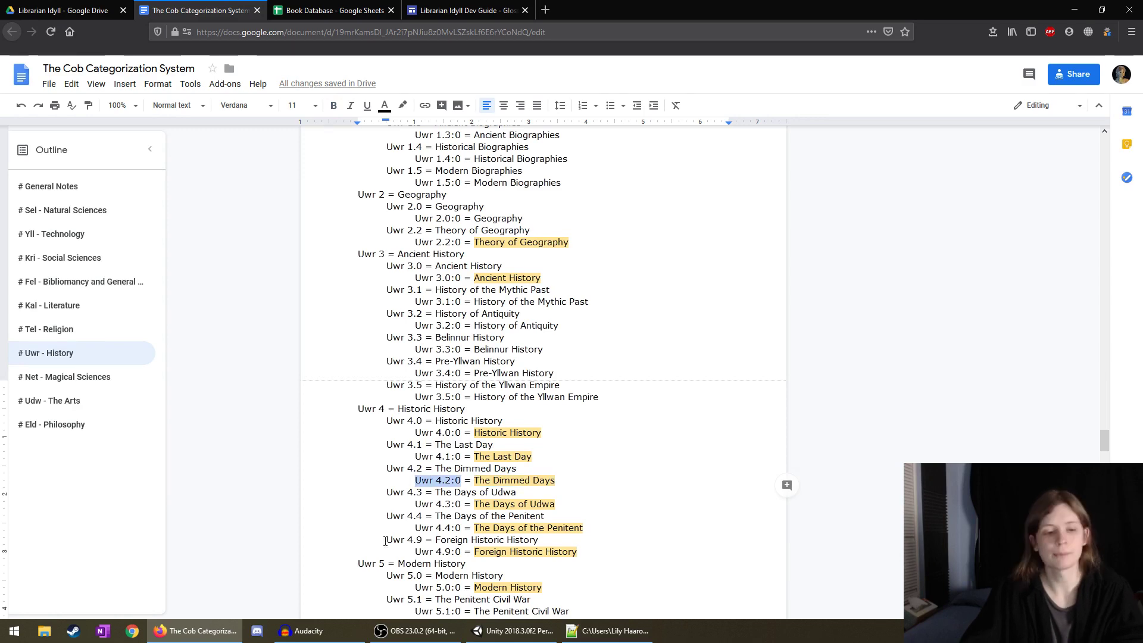
{"action": "left_click", "coordinate": [93, 9]}
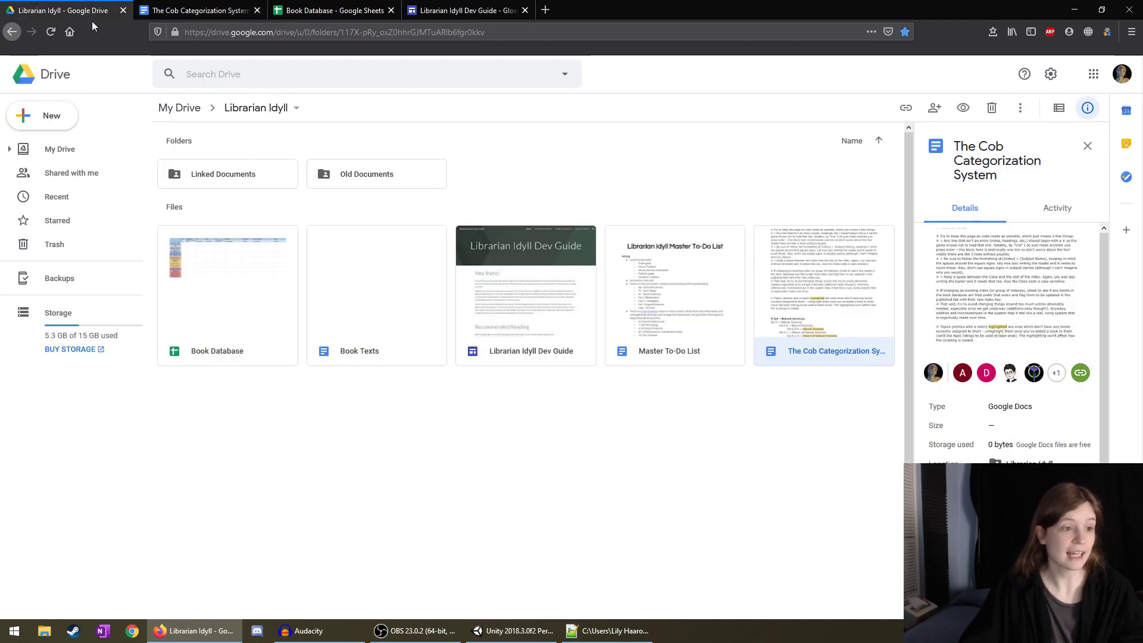
{"action": "left_click", "coordinate": [266, 15]}
{"action": "left_click", "coordinate": [298, 11]}
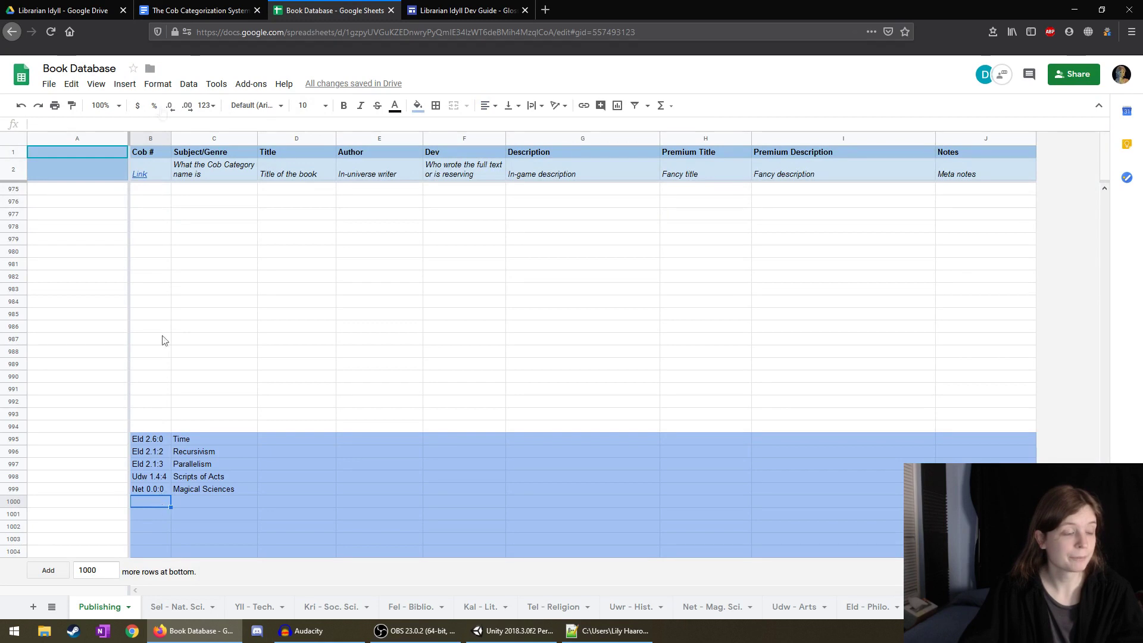
{"action": "key", "text": "ctrl+v"}
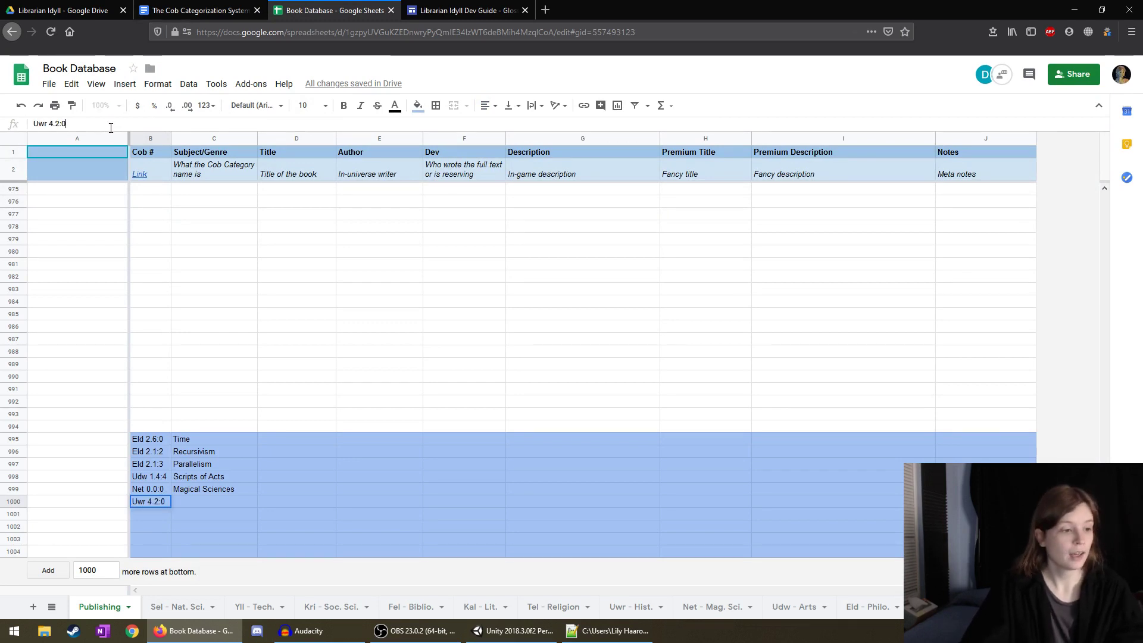
{"action": "key", "text": "Return"}
{"action": "key", "text": "Right"}
{"action": "key", "text": "Up"}
Remove the highlight from The Dimmed Days (Uwr 4.2:0) in the Cob Categorization System document.
{"action": "left_click", "coordinate": [157, 7]}
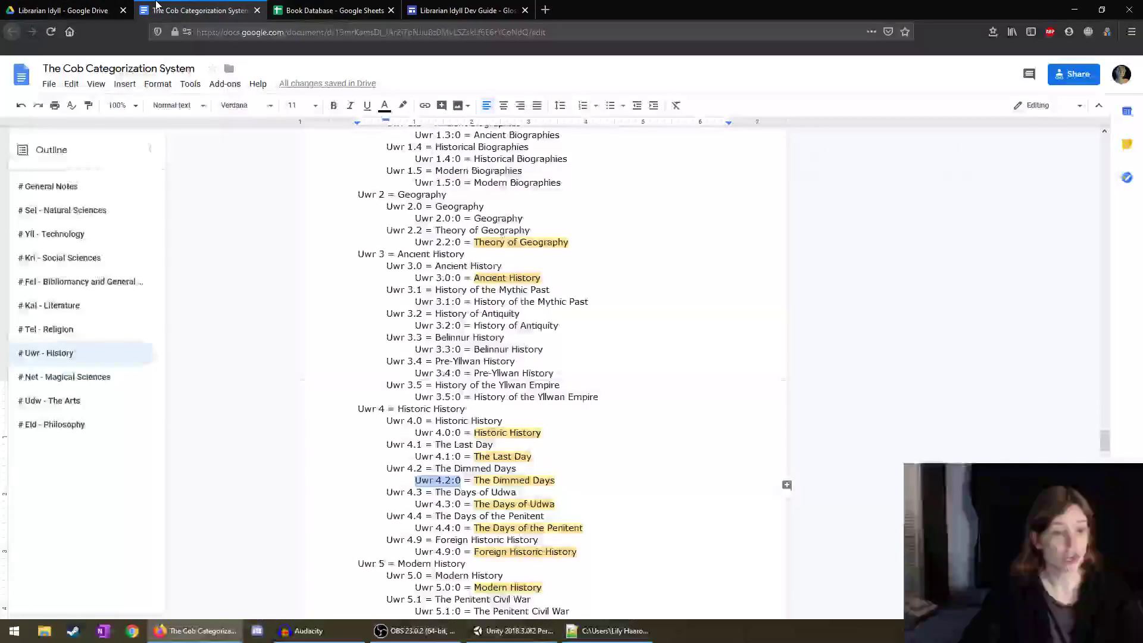
{"action": "left_click_drag", "start_coordinate": [555, 480], "coordinate": [474, 480]}
{"action": "left_click", "coordinate": [403, 105]}
{"action": "left_click", "coordinate": [436, 173]}
Enter The Dimmed Days as the Subject/Genre in row 1000 of the Book Database's Publishing sheet.
{"action": "left_click", "coordinate": [72, 10]}
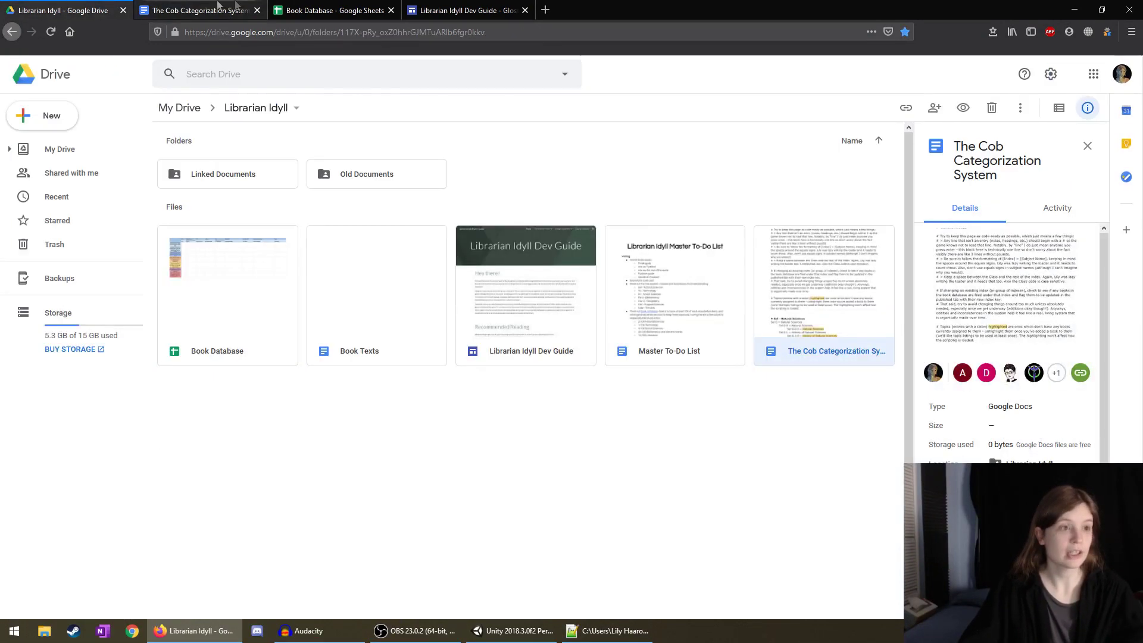
{"action": "left_click", "coordinate": [324, 10]}
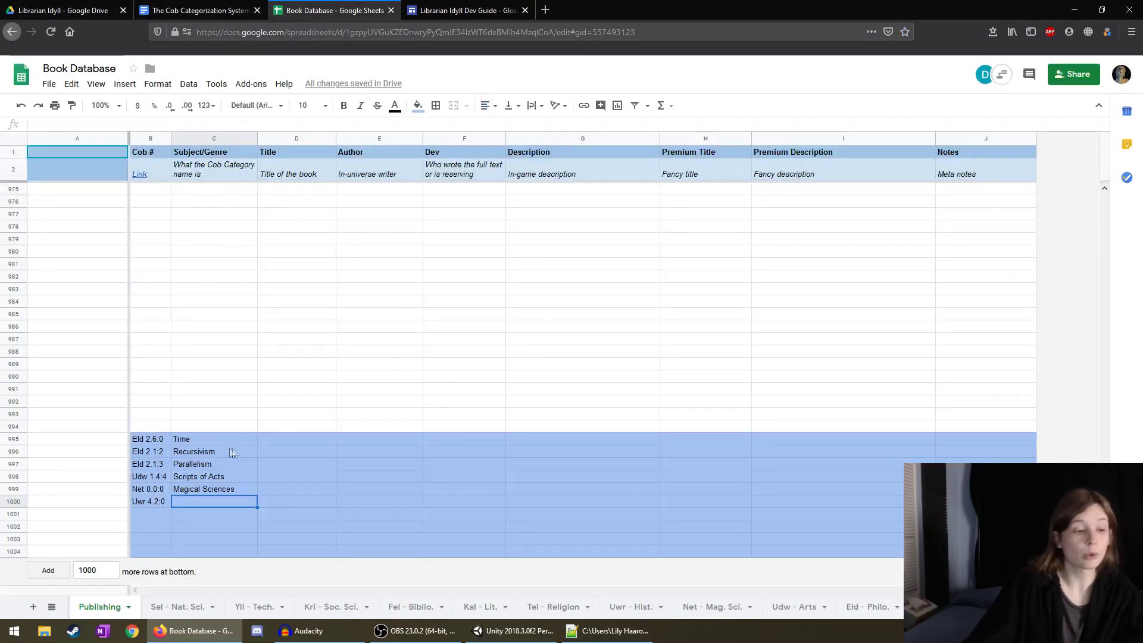
{"action": "type", "text": "The Dimmed"}
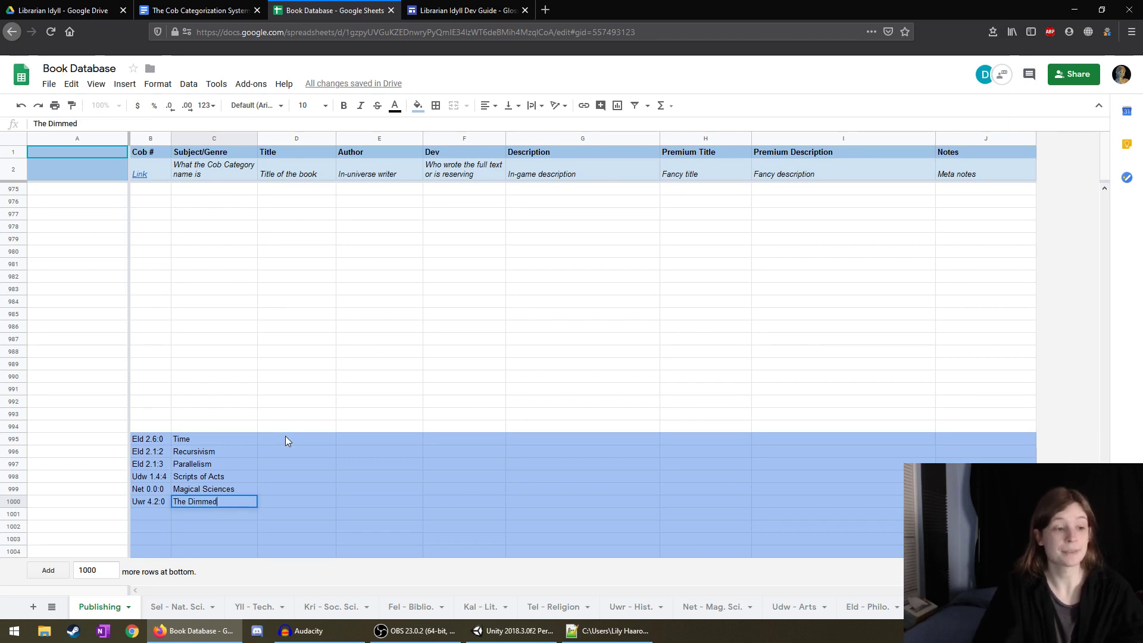
{"action": "type", "text": " Days"}
{"action": "key", "text": "Return"}
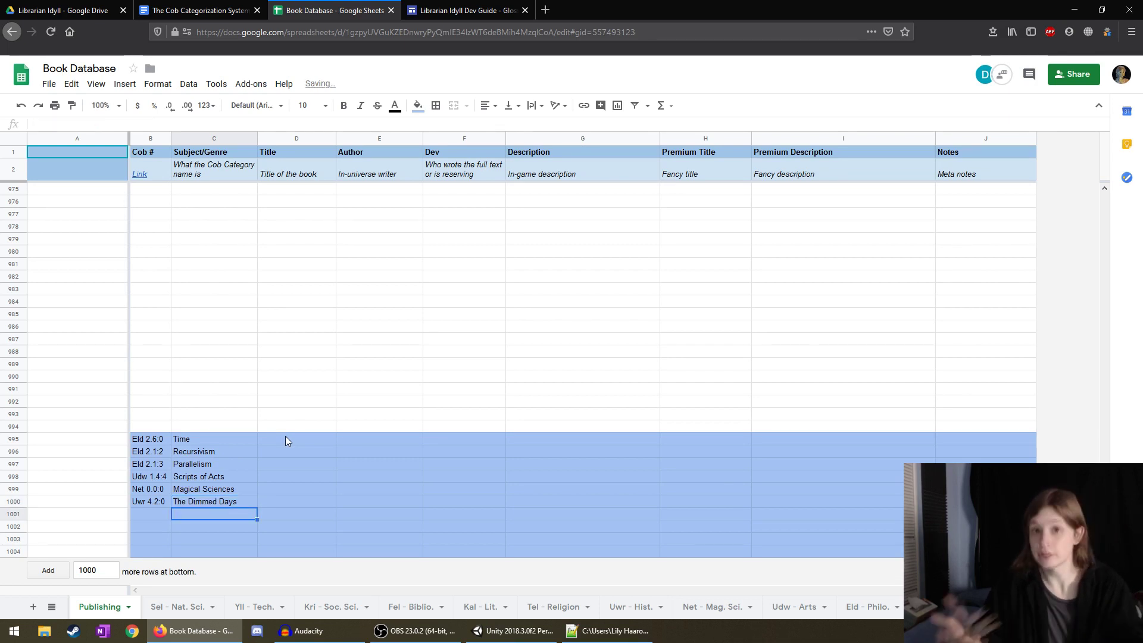
Check the Dimmed Days entry against the Uwr 4 Historic History categories in the Cob Categorization System.
{"action": "left_click", "coordinate": [199, 501]}
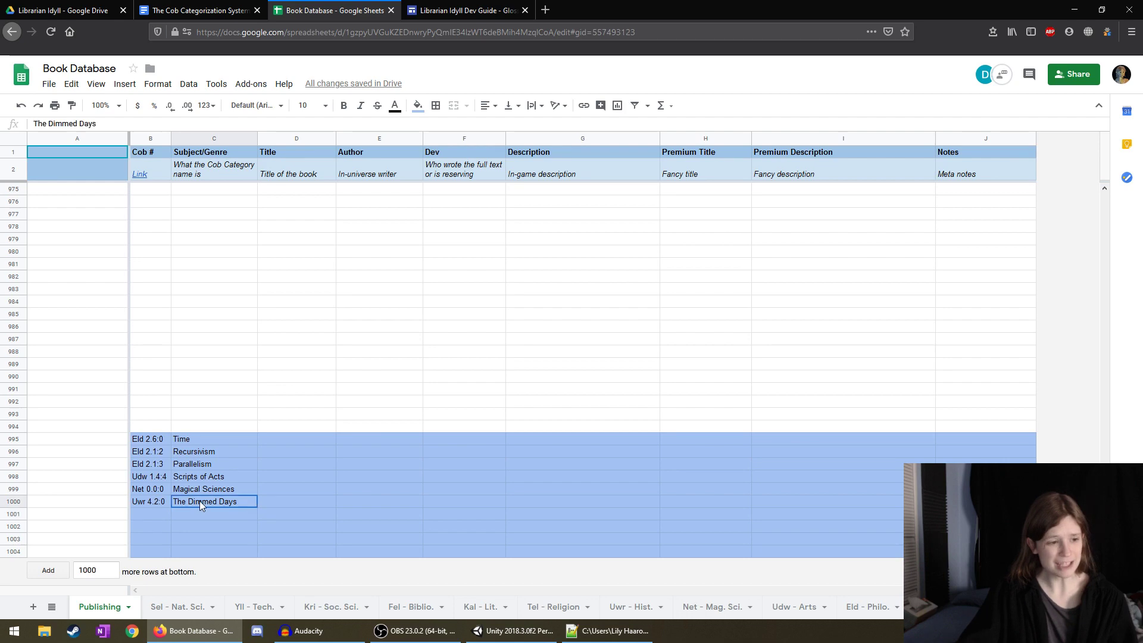
{"action": "left_click", "coordinate": [464, 10]}
{"action": "left_click", "coordinate": [199, 10]}
{"action": "right_click", "coordinate": [545, 437]}
{"action": "left_click", "coordinate": [546, 432]}
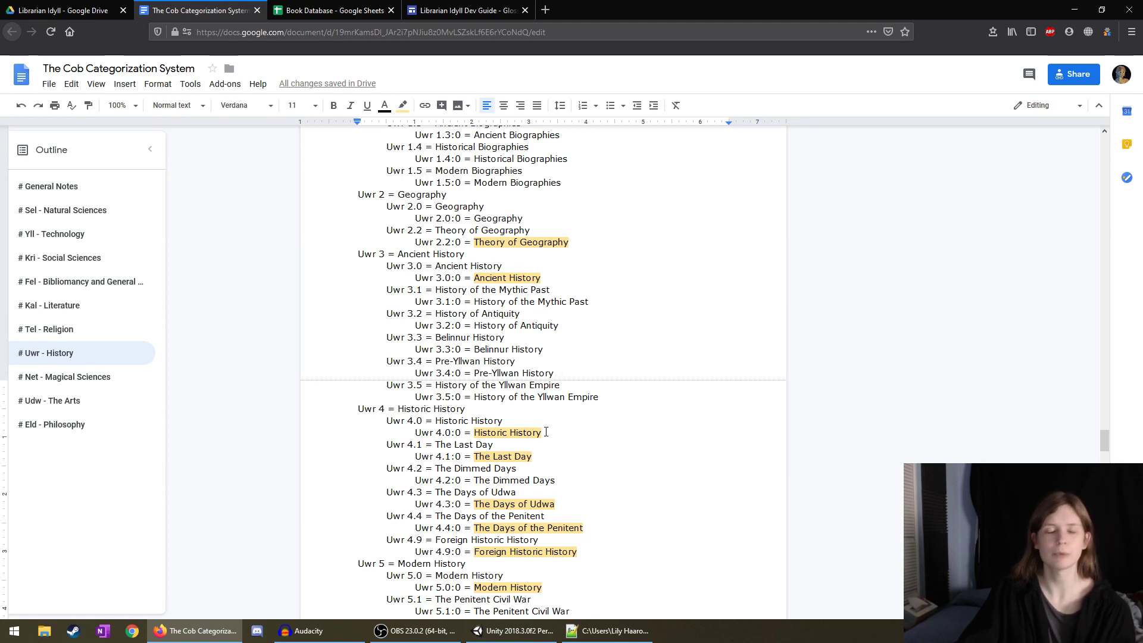
{"action": "left_click", "coordinate": [525, 410]}
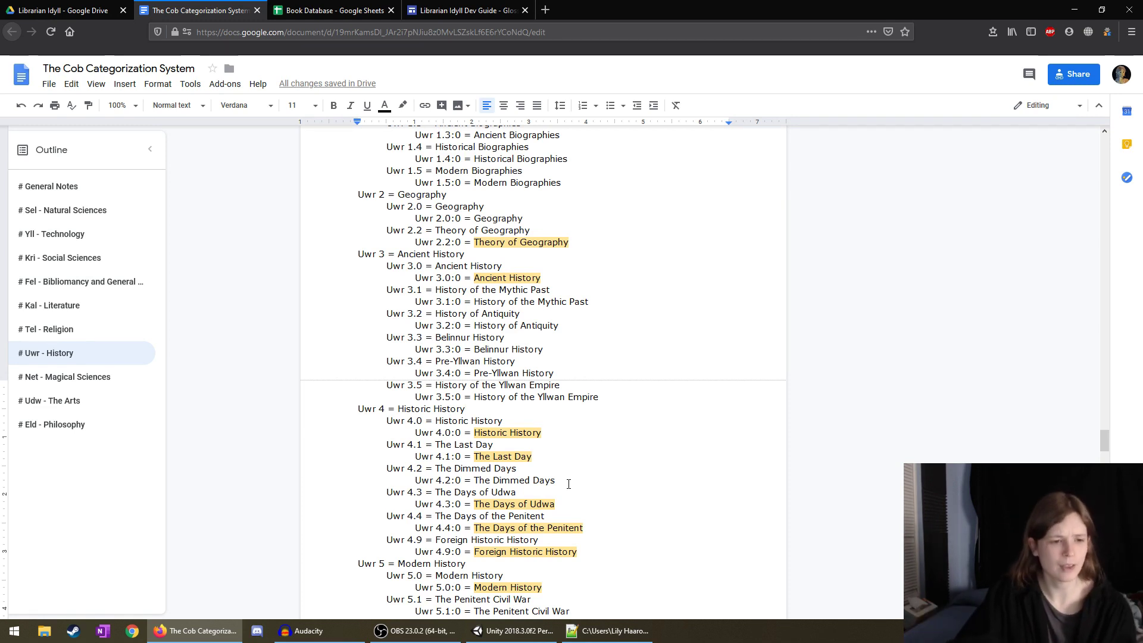
{"action": "right_click", "coordinate": [558, 479]}
{"action": "left_click", "coordinate": [557, 479]}
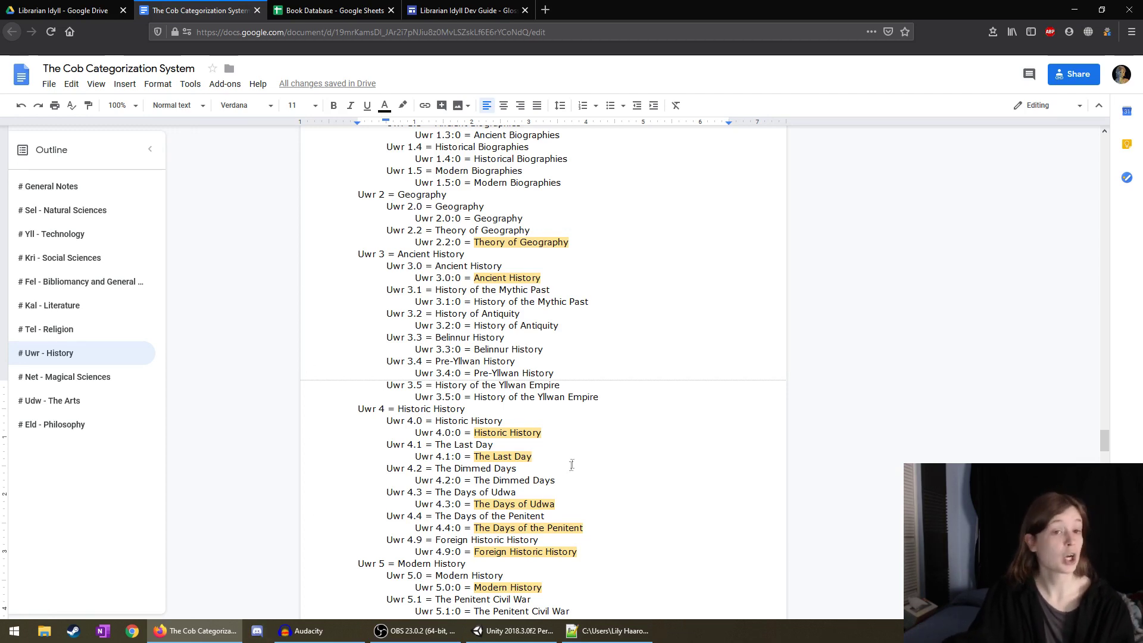
Look through the Tel - Religion section of the Cob Categorization System for an unused category.
{"action": "scroll", "coordinate": [601, 462], "scroll_direction": "up", "scroll_amount": 6}
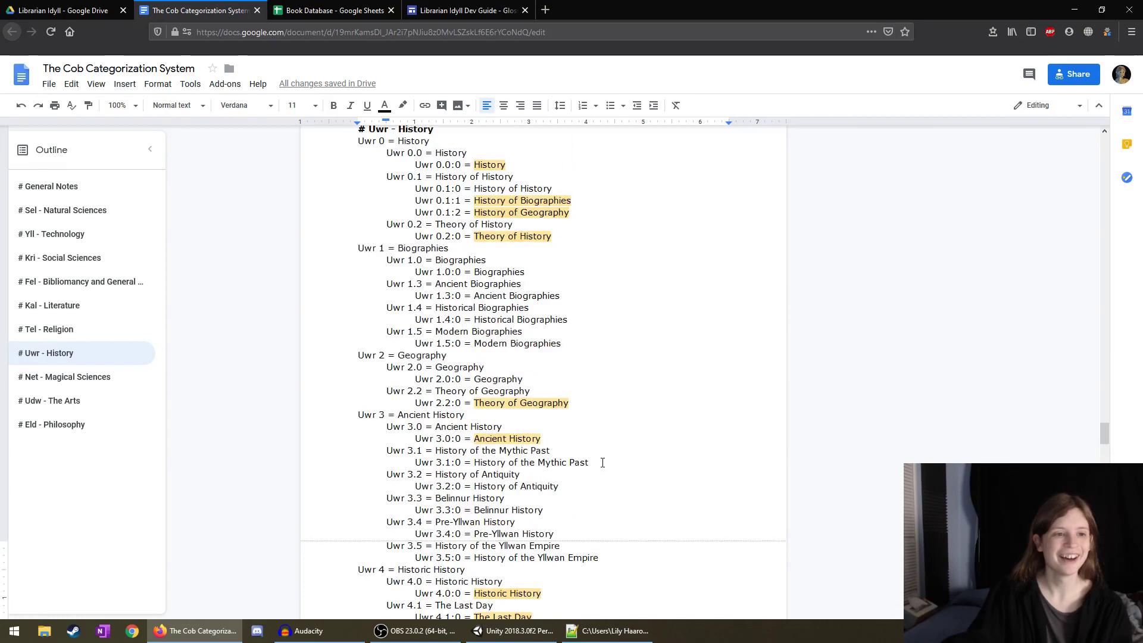
{"action": "left_click", "coordinate": [63, 10]}
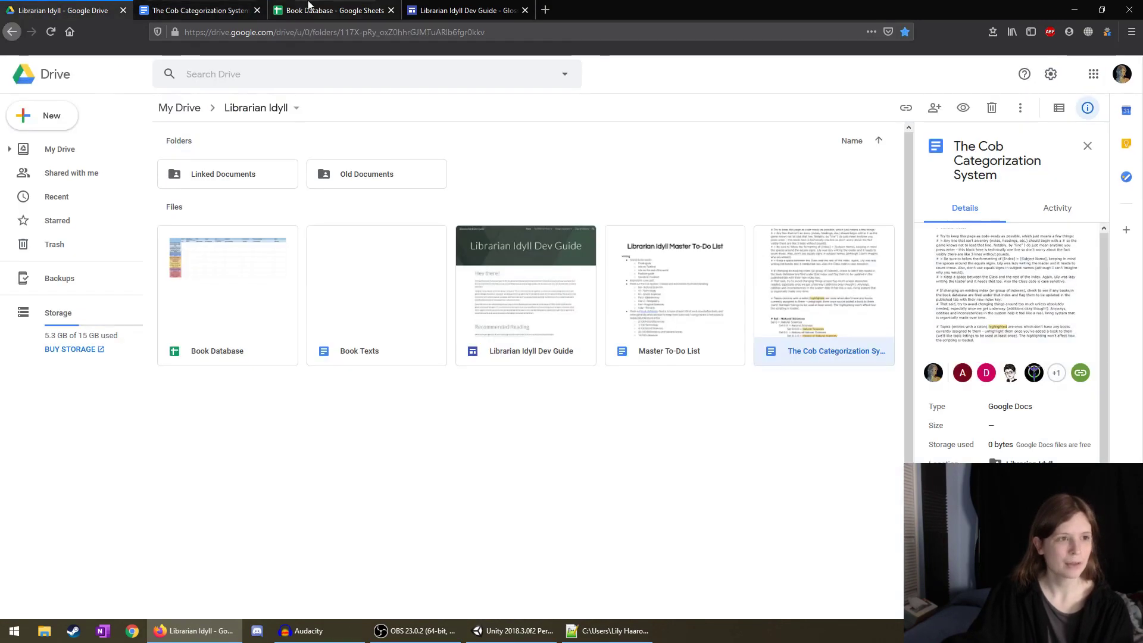
{"action": "left_click", "coordinate": [333, 10]}
{"action": "left_click", "coordinate": [199, 10]}
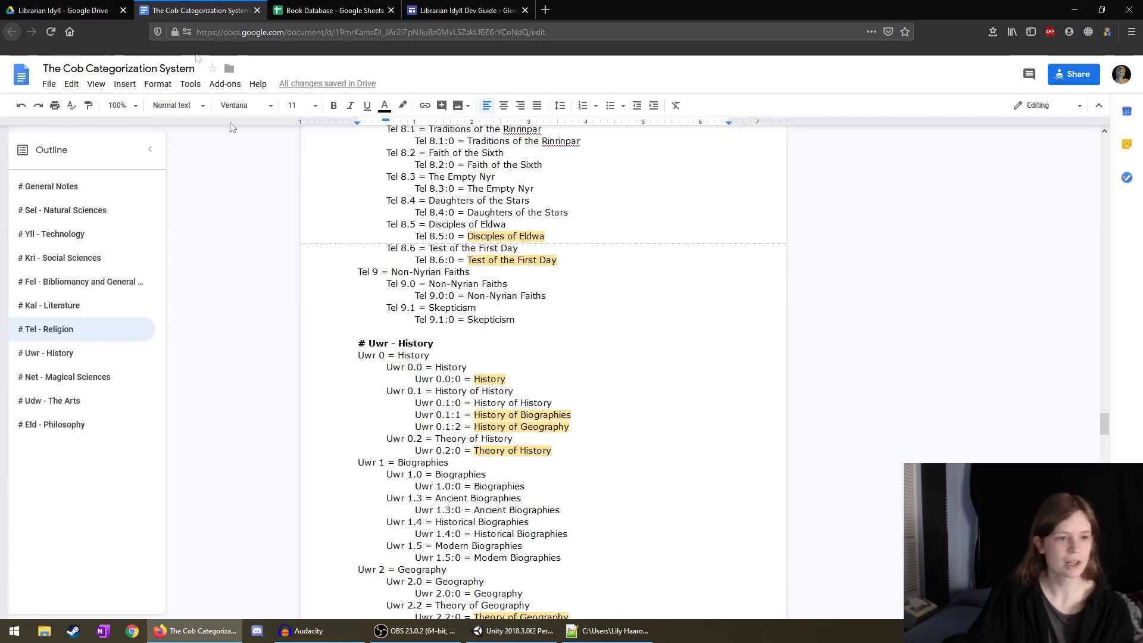
{"action": "scroll", "coordinate": [521, 505], "scroll_direction": "up", "scroll_amount": 2}
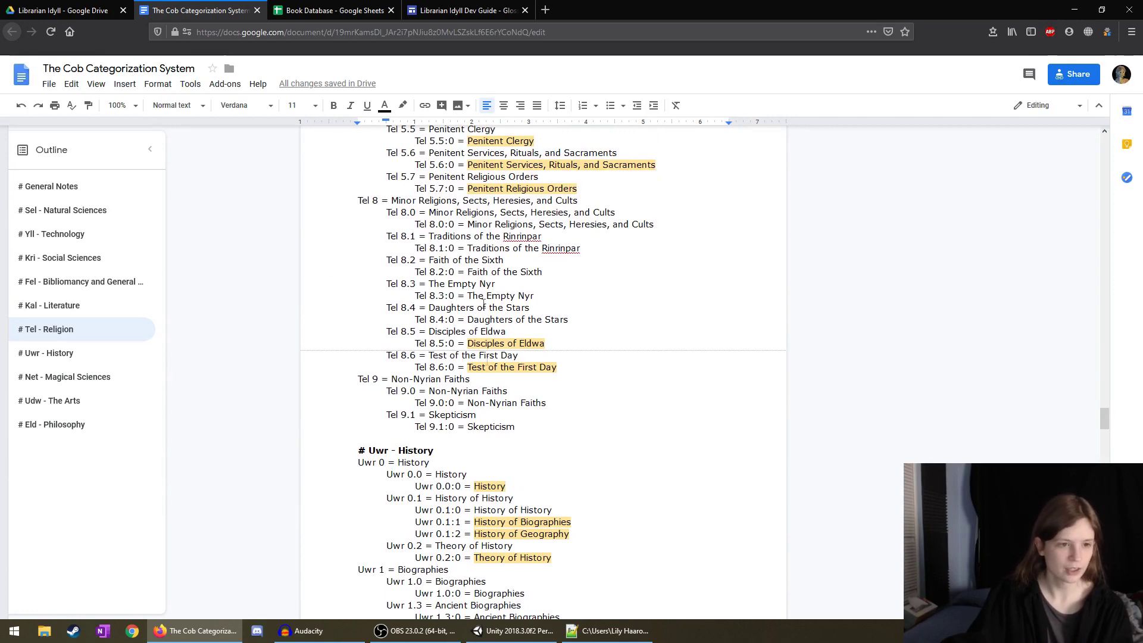
{"action": "scroll", "coordinate": [546, 360], "scroll_direction": "up", "scroll_amount": 3}
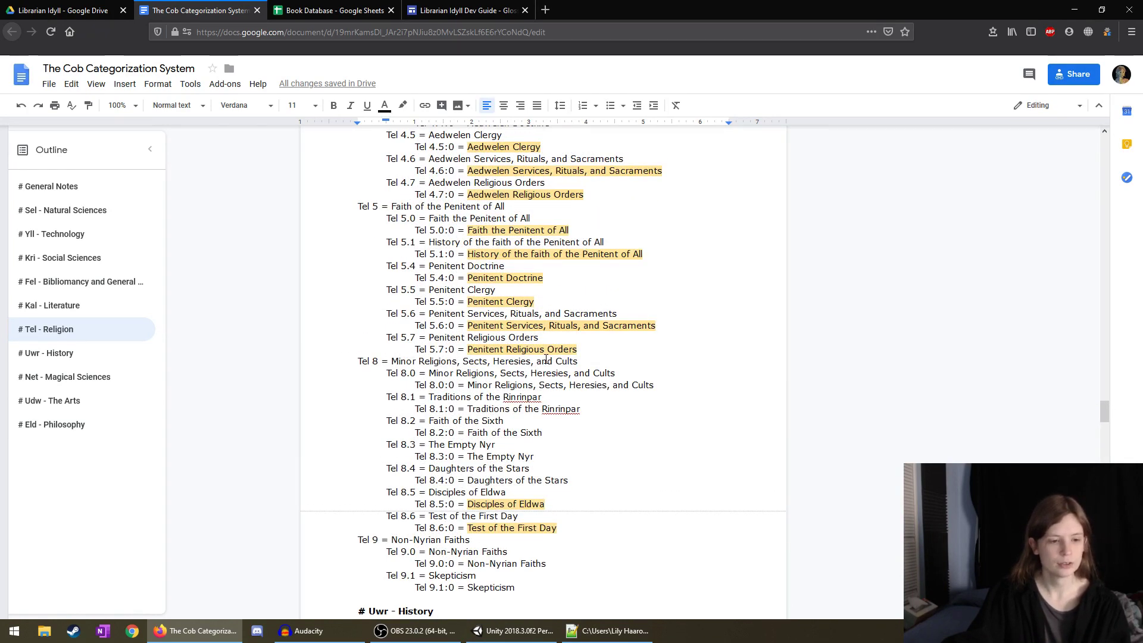
{"action": "scroll", "coordinate": [546, 360], "scroll_direction": "up", "scroll_amount": 2}
{"action": "scroll", "coordinate": [430, 357], "scroll_direction": "down", "scroll_amount": 4}
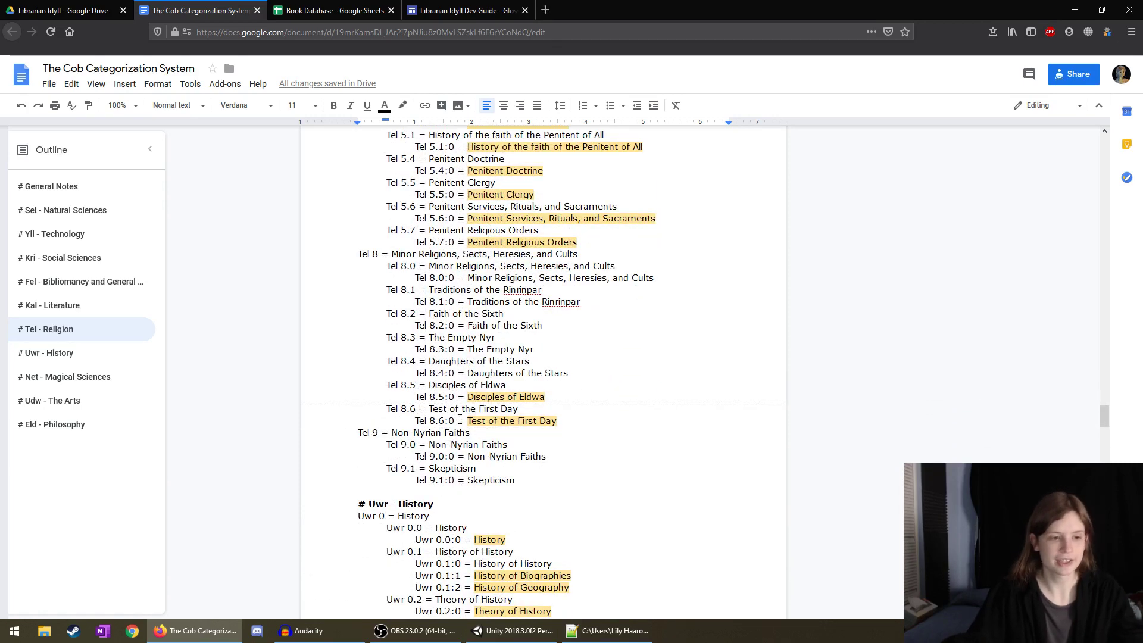
Copy the code Tel 8.6:0 into the Cob # cell of row 1001 on the Book Database's Publishing sheet.
{"action": "left_click_drag", "start_coordinate": [454, 420], "coordinate": [414, 420]}
{"action": "key", "text": "ctrl+c"}
{"action": "left_click", "coordinate": [334, 10]}
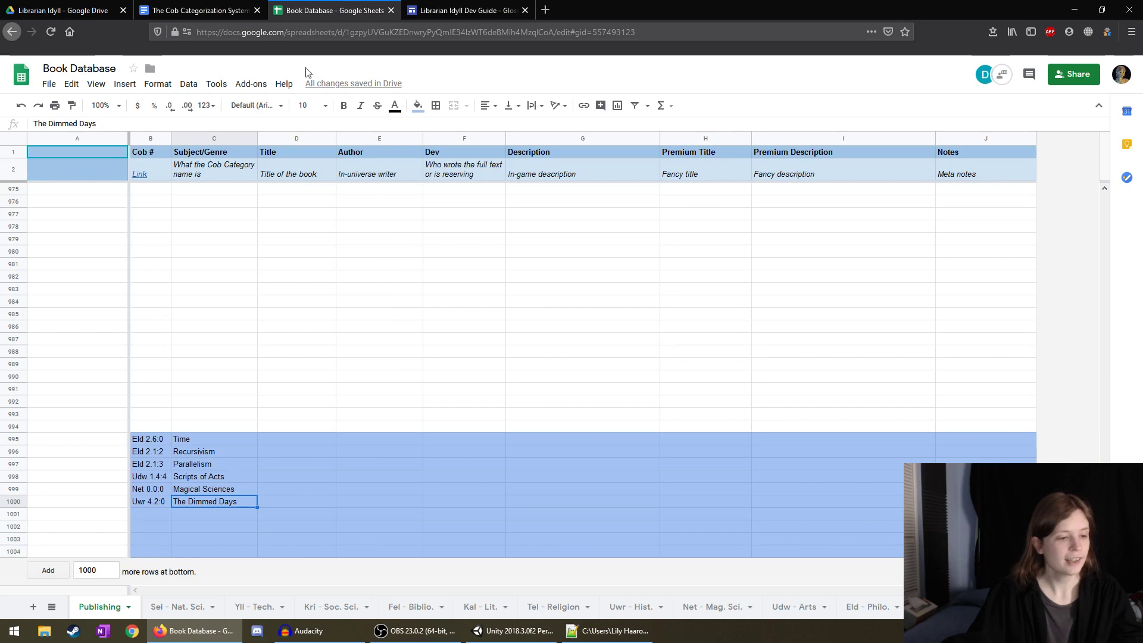
{"action": "left_click", "coordinate": [150, 512]}
{"action": "key", "text": "ctrl+v"}
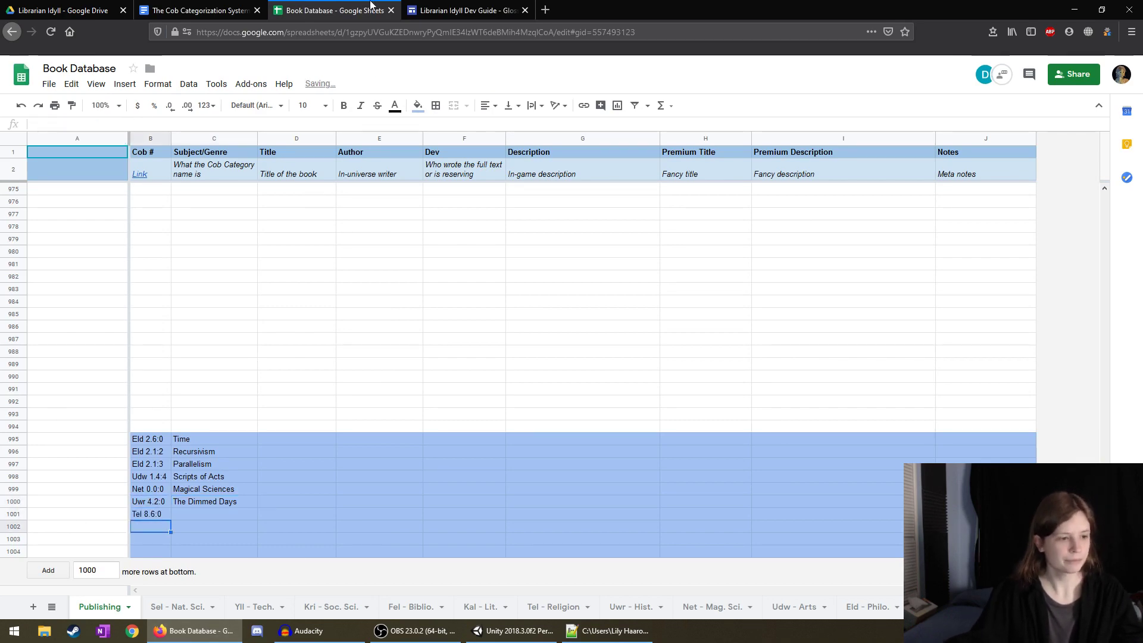
Remove the highlight from Test of the First Day (Tel 8.6:0) in the Cob Categorization System document.
{"action": "key", "text": "ctrl+Tab"}
{"action": "left_click", "coordinate": [266, 8]}
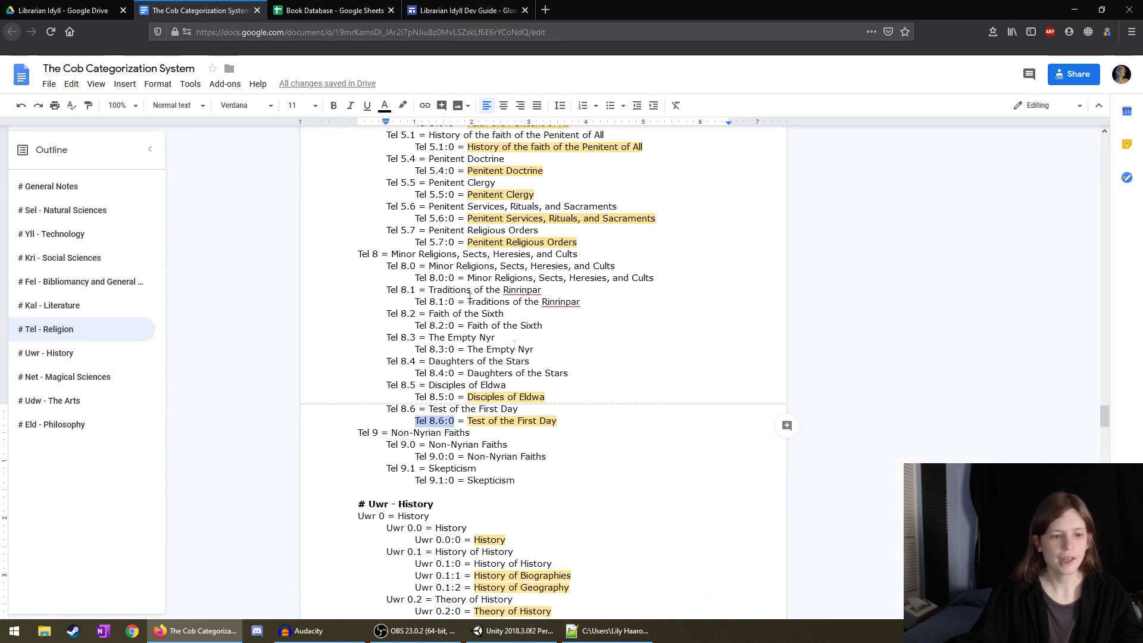
{"action": "left_click_drag", "start_coordinate": [557, 421], "coordinate": [468, 420]}
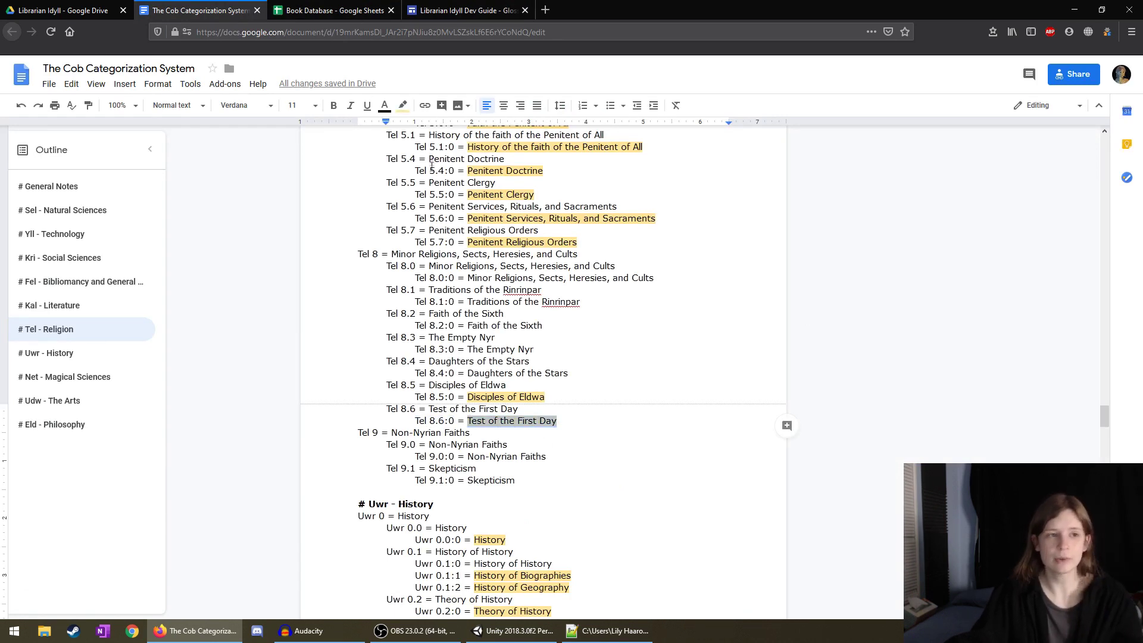
{"action": "left_click", "coordinate": [404, 116]}
{"action": "left_click", "coordinate": [419, 126]}
{"action": "left_click", "coordinate": [502, 337]}
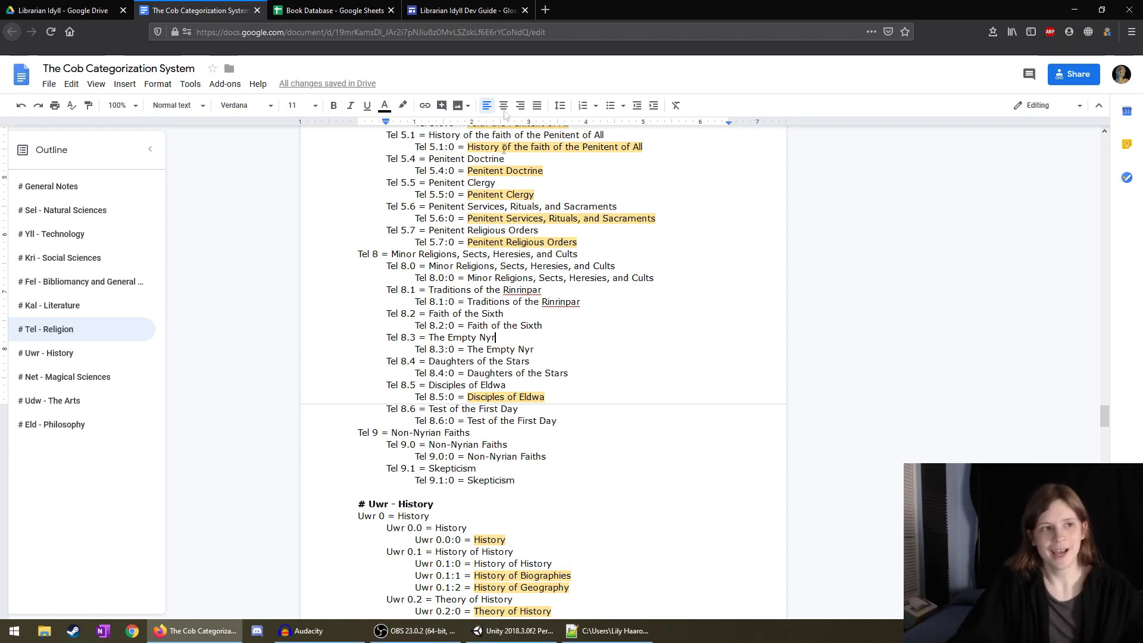
Enter Test of the Day as the Subject/Genre in row 1001 of the Publishing sheet and switch to the Dev Guide glossary.
{"action": "left_click", "coordinate": [330, 7]}
{"action": "left_click", "coordinate": [198, 512]}
{"action": "type", "text": "Test of"}
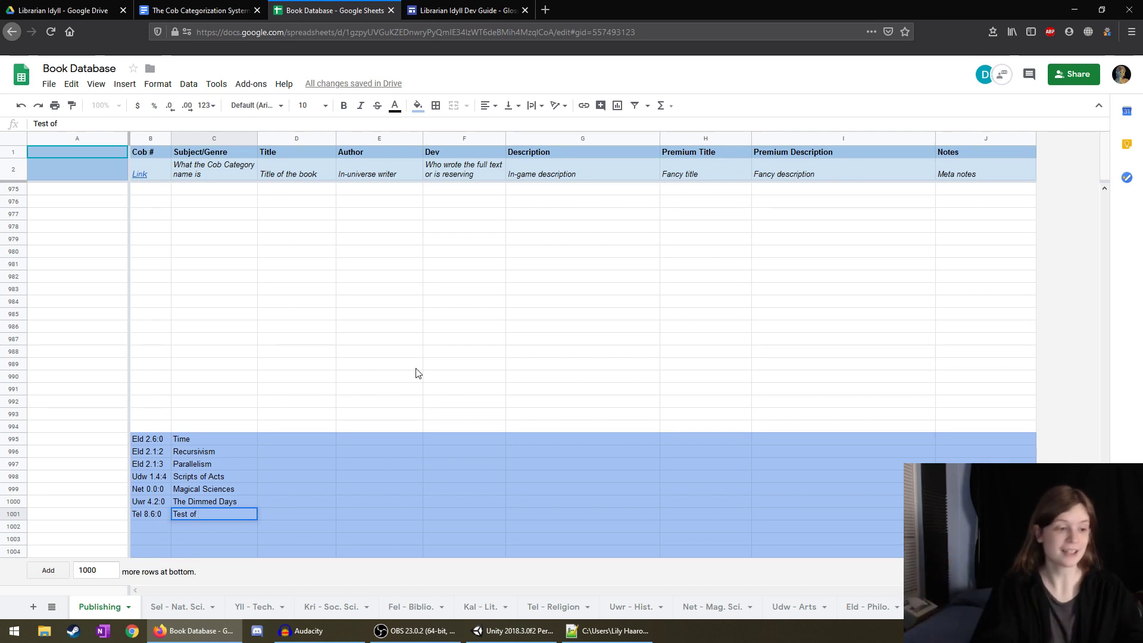
{"action": "type", "text": "the"}
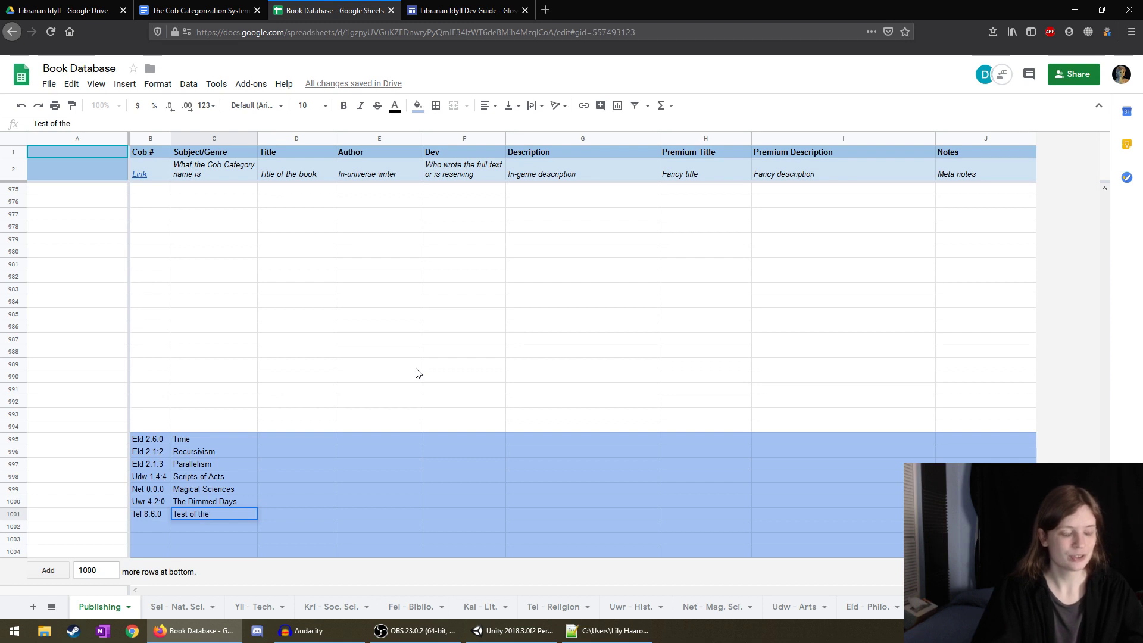
{"action": "type", "text": " Day"}
{"action": "key", "text": "Return"}
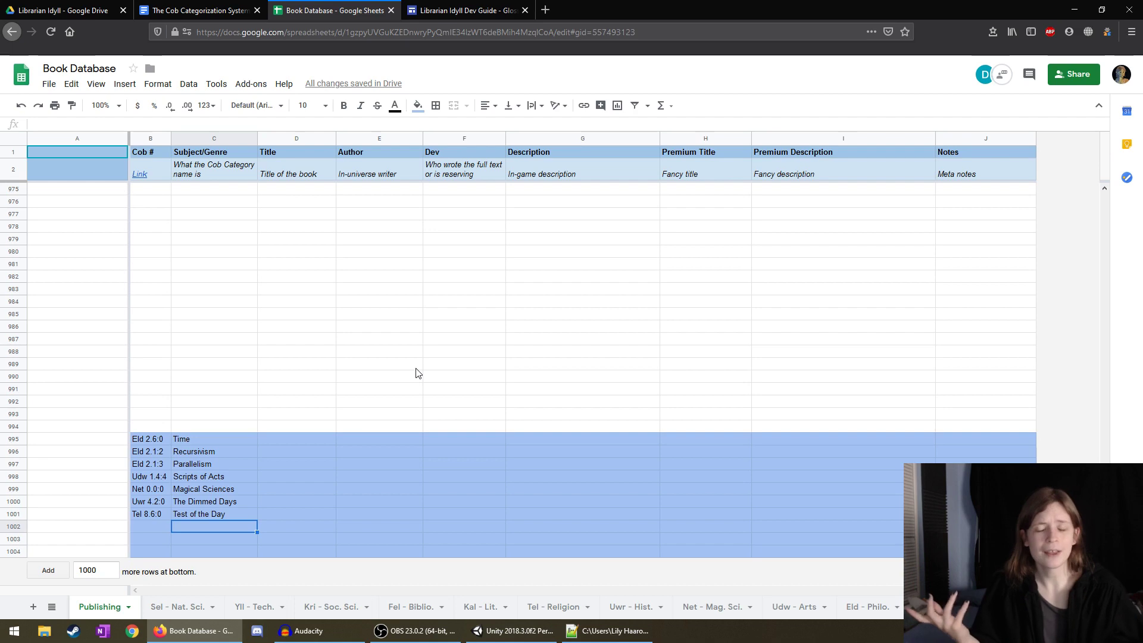
{"action": "left_click", "coordinate": [437, 17]}
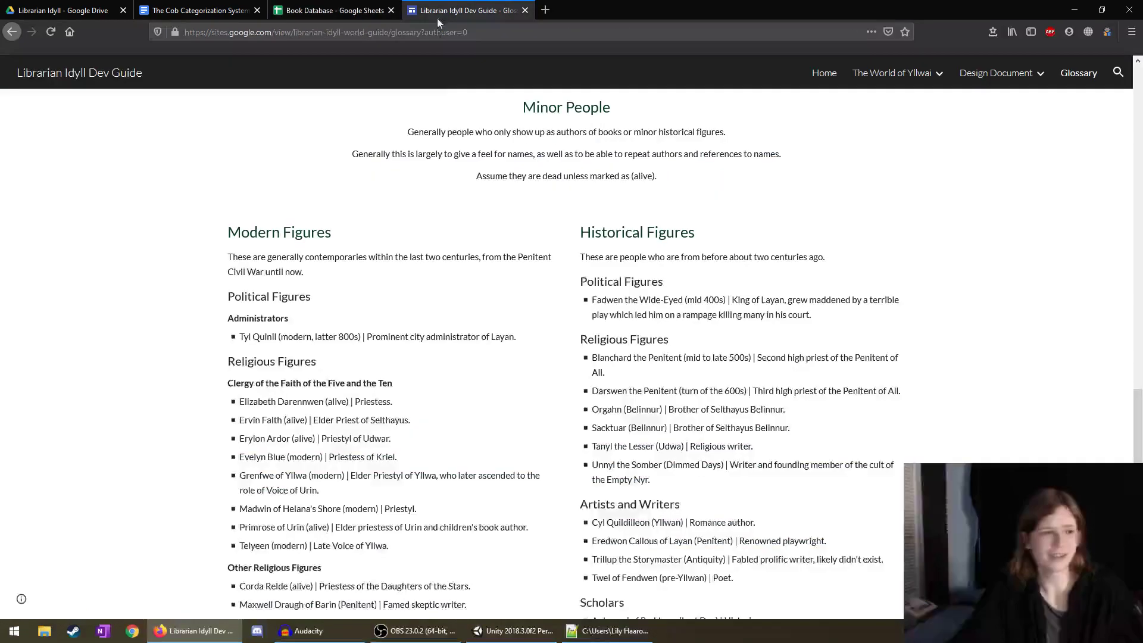
Look through the Tel - Religion and Kal - Literature sections of the Cob Categorization System document for an unused category.
{"action": "left_click", "coordinate": [143, 6]}
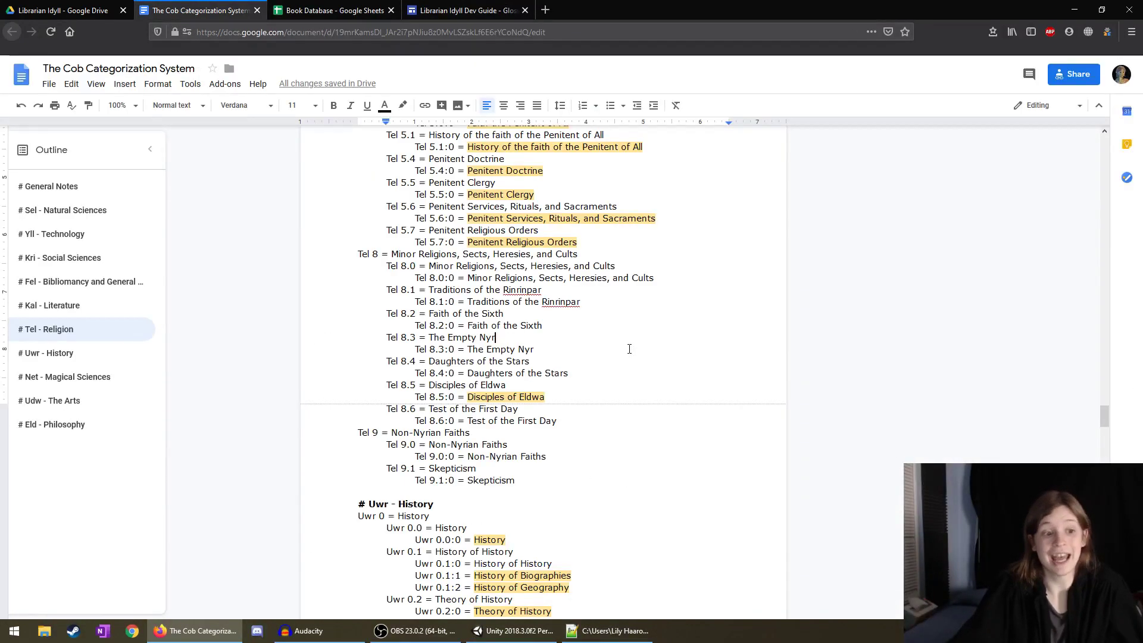
{"action": "scroll", "coordinate": [607, 364], "scroll_direction": "up", "scroll_amount": 3}
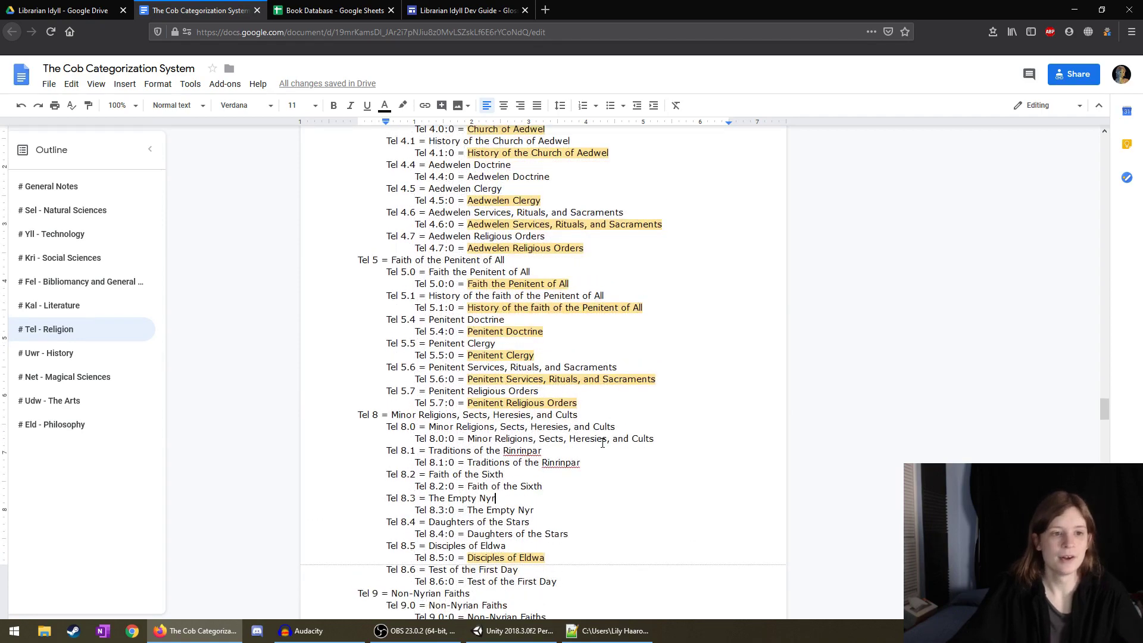
{"action": "scroll", "coordinate": [602, 444], "scroll_direction": "up", "scroll_amount": 4}
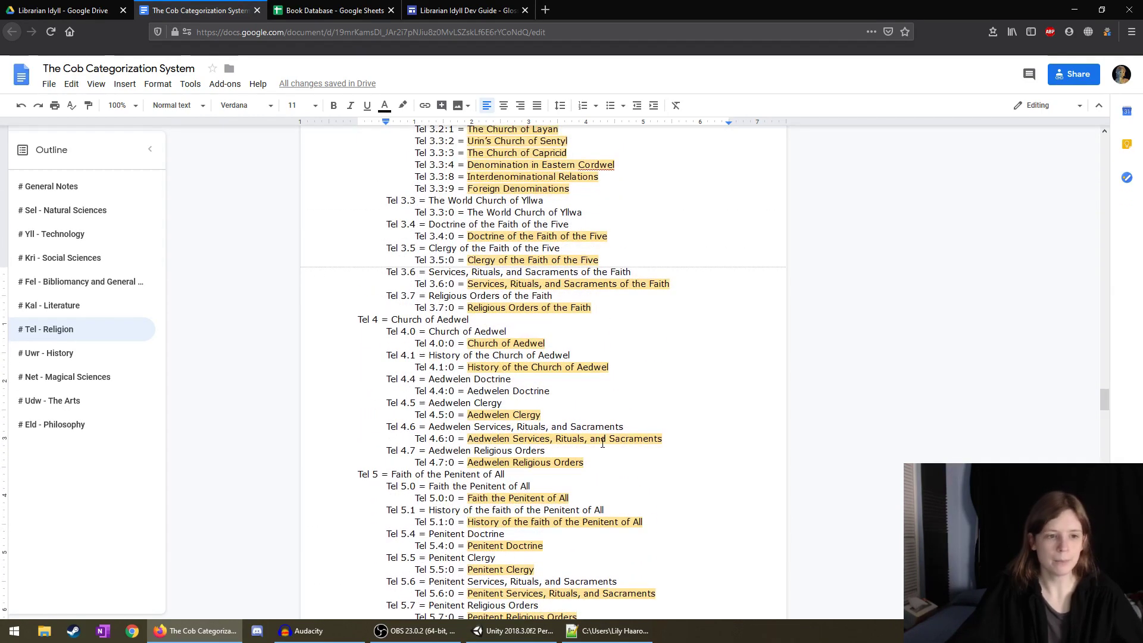
{"action": "scroll", "coordinate": [602, 438], "scroll_direction": "up", "scroll_amount": 4}
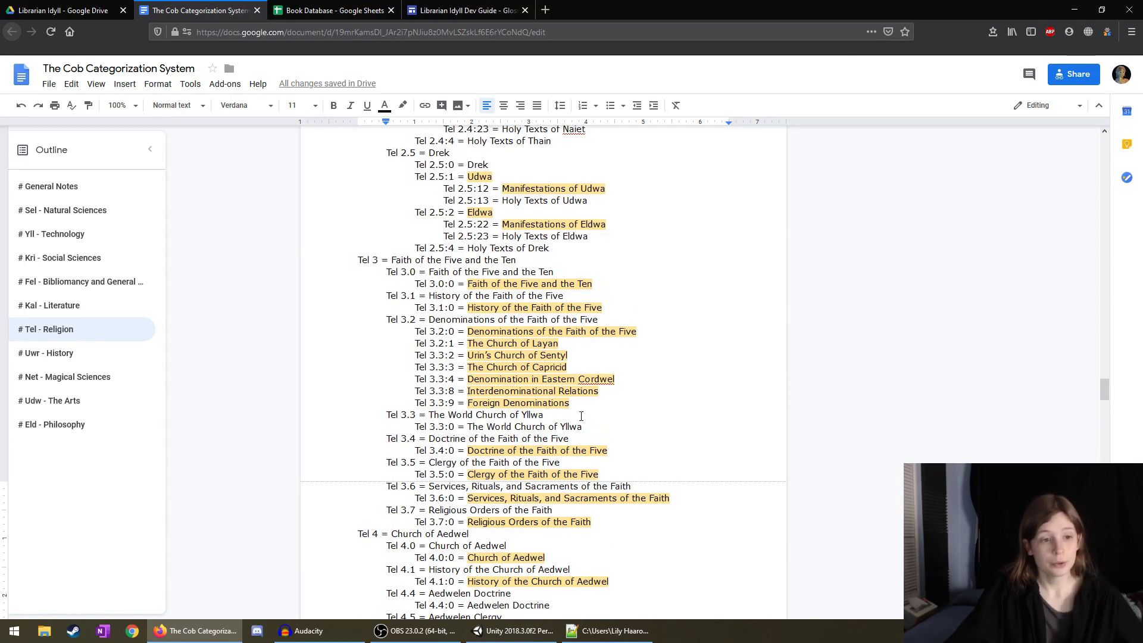
{"action": "scroll", "coordinate": [581, 415], "scroll_direction": "up", "scroll_amount": 12}
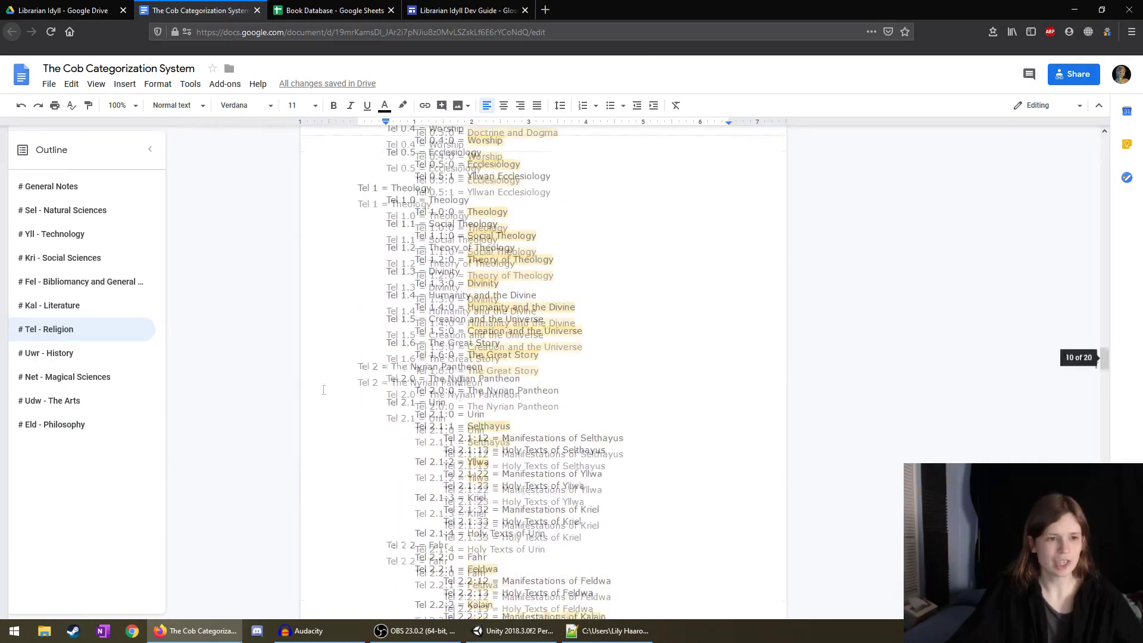
{"action": "scroll", "coordinate": [548, 377], "scroll_direction": "down", "scroll_amount": 15}
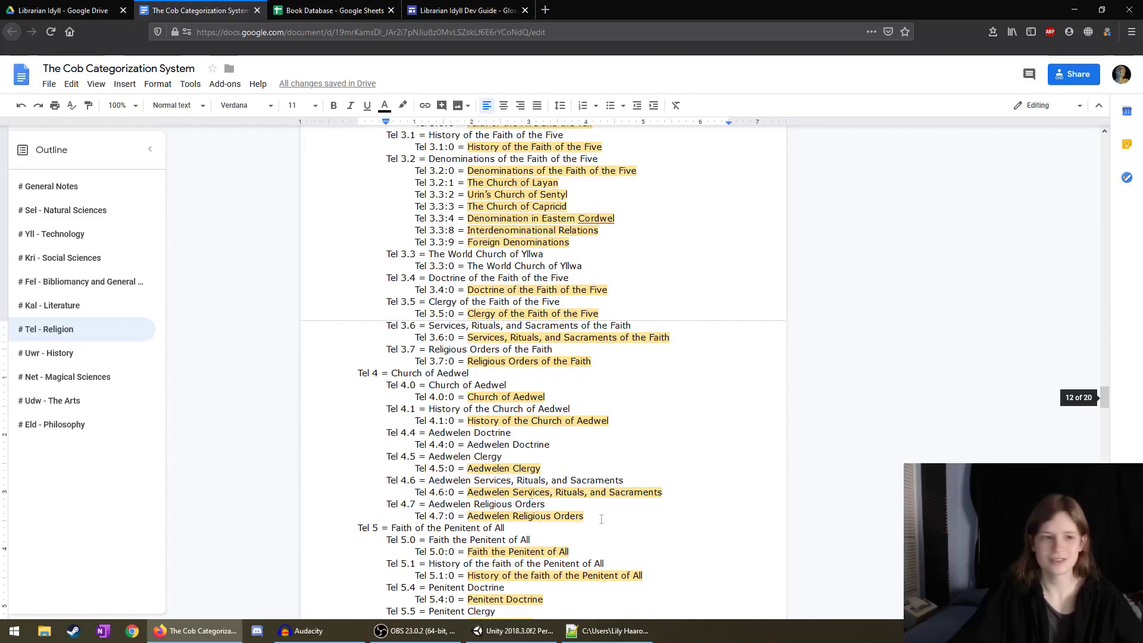
{"action": "scroll", "coordinate": [601, 518], "scroll_direction": "up", "scroll_amount": 10}
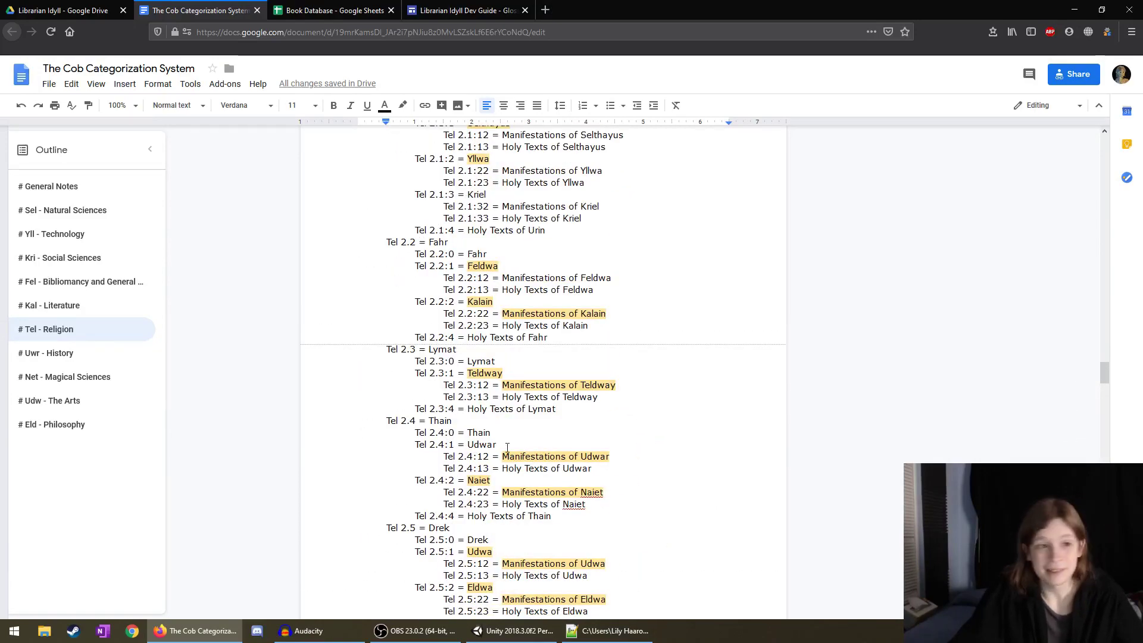
{"action": "scroll", "coordinate": [507, 447], "scroll_direction": "up", "scroll_amount": 9}
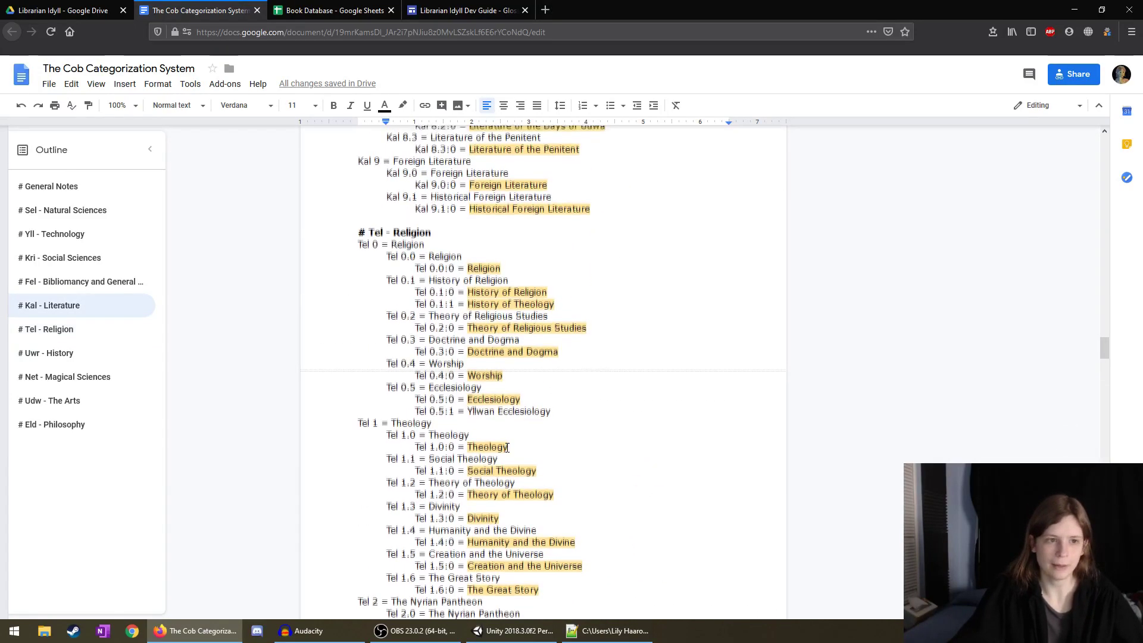
{"action": "scroll", "coordinate": [507, 447], "scroll_direction": "up", "scroll_amount": 4}
{"action": "scroll", "coordinate": [507, 448], "scroll_direction": "up", "scroll_amount": 4}
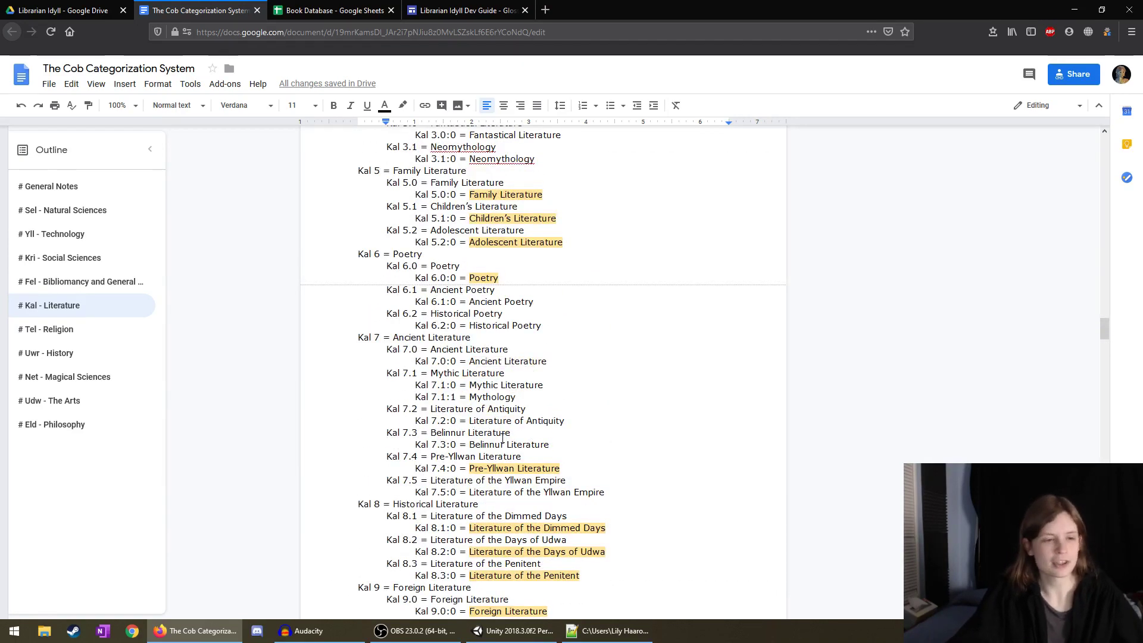
{"action": "scroll", "coordinate": [505, 439], "scroll_direction": "up", "scroll_amount": 2}
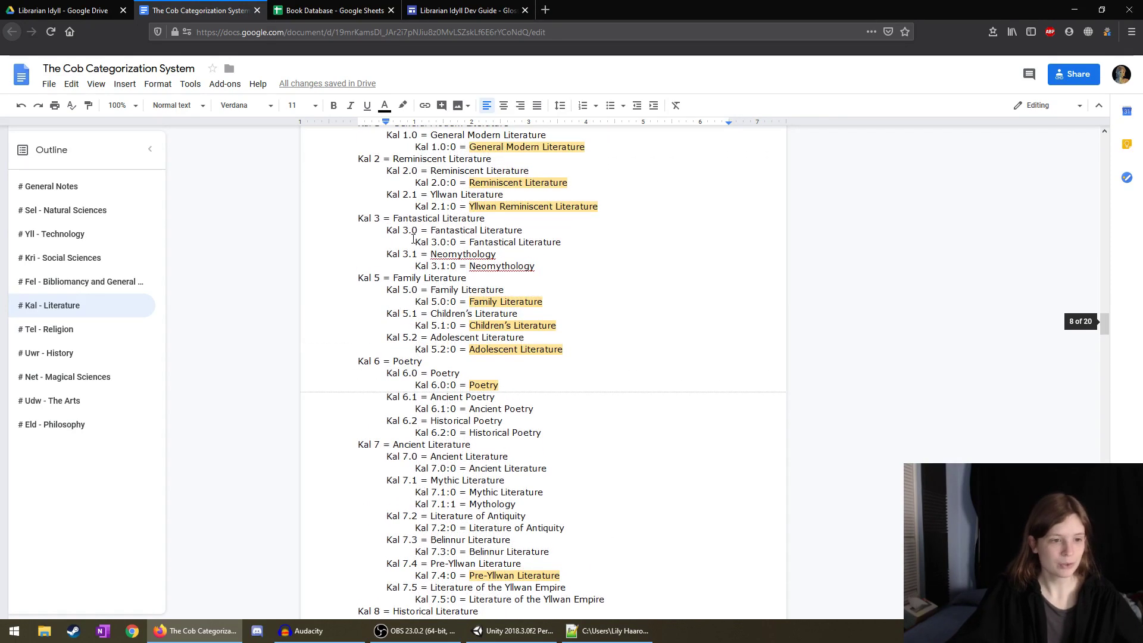
Copy the code Kal 6.0:0 into the Cob # cell of row 1002 on the Book Database's Publishing sheet.
{"action": "left_click_drag", "start_coordinate": [456, 386], "coordinate": [415, 386]}
{"action": "key", "text": "ctrl+c"}
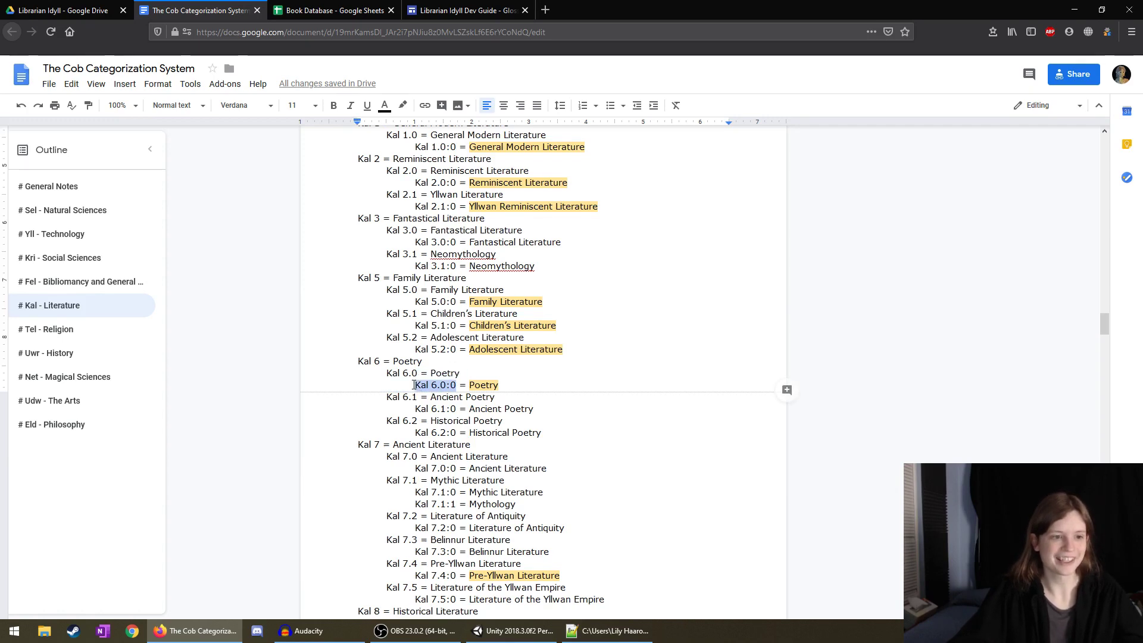
{"action": "left_click", "coordinate": [19, 7]}
{"action": "left_click", "coordinate": [330, 10]}
{"action": "left_click", "coordinate": [200, 10]}
{"action": "left_click", "coordinate": [330, 10]}
{"action": "left_click", "coordinate": [148, 526]}
{"action": "key", "text": "ctrl+v"}
Enter Poetry as the Subject/Genre in row 1002 of the Publishing sheet.
{"action": "left_click", "coordinate": [324, 316]}
{"action": "left_click", "coordinate": [219, 539]}
{"action": "key", "text": "Up"}
{"action": "type", "text": "Poetry"}
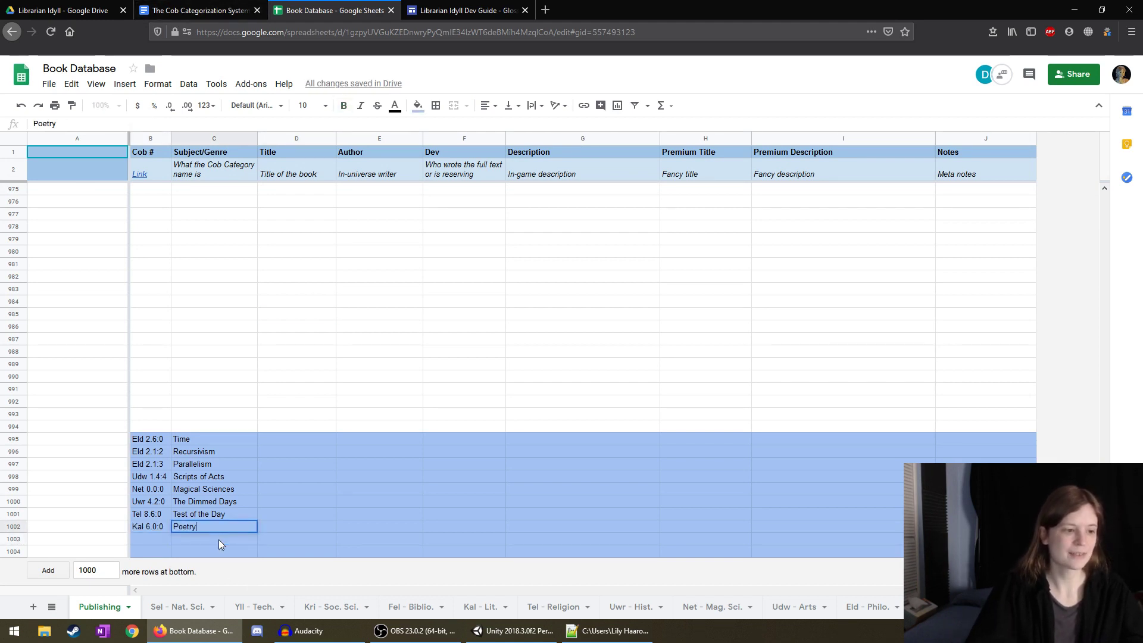
{"action": "key", "text": "Return"}
Remove the highlight from Poetry (Kal 6.0:0) in the Cob Categorization System document.
{"action": "left_click", "coordinate": [167, 6]}
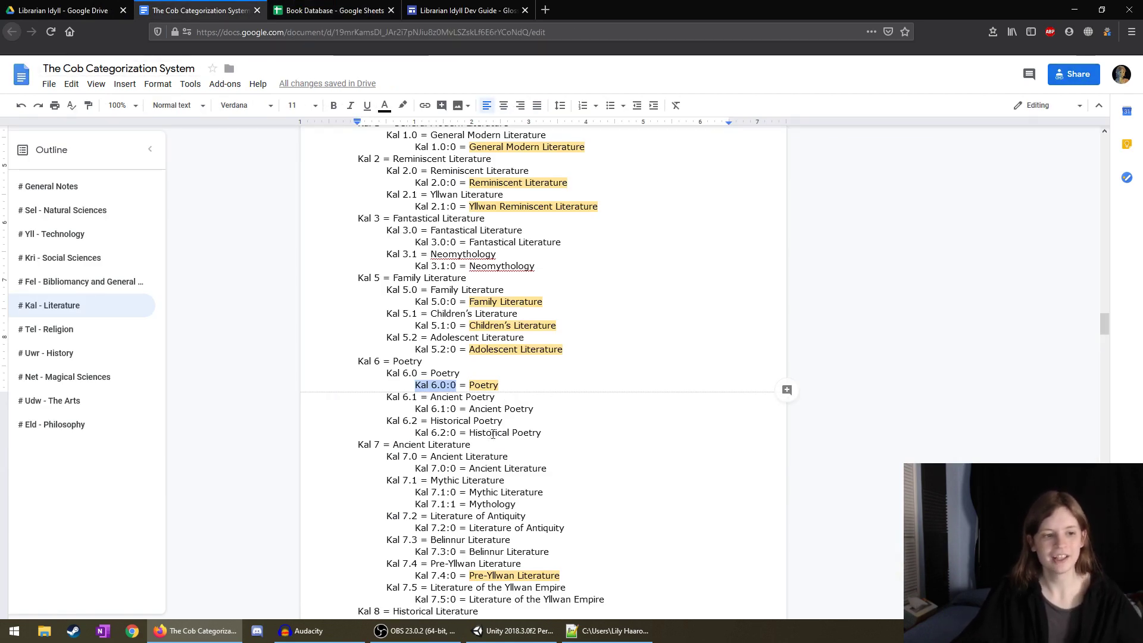
{"action": "key", "text": "End"}
{"action": "key", "text": "ctrl+shift+Left"}
{"action": "left_click", "coordinate": [403, 105]}
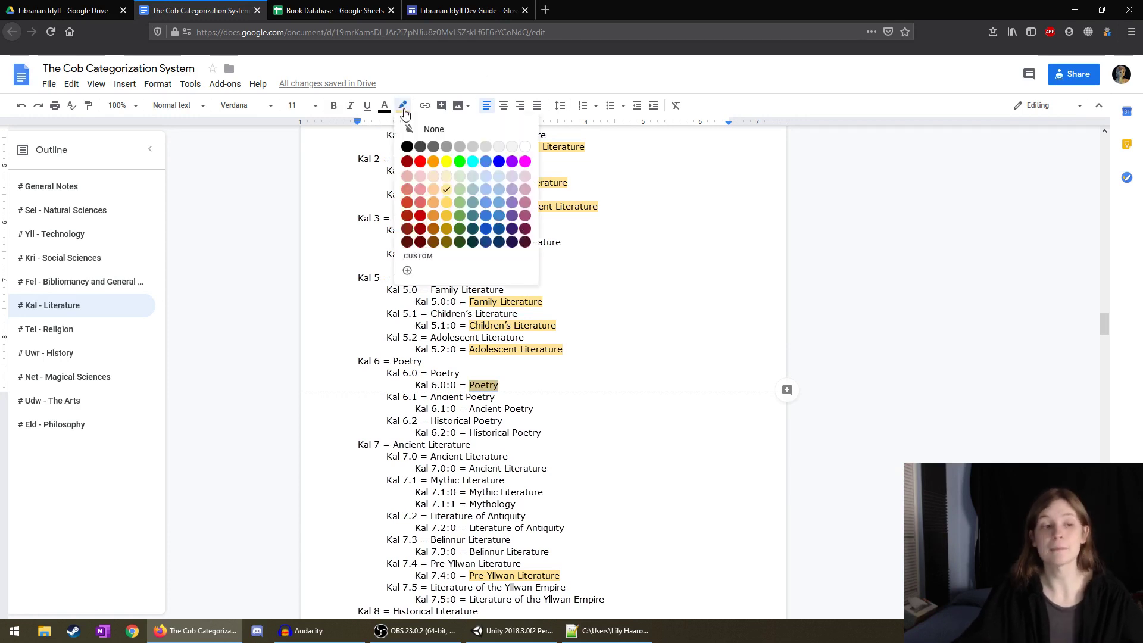
{"action": "left_click", "coordinate": [441, 154]}
{"action": "left_click", "coordinate": [435, 231]}
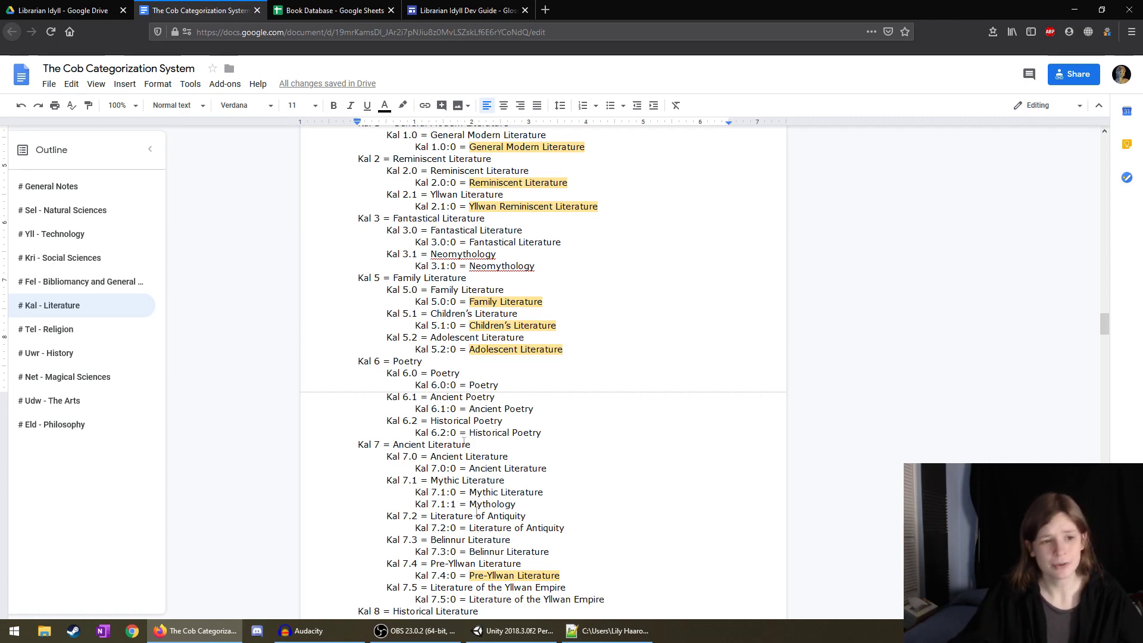
Pick the highlighted Adolescent Literature category and enter its code Kal 5.2:0 in the Cob # cell of row 1003 on the Publishing sheet.
{"action": "scroll", "coordinate": [463, 519], "scroll_direction": "up", "scroll_amount": 3}
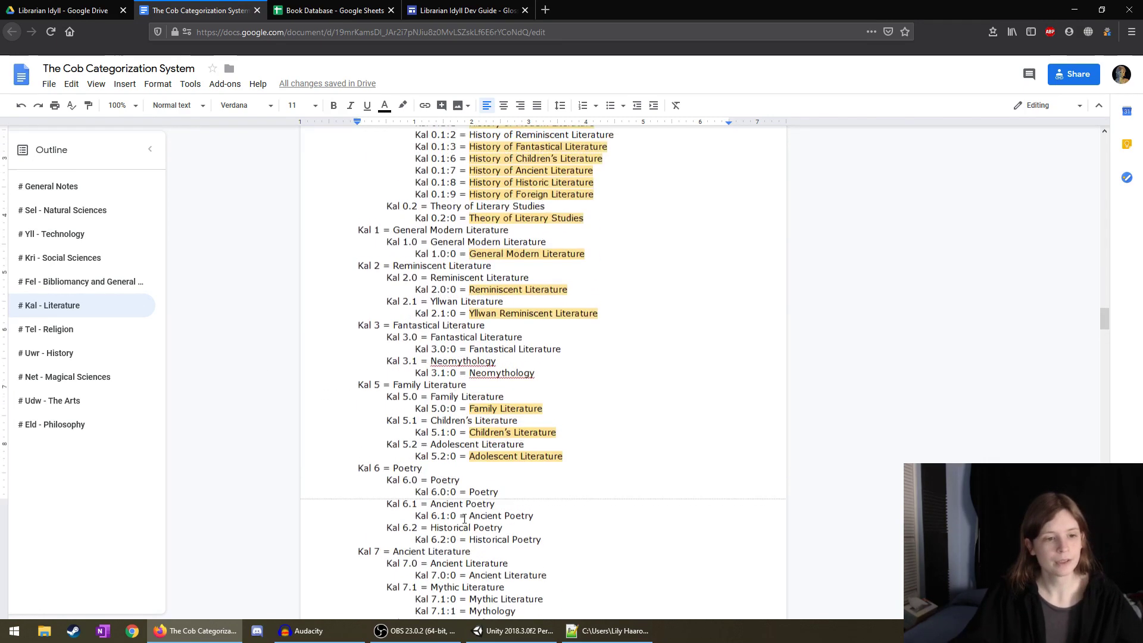
{"action": "scroll", "coordinate": [463, 517], "scroll_direction": "up", "scroll_amount": 6}
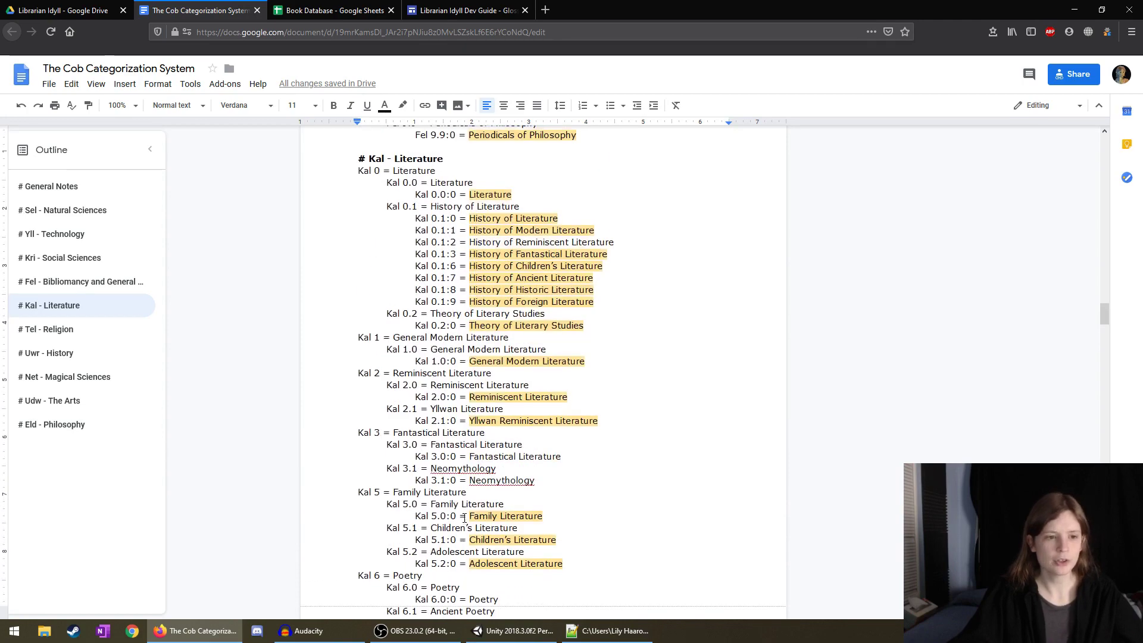
{"action": "scroll", "coordinate": [468, 518], "scroll_direction": "down", "scroll_amount": 6}
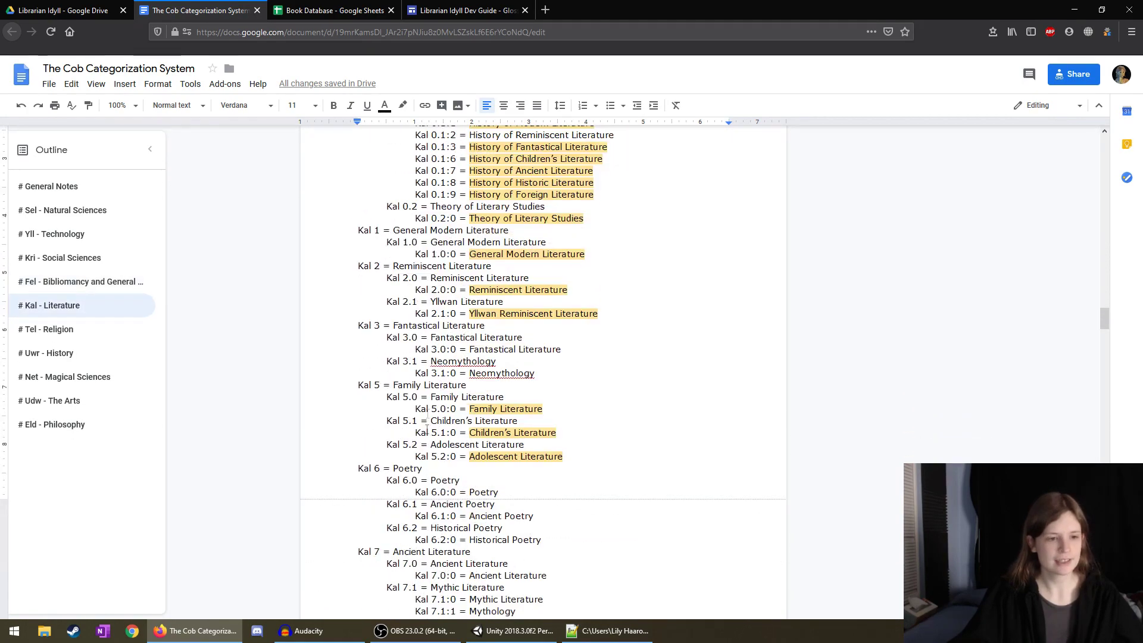
{"action": "double_click", "coordinate": [423, 457]}
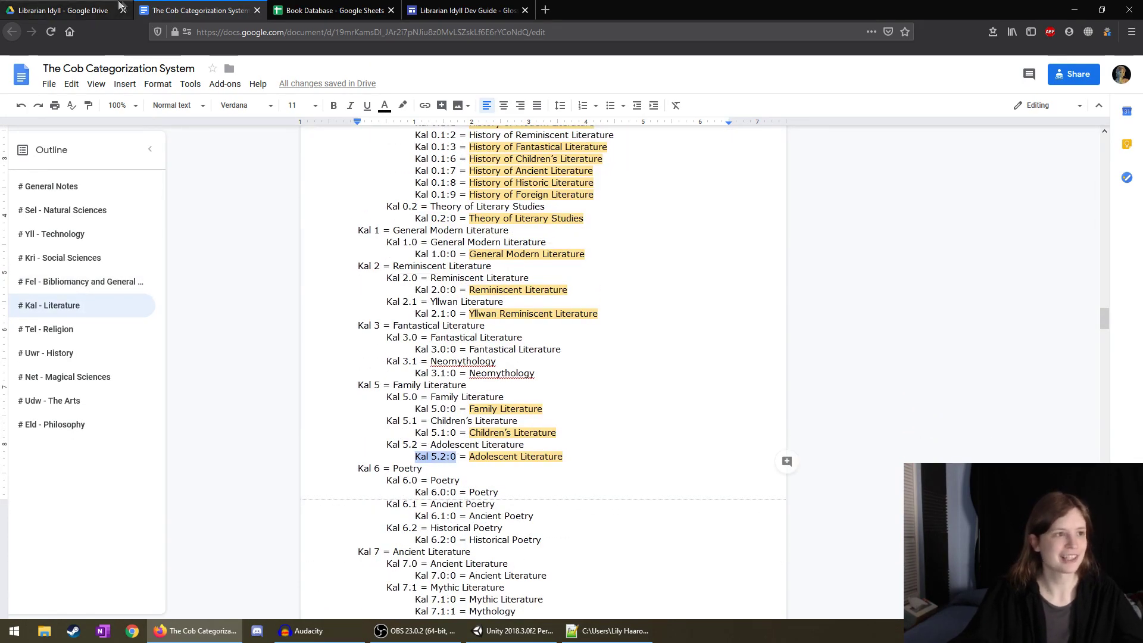
{"action": "left_click", "coordinate": [329, 11]}
{"action": "left_click", "coordinate": [156, 538]}
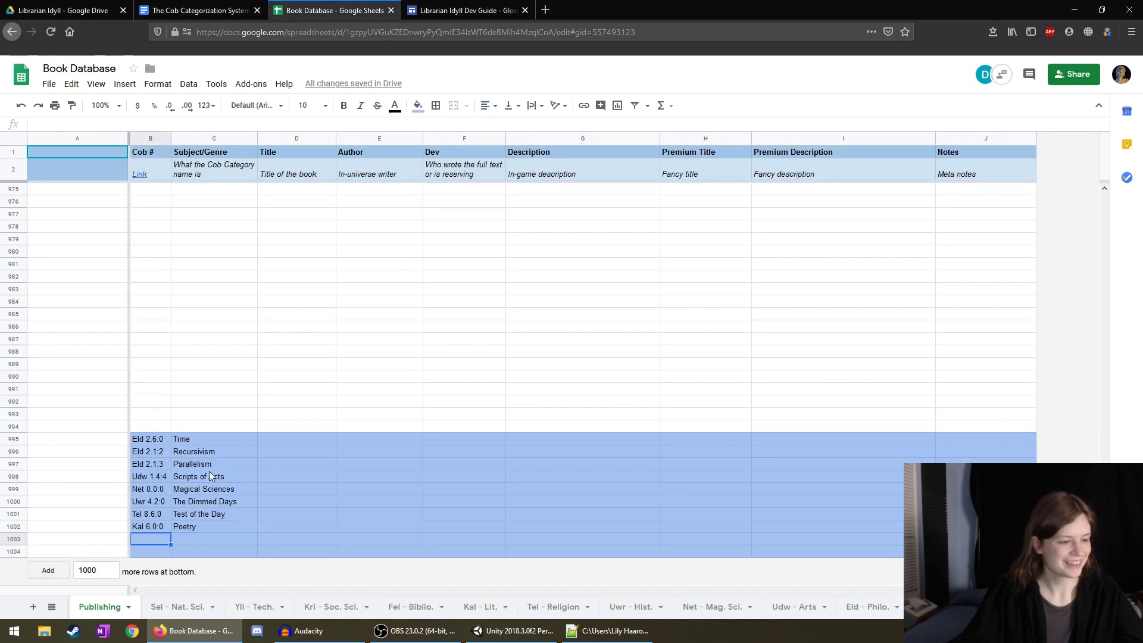
{"action": "key", "text": "ctrl+v"}
{"action": "key", "text": "ctrl+z"}
{"action": "type", "text": "Kal 5.2:0"}
{"action": "left_click", "coordinate": [271, 352]}
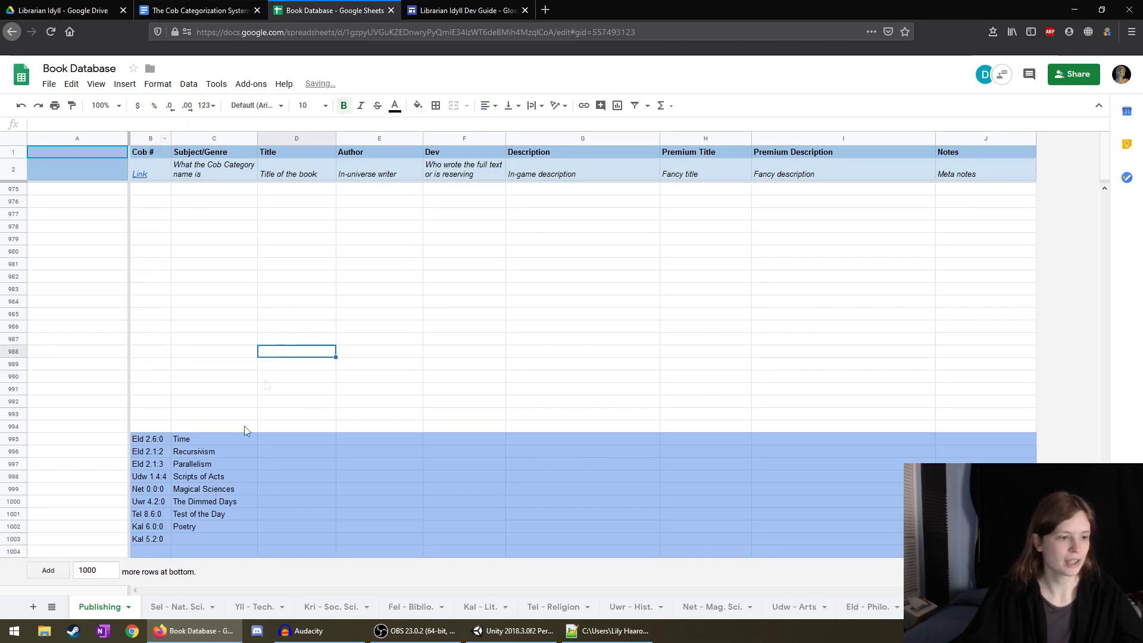
Copy the category name Adolescent Literature (Kal 5.2:0) and remove its highlight in the Cob Categorization System document.
{"action": "left_click", "coordinate": [199, 537]}
{"action": "left_click", "coordinate": [464, 10]}
{"action": "left_click", "coordinate": [288, 9]}
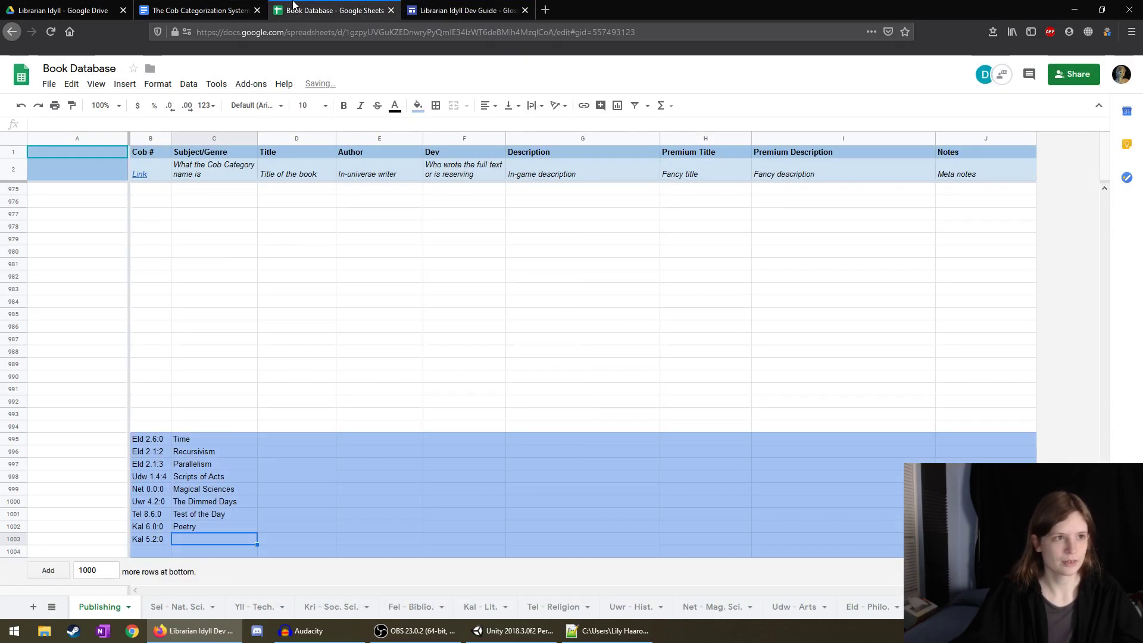
{"action": "left_click", "coordinate": [168, 7]}
{"action": "left_click_drag", "start_coordinate": [563, 456], "coordinate": [471, 460]}
{"action": "key", "text": "ctrl+c"}
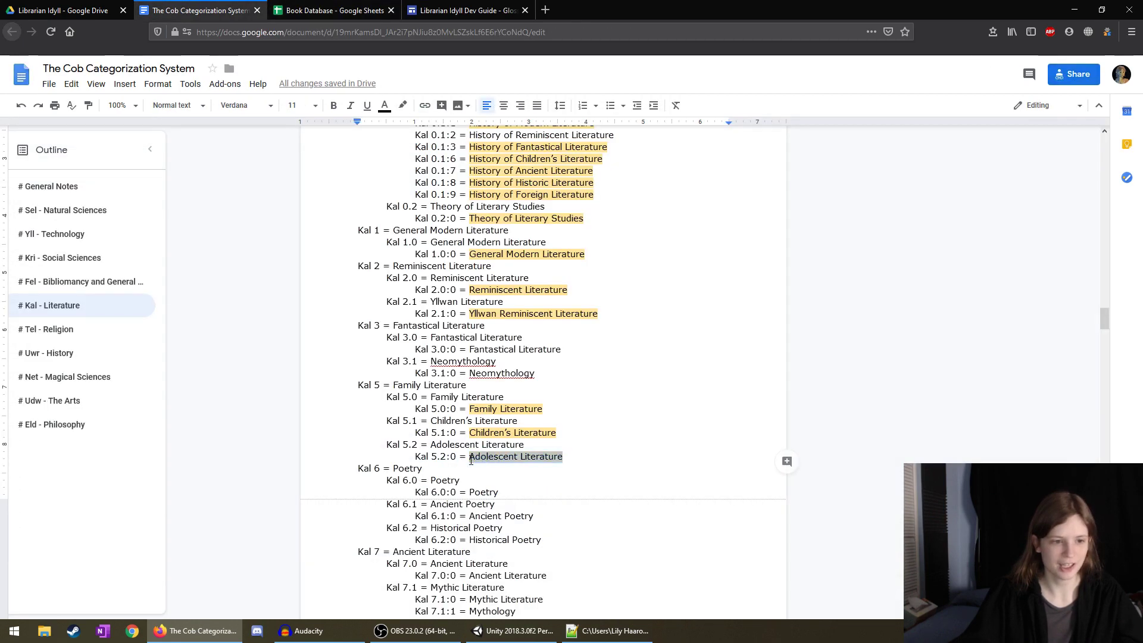
{"action": "left_click", "coordinate": [411, 111]}
{"action": "left_click", "coordinate": [426, 127]}
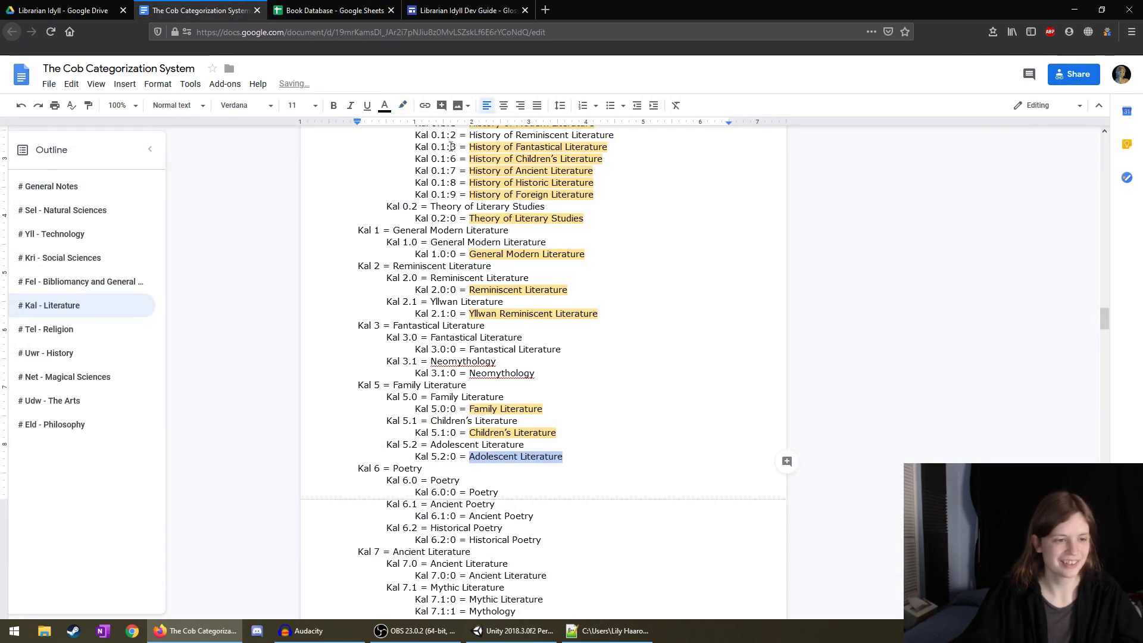
Paste Adolescent Literature as the Subject/Genre in row 1003 of the Book Database's Publishing sheet.
{"action": "left_click", "coordinate": [62, 10]}
{"action": "left_click", "coordinate": [249, 5]}
{"action": "left_click", "coordinate": [321, 10]}
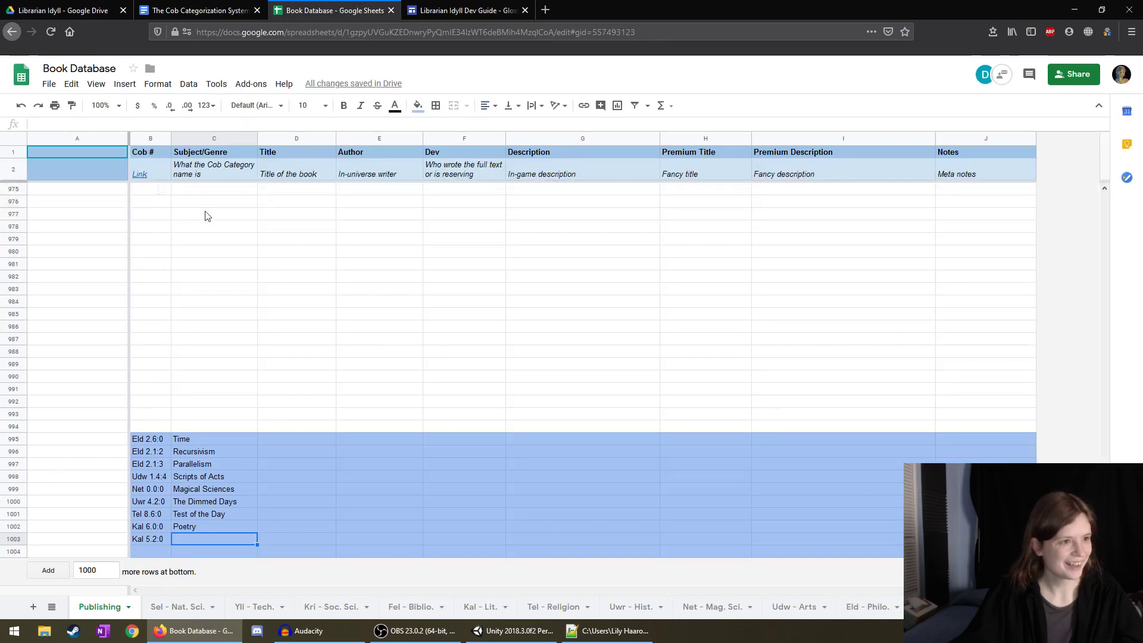
{"action": "key", "text": "ctrl+v"}
{"action": "key", "text": "Return"}
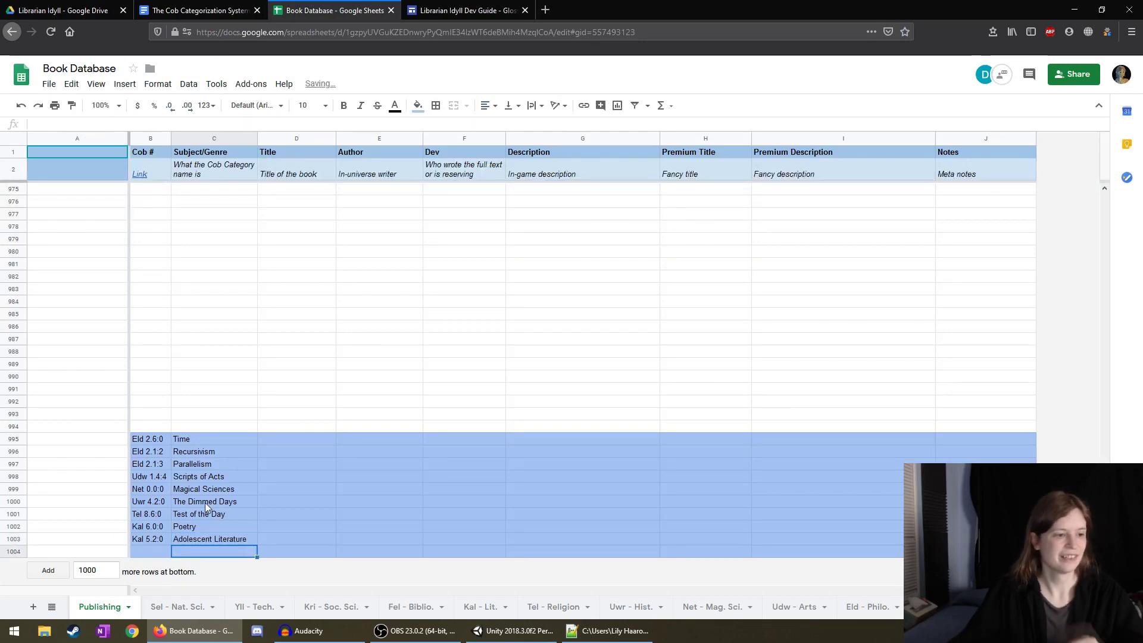
Select the empty Cob # cell of row 1004 and look through the Kal and Fel sections of the Cob Categorization System for a highlighted category.
{"action": "left_click", "coordinate": [161, 548]}
{"action": "left_click", "coordinate": [476, 11]}
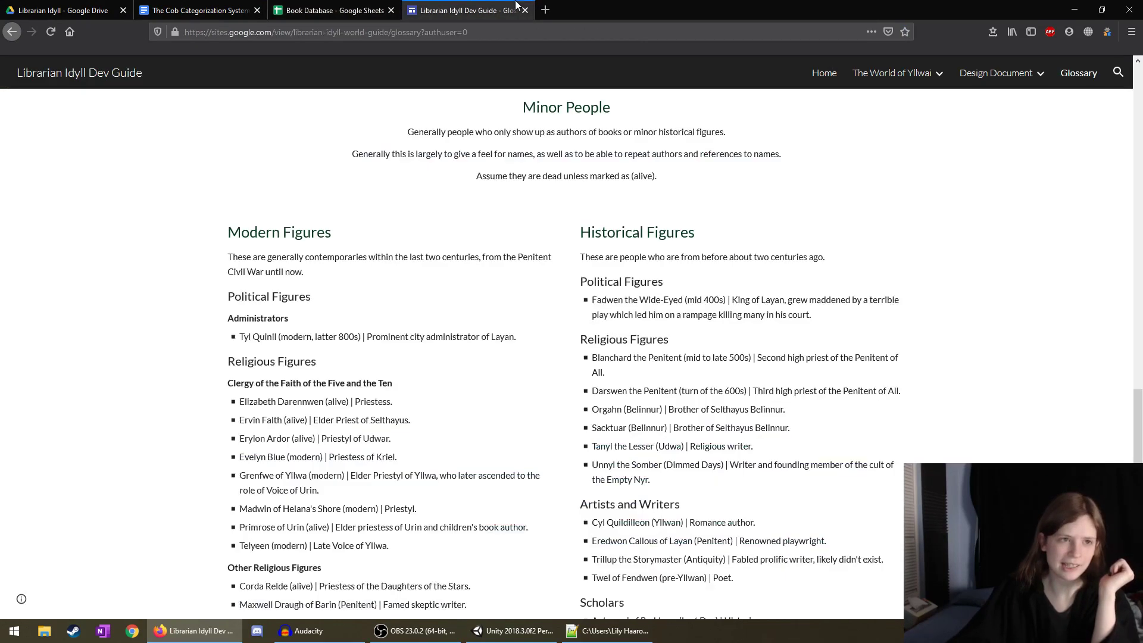
{"action": "left_click", "coordinate": [199, 10]}
{"action": "left_click", "coordinate": [579, 413]}
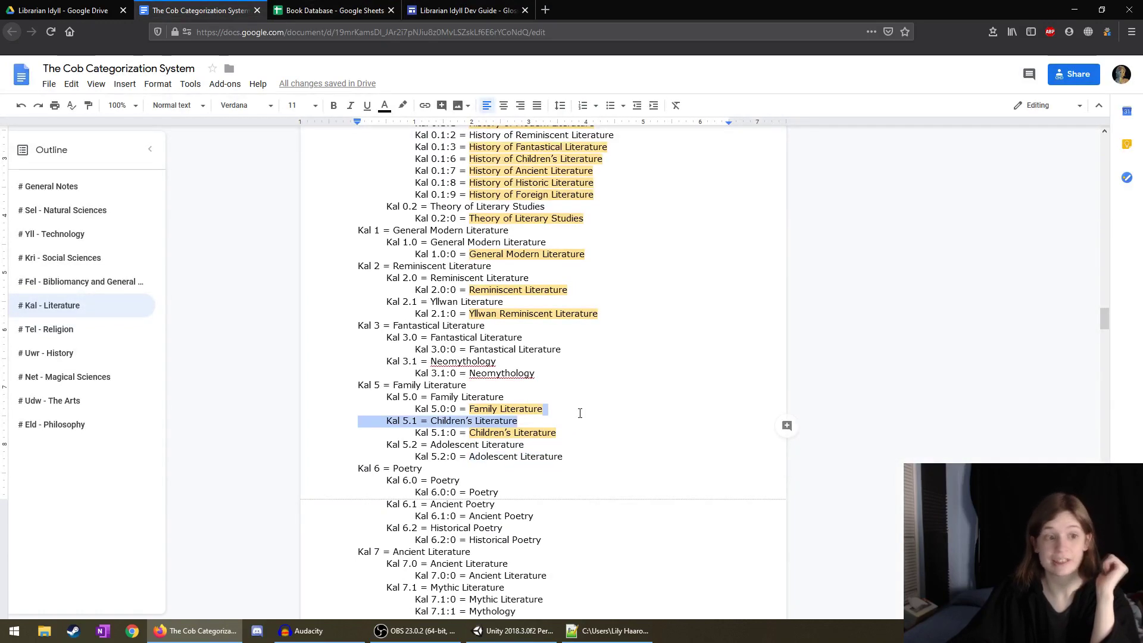
{"action": "scroll", "coordinate": [560, 409], "scroll_direction": "up", "scroll_amount": 3}
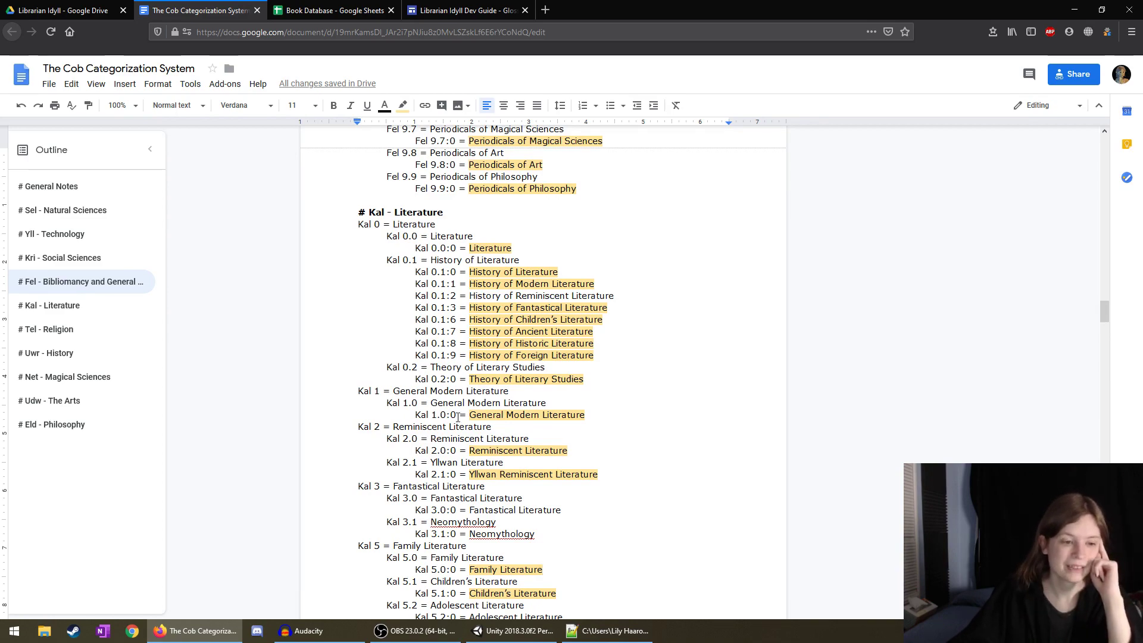
{"action": "scroll", "coordinate": [452, 473], "scroll_direction": "up", "scroll_amount": 9}
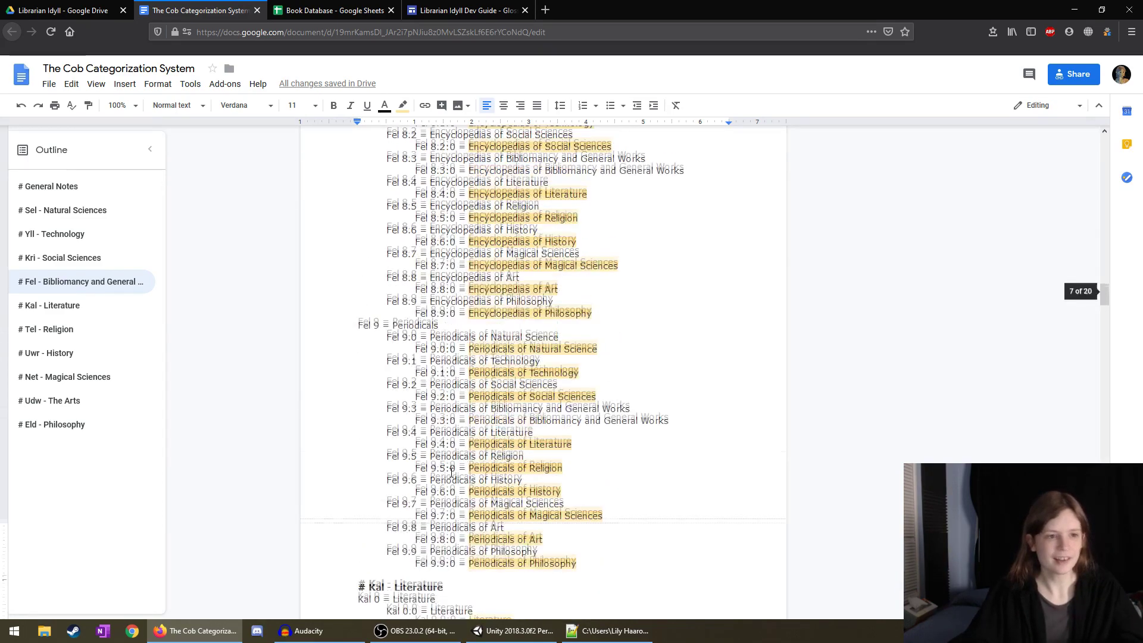
{"action": "scroll", "coordinate": [453, 470], "scroll_direction": "down", "scroll_amount": 7}
{"action": "scroll", "coordinate": [453, 489], "scroll_direction": "down", "scroll_amount": 2}
{"action": "scroll", "coordinate": [454, 489], "scroll_direction": "up", "scroll_amount": 12}
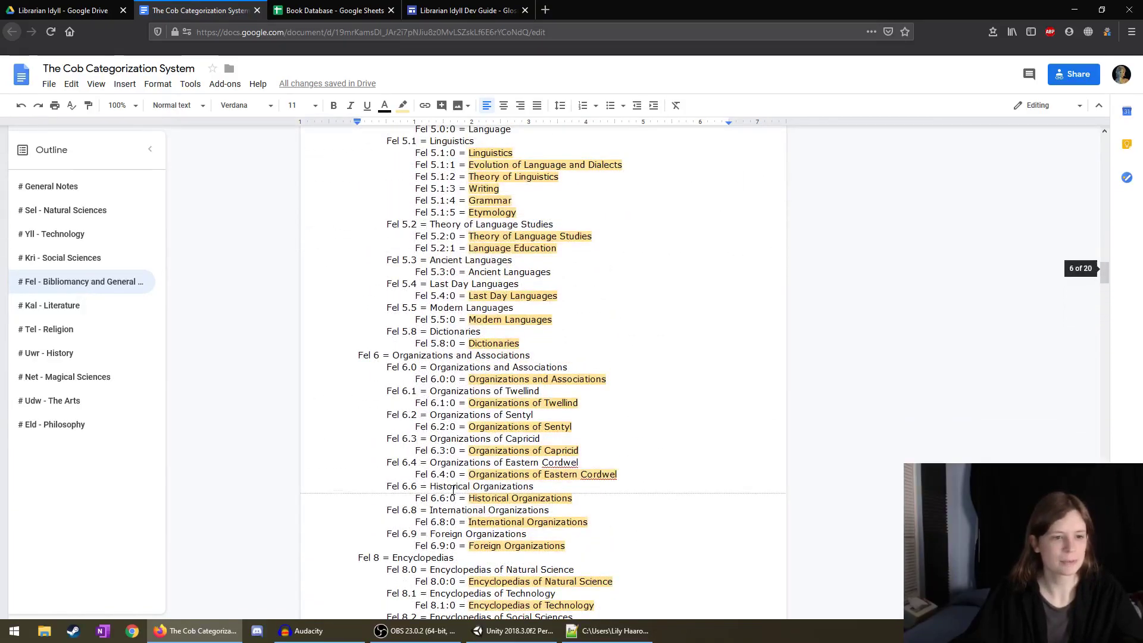
{"action": "scroll", "coordinate": [453, 489], "scroll_direction": "up", "scroll_amount": 3}
{"action": "scroll", "coordinate": [454, 489], "scroll_direction": "up", "scroll_amount": 8}
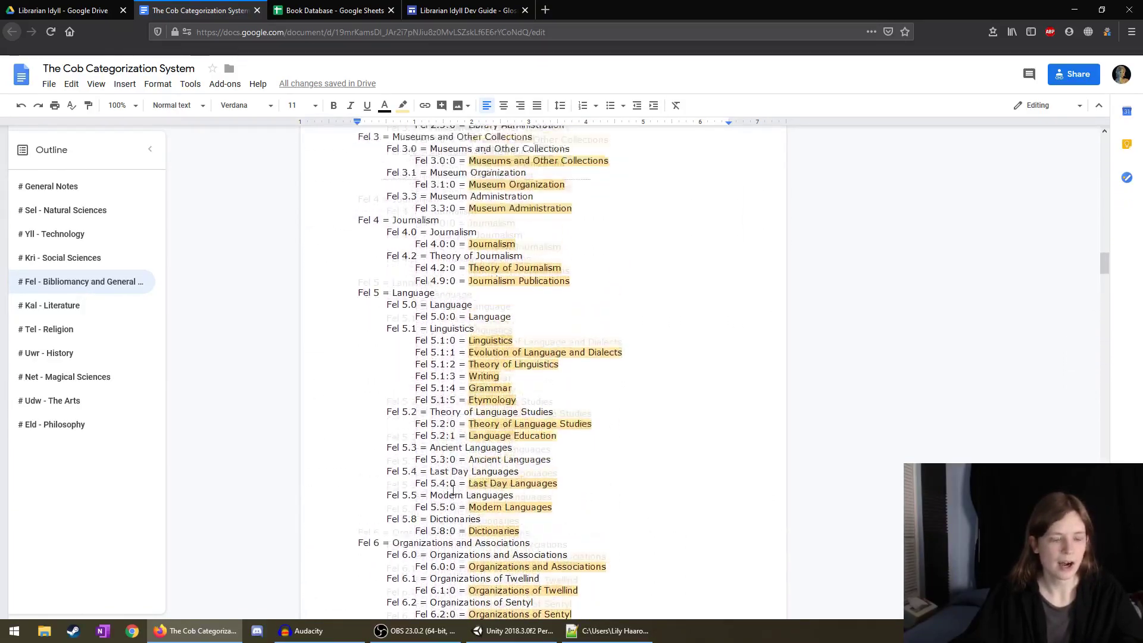
{"action": "scroll", "coordinate": [454, 490], "scroll_direction": "down", "scroll_amount": 8}
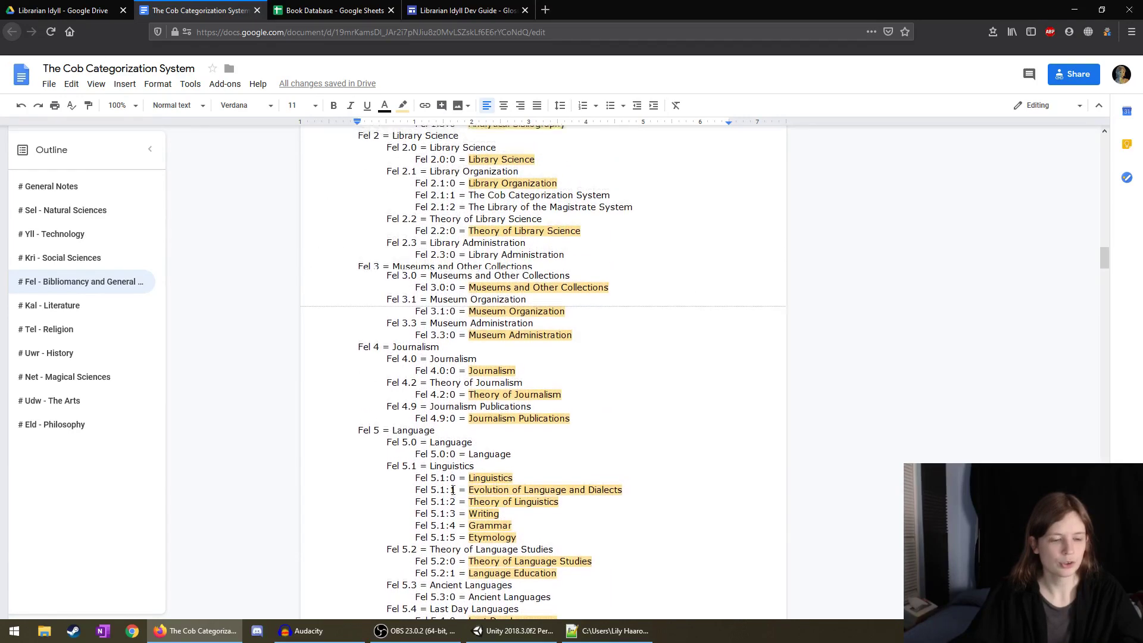
{"action": "scroll", "coordinate": [453, 489], "scroll_direction": "down", "scroll_amount": 2}
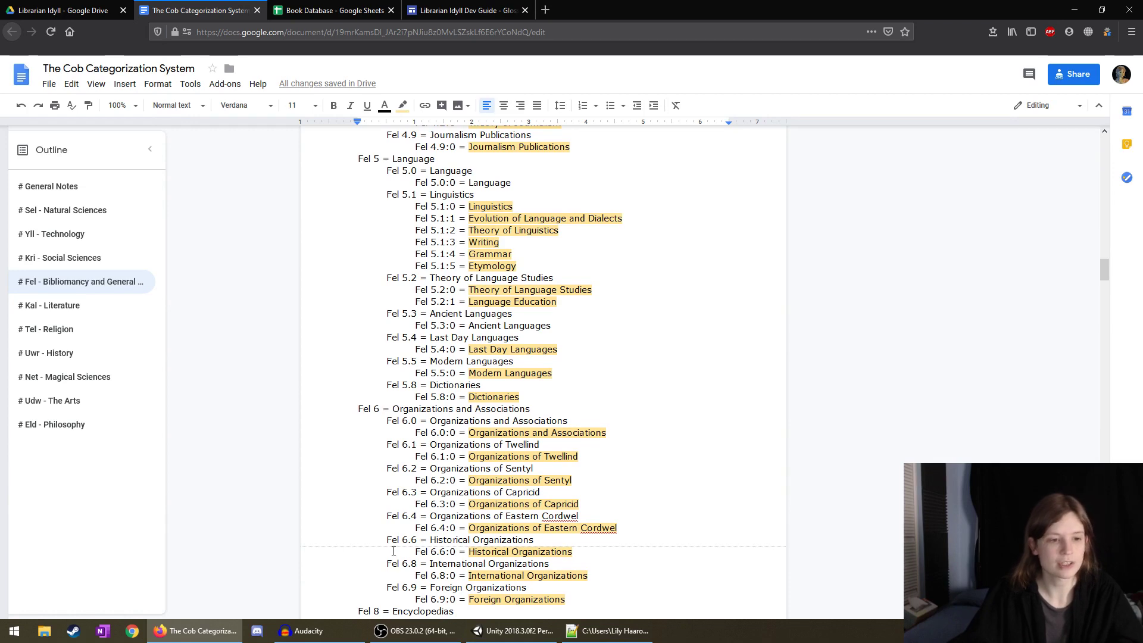
{"action": "scroll", "coordinate": [399, 539], "scroll_direction": "up", "scroll_amount": 3}
{"action": "scroll", "coordinate": [403, 537], "scroll_direction": "up", "scroll_amount": 7}
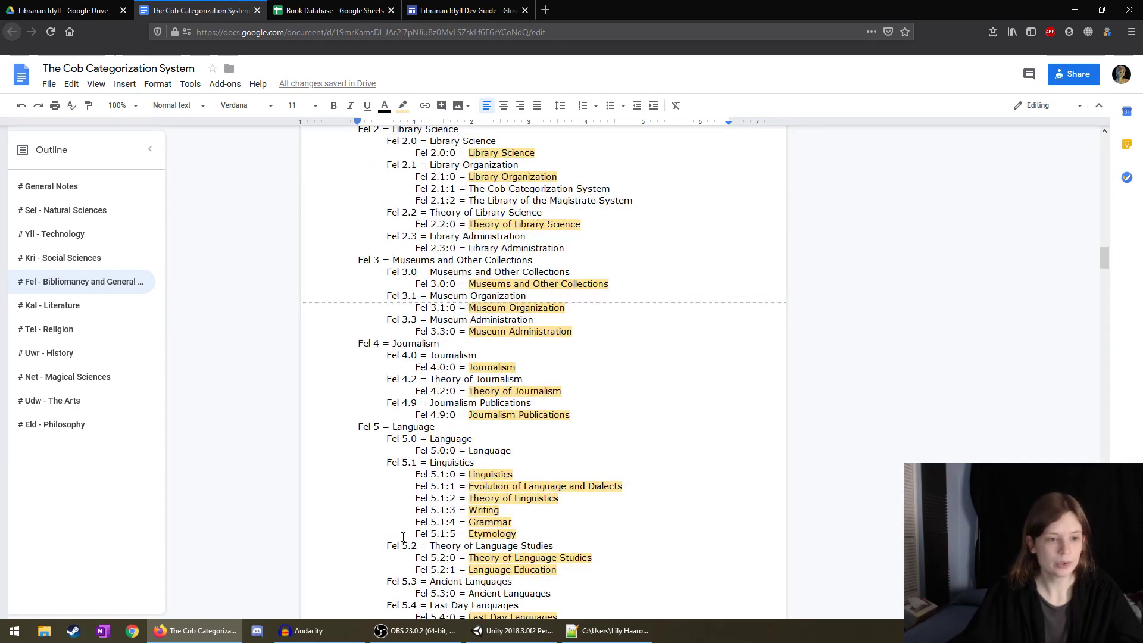
{"action": "scroll", "coordinate": [403, 537], "scroll_direction": "up", "scroll_amount": 5}
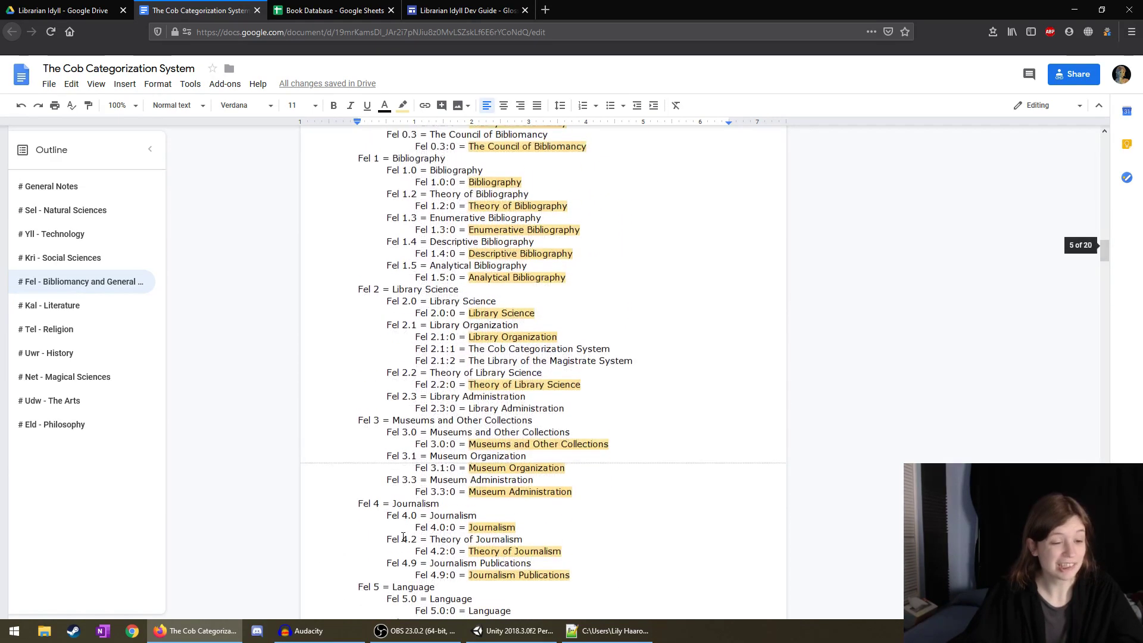
{"action": "scroll", "coordinate": [400, 535], "scroll_direction": "up", "scroll_amount": 4}
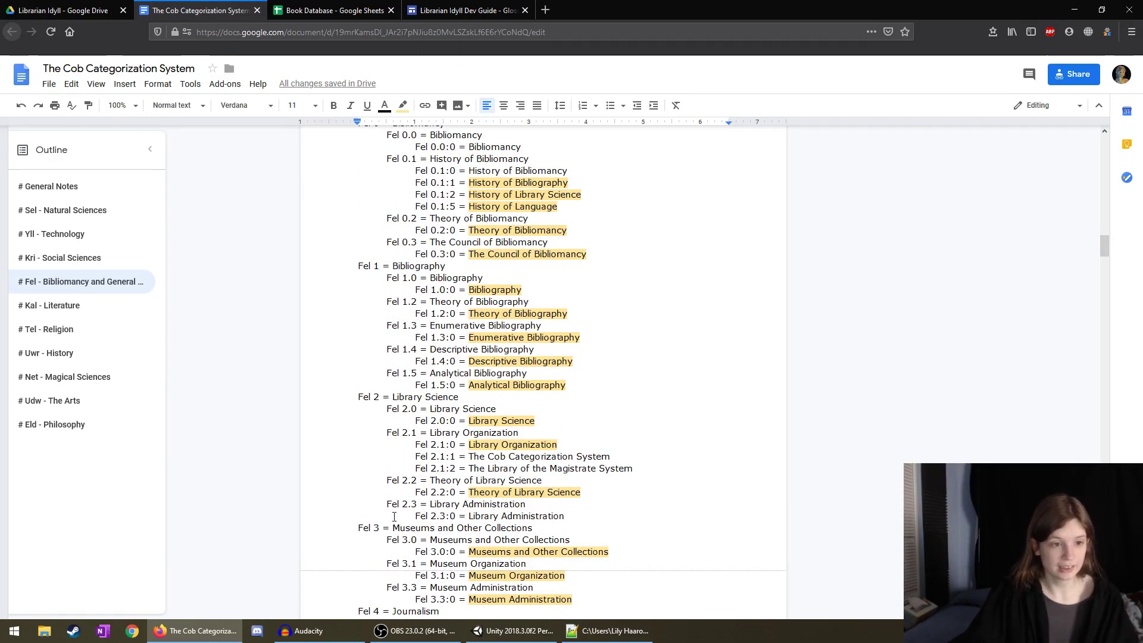
{"action": "scroll", "coordinate": [493, 474], "scroll_direction": "up", "scroll_amount": 5}
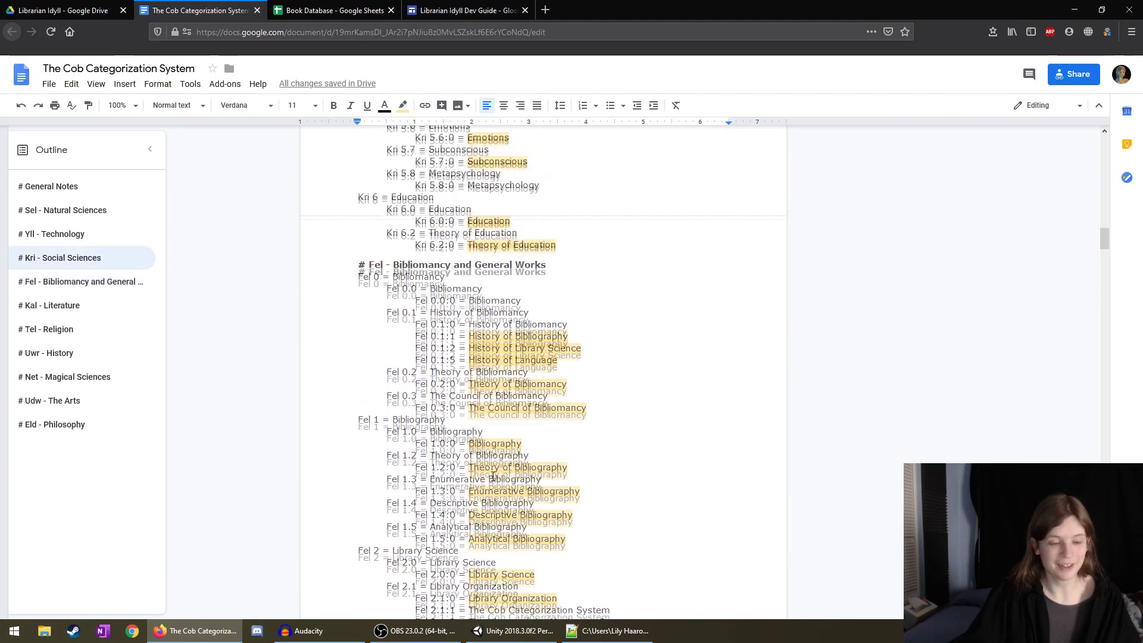
{"action": "scroll", "coordinate": [441, 528], "scroll_direction": "down", "scroll_amount": 3}
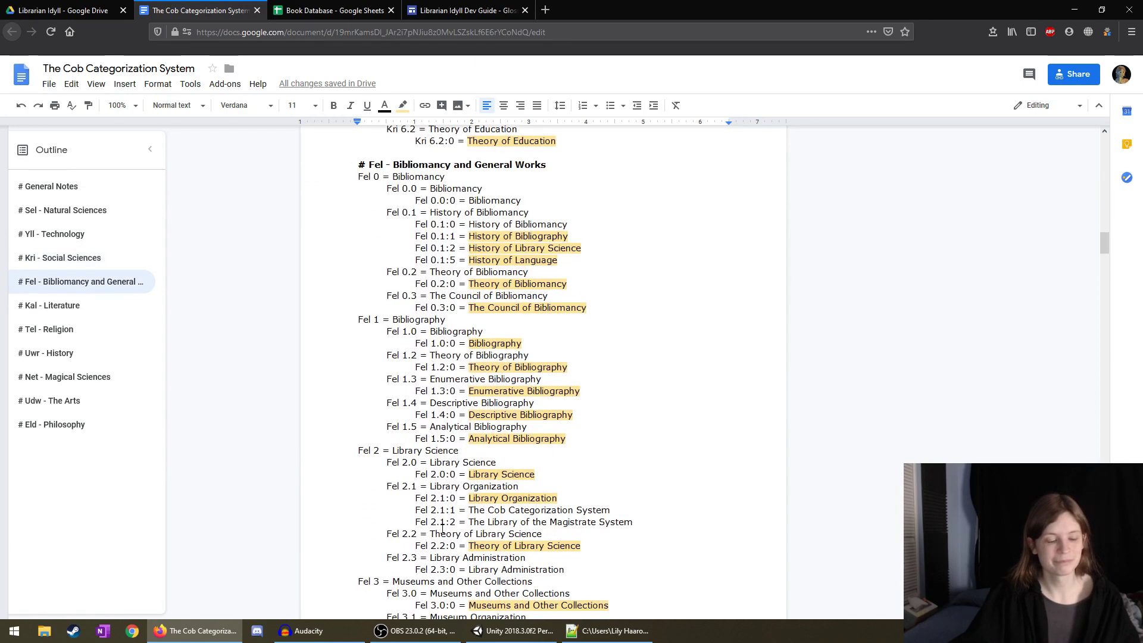
Copy the code Fel 1.5:0 of Analytical Bibliography into the Cob # cell of row 1004 on the Book Database's Publishing sheet.
{"action": "left_click_drag", "start_coordinate": [456, 438], "coordinate": [415, 439]}
{"action": "key", "text": "ctrl+c"}
{"action": "left_click", "coordinate": [329, 10]}
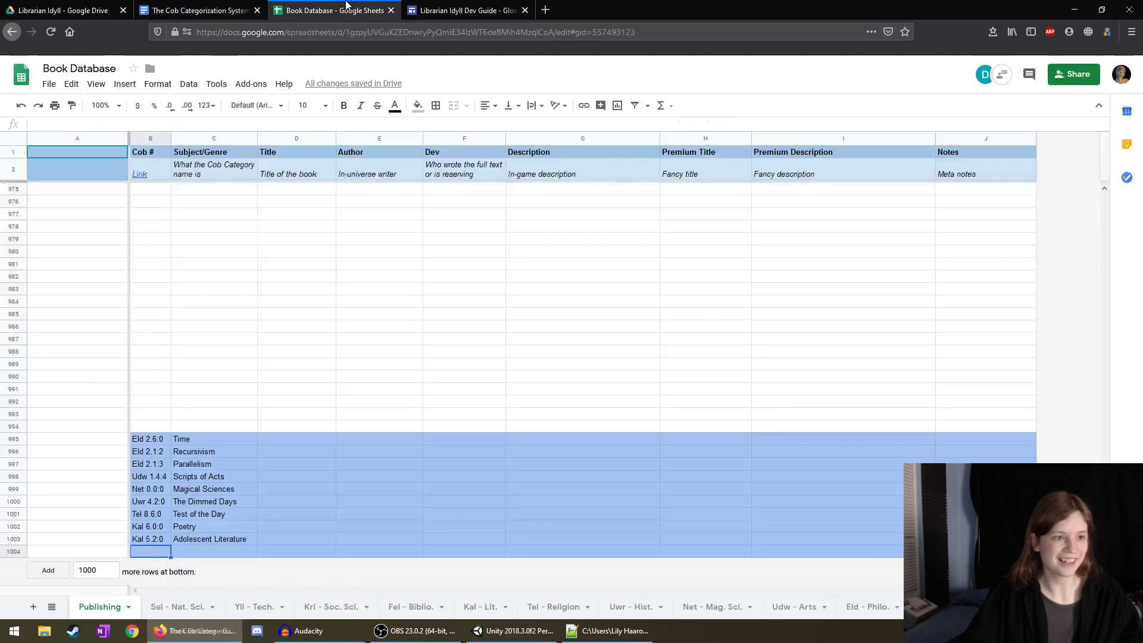
{"action": "key", "text": "ctrl+v"}
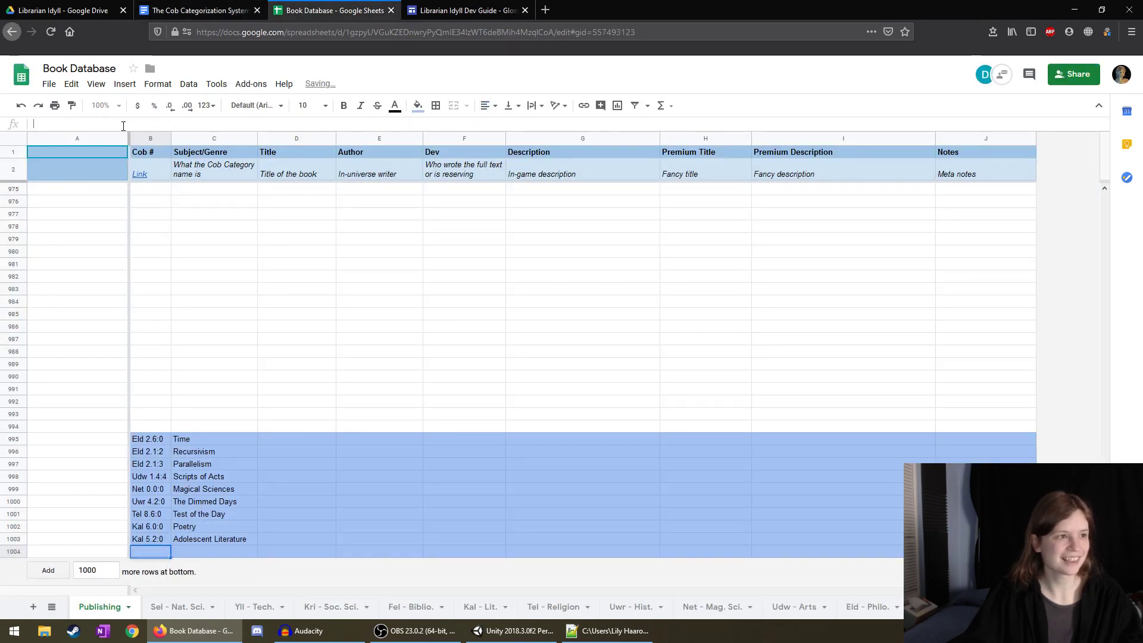
Copy the category name Analytical Bibliography from the Cob Categorization System into the Subject/Genre cell of row 1004 in the Book Database.
{"action": "left_click", "coordinate": [241, 439]}
{"action": "left_click", "coordinate": [173, 6]}
{"action": "left_click_drag", "start_coordinate": [565, 439], "coordinate": [474, 439]}
{"action": "key", "text": "ctrl+c"}
{"action": "left_click", "coordinate": [329, 10]}
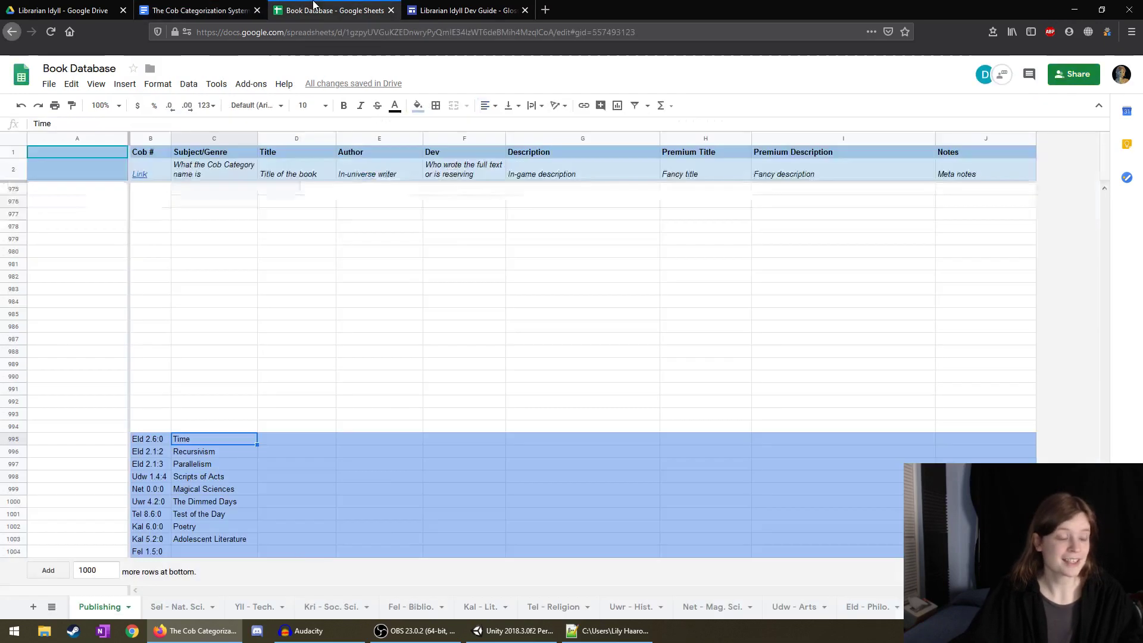
{"action": "key", "text": "ctrl+Down"}
{"action": "key", "text": "Down"}
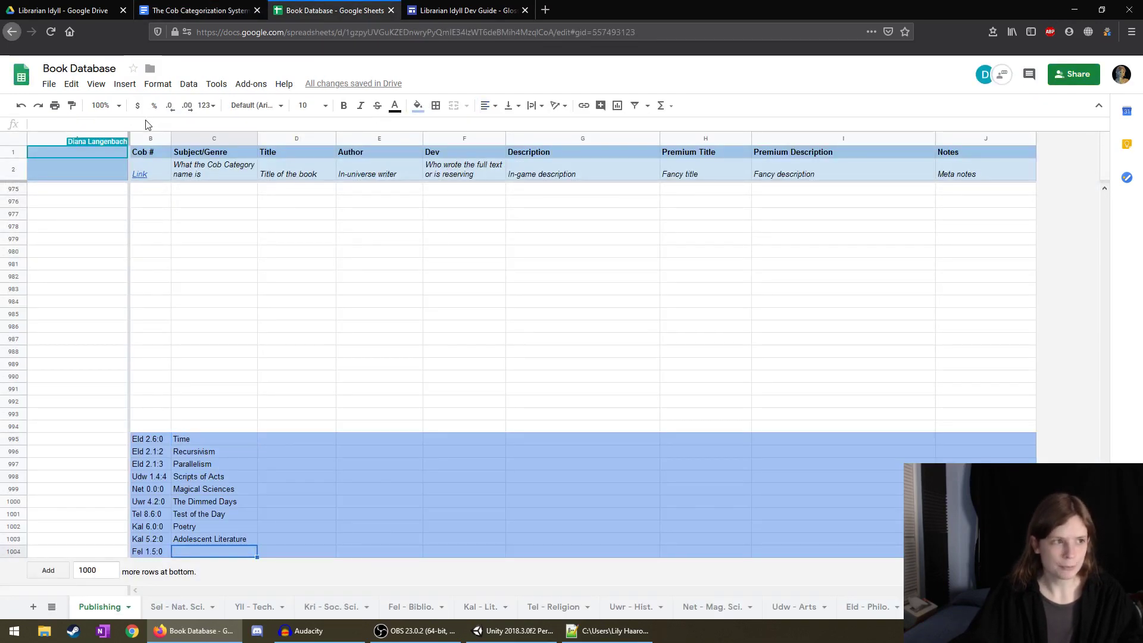
{"action": "key", "text": "ctrl+v"}
{"action": "left_click", "coordinate": [330, 514]}
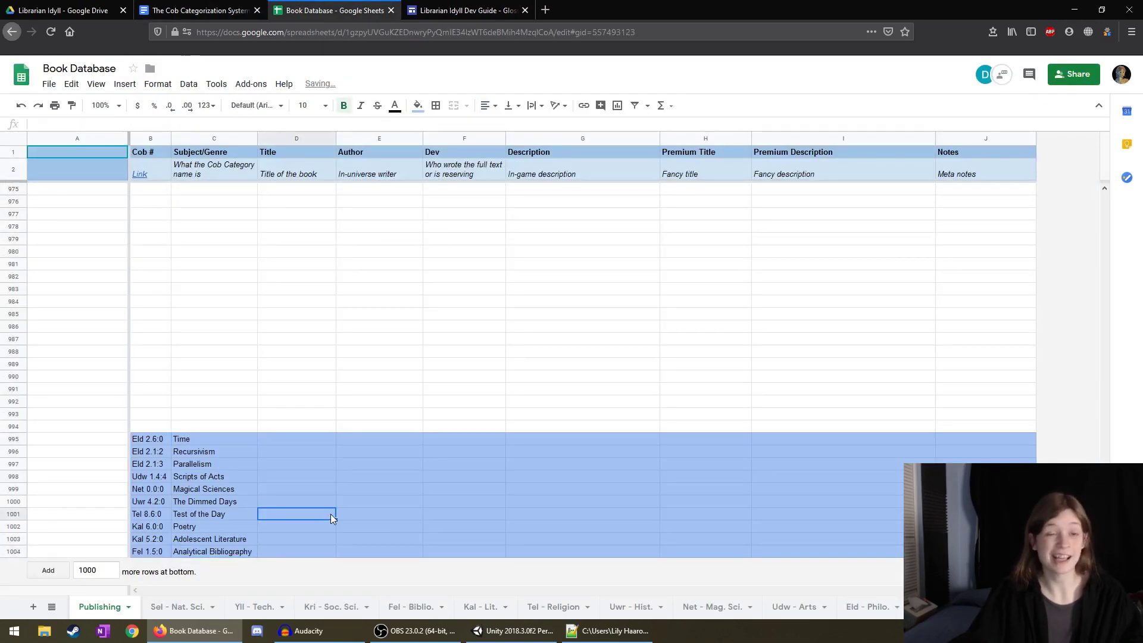
Remove the highlight from Analytical Bibliography (Fel 1.5:0) in the Cob Categorization System document.
{"action": "left_click", "coordinate": [439, 7]}
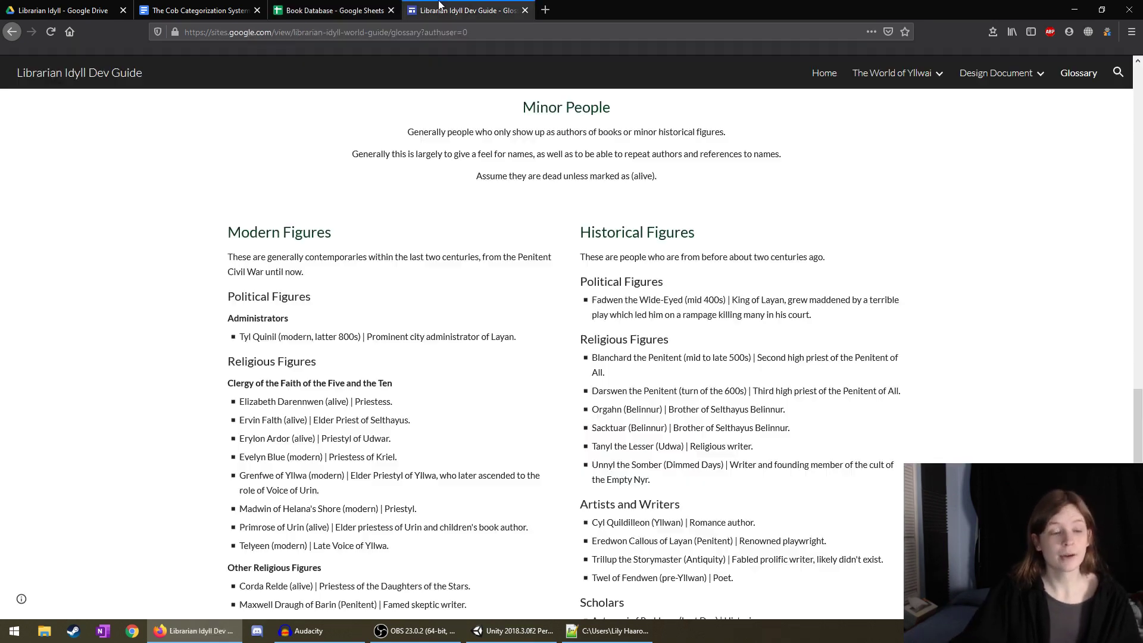
{"action": "left_click", "coordinate": [200, 11]}
{"action": "left_click", "coordinate": [404, 106]}
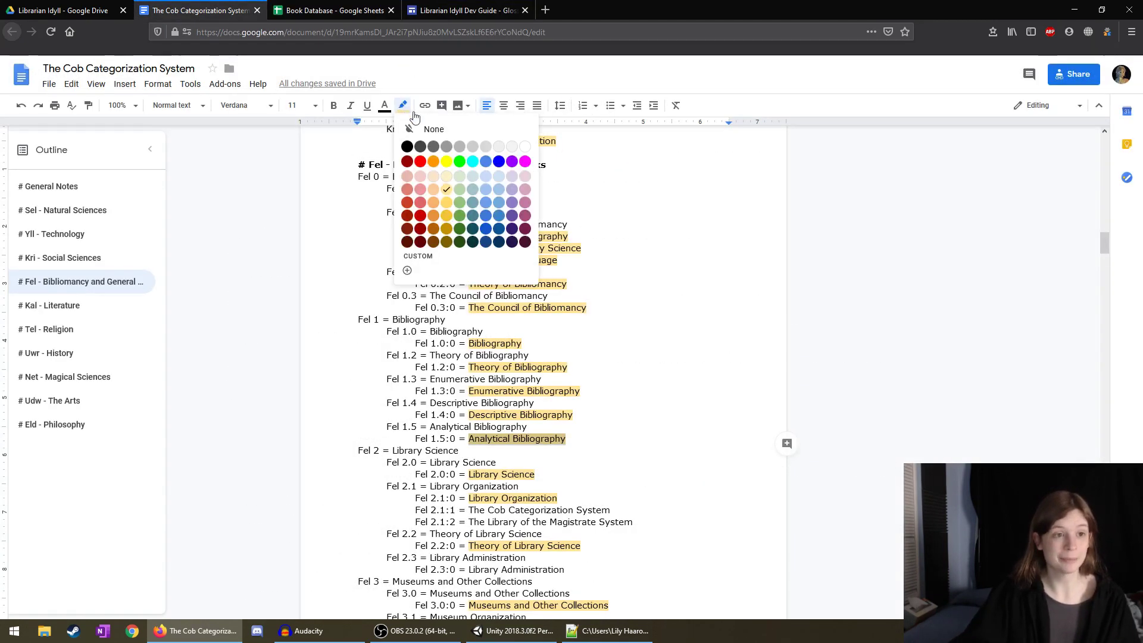
{"action": "left_click", "coordinate": [446, 189]}
{"action": "left_click", "coordinate": [461, 417]}
{"action": "scroll", "coordinate": [461, 416], "scroll_direction": "up", "scroll_amount": 10}
{"action": "scroll", "coordinate": [461, 417], "scroll_direction": "down", "scroll_amount": 10}
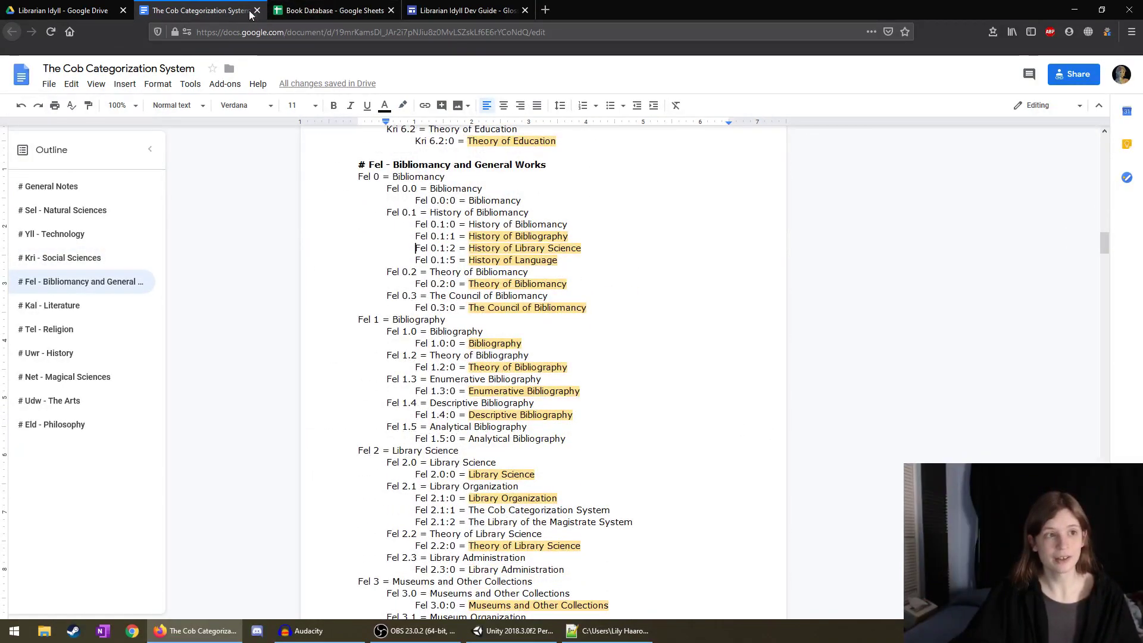
Close the Cob Categorization System document and the Librarian Idyll Drive folder, returning to the Book Database.
{"action": "left_click", "coordinate": [257, 10]}
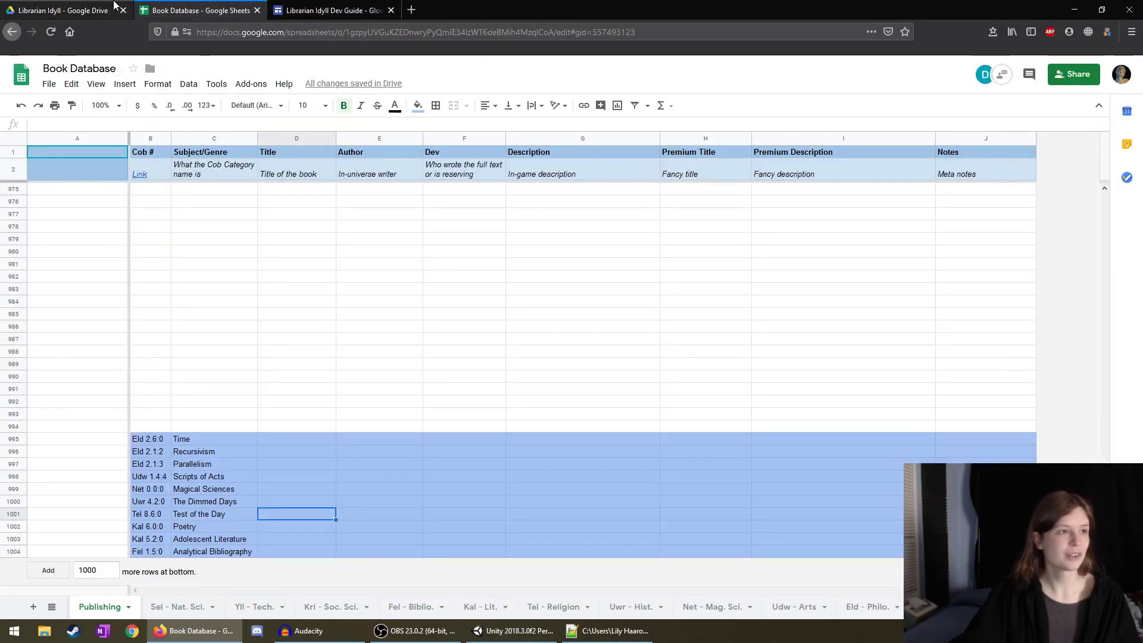
{"action": "left_click", "coordinate": [114, 6]}
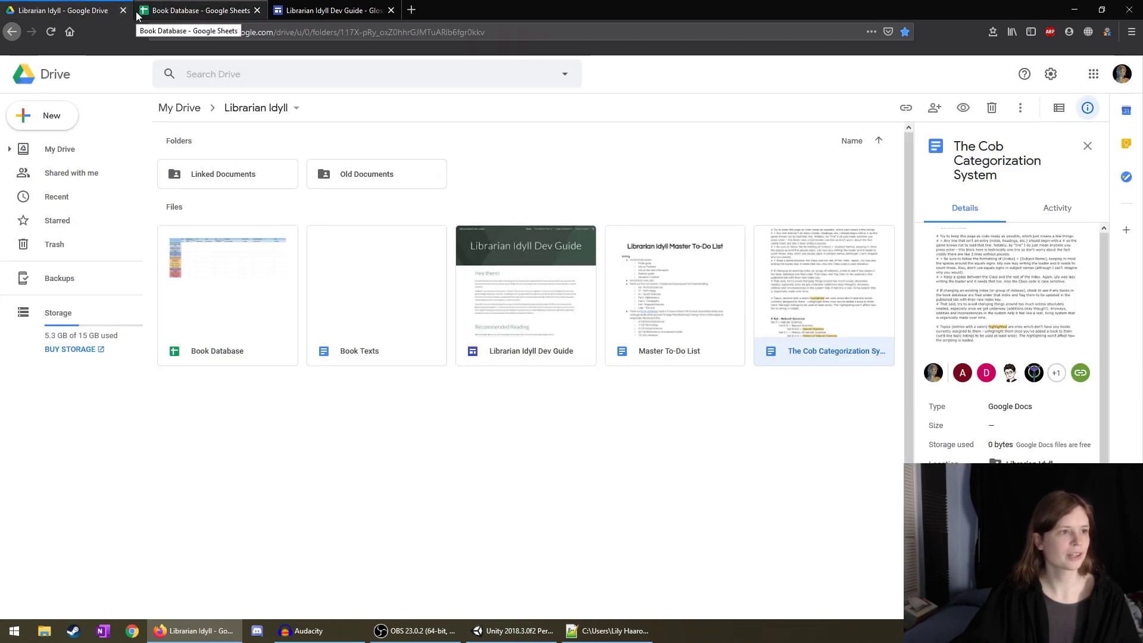
{"action": "left_click", "coordinate": [123, 11]}
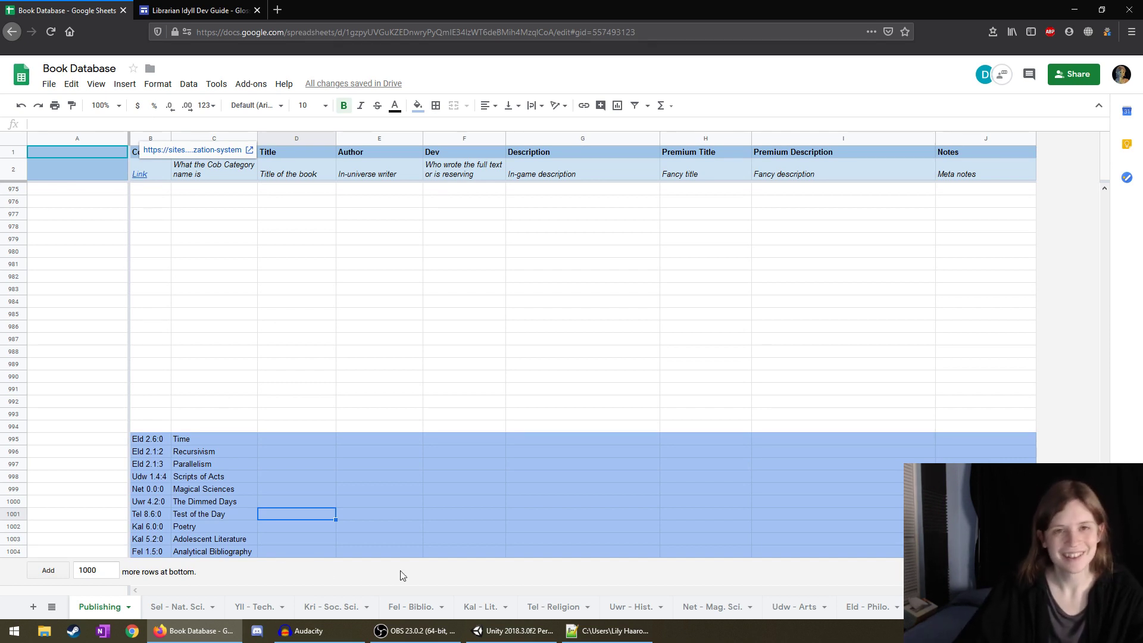
Sort the reserved book rows 995 to 1004 on the Publishing sheet by column B (Cob #), A → Z.
{"action": "left_click", "coordinate": [285, 438]}
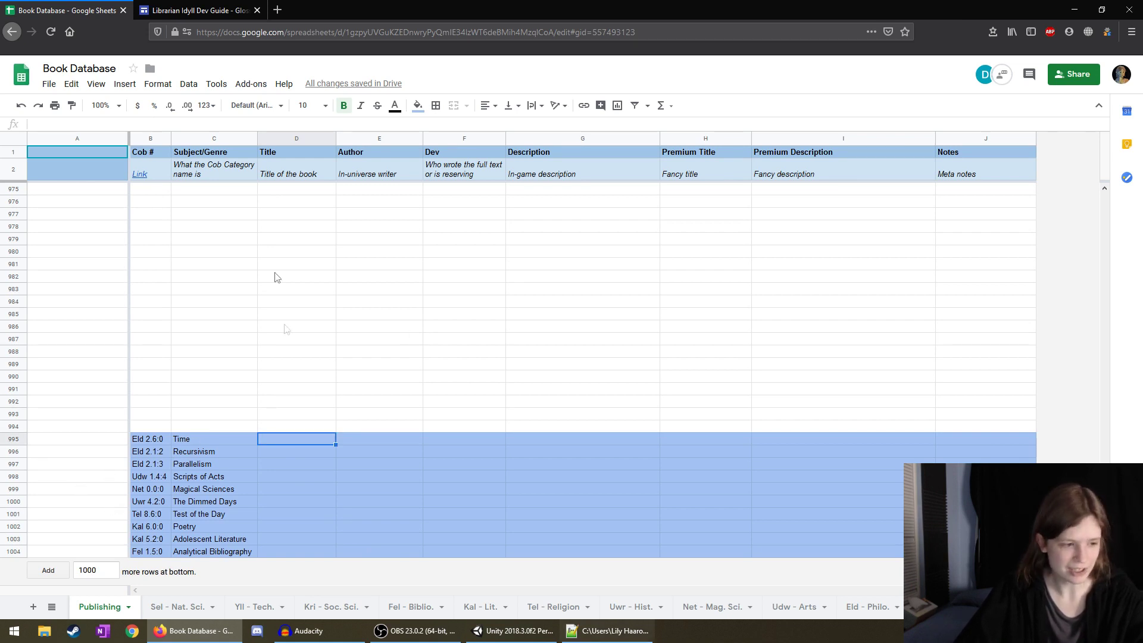
{"action": "left_click", "coordinate": [152, 441]}
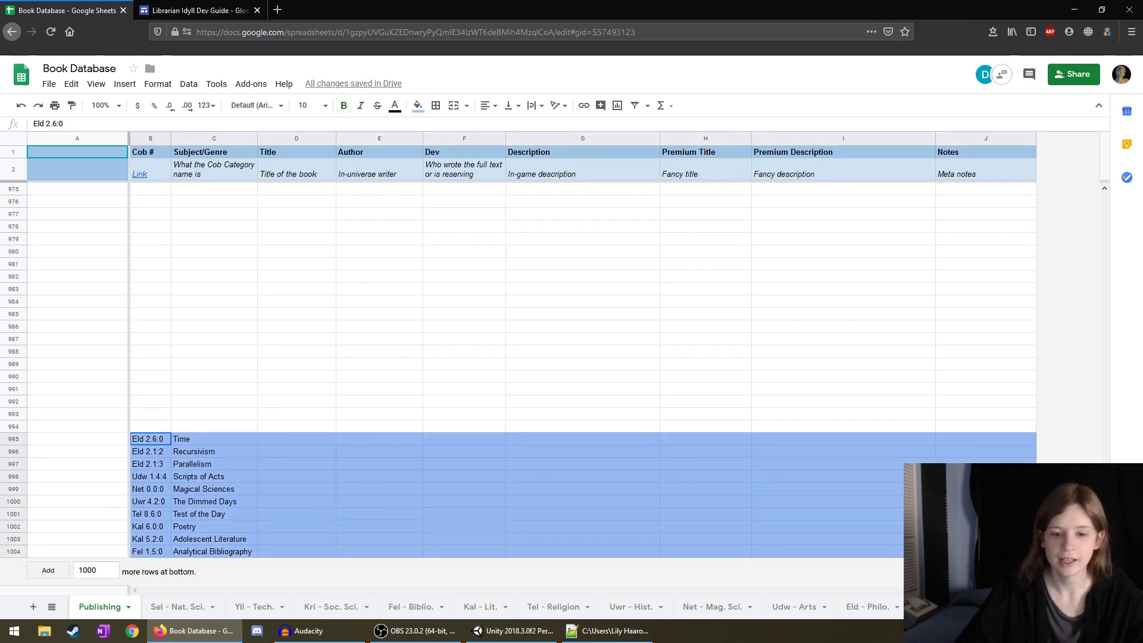
{"action": "left_click", "coordinate": [186, 85]}
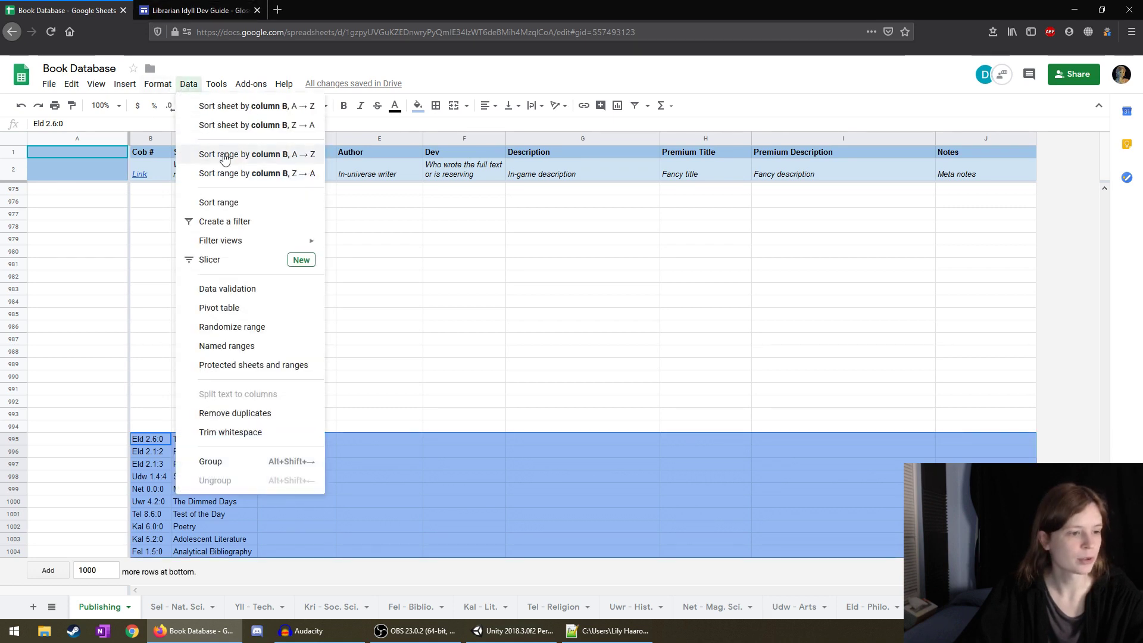
{"action": "left_click", "coordinate": [256, 154]}
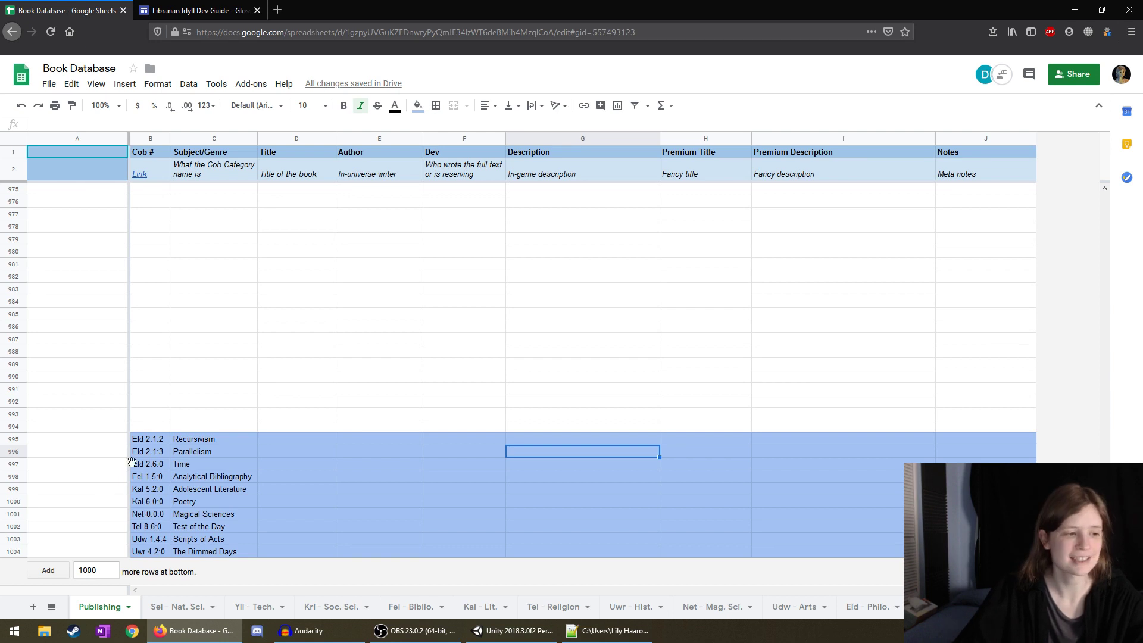
{"action": "left_click", "coordinate": [150, 436]}
{"action": "left_click", "coordinate": [159, 476]}
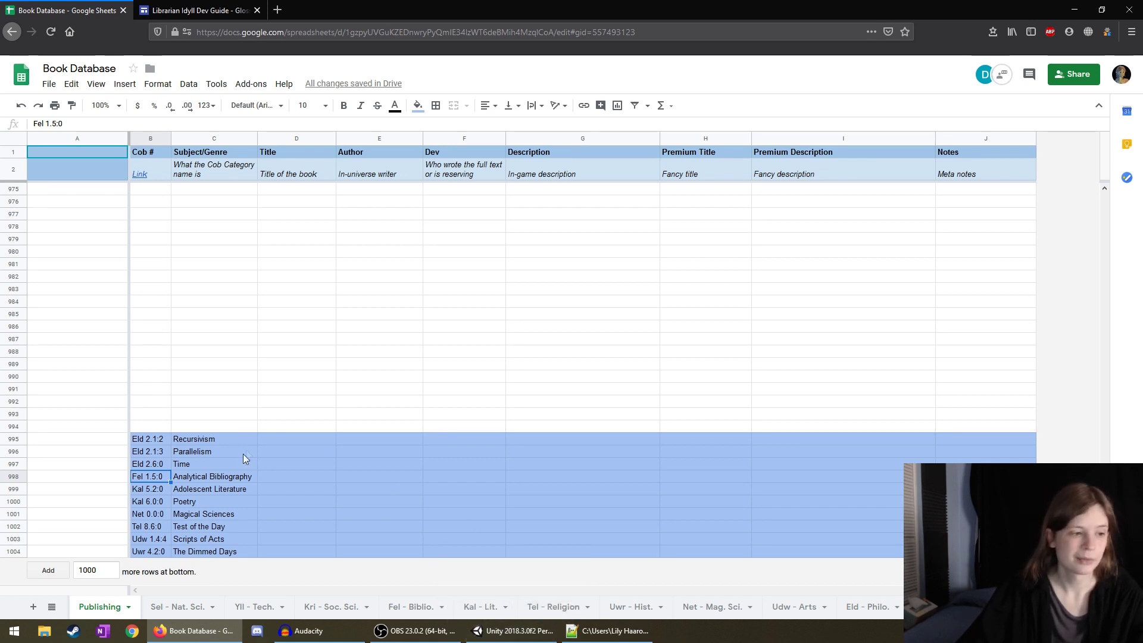
{"action": "left_click", "coordinate": [316, 453]}
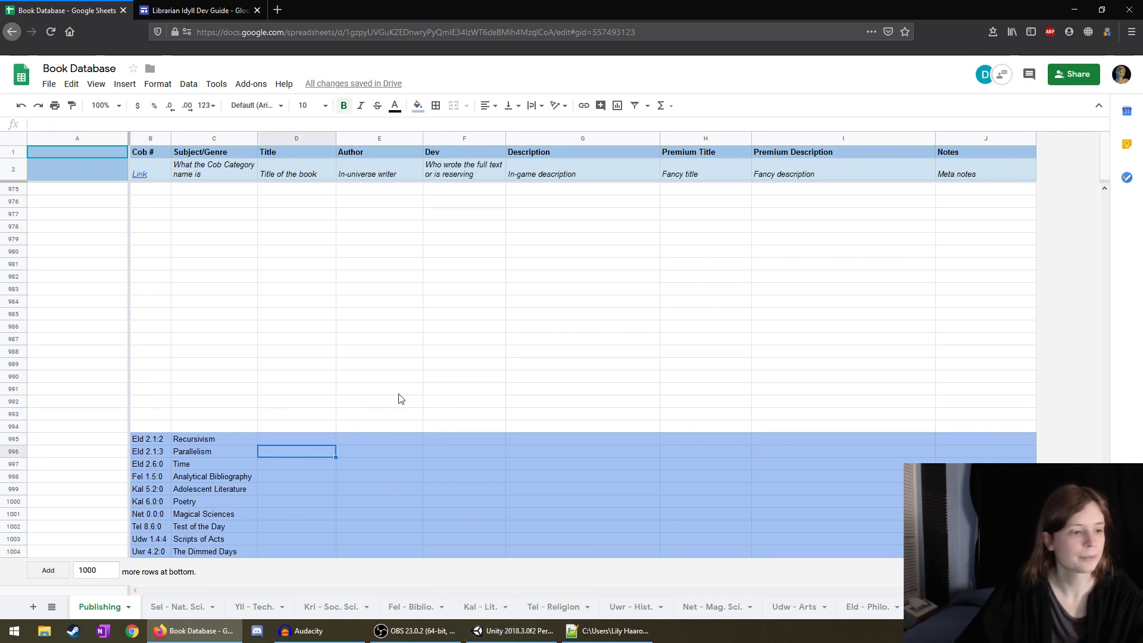
{"action": "key", "text": "Up"}
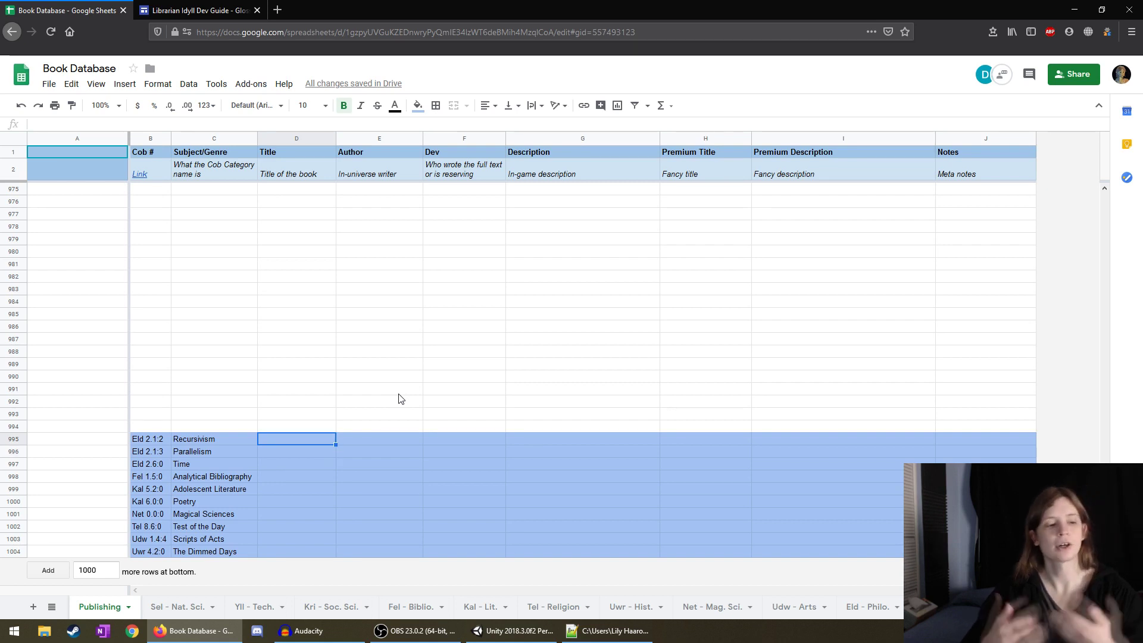
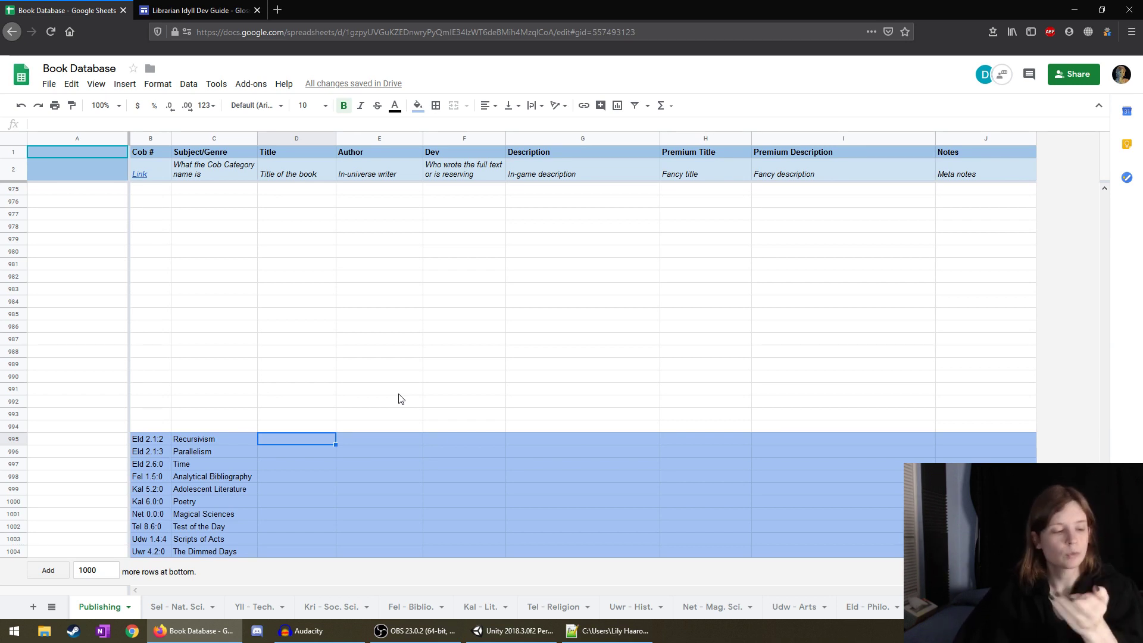
{"action": "key", "text": "Left"}
{"action": "key", "text": "Down"}
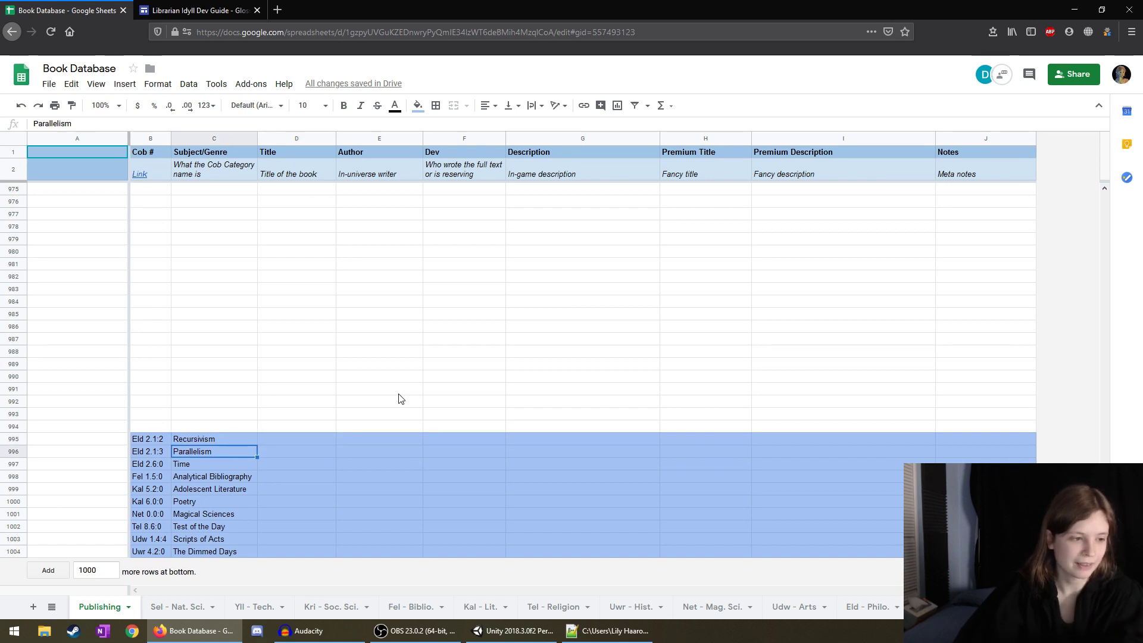
{"action": "key", "text": "Up"}
{"action": "key", "text": "Right"}
{"action": "key", "text": "Down"}
{"action": "key", "text": "Left"}
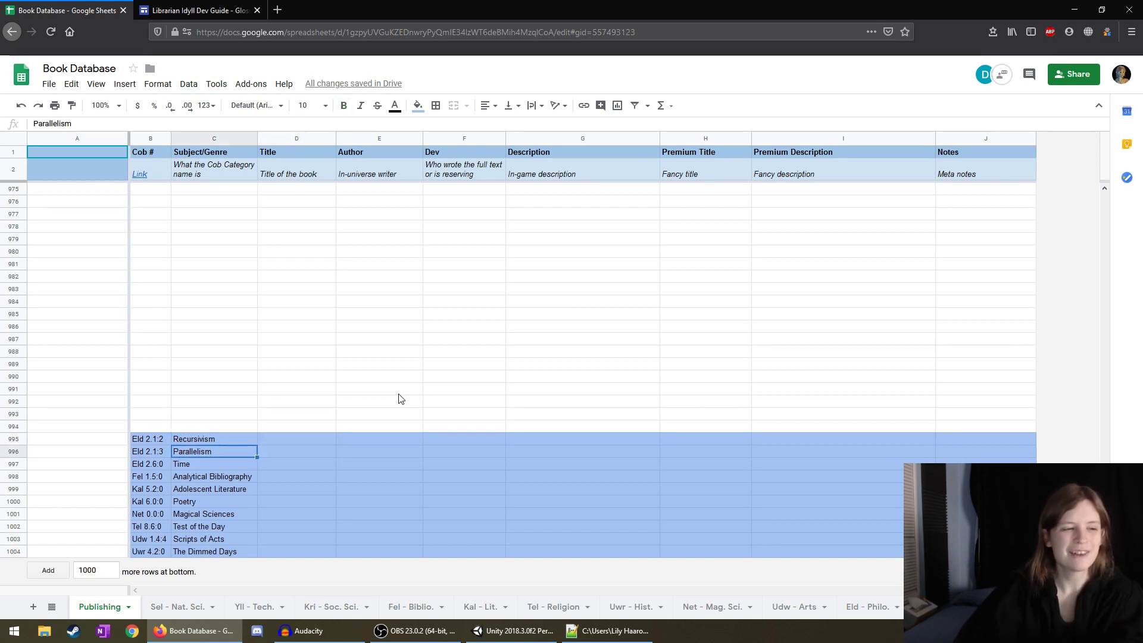
{"action": "key", "text": "Up"}
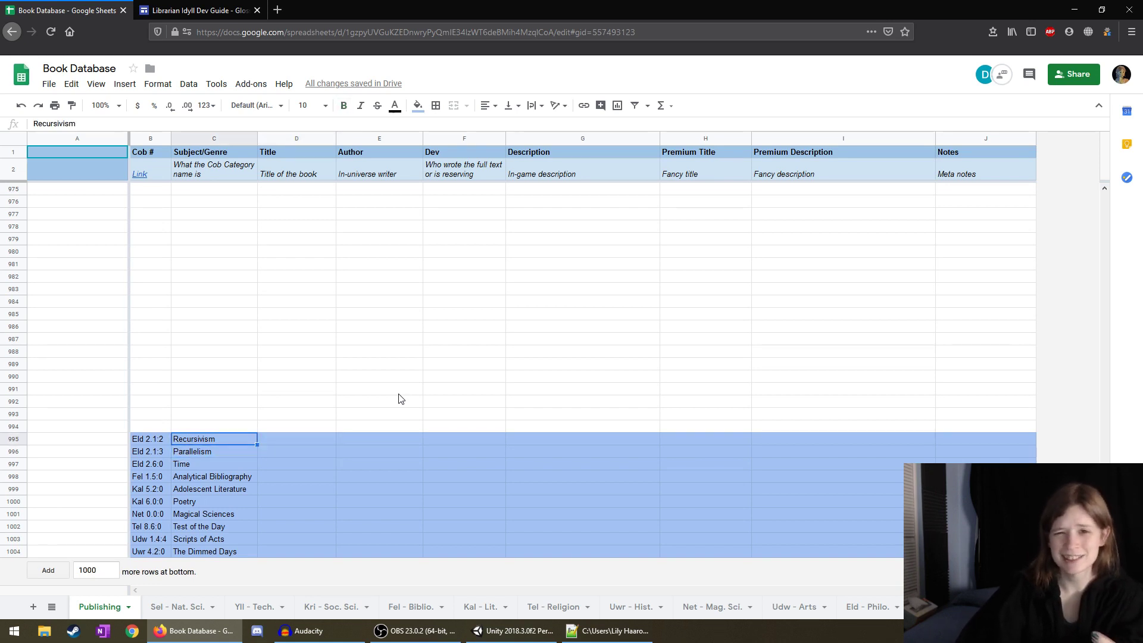
{"action": "key", "text": "Up"}
{"action": "key", "text": "Down"}
{"action": "key", "text": "Down"}
{"action": "key", "text": "Up"}
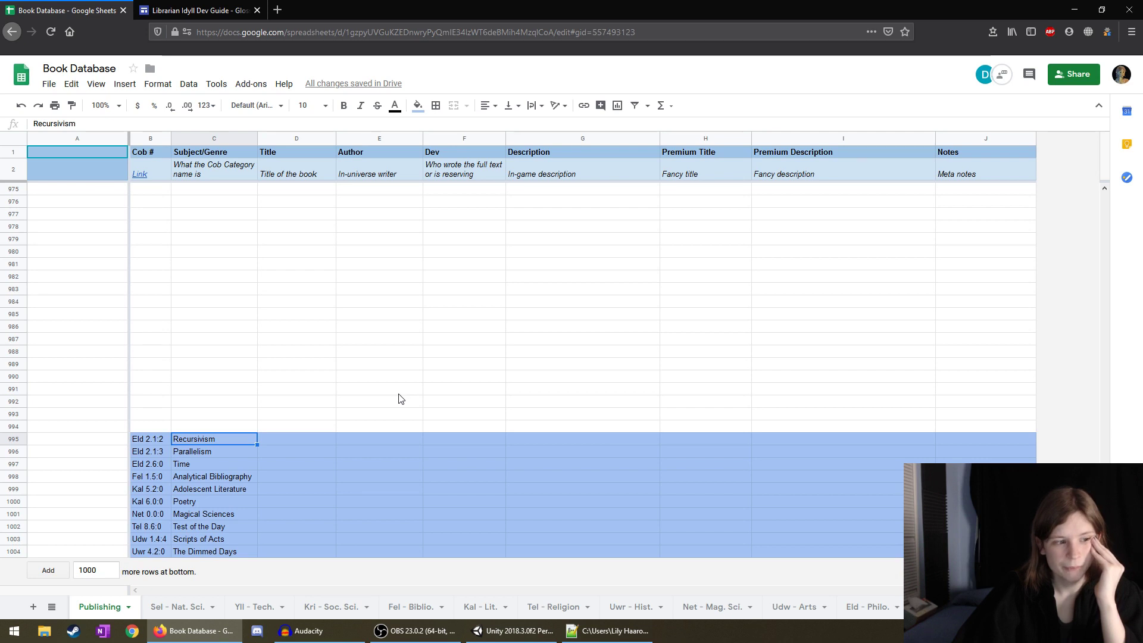
{"action": "key", "text": "Down"}
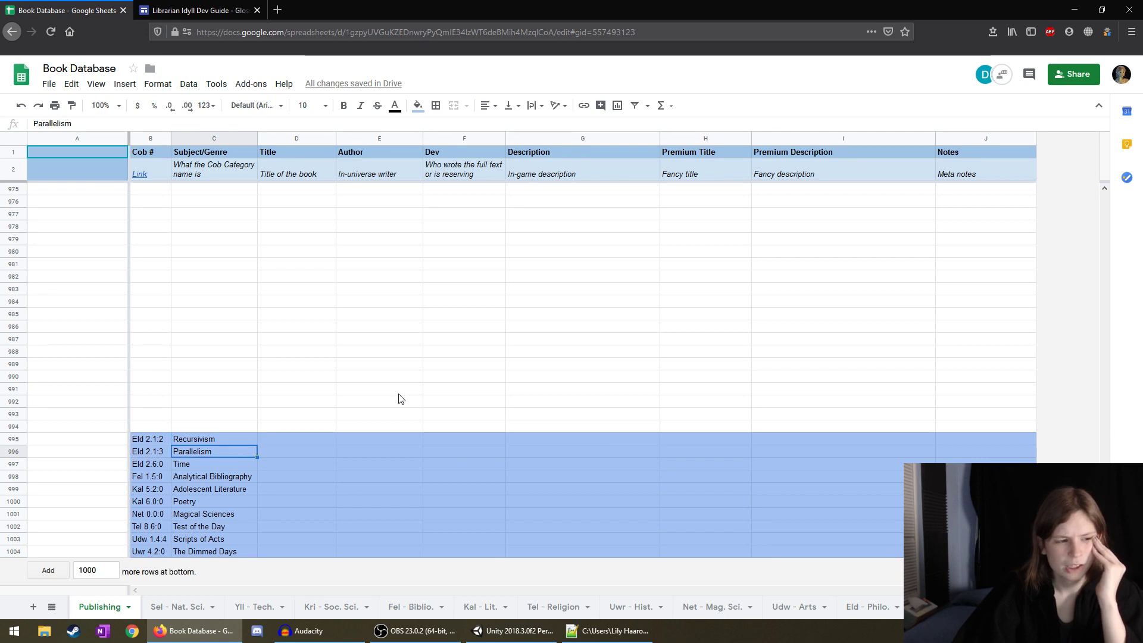
{"action": "key", "text": "Right"}
{"action": "key", "text": "Left"}
{"action": "key", "text": "Right"}
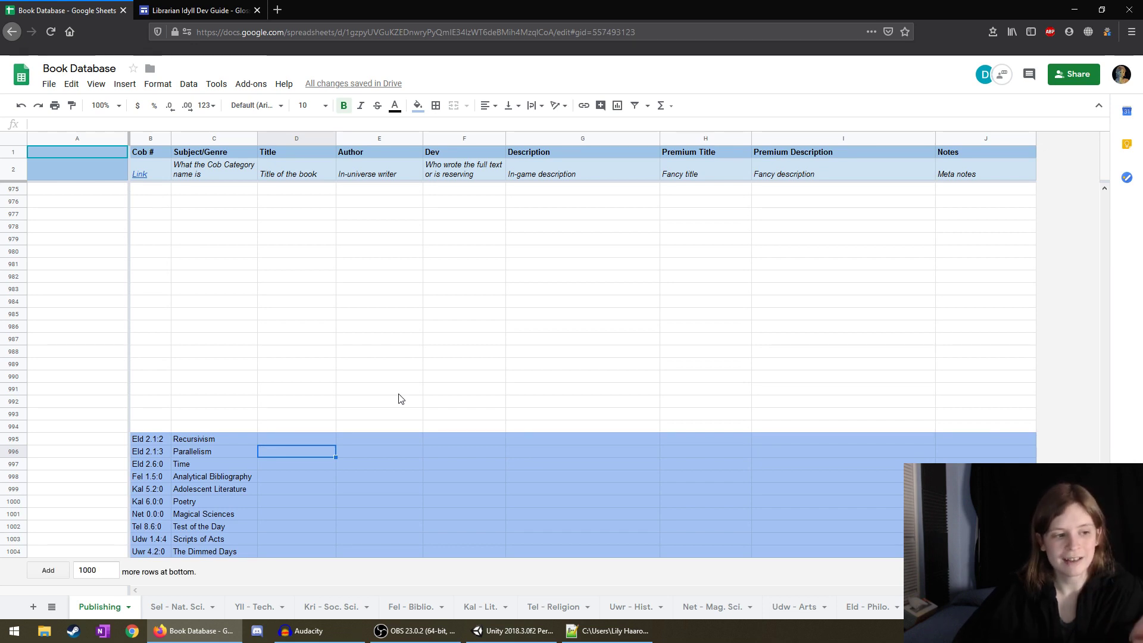
{"action": "key", "text": "Up"}
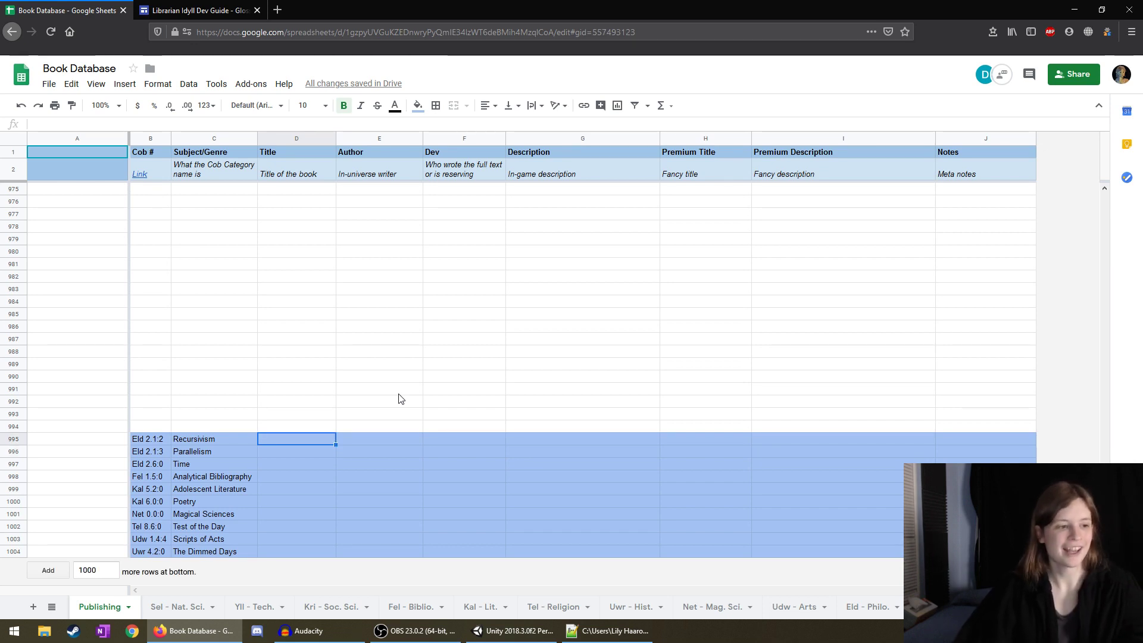
{"action": "key", "text": "Left"}
{"action": "key", "text": "Right"}
{"action": "type", "text": "Recu"}
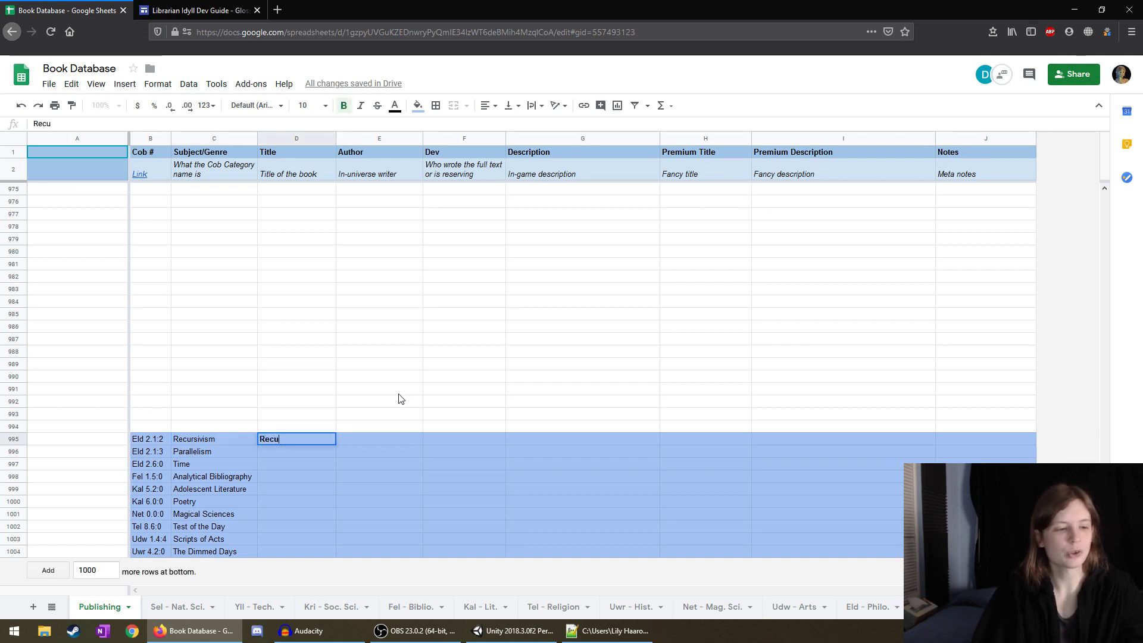
{"action": "key", "text": "Up"}
{"action": "key", "text": "Down"}
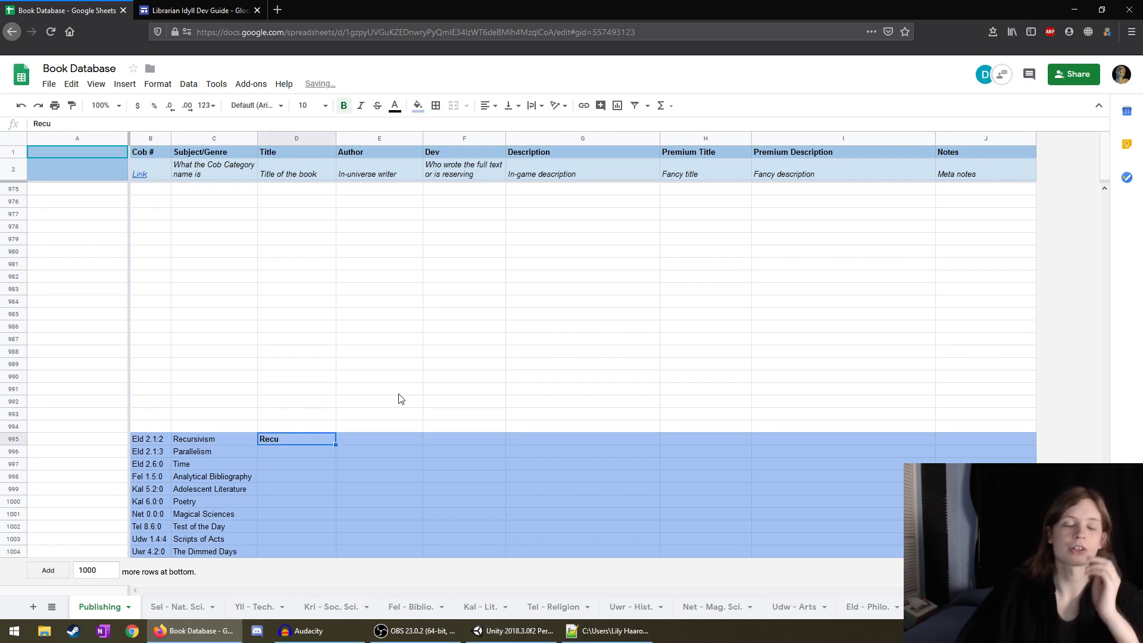
{"action": "key", "text": "Delete"}
Enter "Time: a Study" as the title of the Time book in row 997.
{"action": "key", "text": "Down"}
{"action": "key", "text": "Down"}
{"action": "key", "text": "Left"}
{"action": "key", "text": "Right"}
{"action": "type", "text": "Time: a Study"}
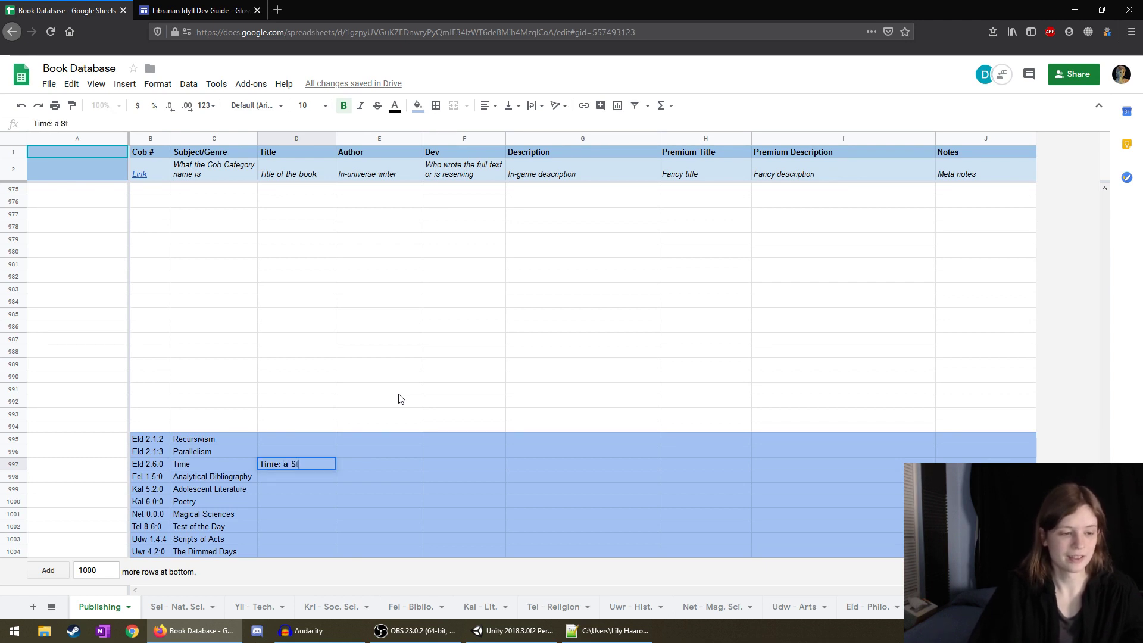
{"action": "key", "text": "Tab"}
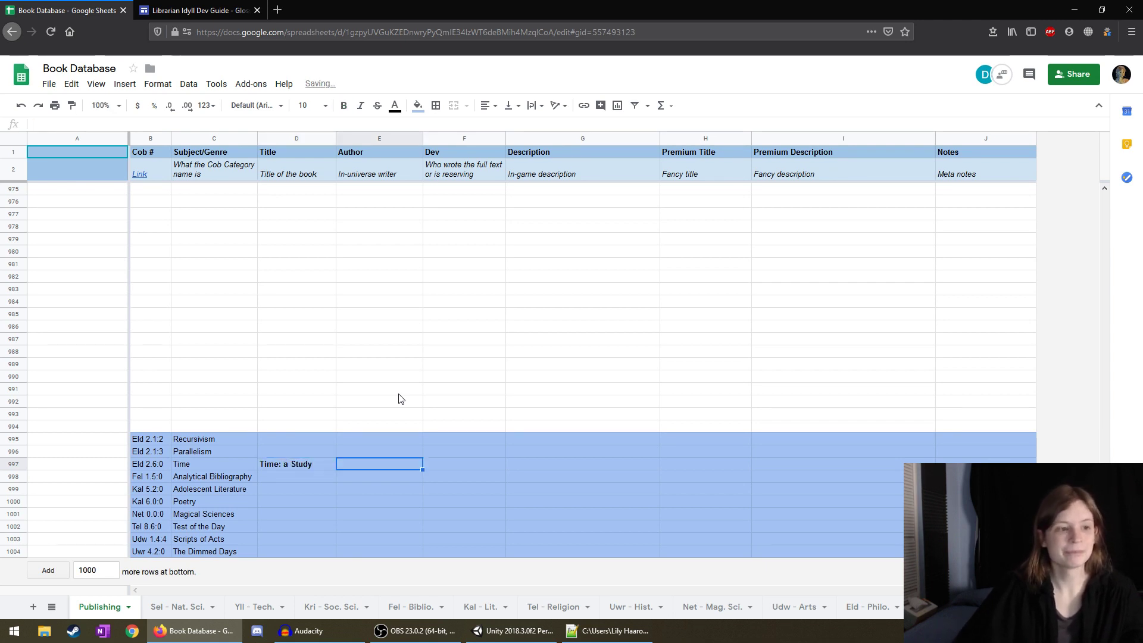
Drop ": a Study" from the row 997 title and try "Time of Being" as the wording.
{"action": "key", "text": "Left"}
{"action": "left_click", "coordinate": [58, 125]}
{"action": "left_click_drag", "start_coordinate": [56, 125], "coordinate": [127, 126]}
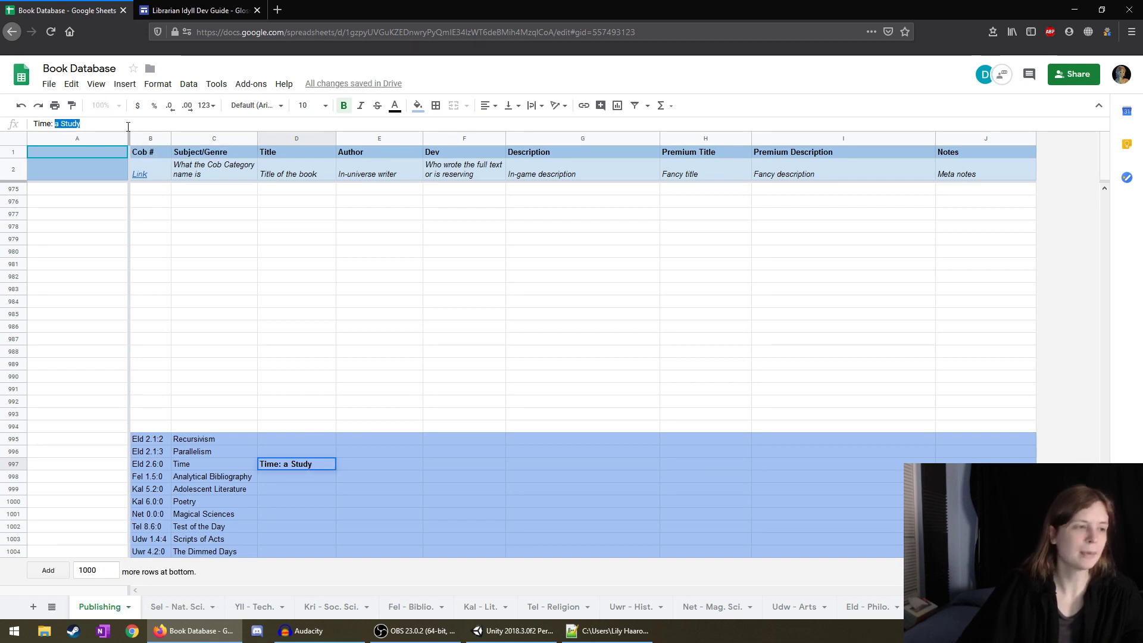
{"action": "key", "text": "BackSpace"}
{"action": "key", "text": "BackSpace"}
{"action": "key", "text": "BackSpace"}
{"action": "type", "text": "of Worl"}
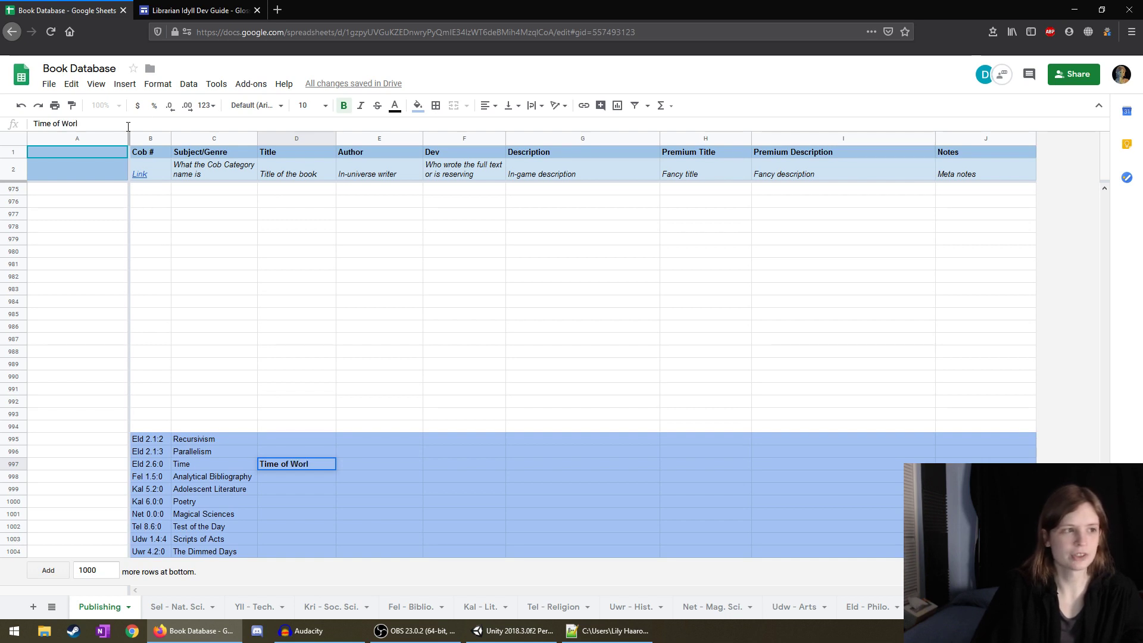
{"action": "key", "text": "BackSpace"}
{"action": "key", "text": "BackSpace"}
{"action": "key", "text": "BackSpace"}
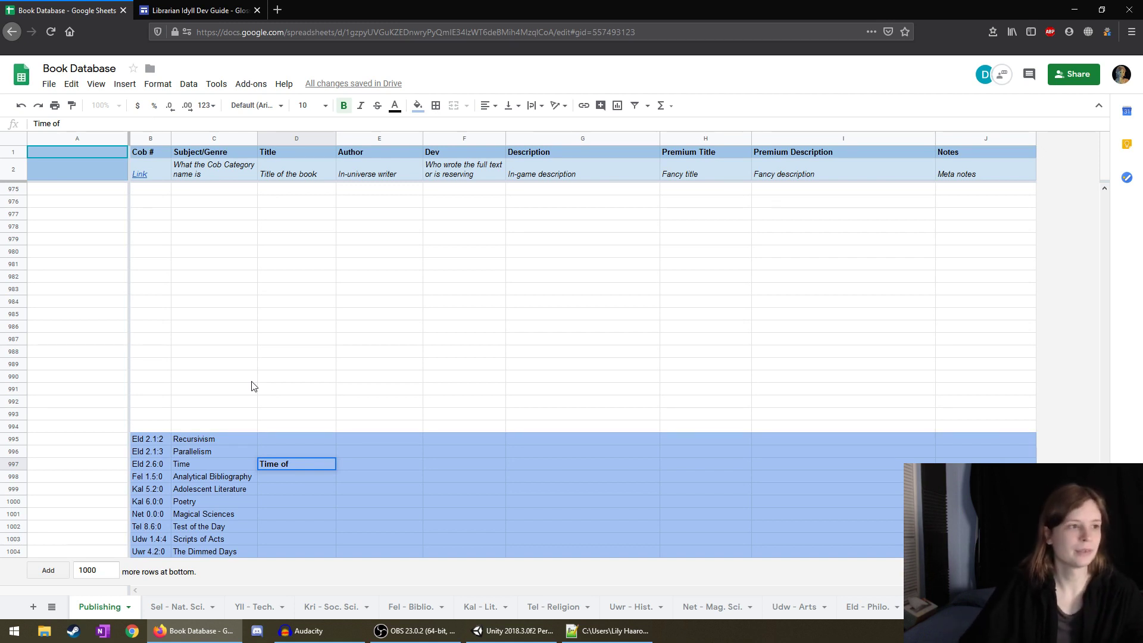
{"action": "type", "text": "Being"}
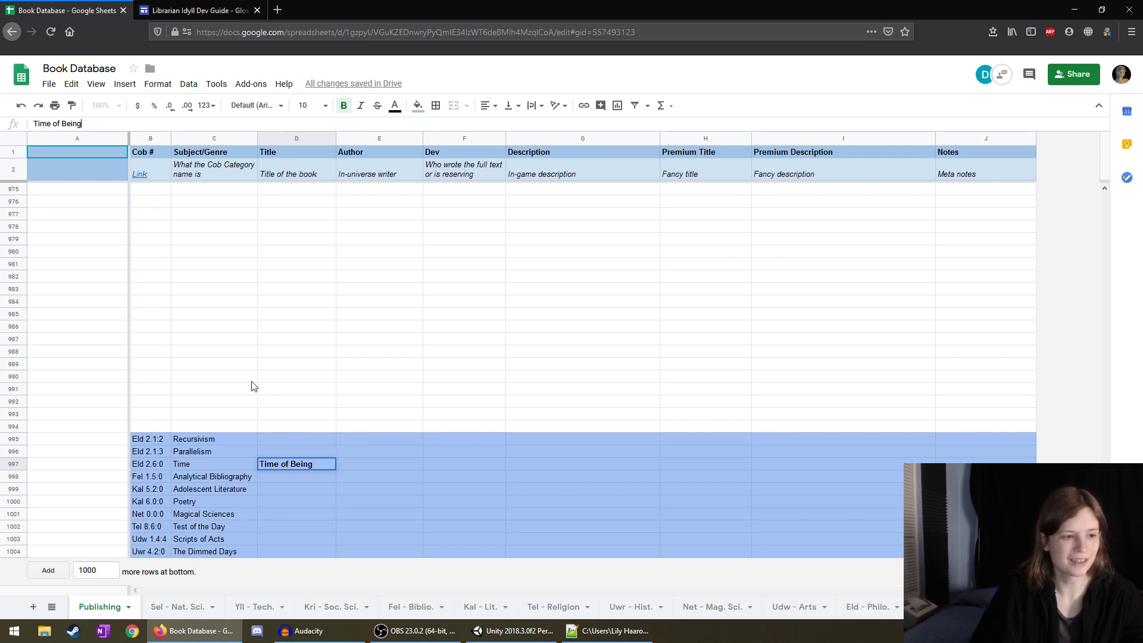
{"action": "key", "text": "BackSpace"}
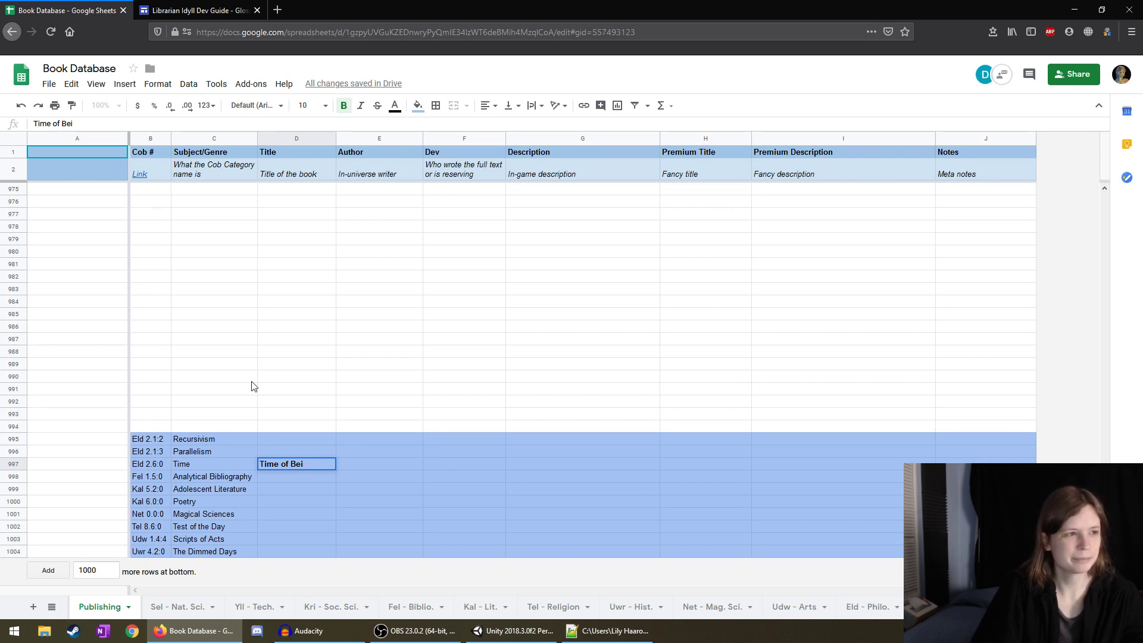
{"action": "key", "text": "BackSpace"}
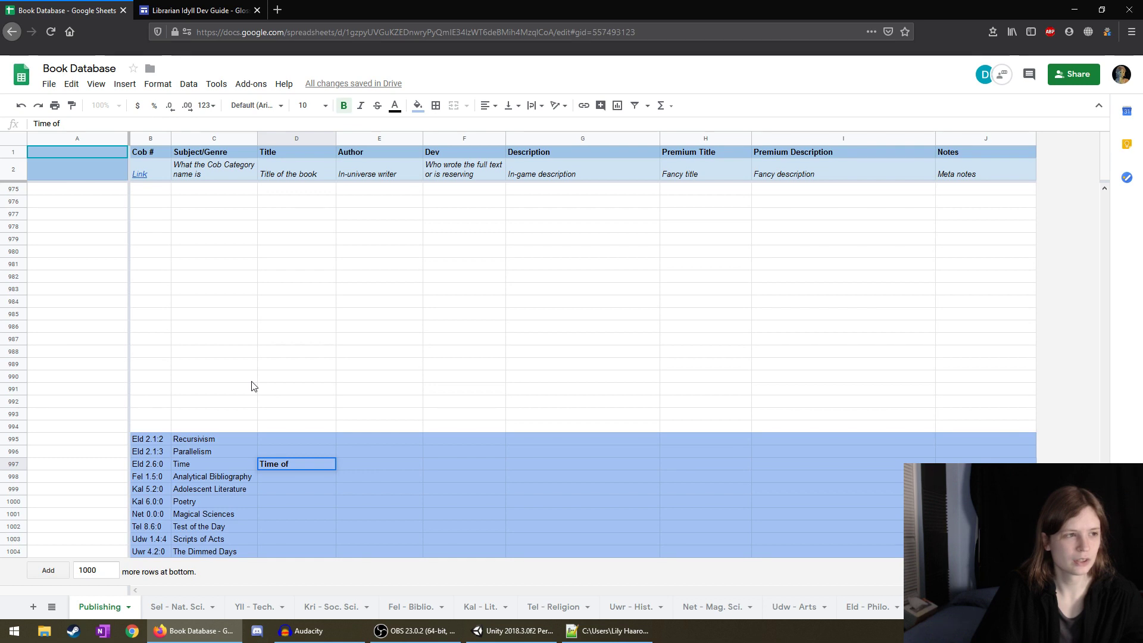
Change the title of the Time book in row 997 to "Times of Realities".
{"action": "key", "text": "BackSpace"}
{"action": "key", "text": "BackSpace"}
{"action": "key", "text": "BackSpace"}
{"action": "type", "text": "s"}
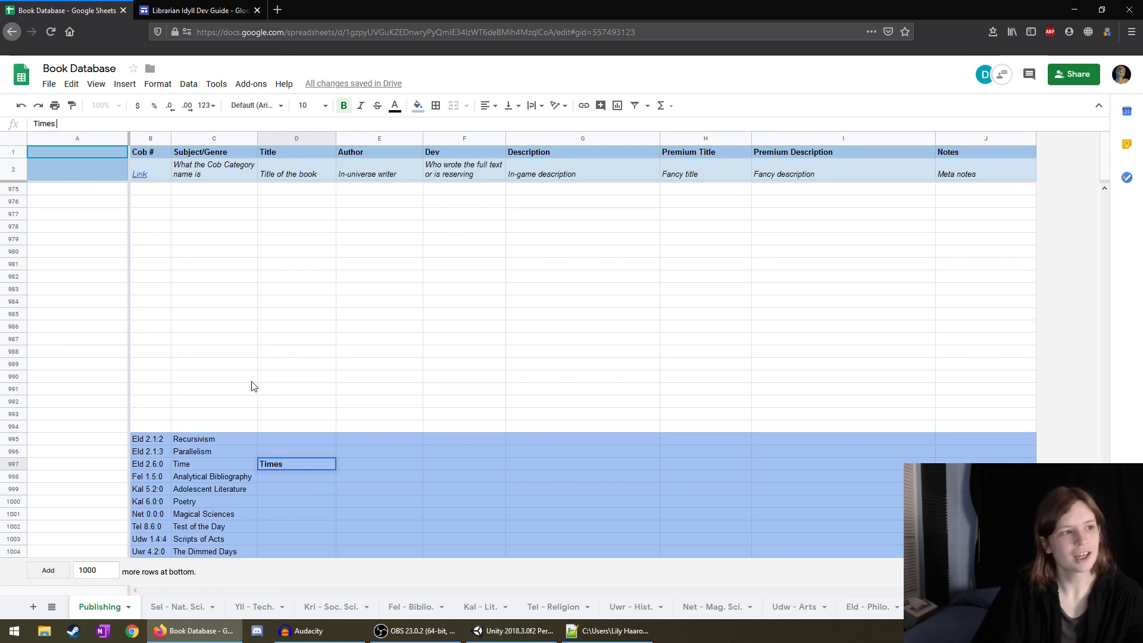
{"action": "type", "text": " of Realities"}
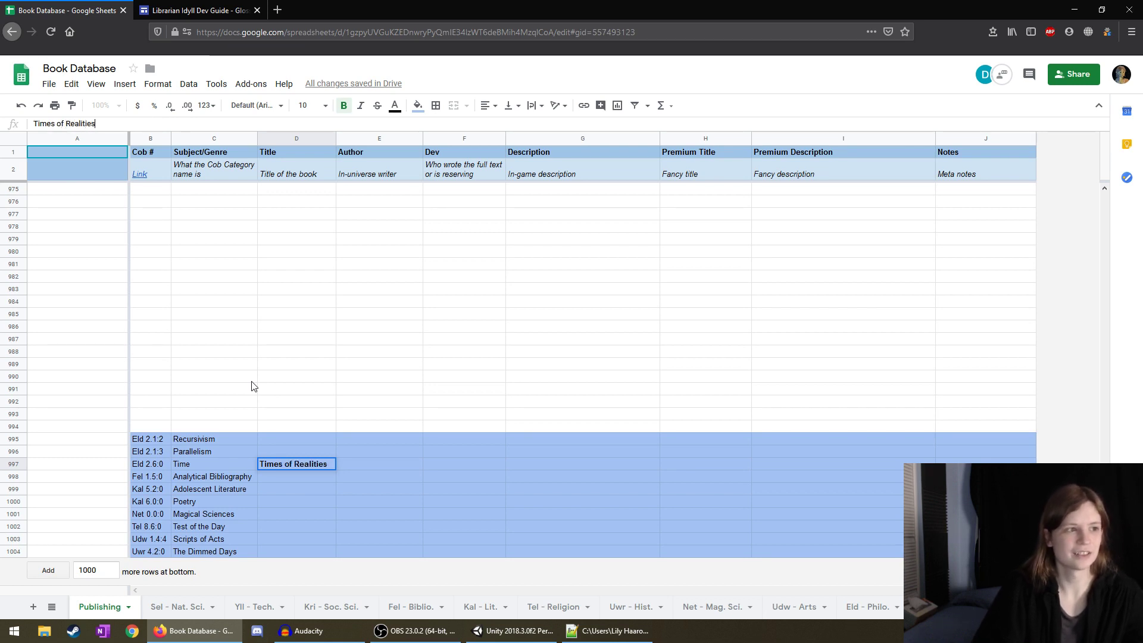
{"action": "key", "text": "Return"}
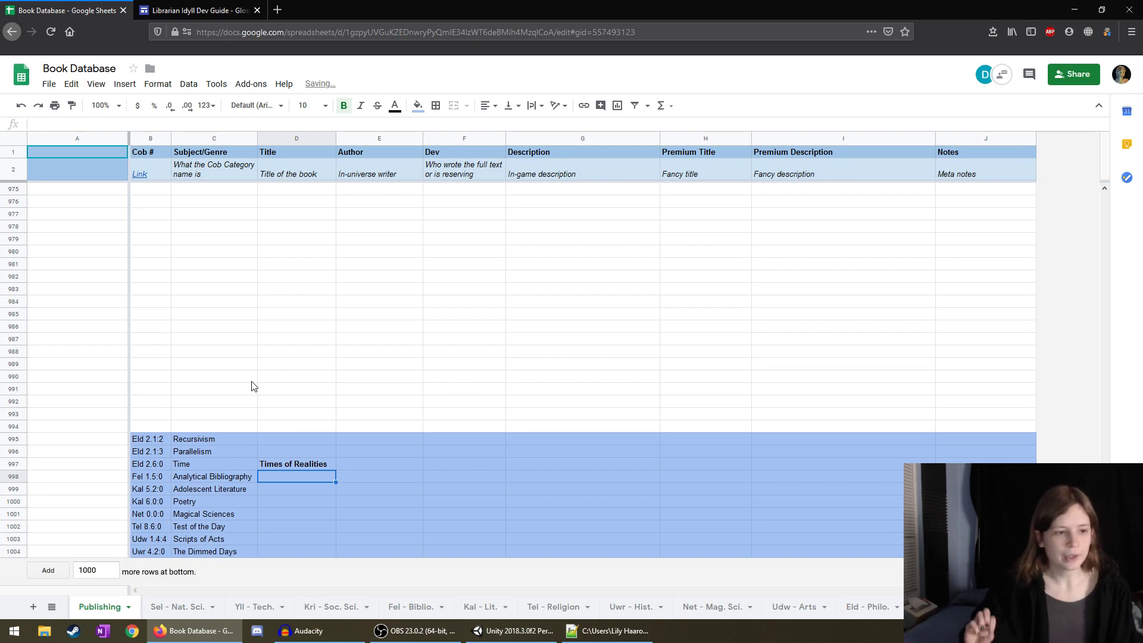
Begin the in-game description of Times of Realities in row 997 with "A pondering as to".
{"action": "key", "text": "Tab"}
{"action": "key", "text": "Up"}
{"action": "key", "text": "Right"}
{"action": "key", "text": "Right"}
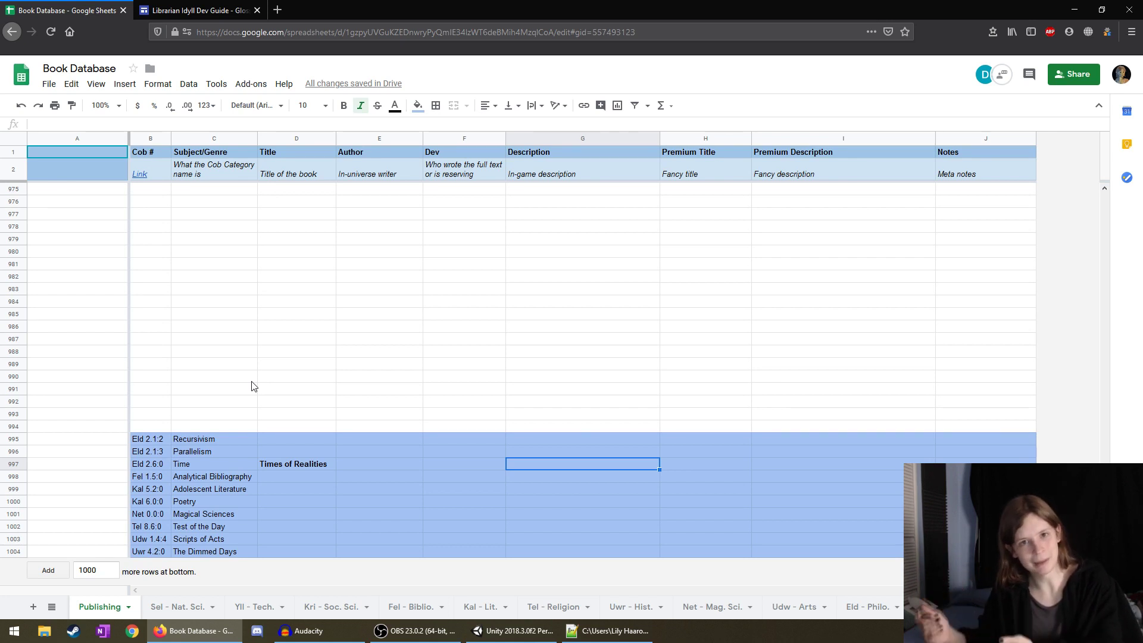
{"action": "type", "text": "A "}
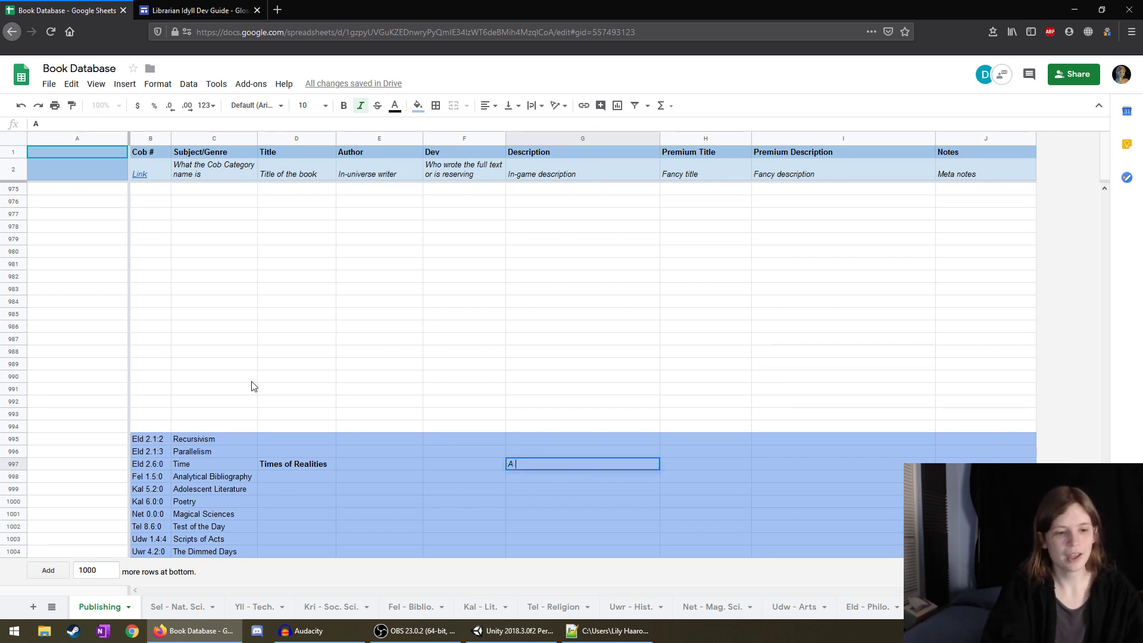
{"action": "type", "text": "pondering"}
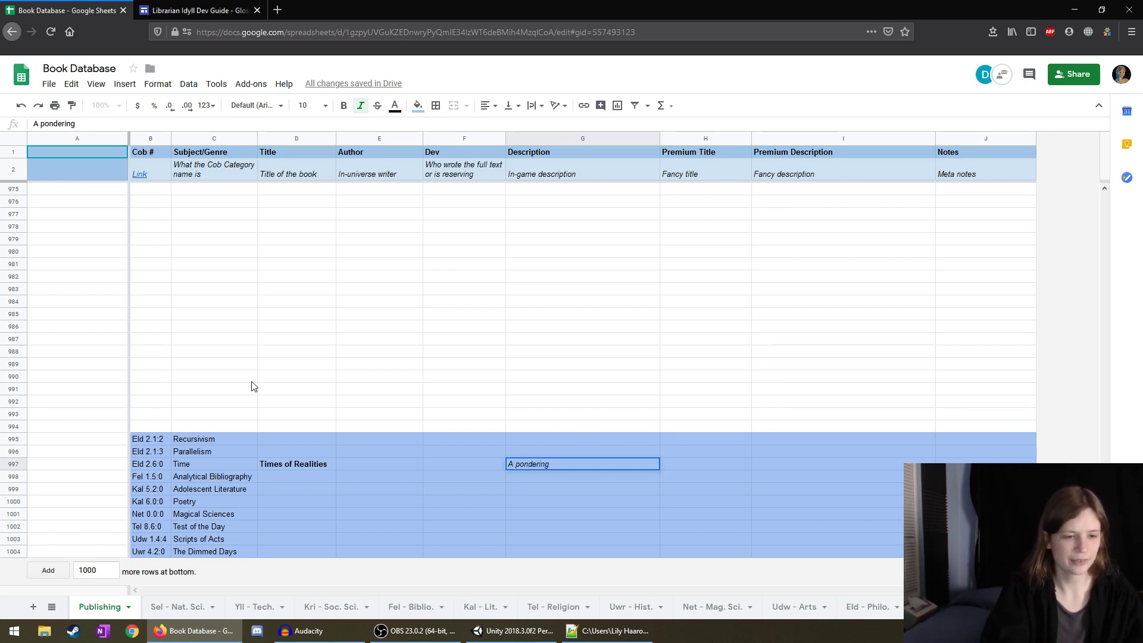
{"action": "type", "text": " as to"}
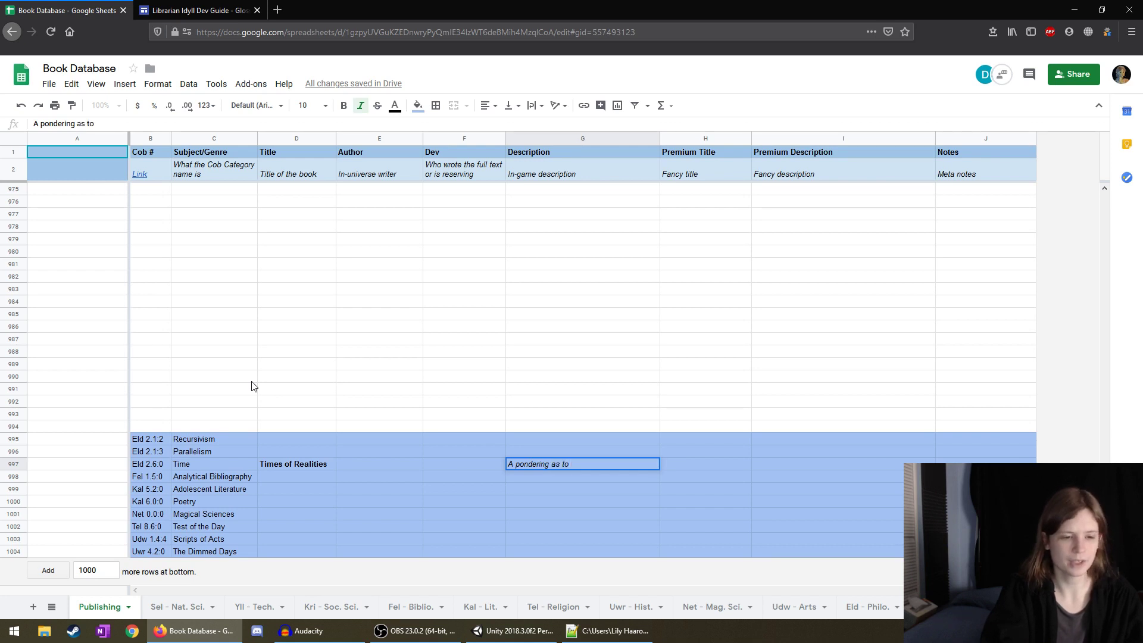
Reword the opening of the row 997 description to "A pondering and exploration as to the".
{"action": "key", "text": "BackSpace"}
{"action": "key", "text": "BackSpace"}
{"action": "key", "text": "BackSpace"}
{"action": "key", "text": "BackSpace"}
{"action": "key", "text": "BackSpace"}
{"action": "key", "text": "BackSpace"}
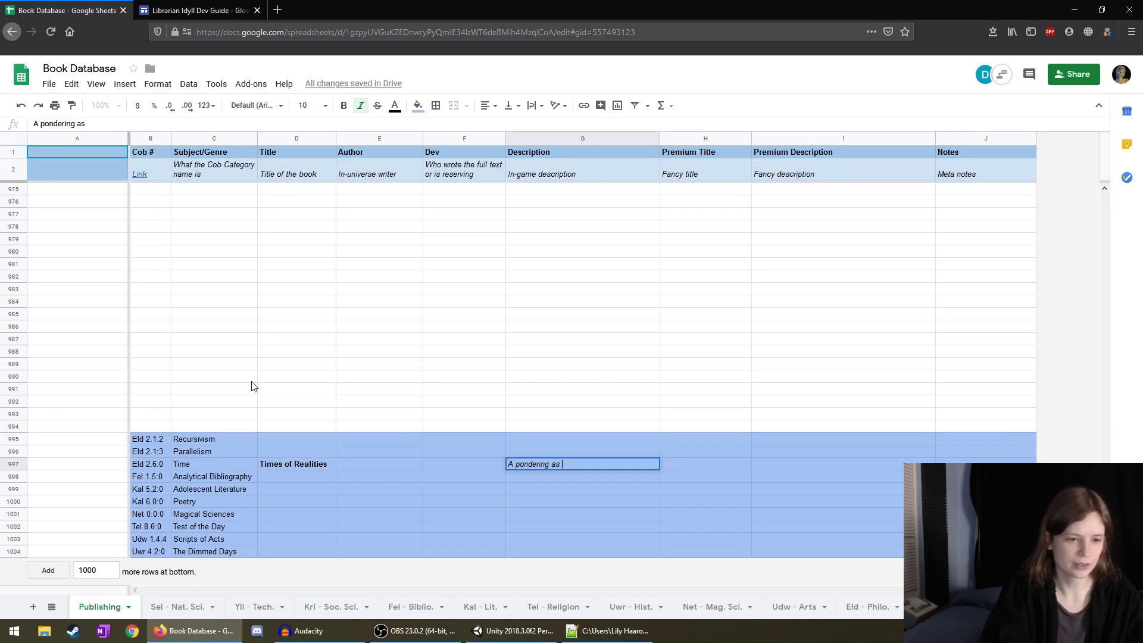
{"action": "type", "text": "and explo"}
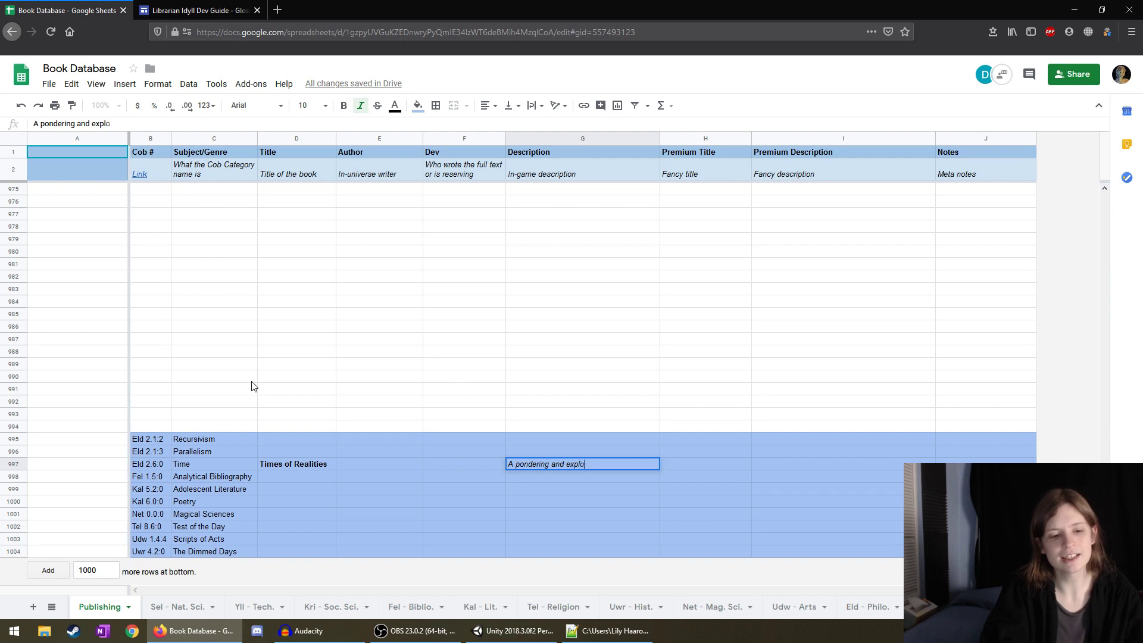
{"action": "type", "text": "ration as to"}
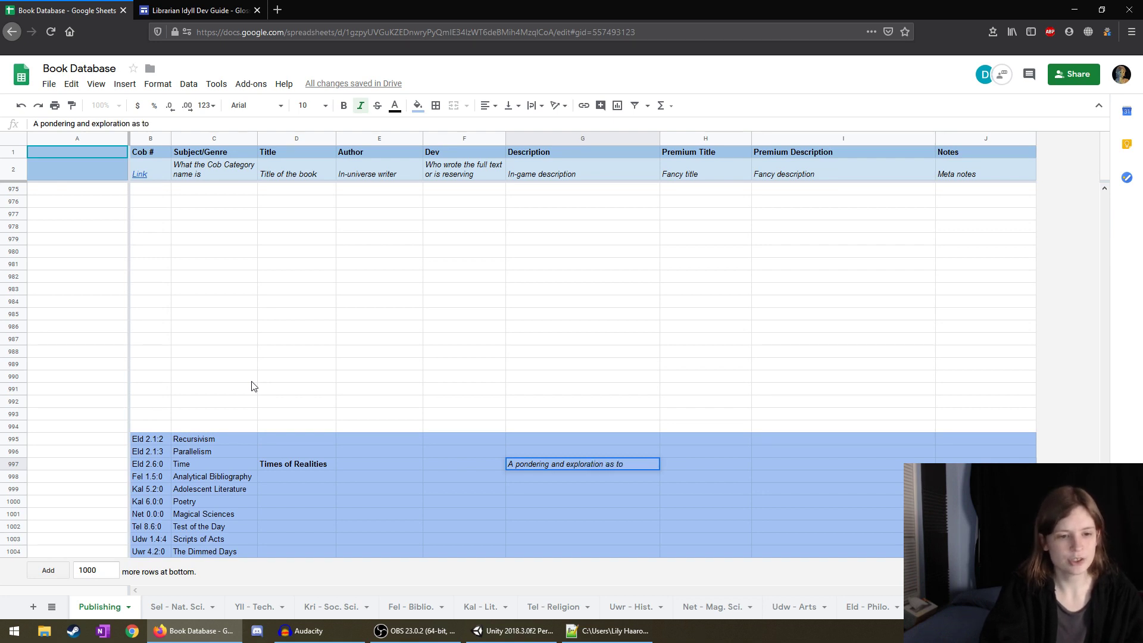
{"action": "type", "text": " the"}
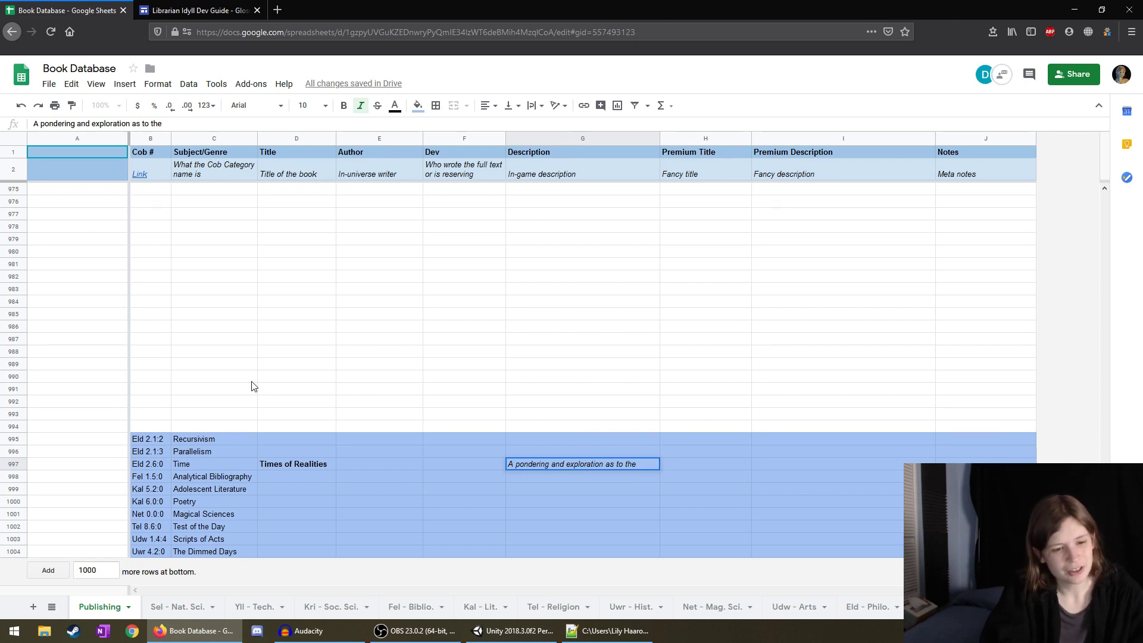
Replace "as to the" in the row 997 description with "in regards to the".
{"action": "key", "text": "BackSpace"}
{"action": "key", "text": "BackSpace"}
{"action": "key", "text": "BackSpace"}
{"action": "key", "text": "BackSpace"}
{"action": "key", "text": "BackSpace"}
{"action": "key", "text": "BackSpace"}
{"action": "key", "text": "BackSpace"}
{"action": "key", "text": "BackSpace"}
{"action": "key", "text": "BackSpace"}
{"action": "type", "text": "i"}
{"action": "type", "text": "n regar"}
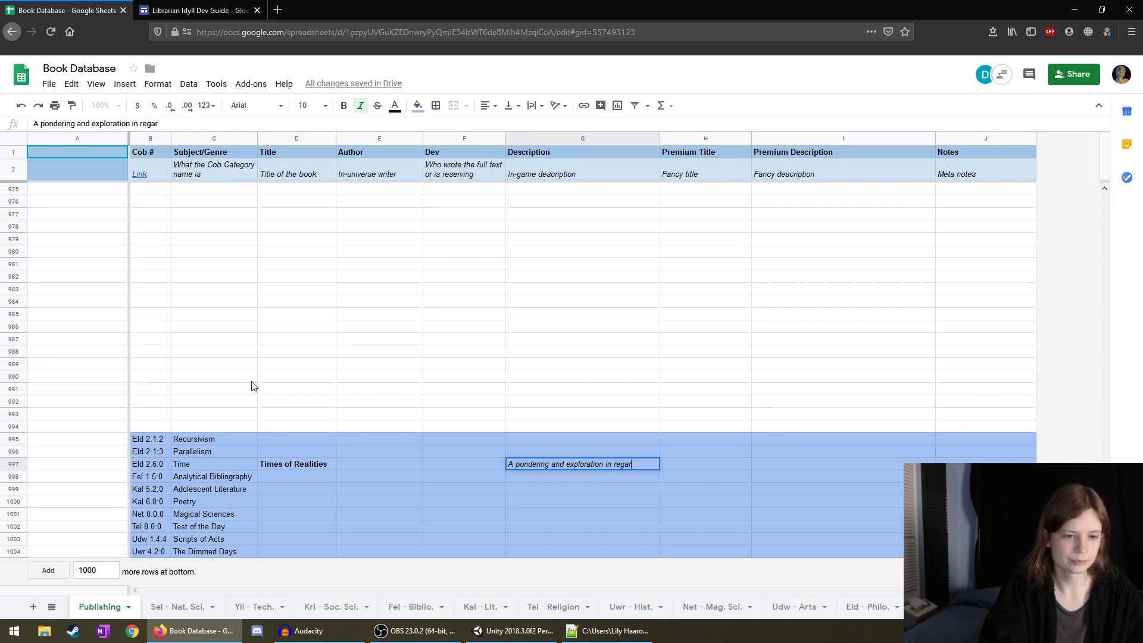
{"action": "type", "text": "ds to the"}
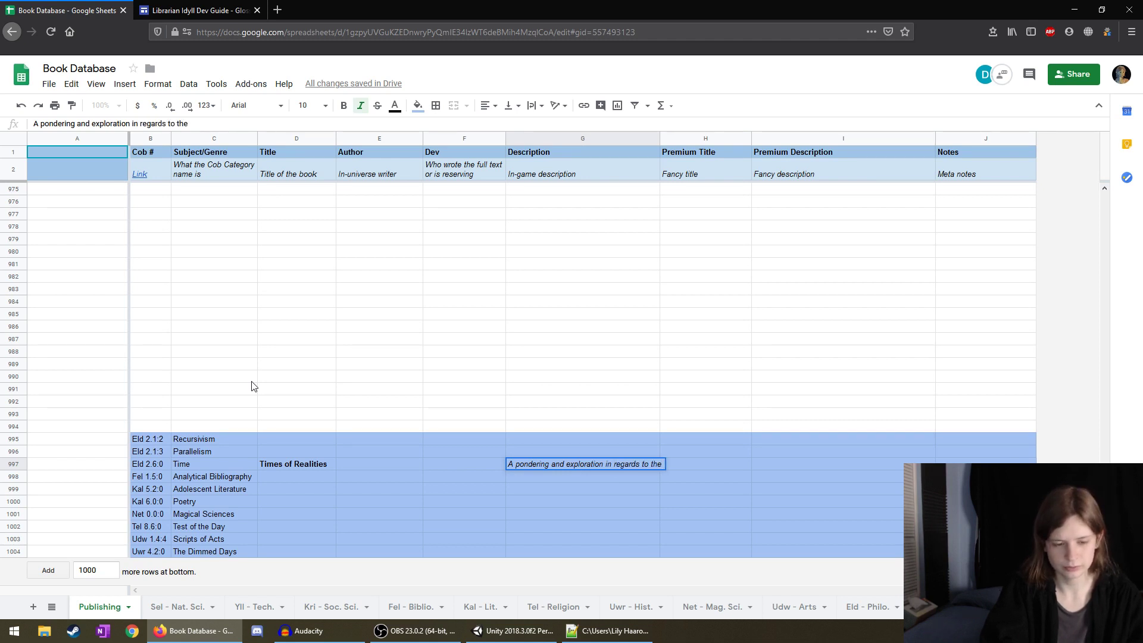
Continue the row 997 description with "rates and flow of time".
{"action": "type", "text": " rates and flow of"}
{"action": "type", "text": " tim"}
{"action": "type", "text": "e"}
Reword the end of the row 997 description to the singular "rate and flow of time".
{"action": "key", "text": "BackSpace"}
{"action": "key", "text": "BackSpace"}
{"action": "key", "text": "BackSpace"}
{"action": "key", "text": "BackSpace"}
{"action": "key", "text": "BackSpace"}
{"action": "key", "text": "BackSpace"}
{"action": "key", "text": "BackSpace"}
{"action": "key", "text": "BackSpace"}
{"action": "key", "text": "BackSpace"}
{"action": "key", "text": "BackSpace"}
{"action": "key", "text": "BackSpace"}
{"action": "key", "text": "BackSpace"}
{"action": "key", "text": "BackSpace"}
{"action": "key", "text": "BackSpace"}
{"action": "key", "text": "BackSpace"}
{"action": "key", "text": "BackSpace"}
{"action": "key", "text": "BackSpace"}
{"action": "key", "text": "BackSpace"}
{"action": "key", "text": "BackSpace"}
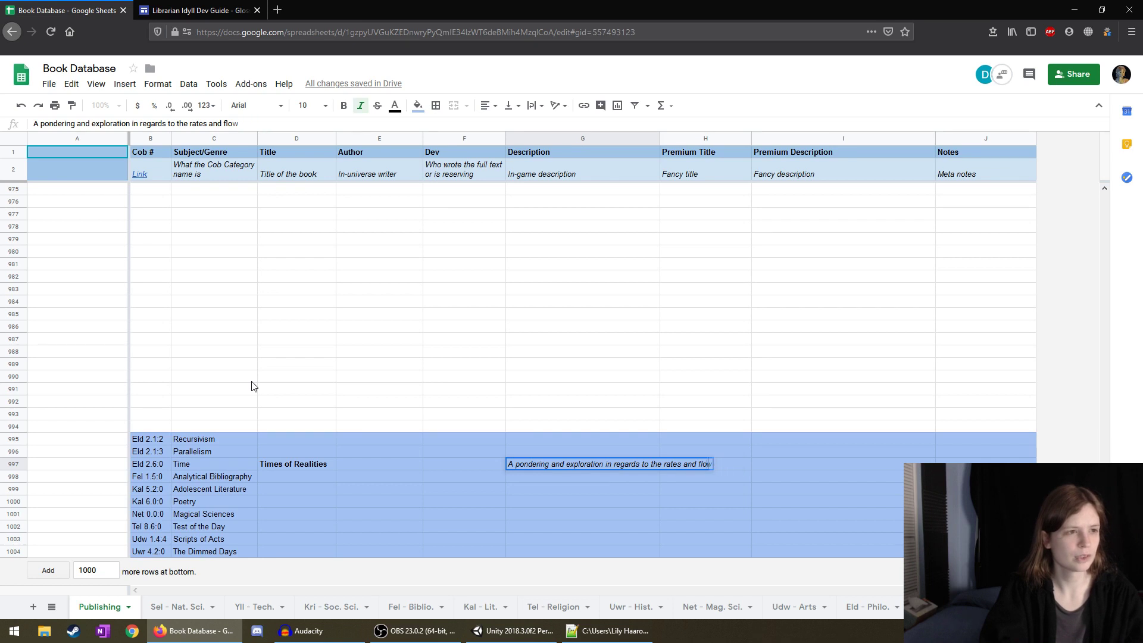
{"action": "type", "text": "and flor o"}
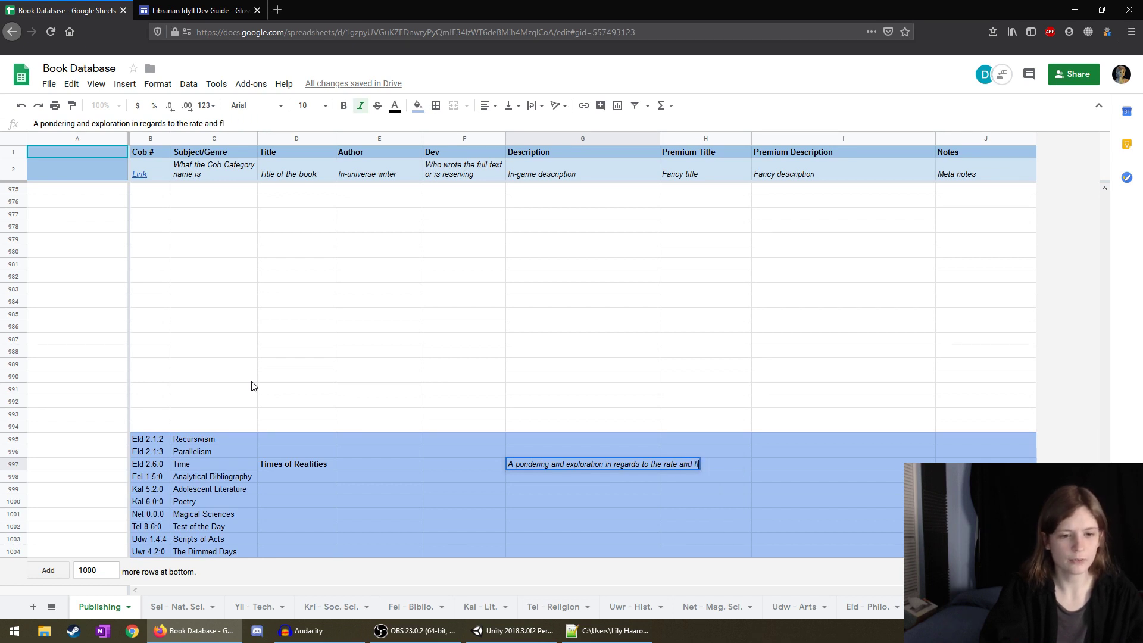
{"action": "key", "text": "BackSpace"}
{"action": "key", "text": "BackSpace"}
{"action": "key", "text": "BackSpace"}
{"action": "type", "text": "w "}
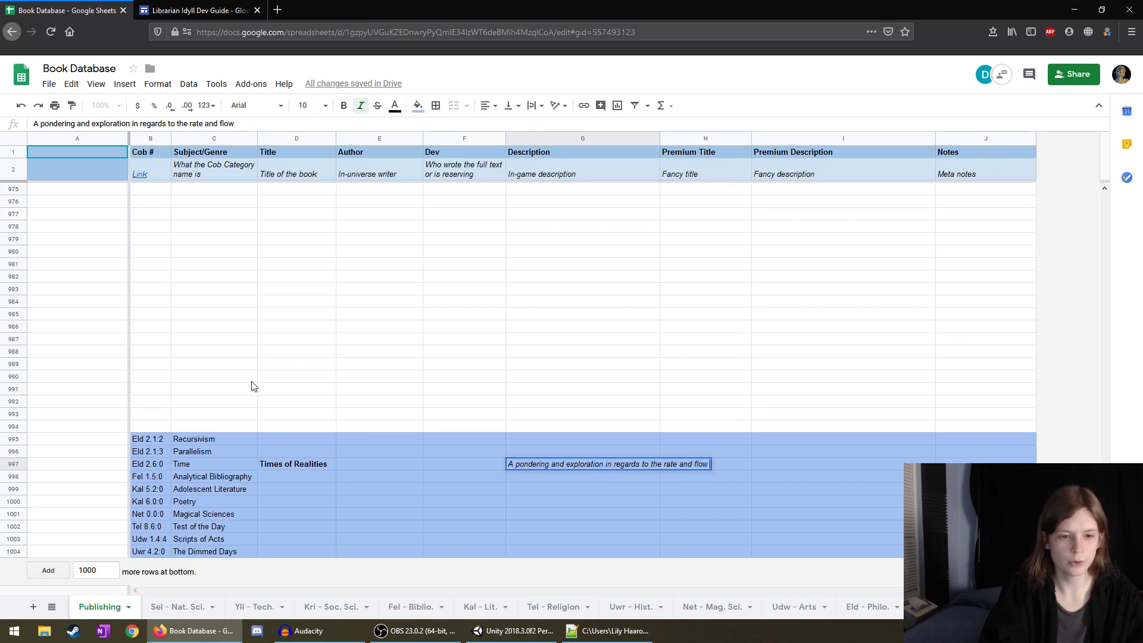
{"action": "type", "text": "of time"}
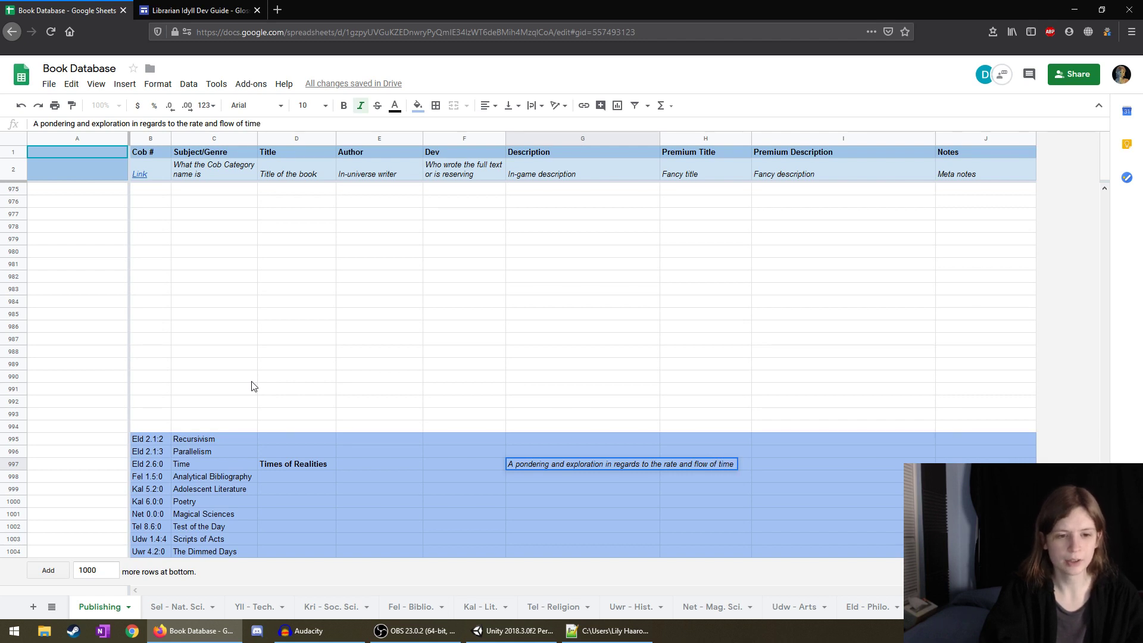
Extend the row 997 description with "of our cosmos in relation to other stories".
{"action": "type", "text": " of our cosmos"}
{"action": "type", "text": " in"}
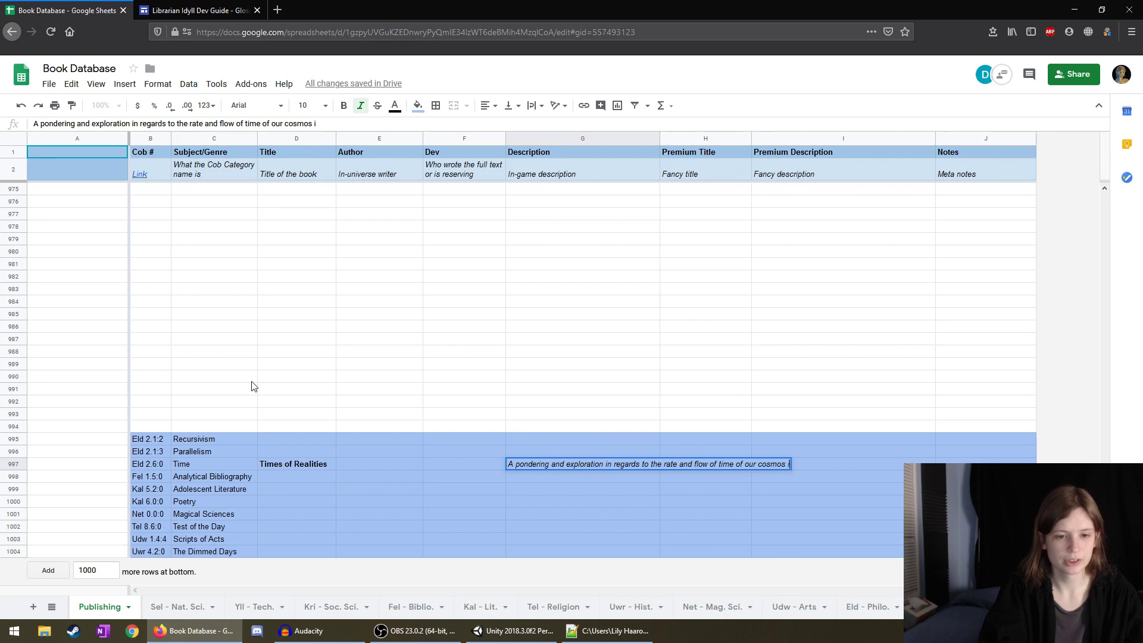
{"action": "type", "text": " relat"}
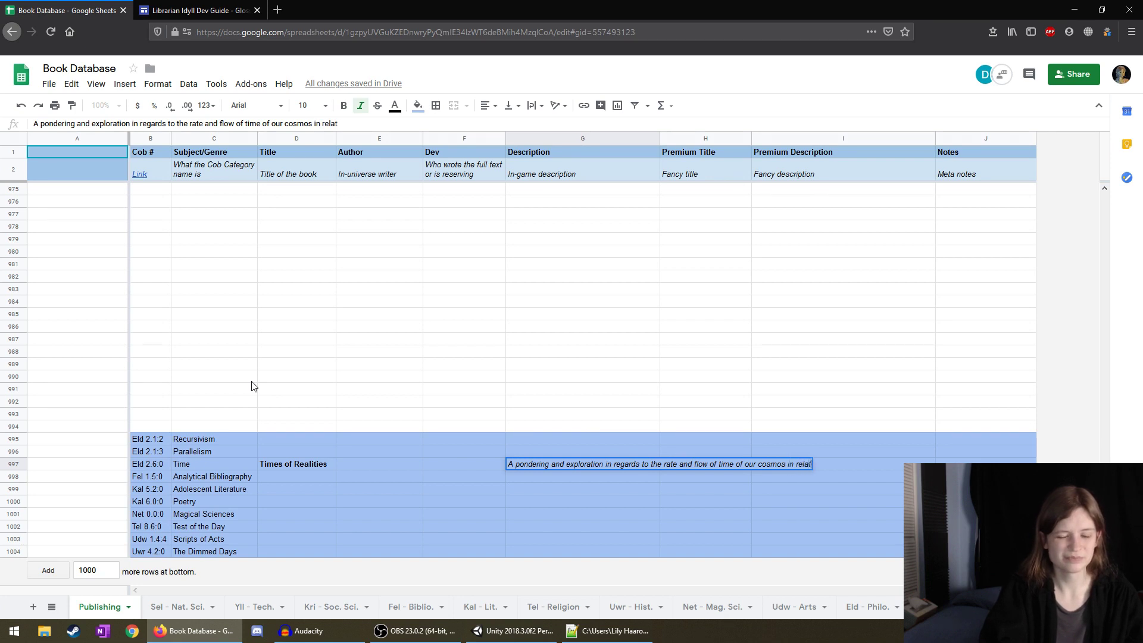
{"action": "type", "text": "ion to other stories"}
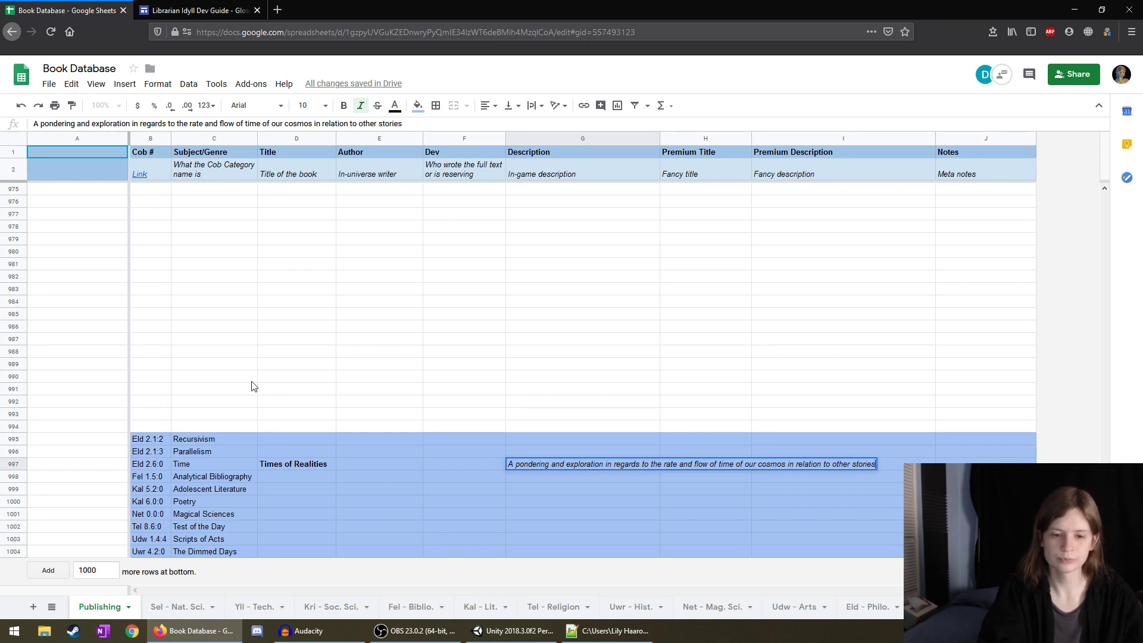
Replace "stories" at the end of the row 997 description with "realms outside of our own.".
{"action": "key", "text": "BackSpace"}
{"action": "key", "text": "BackSpace"}
{"action": "key", "text": "BackSpace"}
{"action": "key", "text": "BackSpace"}
{"action": "key", "text": "BackSpace"}
{"action": "key", "text": "BackSpace"}
{"action": "key", "text": "BackSpace"}
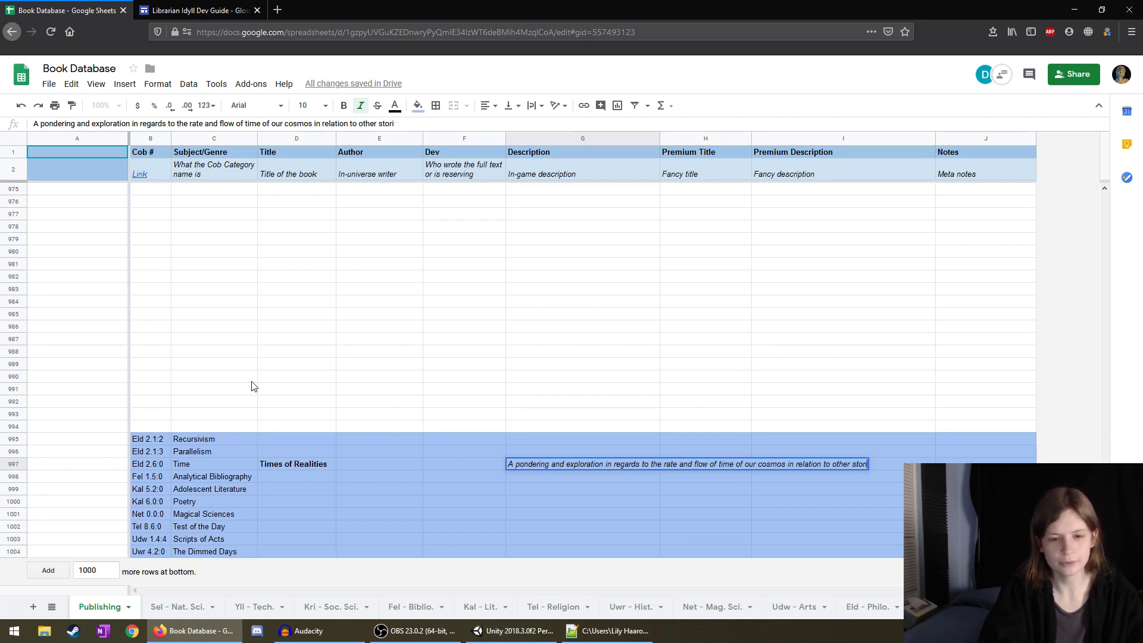
{"action": "type", "text": "realms outside of our own"}
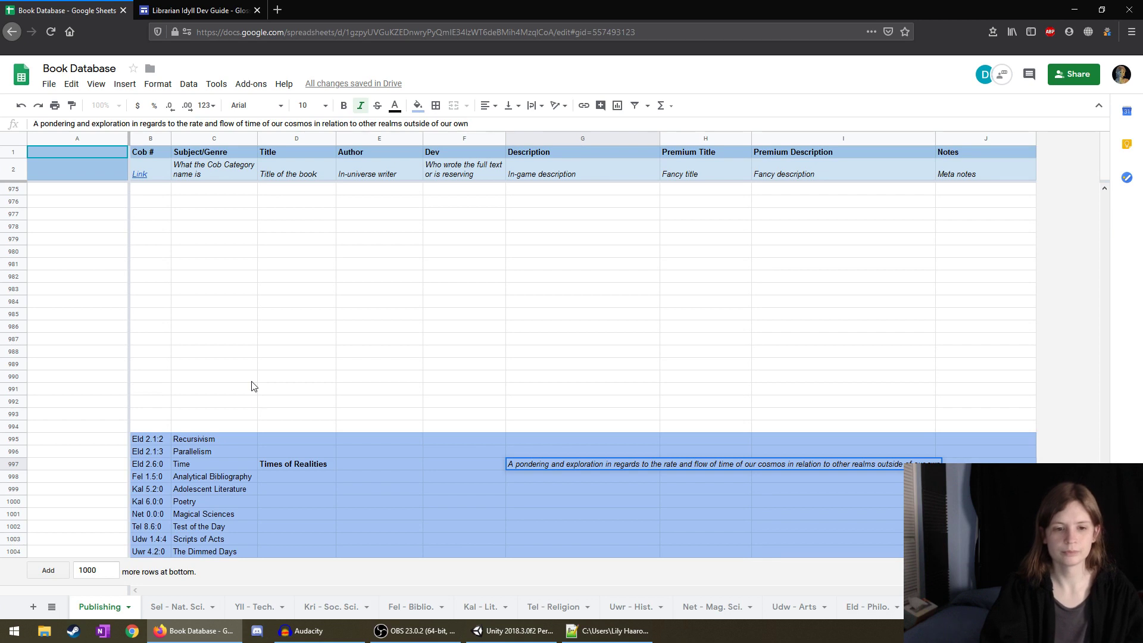
{"action": "type", "text": "."}
{"action": "key", "text": "Return"}
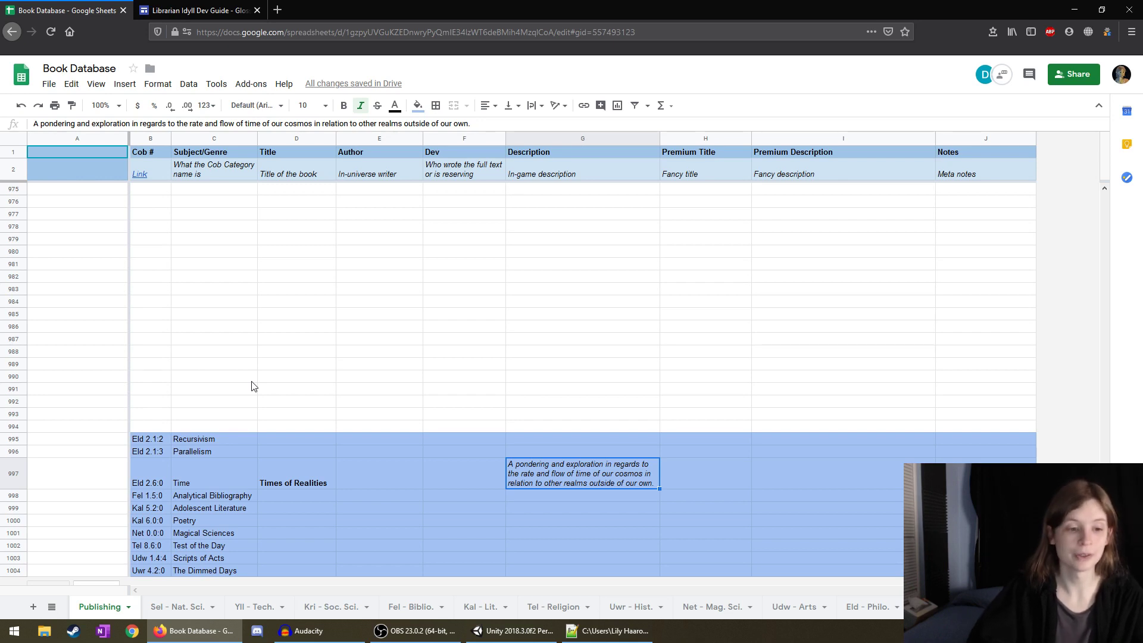
Enter "The Archpelgio" as the title of the Parallelism book in row 996.
{"action": "key", "text": "Left"}
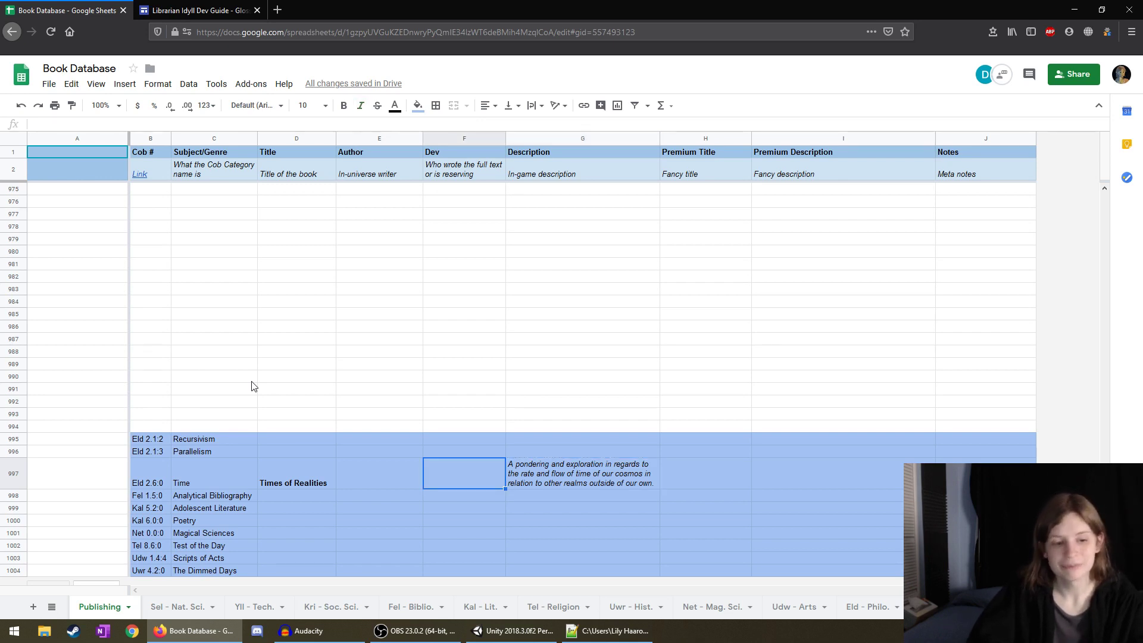
{"action": "key", "text": "Right"}
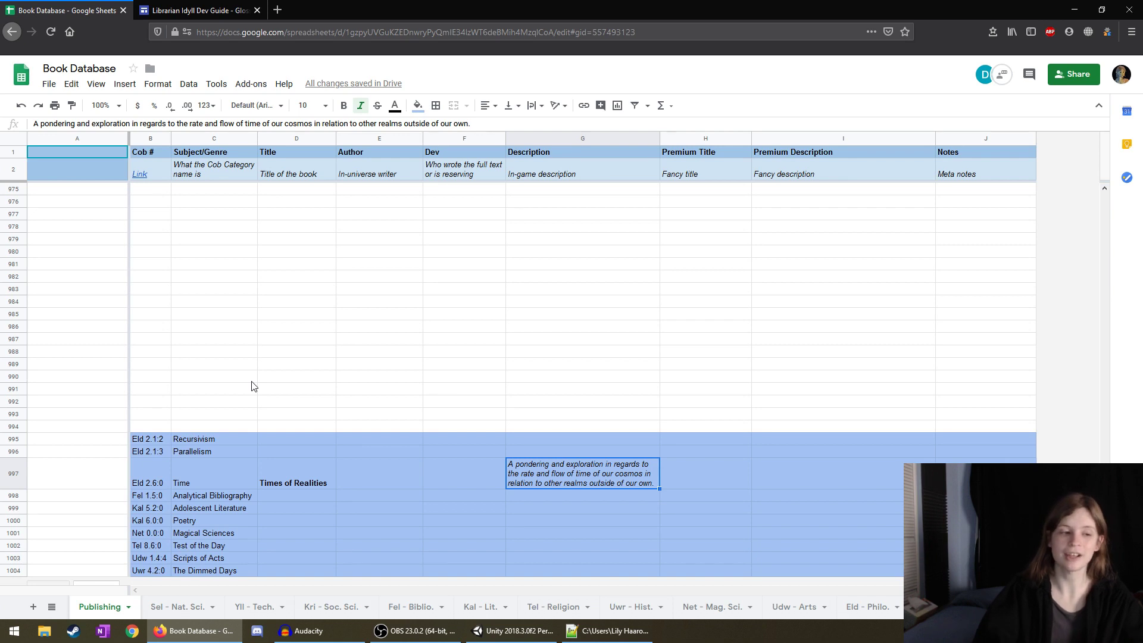
{"action": "key", "text": "Left"}
{"action": "key", "text": "Right"}
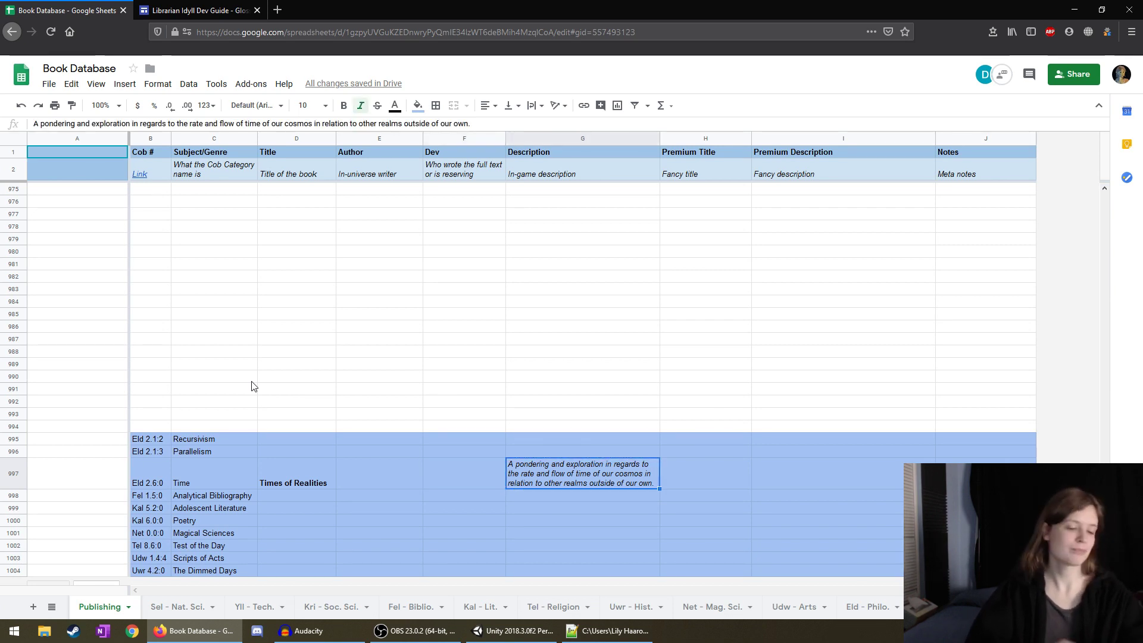
{"action": "key", "text": "Left"}
{"action": "key", "text": "Left"}
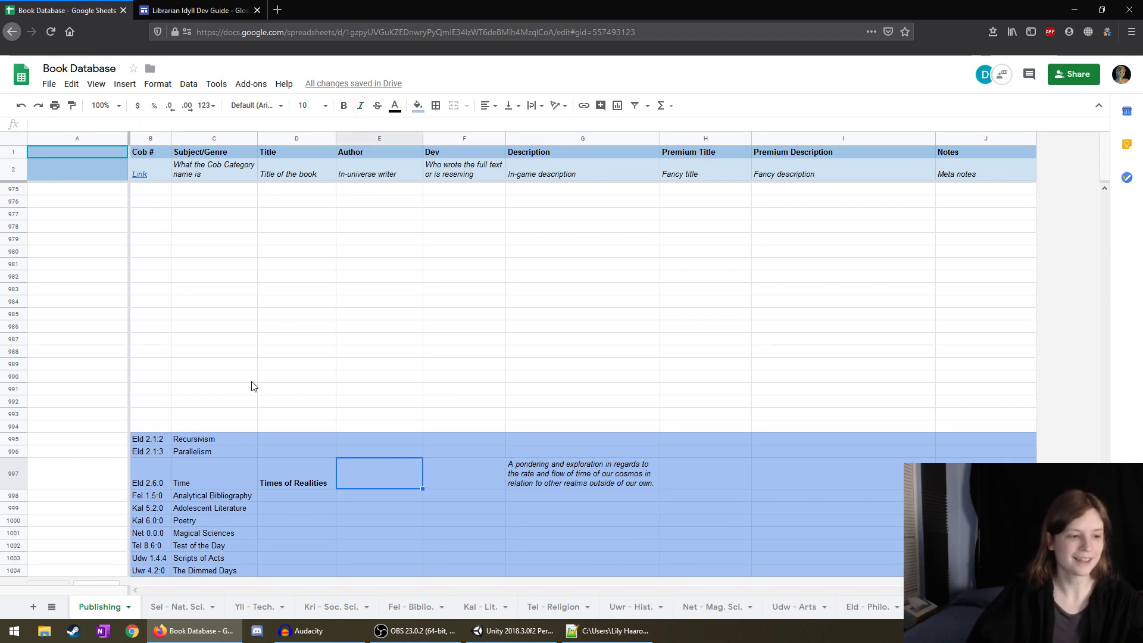
{"action": "key", "text": "Left"}
{"action": "key", "text": "Up"}
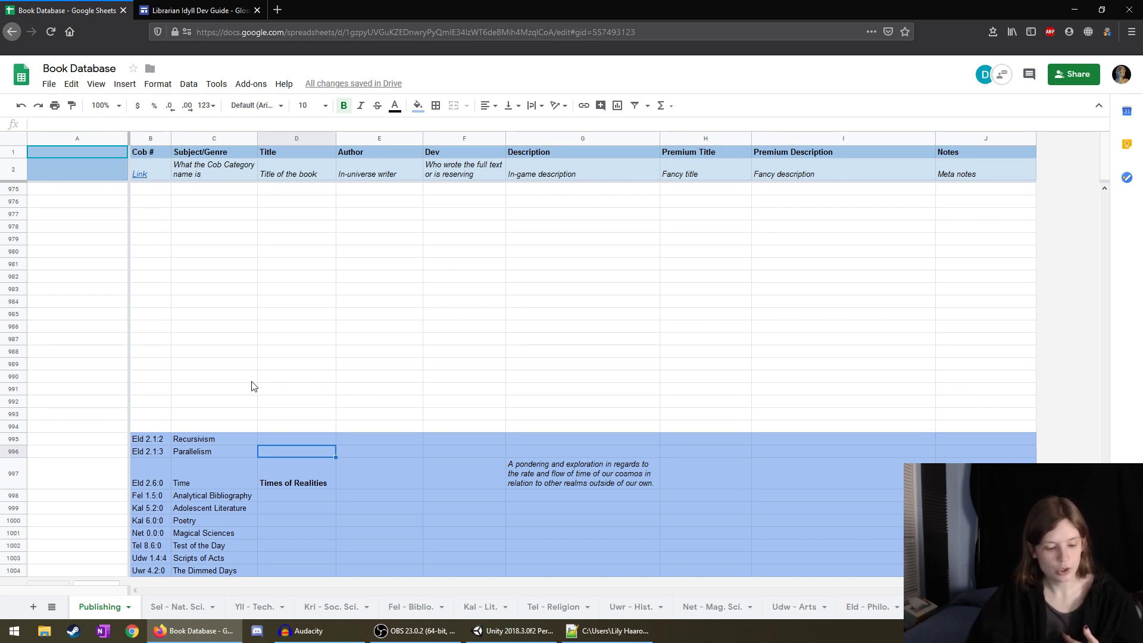
{"action": "type", "text": "The Archpelgio"}
{"action": "key", "text": "Return"}
{"action": "key", "text": "Up"}
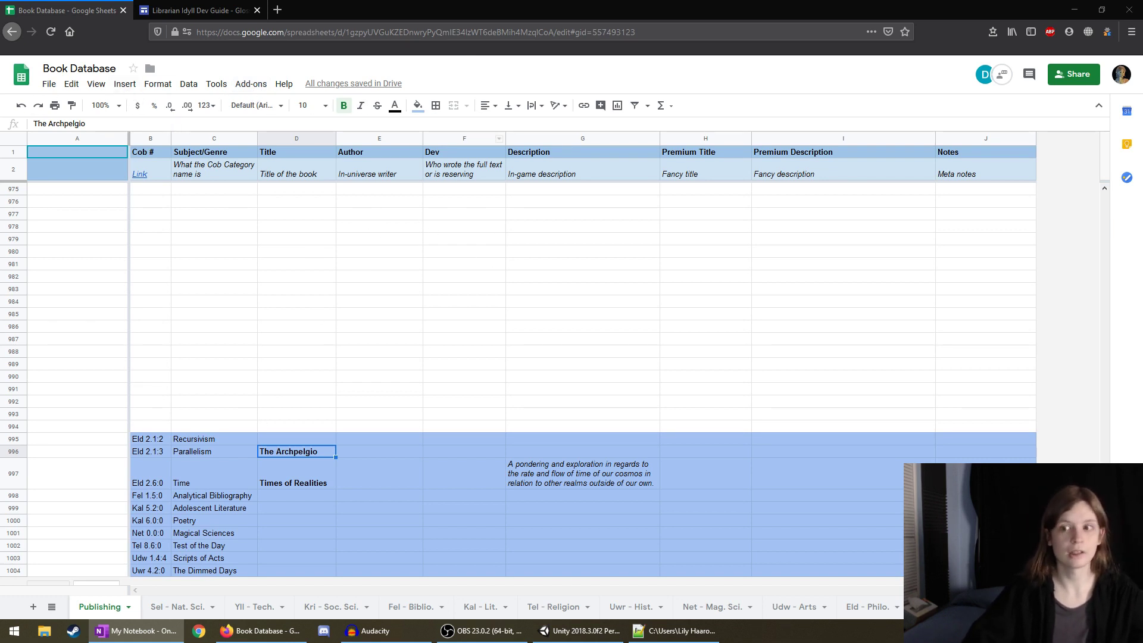
Correct the spelling of the row 996 title to "The Archipelago".
{"action": "left_click", "coordinate": [269, 484]}
{"action": "left_click", "coordinate": [289, 455]}
{"action": "triple_click", "coordinate": [97, 123]}
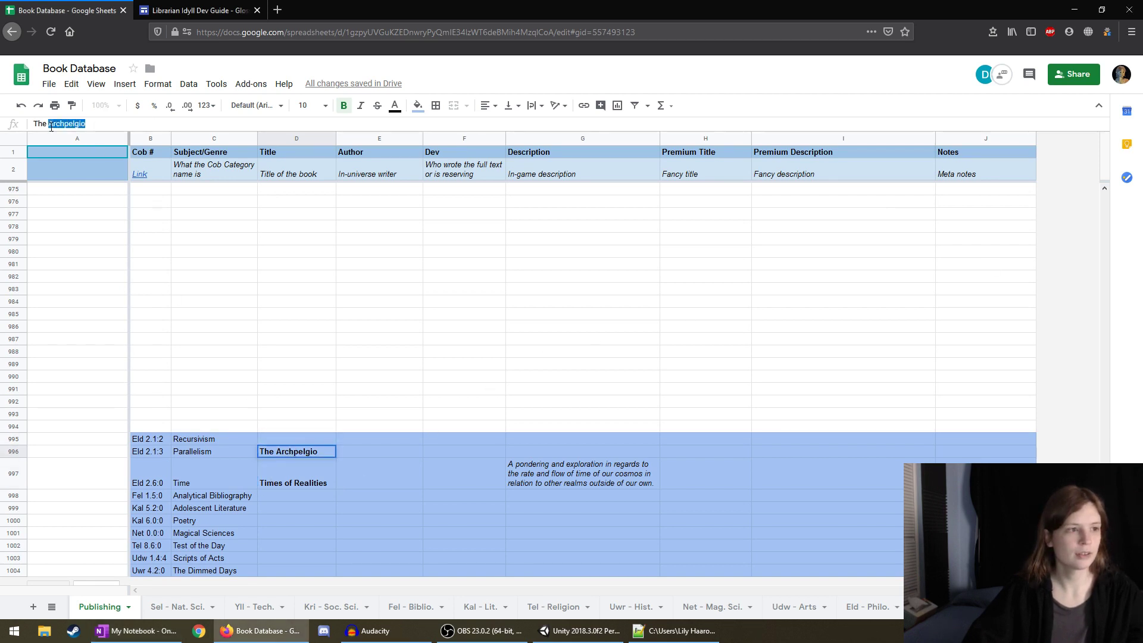
{"action": "type", "text": "The Archipelago"}
{"action": "left_click", "coordinate": [309, 303]}
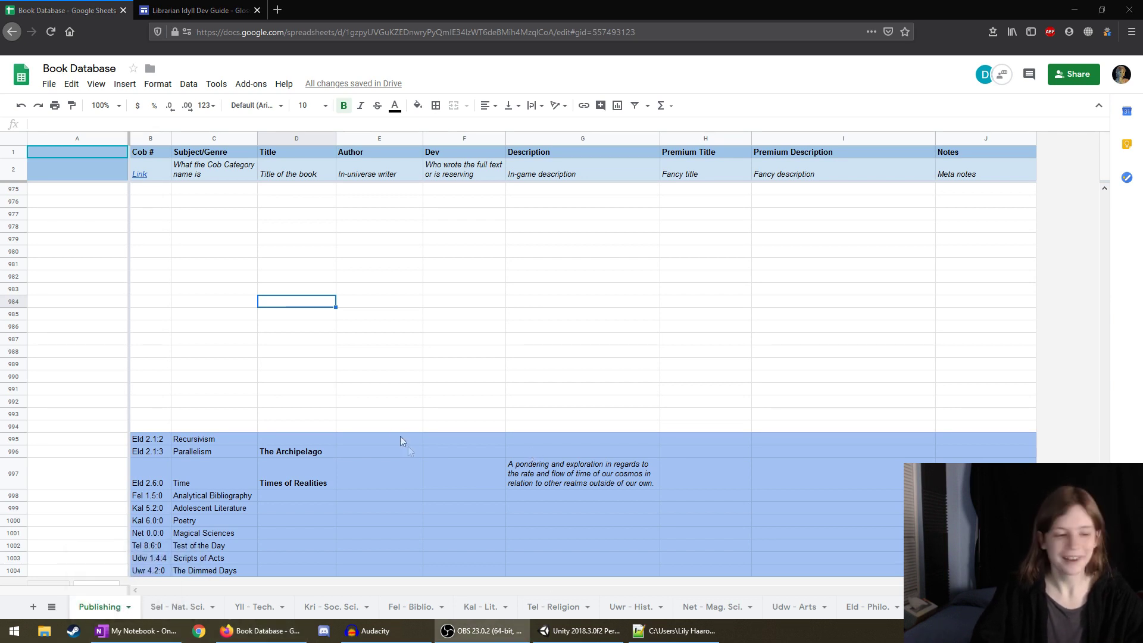
Begin the row 996 in-game description with "An exploration as to the parallel theory of the alignment of worlds, which posits".
{"action": "left_click", "coordinate": [317, 452]}
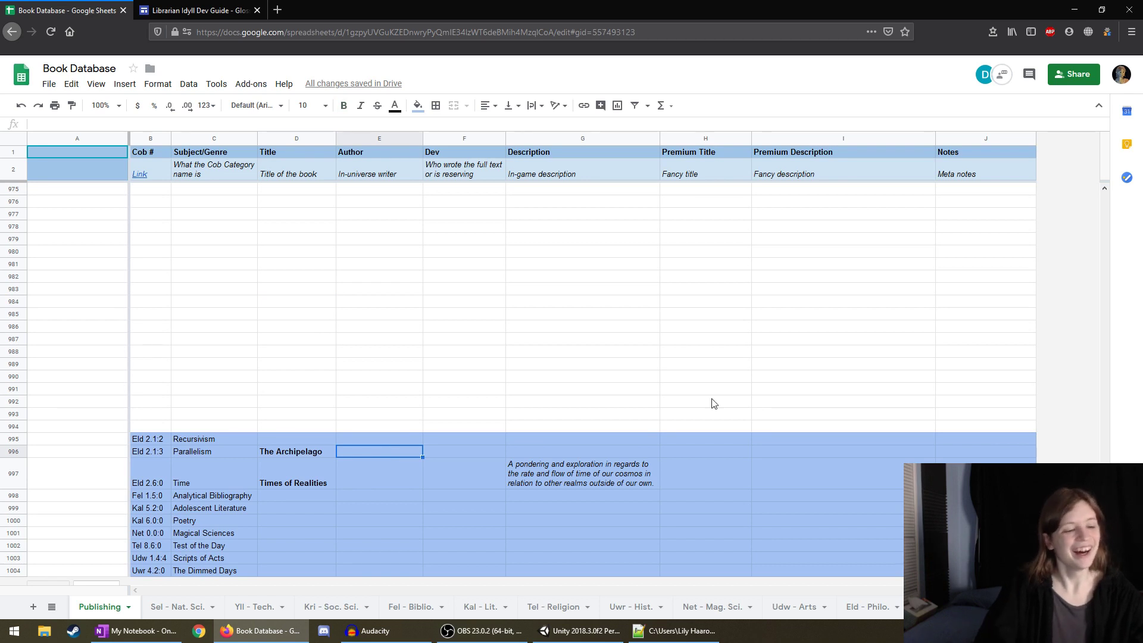
{"action": "key", "text": "Right"}
{"action": "key", "text": "Right"}
{"action": "key", "text": "Right"}
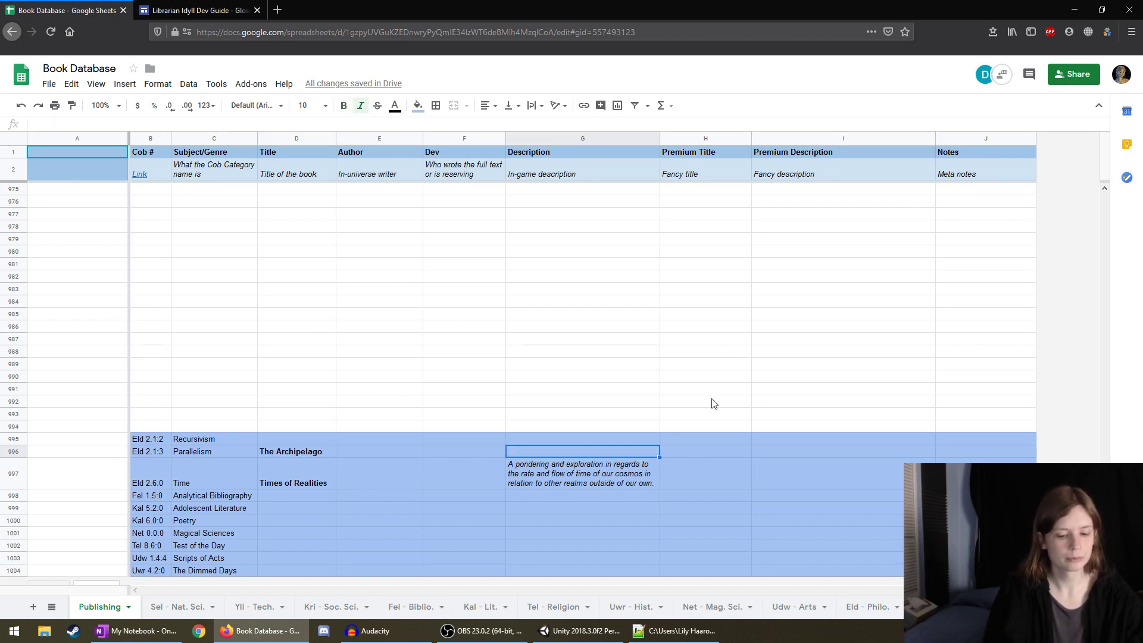
{"action": "type", "text": "An explo"}
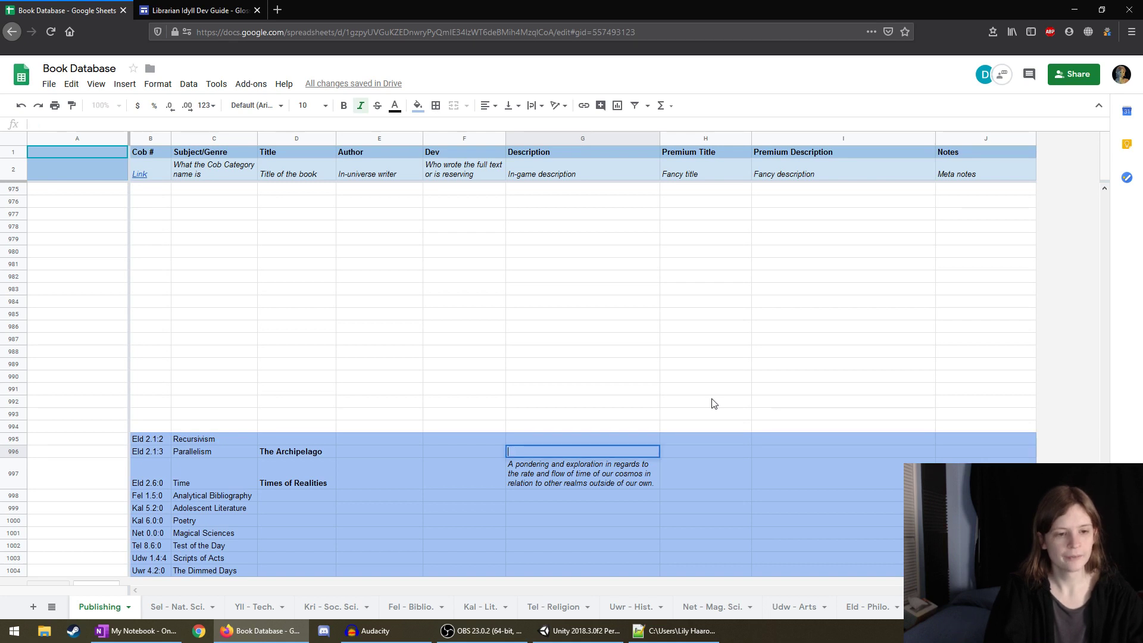
{"action": "type", "text": "ration"}
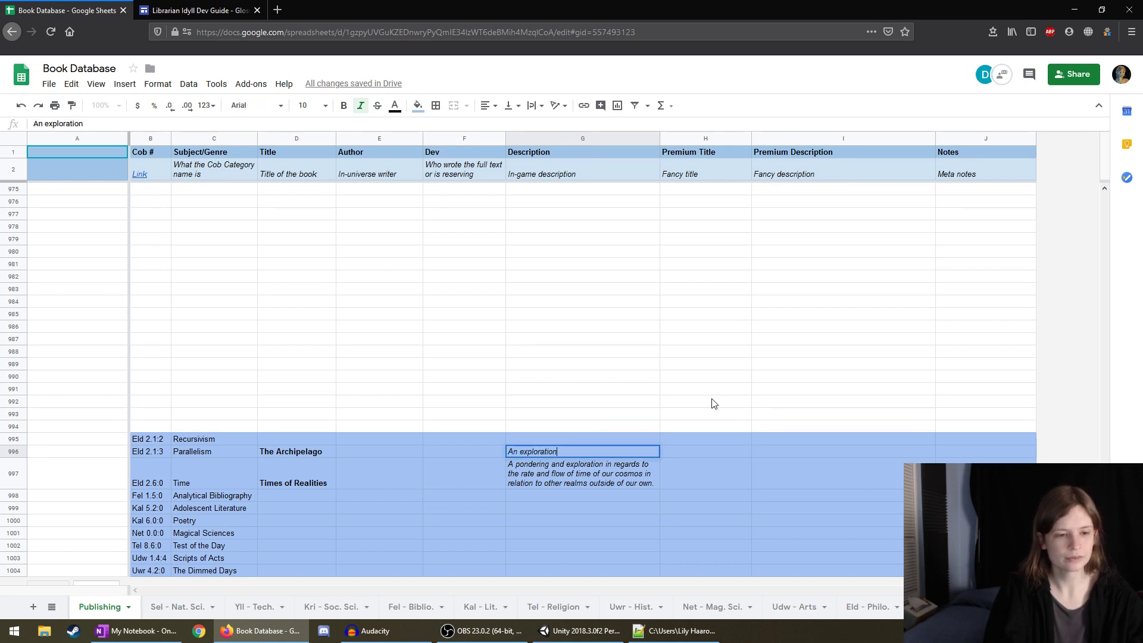
{"action": "type", "text": " as to the parallel theory of the align"}
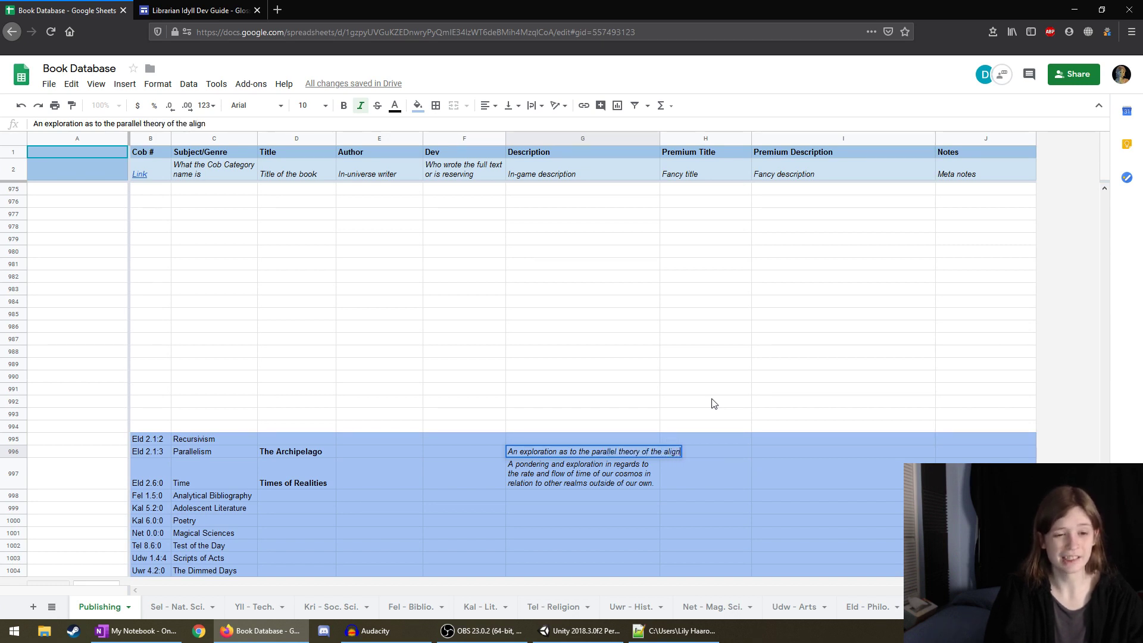
{"action": "type", "text": "ment of worlds, w"}
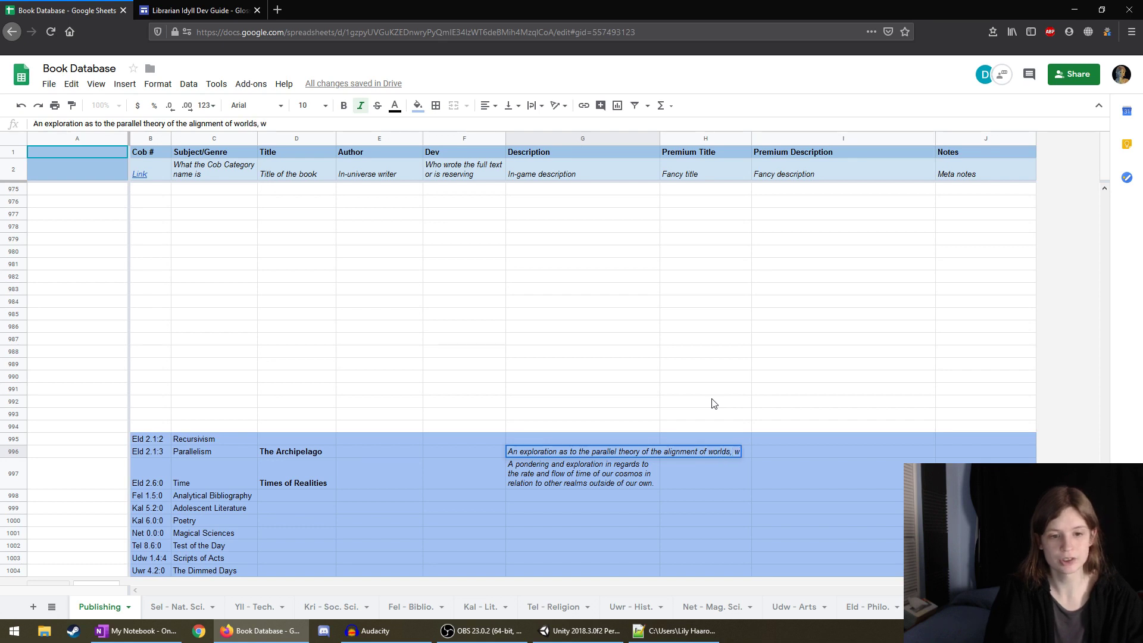
{"action": "type", "text": "hich posits"}
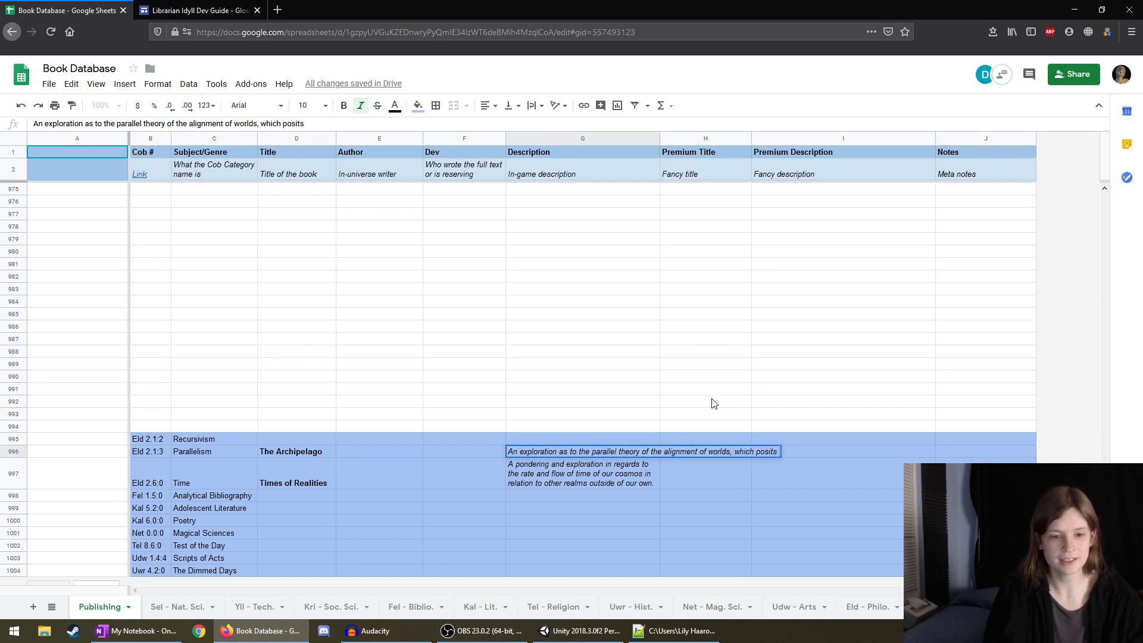
Continue the row 996 description with "that all worlds exist in more or less equal stature".
{"action": "type", "text": " what "}
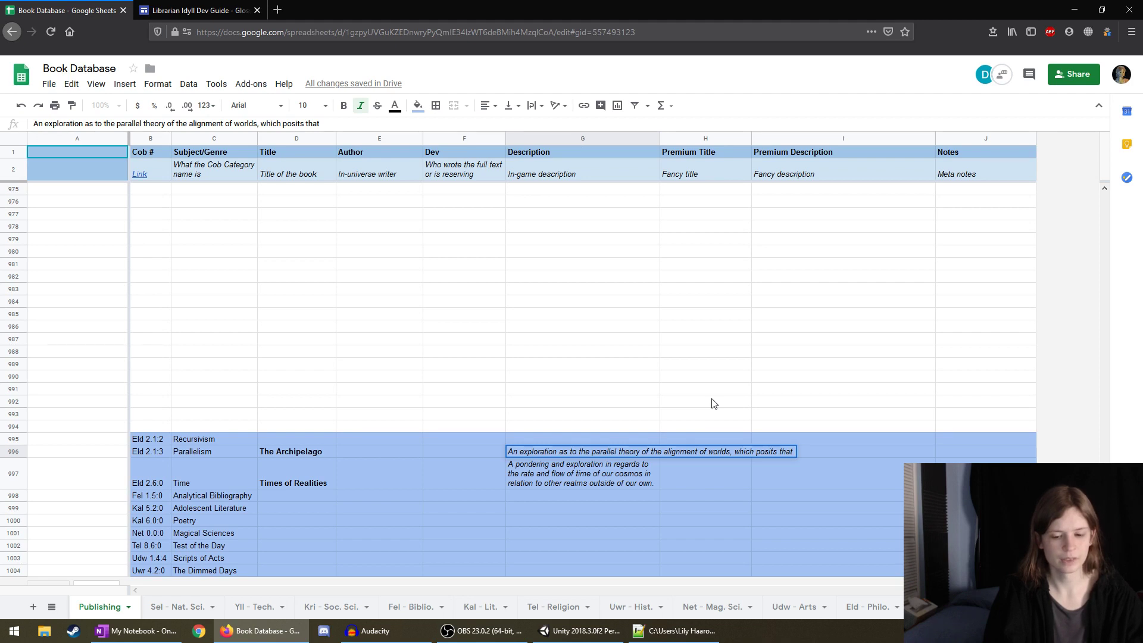
{"action": "type", "text": "all wo"}
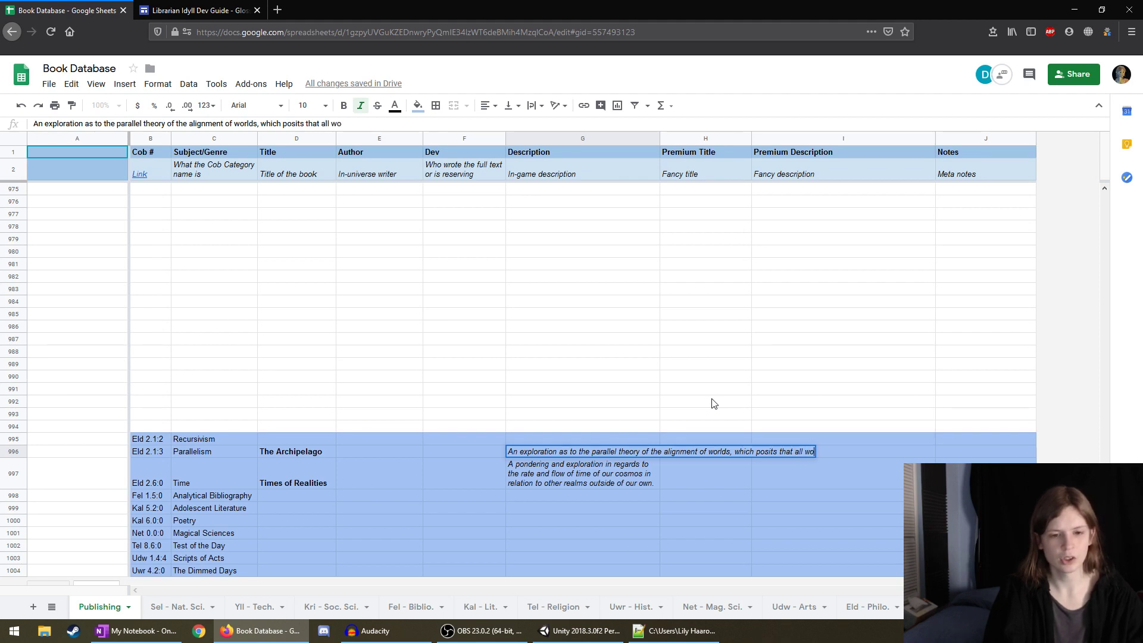
{"action": "type", "text": "rlds exist in mo"}
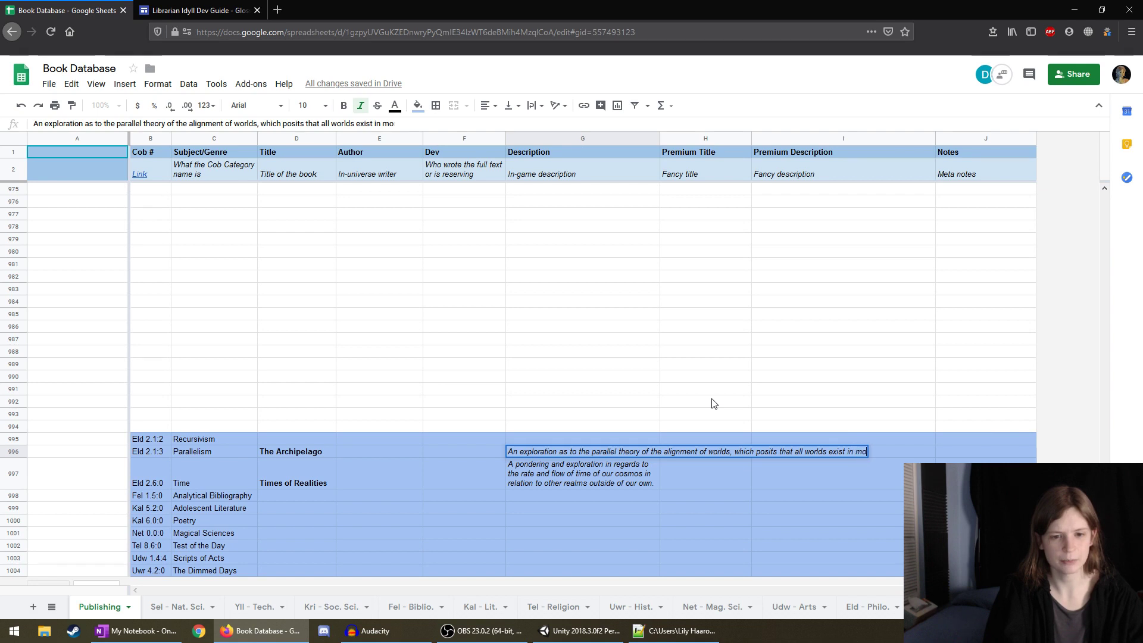
{"action": "type", "text": "re or less equal"}
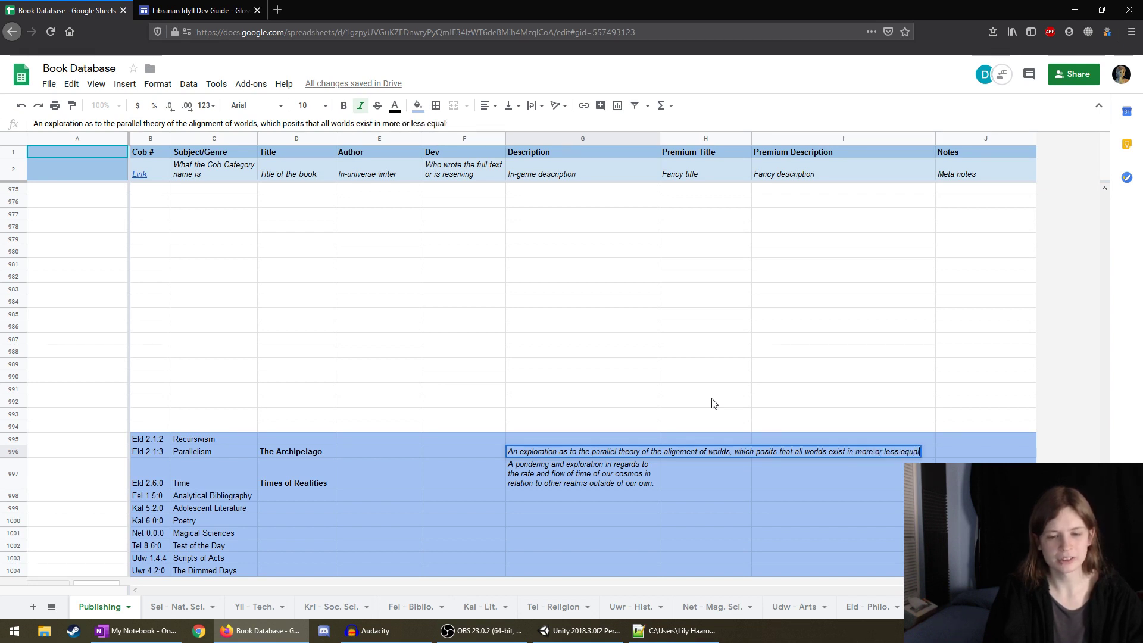
{"action": "type", "text": "stature"}
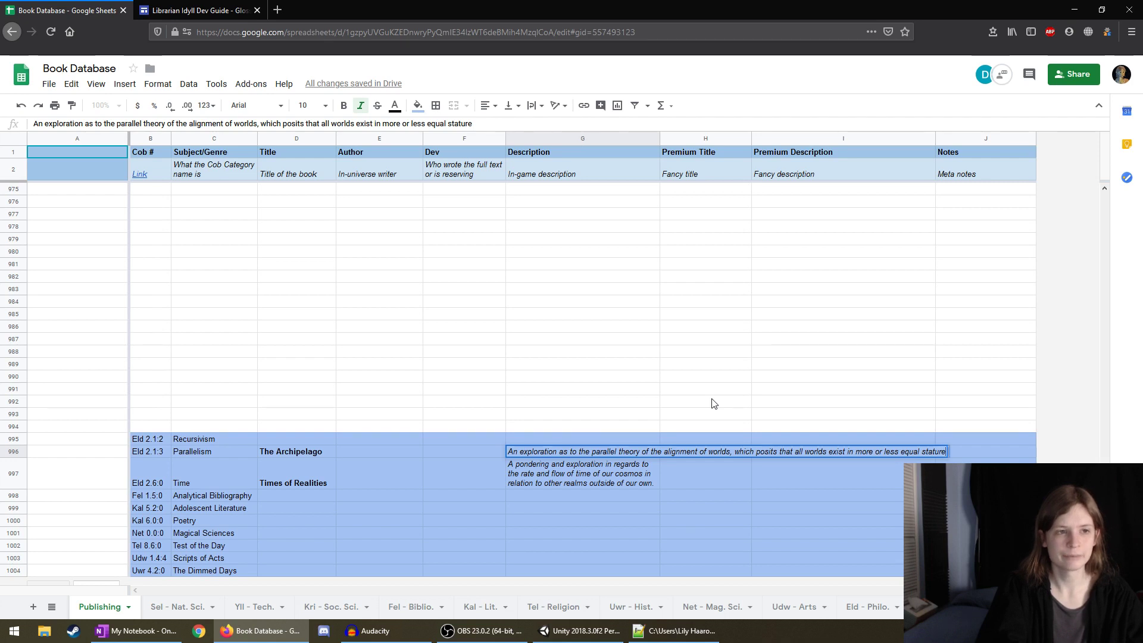
Finish the row 996 description with "with no definite connections among themselves.".
{"action": "type", "text": "with no d"}
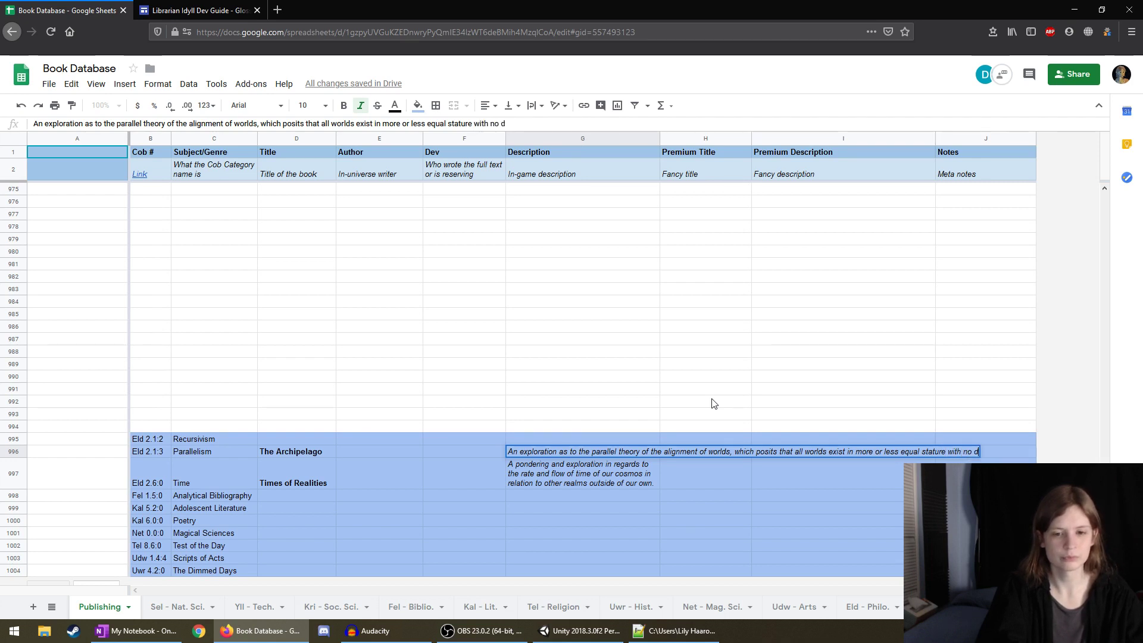
{"action": "type", "text": "efinite con"}
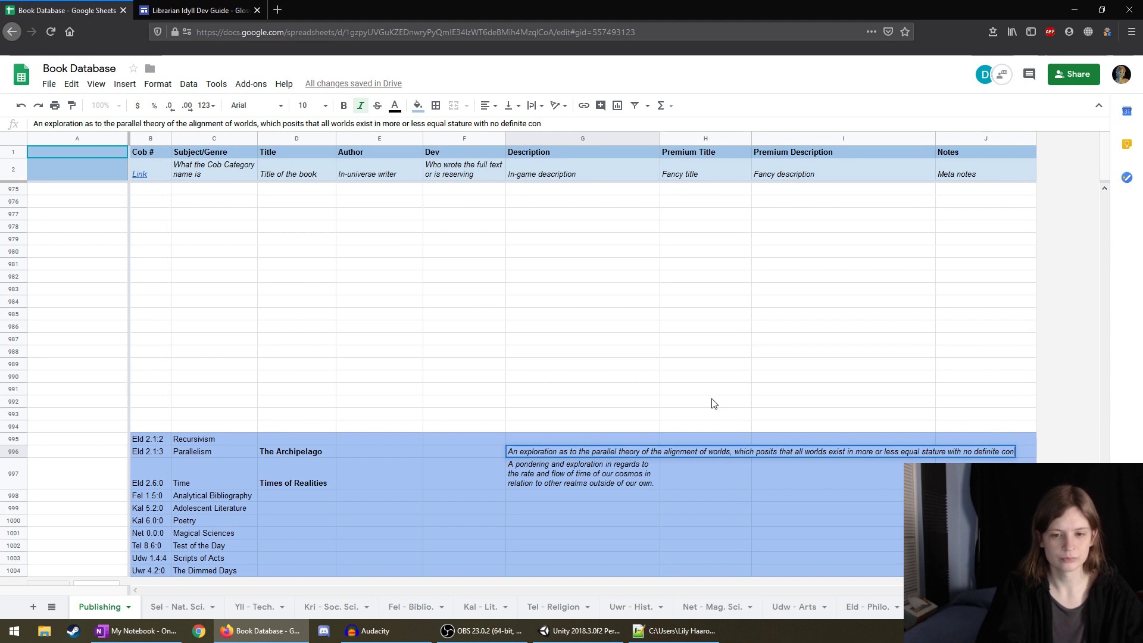
{"action": "type", "text": "nections betwee"}
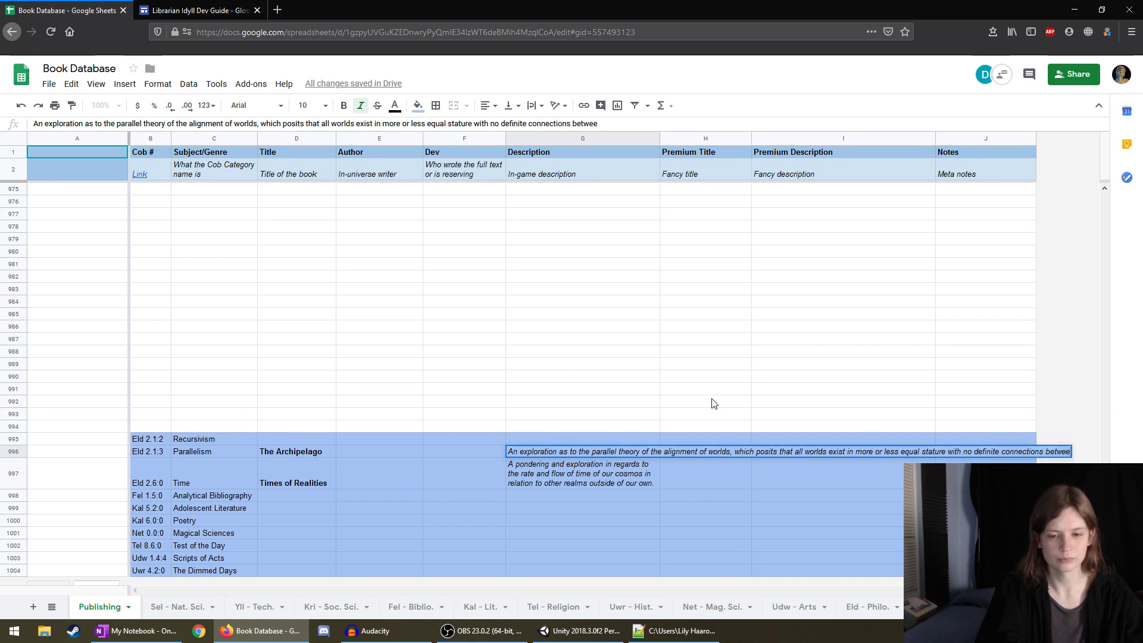
{"action": "key", "text": "BackSpace"}
{"action": "key", "text": "BackSpace"}
{"action": "key", "text": "BackSpace"}
{"action": "key", "text": "BackSpace"}
{"action": "key", "text": "BackSpace"}
{"action": "key", "text": "BackSpace"}
{"action": "type", "text": "among"}
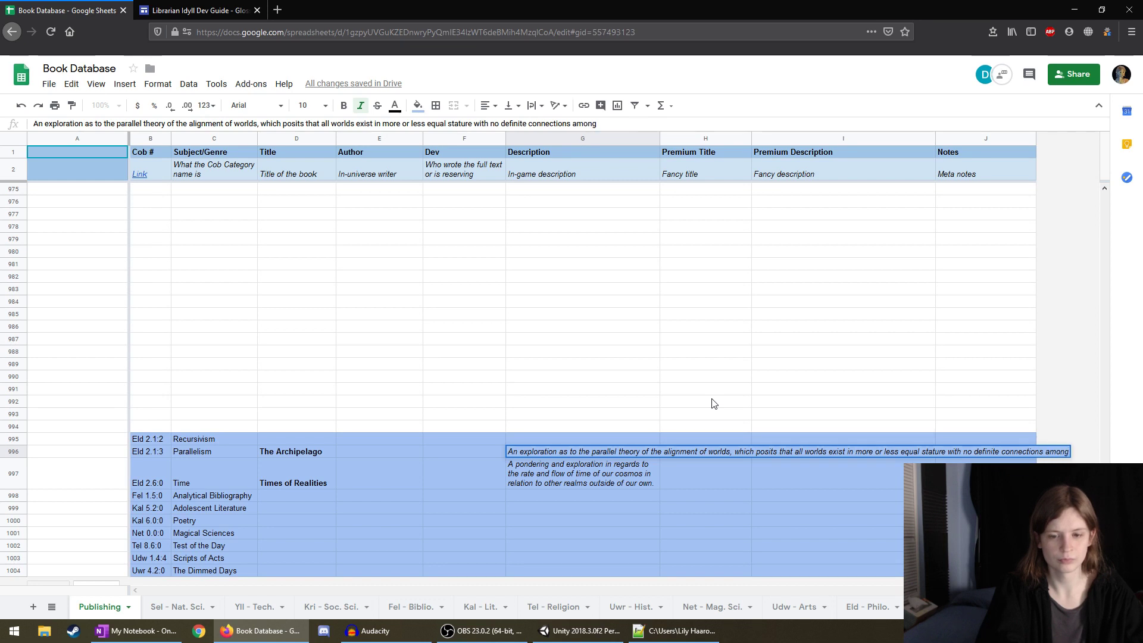
{"action": "type", "text": " themselves."}
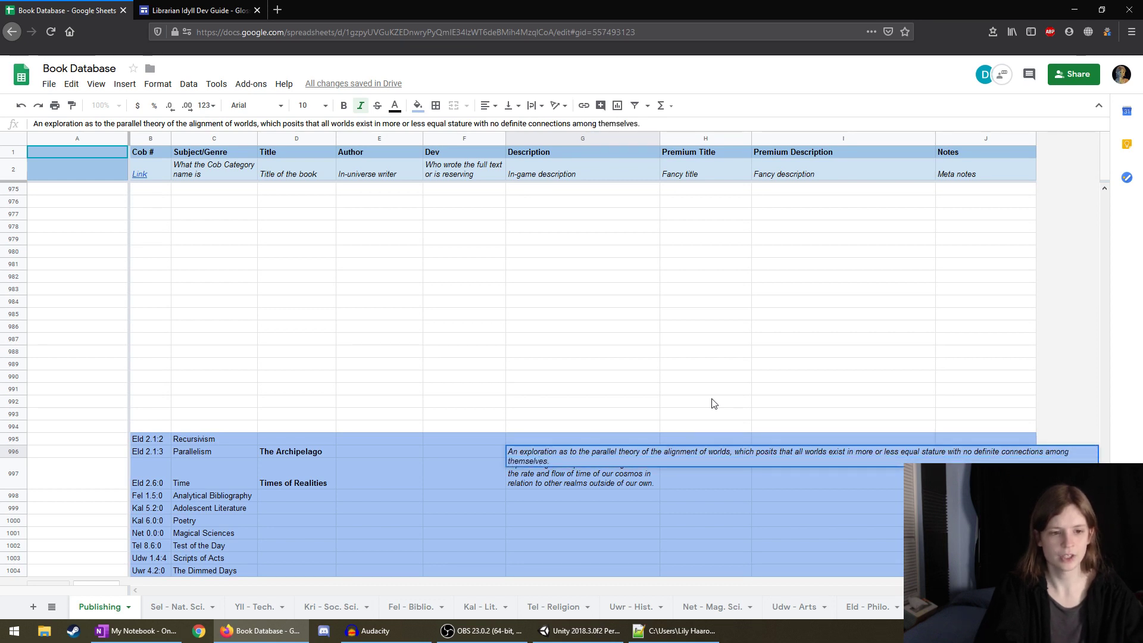
{"action": "key", "text": "Return"}
{"action": "key", "text": "Up"}
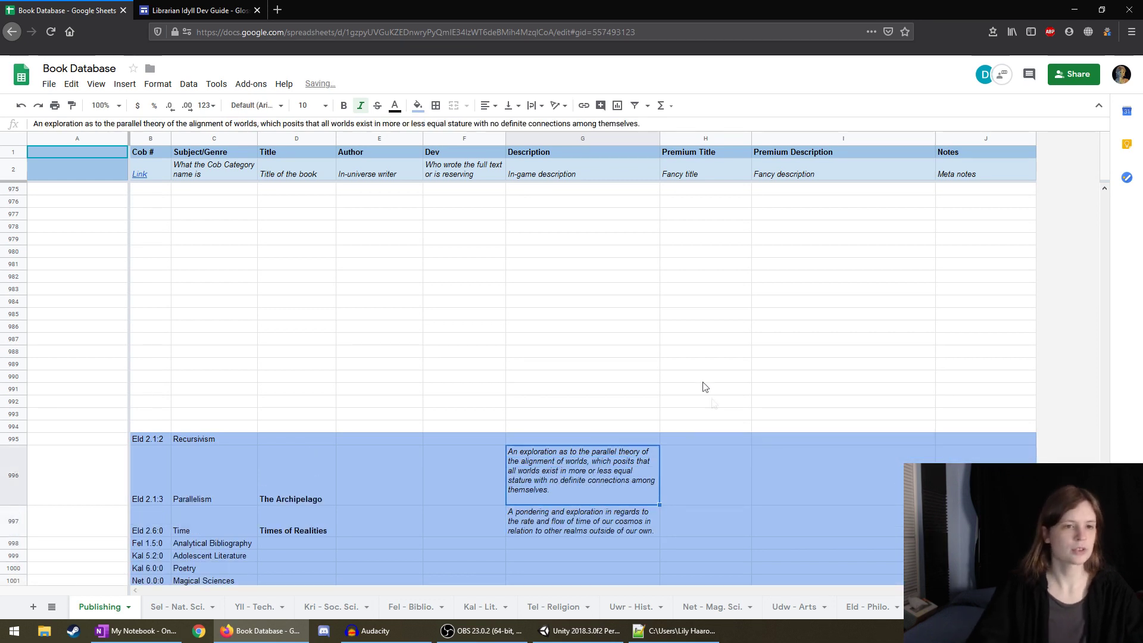
Copy the full row 996 description text and clear its cell.
{"action": "left_click", "coordinate": [656, 123]}
{"action": "left_click_drag", "start_coordinate": [656, 123], "coordinate": [1, 99]}
{"action": "key", "text": "ctrl+c"}
{"action": "key", "text": "BackSpace"}
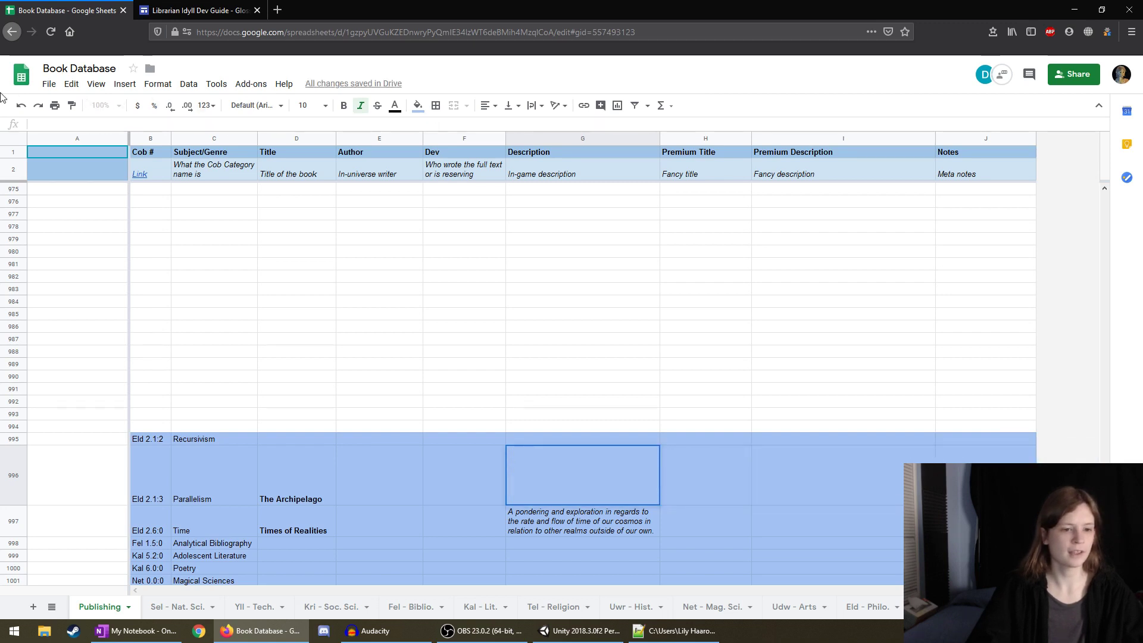
{"action": "key", "text": "Return"}
{"action": "key", "text": "Up"}
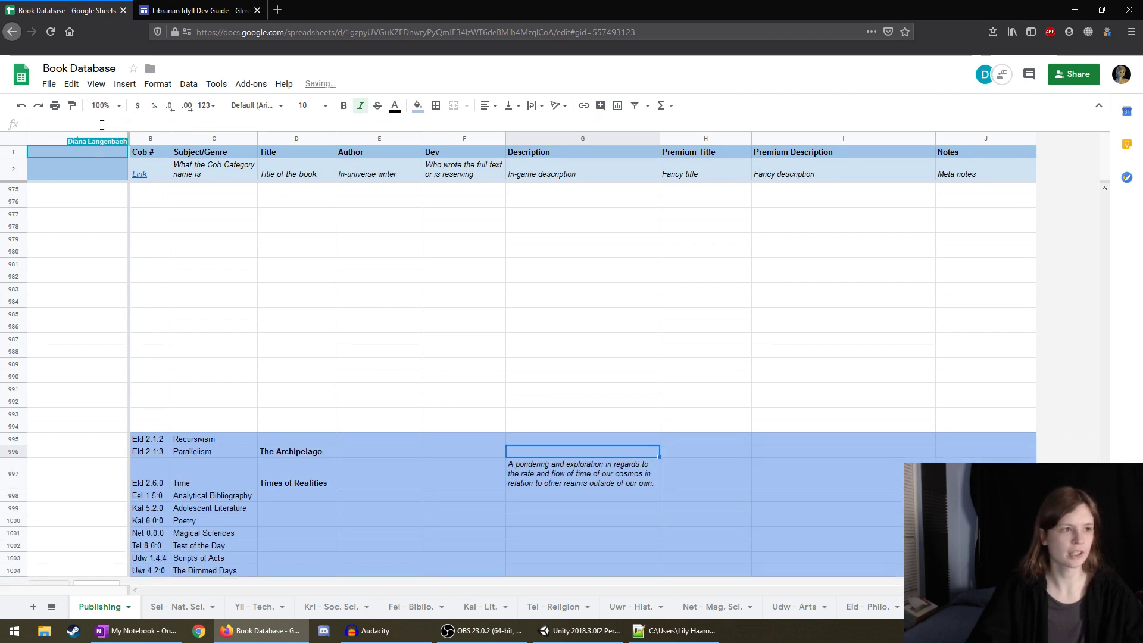
Paste the copied description back into row 996 and remove its stray line breaks.
{"action": "left_click", "coordinate": [102, 123]}
{"action": "key", "text": "ctrl+v"}
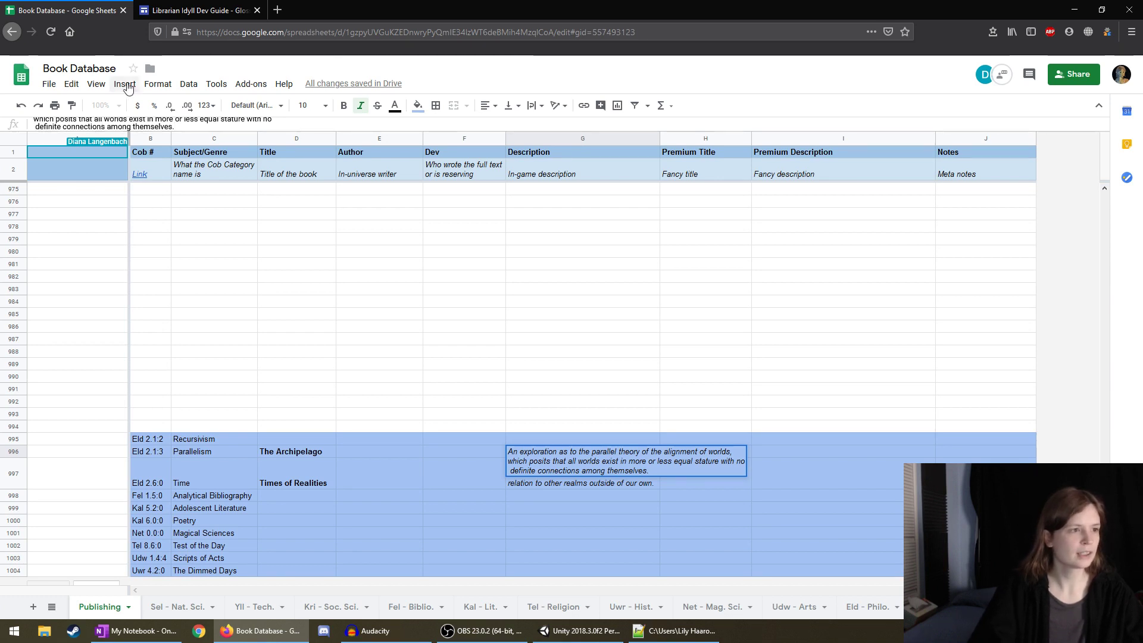
{"action": "key", "text": "BackSpace"}
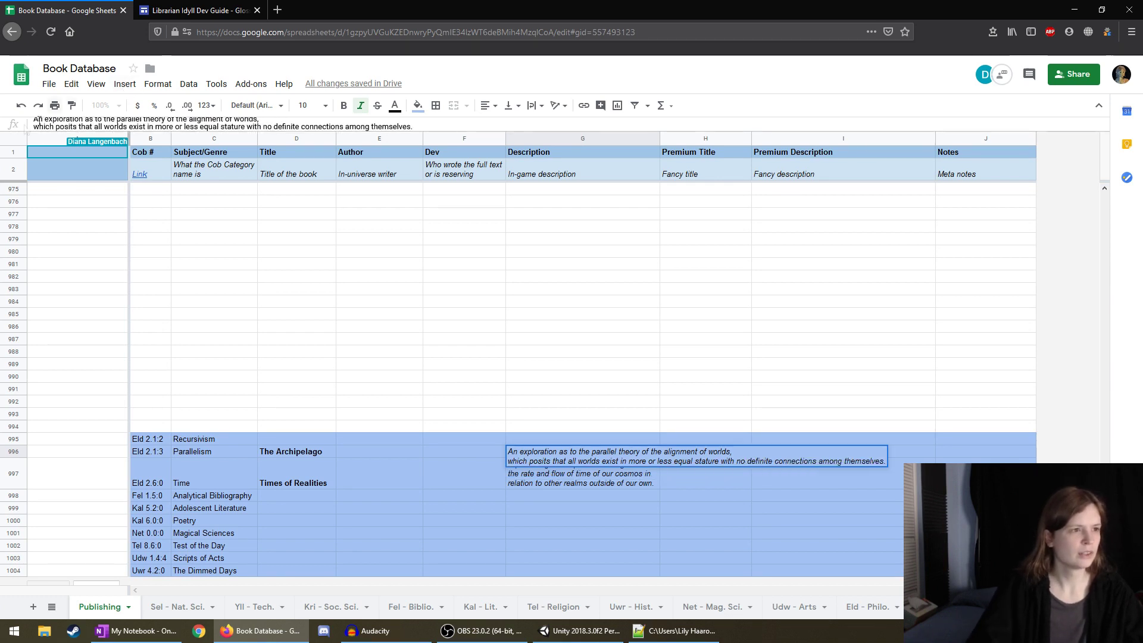
{"action": "key", "text": "BackSpace"}
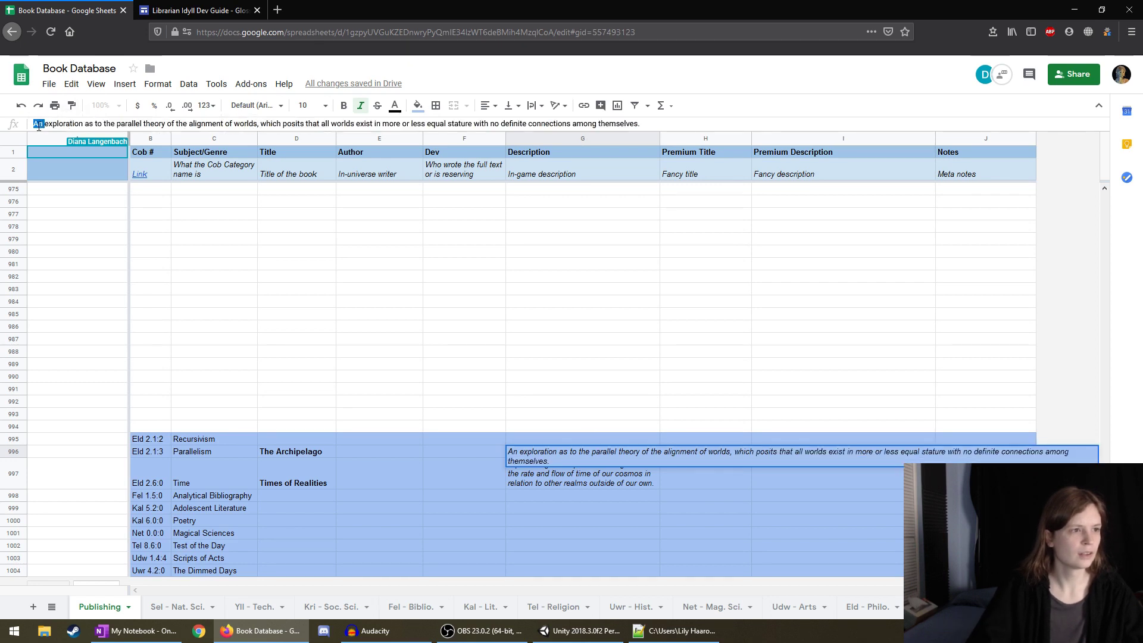
{"action": "key", "text": "Return"}
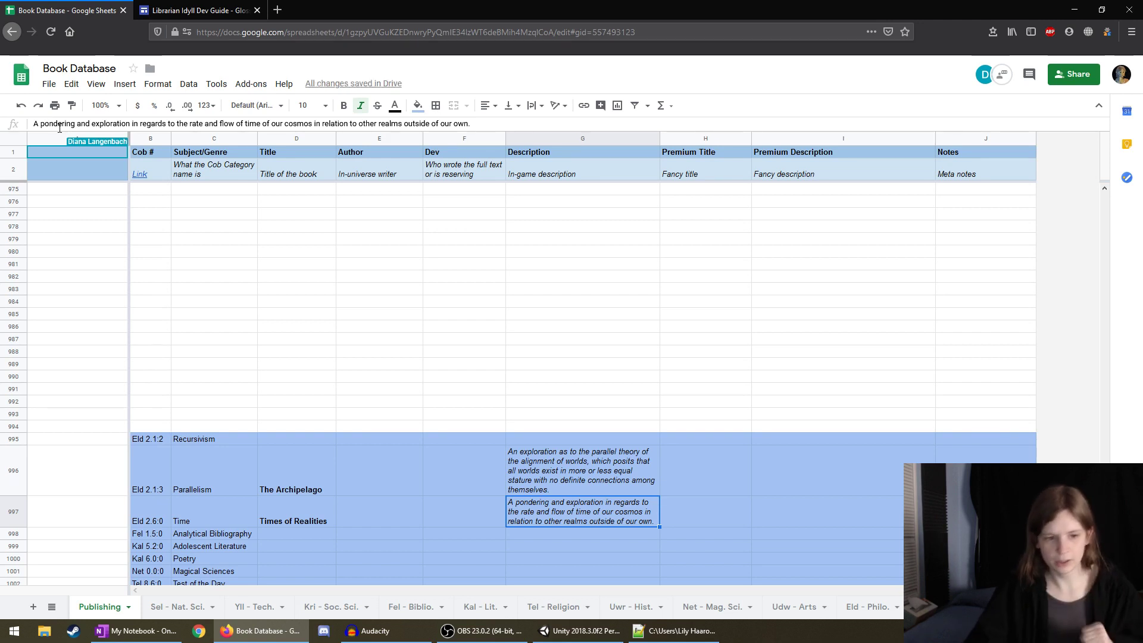
Enter "Layers of Being" as the title of the Recursivism book in row 995.
{"action": "scroll", "coordinate": [562, 532], "scroll_direction": "down", "scroll_amount": 2}
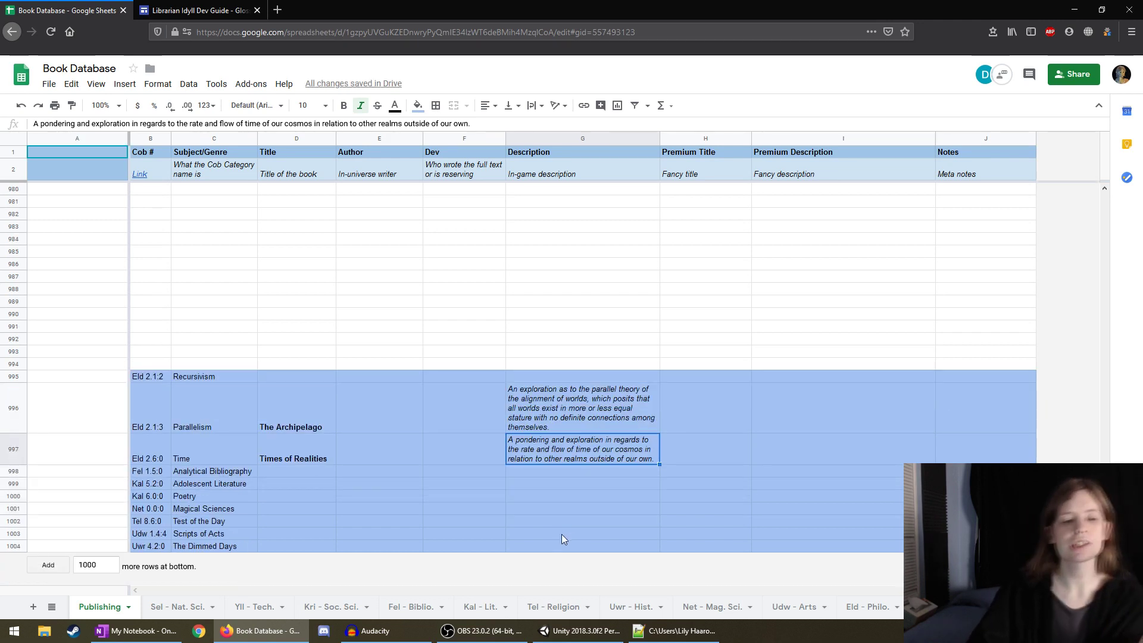
{"action": "left_click", "coordinate": [562, 531]}
{"action": "left_click", "coordinate": [462, 496]}
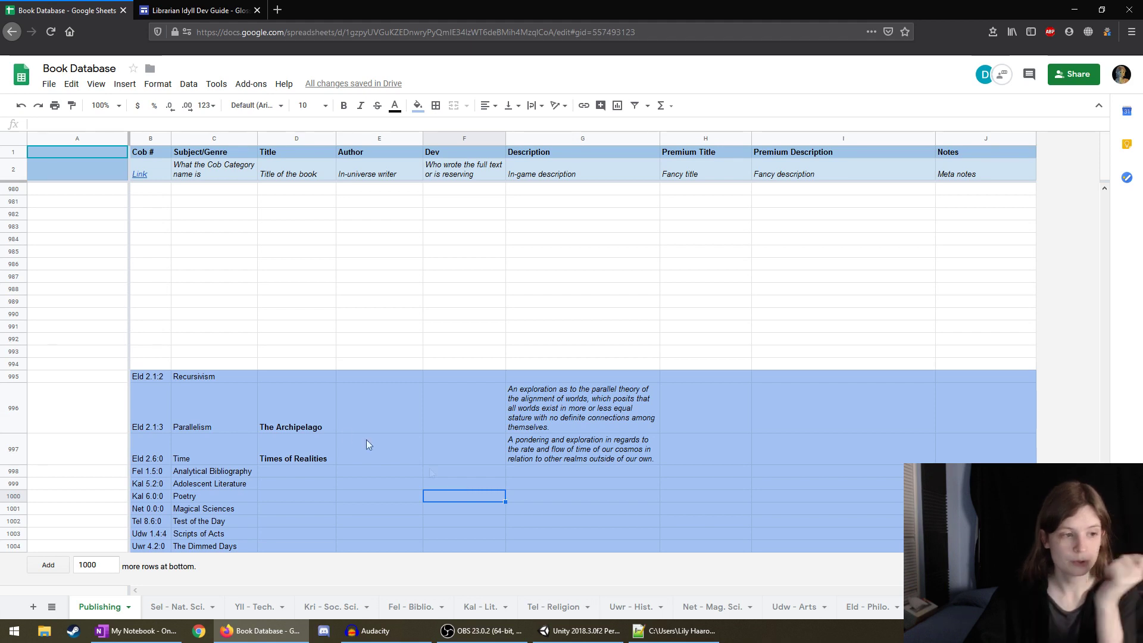
{"action": "left_click", "coordinate": [301, 391]}
{"action": "left_click", "coordinate": [292, 379]}
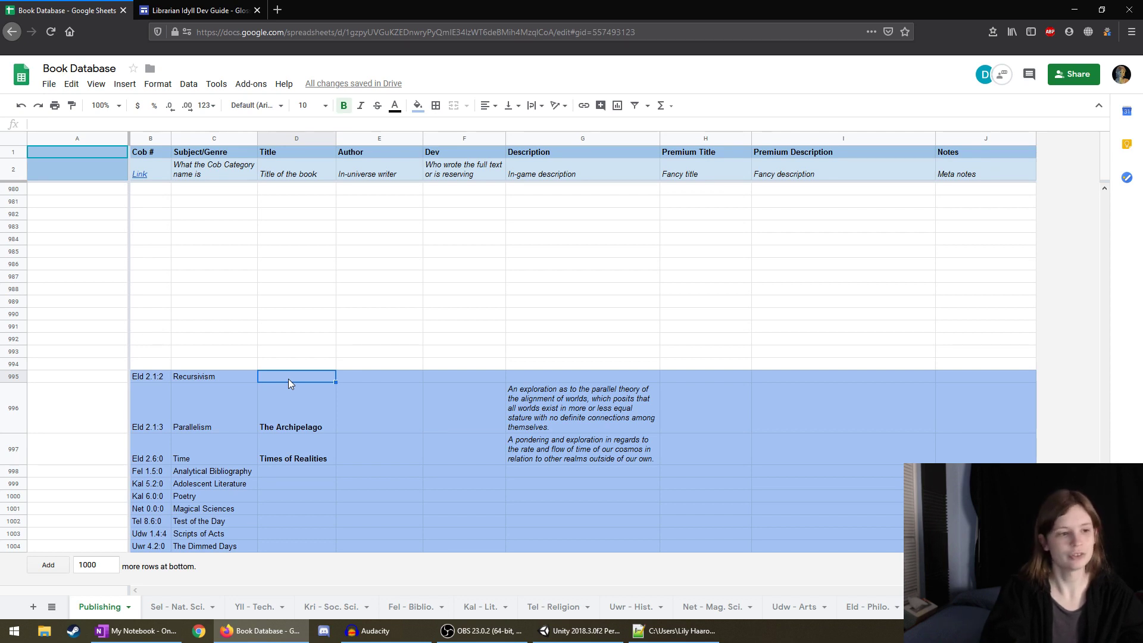
{"action": "type", "text": "Layers of Being"}
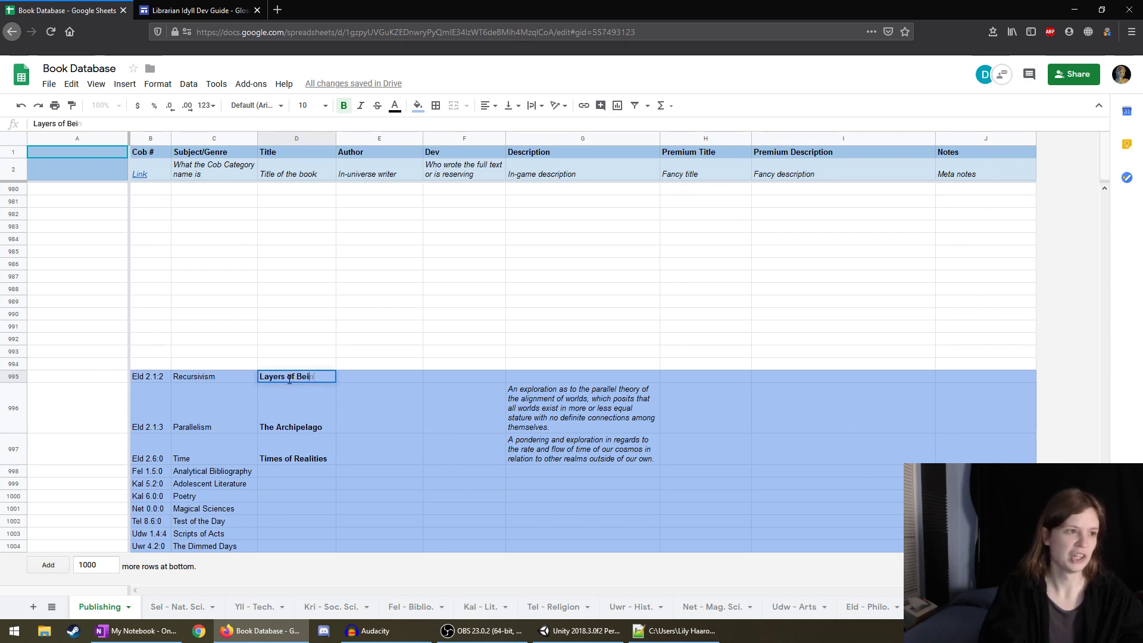
{"action": "key", "text": "Tab"}
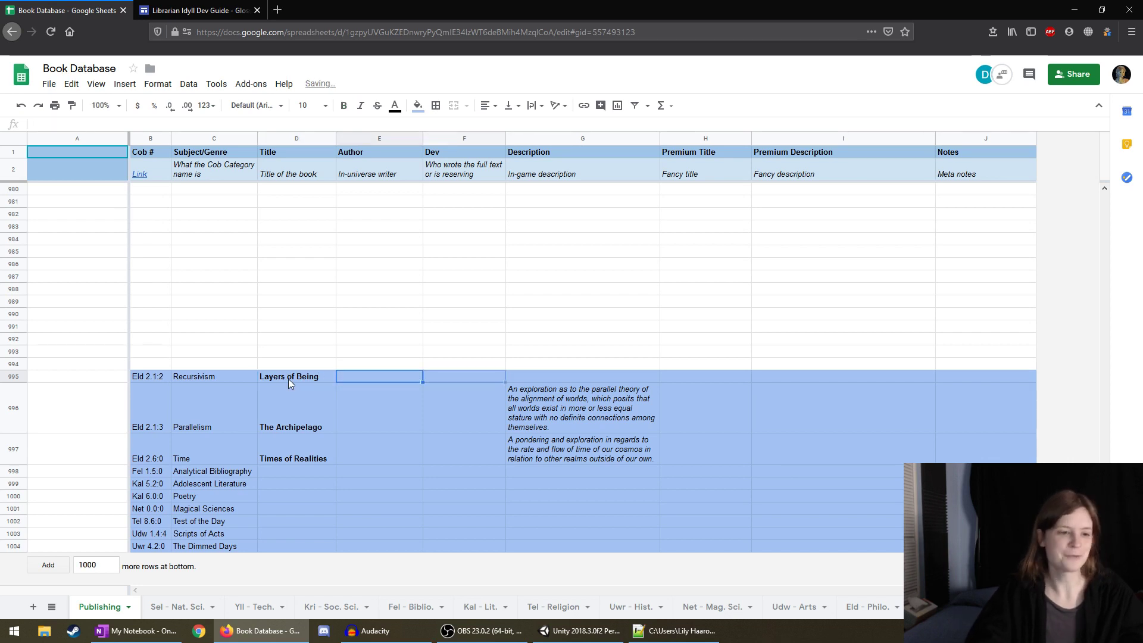
Start the row 995 in-game description with an opening quotation mark and the words "All worlds".
{"action": "key", "text": "Tab"}
{"action": "key", "text": "Tab"}
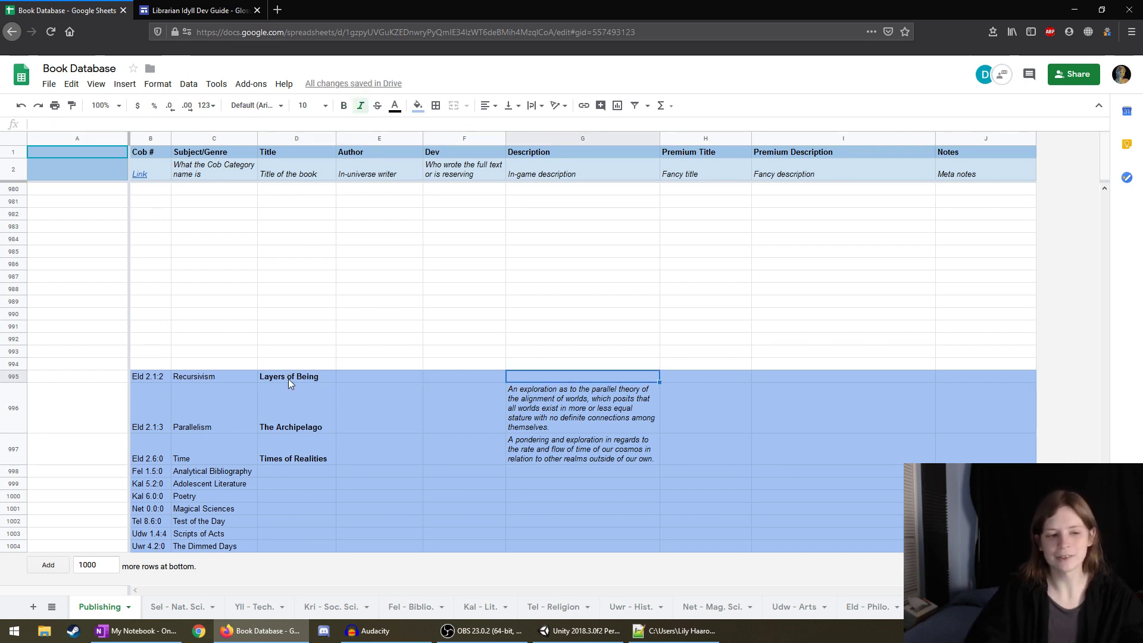
{"action": "key", "text": "Left"}
{"action": "key", "text": "Left"}
{"action": "key", "text": "Right"}
{"action": "key", "text": "Right"}
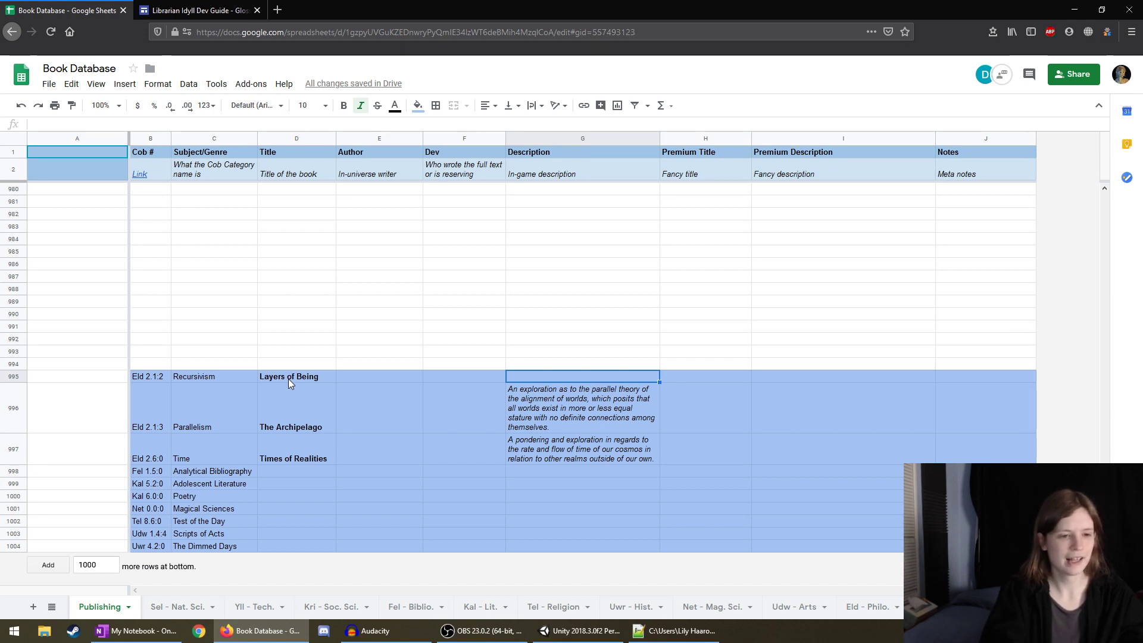
{"action": "key", "text": "Down"}
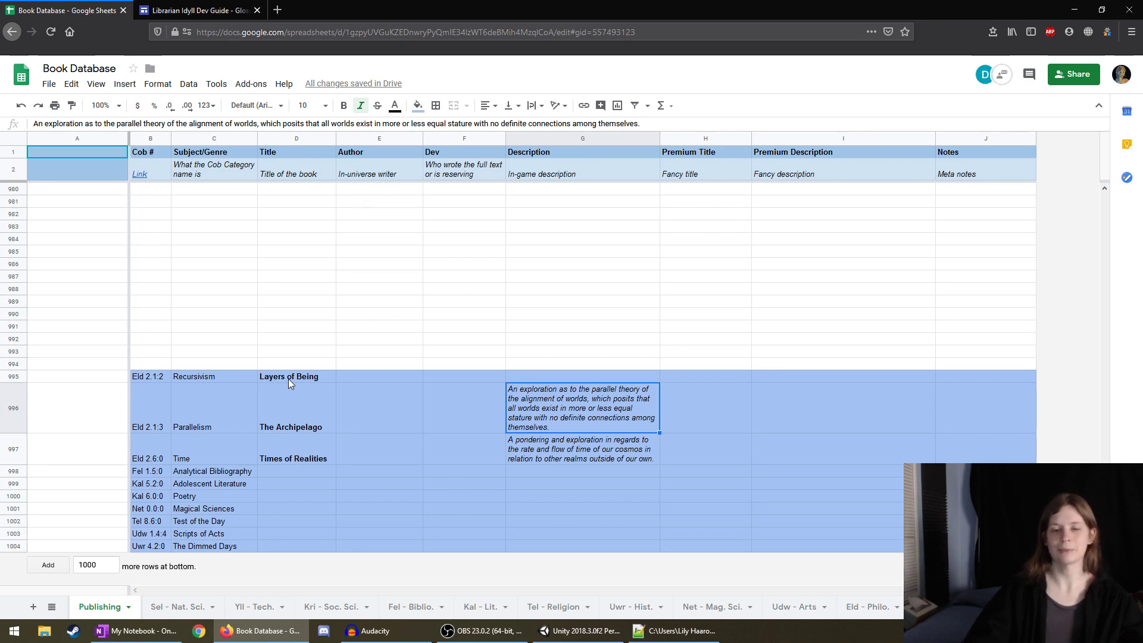
{"action": "key", "text": "Up"}
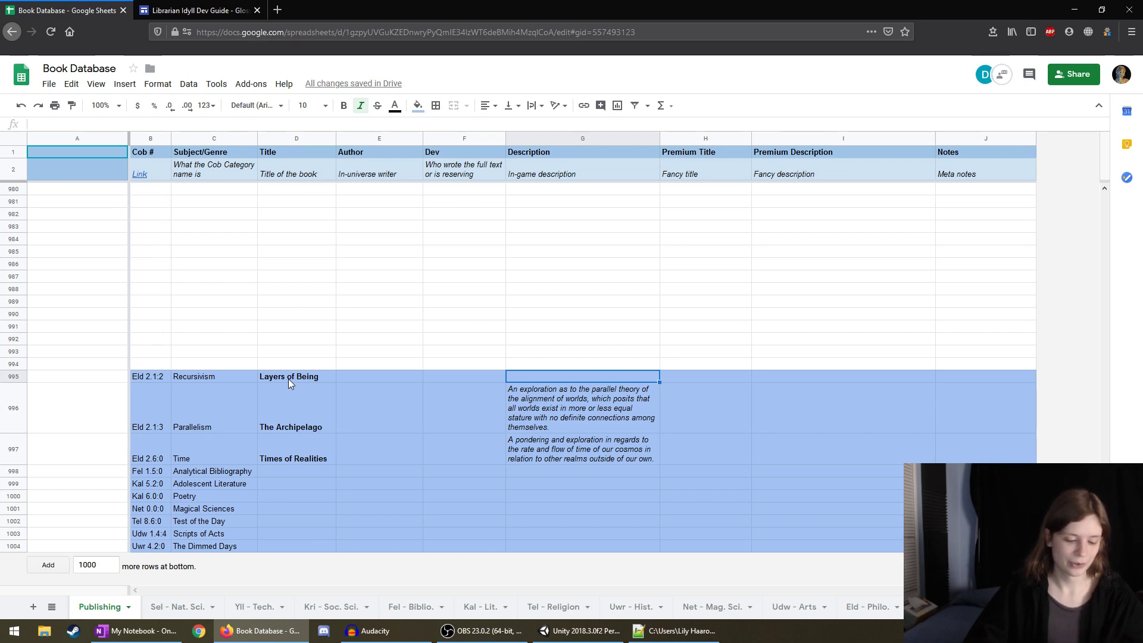
{"action": "type", "text": "\""}
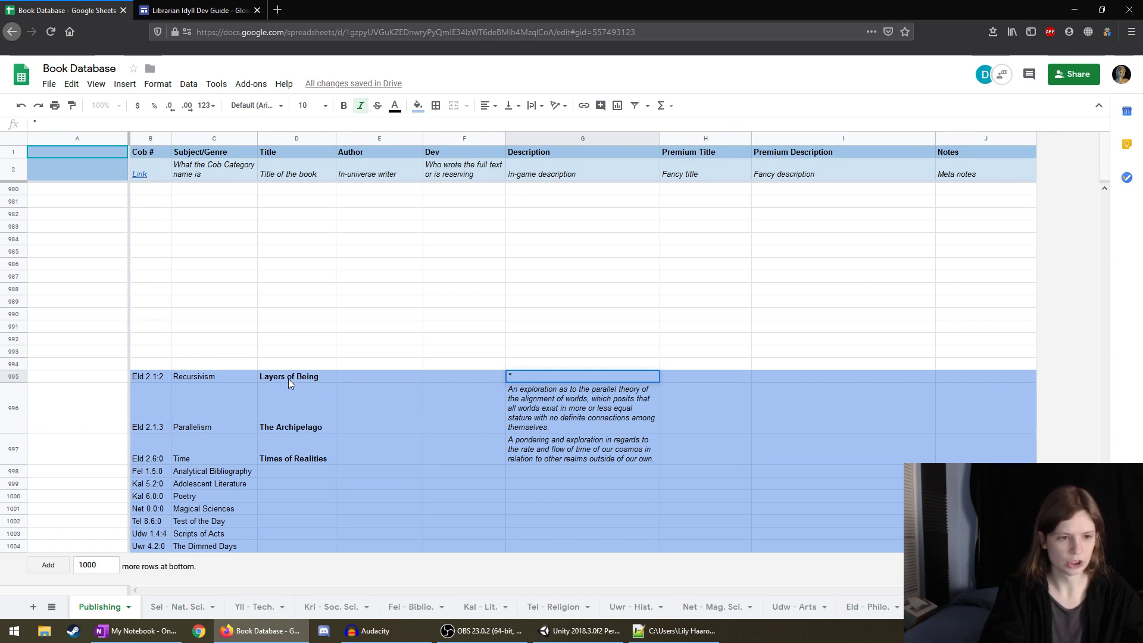
{"action": "type", "text": "All worlds"}
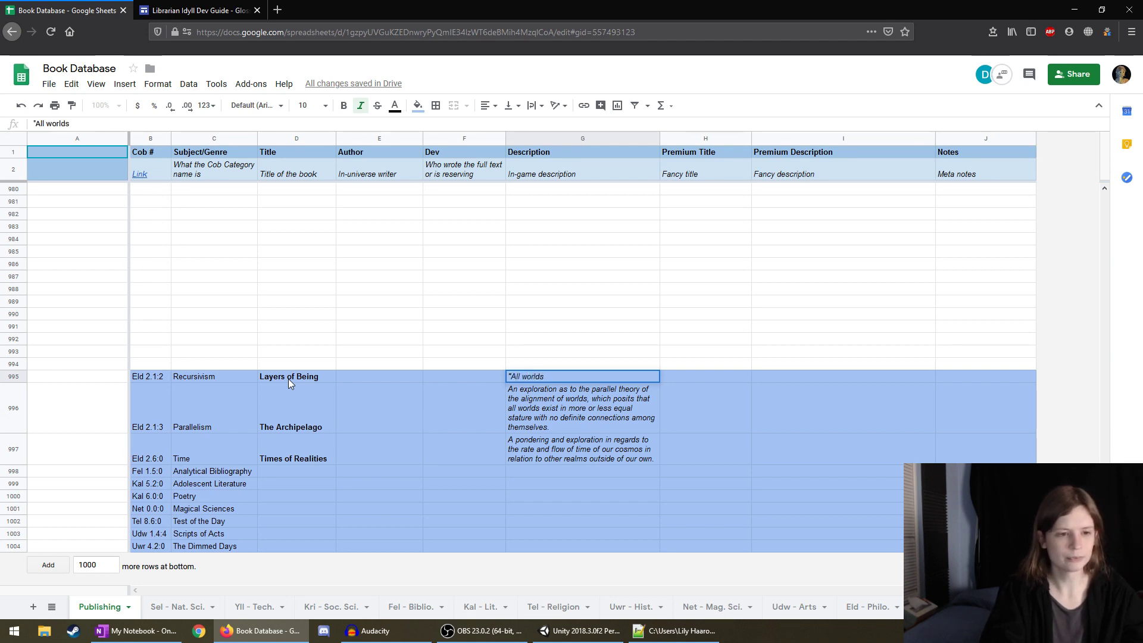
Replace "worlds" with "thing" after "All" in the row 995 description.
{"action": "type", "text": "be"}
{"action": "key", "text": "BackSpace"}
{"action": "key", "text": "BackSpace"}
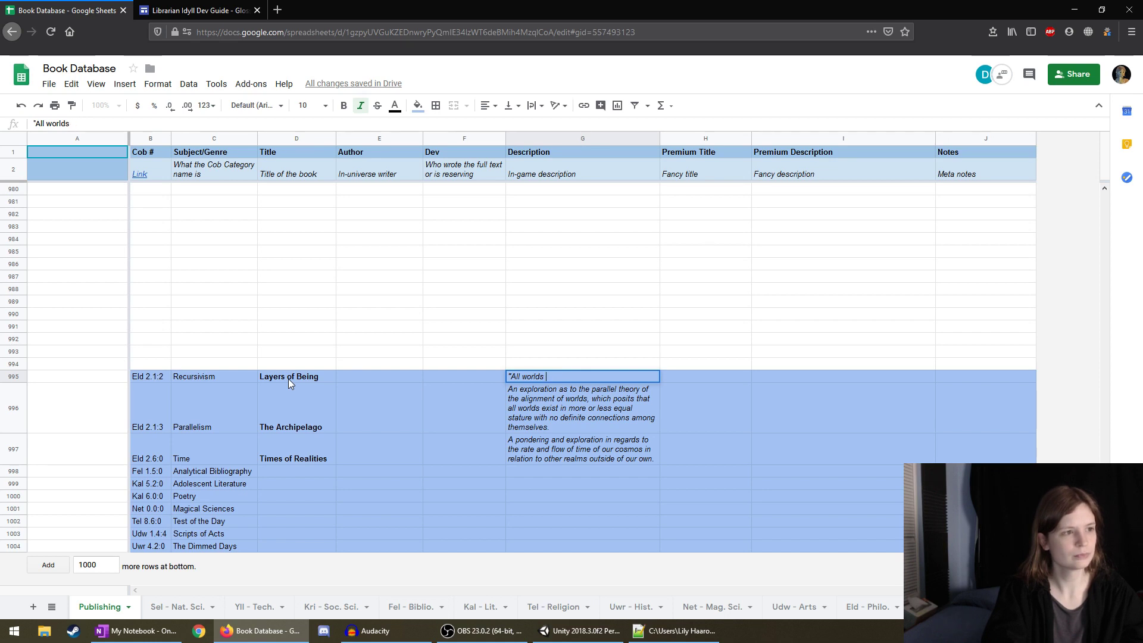
{"action": "key", "text": "BackSpace"}
{"action": "key", "text": "BackSpace"}
{"action": "key", "text": "BackSpace"}
{"action": "key", "text": "BackSpace"}
{"action": "key", "text": "BackSpace"}
{"action": "key", "text": "BackSpace"}
{"action": "key", "text": "BackSpace"}
{"action": "type", "text": "thing"}
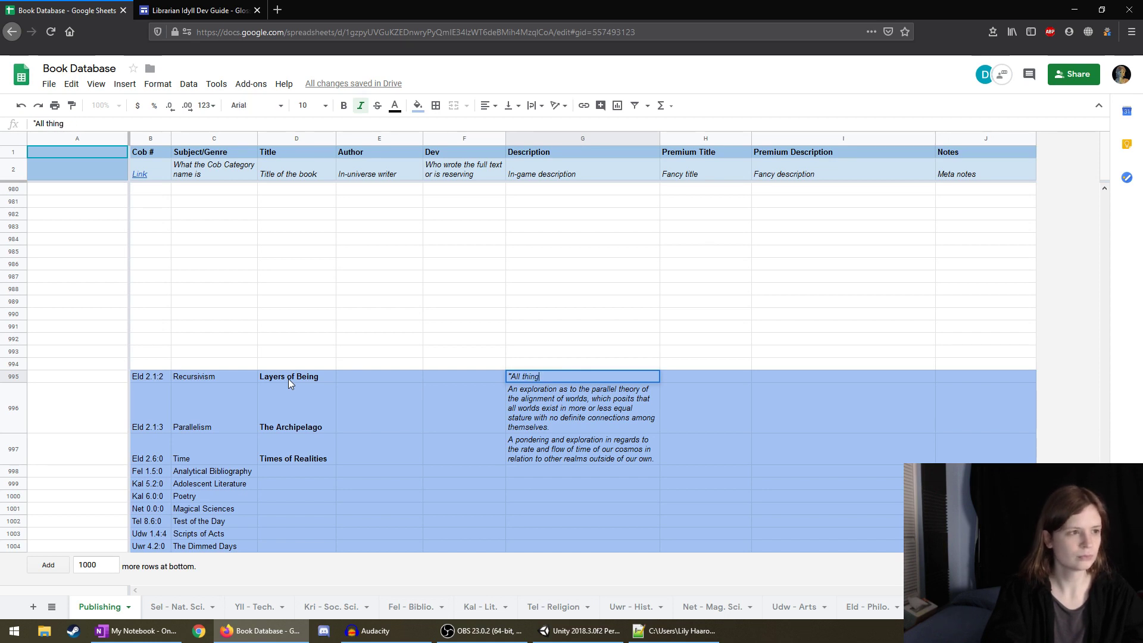
Write the opening of the Layers of Being description: "All things have a source, and the source of worlds is, naturally, other worlds".
{"action": "type", "text": "s have a srou"}
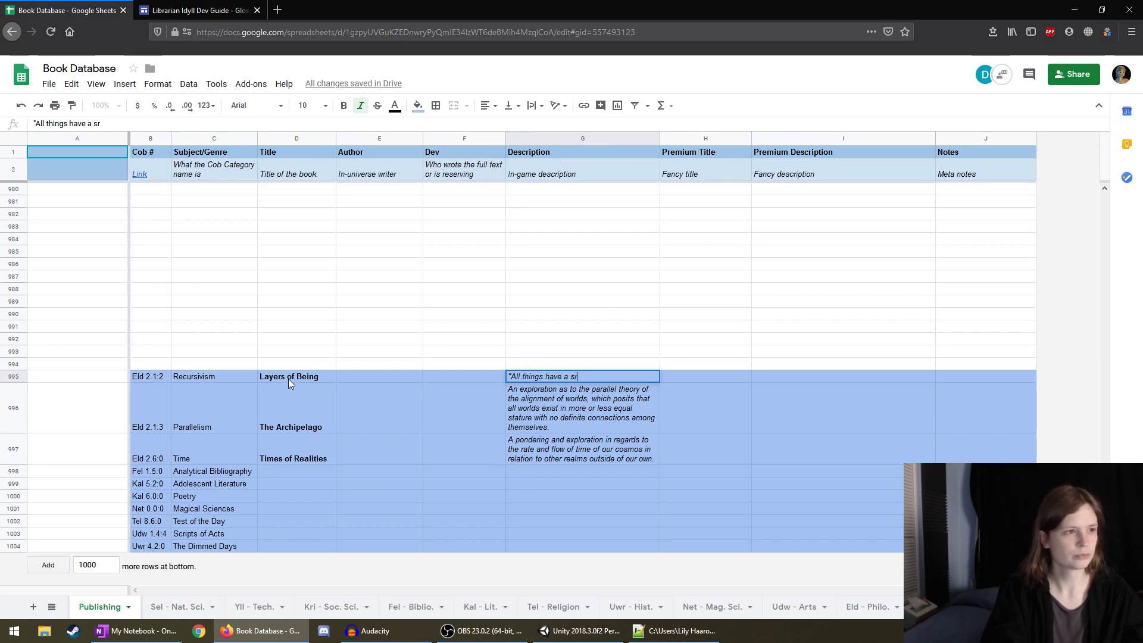
{"action": "key", "text": "BackSpace"}
{"action": "type", "text": "ource, and "}
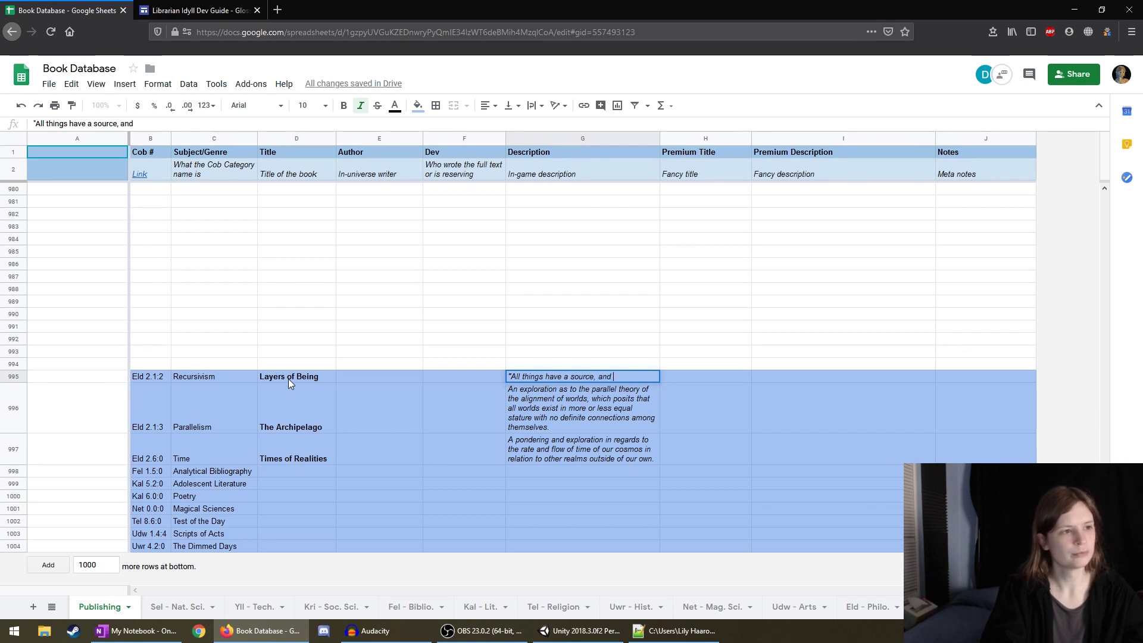
{"action": "type", "text": "the source of worlds is,"}
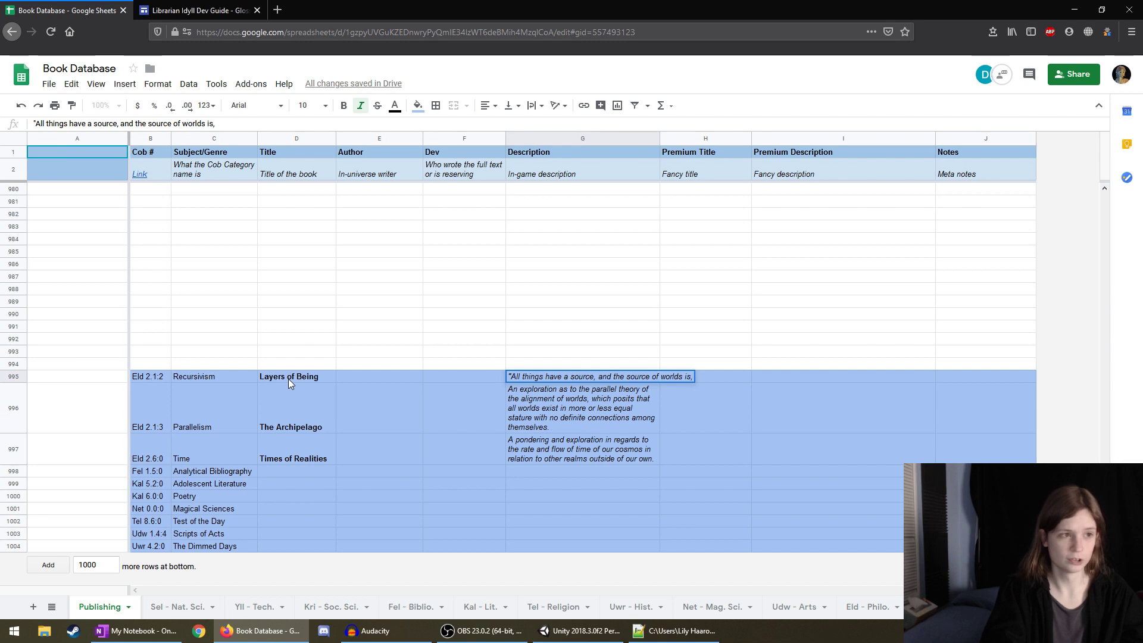
{"action": "type", "text": " naturally"}
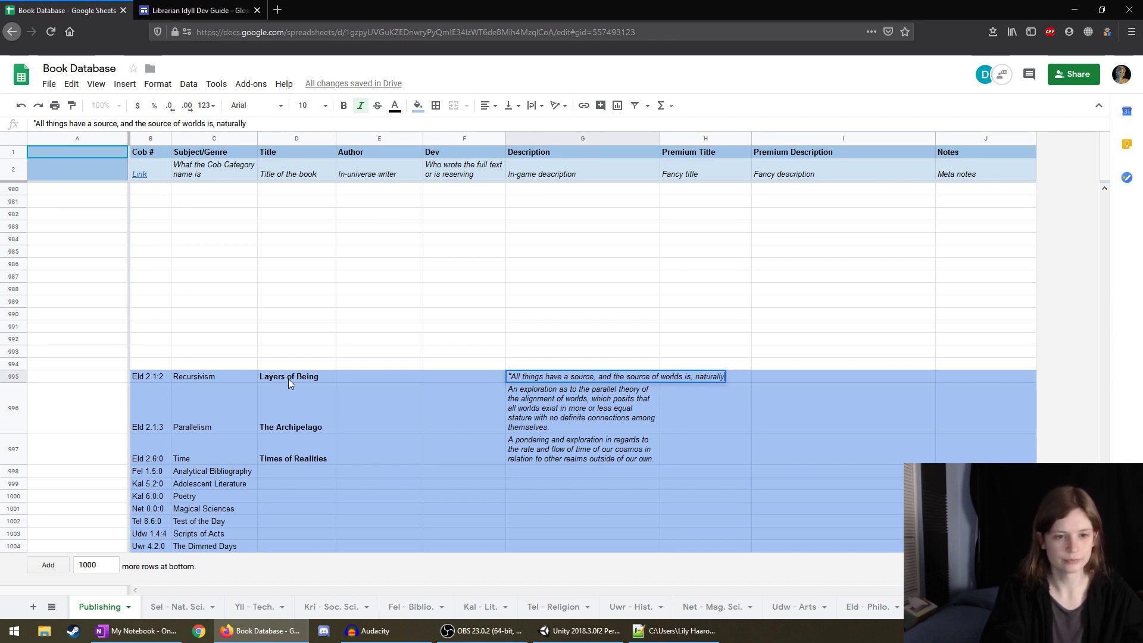
{"action": "type", "text": ", other worlds"}
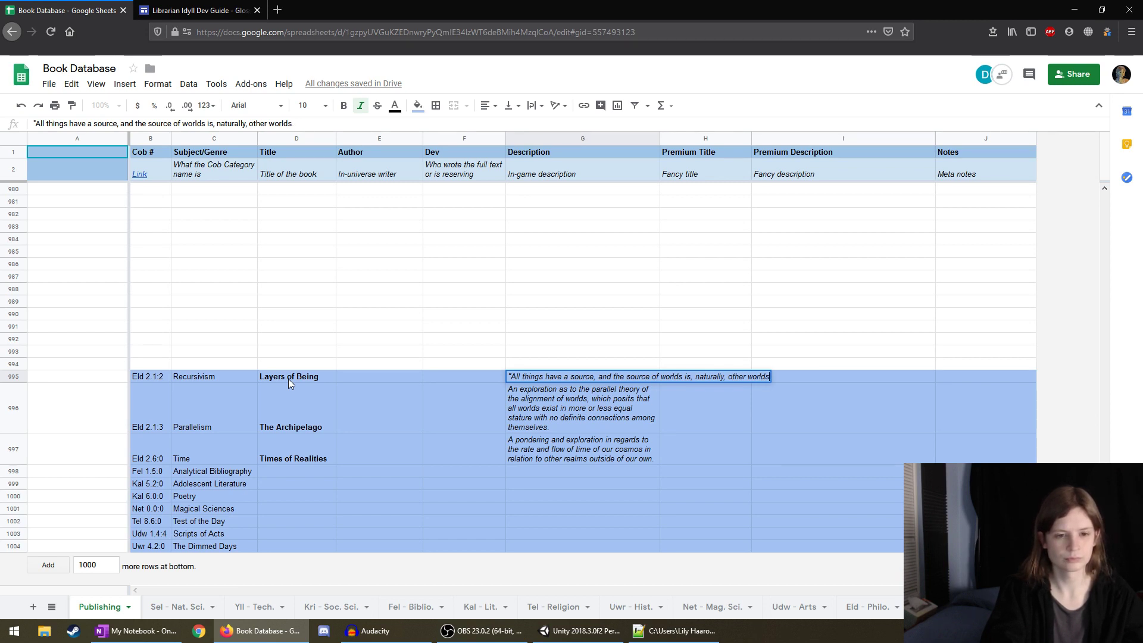
Start a second sentence in the Layers of Being description: "However this process is imperfect, and".
{"action": "type", "text": ".. Howe"}
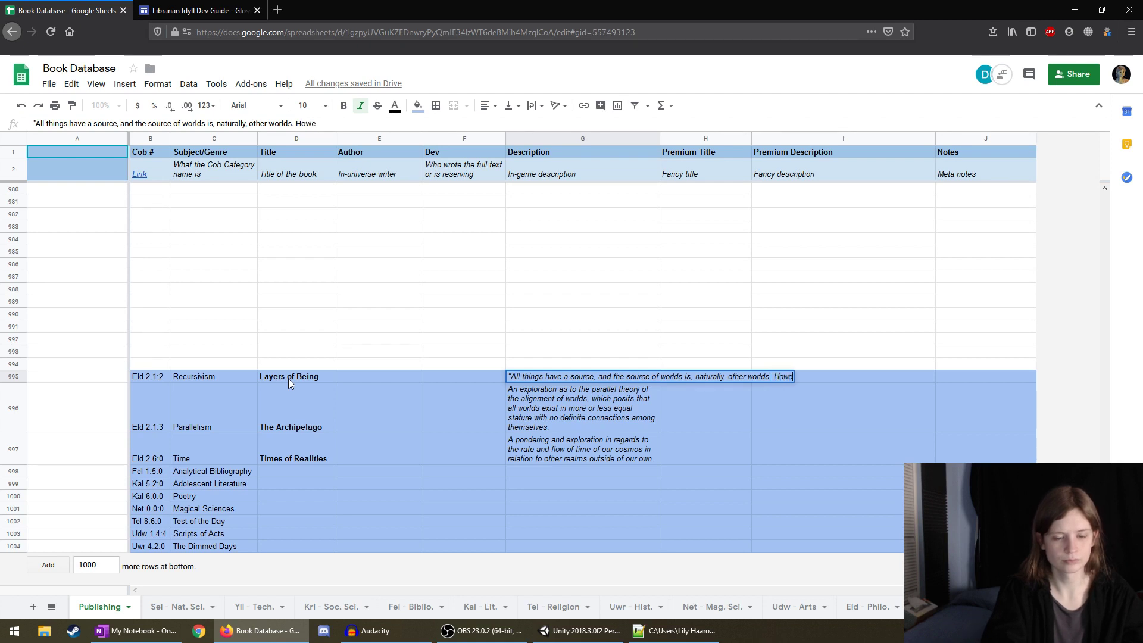
{"action": "type", "text": "ver this"}
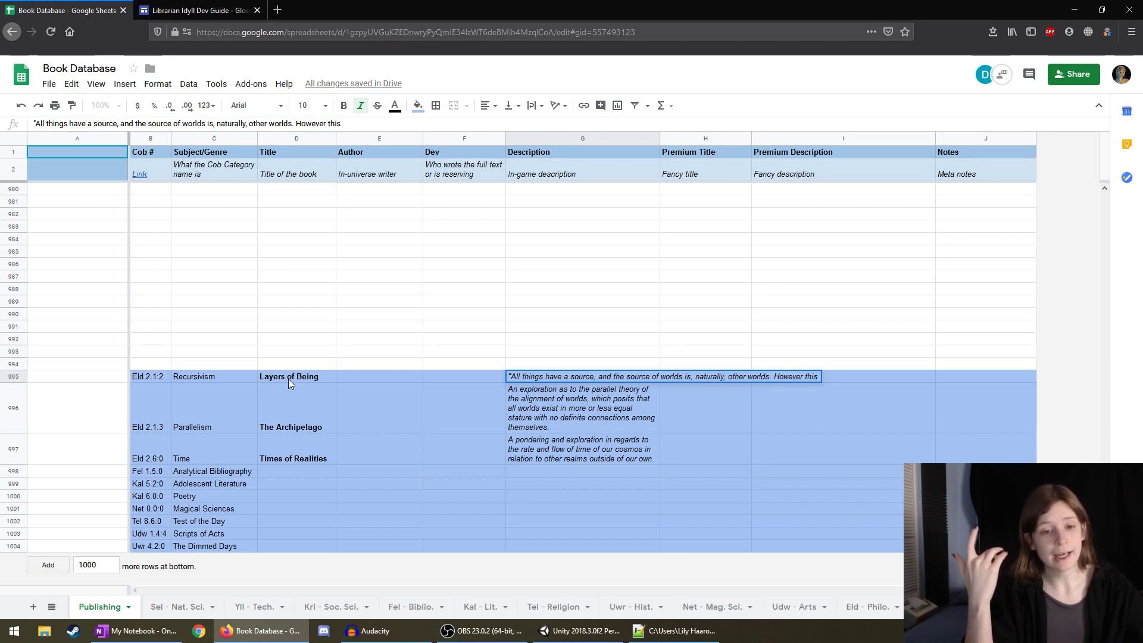
{"action": "type", "text": "process is inpe"}
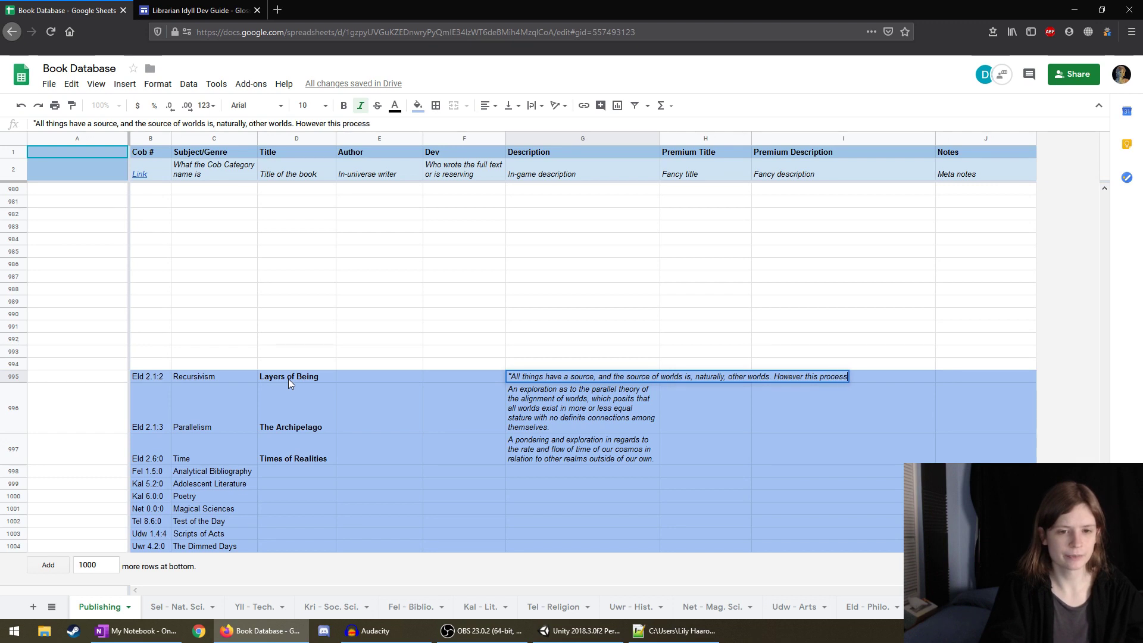
{"action": "key", "text": "BackSpace"}
{"action": "key", "text": "BackSpace"}
{"action": "key", "text": "BackSpace"}
{"action": "type", "text": "mperect"}
{"action": "key", "text": "BackSpace"}
{"action": "key", "text": "BackSpace"}
{"action": "key", "text": "BackSpace"}
{"action": "key", "text": "BackSpace"}
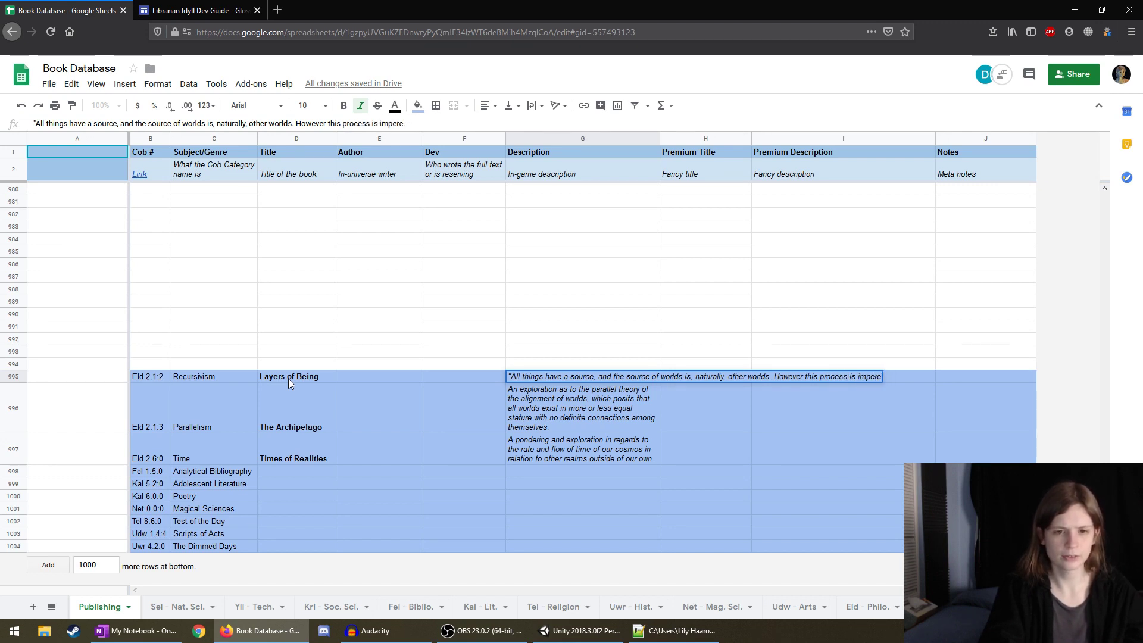
{"action": "type", "text": "fect, and we"}
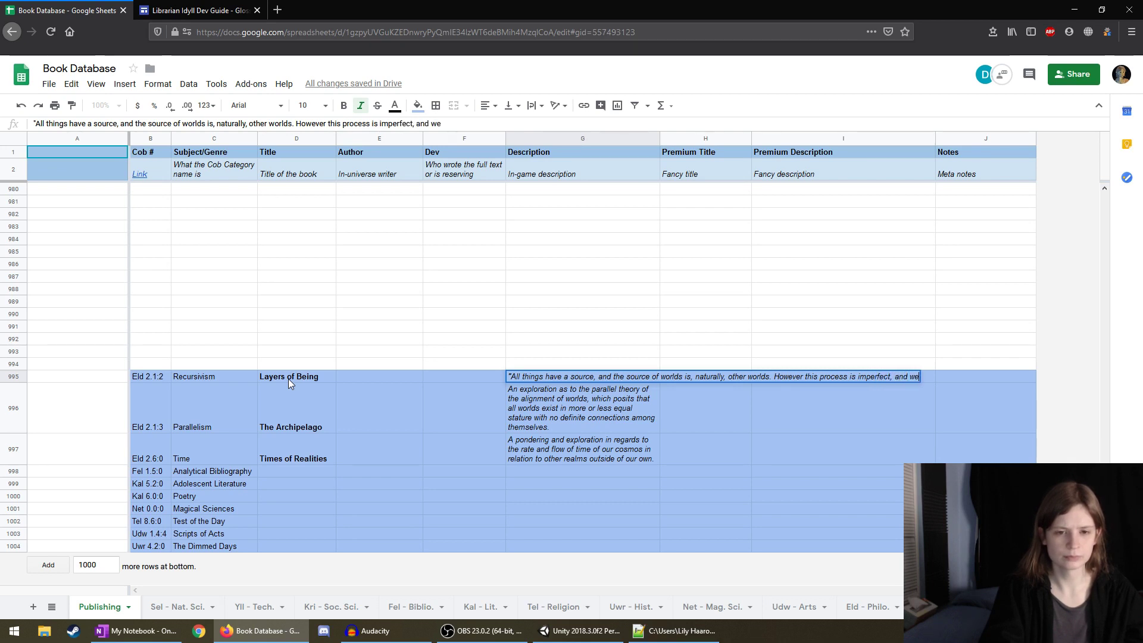
Finish the Layers of Being description with "the created world is, without exception, lesser to a degree..." and a closing quotation mark.
{"action": "key", "text": "BackSpace"}
{"action": "key", "text": "BackSpace"}
{"action": "type", "text": "the"}
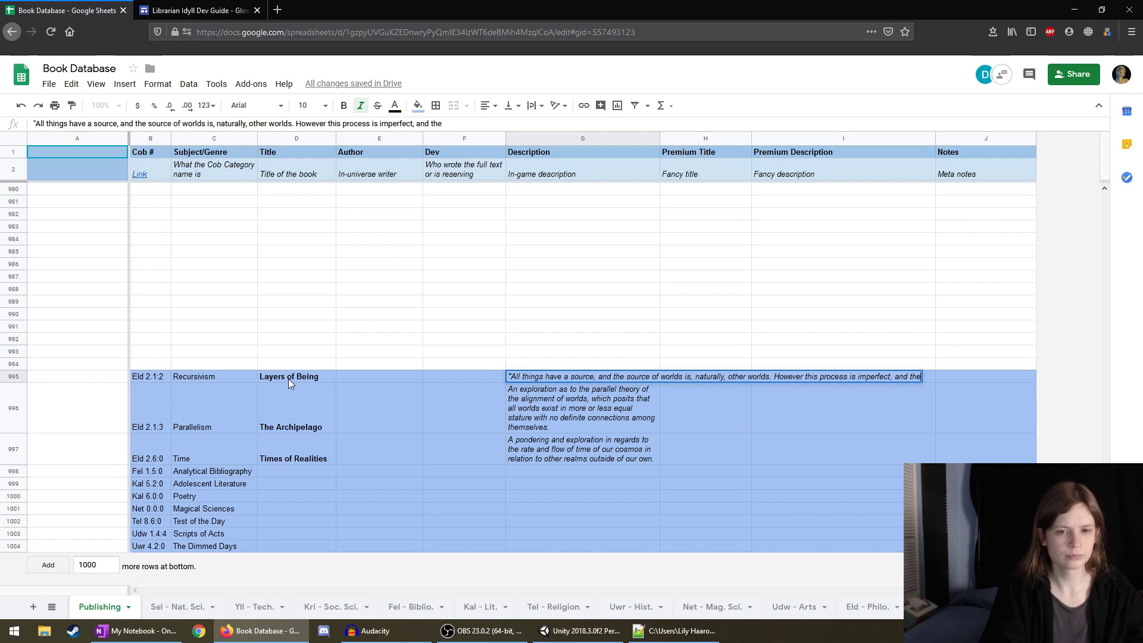
{"action": "type", "text": " created world"}
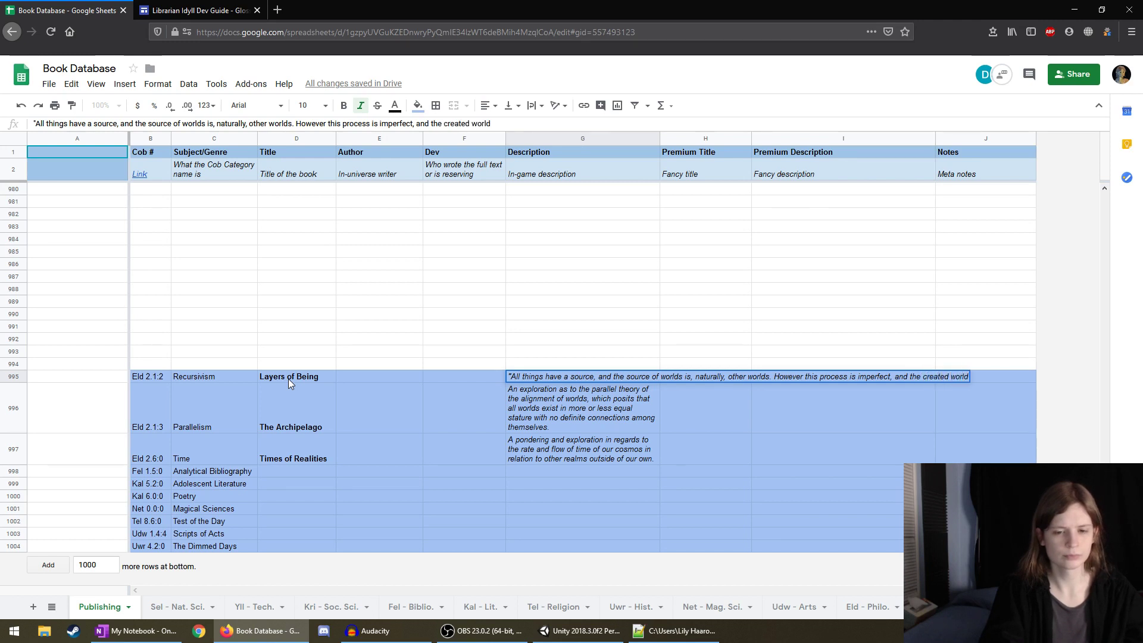
{"action": "type", "text": " is alwa"}
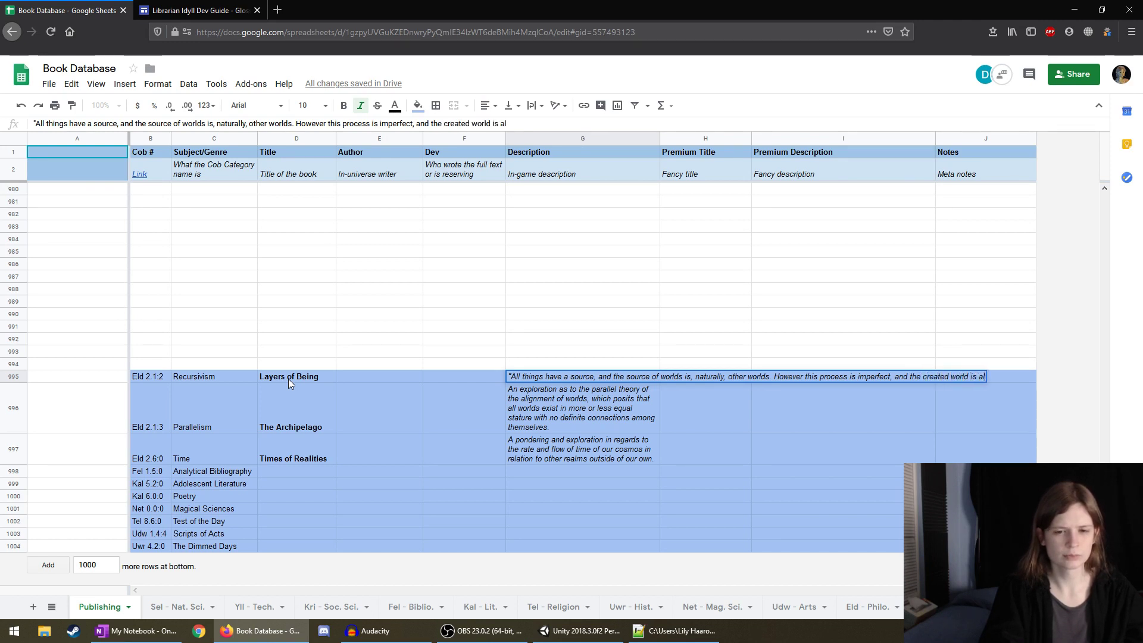
{"action": "key", "text": "BackSpace"}
{"action": "key", "text": "BackSpace"}
{"action": "key", "text": "BackSpace"}
{"action": "key", "text": "BackSpace"}
{"action": "key", "text": "BackSpace"}
{"action": "type", "text": ", witho"}
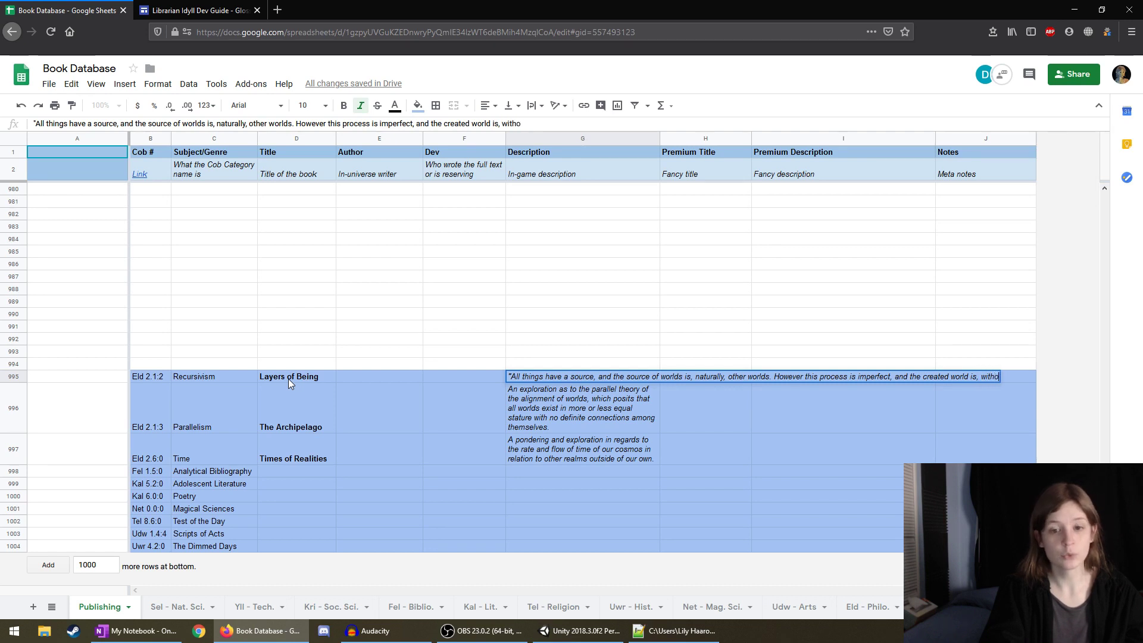
{"action": "type", "text": "ut excep"}
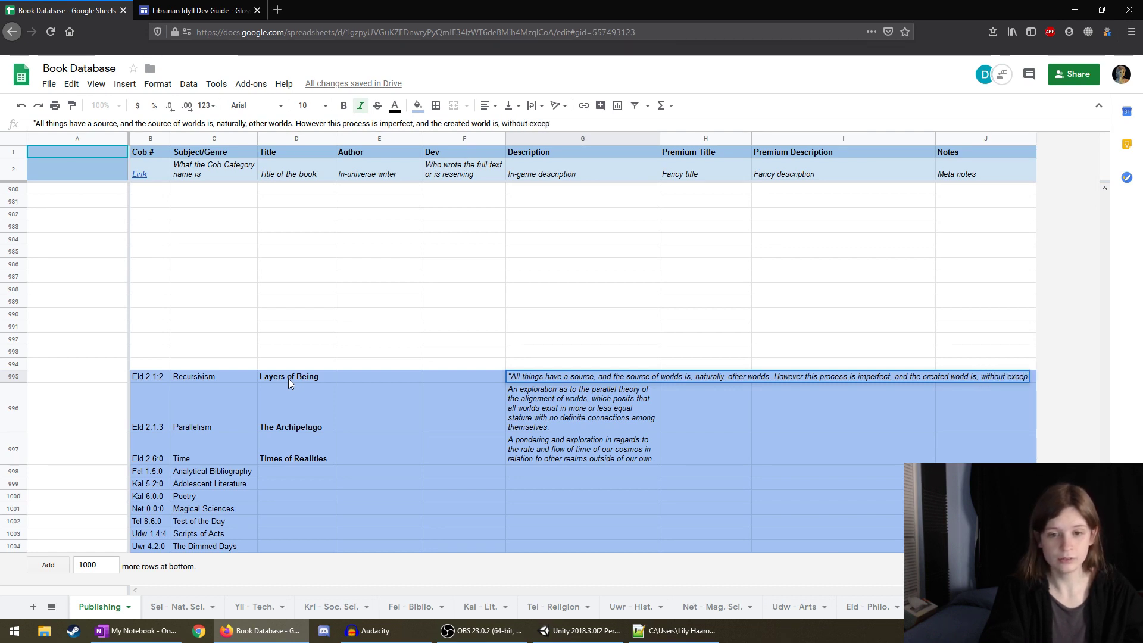
{"action": "type", "text": "tion, lesser to"}
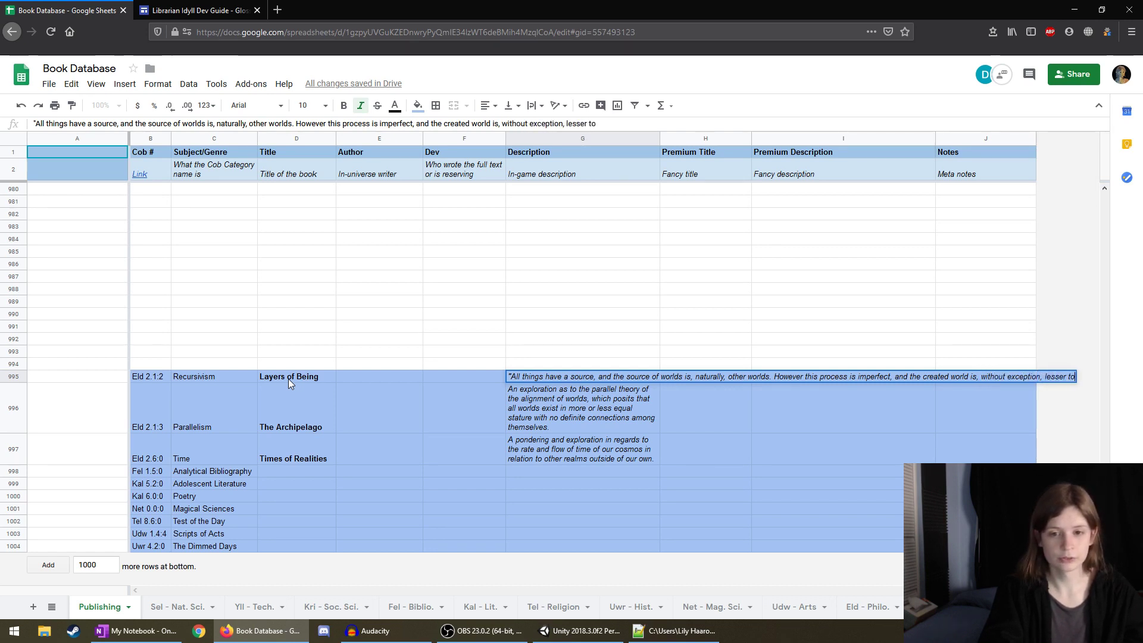
{"action": "type", "text": " a degree...\""}
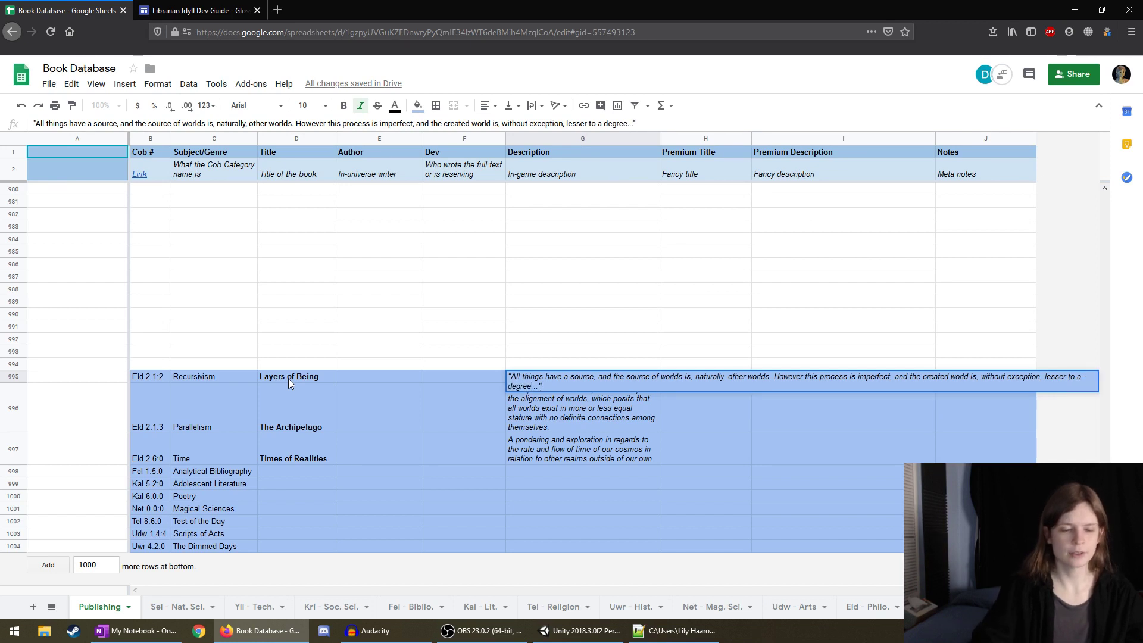
{"action": "key", "text": "Return"}
Insert "in its 'reality'" after "lesser" in the Layers of Being description.
{"action": "key", "text": "Up"}
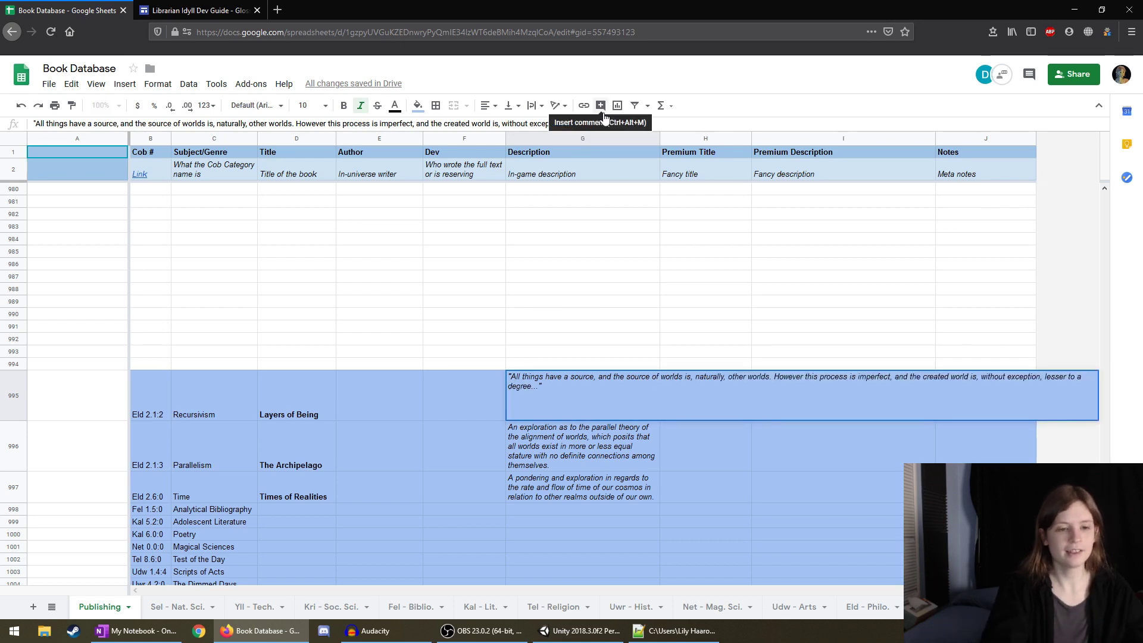
{"action": "type", "text": "in its "}
{"action": "type", "text": "'reality'"}
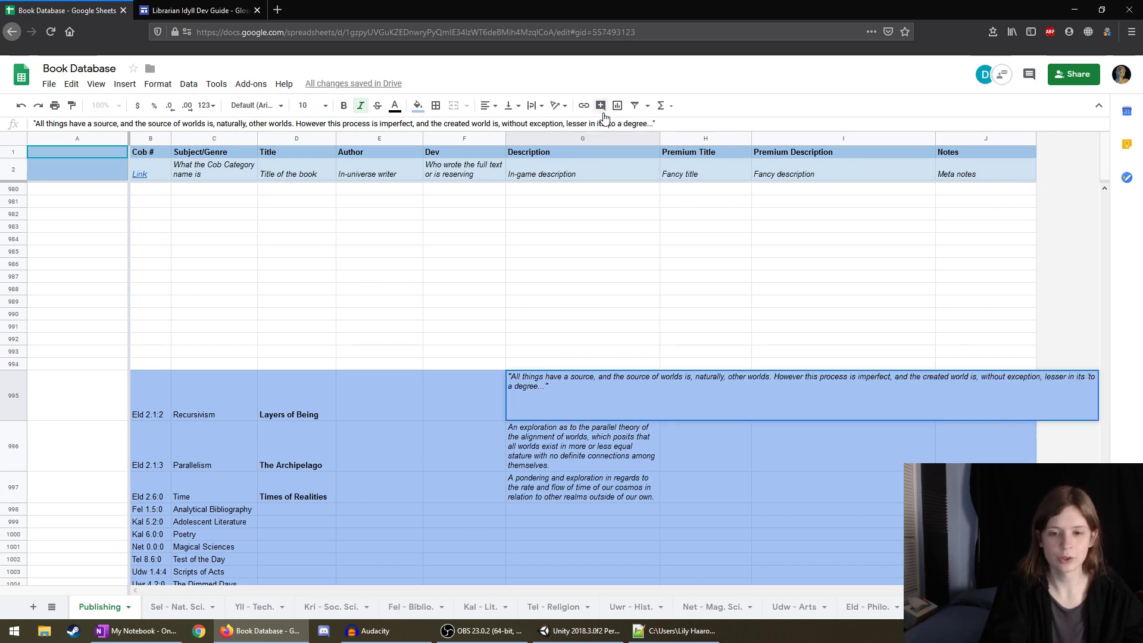
{"action": "key", "text": "Return"}
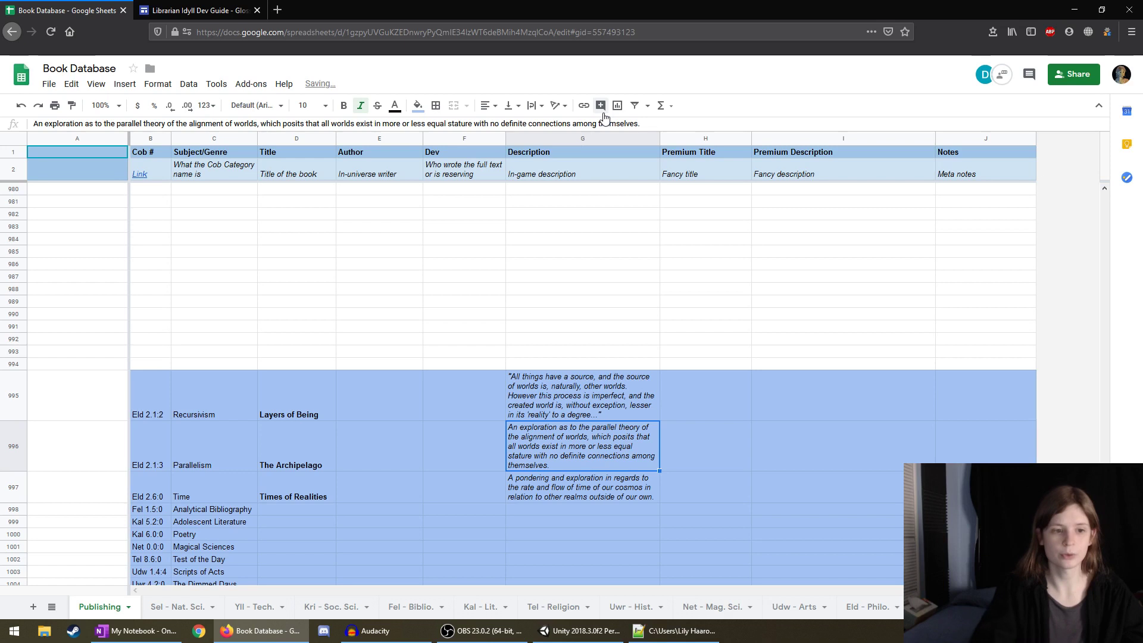
{"action": "key", "text": "Up"}
{"action": "left_click", "coordinate": [635, 302]}
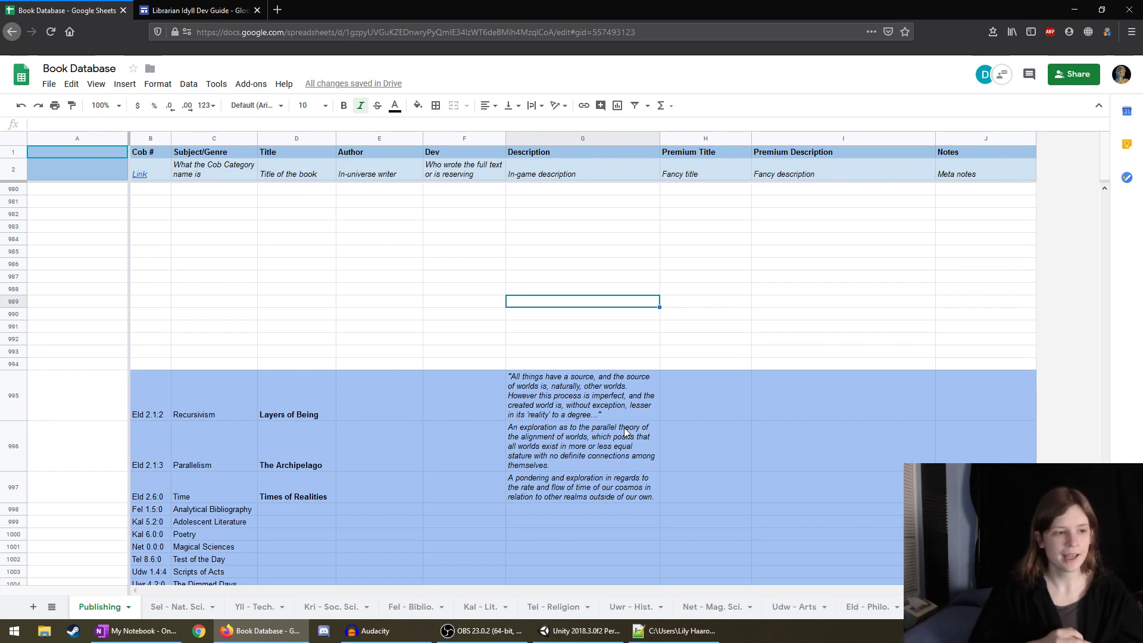
{"action": "scroll", "coordinate": [503, 470], "scroll_direction": "down", "scroll_amount": 1}
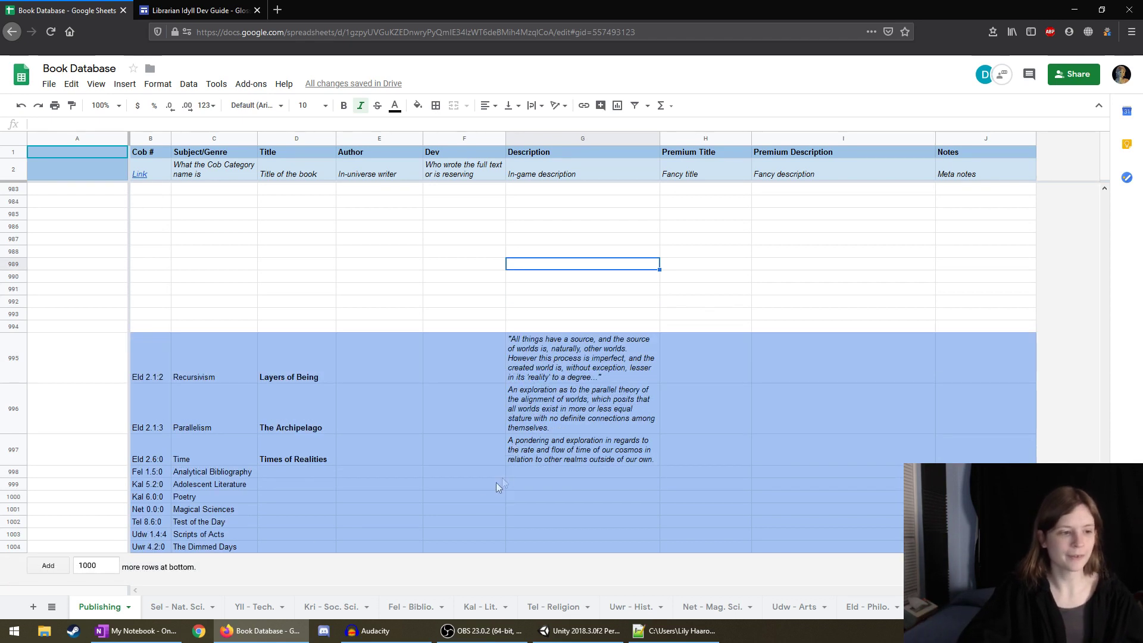
{"action": "left_click", "coordinate": [588, 428]}
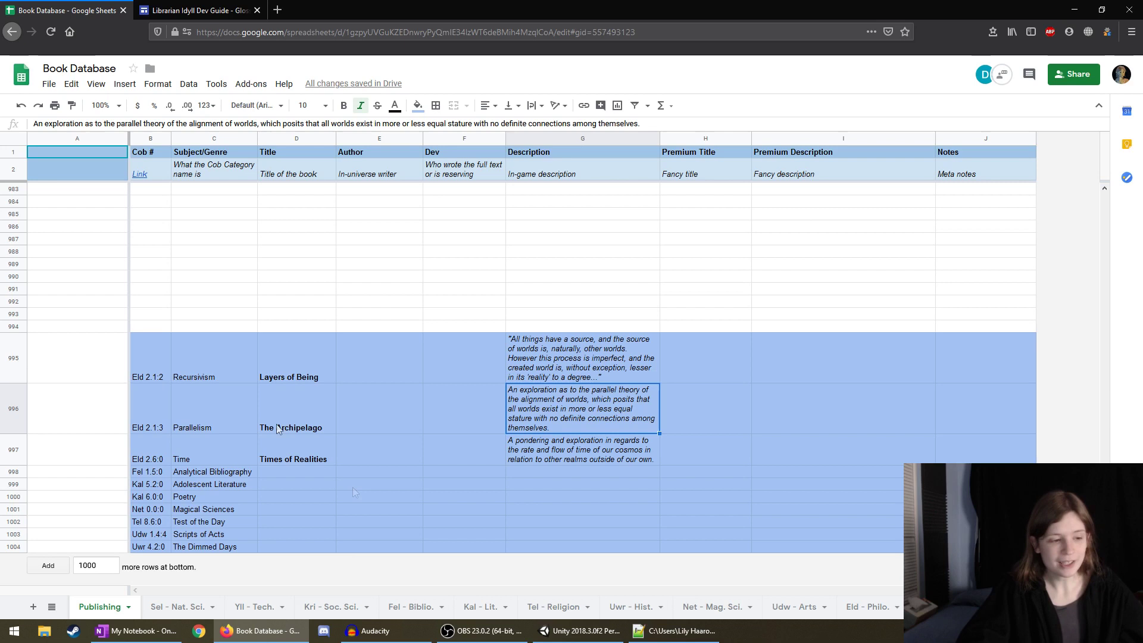
{"action": "left_click", "coordinate": [552, 454]}
{"action": "right_click", "coordinate": [552, 453]}
{"action": "left_click", "coordinate": [382, 428]}
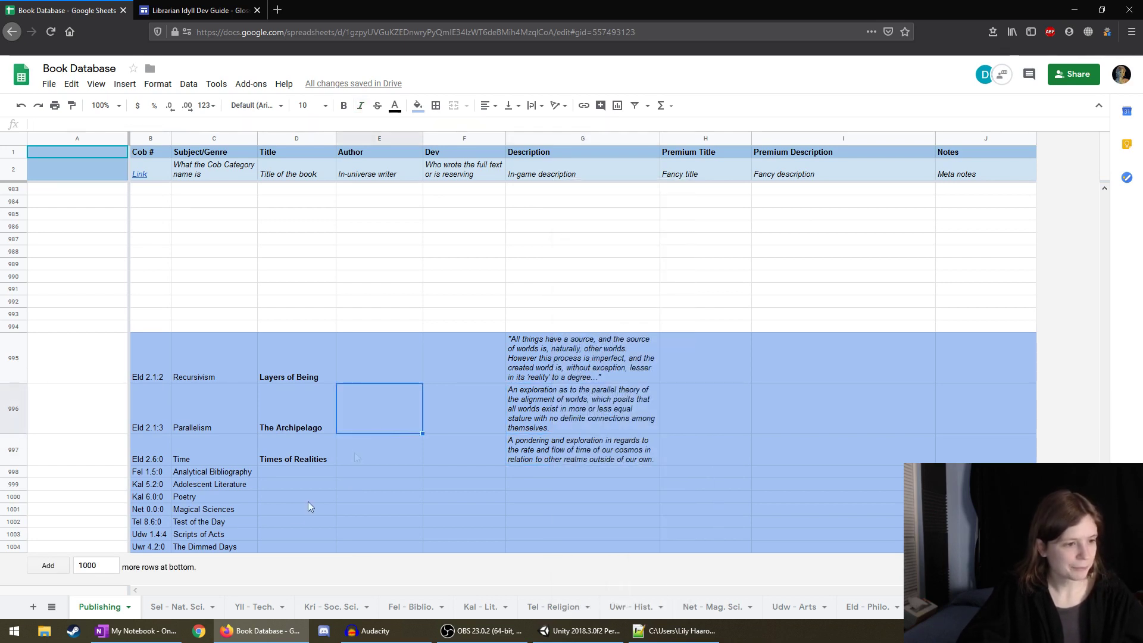
Enter "The Luxury of Print" as the title of the Analytical Bibliography book in row 998.
{"action": "left_click", "coordinate": [234, 472]}
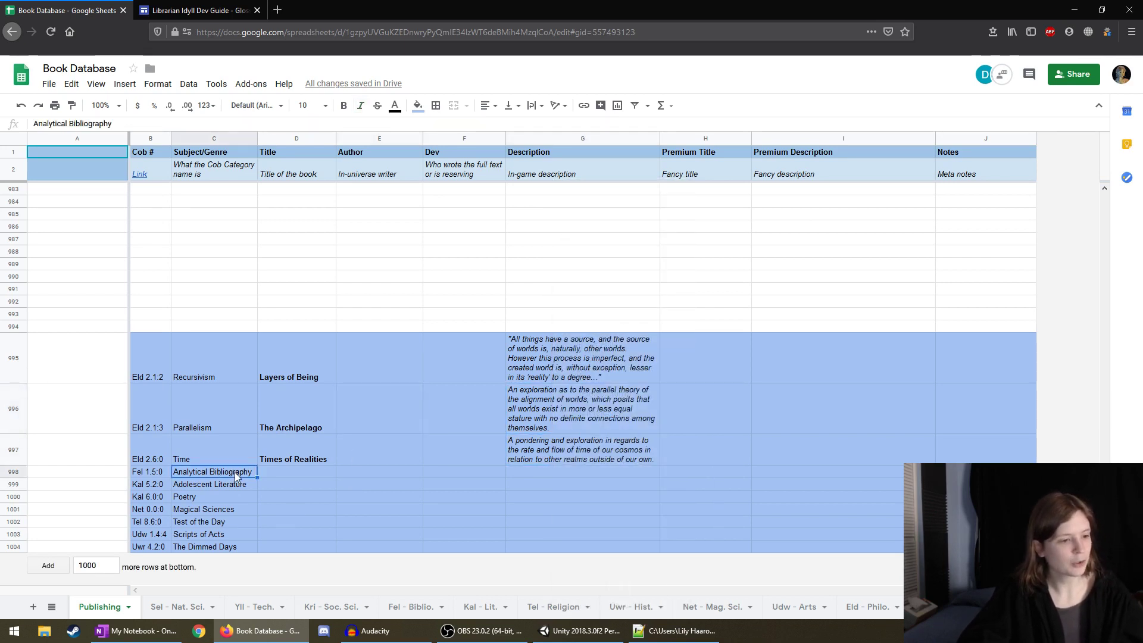
{"action": "left_click", "coordinate": [296, 475]}
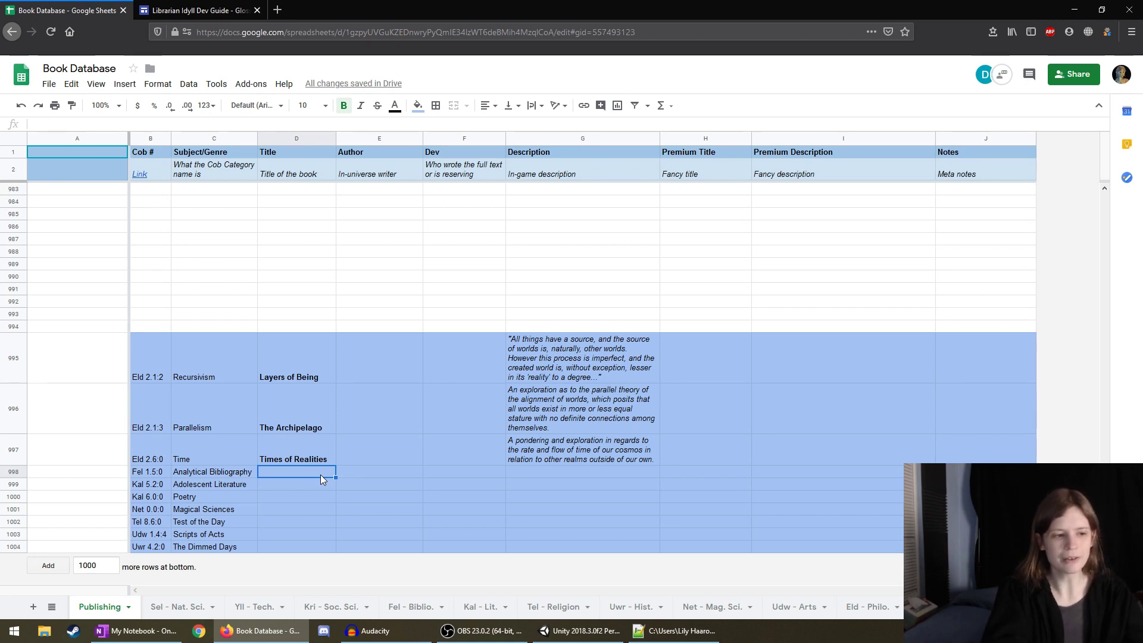
{"action": "type", "text": "The Luxur"}
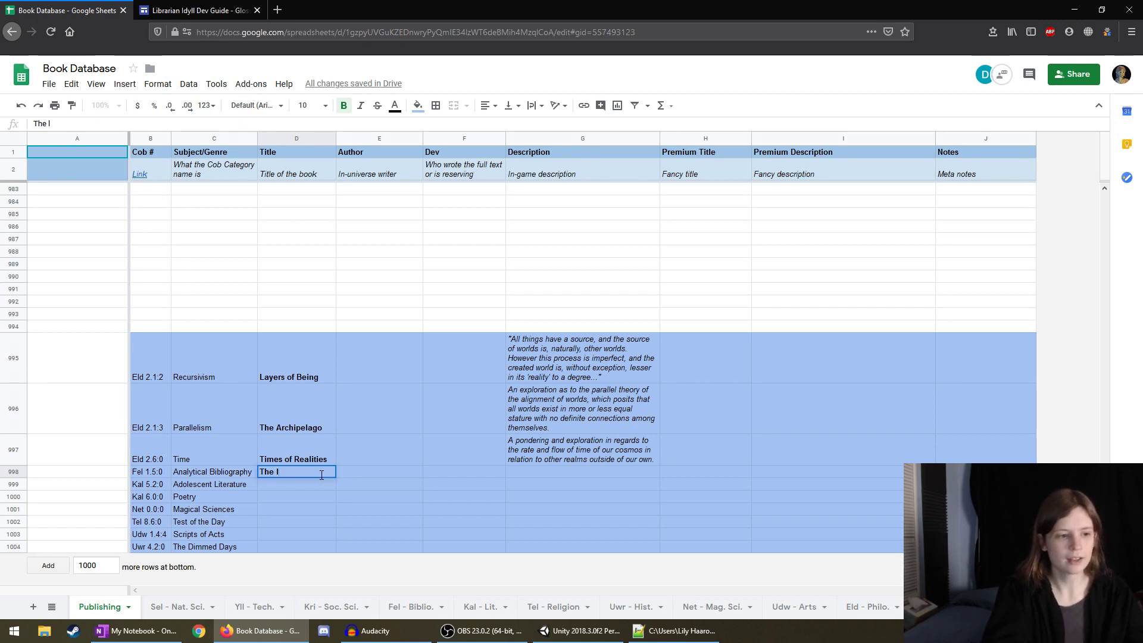
{"action": "type", "text": "y"}
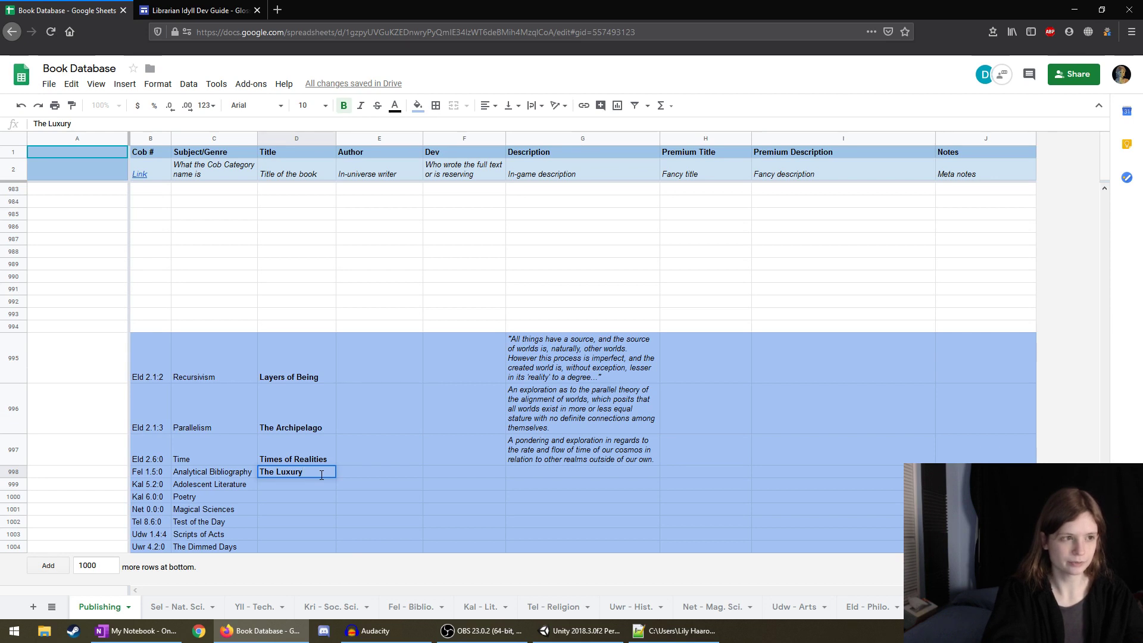
{"action": "type", "text": " of Par"}
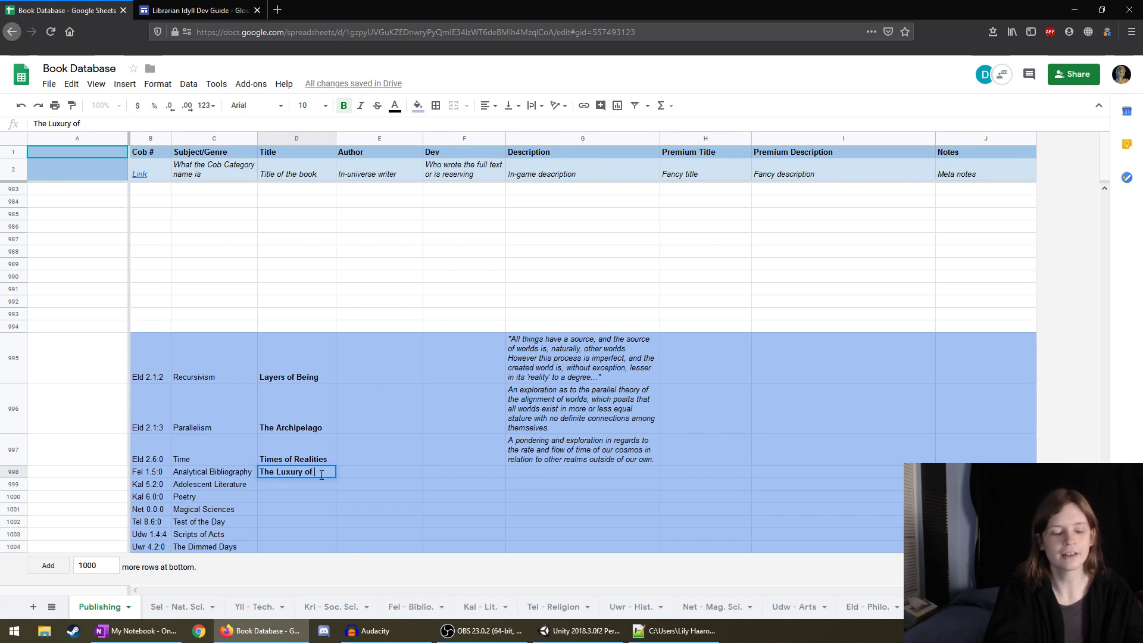
{"action": "type", "text": "nt"}
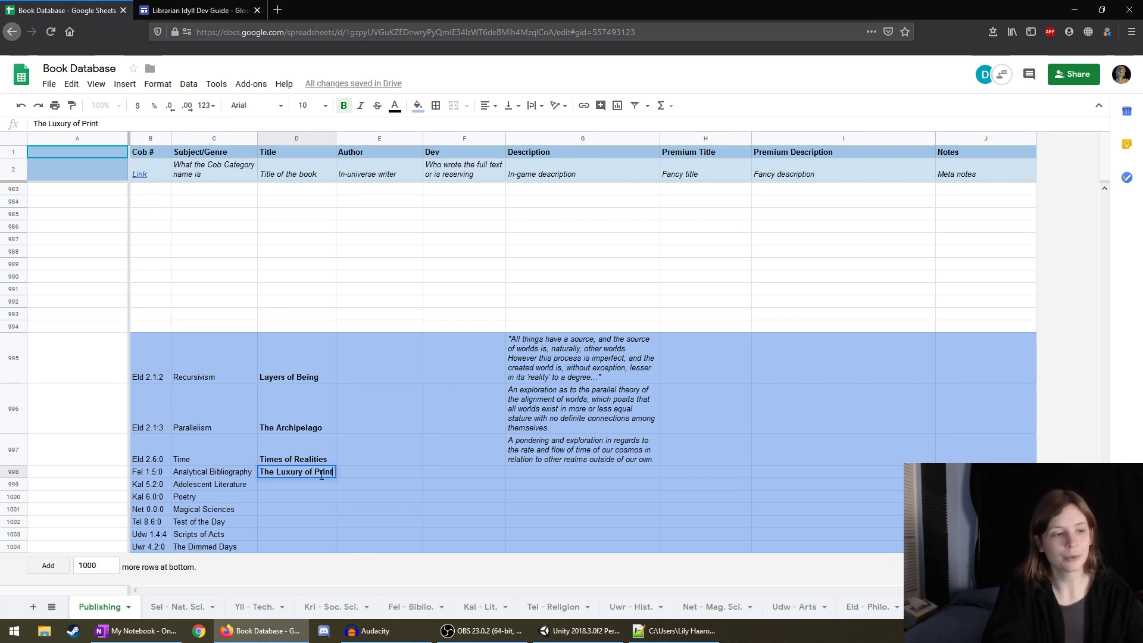
{"action": "key", "text": "Return"}
Italicize the description cell of The Luxury of Print and begin it with "An analysis of the books of the Yllwan Empire".
{"action": "key", "text": "Right"}
{"action": "key", "text": "Right"}
{"action": "key", "text": "Up"}
{"action": "key", "text": "Right"}
{"action": "key", "text": "ctrl+i"}
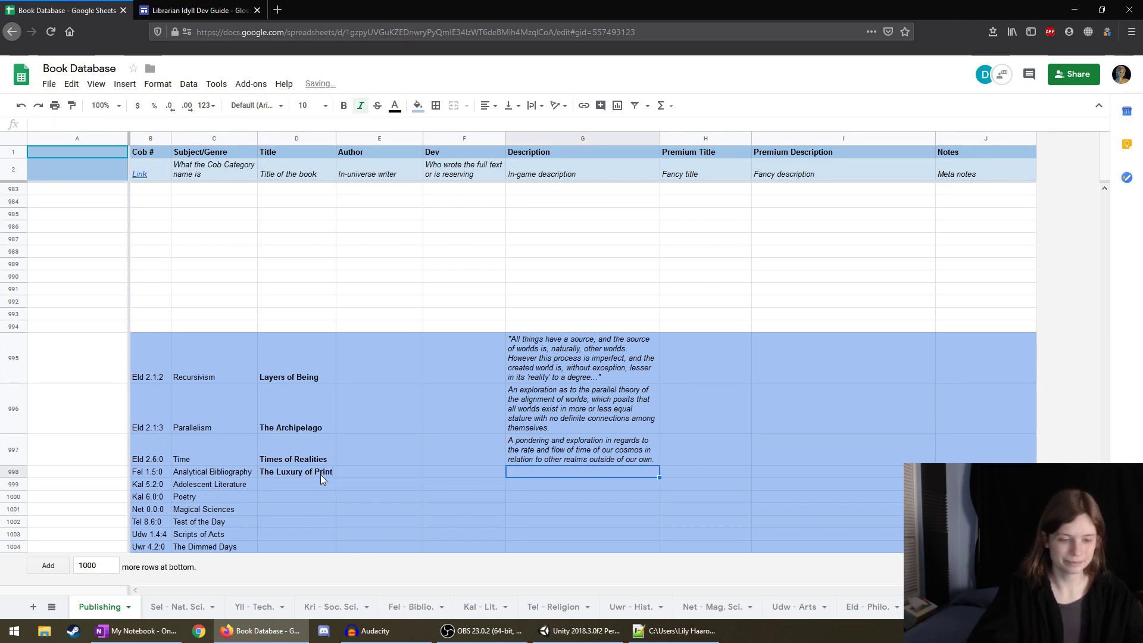
{"action": "type", "text": "A loo"}
{"action": "key", "text": "BackSpace"}
{"action": "key", "text": "BackSpace"}
{"action": "key", "text": "BackSpace"}
{"action": "key", "text": "BackSpace"}
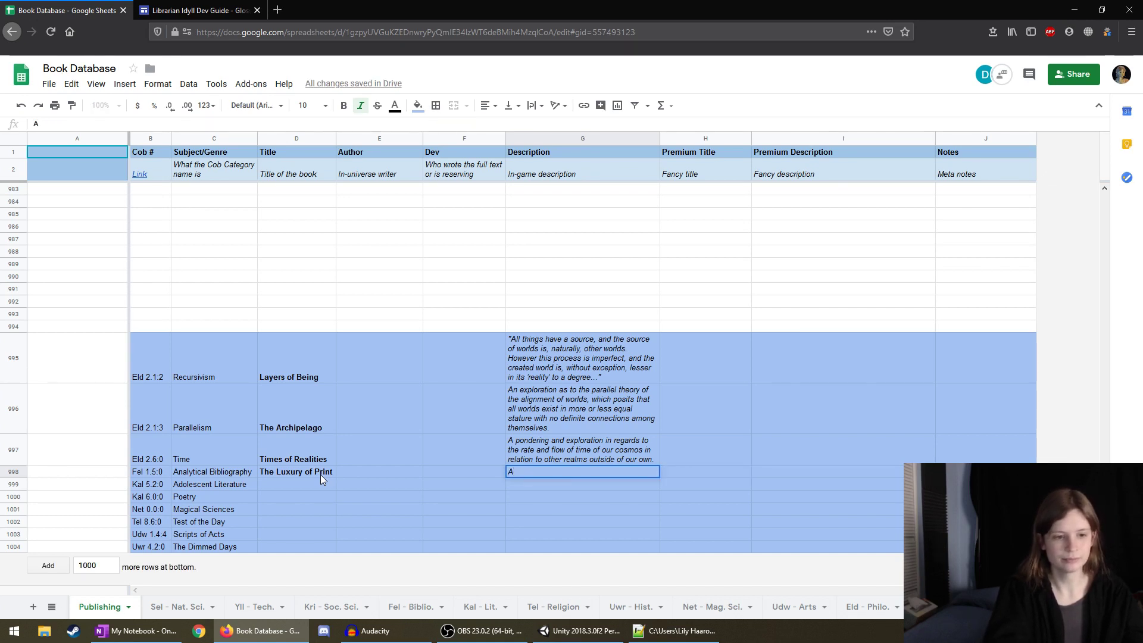
{"action": "type", "text": "n anal"}
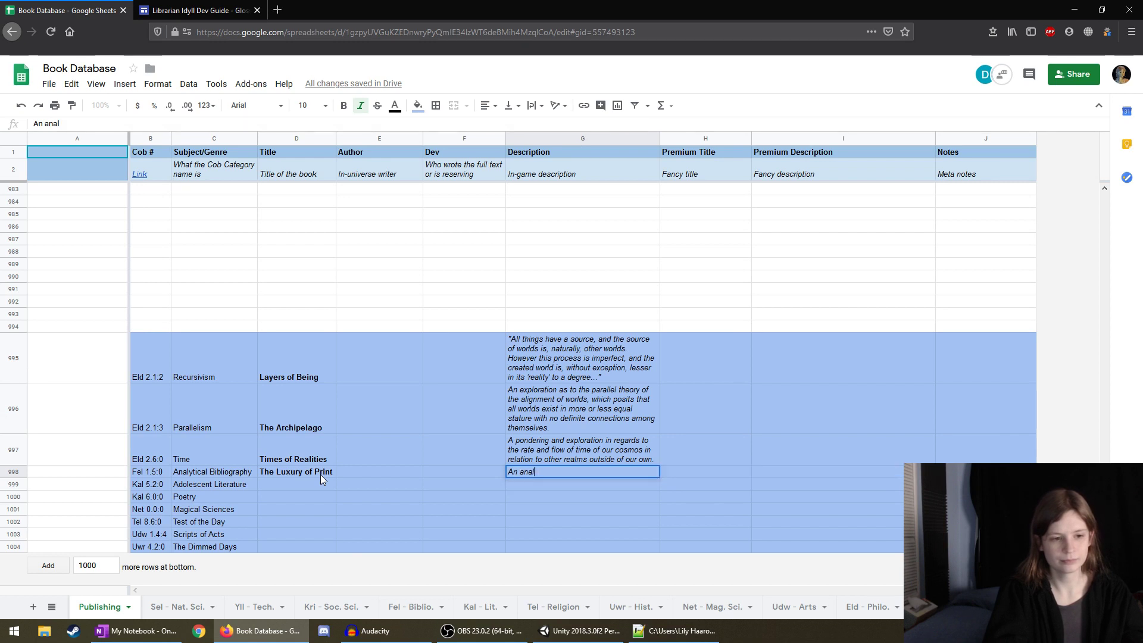
{"action": "type", "text": "ysis of the books o"}
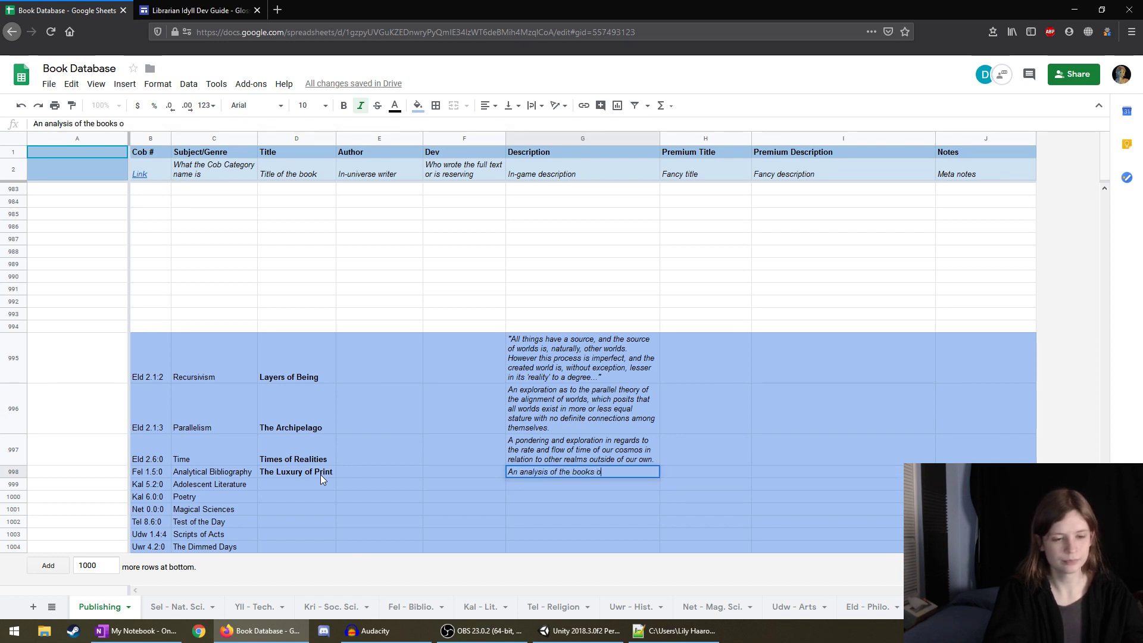
{"action": "type", "text": "f the Yllwan Em"}
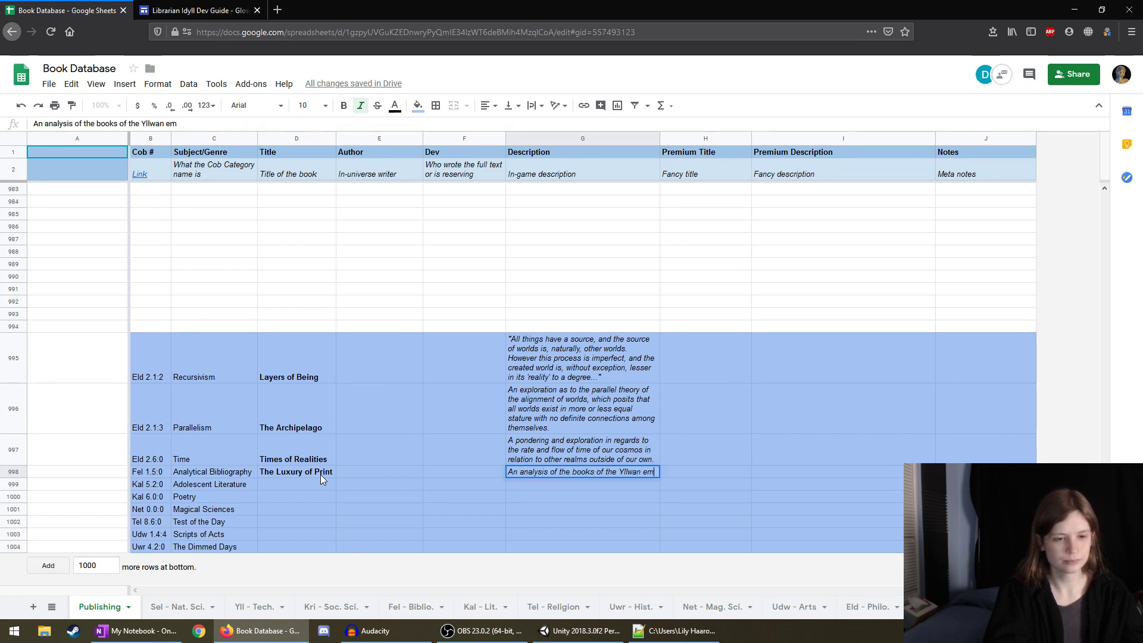
{"action": "type", "text": "pire"}
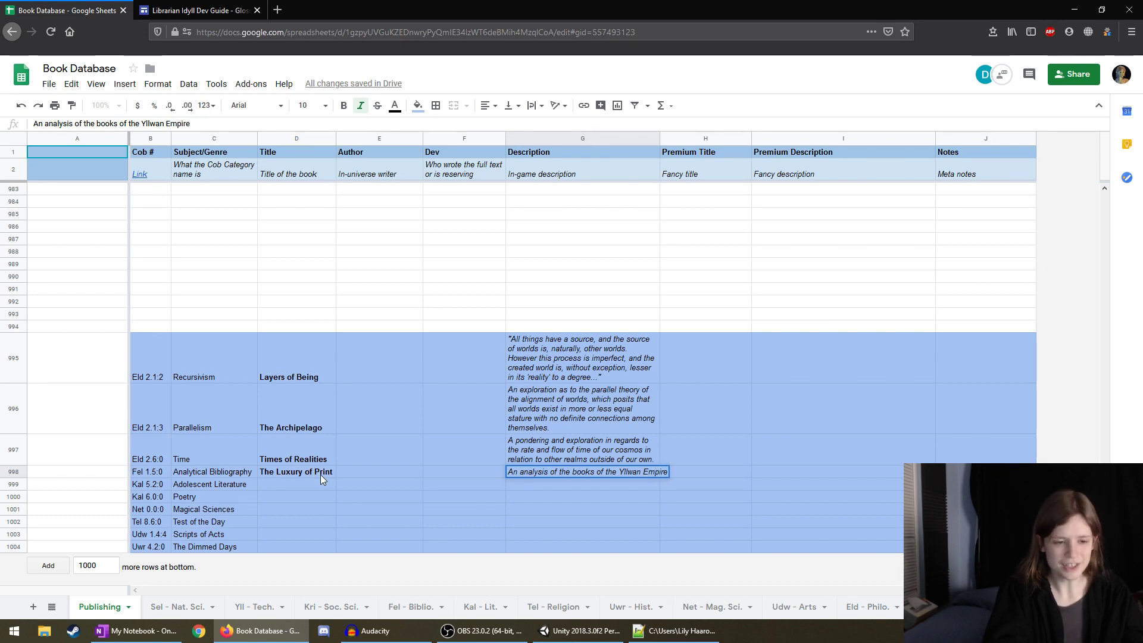
Replace "of the Yllwan Empire" in the row 998 description with "and bookprinting of the Yllwan Empire,".
{"action": "key", "text": "BackSpace"}
{"action": "key", "text": "BackSpace"}
{"action": "key", "text": "BackSpace"}
{"action": "key", "text": "BackSpace"}
{"action": "key", "text": "BackSpace"}
{"action": "key", "text": "BackSpace"}
{"action": "key", "text": "BackSpace"}
{"action": "key", "text": "BackSpace"}
{"action": "key", "text": "BackSpace"}
{"action": "key", "text": "BackSpace"}
{"action": "key", "text": "BackSpace"}
{"action": "key", "text": "BackSpace"}
{"action": "key", "text": "BackSpace"}
{"action": "key", "text": "BackSpace"}
{"action": "key", "text": "BackSpace"}
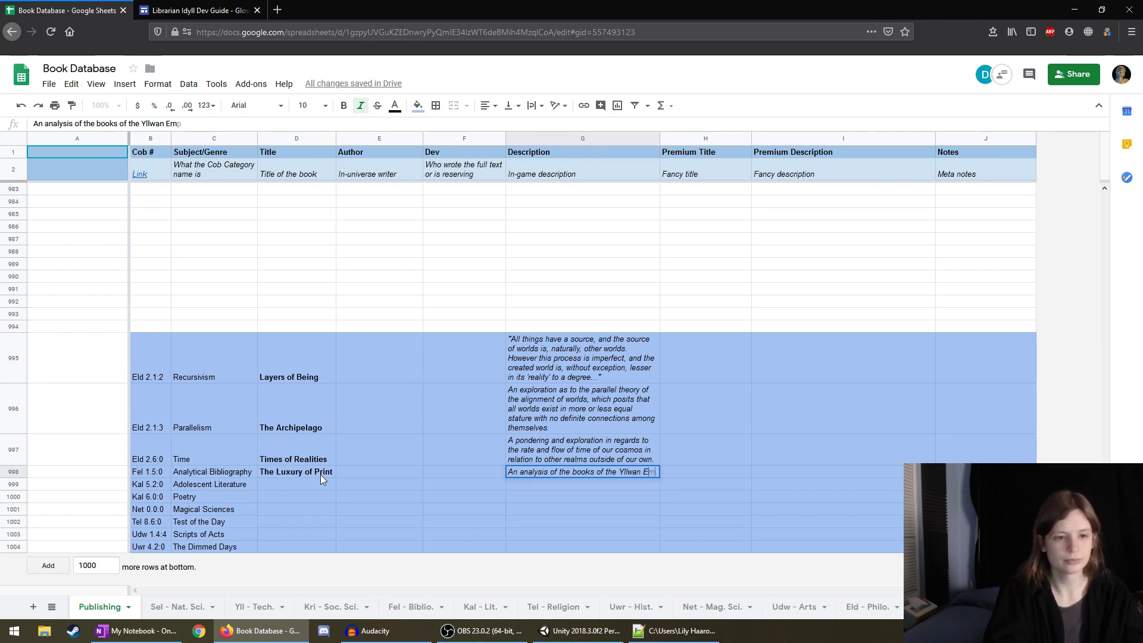
{"action": "key", "text": "BackSpace"}
{"action": "key", "text": "BackSpace"}
{"action": "type", "text": "and "}
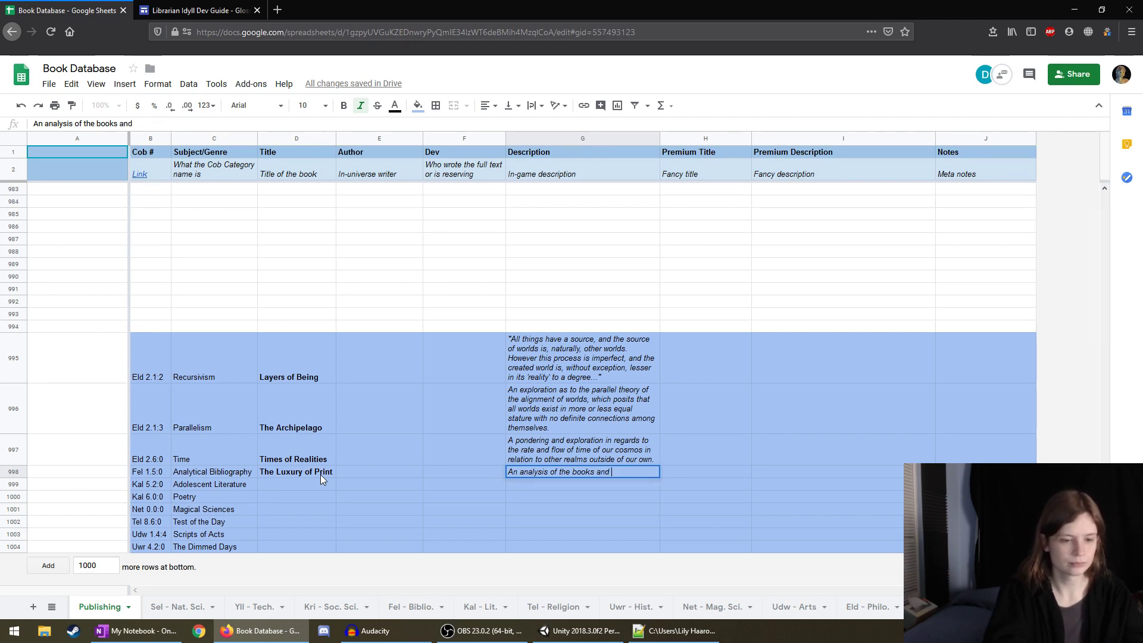
{"action": "type", "text": "bookprinting of t"}
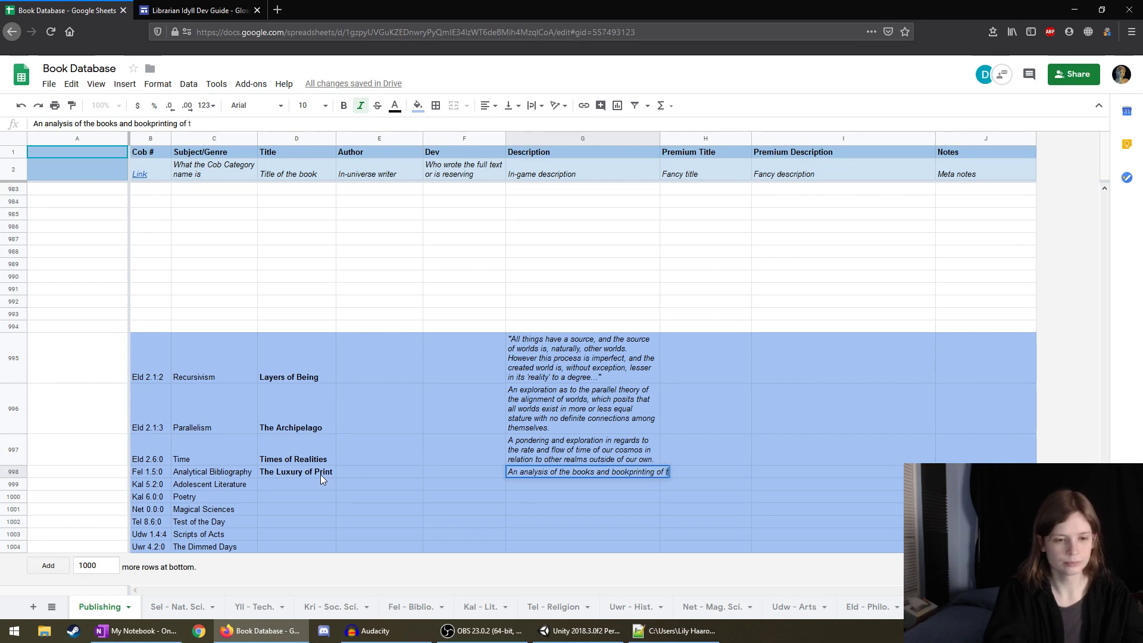
{"action": "type", "text": "he Yllwan Empire,"}
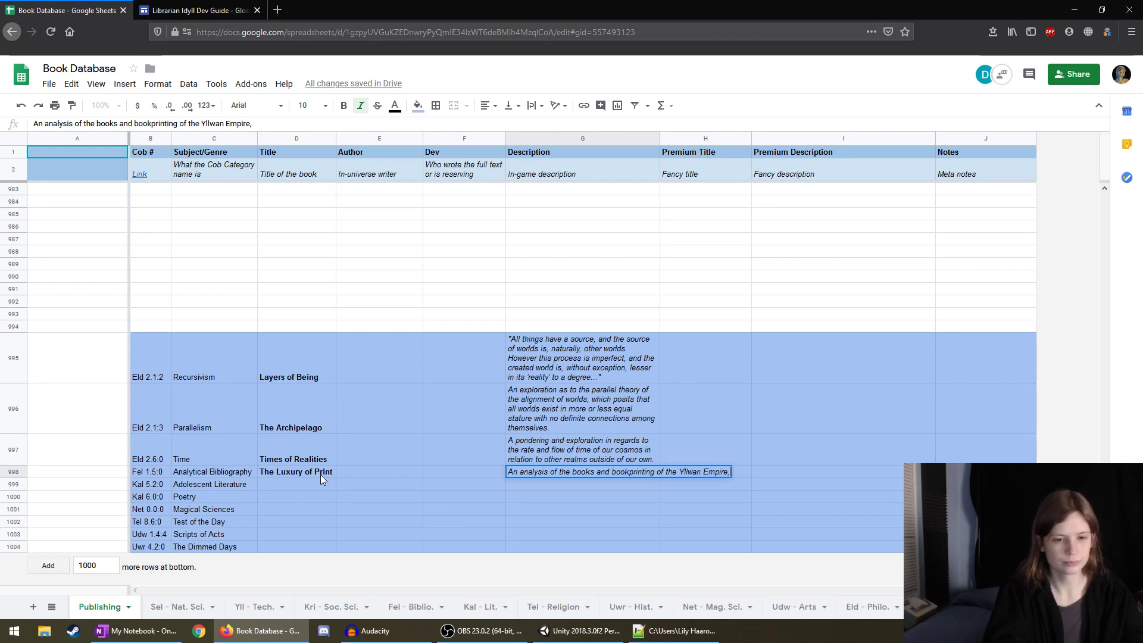
Continue The Luxury of Print description with "and how most which have survived to this day".
{"action": "type", "text": " and how t"}
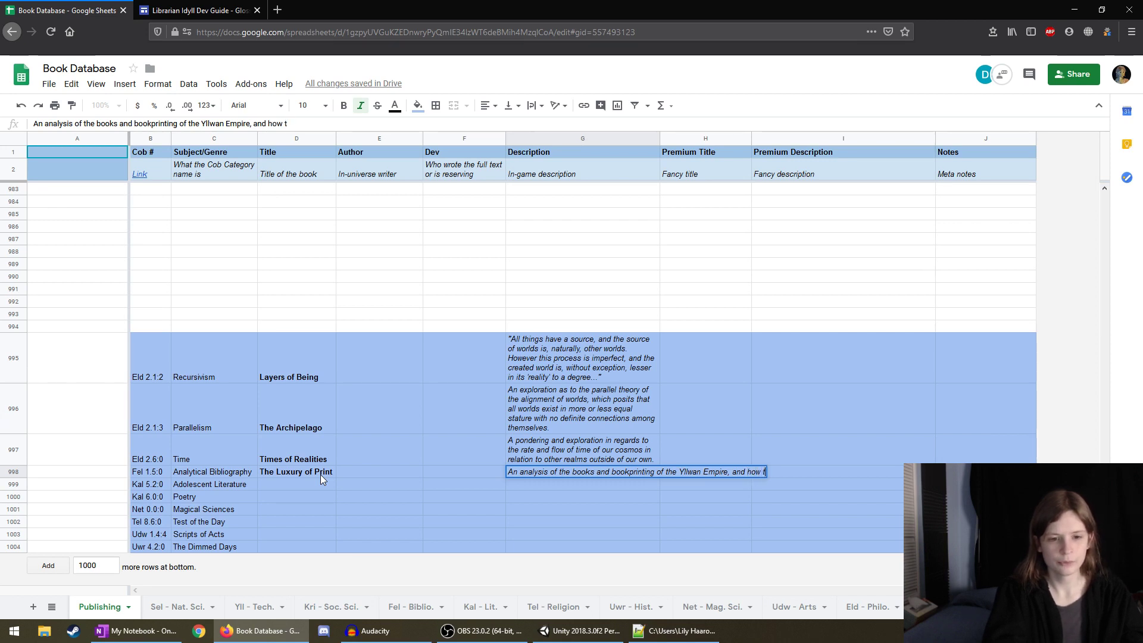
{"action": "key", "text": "BackSpace"}
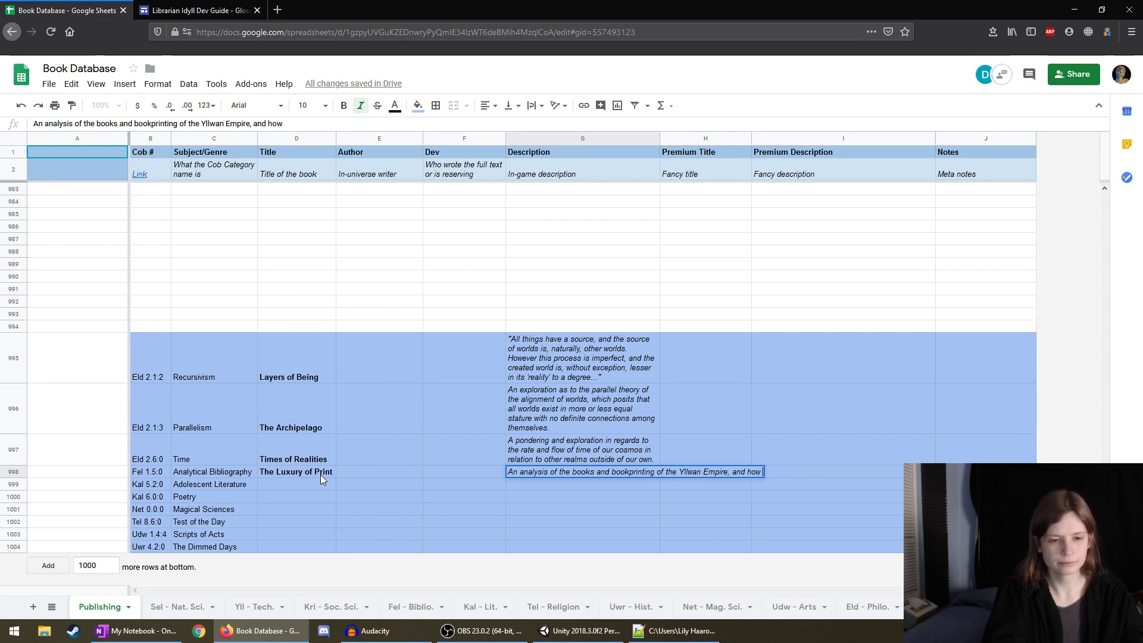
{"action": "key", "text": "BackSpace"}
{"action": "type", "text": "w most su"}
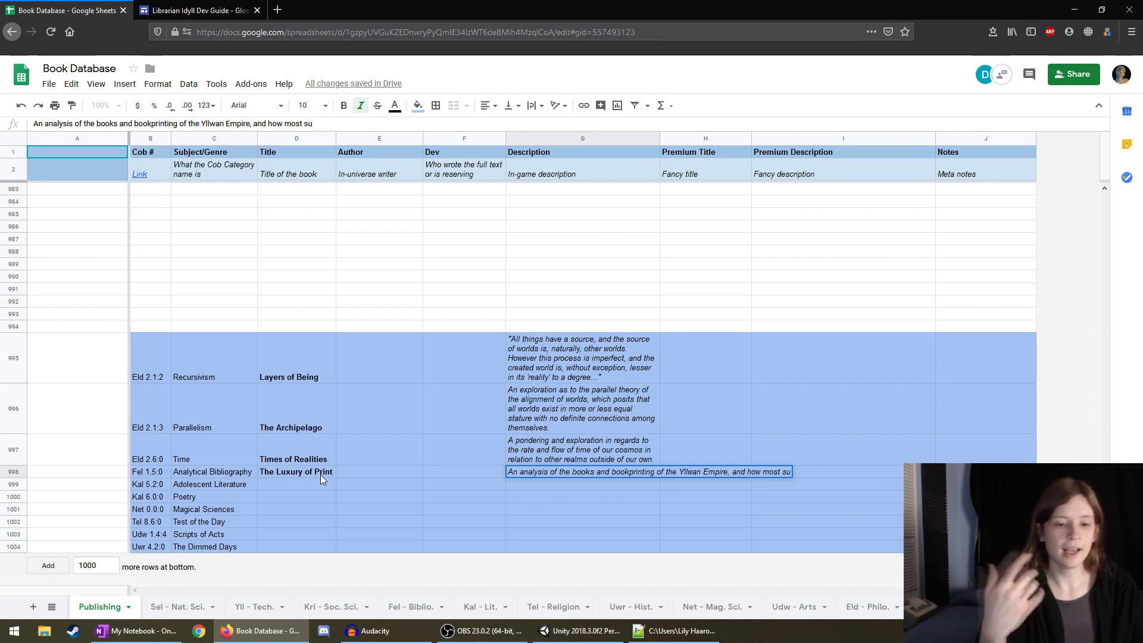
{"action": "key", "text": "BackSpace"}
{"action": "key", "text": "BackSpace"}
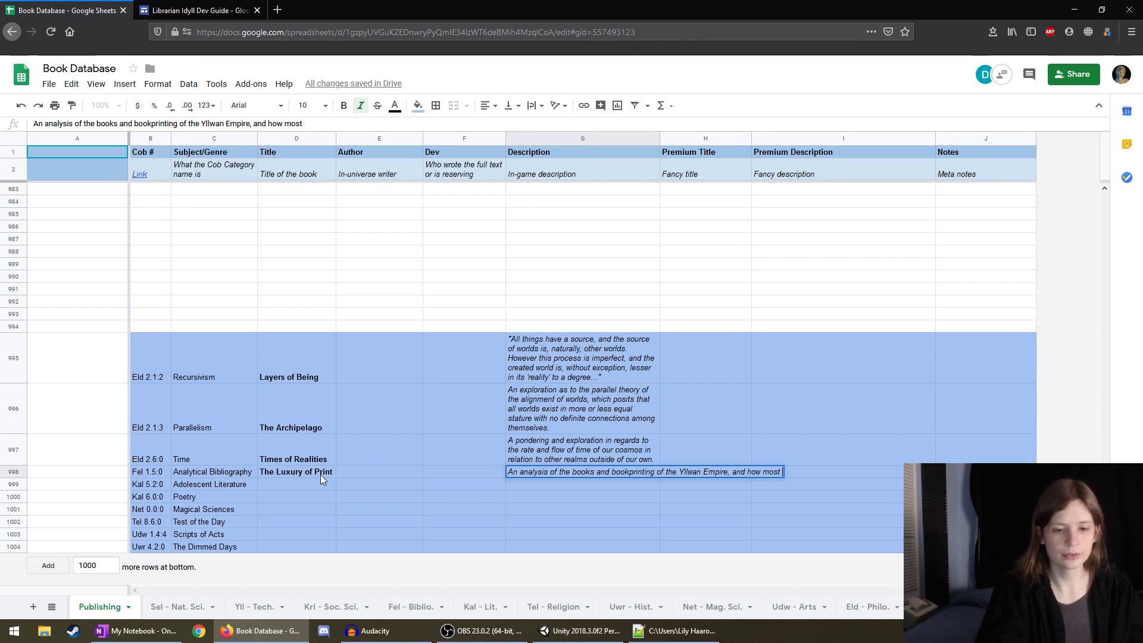
{"action": "type", "text": "which have"}
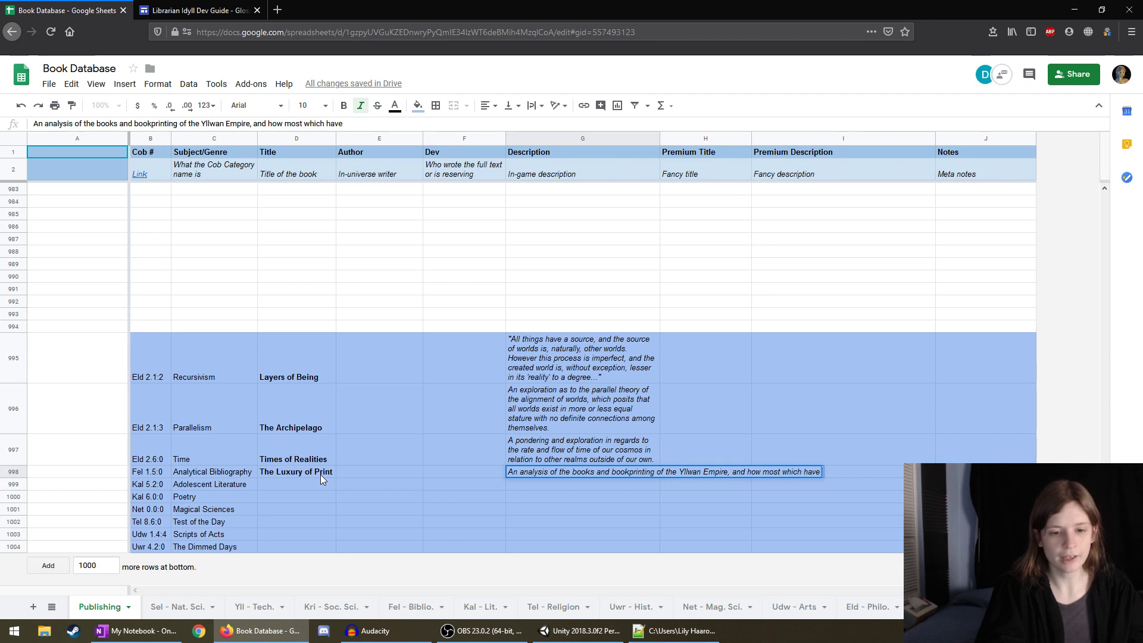
{"action": "type", "text": " survived"}
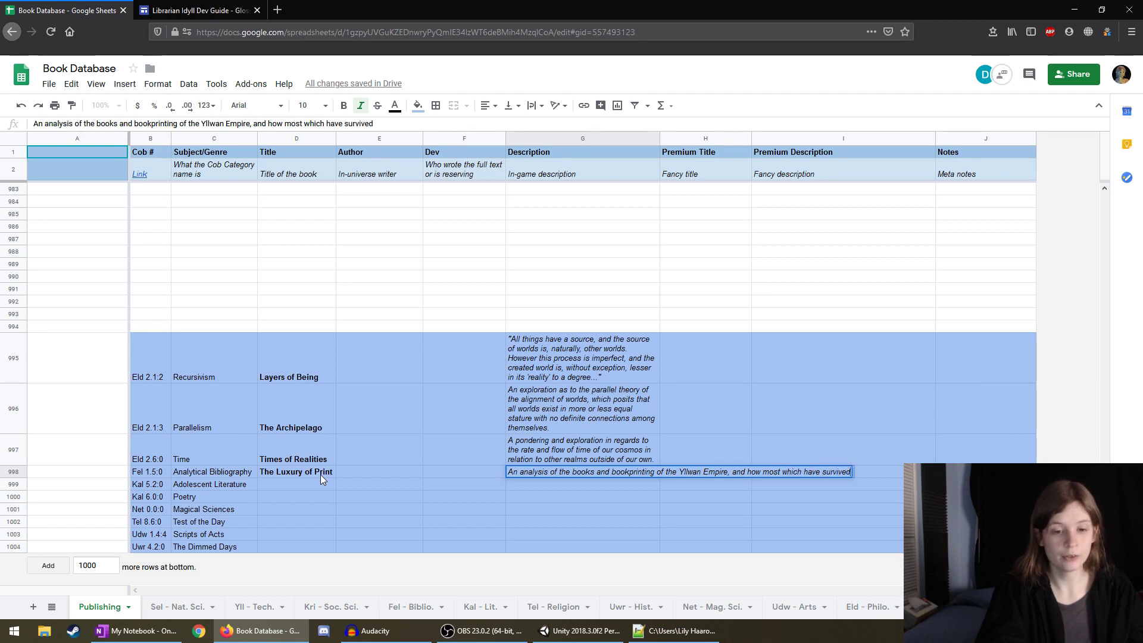
{"action": "type", "text": " to this day were"}
{"action": "key", "text": "BackSpace"}
{"action": "key", "text": "BackSpace"}
{"action": "type", "text": "oul"}
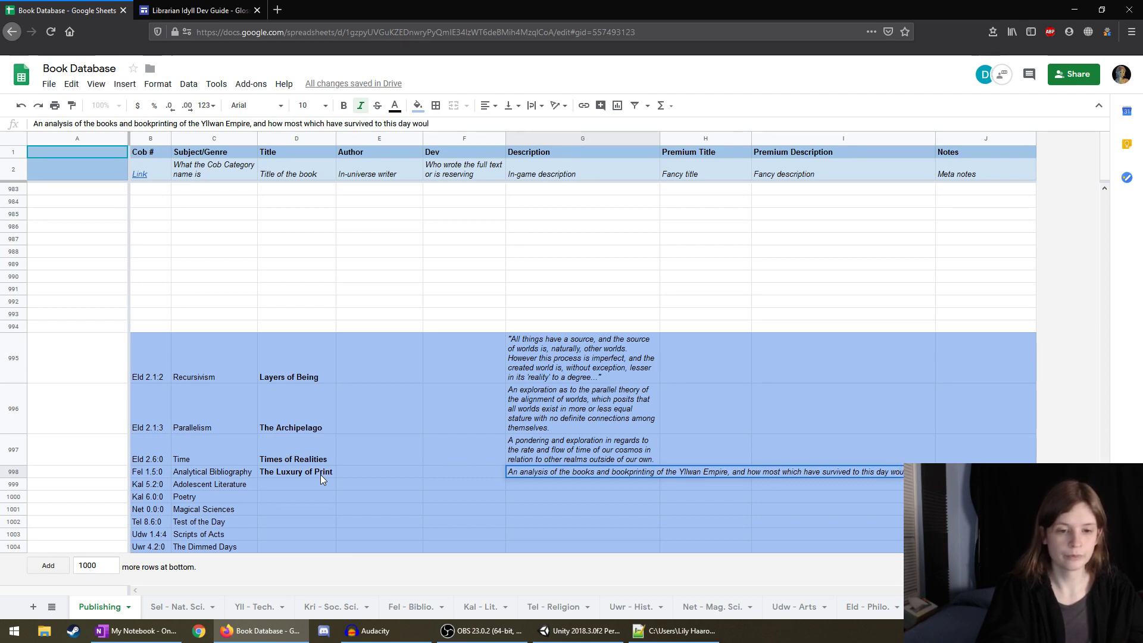
Replace the wording after "and how" in the row 998 description with "they were often considered luxuries".
{"action": "key", "text": "BackSpace"}
{"action": "key", "text": "BackSpace"}
{"action": "key", "text": "BackSpace"}
{"action": "key", "text": "BackSpace"}
{"action": "key", "text": "BackSpace"}
{"action": "key", "text": "BackSpace"}
{"action": "key", "text": "BackSpace"}
{"action": "key", "text": "BackSpace"}
{"action": "key", "text": "BackSpace"}
{"action": "key", "text": "BackSpace"}
{"action": "key", "text": "BackSpace"}
{"action": "key", "text": "BackSpace"}
{"action": "key", "text": "BackSpace"}
{"action": "key", "text": "BackSpace"}
{"action": "key", "text": "BackSpace"}
{"action": "key", "text": "BackSpace"}
{"action": "key", "text": "BackSpace"}
{"action": "key", "text": "BackSpace"}
{"action": "key", "text": "BackSpace"}
{"action": "key", "text": "BackSpace"}
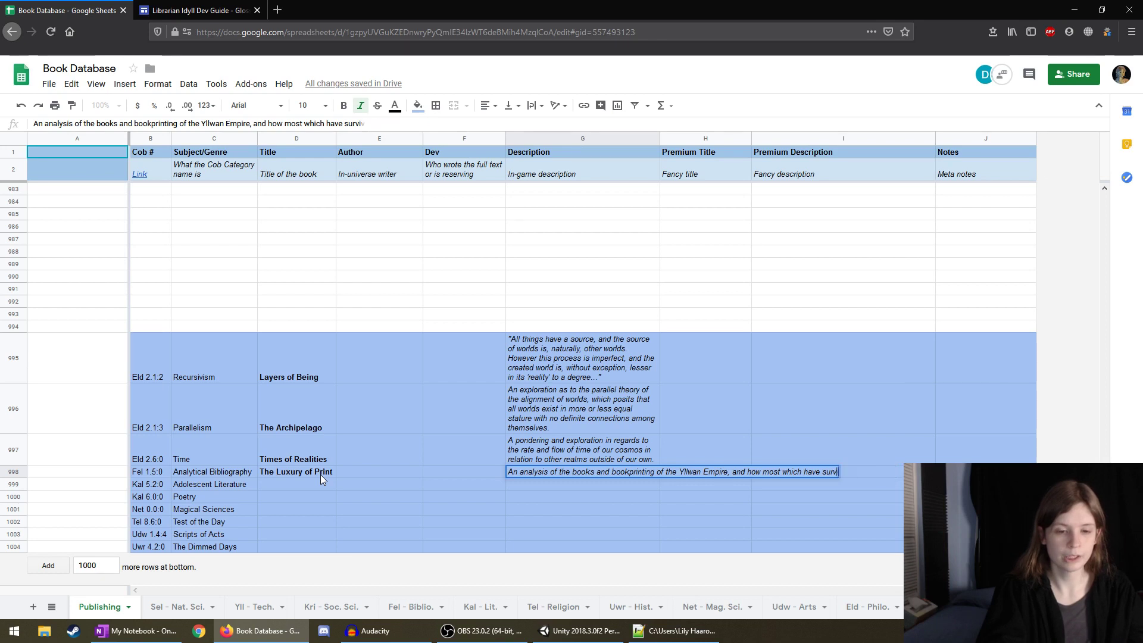
{"action": "key", "text": "BackSpace"}
{"action": "type", "text": "they w"}
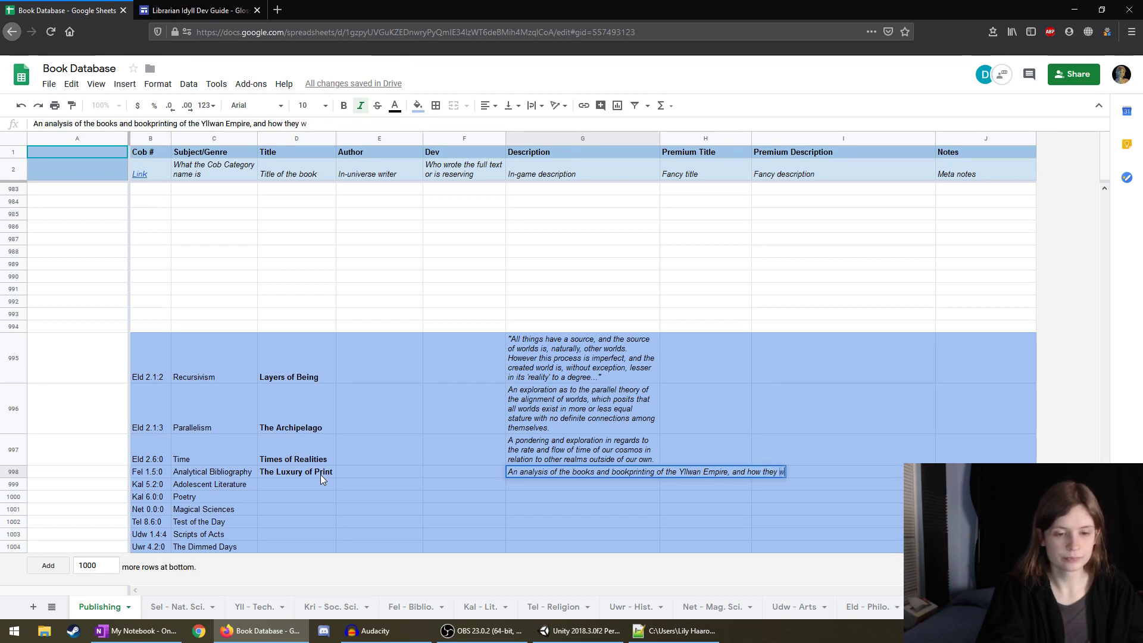
{"action": "type", "text": "ere often"}
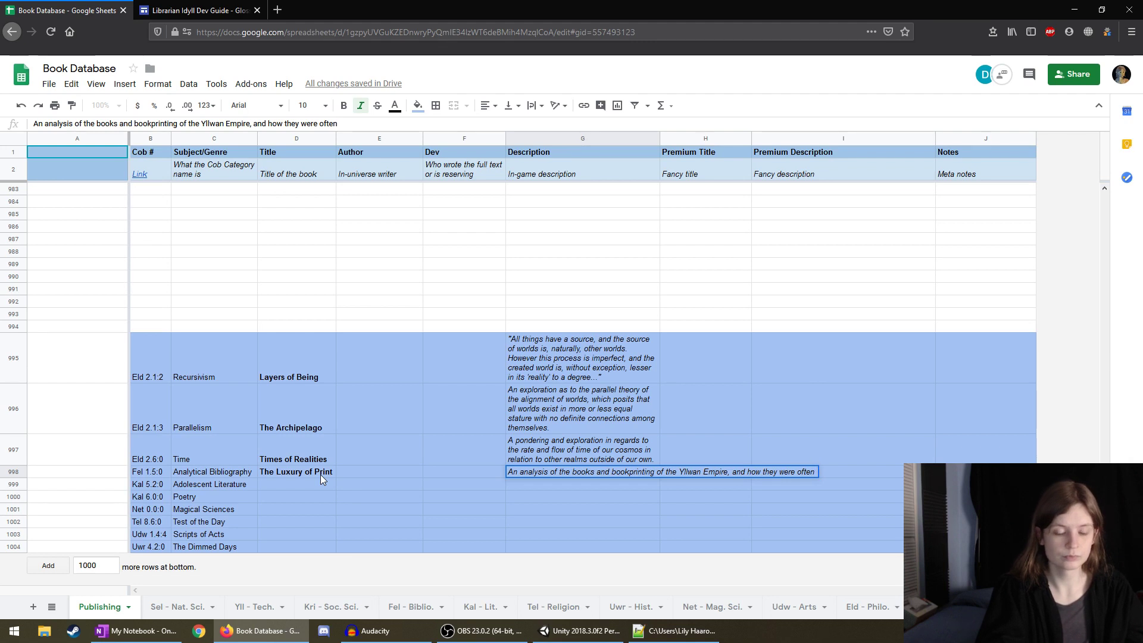
{"action": "type", "text": " considered"}
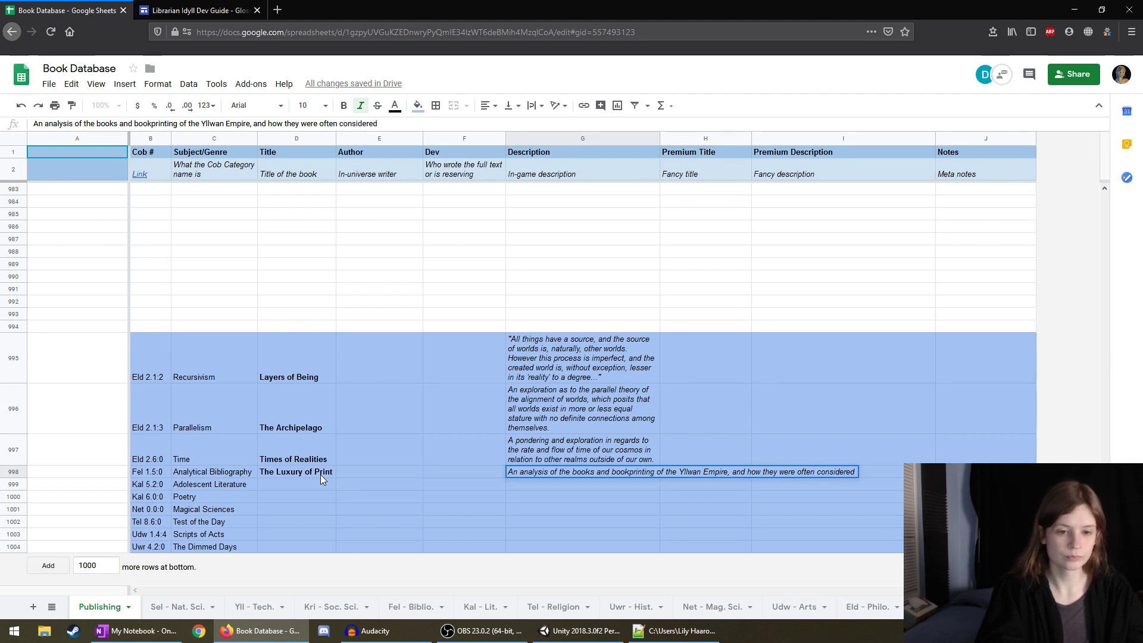
{"action": "type", "text": " luxuries"}
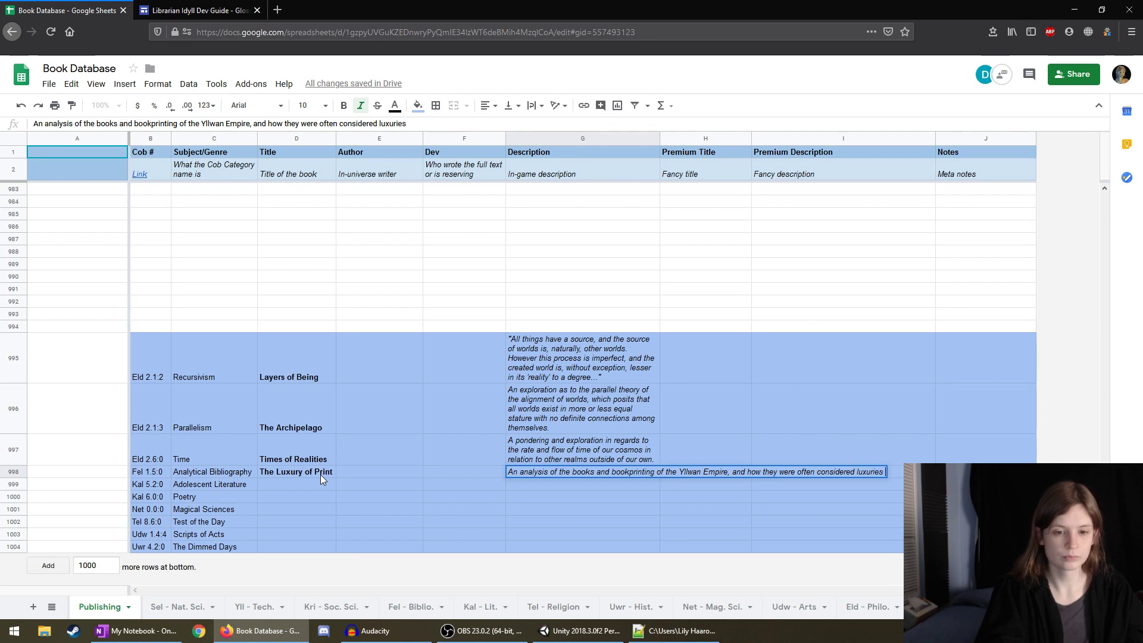
Replace "how they were often considered luxuries" in The Luxury of Print description with "modern attempts of recreating their printing".
{"action": "key", "text": "BackSpace"}
{"action": "key", "text": "BackSpace"}
{"action": "key", "text": "BackSpace"}
{"action": "key", "text": "BackSpace"}
{"action": "key", "text": "BackSpace"}
{"action": "key", "text": "BackSpace"}
{"action": "key", "text": "BackSpace"}
{"action": "key", "text": "BackSpace"}
{"action": "key", "text": "BackSpace"}
{"action": "key", "text": "BackSpace"}
{"action": "key", "text": "BackSpace"}
{"action": "key", "text": "BackSpace"}
{"action": "key", "text": "BackSpace"}
{"action": "key", "text": "BackSpace"}
{"action": "key", "text": "BackSpace"}
{"action": "key", "text": "BackSpace"}
{"action": "key", "text": "BackSpace"}
{"action": "key", "text": "BackSpace"}
{"action": "key", "text": "BackSpace"}
{"action": "key", "text": "BackSpace"}
{"action": "key", "text": "BackSpace"}
{"action": "key", "text": "BackSpace"}
{"action": "key", "text": "BackSpace"}
{"action": "key", "text": "BackSpace"}
{"action": "key", "text": "BackSpace"}
{"action": "key", "text": "BackSpace"}
{"action": "key", "text": "BackSpace"}
{"action": "key", "text": "BackSpace"}
{"action": "key", "text": "BackSpace"}
{"action": "key", "text": "BackSpace"}
{"action": "key", "text": "BackSpace"}
{"action": "key", "text": "BackSpace"}
{"action": "key", "text": "BackSpace"}
{"action": "key", "text": "BackSpace"}
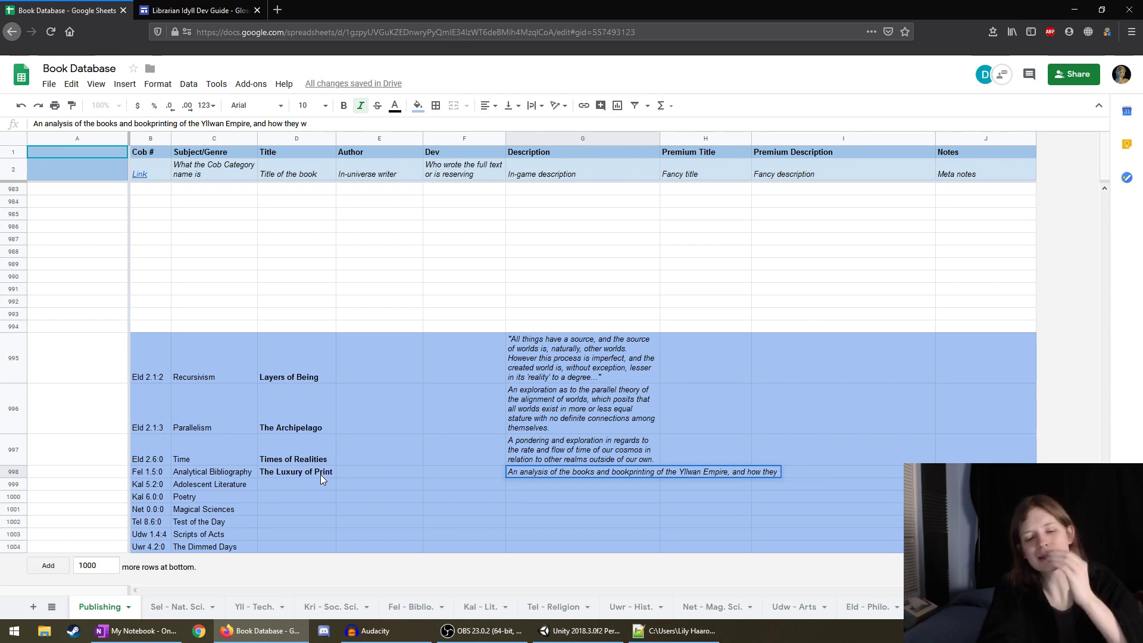
{"action": "key", "text": "BackSpace"}
{"action": "key", "text": "BackSpace"}
{"action": "key", "text": "BackSpace"}
{"action": "key", "text": "BackSpace"}
{"action": "key", "text": "BackSpace"}
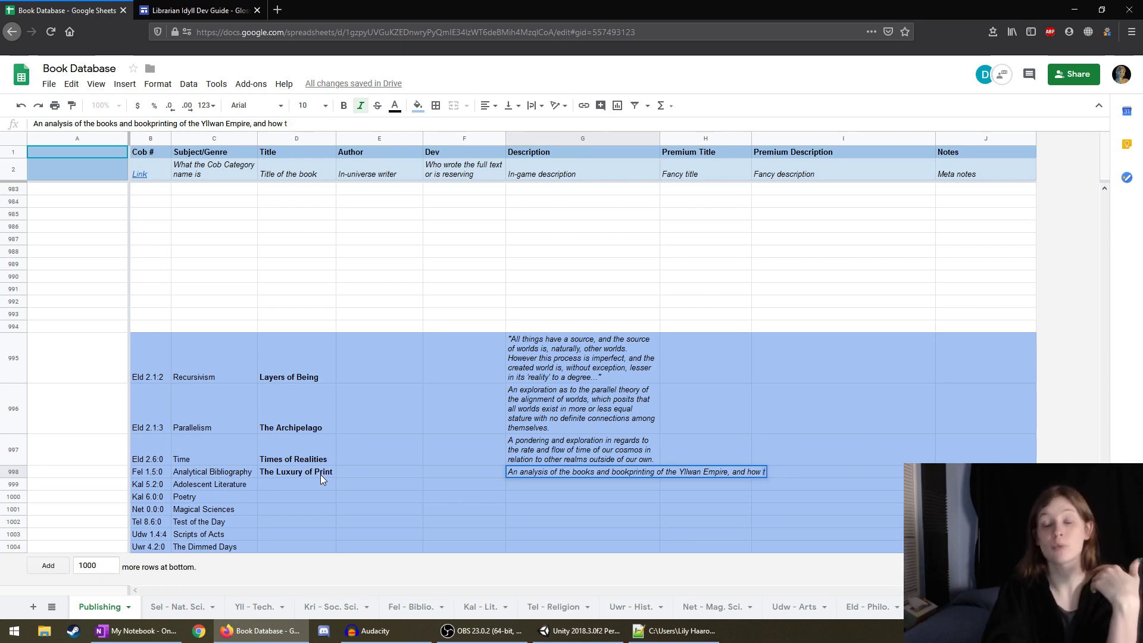
{"action": "key", "text": "BackSpace"}
{"action": "key", "text": "BackSpace"}
{"action": "key", "text": "BackSpace"}
{"action": "type", "text": "d"}
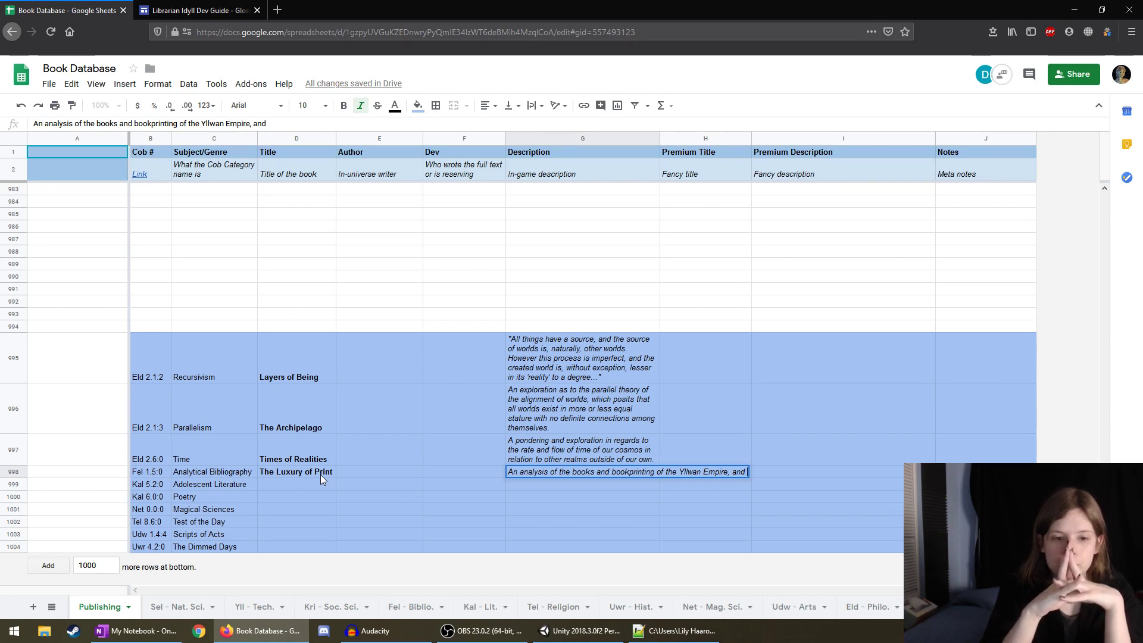
{"action": "type", "text": "modern"}
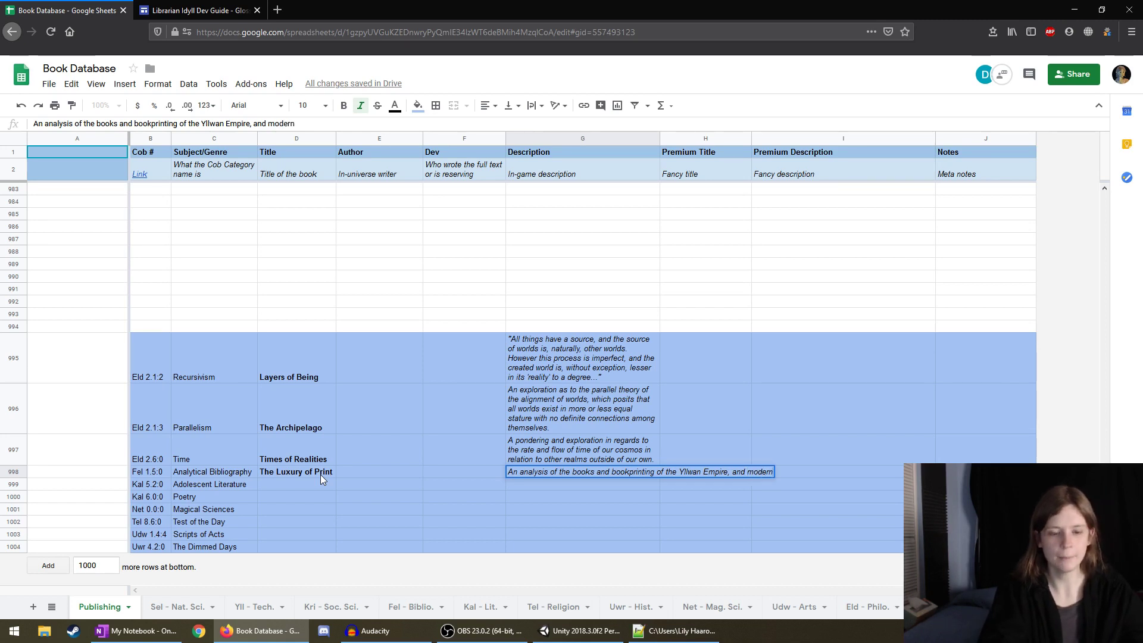
{"action": "type", "text": " attempt"}
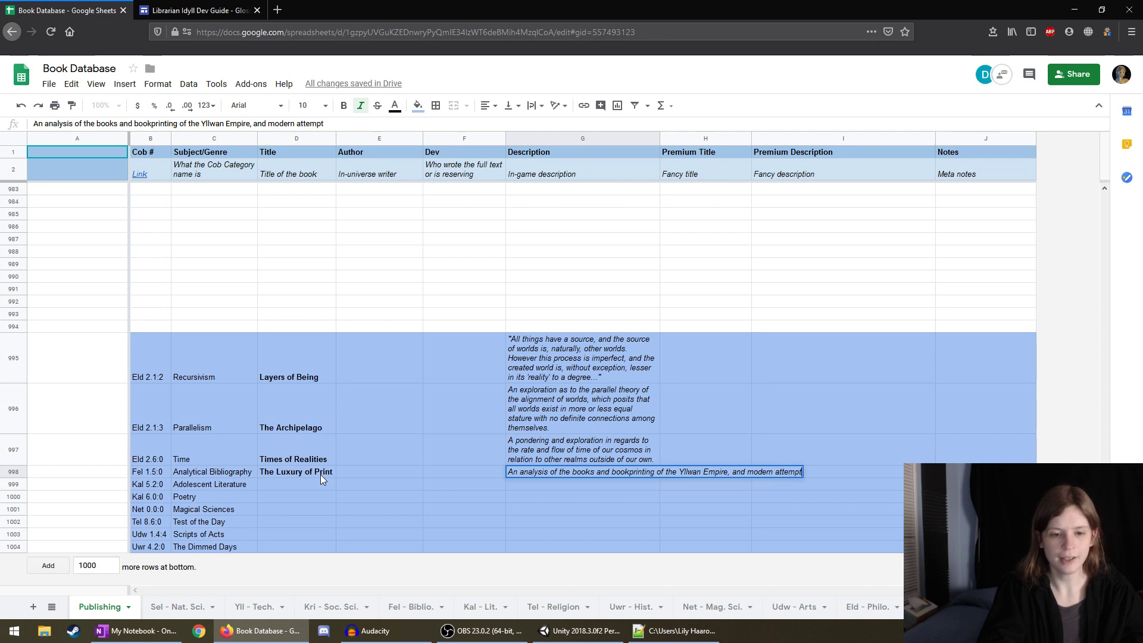
{"action": "type", "text": "s of the"}
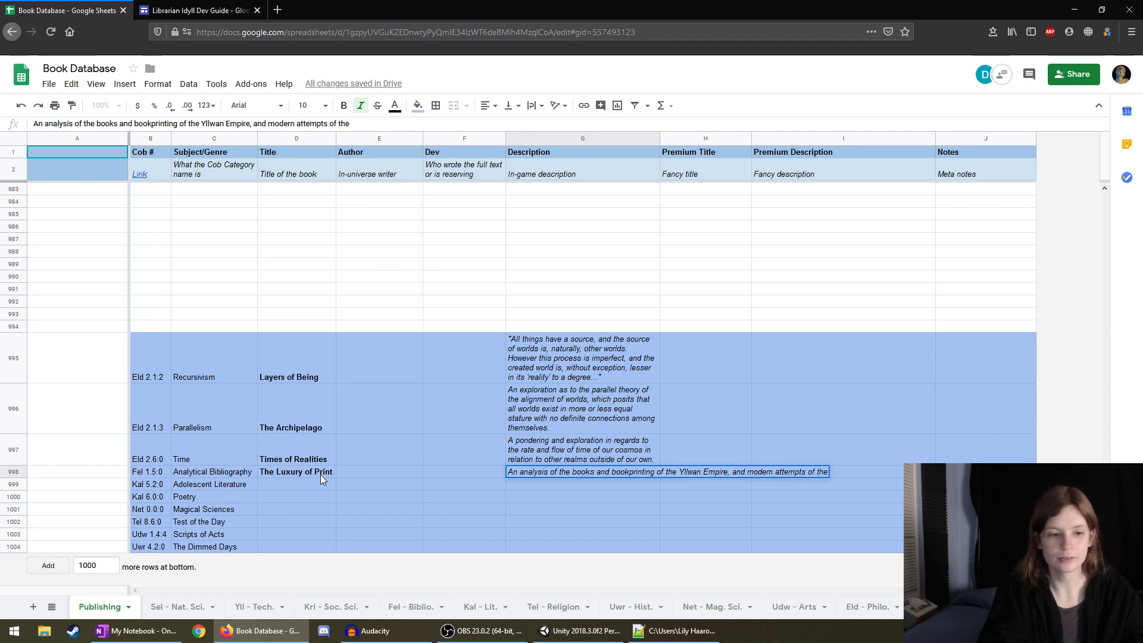
{"action": "key", "text": "BackSpace"}
{"action": "key", "text": "BackSpace"}
{"action": "key", "text": "BackSpace"}
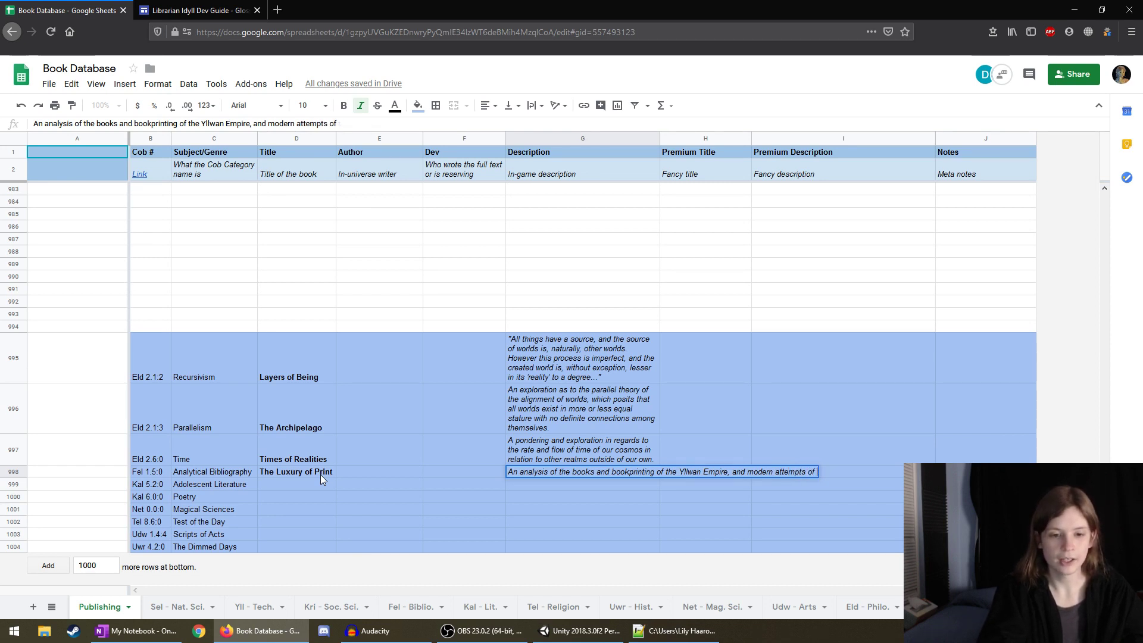
{"action": "type", "text": "rec"}
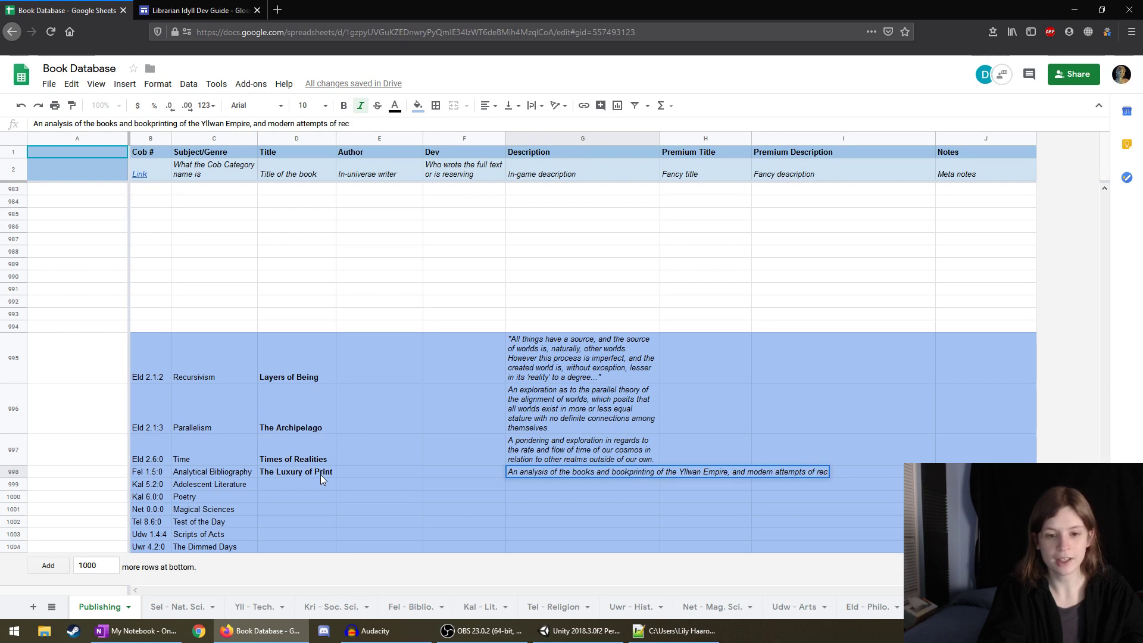
{"action": "type", "text": "reating their printing"}
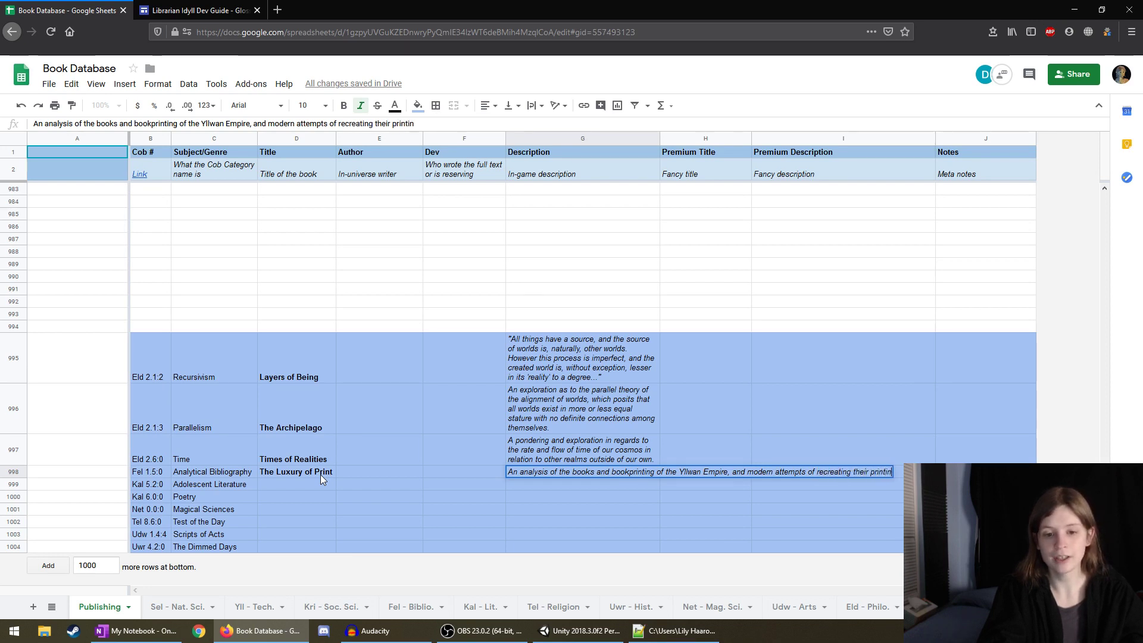
Change the ending "printing" to "replication process" and commit the Luxury of Print description.
{"action": "key", "text": "BackSpace"}
{"action": "key", "text": "BackSpace"}
{"action": "key", "text": "BackSpace"}
{"action": "key", "text": "BackSpace"}
{"action": "key", "text": "BackSpace"}
{"action": "key", "text": "BackSpace"}
{"action": "key", "text": "BackSpace"}
{"action": "key", "text": "BackSpace"}
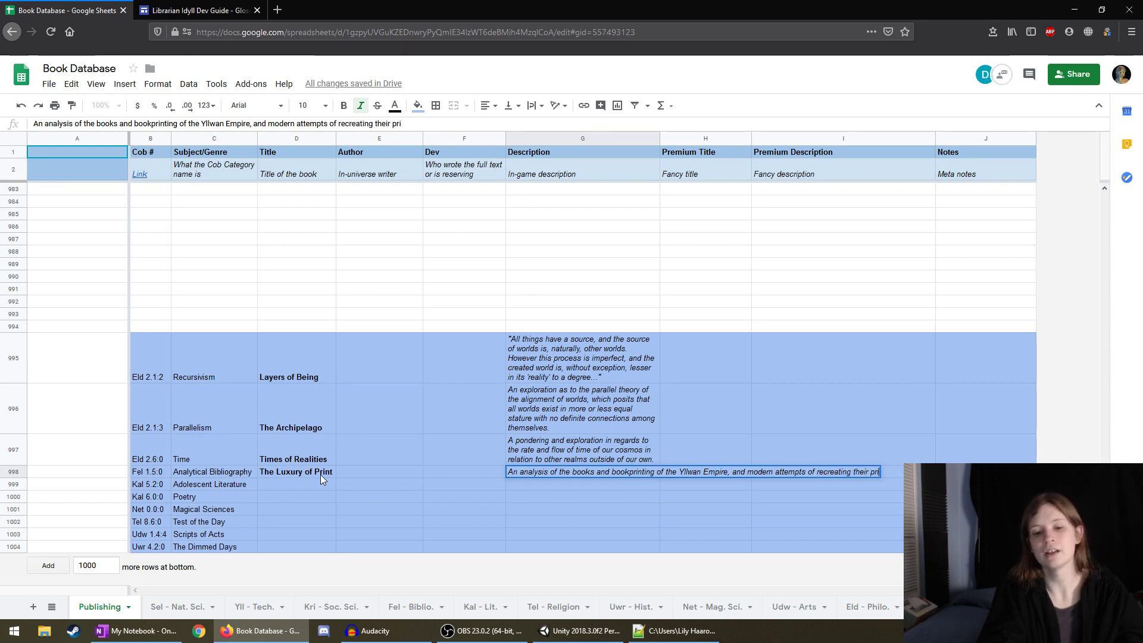
{"action": "type", "text": "replicat"}
{"action": "type", "text": "p"}
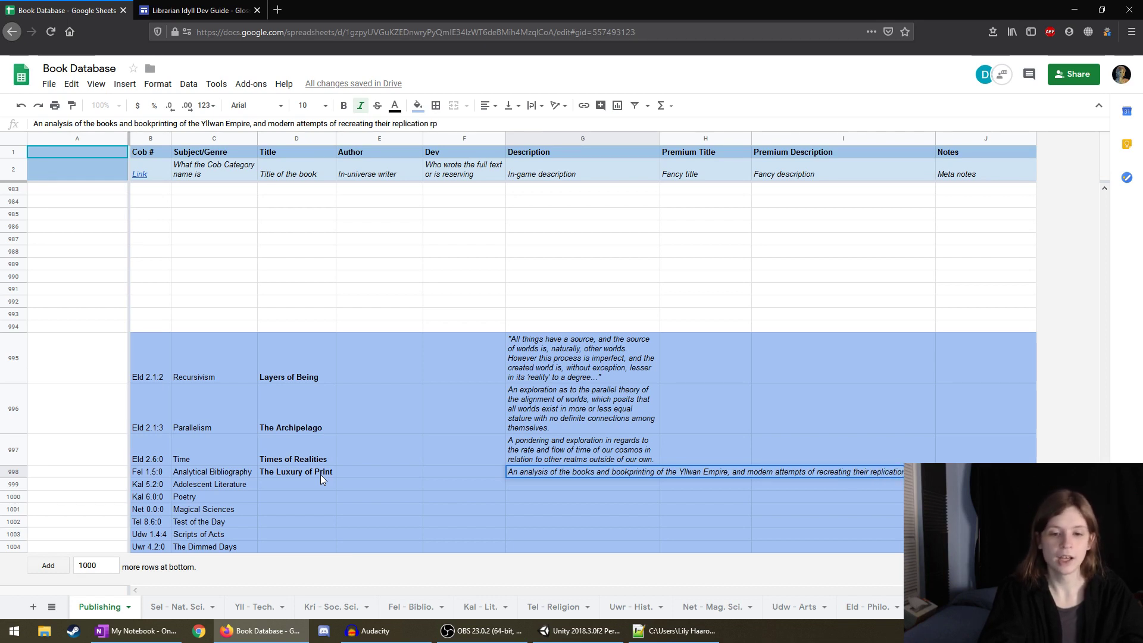
{"action": "type", "text": "rocess."}
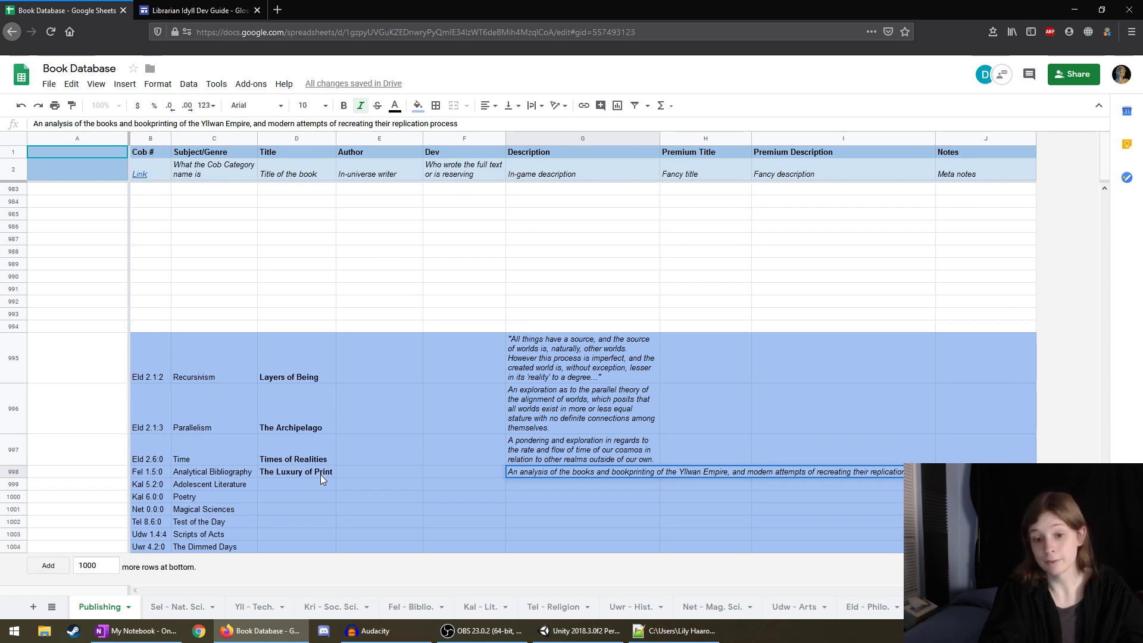
{"action": "key", "text": "Return"}
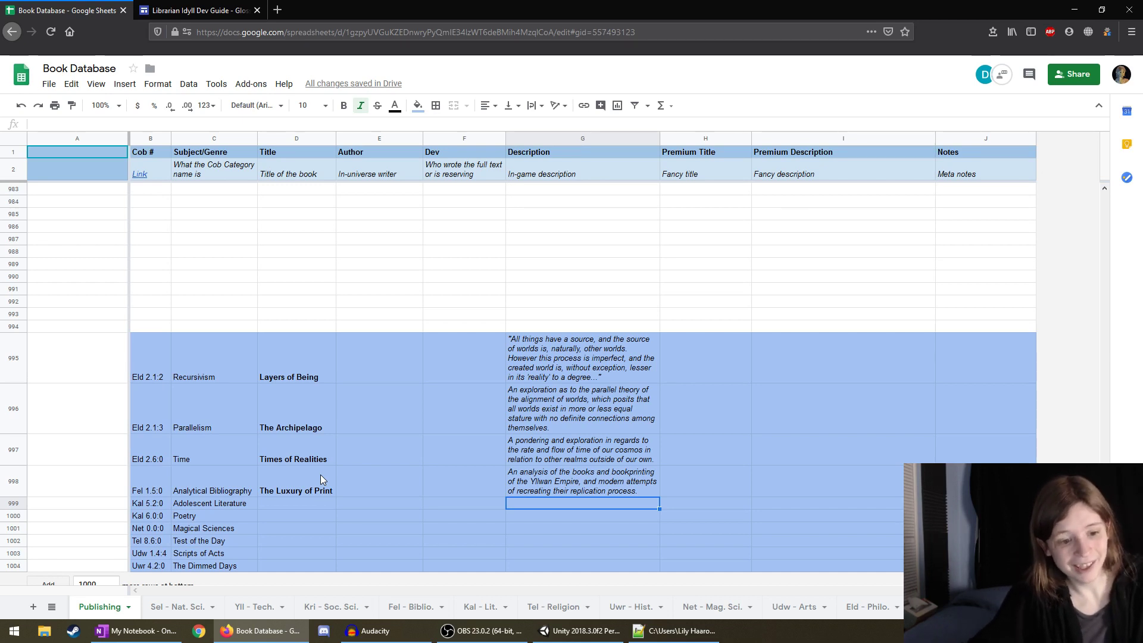
Start the Adolescent Literature description with "A tale of two young lovers, caught in the chaos of the Last Day.".
{"action": "key", "text": "Up"}
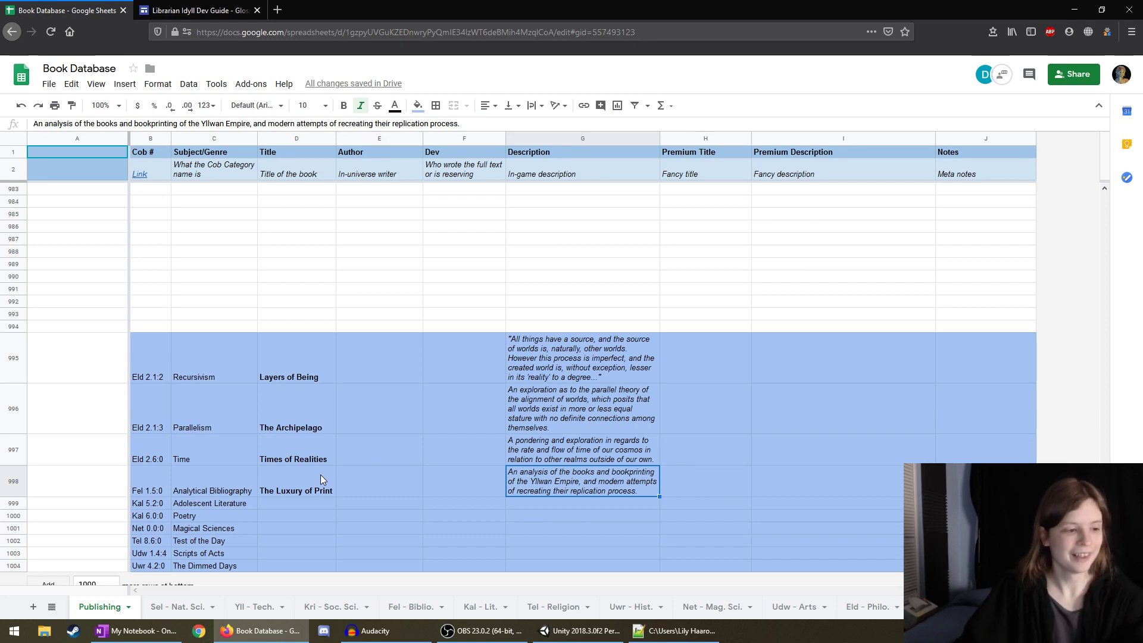
{"action": "scroll", "coordinate": [320, 473], "scroll_direction": "down", "scroll_amount": 1}
{"action": "left_click", "coordinate": [309, 490]}
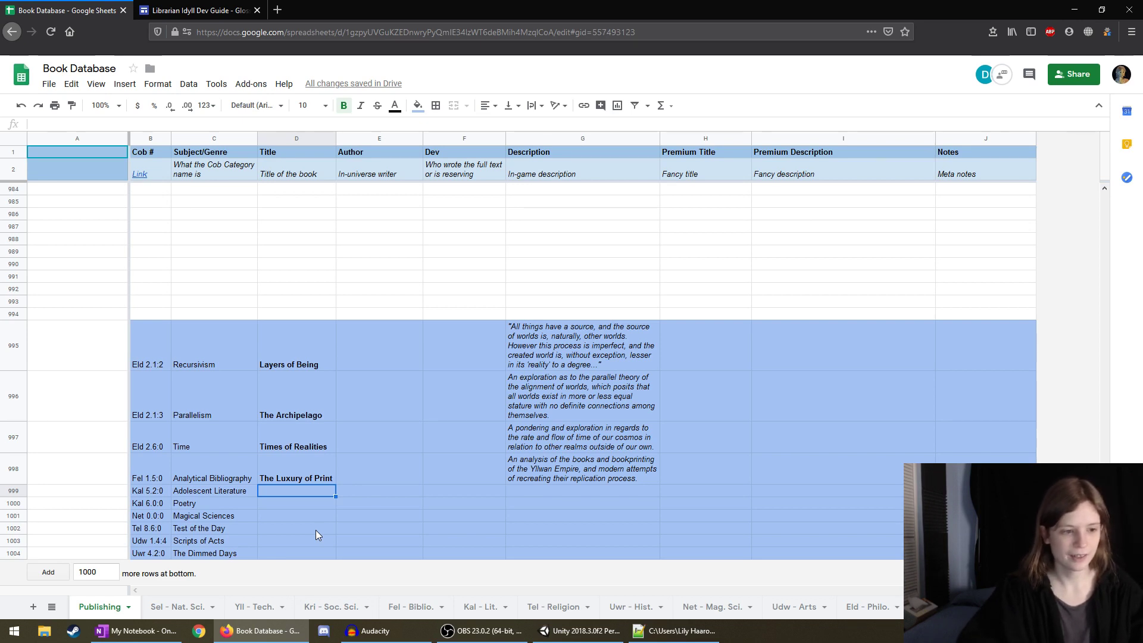
{"action": "key", "text": "Tab"}
{"action": "key", "text": "Tab"}
{"action": "key", "text": "Tab"}
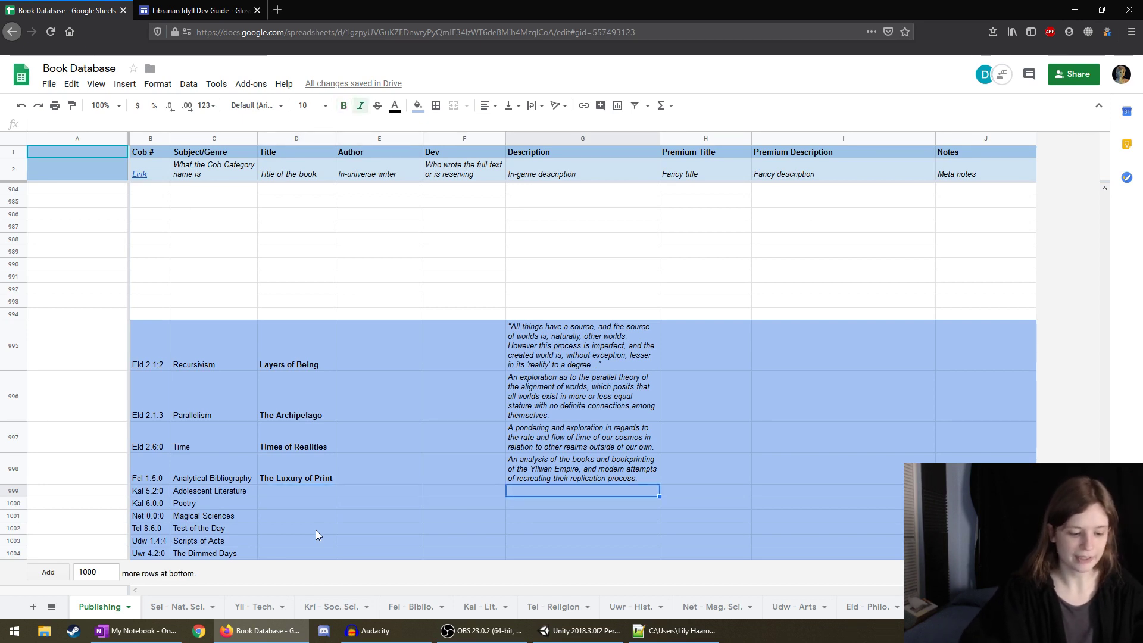
{"action": "type", "text": "A tale of"}
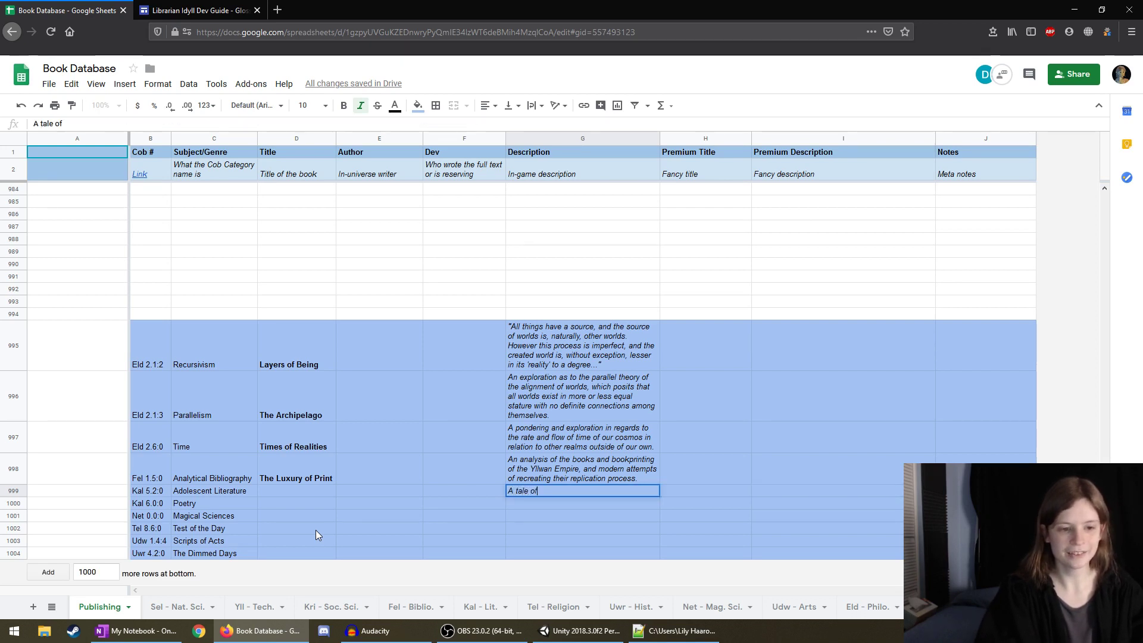
{"action": "type", "text": " two young "}
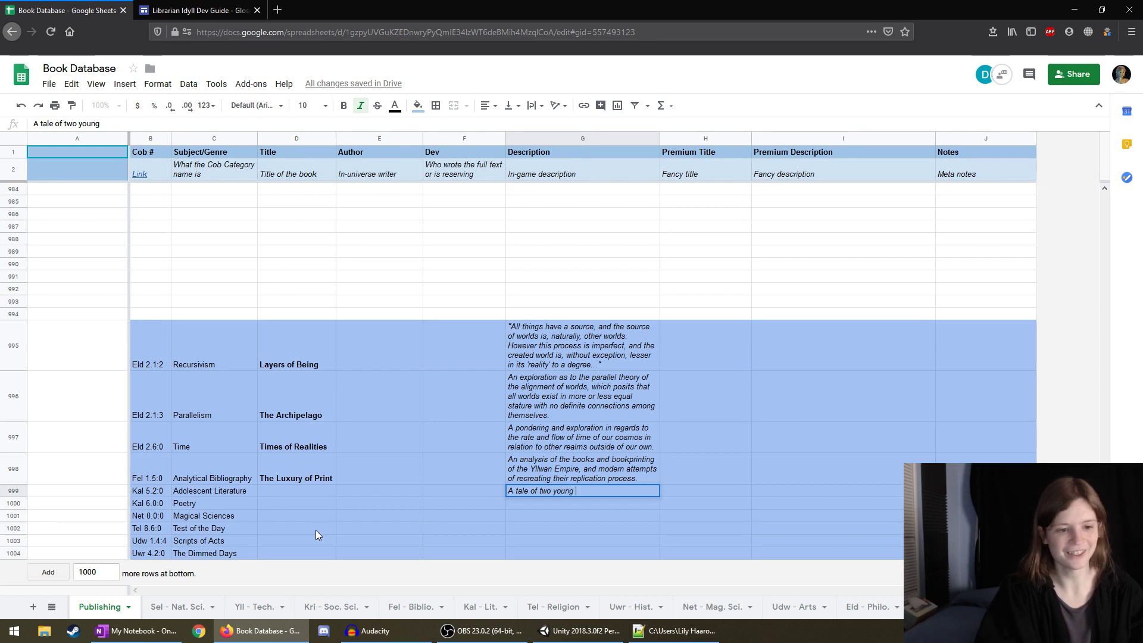
{"action": "type", "text": "lovers, caught in the chaos"}
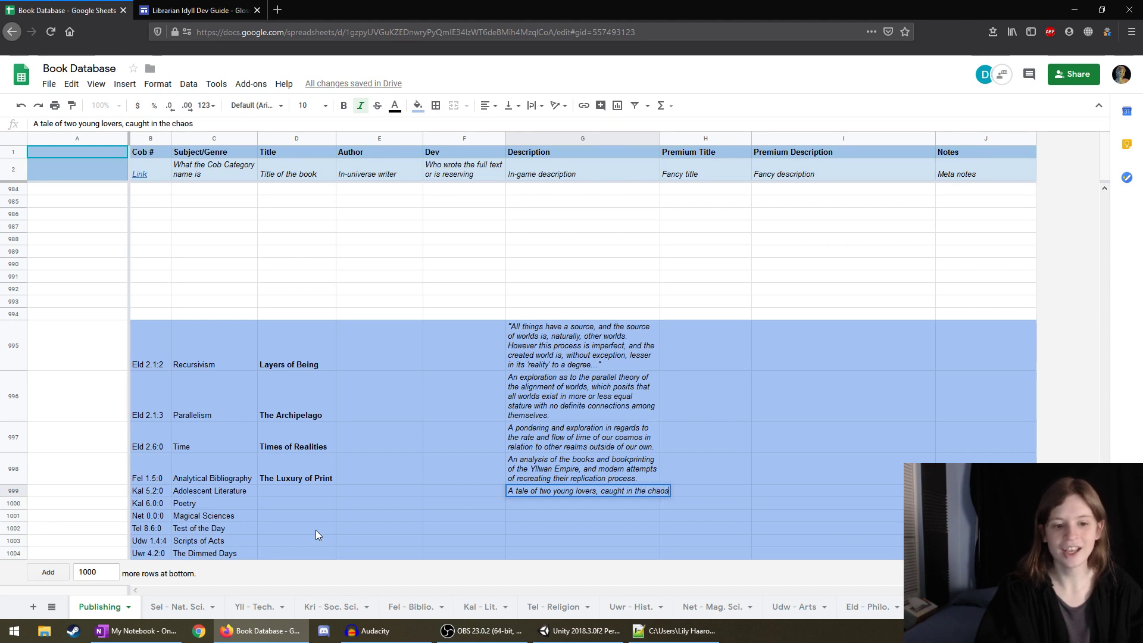
{"action": "type", "text": " of the Last D"}
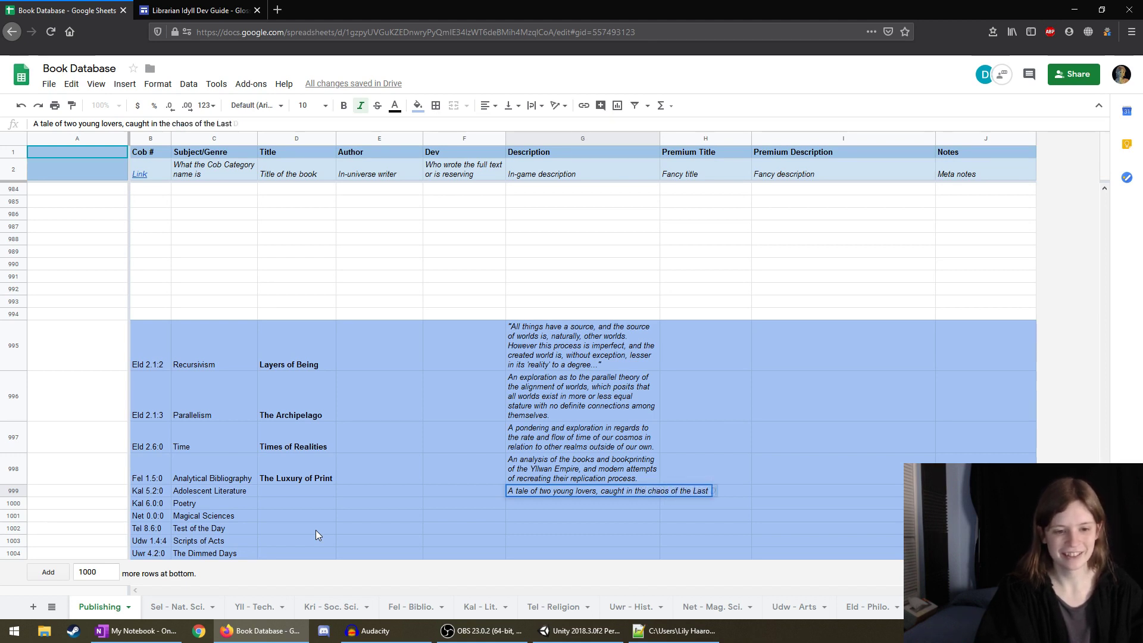
{"action": "type", "text": "ay,"}
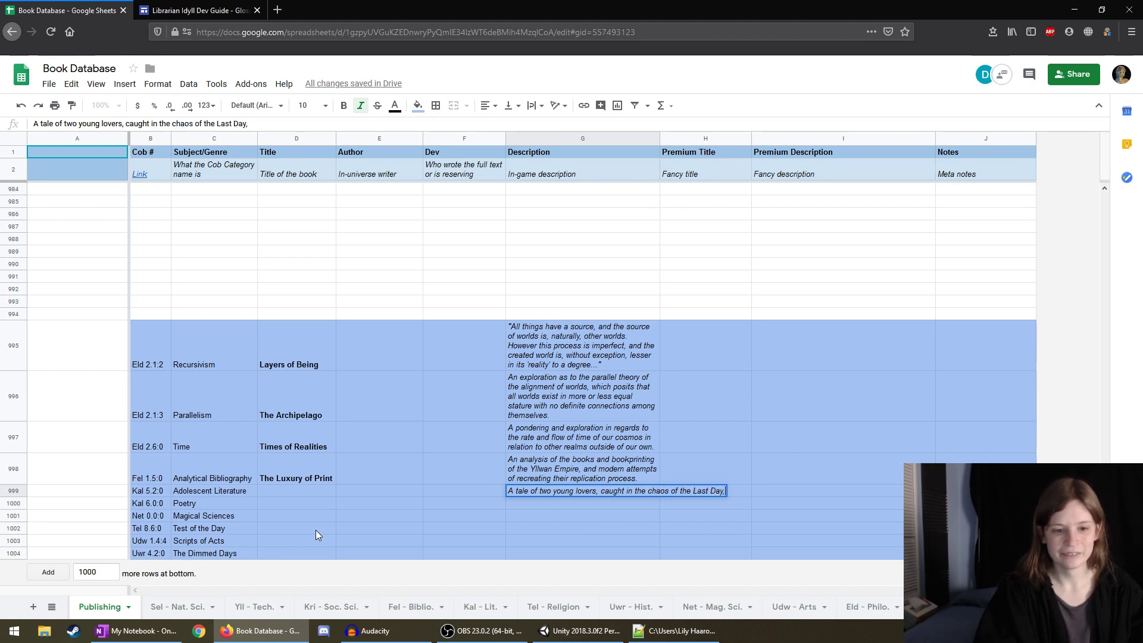
{"action": "key", "text": "BackSpace"}
{"action": "type", "text": "."}
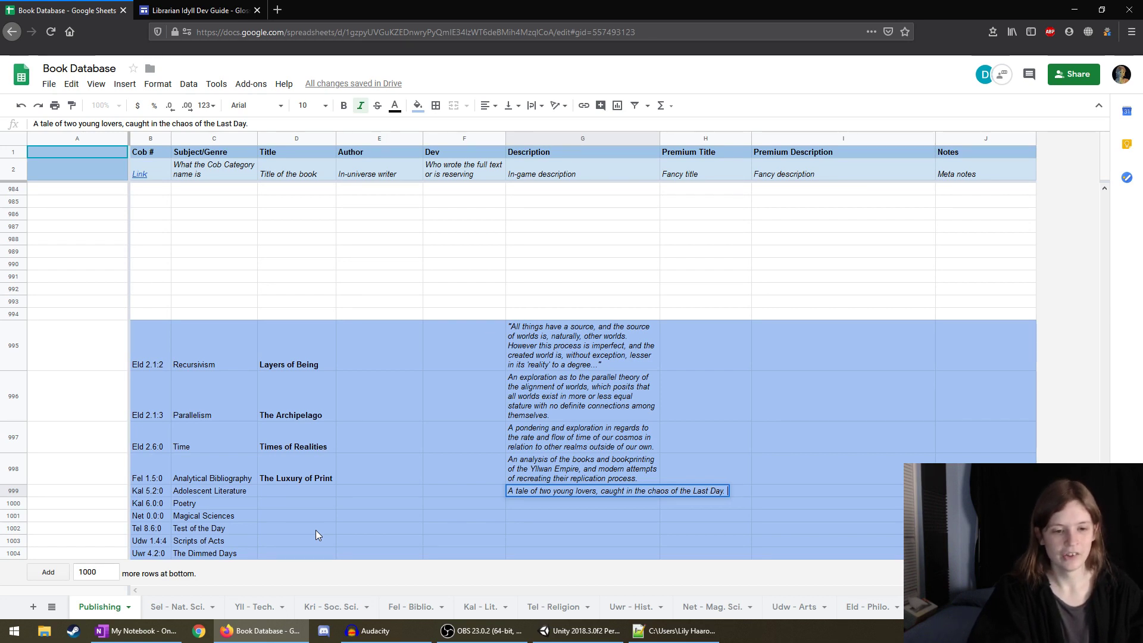
{"action": "key", "text": "BackSpace"}
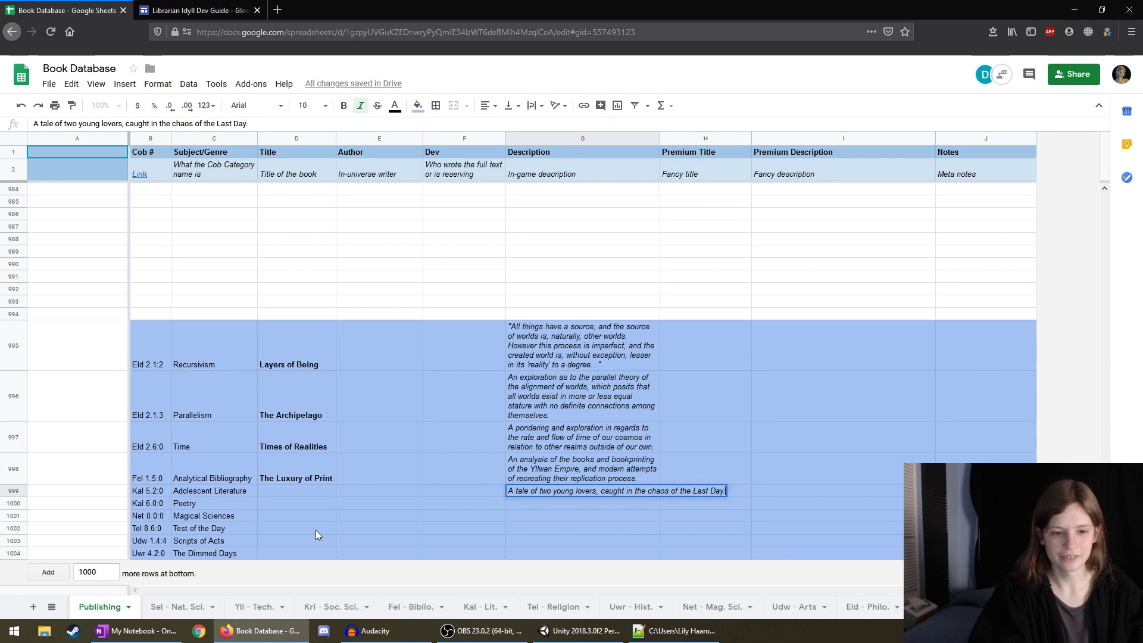
Continue the Adolescent Literature description with "As the world they once knew collapses all around them, they lose".
{"action": "type", "text": "A"}
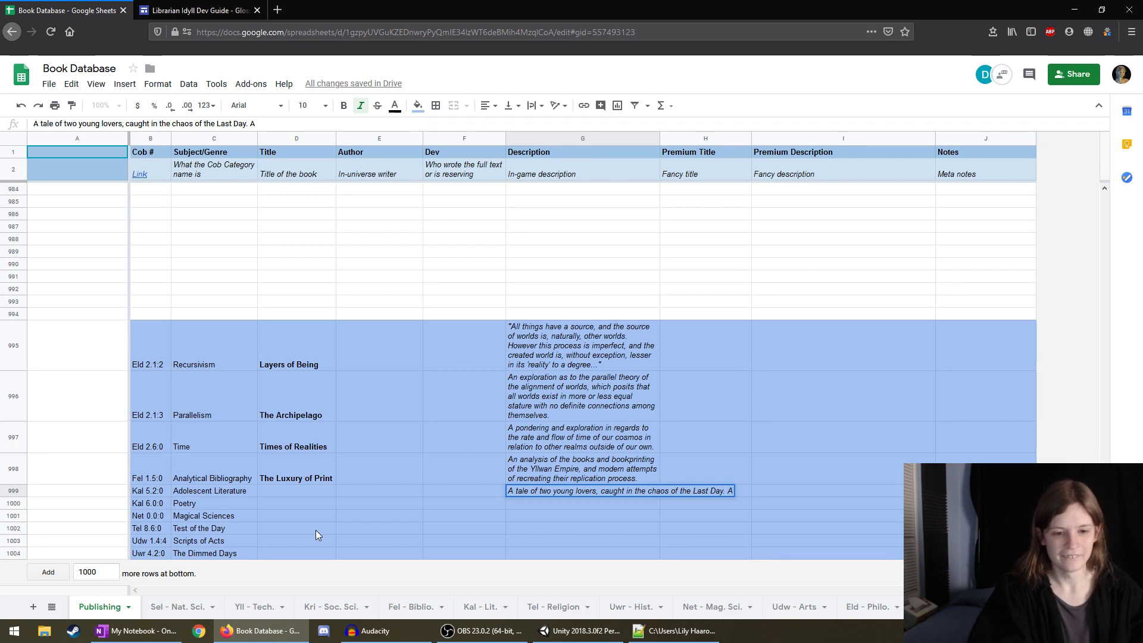
{"action": "type", "text": "s the worl"}
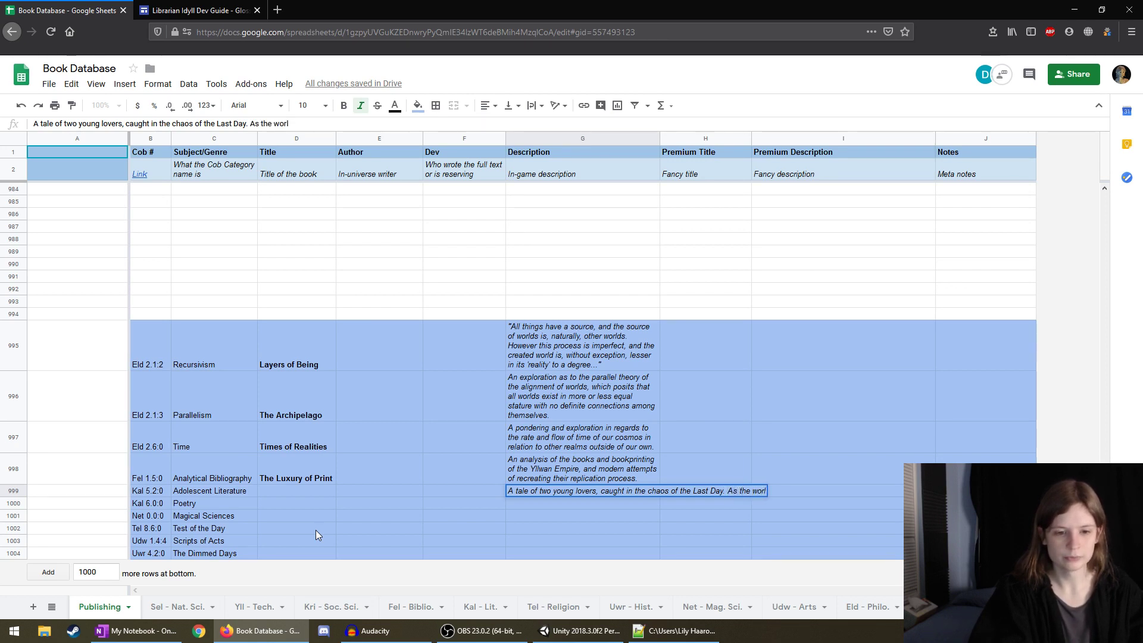
{"action": "type", "text": "d they o"}
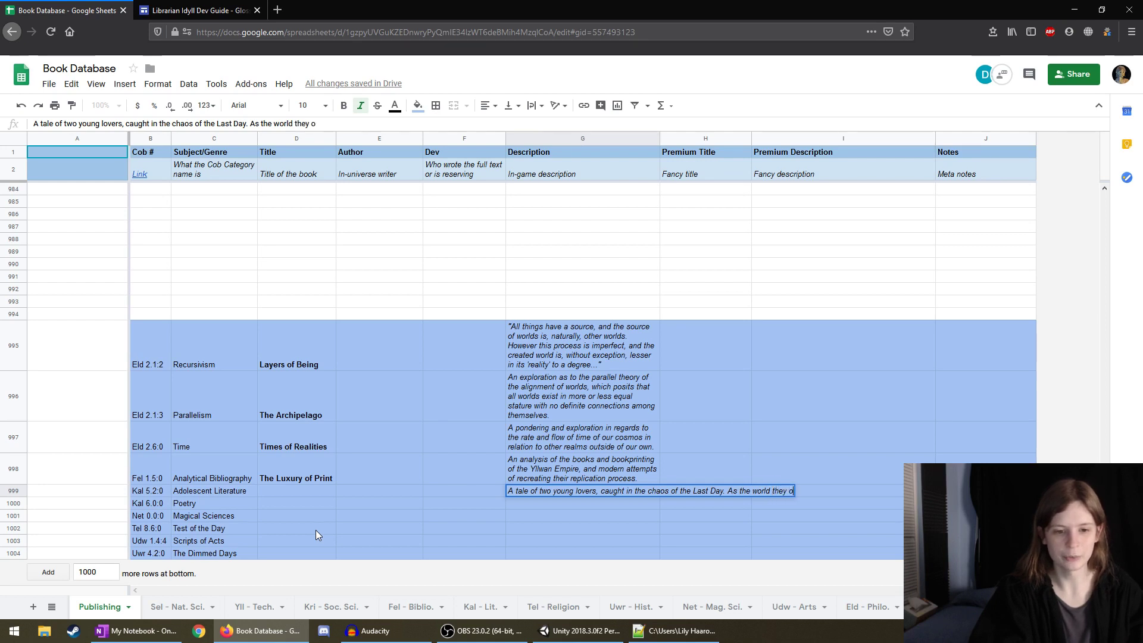
{"action": "type", "text": "nce knew "}
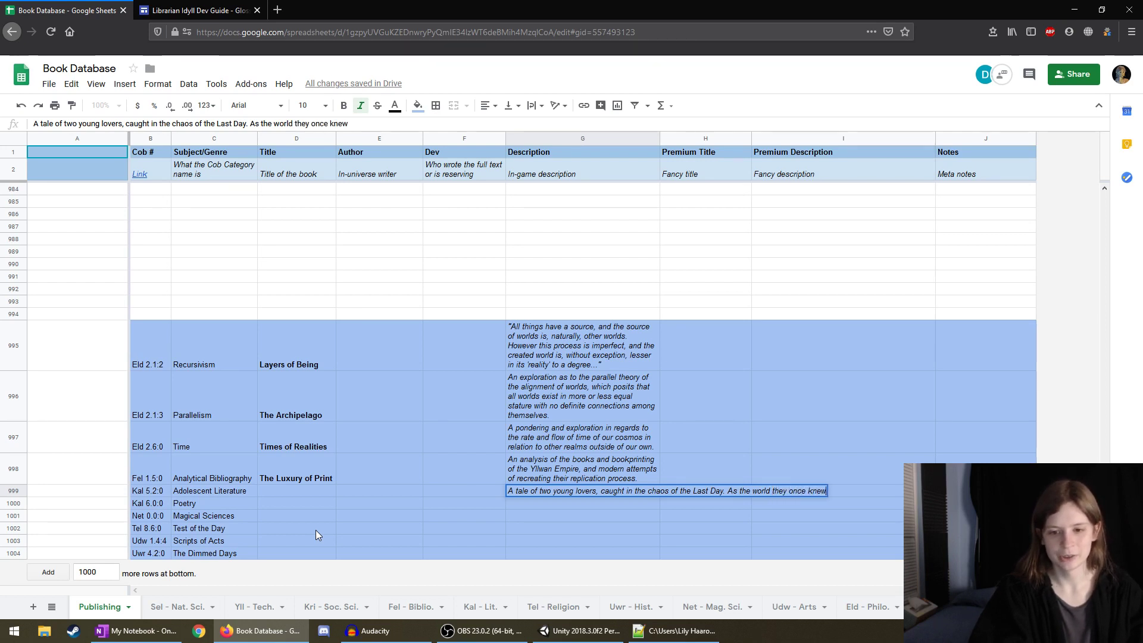
{"action": "type", "text": "colla"}
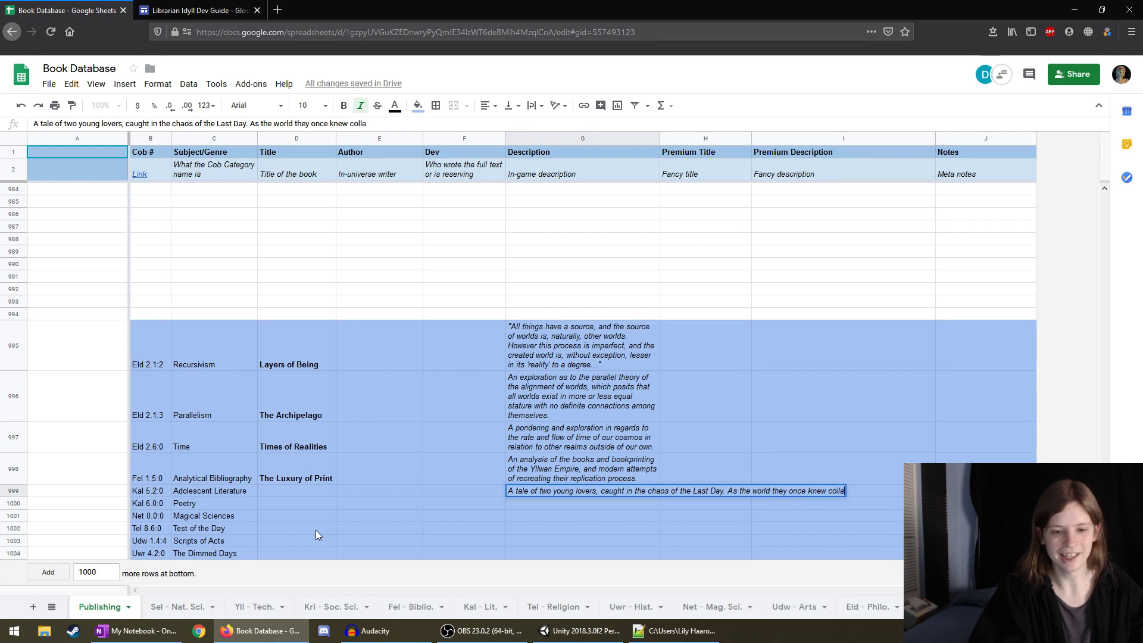
{"action": "type", "text": "pses all a"}
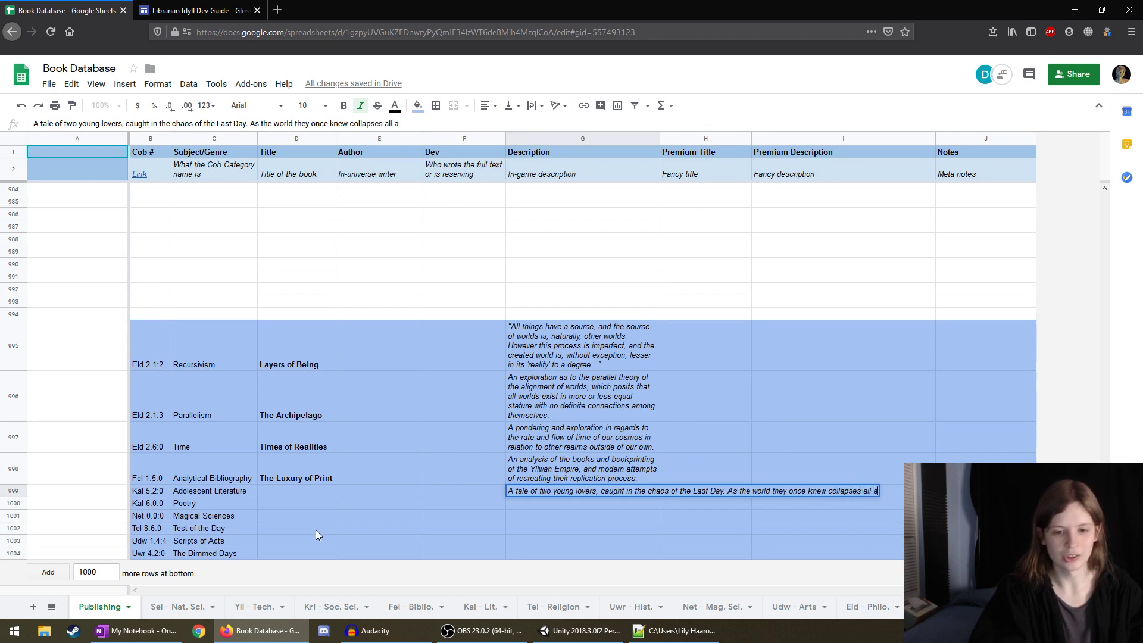
{"action": "type", "text": "round them, they lose"}
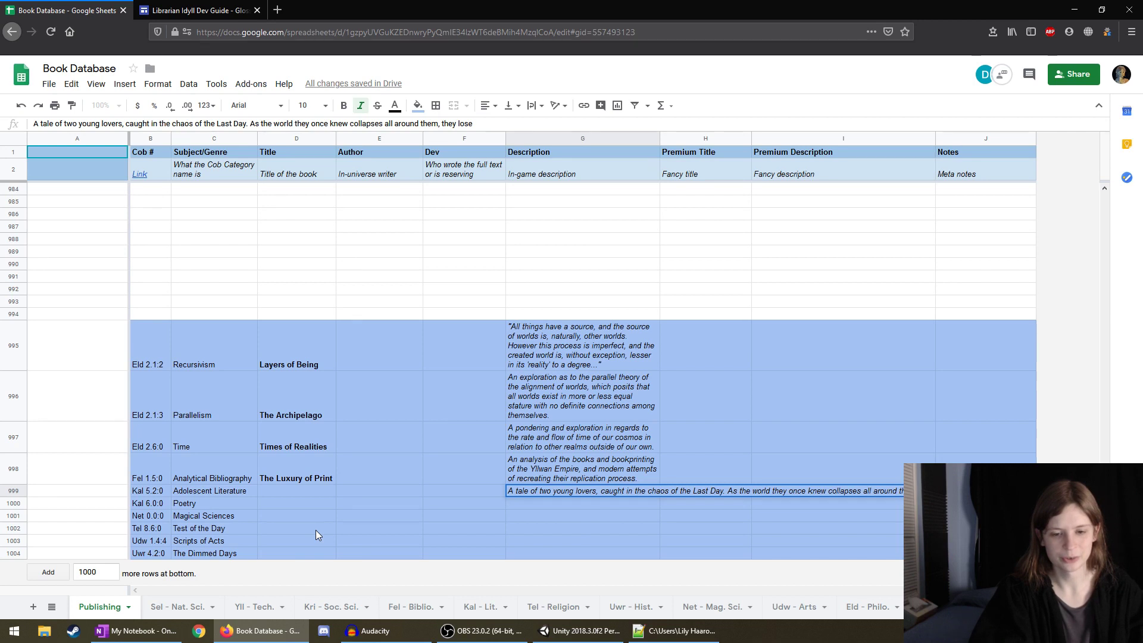
Finish the Adolescent Literature description with "their home, their friends, and their dream - but will they lose each other?" and commit it.
{"action": "type", "text": " th"}
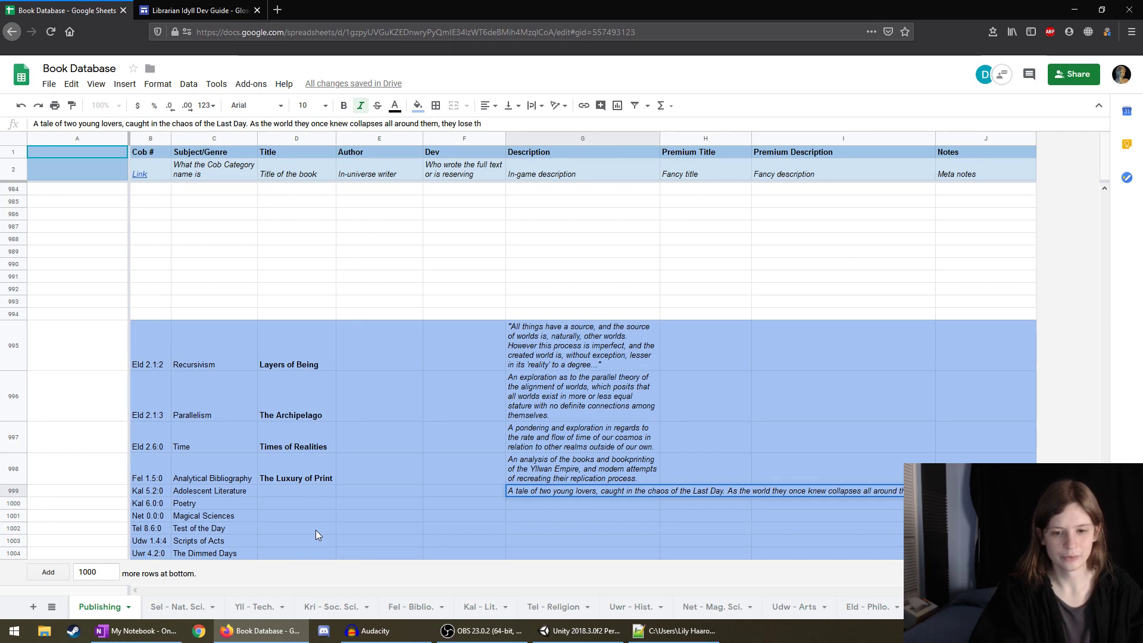
{"action": "type", "text": "eir co"}
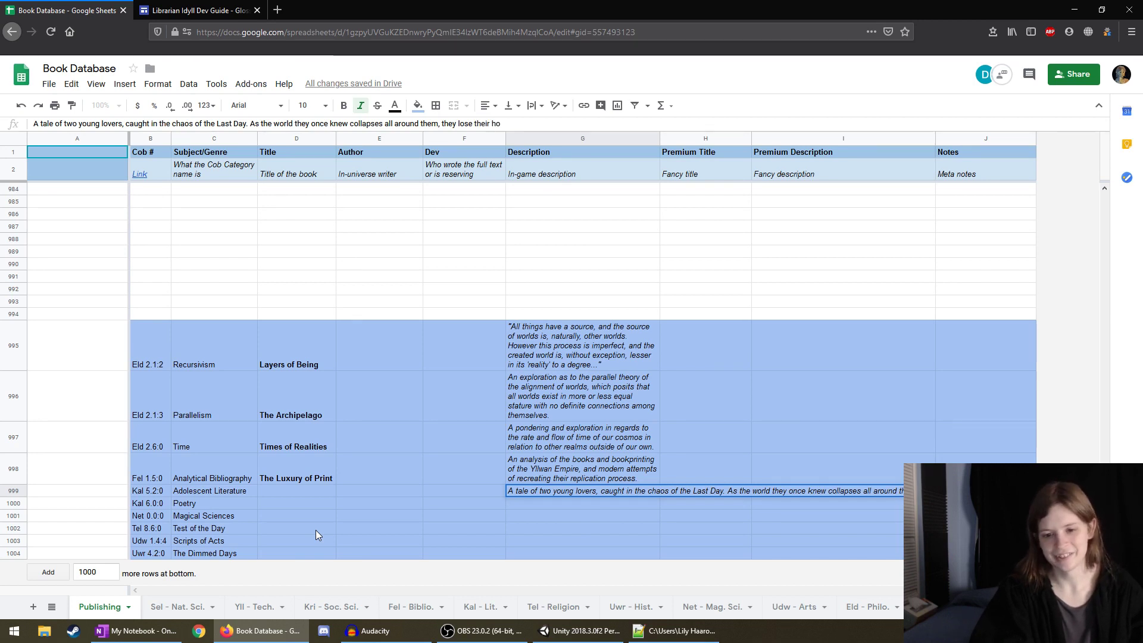
{"action": "type", "text": "me"}
{"action": "type", "text": ", the"}
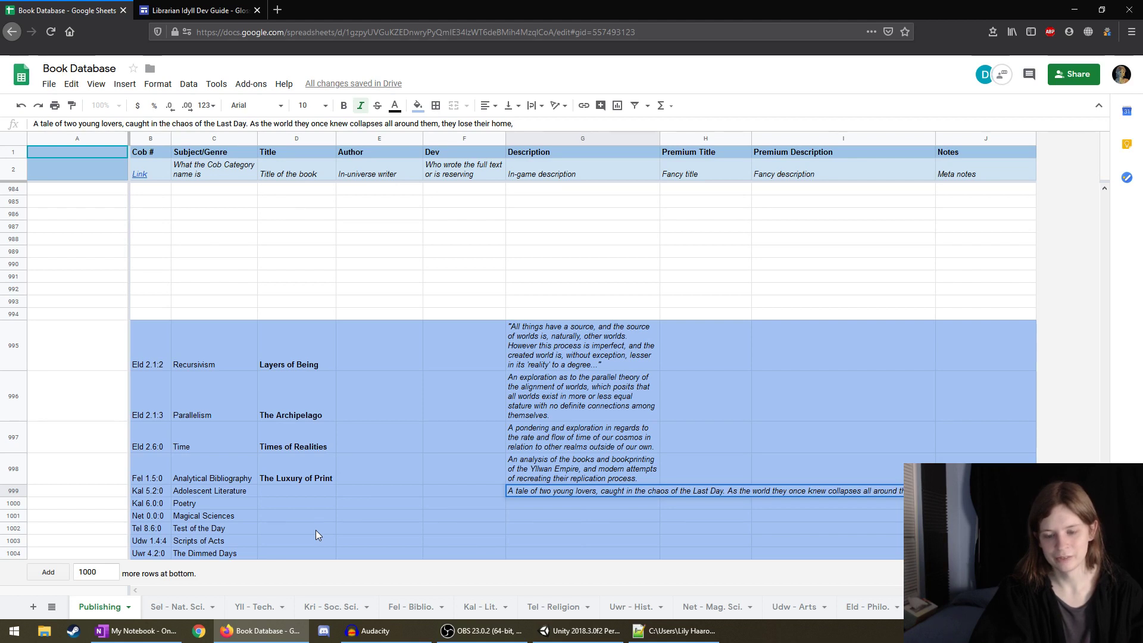
{"action": "type", "text": "ir friends, and"}
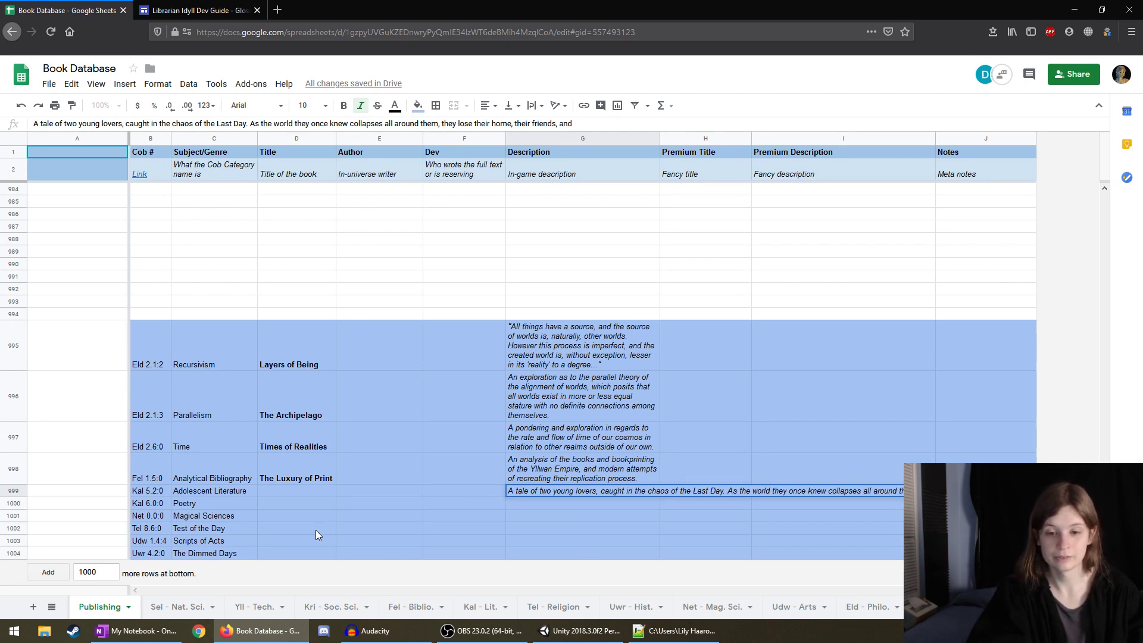
{"action": "type", "text": "ream"}
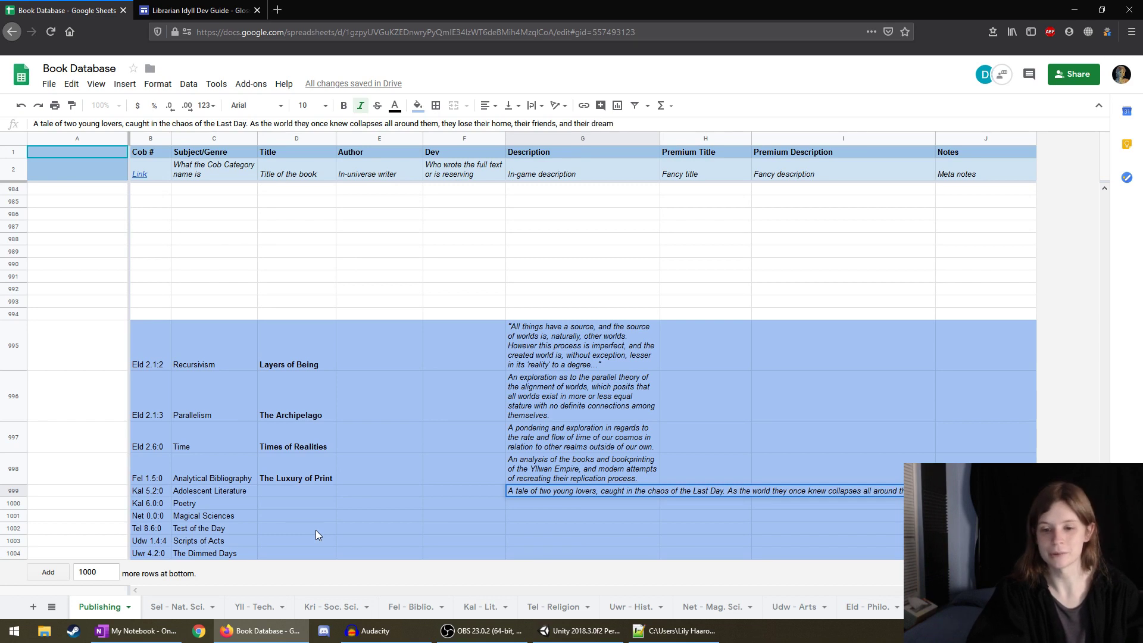
{"action": "type", "text": " - bu"}
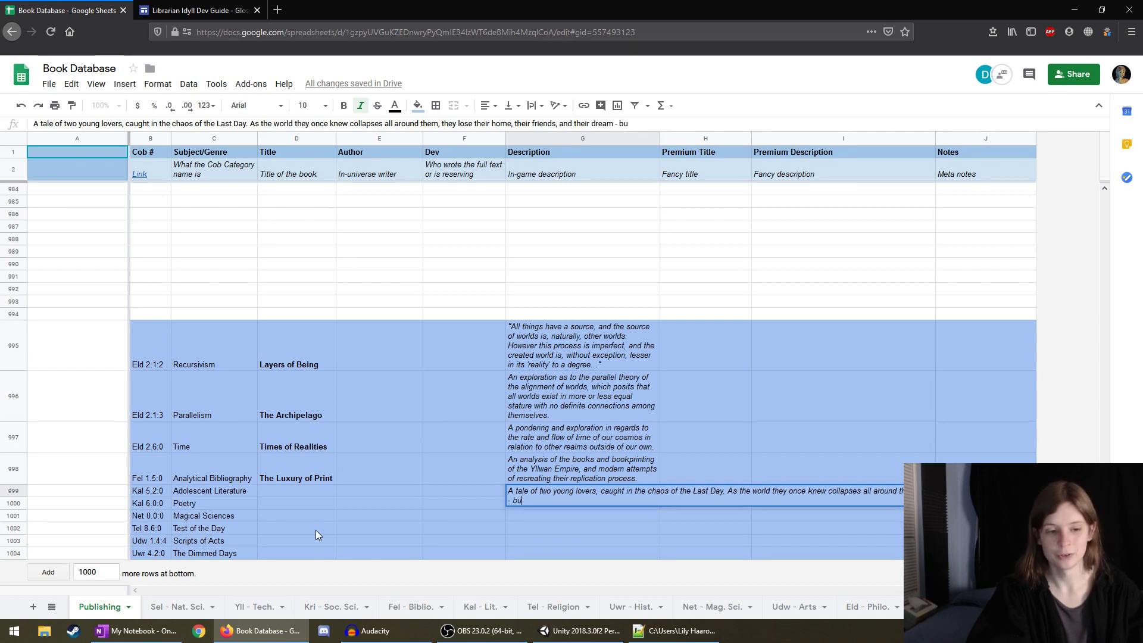
{"action": "type", "text": "t will they lose each other?"}
{"action": "key", "text": "Return"}
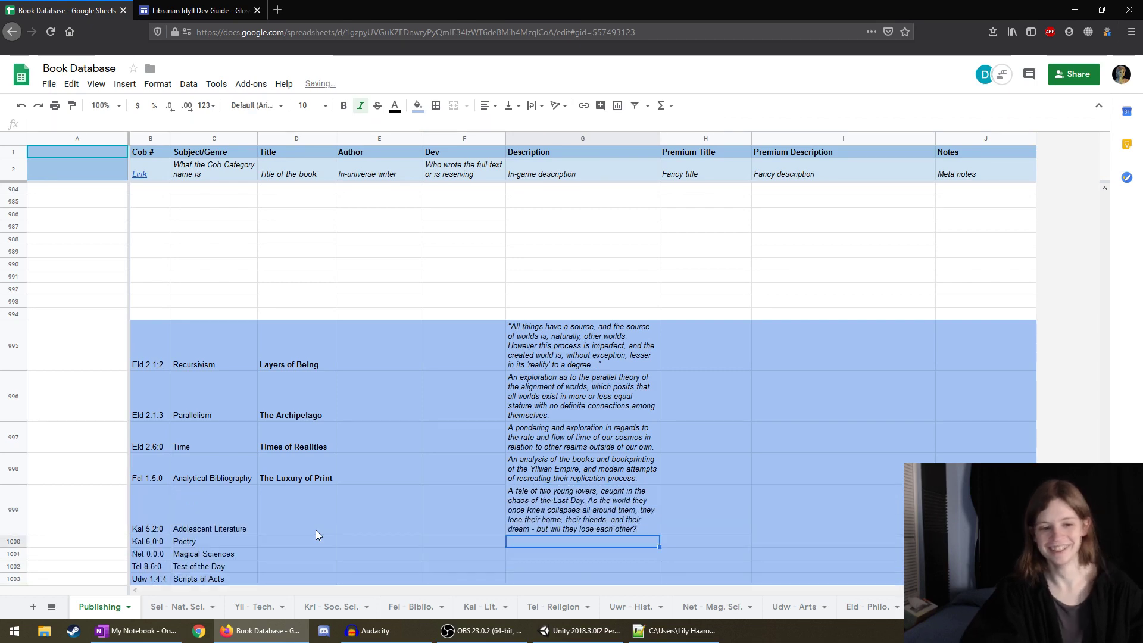
Try "Heart" as the start of the Adolescent Literature book's title and erase it.
{"action": "key", "text": "Down"}
{"action": "scroll", "coordinate": [291, 497], "scroll_direction": "down", "scroll_amount": 1}
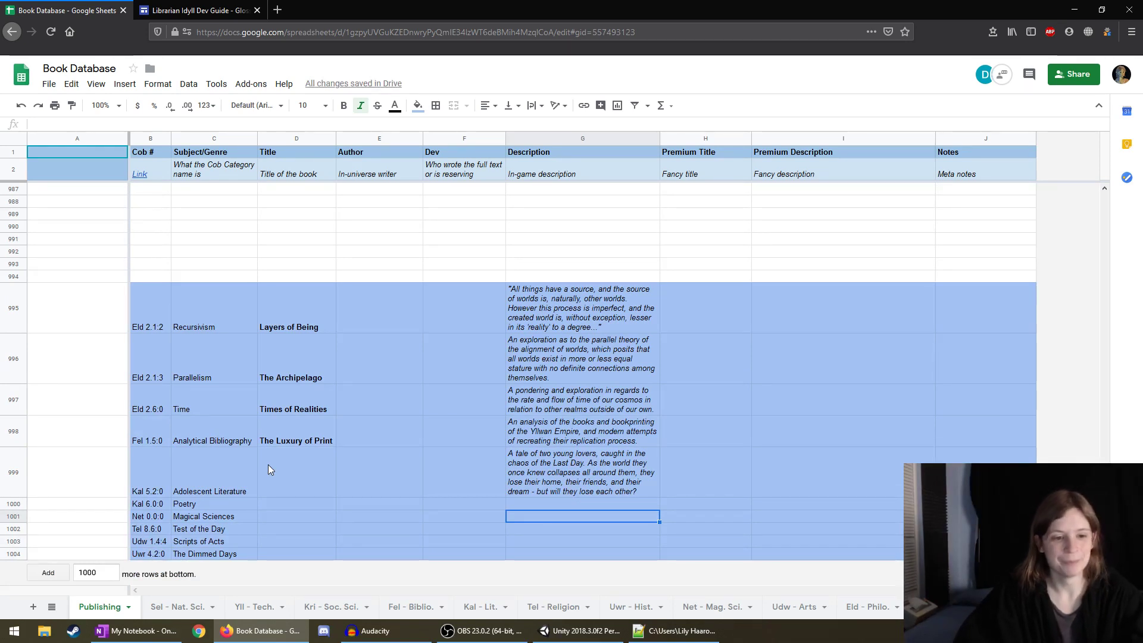
{"action": "key", "text": "Up"}
{"action": "key", "text": "Up"}
{"action": "key", "text": "Left"}
{"action": "key", "text": "Left"}
{"action": "key", "text": "Left"}
{"action": "key", "text": "Left"}
{"action": "key", "text": "Right"}
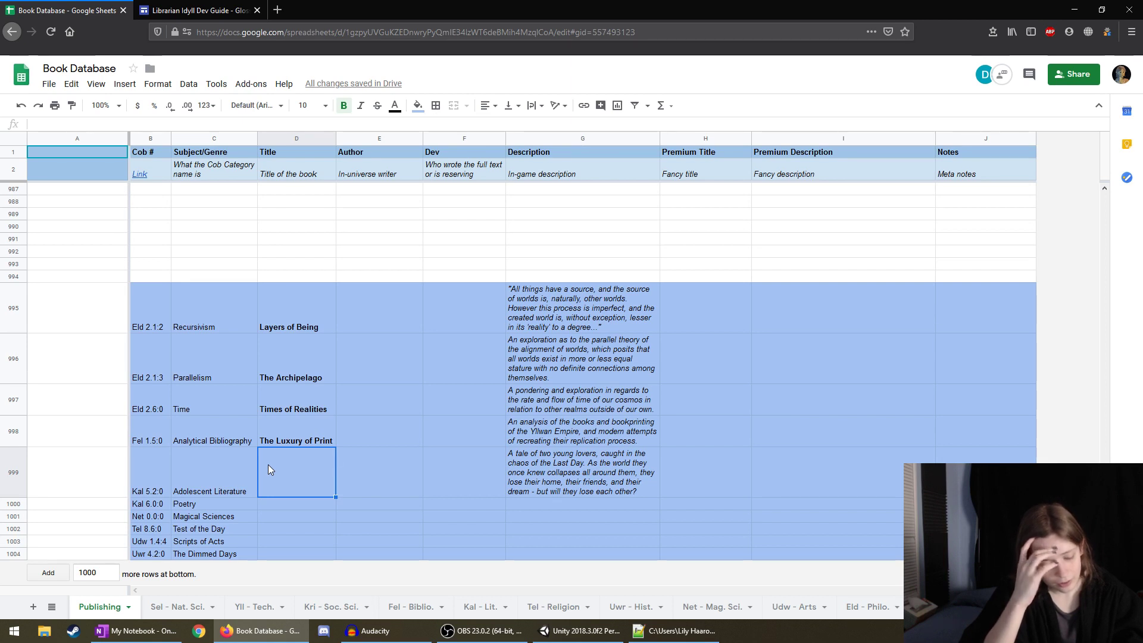
{"action": "type", "text": "Heart"}
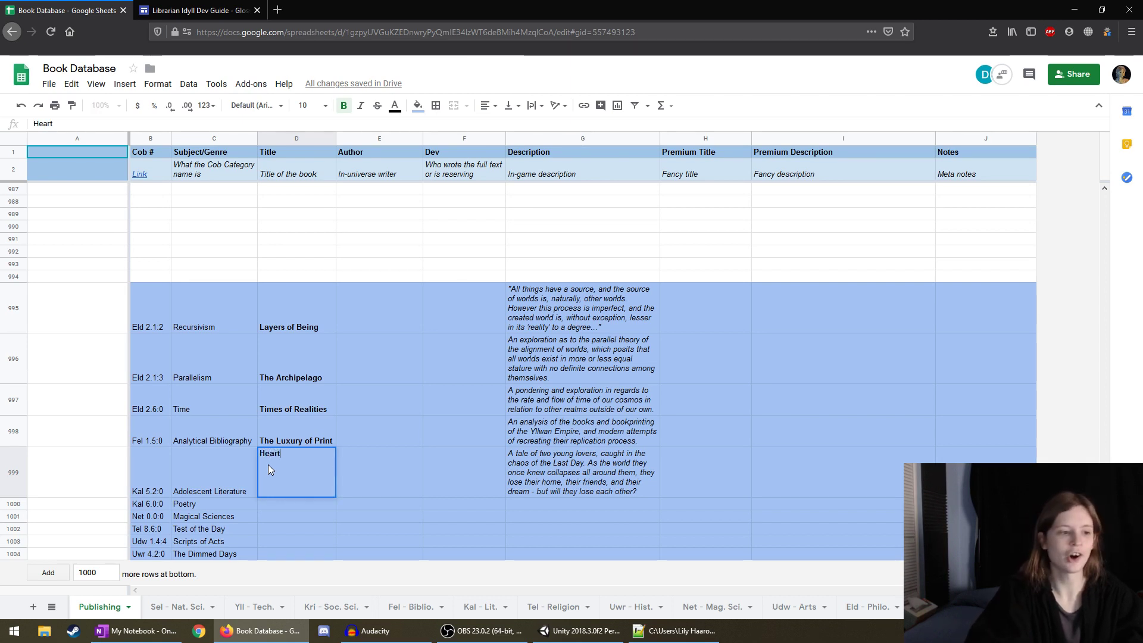
{"action": "key", "text": "BackSpace"}
{"action": "key", "text": "BackSpace"}
{"action": "key", "text": "BackSpace"}
{"action": "key", "text": "BackSpace"}
{"action": "key", "text": "BackSpace"}
{"action": "key", "text": "Return"}
{"action": "key", "text": "Up"}
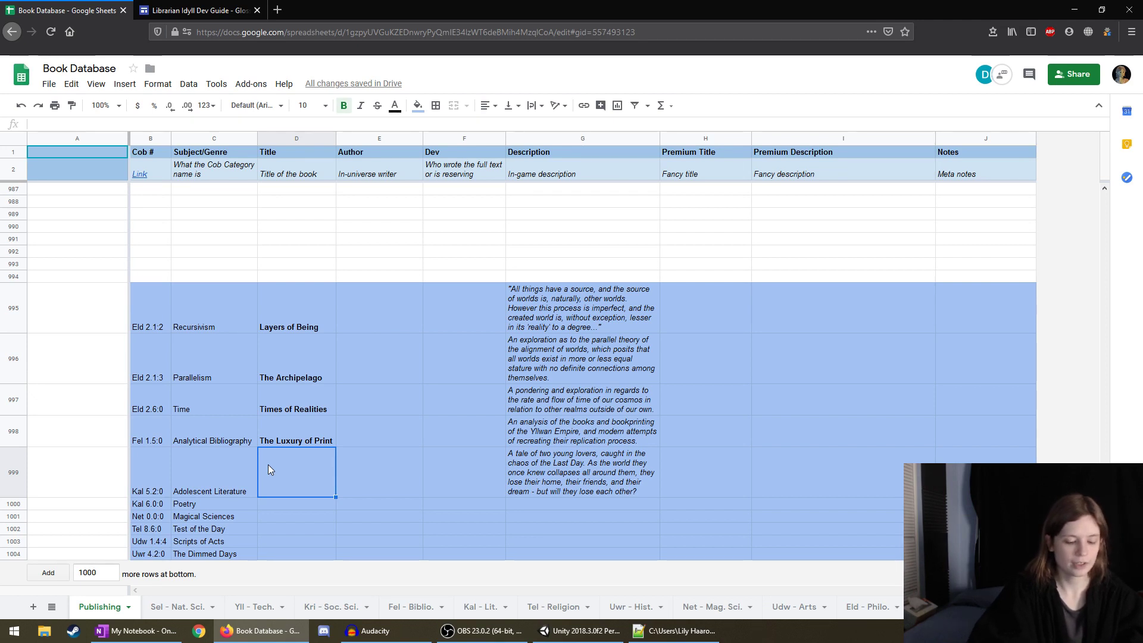
Try a title beginning "Like Rin, Like" for the Adolescent Literature book and clear the title cell.
{"action": "type", "text": "Li"}
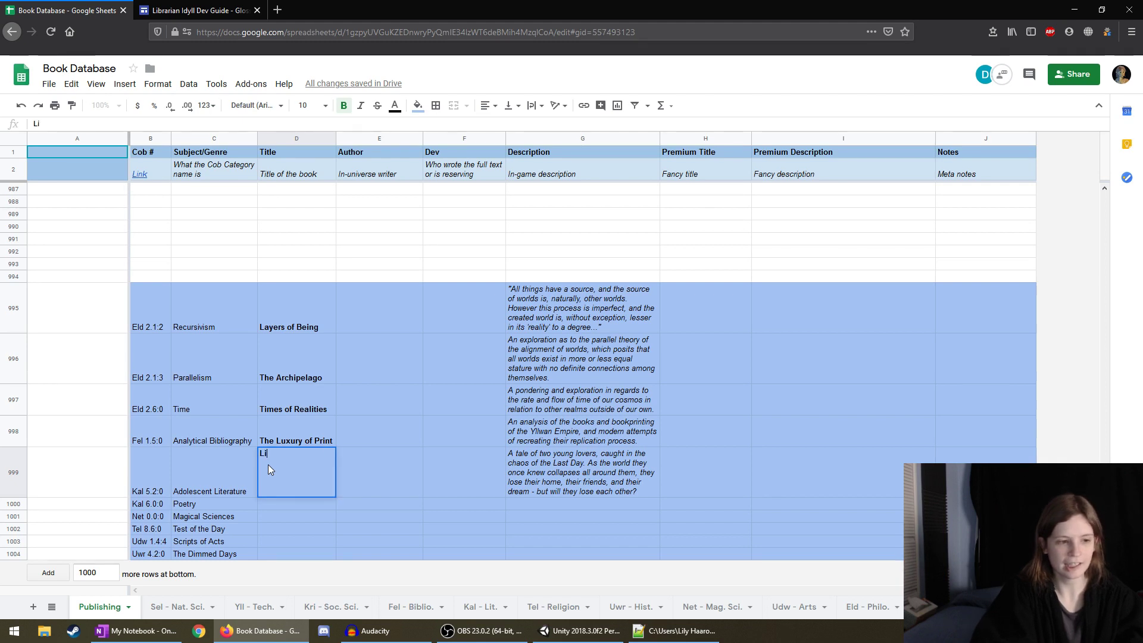
{"action": "type", "text": "ke Rin,"}
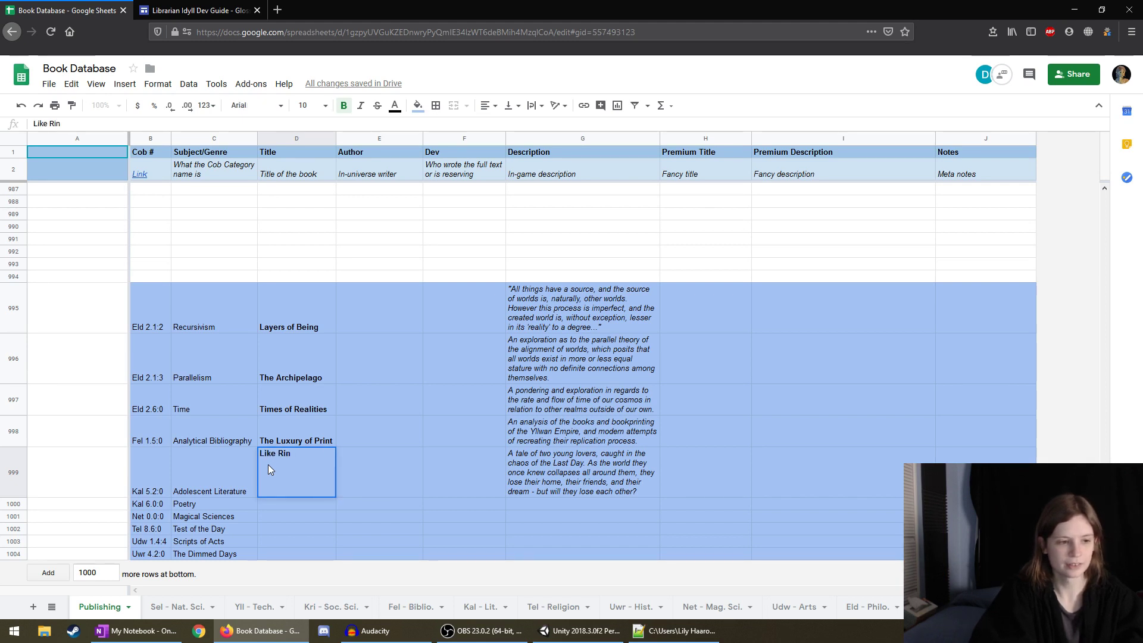
{"action": "type", "text": " Lik"}
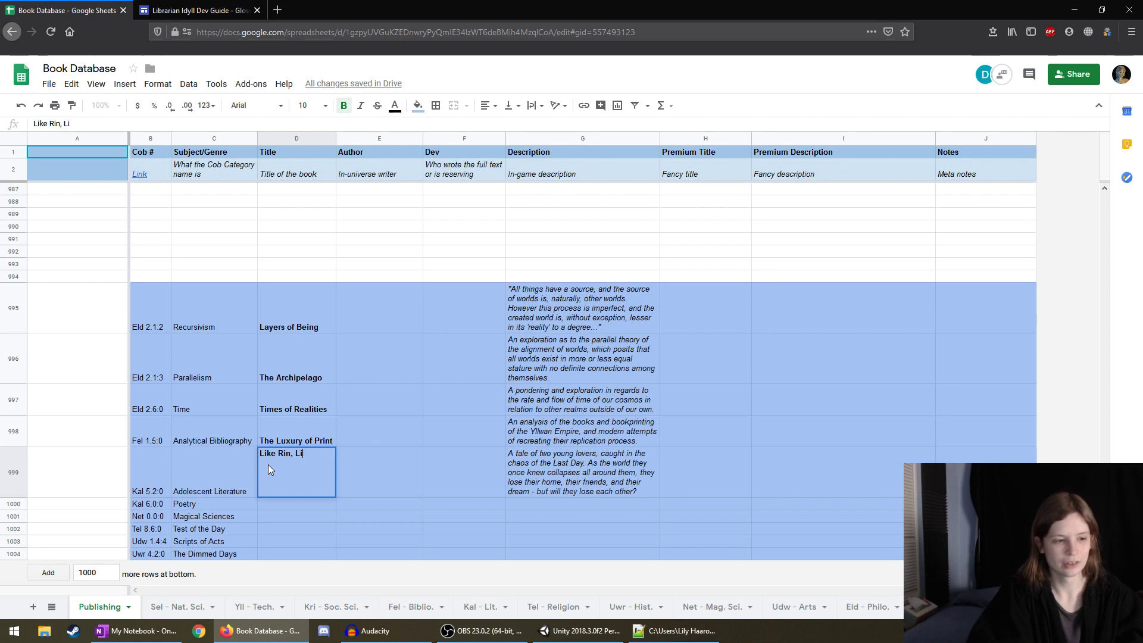
{"action": "type", "text": "ke"}
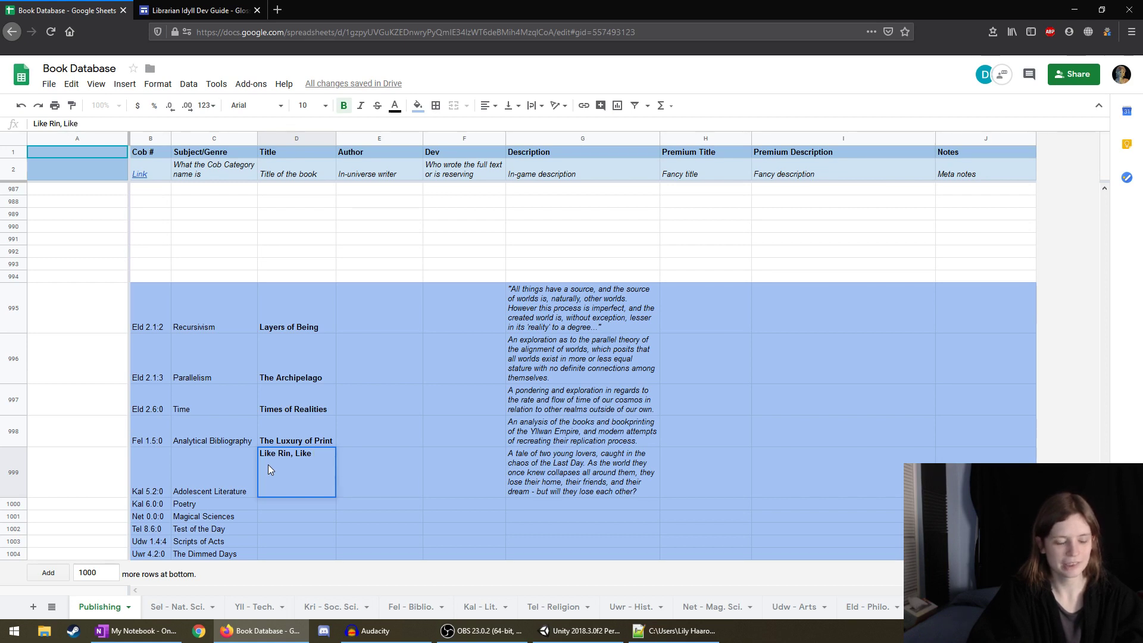
{"action": "key", "text": "BackSpace"}
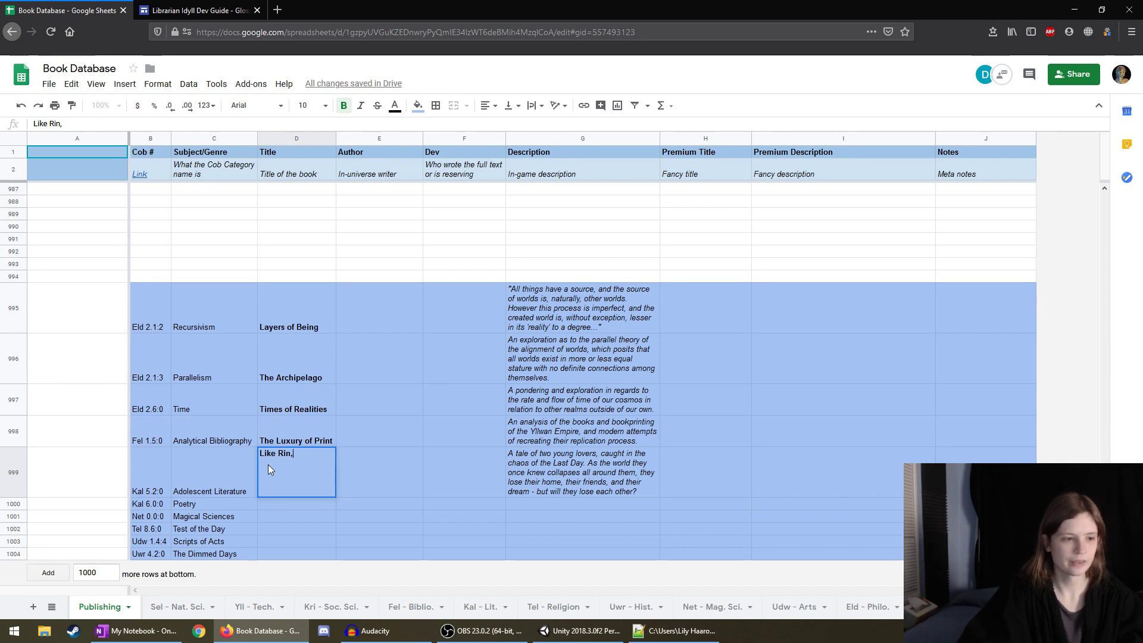
{"action": "key", "text": "Escape"}
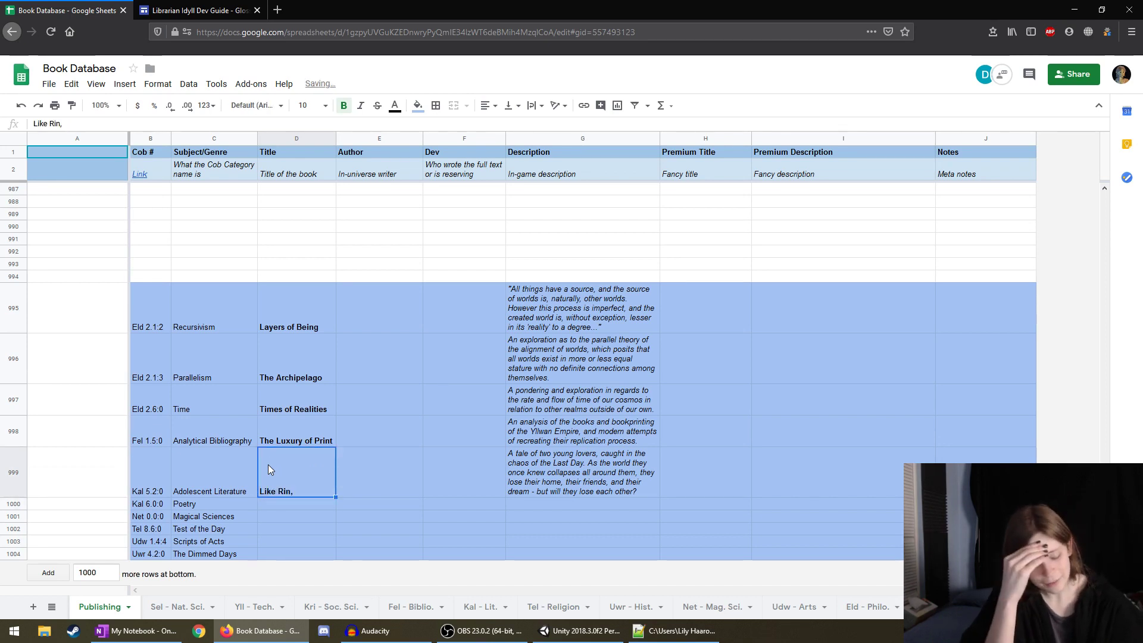
{"action": "key", "text": "Delete"}
{"action": "key", "text": "Down"}
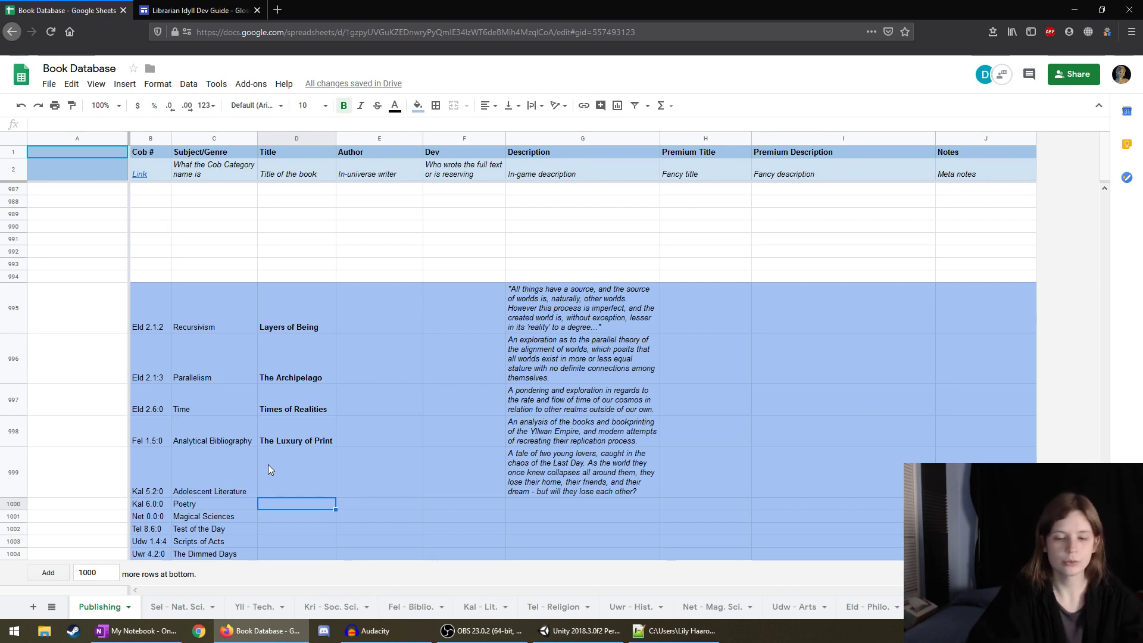
Enter "Lament for Tweon" as the title of the Poetry book.
{"action": "type", "text": "Lamen"}
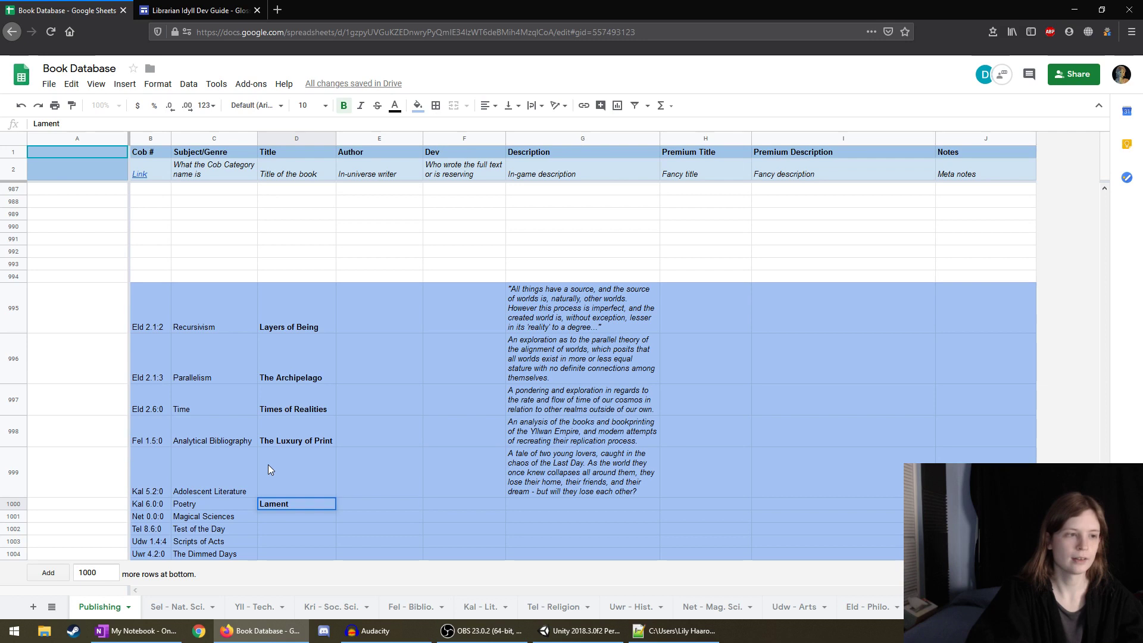
{"action": "type", "text": "t for Tweon"}
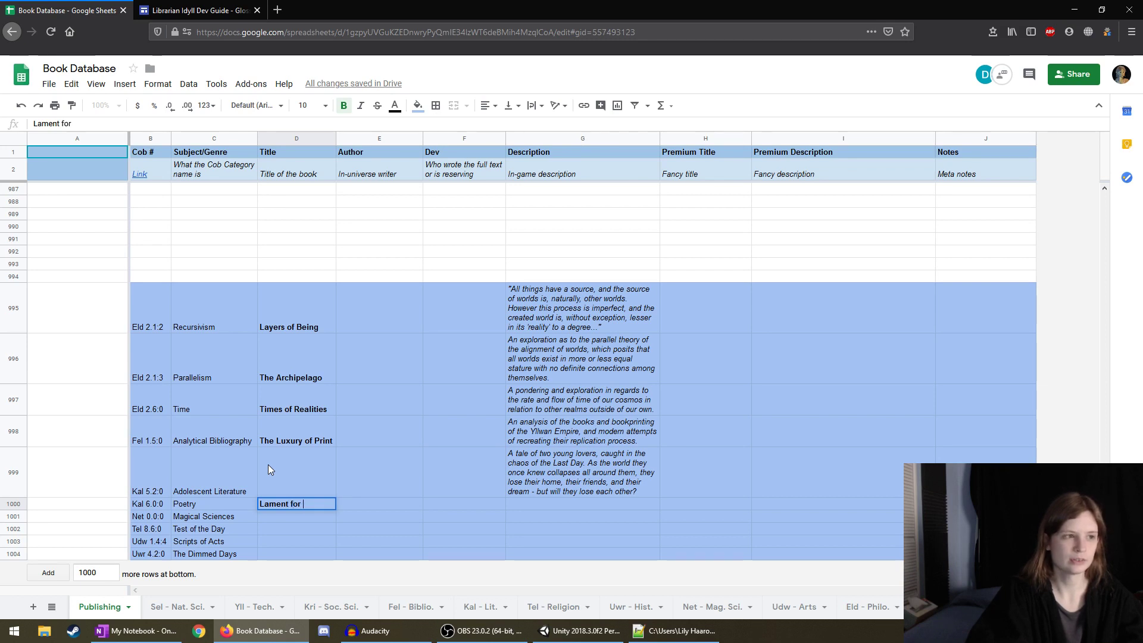
{"action": "key", "text": "Return"}
Begin the Poetry book's in-game description with "A series of poems".
{"action": "key", "text": "Up"}
{"action": "key", "text": "Right"}
{"action": "key", "text": "Right"}
{"action": "key", "text": "Left"}
{"action": "key", "text": "Left"}
{"action": "key", "text": "Left"}
{"action": "key", "text": "Right"}
{"action": "key", "text": "Right"}
{"action": "key", "text": "Right"}
{"action": "key", "text": "Right"}
{"action": "type", "text": "A series of poems"}
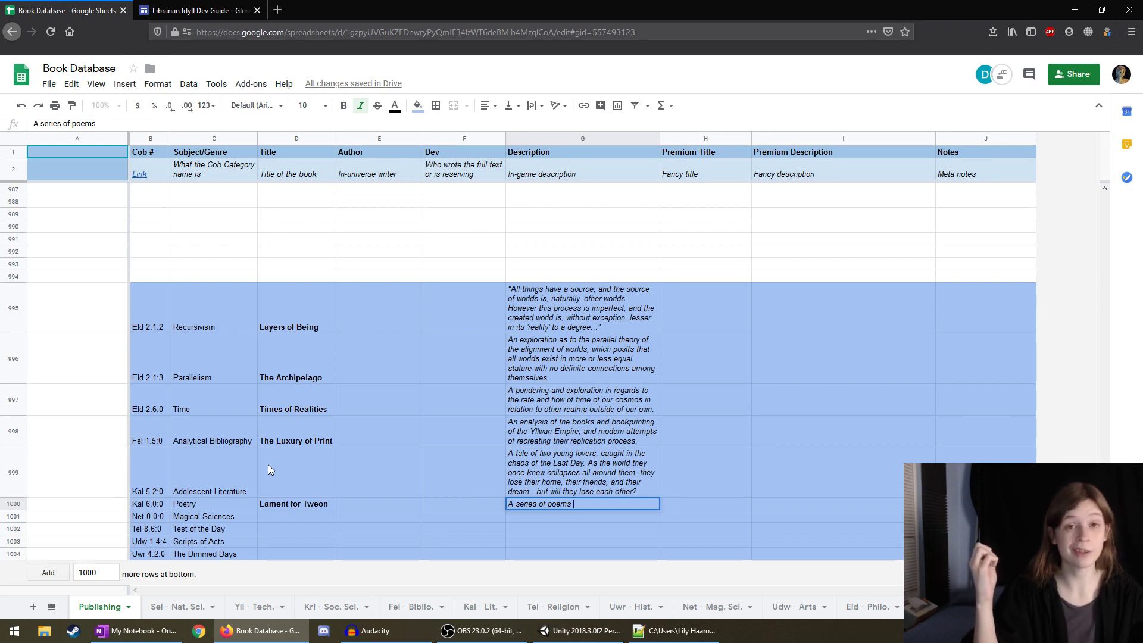
Continue the Poetry description with "lamenting the conquest and desecration of Tweon", correcting the misspelled start of "lamenting".
{"action": "type", "text": "al"}
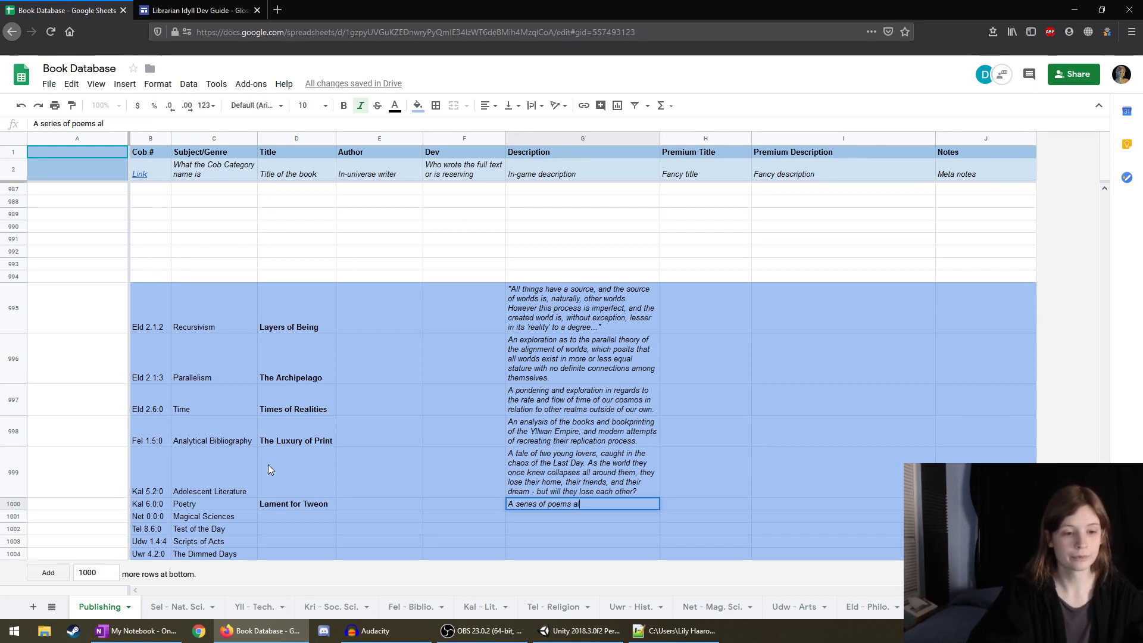
{"action": "type", "text": "lamae"}
{"action": "key", "text": "BackSpace"}
{"action": "key", "text": "BackSpace"}
{"action": "key", "text": "BackSpace"}
{"action": "key", "text": "BackSpace"}
{"action": "key", "text": "BackSpace"}
{"action": "key", "text": "BackSpace"}
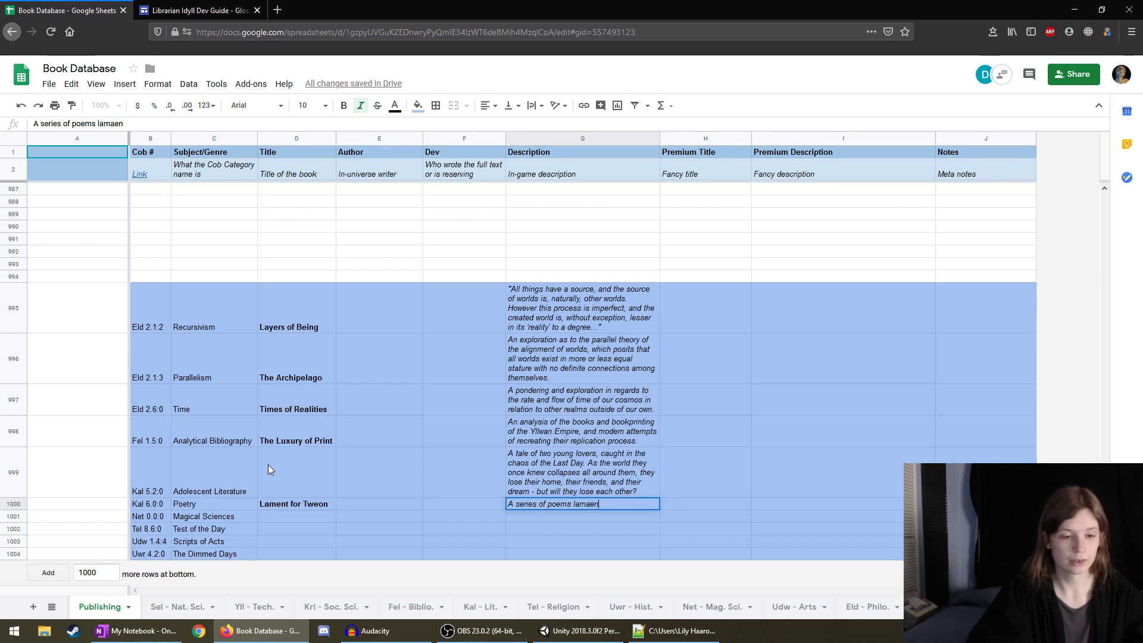
{"action": "type", "text": "enting the conquest and desecr"}
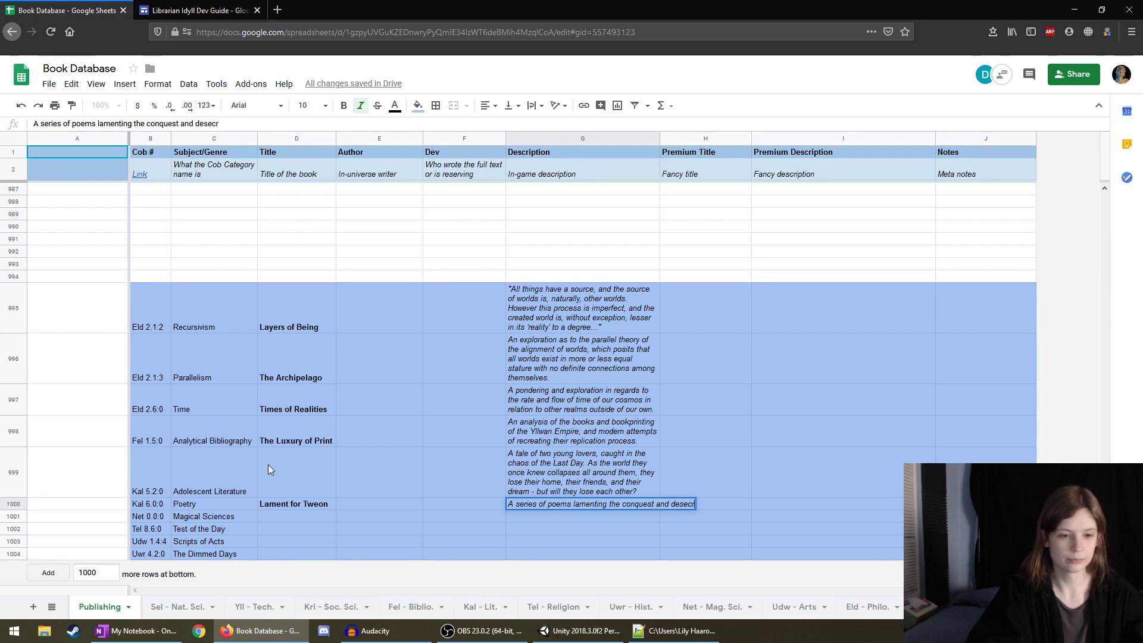
{"action": "type", "text": "ation of Tweon"}
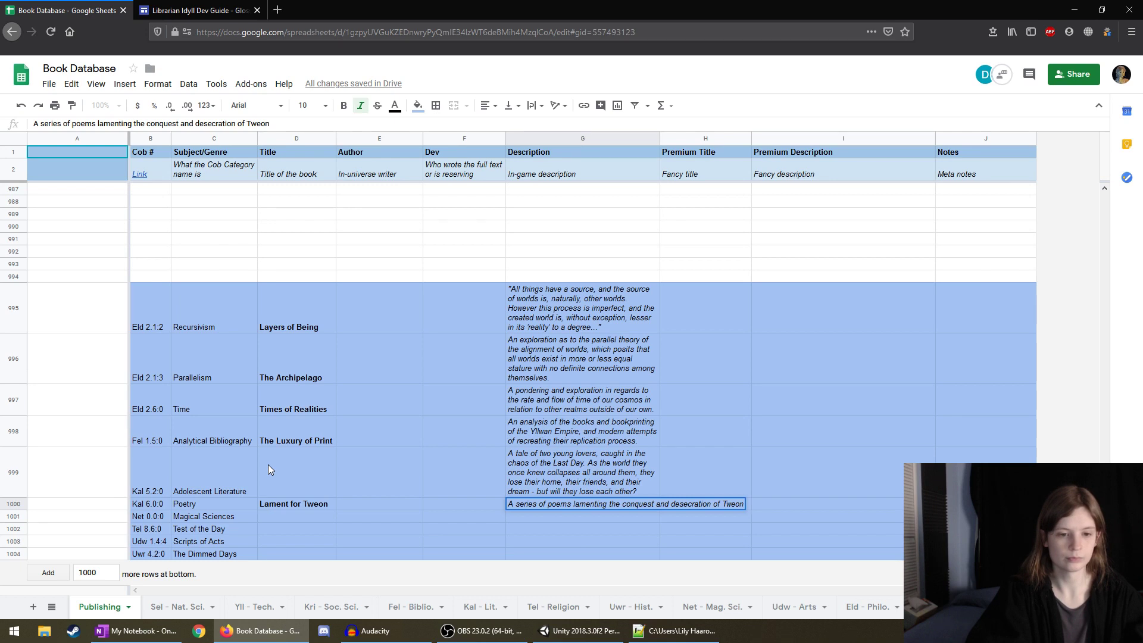
Finish the Poetry description with "after the fall of the Penitent." and commit it.
{"action": "type", "text": " a"}
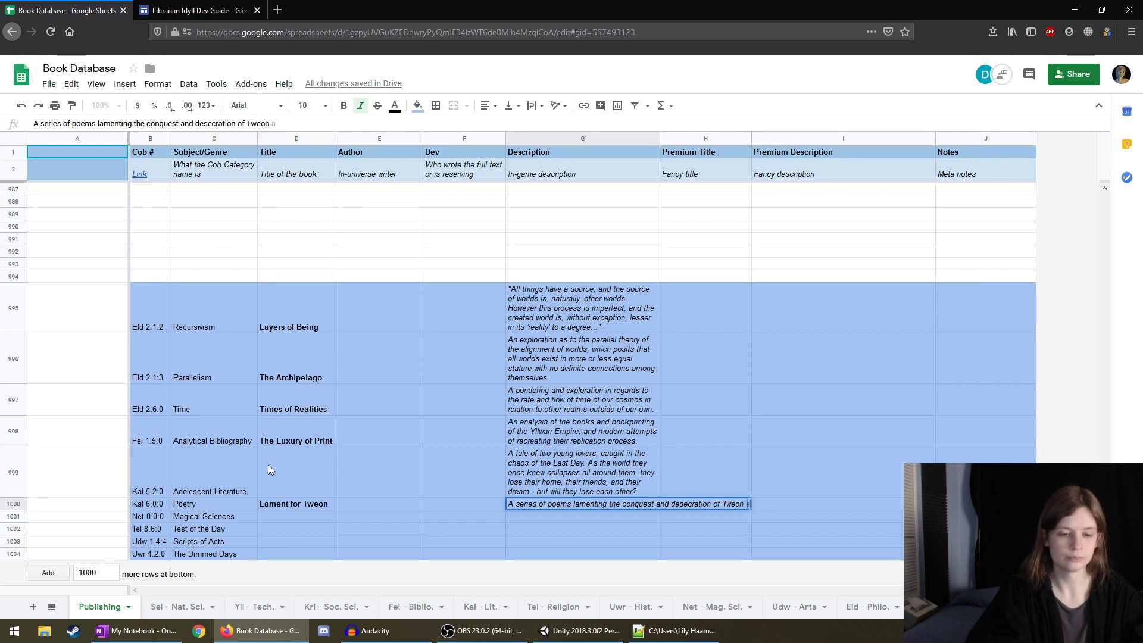
{"action": "type", "text": "fter the fall of the Penitent."}
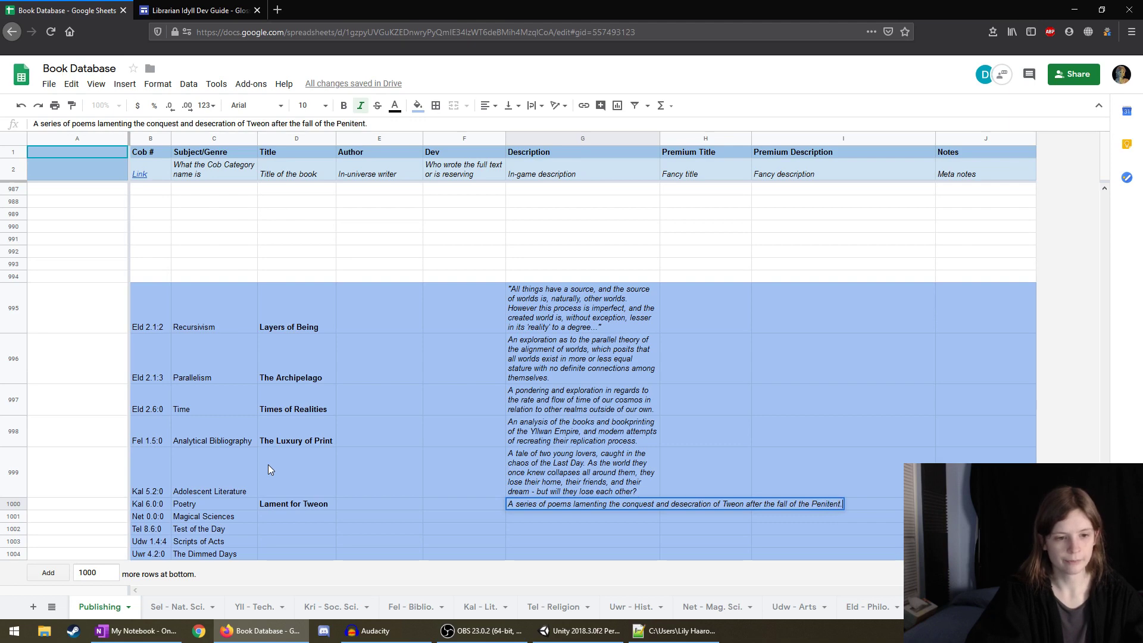
{"action": "key", "text": "Return"}
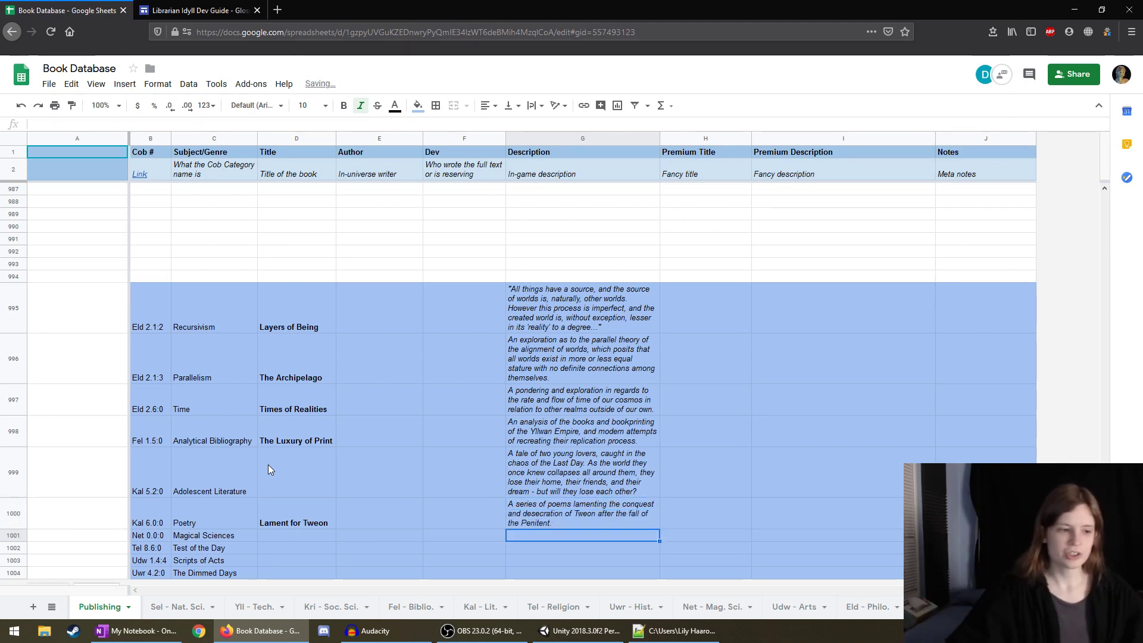
Enter "Magic" as the title of the Magical Sciences book.
{"action": "scroll", "coordinate": [268, 464], "scroll_direction": "down", "scroll_amount": 1}
{"action": "left_click", "coordinate": [332, 490]}
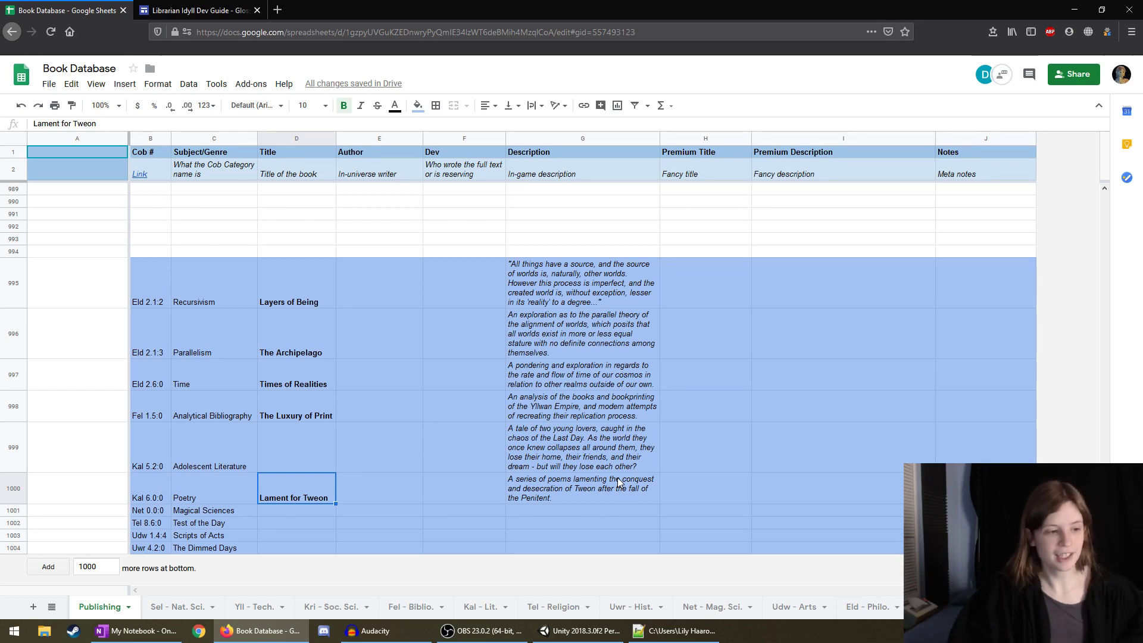
{"action": "key", "text": "Down"}
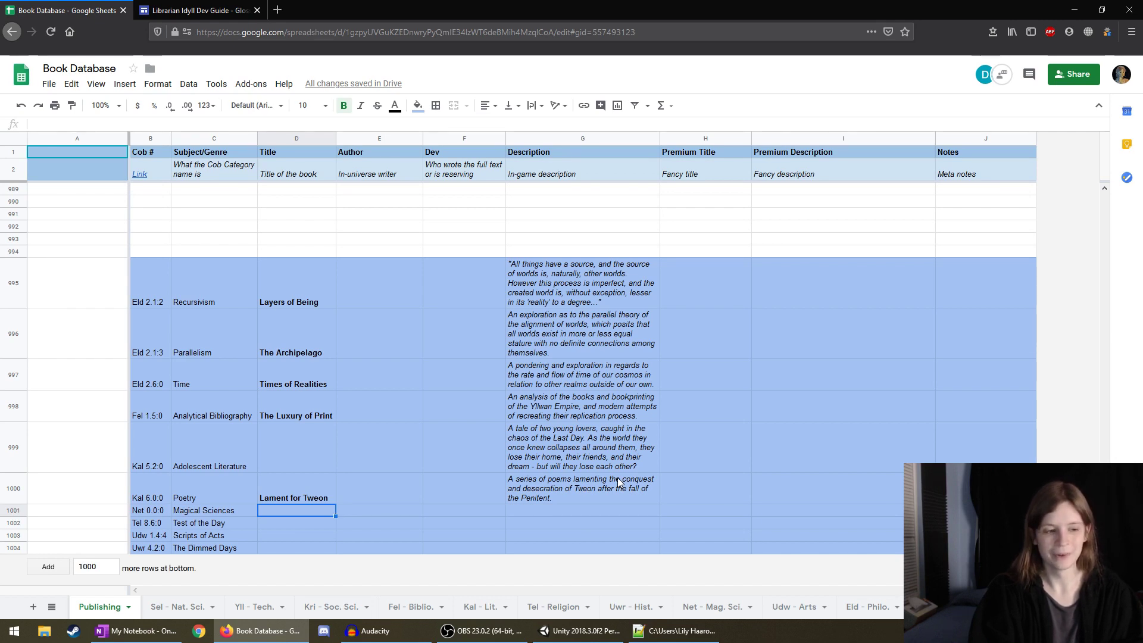
{"action": "type", "text": "Magic"}
{"action": "key", "text": "Return"}
Begin the Magical Sciences book's in-game description with "A high-level introduction to the layman of all".
{"action": "key", "text": "Up"}
{"action": "key", "text": "Right"}
{"action": "key", "text": "Left"}
{"action": "key", "text": "Right"}
{"action": "key", "text": "Right"}
{"action": "key", "text": "Right"}
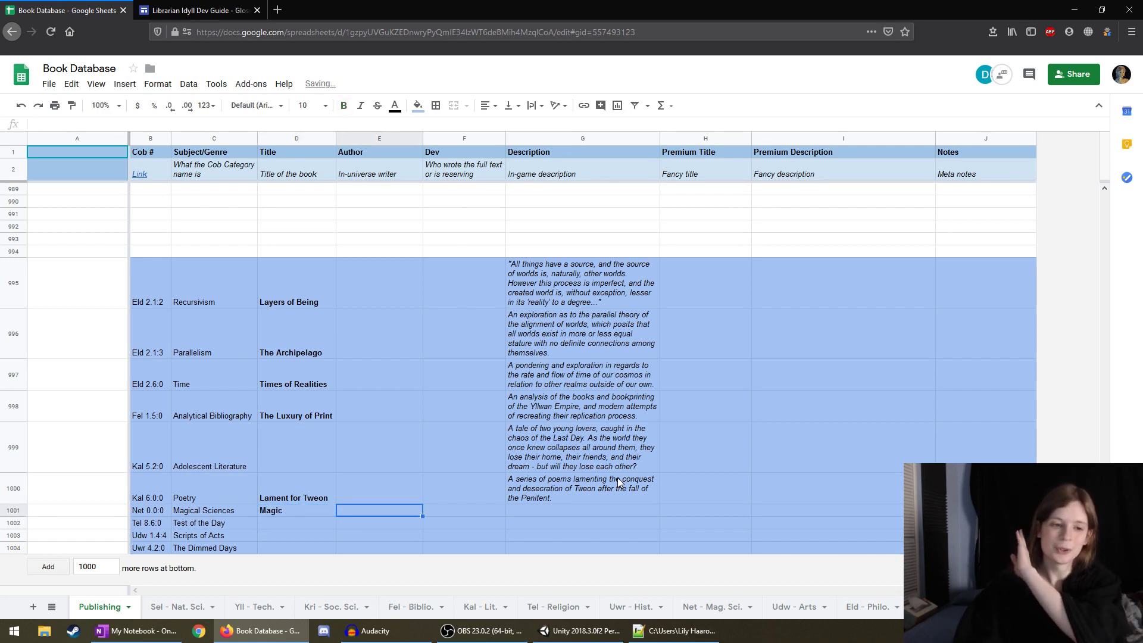
{"action": "type", "text": "A high-level"}
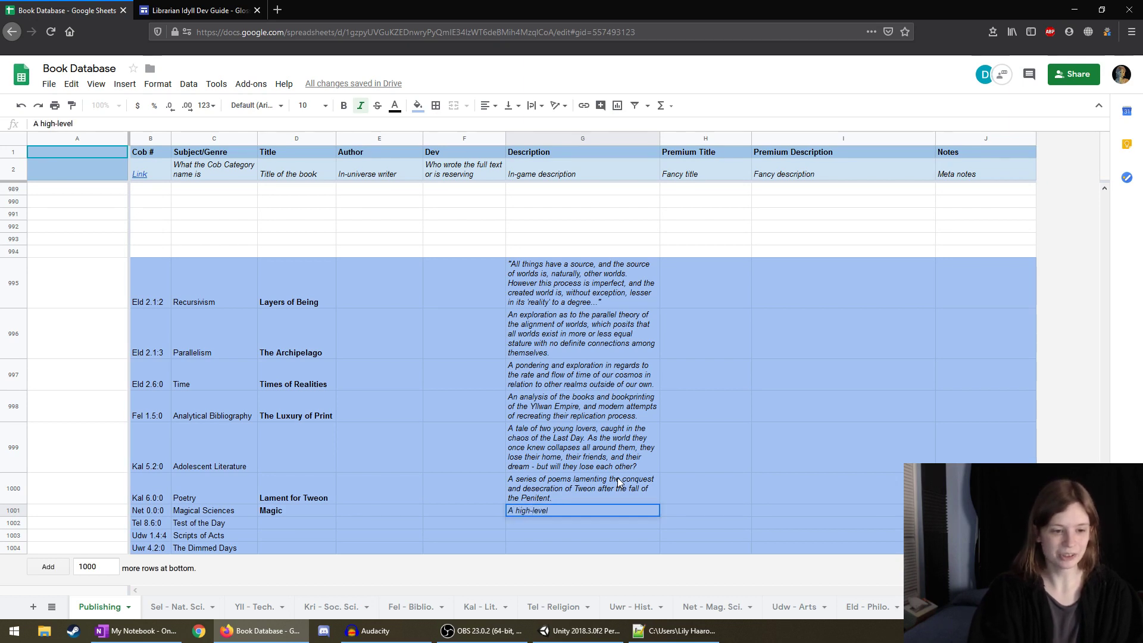
{"action": "type", "text": " int"}
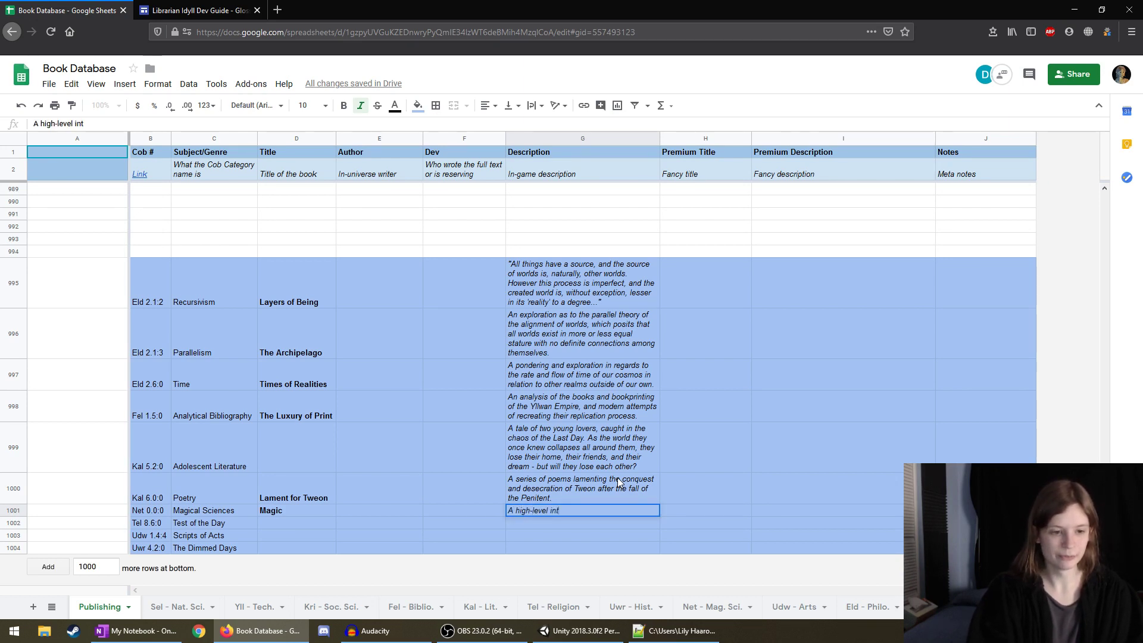
{"action": "type", "text": "roduction to the l"}
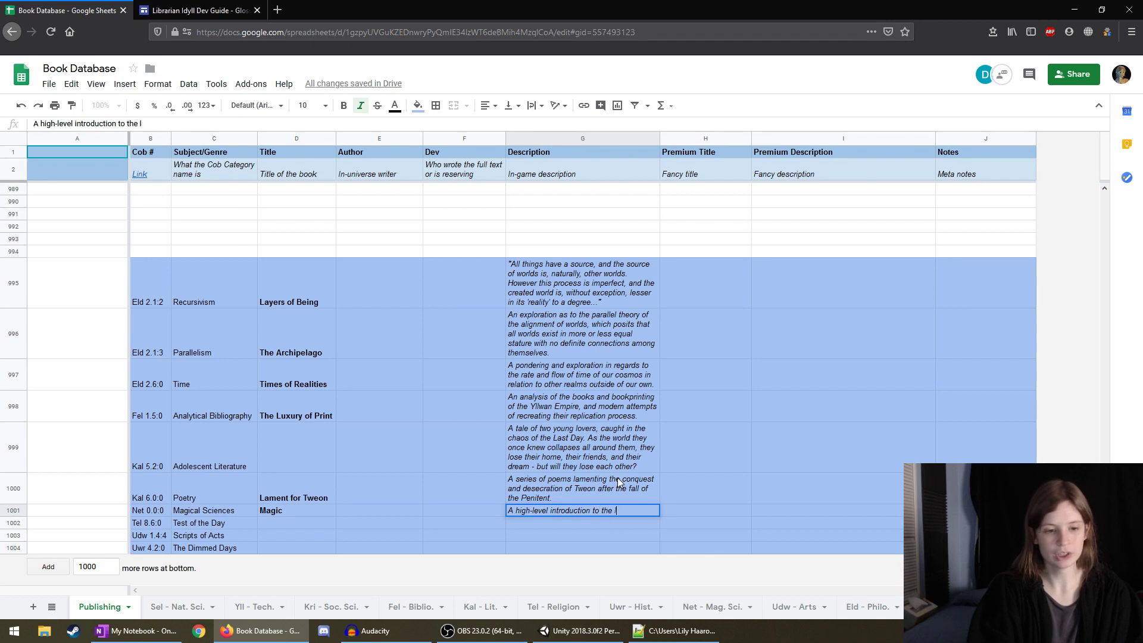
{"action": "type", "text": "ayman of all"}
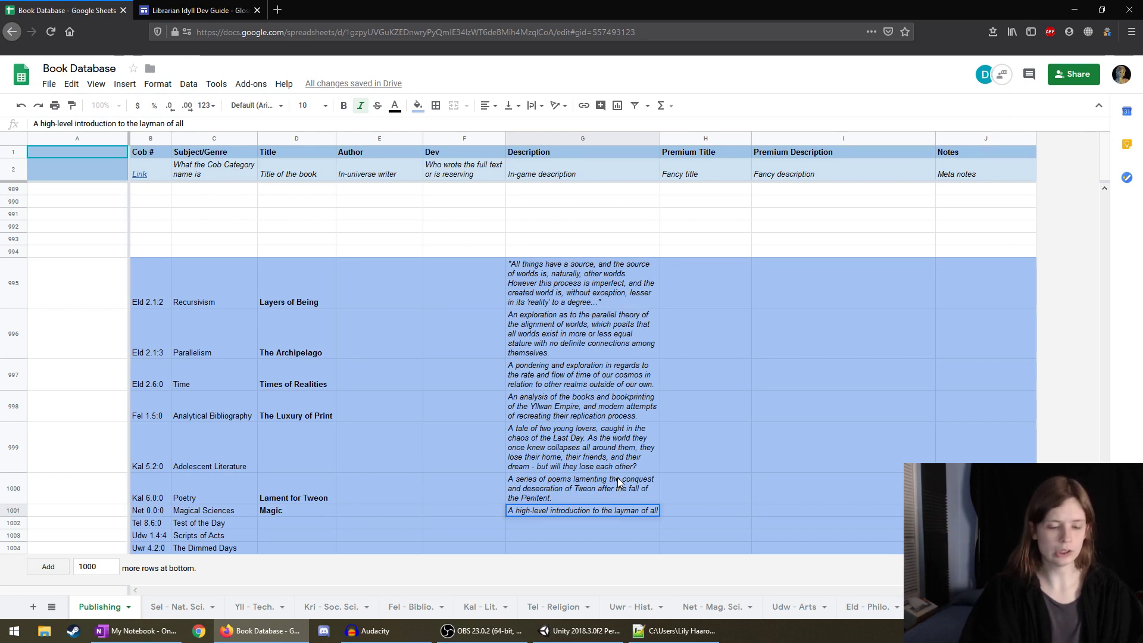
Replace the final "all" in the Magical Sciences description with "the board fields of magic and magical applicaiton." and commit it.
{"action": "key", "text": "BackSpace"}
{"action": "key", "text": "BackSpace"}
{"action": "key", "text": "BackSpace"}
{"action": "type", "text": "th"}
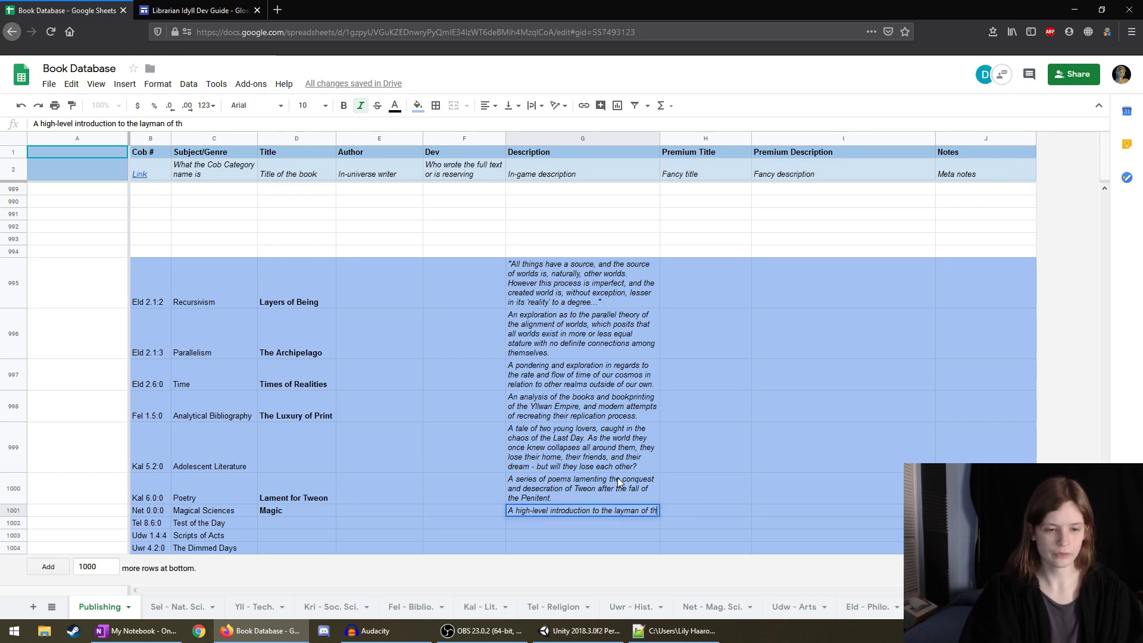
{"action": "type", "text": "e board fields of "}
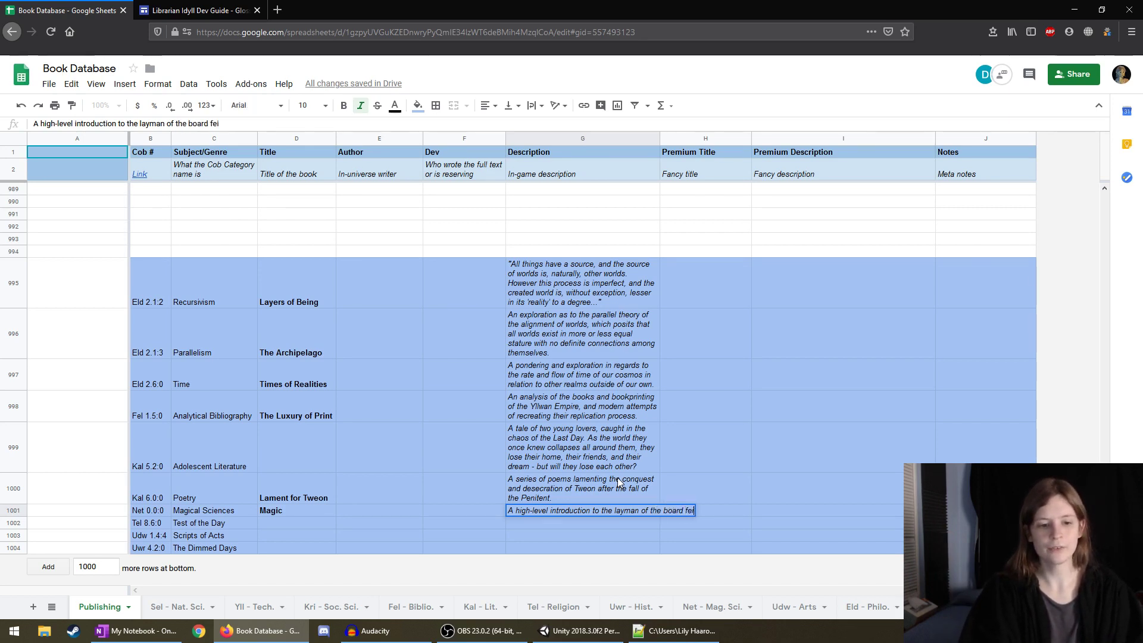
{"action": "type", "text": "magic"}
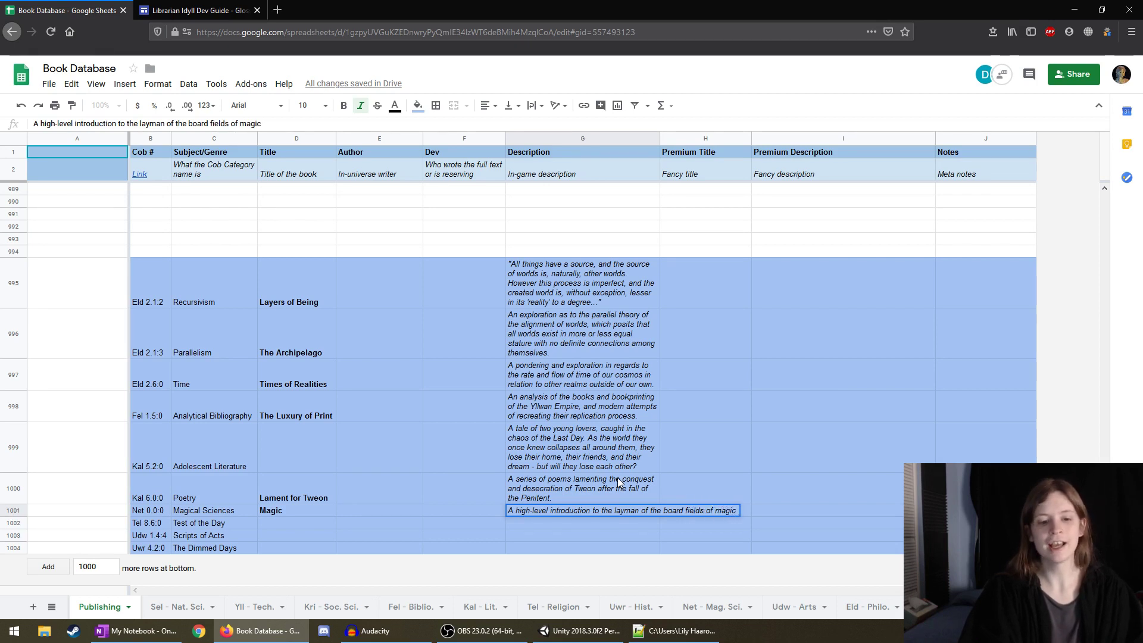
{"action": "type", "text": " and magical "}
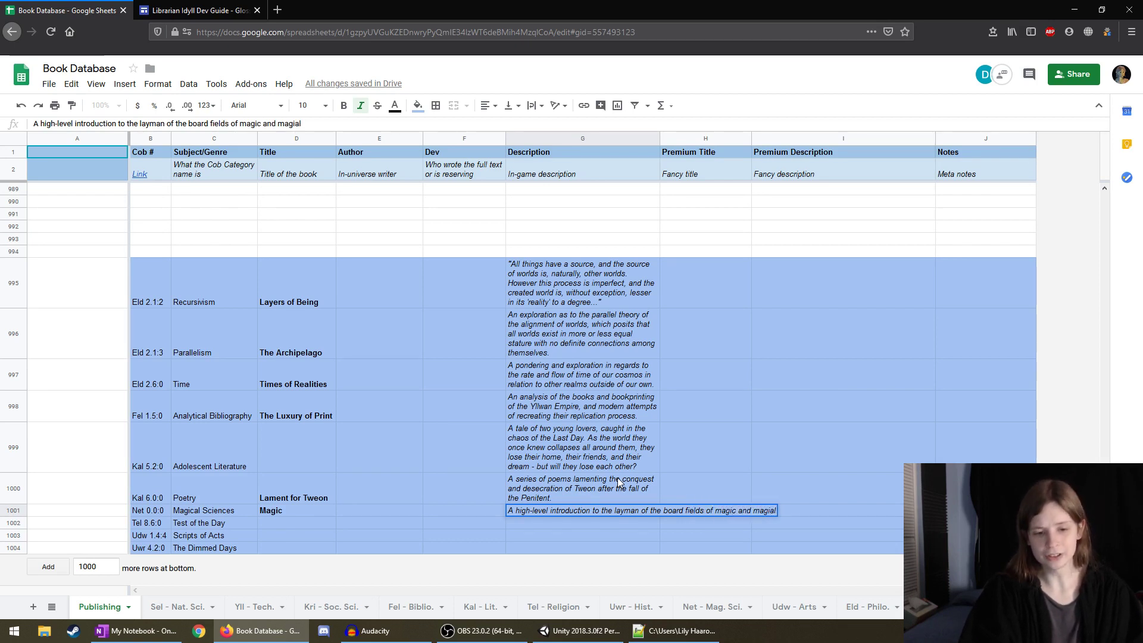
{"action": "type", "text": "applicaiton."}
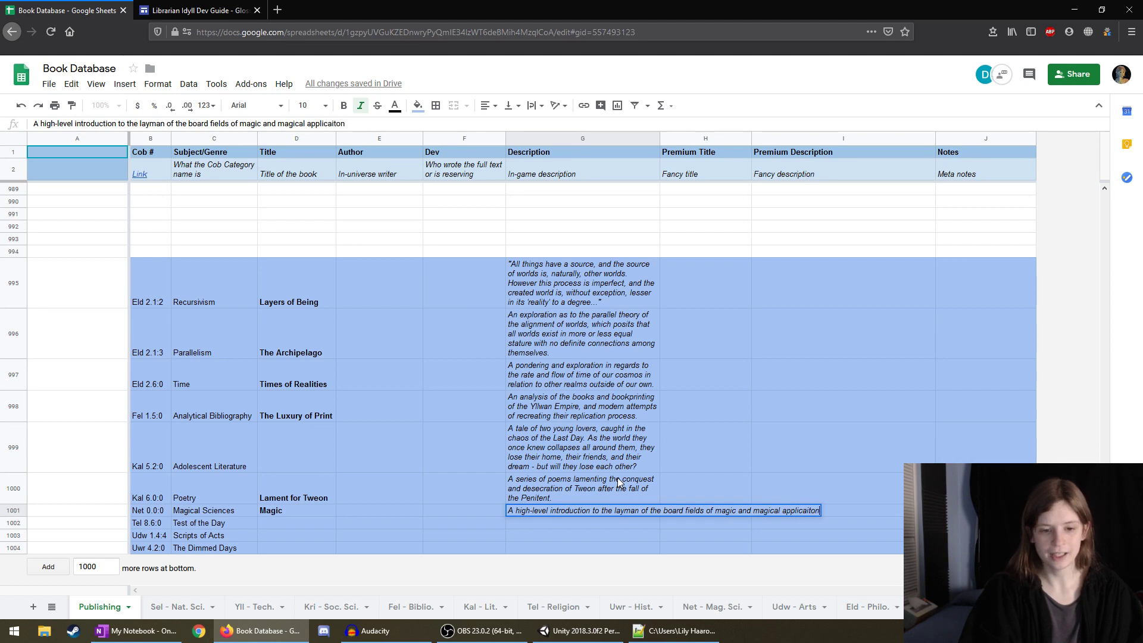
{"action": "key", "text": "Return"}
Extend the Magical Sciences book's title to "Magic and You".
{"action": "key", "text": "Up"}
{"action": "key", "text": "Left"}
{"action": "key", "text": "Left"}
{"action": "key", "text": "Left"}
{"action": "key", "text": "Return"}
{"action": "type", "text": "Magic"}
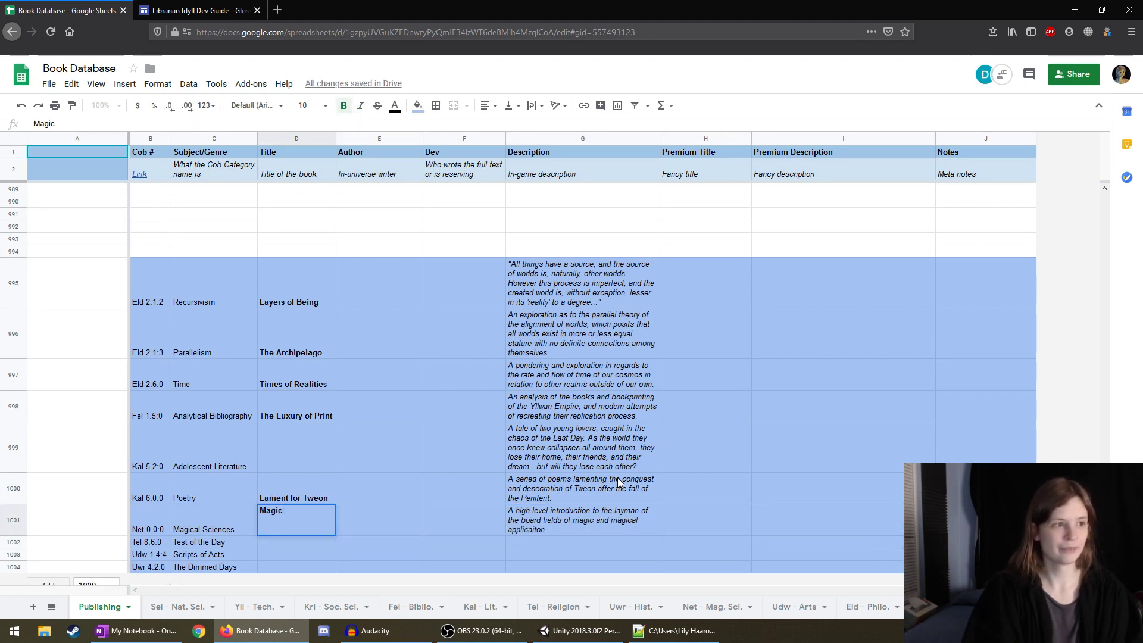
{"action": "type", "text": " and You"}
{"action": "key", "text": "Return"}
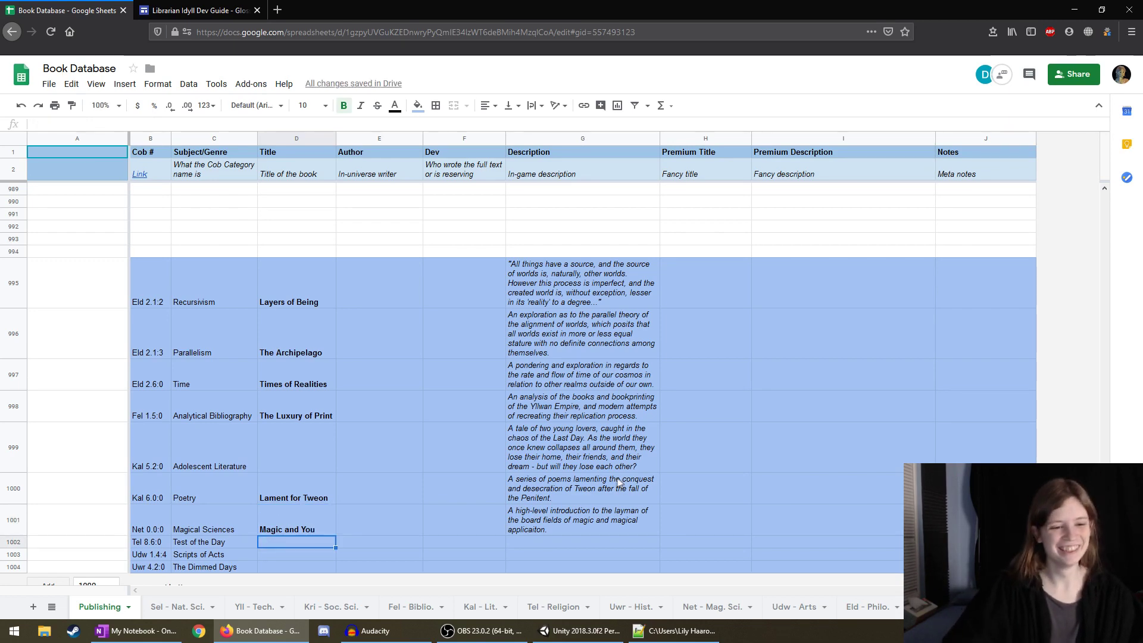
Enter "Strange Beginnings" as the title of the Test of the Day book.
{"action": "scroll", "coordinate": [492, 469], "scroll_direction": "down", "scroll_amount": 1}
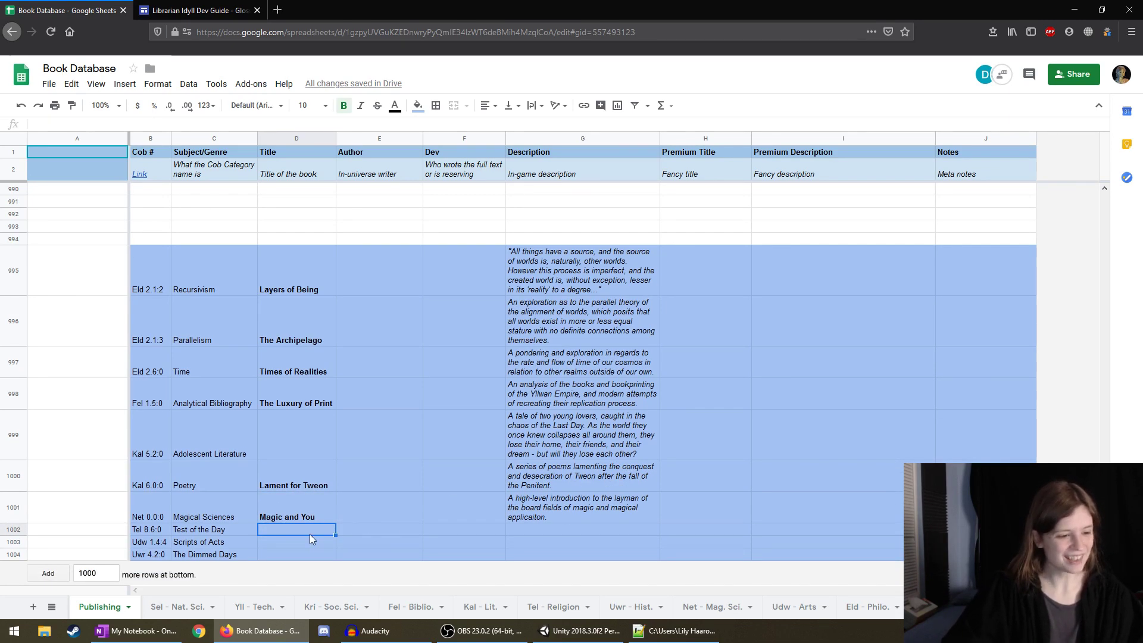
{"action": "left_click", "coordinate": [417, 518]}
{"action": "left_click", "coordinate": [300, 513]}
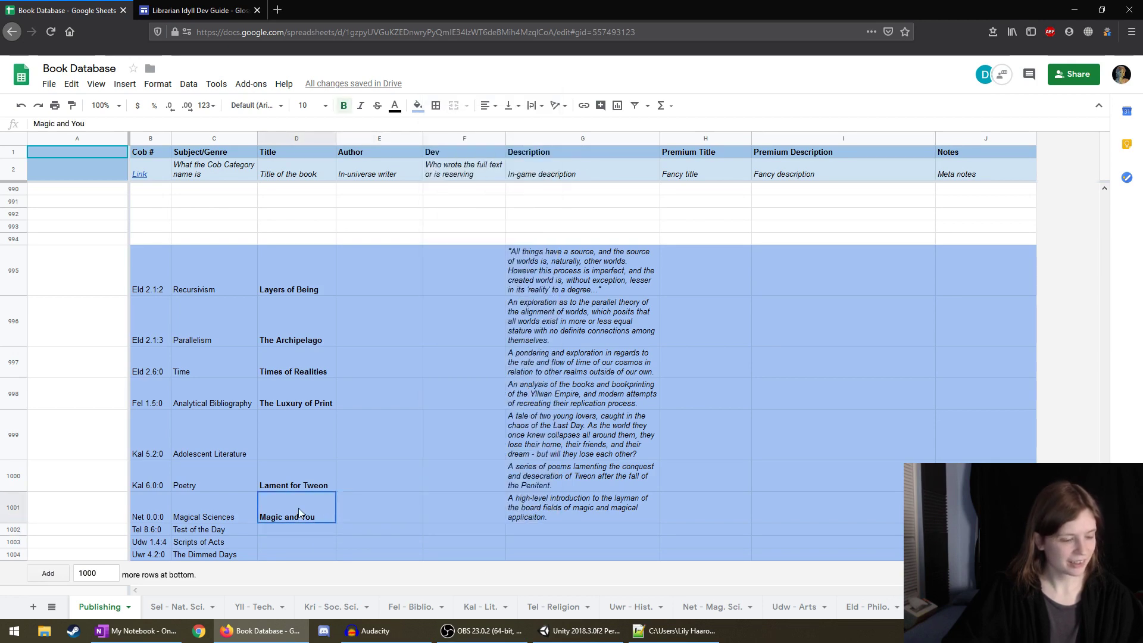
{"action": "left_click", "coordinate": [288, 530]}
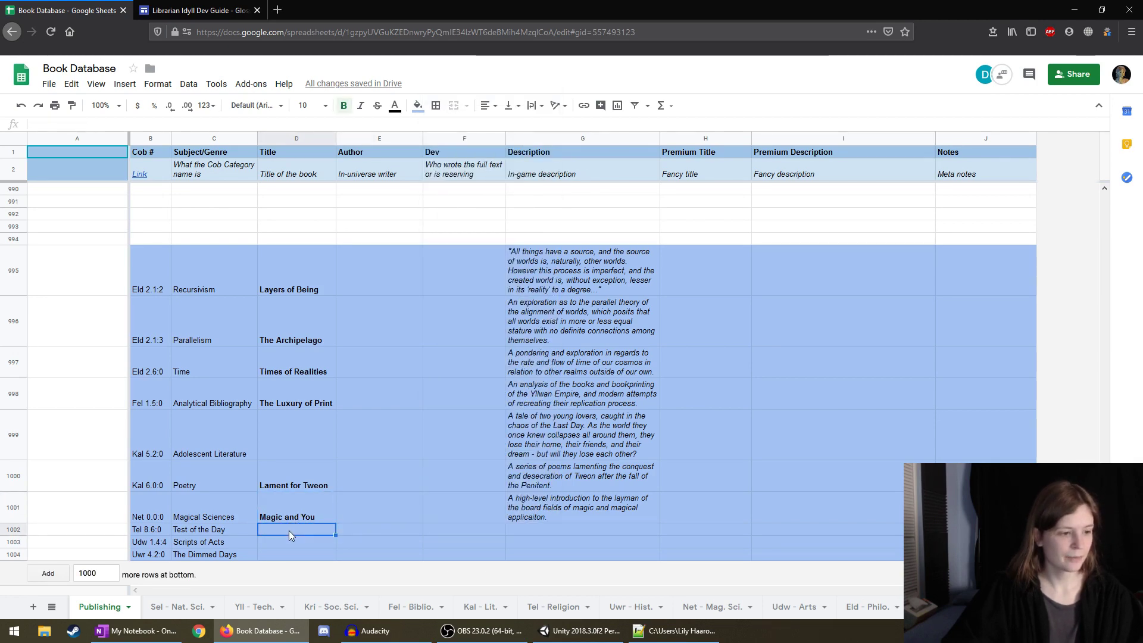
{"action": "left_click", "coordinate": [213, 530]}
{"action": "left_click", "coordinate": [271, 536]}
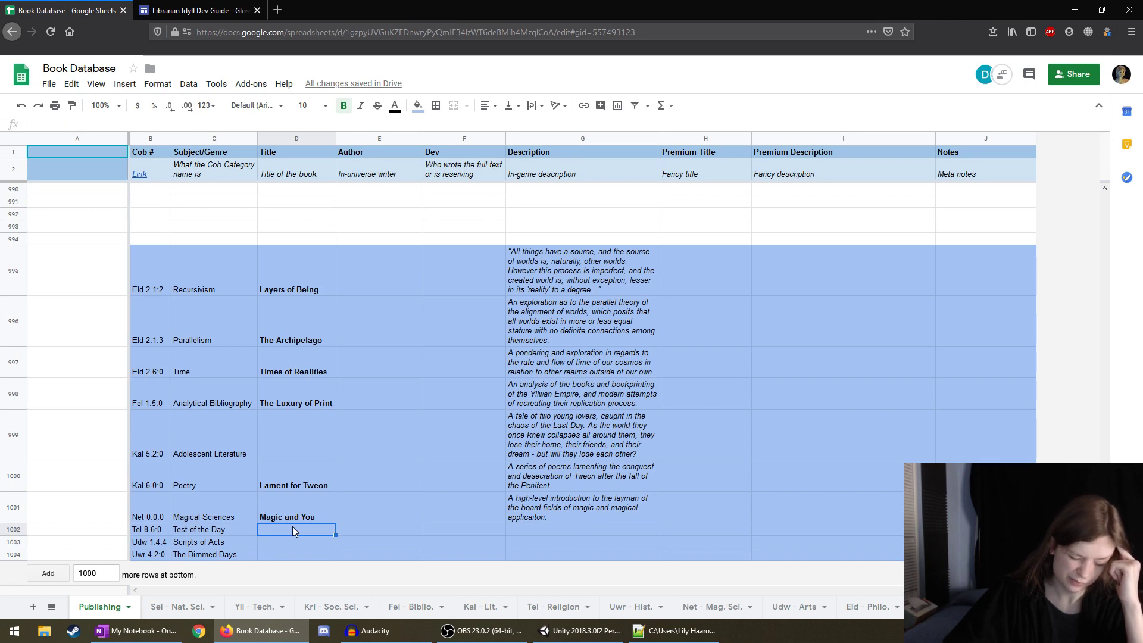
{"action": "type", "text": "Str"}
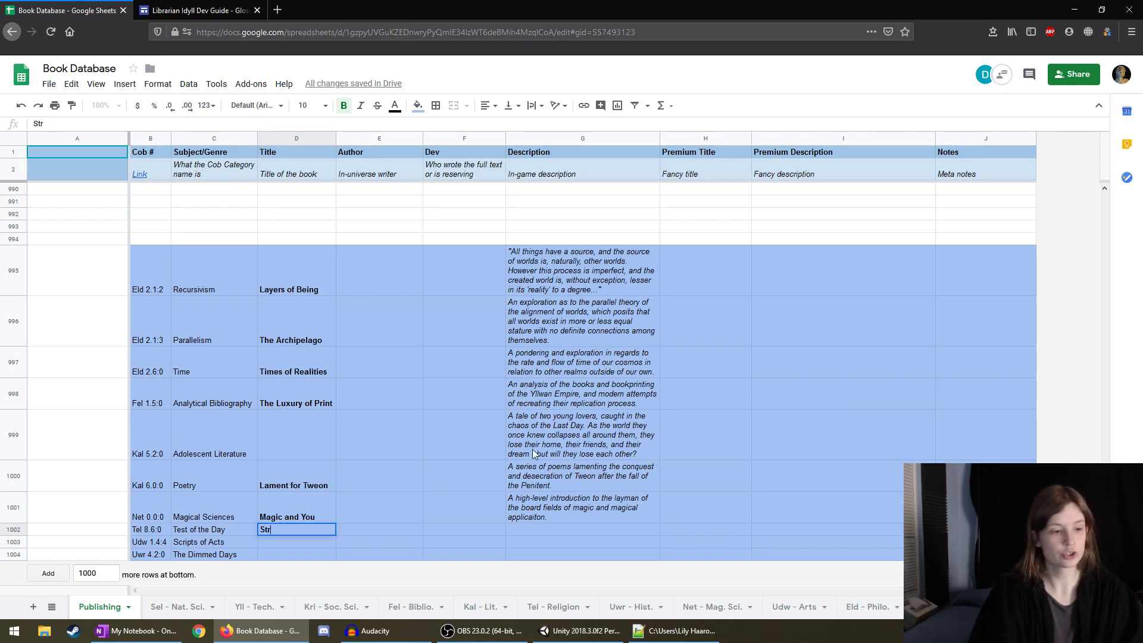
{"action": "type", "text": "ange Beginnings"}
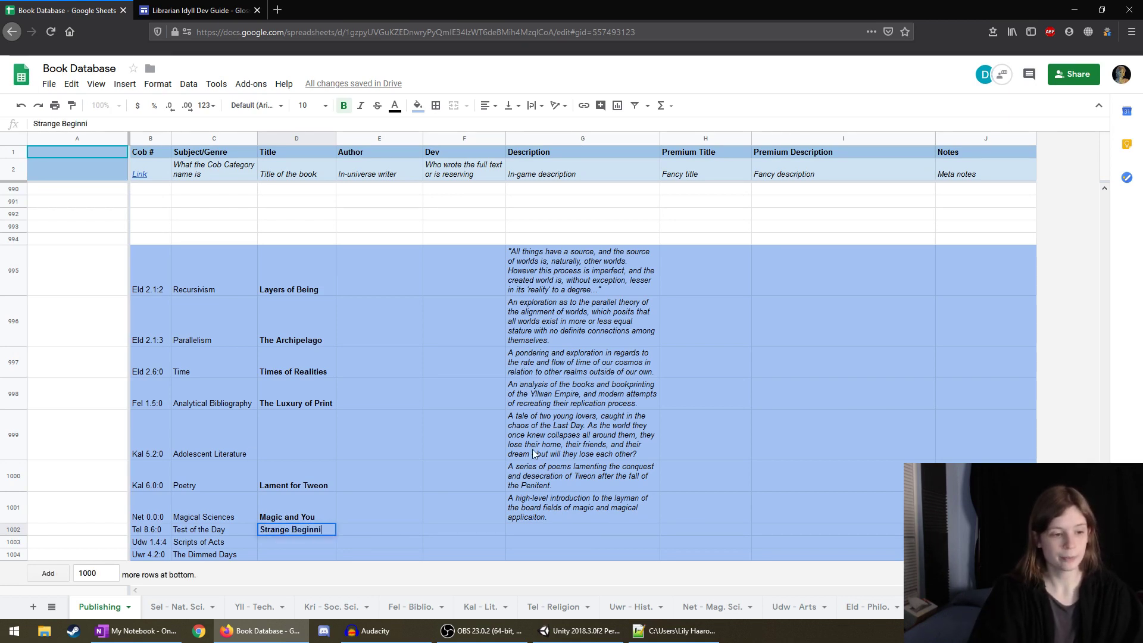
Begin the Test of the Day book's in-game description with "A look into the odd beliefs".
{"action": "key", "text": "Tab"}
{"action": "key", "text": "Tab"}
{"action": "key", "text": "Tab"}
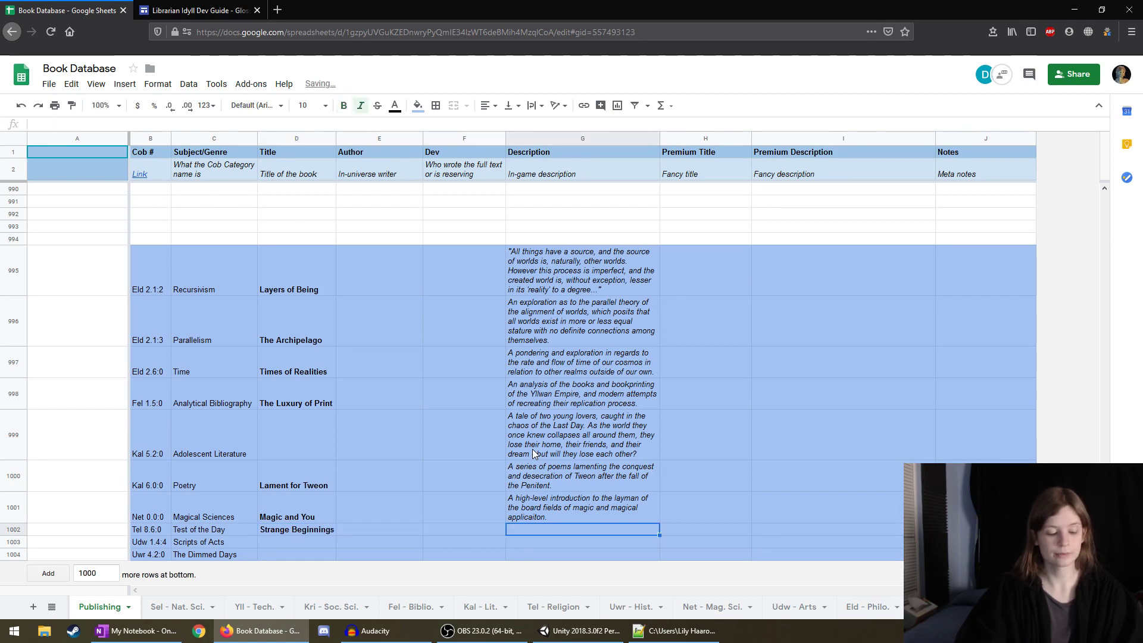
{"action": "type", "text": "A look into the"}
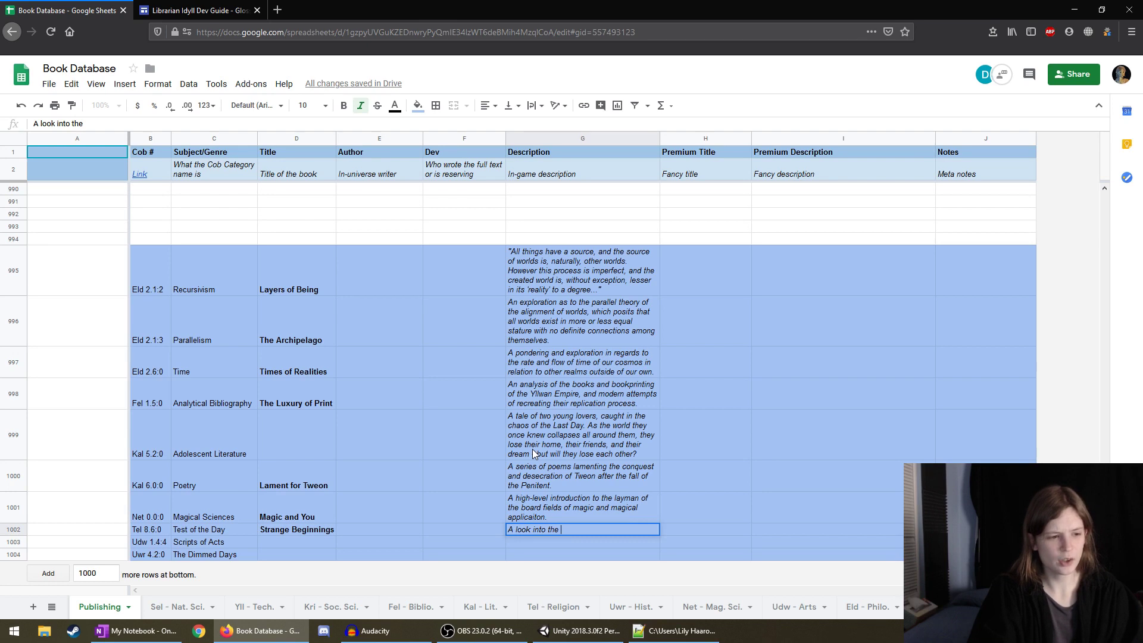
{"action": "type", "text": "odd "}
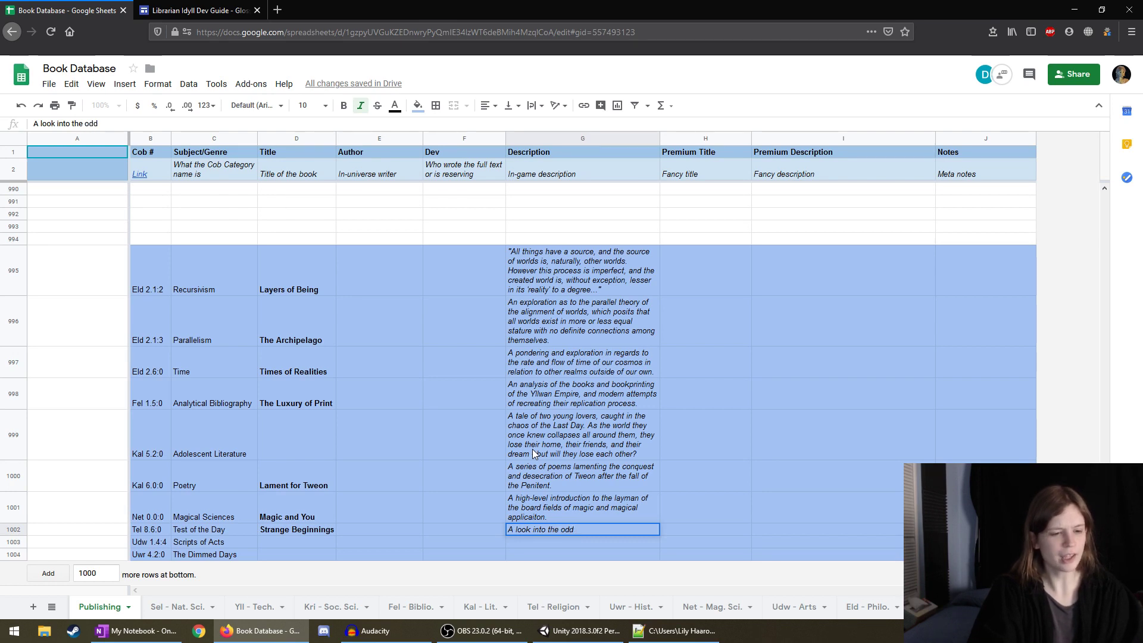
{"action": "type", "text": "belei"}
{"action": "type", "text": "fs"}
{"action": "key", "text": "BackSpace"}
{"action": "key", "text": "BackSpace"}
{"action": "key", "text": "BackSpace"}
{"action": "key", "text": "BackSpace"}
{"action": "type", "text": "iefs"}
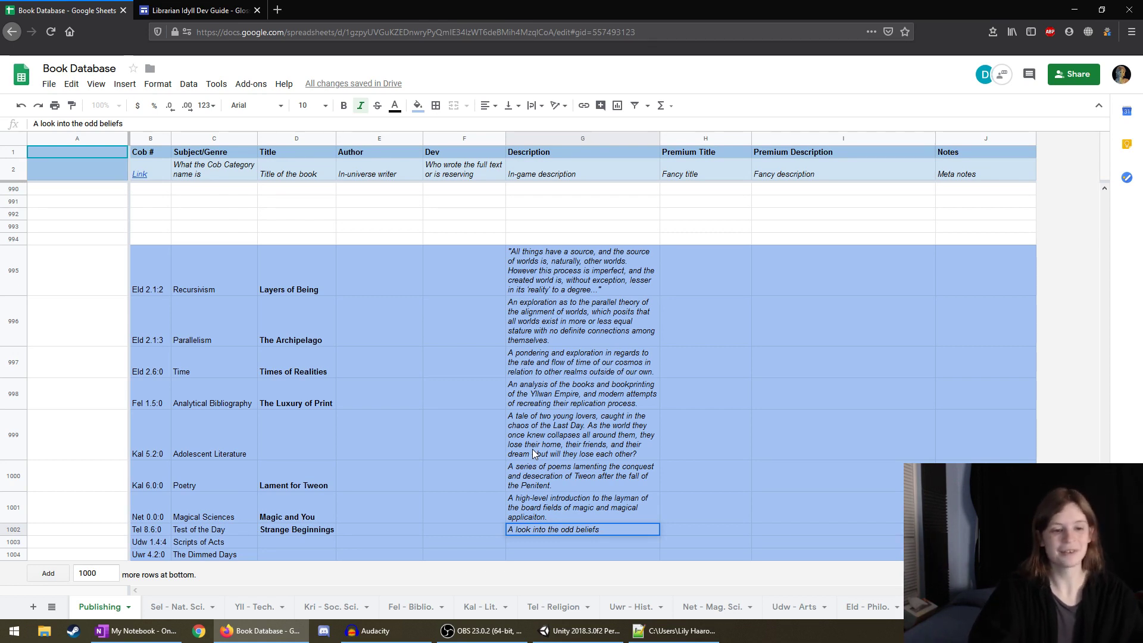
Continue the Test of the Day description with "of the group" and the group name Test of the Day after an opening quotation mark.
{"action": "type", "text": "of "}
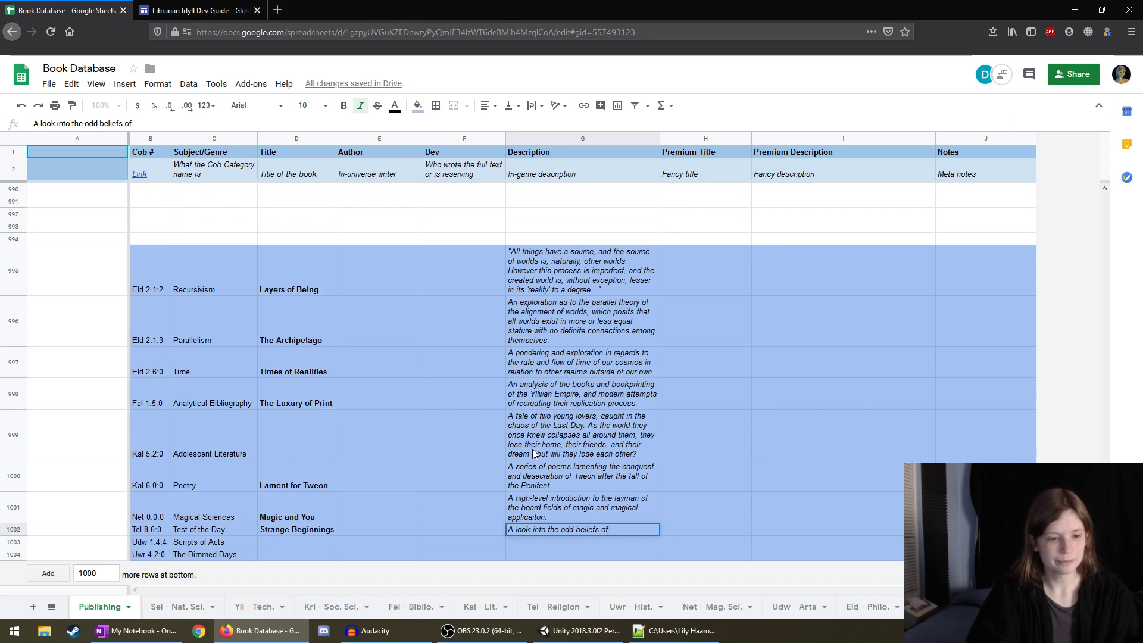
{"action": "type", "text": "the group"}
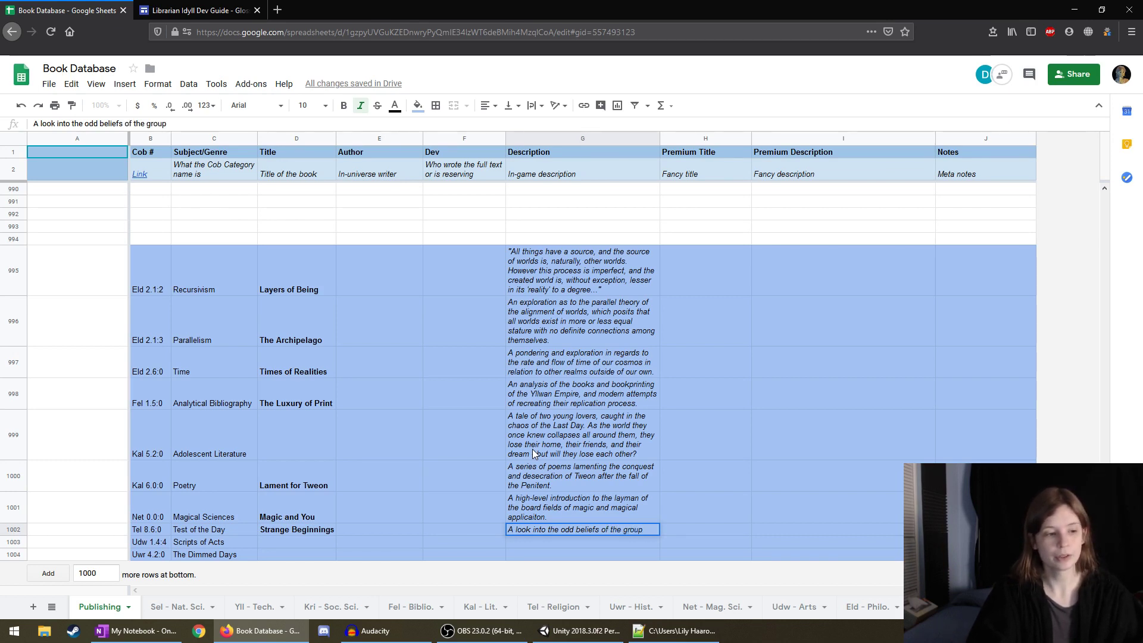
{"action": "type", "text": " \"T"}
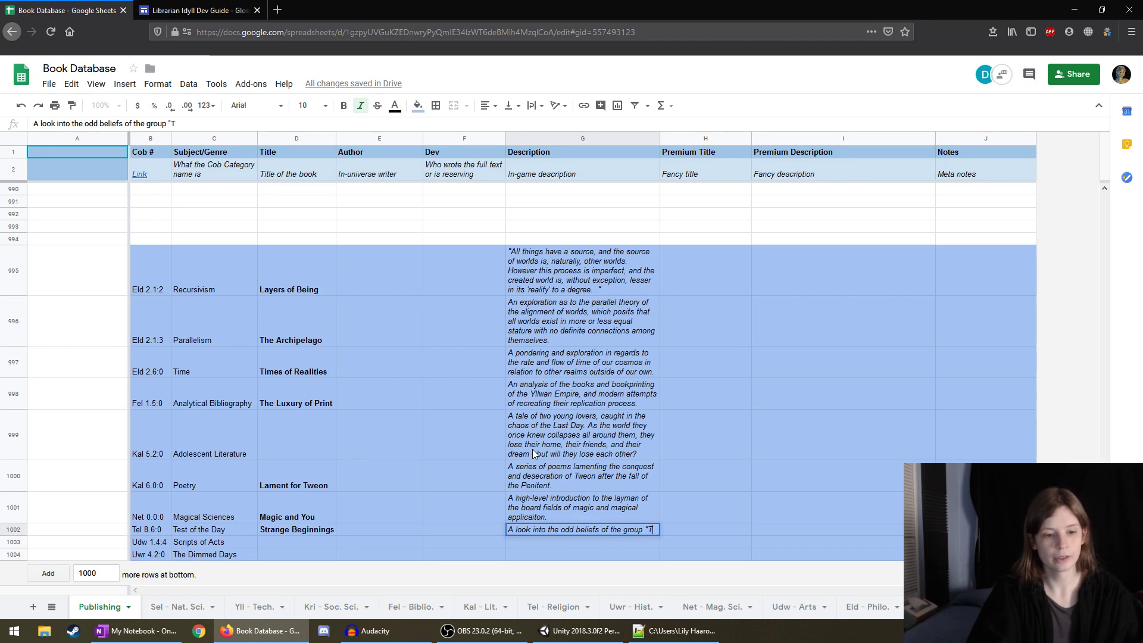
{"action": "type", "text": "he Test of"}
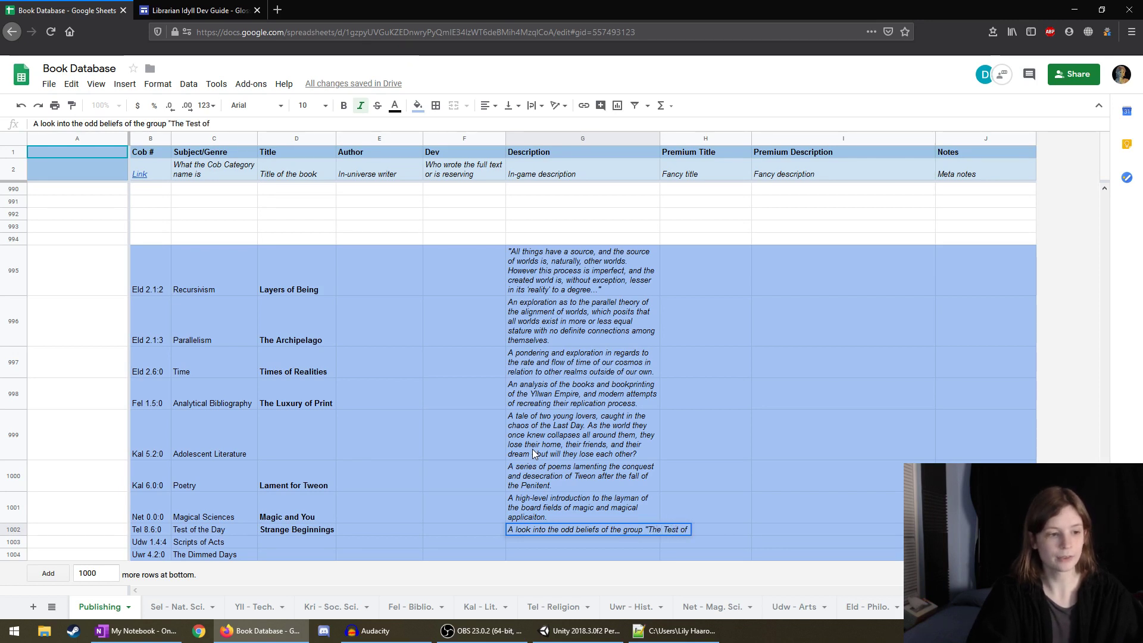
{"action": "key", "text": "BackSpace"}
{"action": "key", "text": "BackSpace"}
{"action": "key", "text": "BackSpace"}
{"action": "key", "text": "BackSpace"}
{"action": "key", "text": "BackSpace"}
{"action": "key", "text": "BackSpace"}
{"action": "key", "text": "BackSpace"}
{"action": "key", "text": "BackSpace"}
{"action": "key", "text": "BackSpace"}
{"action": "key", "text": "BackSpace"}
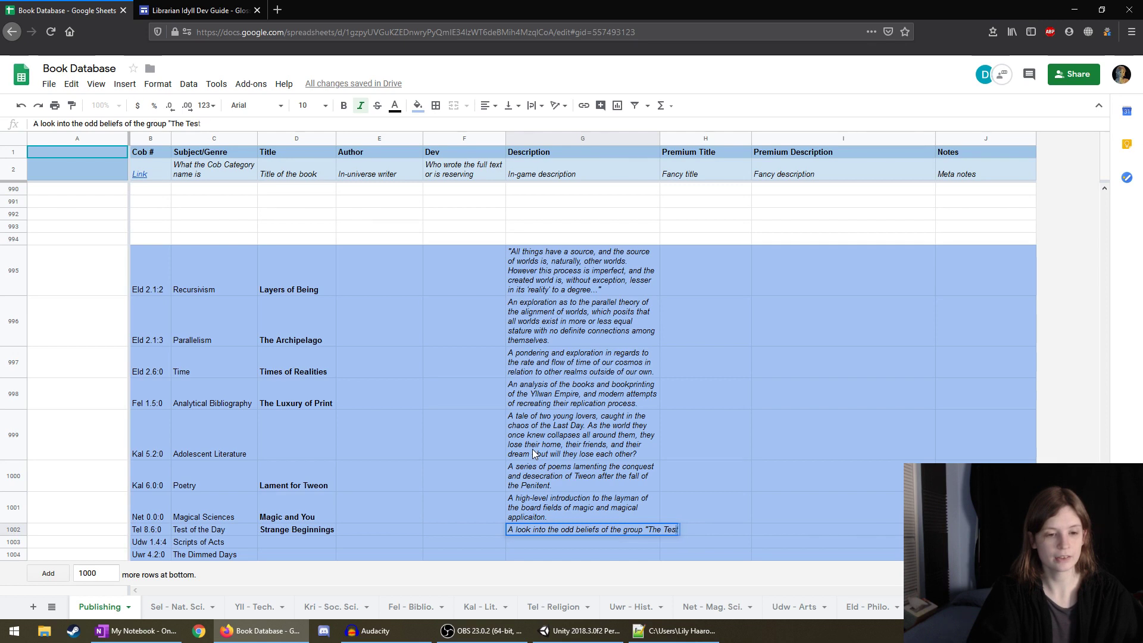
{"action": "type", "text": "est of the Day"}
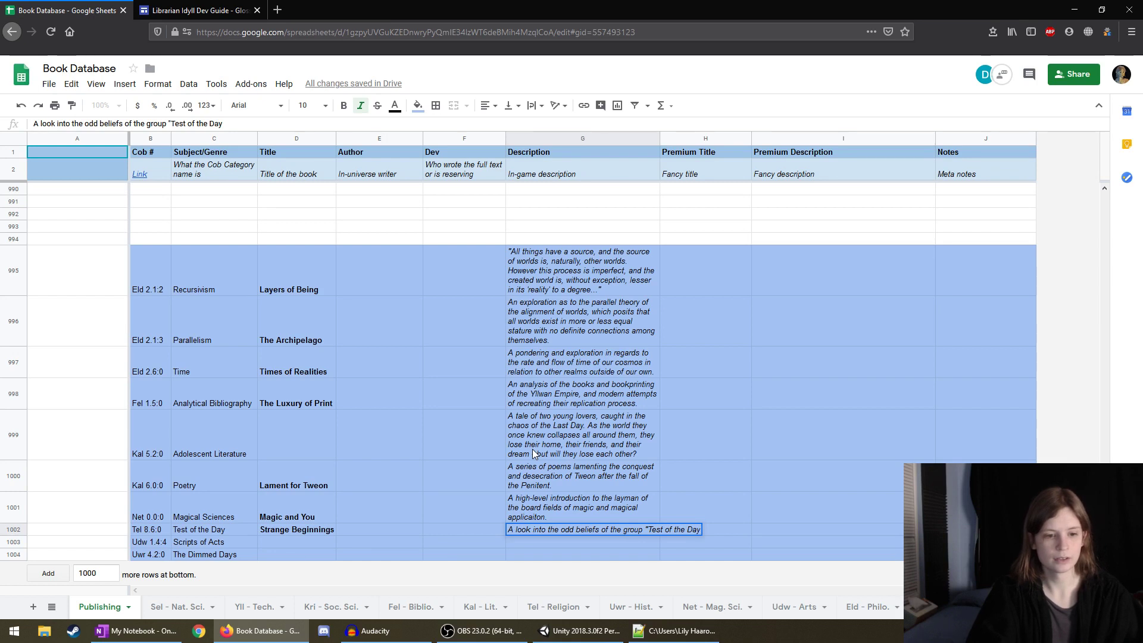
Close the quotation marks around the group name without a comma and add "who" to the description.
{"action": "type", "text": "\" wh"}
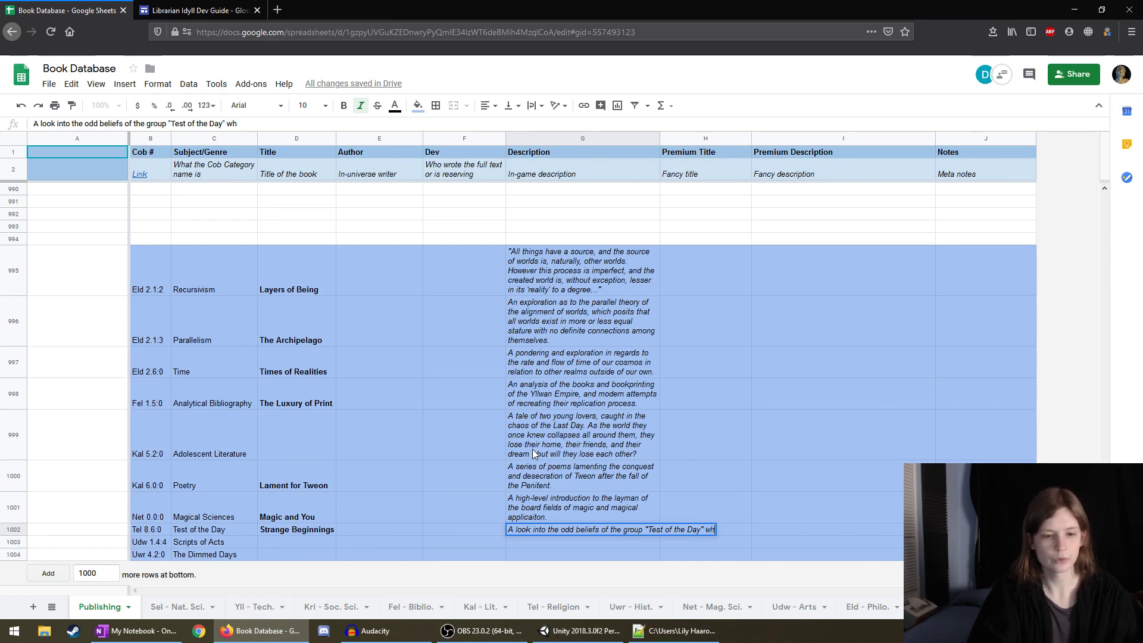
{"action": "key", "text": "BackSpace"}
{"action": "key", "text": "BackSpace"}
{"action": "key", "text": "BackSpace"}
{"action": "key", "text": "BackSpace"}
{"action": "type", "text": ",\""}
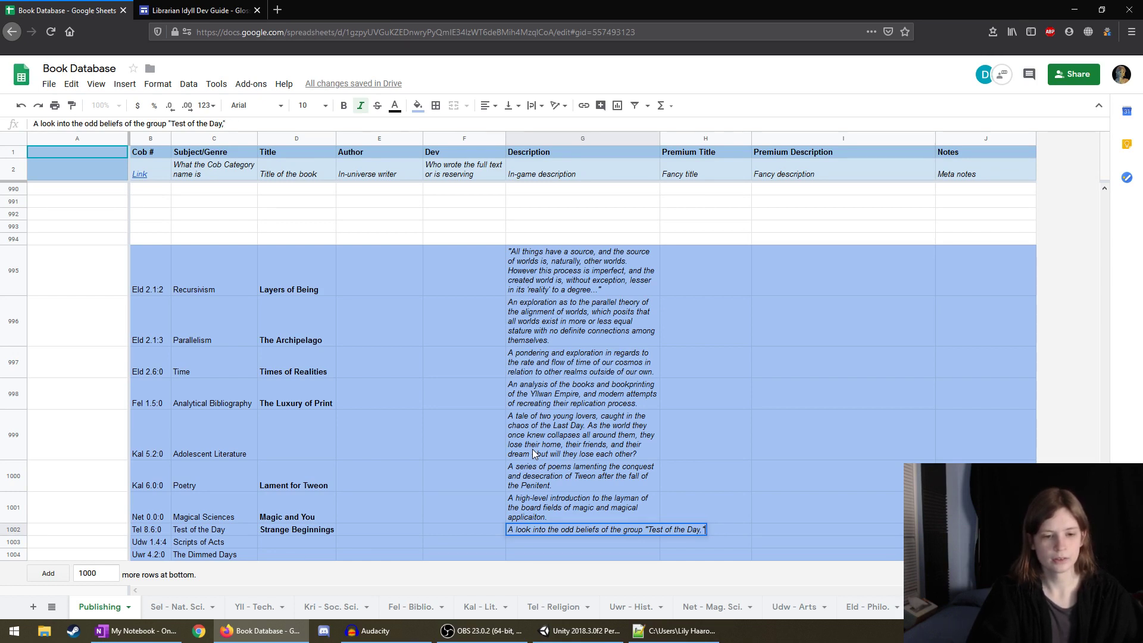
{"action": "key", "text": "BackSpace"}
{"action": "key", "text": "BackSpace"}
{"action": "type", "text": "\""}
{"action": "type", "text": " who"}
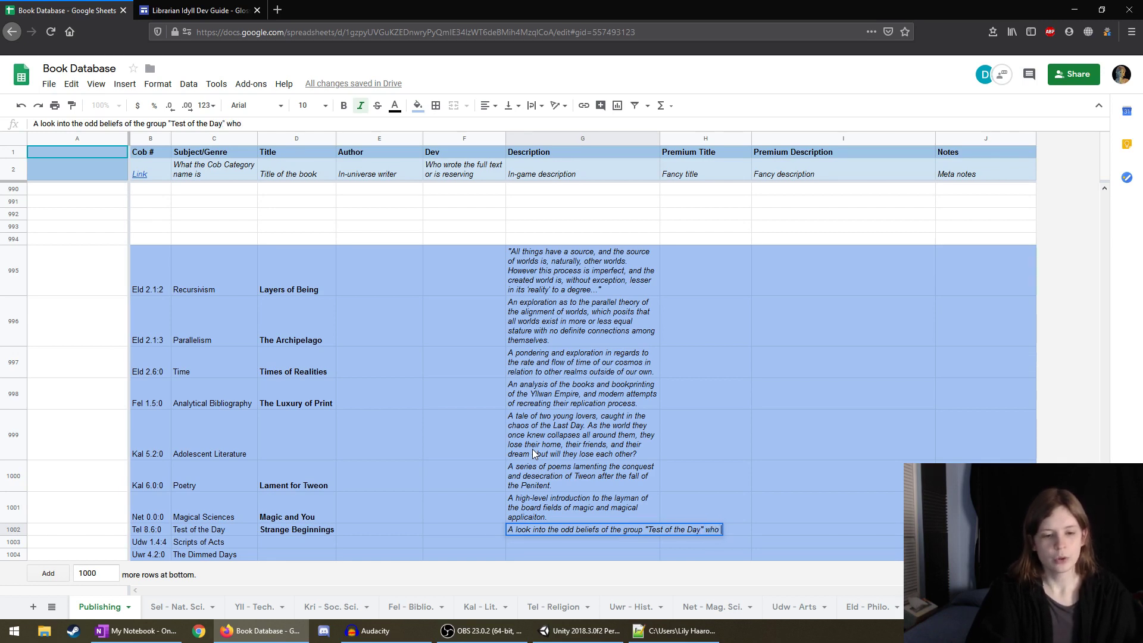
Continue the Test of the Day description with "believe that the Last Day was actually the true beginning of reality and nothing".
{"action": "type", "text": " believe that the "}
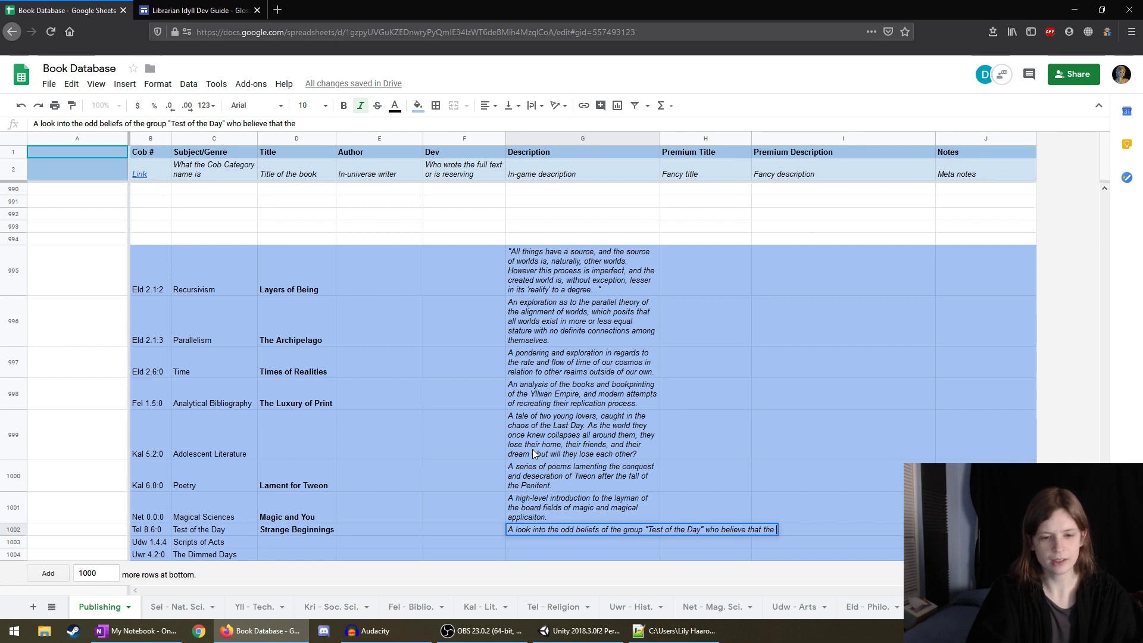
{"action": "type", "text": "Last Day was not"}
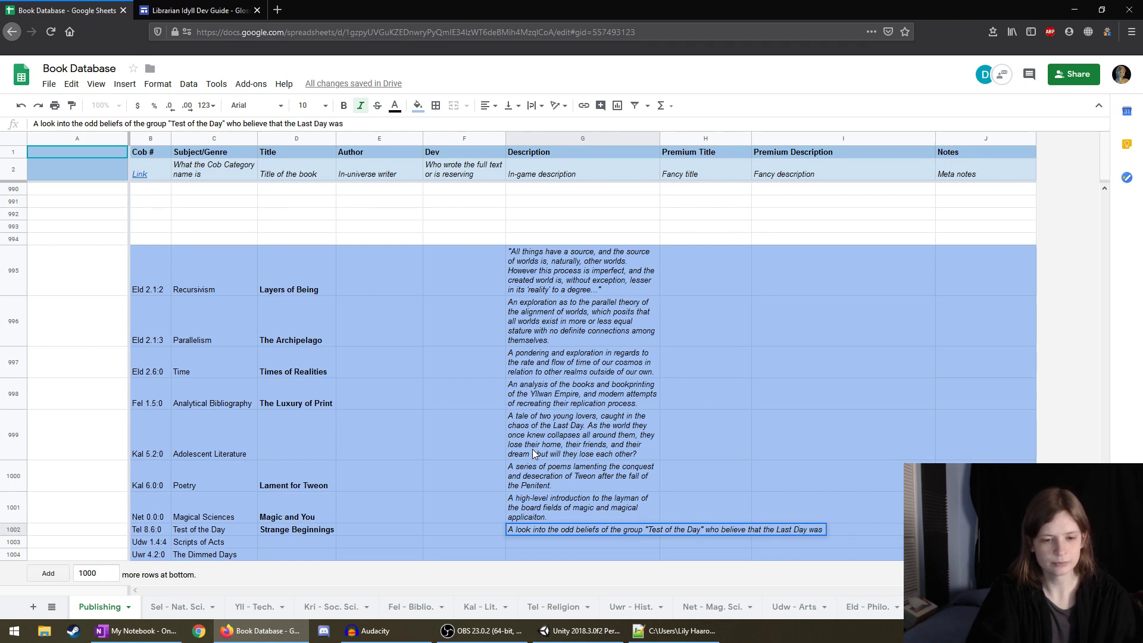
{"action": "key", "text": "BackSpace"}
{"action": "key", "text": "BackSpace"}
{"action": "key", "text": "BackSpace"}
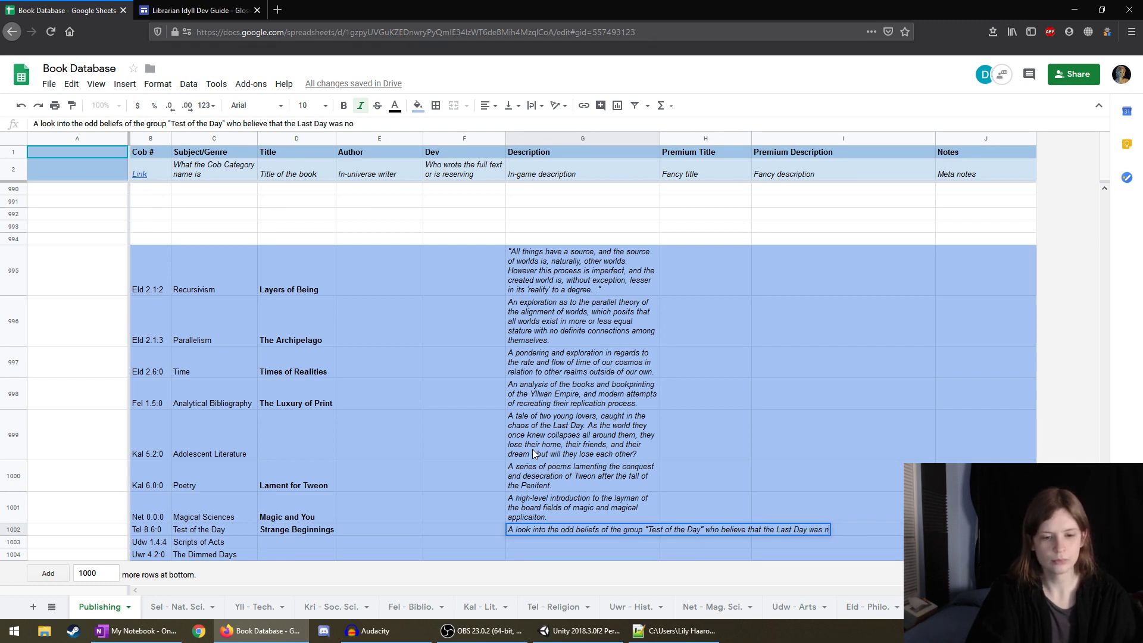
{"action": "type", "text": "t"}
{"action": "key", "text": "BackSpace"}
{"action": "type", "text": "ac"}
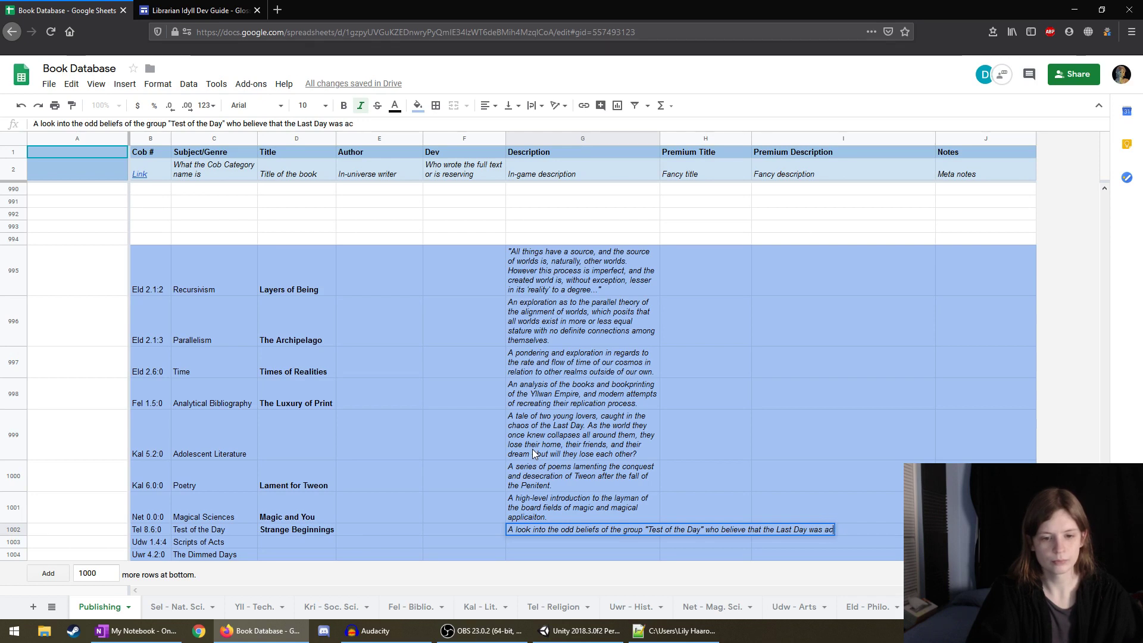
{"action": "type", "text": "tually the be"}
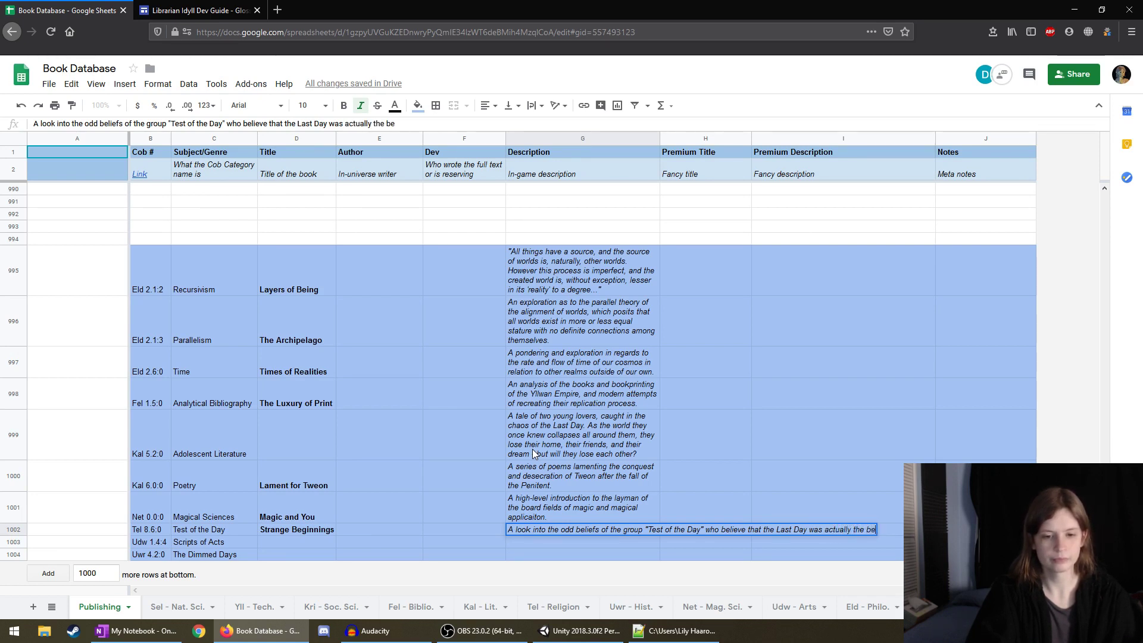
{"action": "key", "text": "BackSpace"}
{"action": "key", "text": "BackSpace"}
{"action": "type", "text": "true beginnin"}
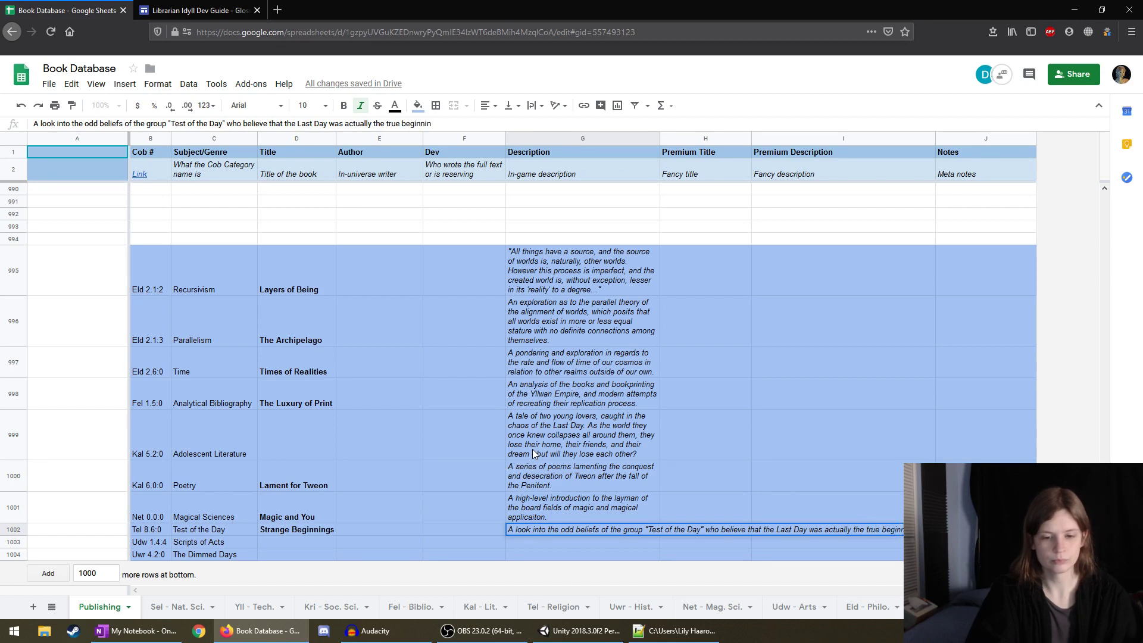
{"action": "type", "text": "g of reality and nothing"}
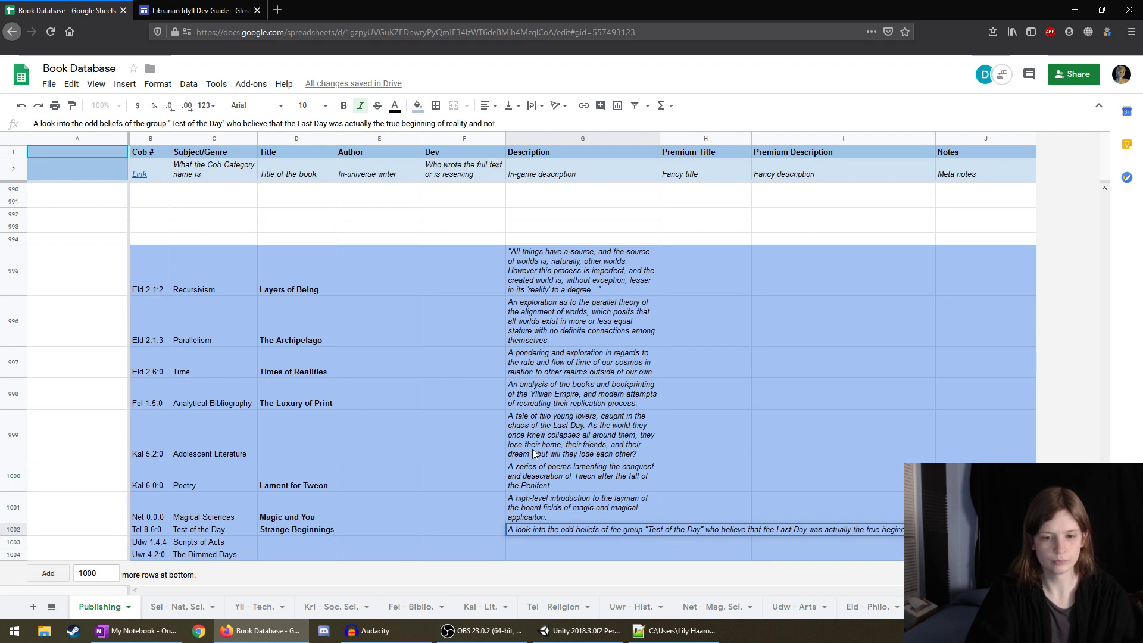
Finish the Test of the Day description with "truly existed before." after the word "nothing" and commit it.
{"action": "key", "text": "BackSpace"}
{"action": "key", "text": "BackSpace"}
{"action": "key", "text": "BackSpace"}
{"action": "key", "text": "BackSpace"}
{"action": "key", "text": "BackSpace"}
{"action": "key", "text": "BackSpace"}
{"action": "key", "text": "BackSpace"}
{"action": "key", "text": "BackSpace"}
{"action": "key", "text": "BackSpace"}
{"action": "type", "text": "truly existed before."}
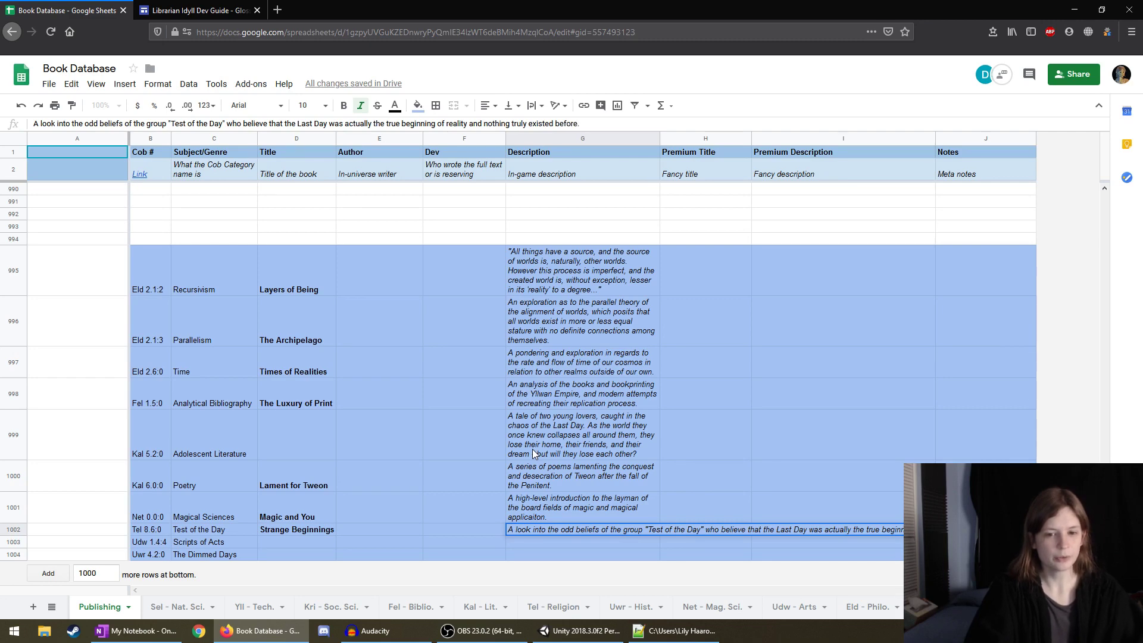
{"action": "key", "text": "Return"}
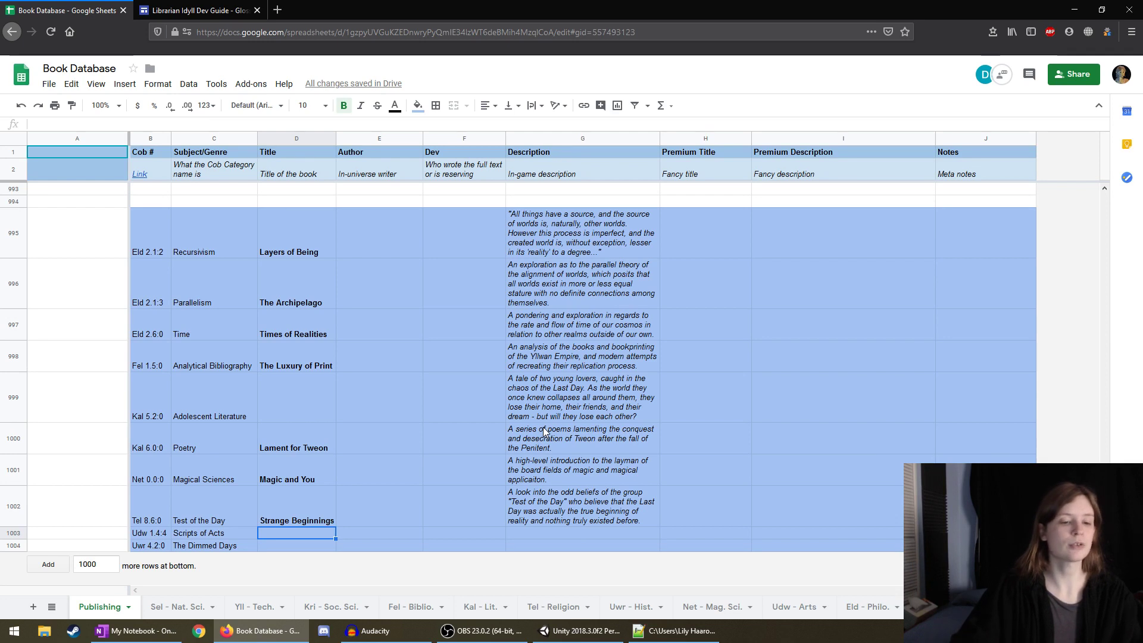
Remove the word "truly" from the Test of the Day book's description.
{"action": "left_click", "coordinate": [573, 519]}
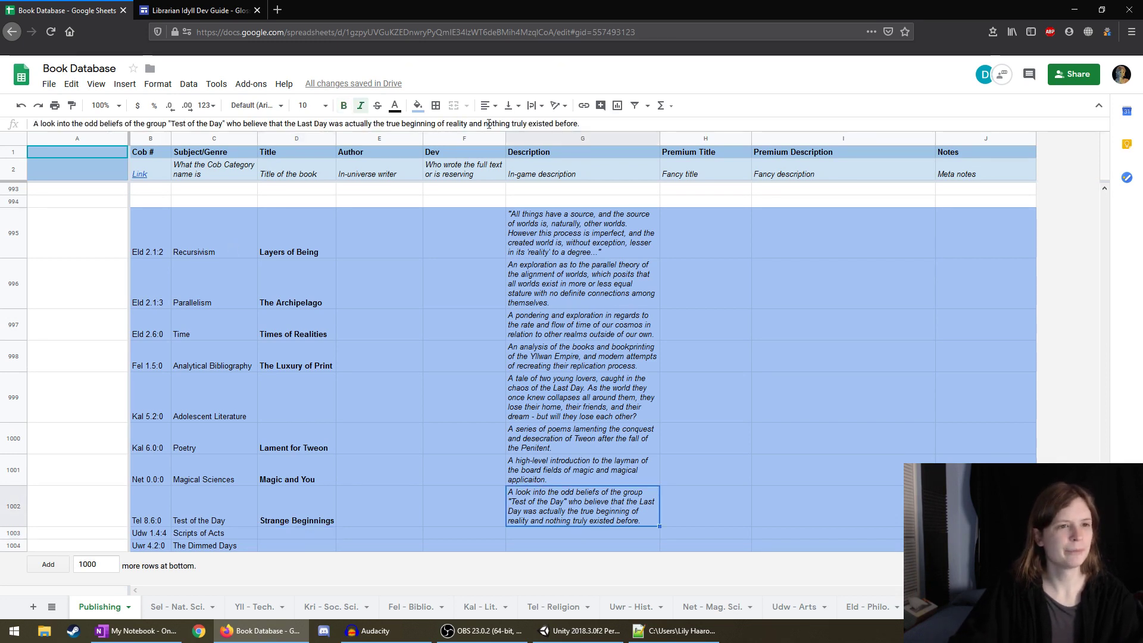
{"action": "double_click", "coordinate": [519, 123]}
{"action": "key", "text": "BackSpace"}
{"action": "key", "text": "Return"}
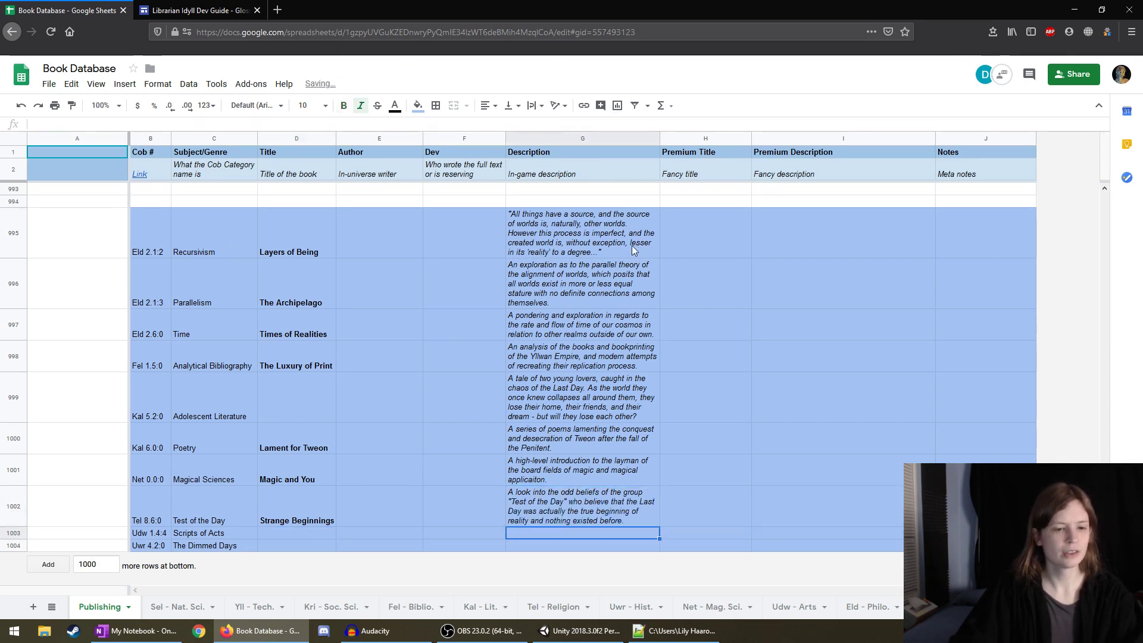
{"action": "left_click", "coordinate": [562, 286]}
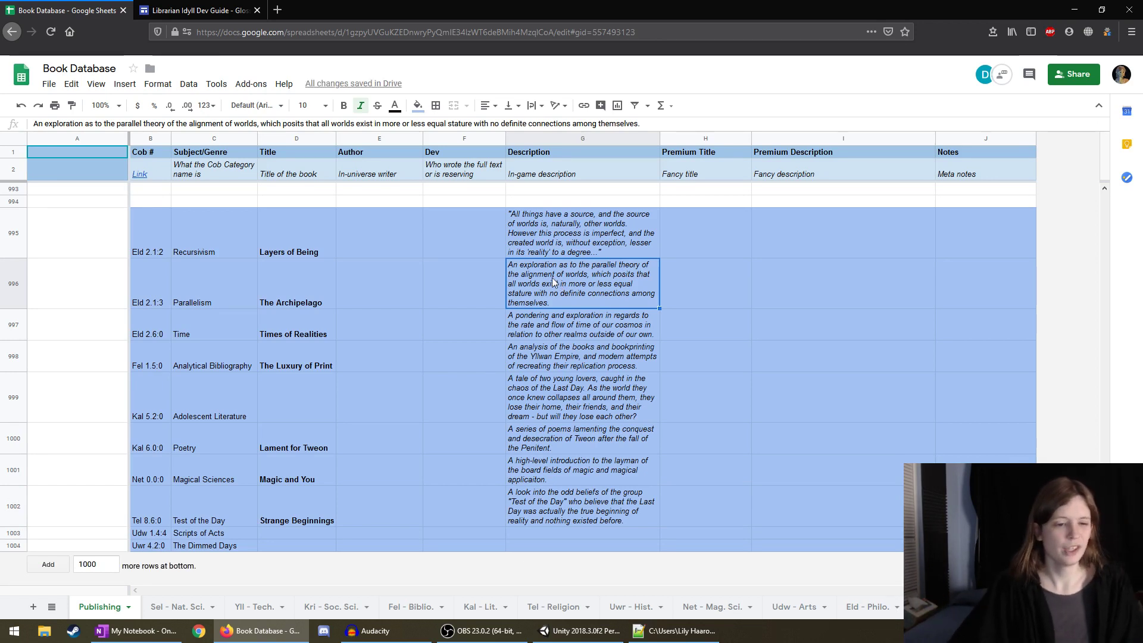
{"action": "left_click", "coordinate": [575, 495]}
{"action": "left_click", "coordinate": [385, 447]}
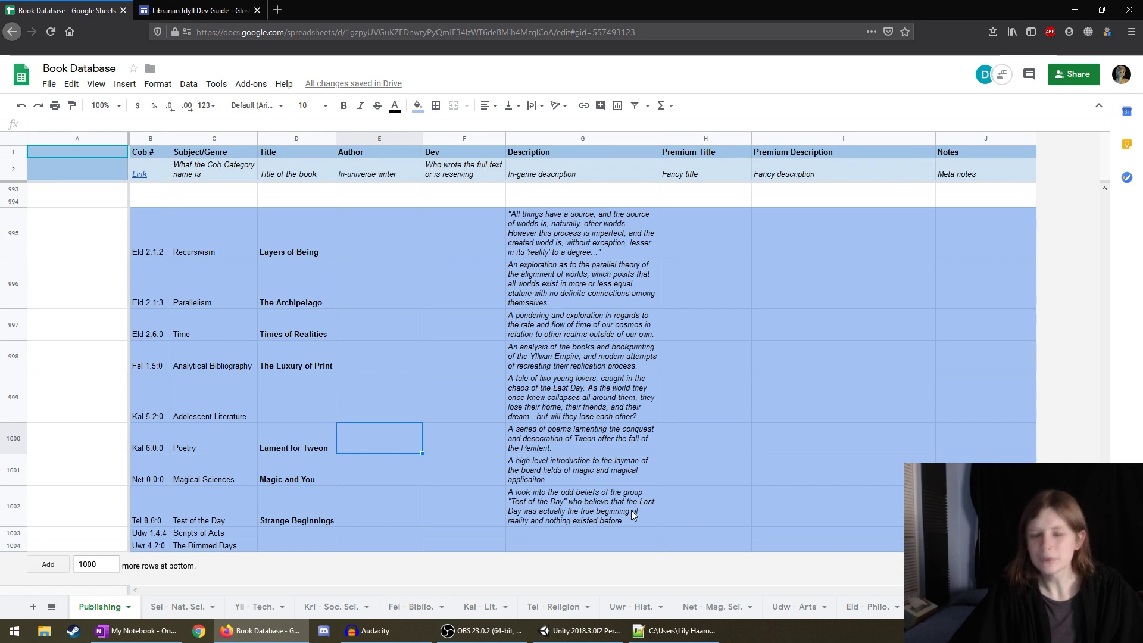
{"action": "left_click", "coordinate": [210, 512]}
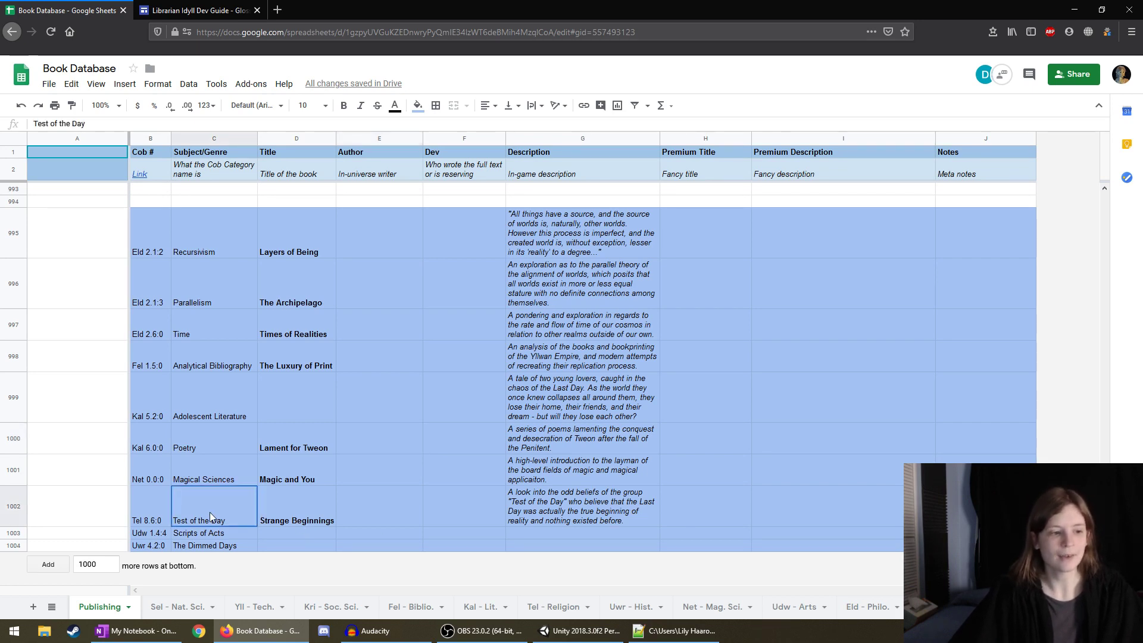
{"action": "left_click", "coordinate": [272, 511]}
{"action": "left_click", "coordinate": [220, 517]}
{"action": "left_click", "coordinate": [566, 513]}
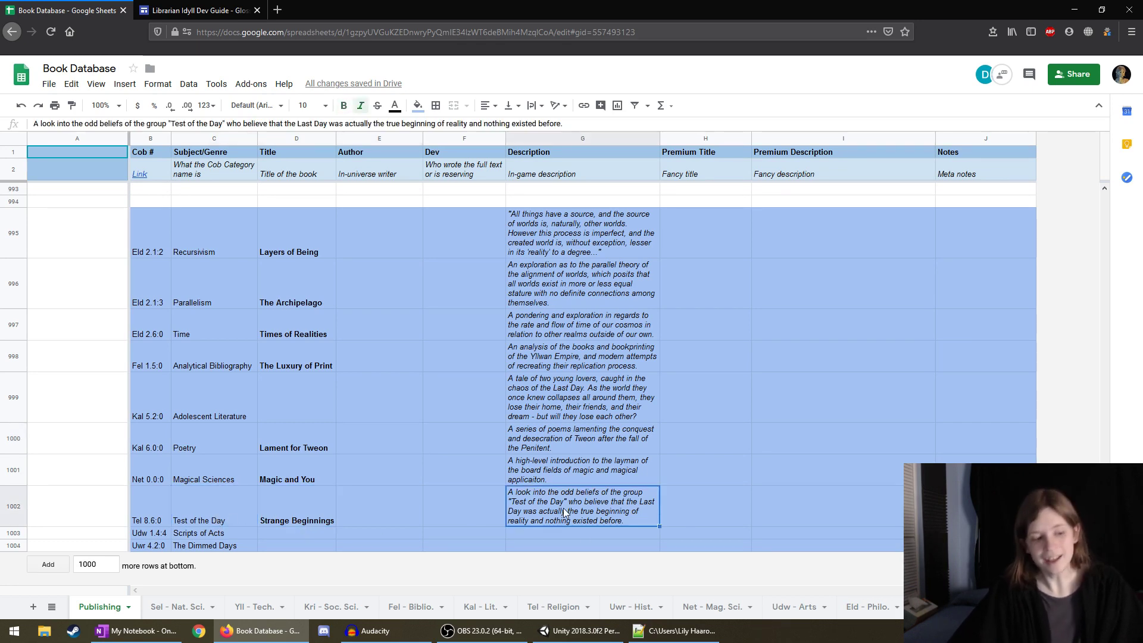
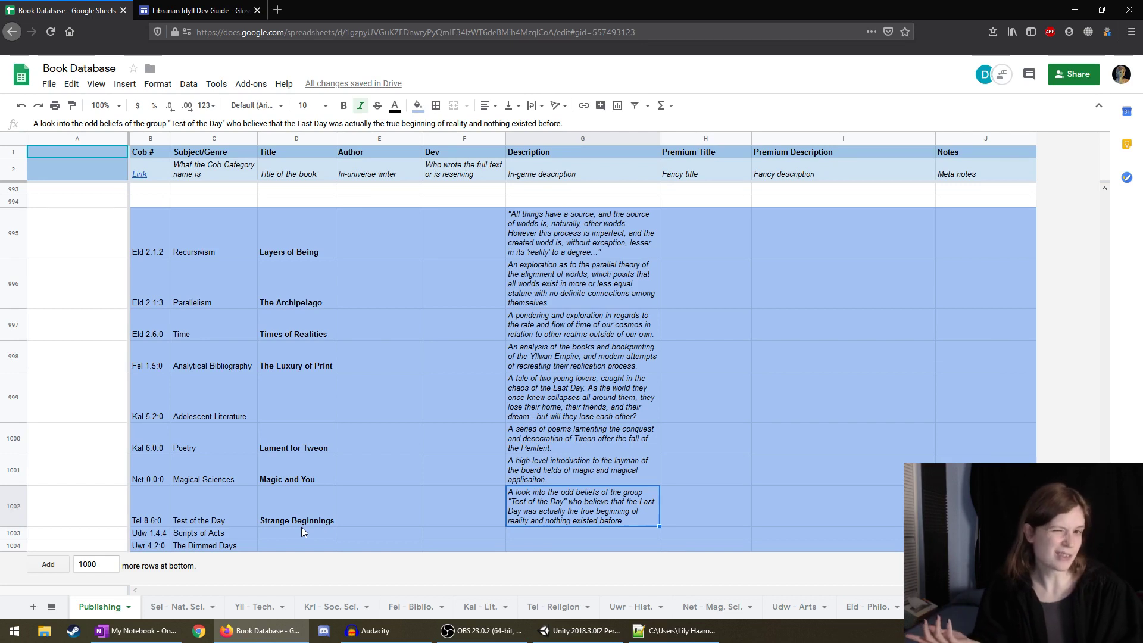
Enter "A Day in Dorin's" as the title of the Scripts of Acts book.
{"action": "left_click", "coordinate": [302, 528]}
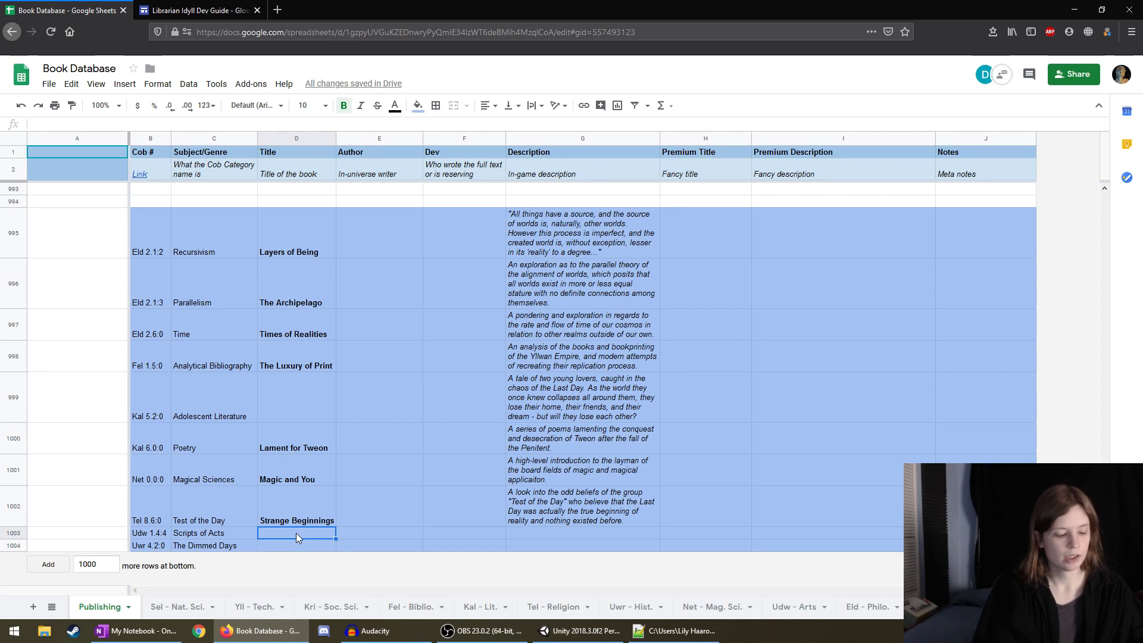
{"action": "type", "text": "A Day in"}
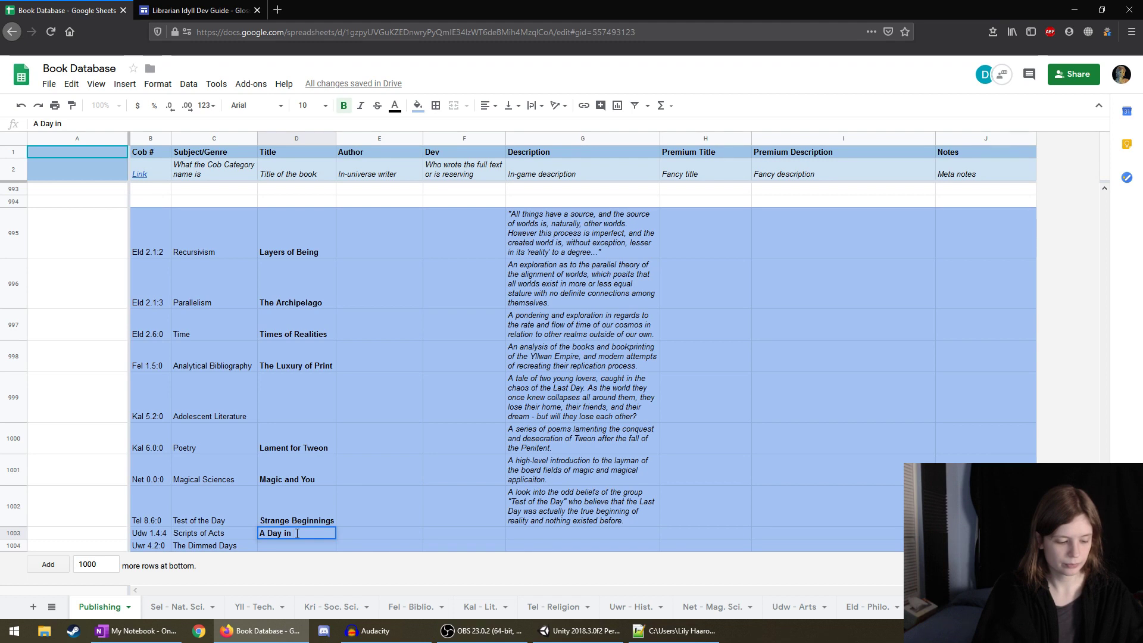
{"action": "type", "text": " Dorin"}
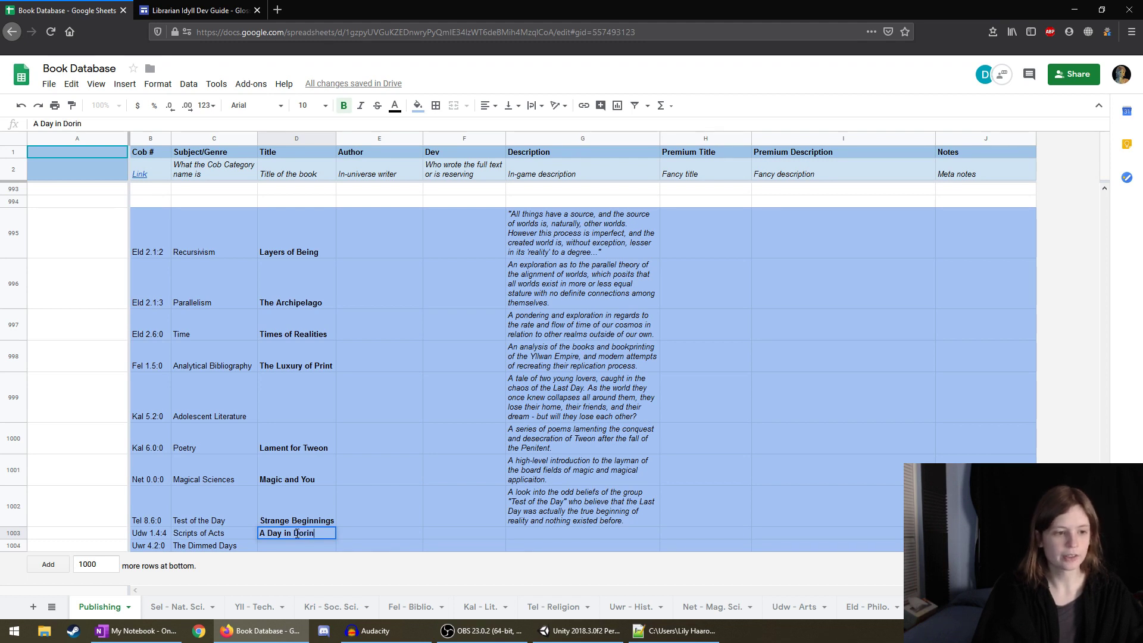
{"action": "type", "text": "'s"}
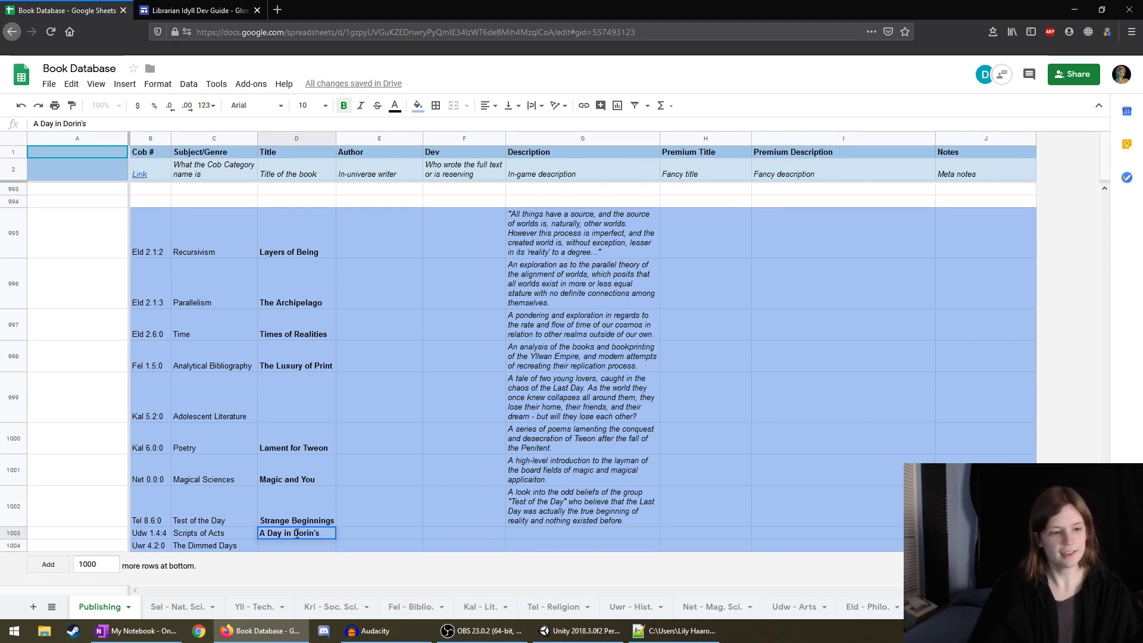
{"action": "key", "text": "Tab"}
{"action": "left_click", "coordinate": [295, 533]}
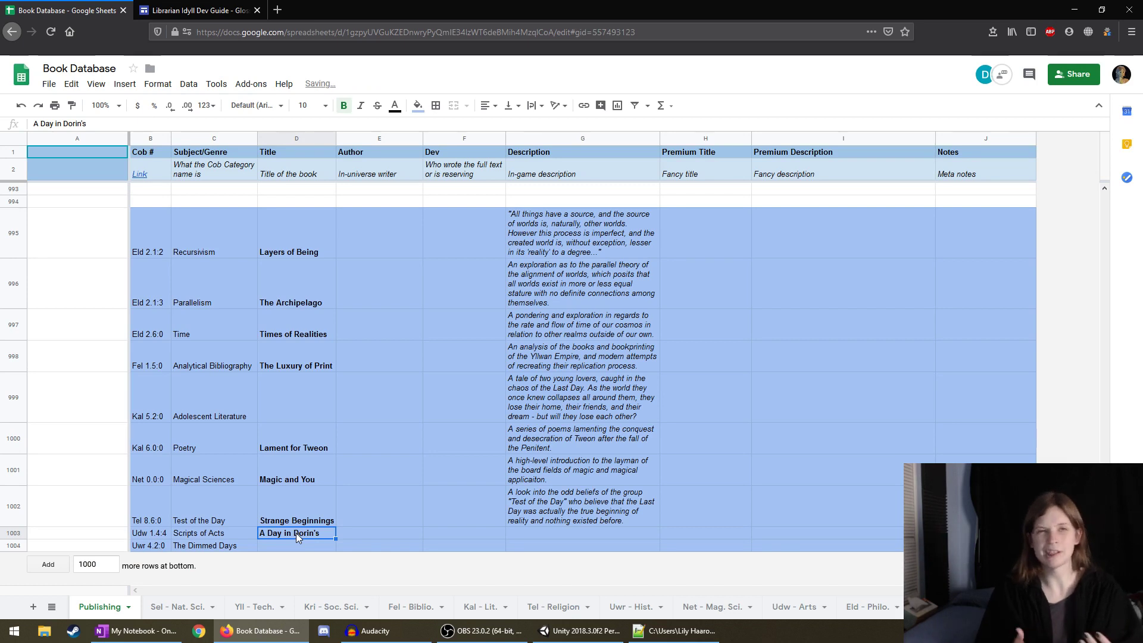
{"action": "key", "text": "Left"}
{"action": "key", "text": "Right"}
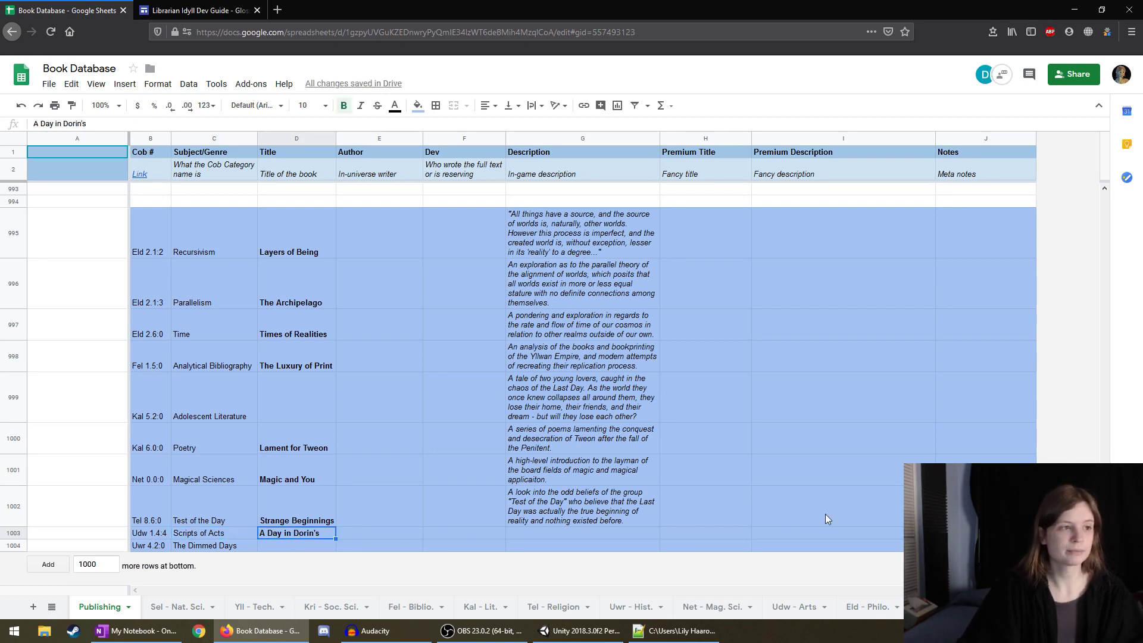
Replace "Dorin's" with "Dennis" in the Scripts of Acts book's title so it reads "A Day in Dennis".
{"action": "left_click_drag", "start_coordinate": [98, 123], "coordinate": [62, 123]}
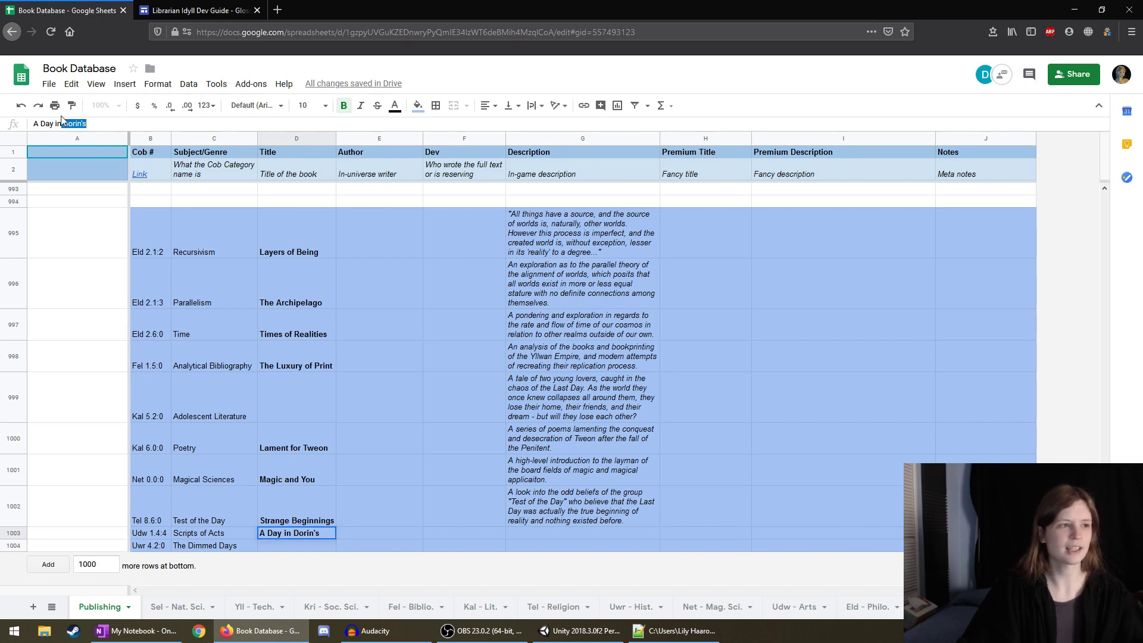
{"action": "key", "text": "BackSpace"}
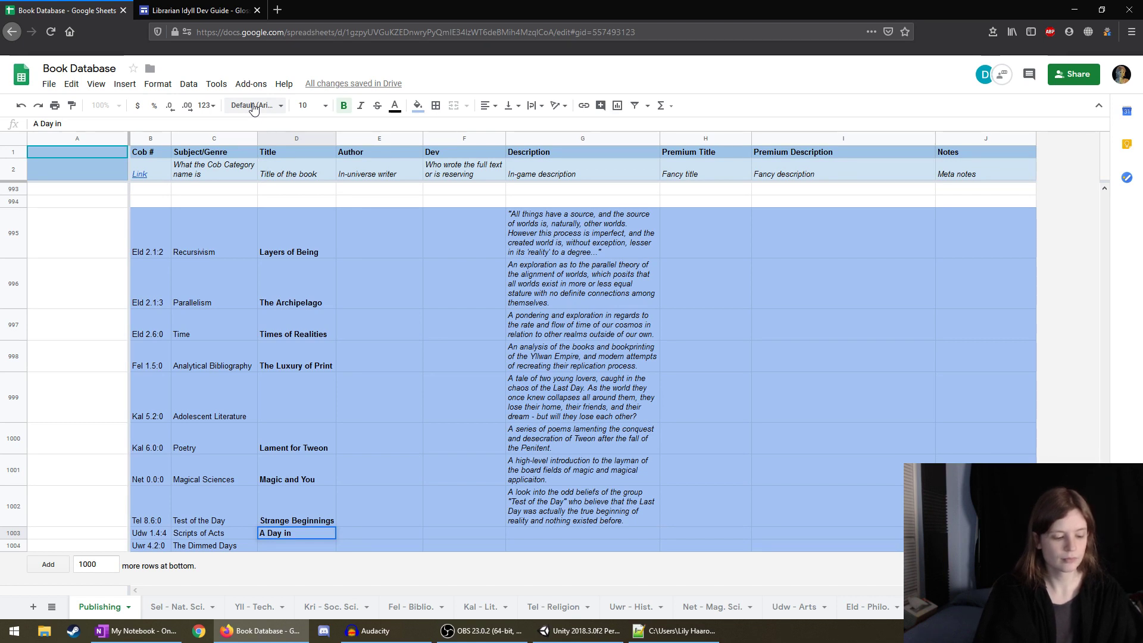
{"action": "type", "text": "Dennis"}
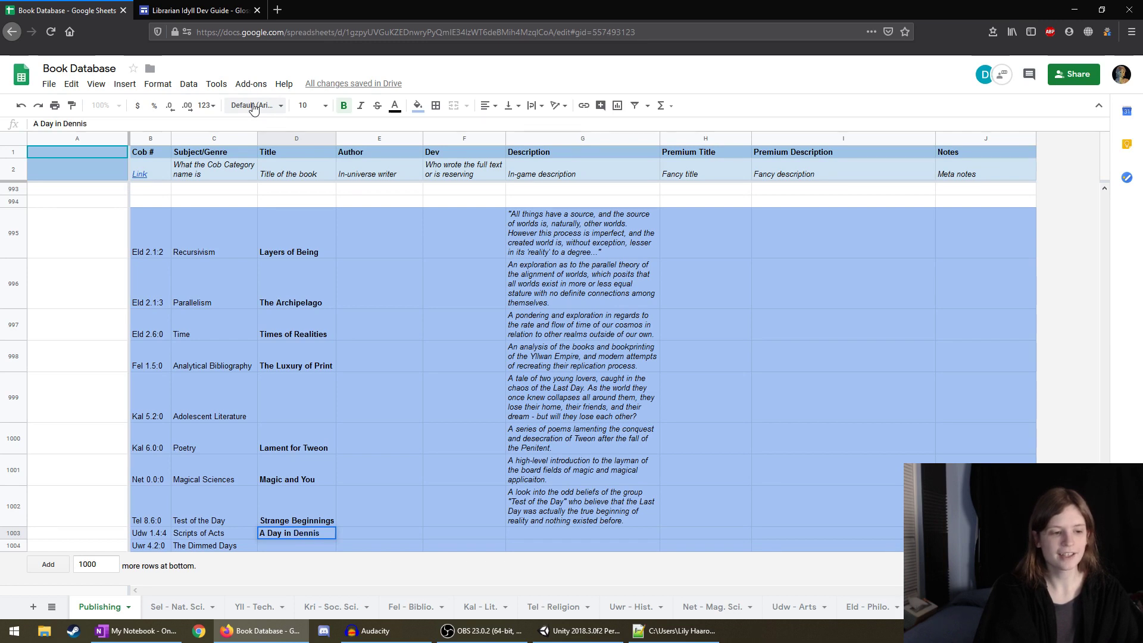
{"action": "key", "text": "Return"}
{"action": "key", "text": "Right"}
{"action": "key", "text": "Up"}
{"action": "key", "text": "Left"}
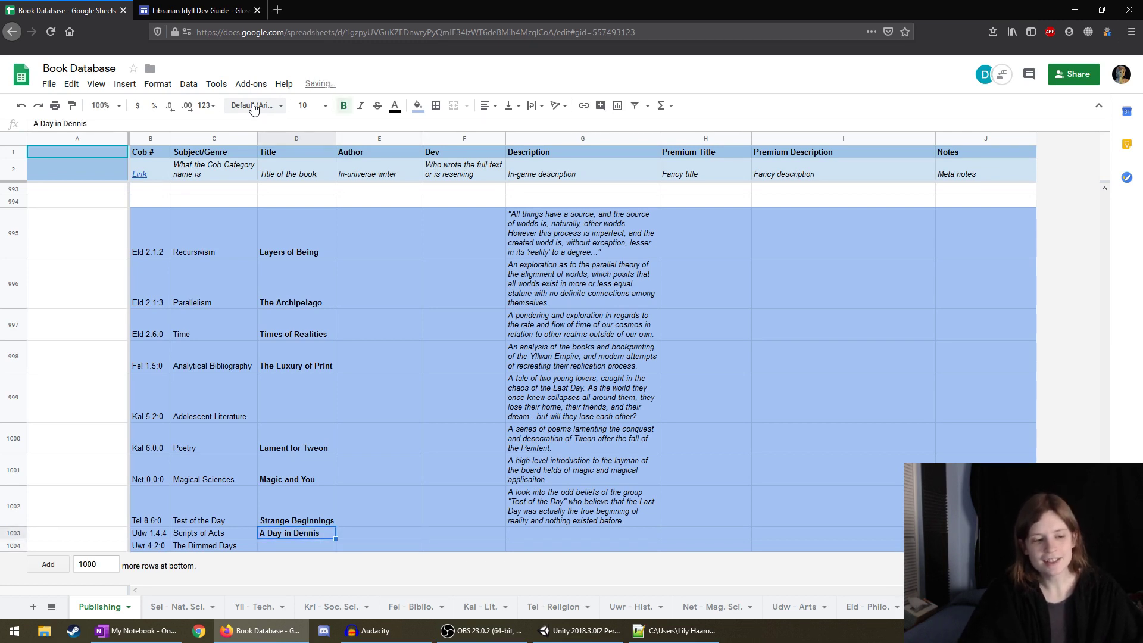
Begin the Scripts of Acts book's in-game description with "A single act play".
{"action": "key", "text": "Right"}
{"action": "key", "text": "Right"}
{"action": "key", "text": "Right"}
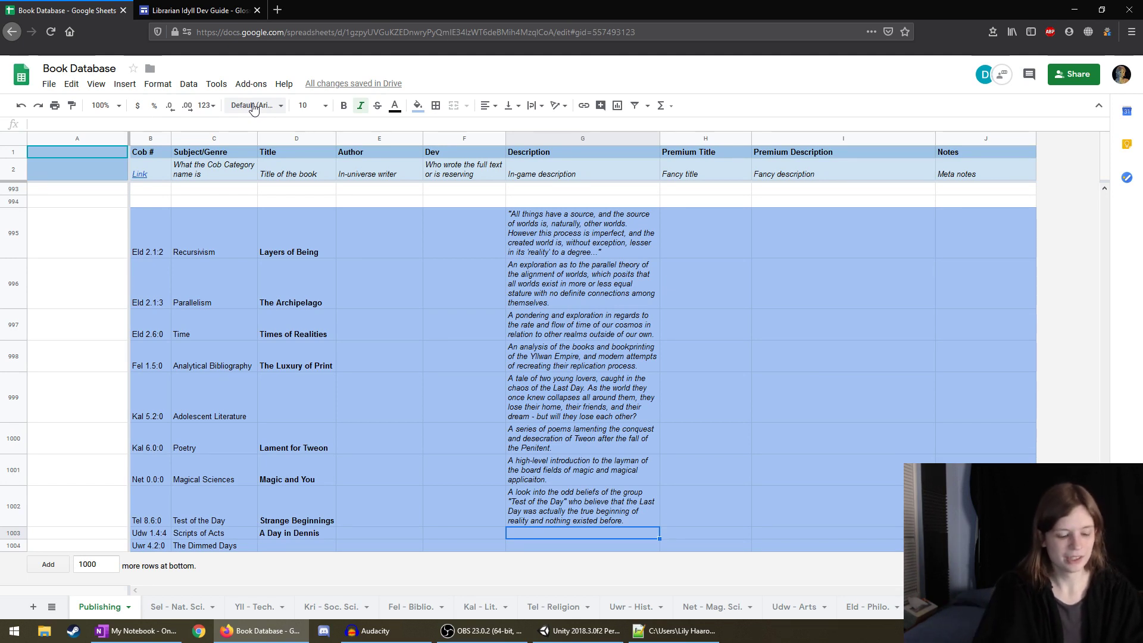
{"action": "type", "text": "A on"}
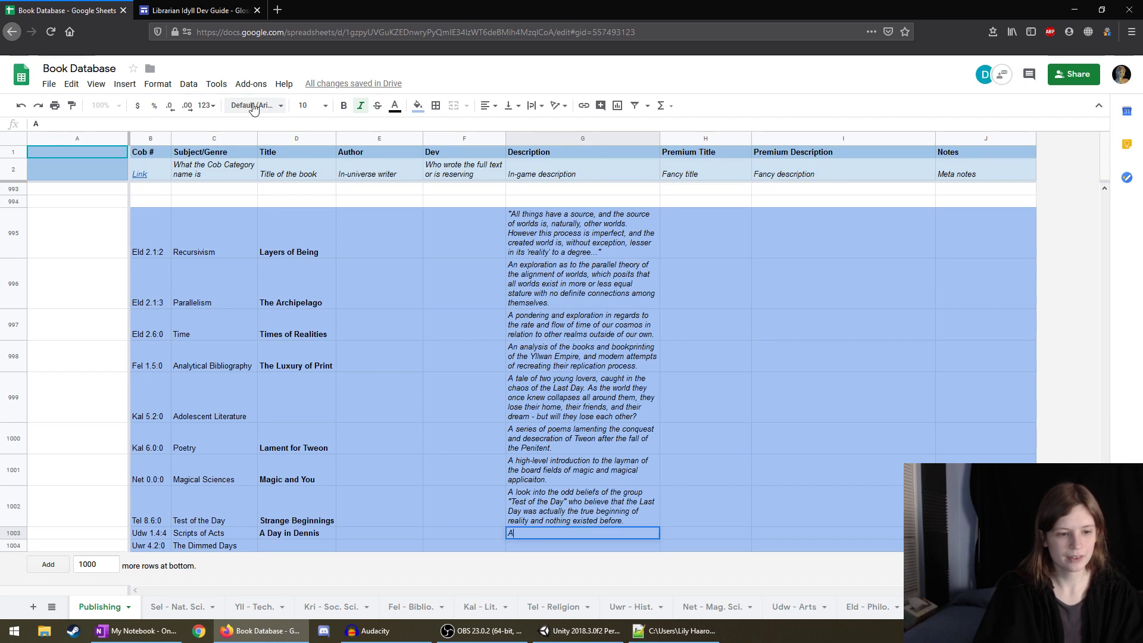
{"action": "key", "text": "BackSpace"}
{"action": "type", "text": "singel"}
{"action": "key", "text": "BackSpace"}
{"action": "key", "text": "BackSpace"}
{"action": "key", "text": "BackSpace"}
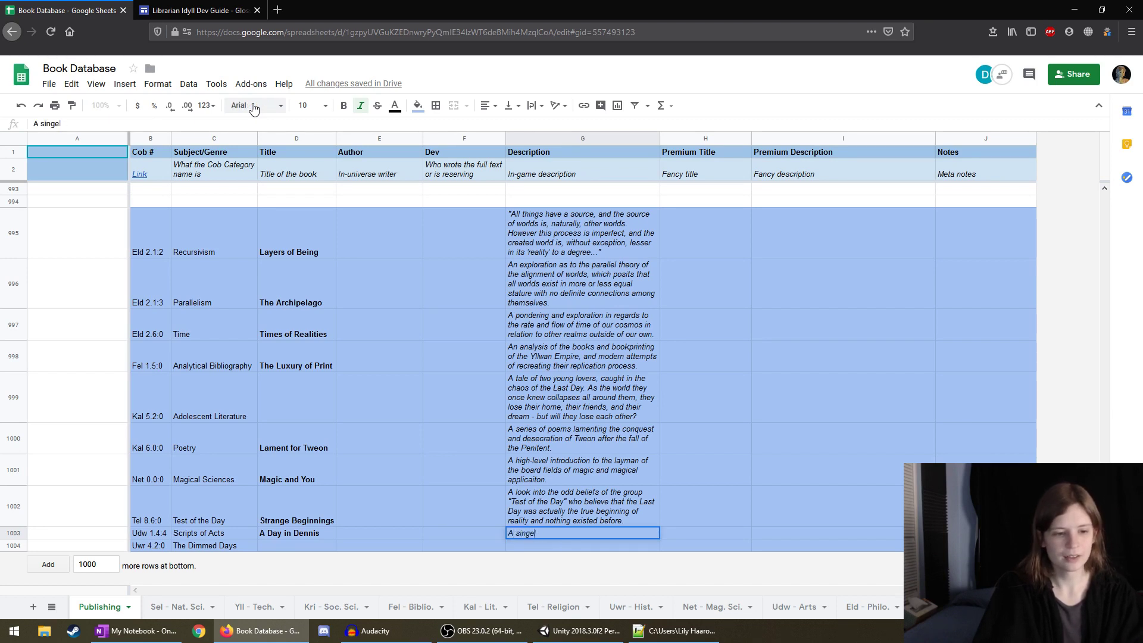
{"action": "type", "text": "act "}
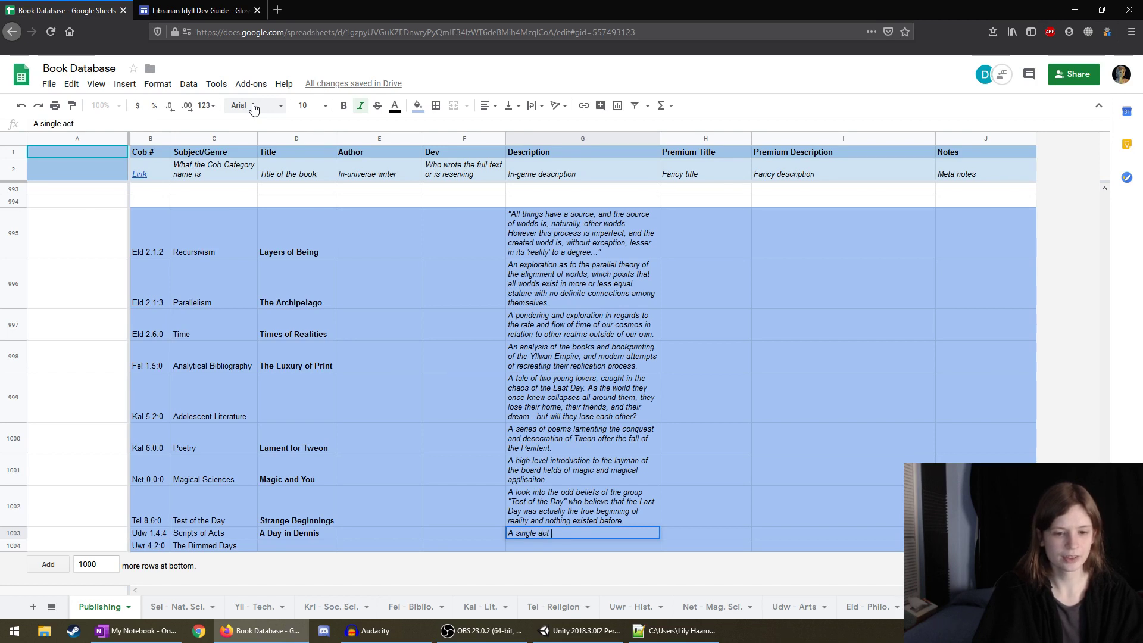
{"action": "type", "text": "play"}
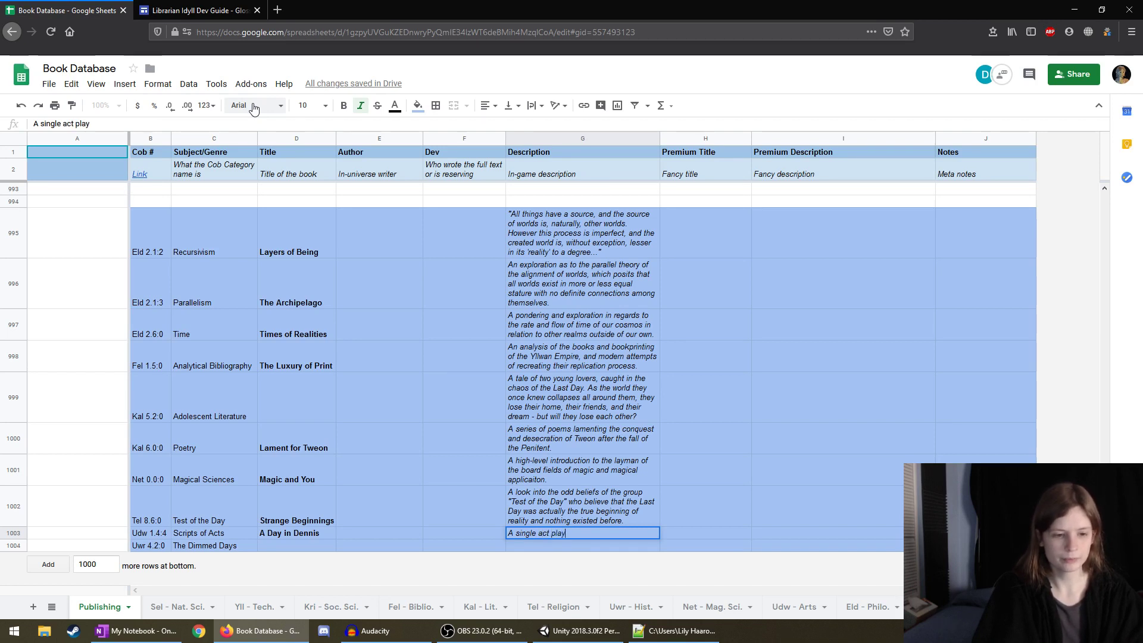
{"action": "type", "text": " centered"}
{"action": "key", "text": "BackSpace"}
{"action": "key", "text": "BackSpace"}
{"action": "key", "text": "BackSpace"}
{"action": "key", "text": "BackSpace"}
{"action": "key", "text": "BackSpace"}
{"action": "key", "text": "BackSpace"}
{"action": "key", "text": "BackSpace"}
{"action": "key", "text": "BackSpace"}
{"action": "key", "text": "BackSpace"}
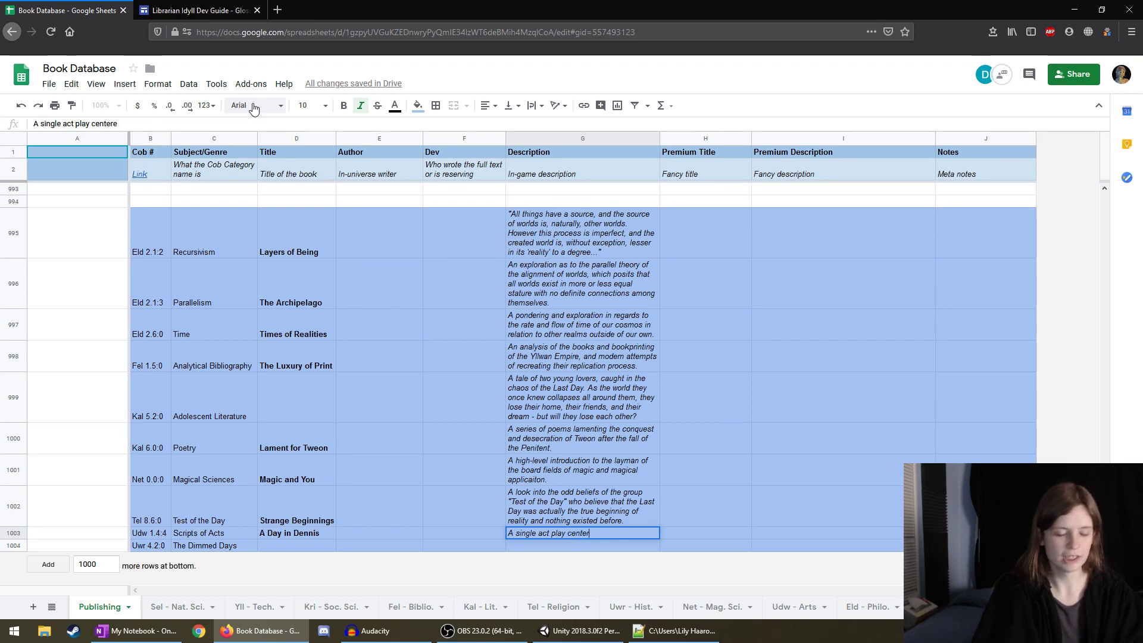
Continue the Scripts of Acts description with "set in the" after the word "play".
{"action": "type", "text": "set i nth"}
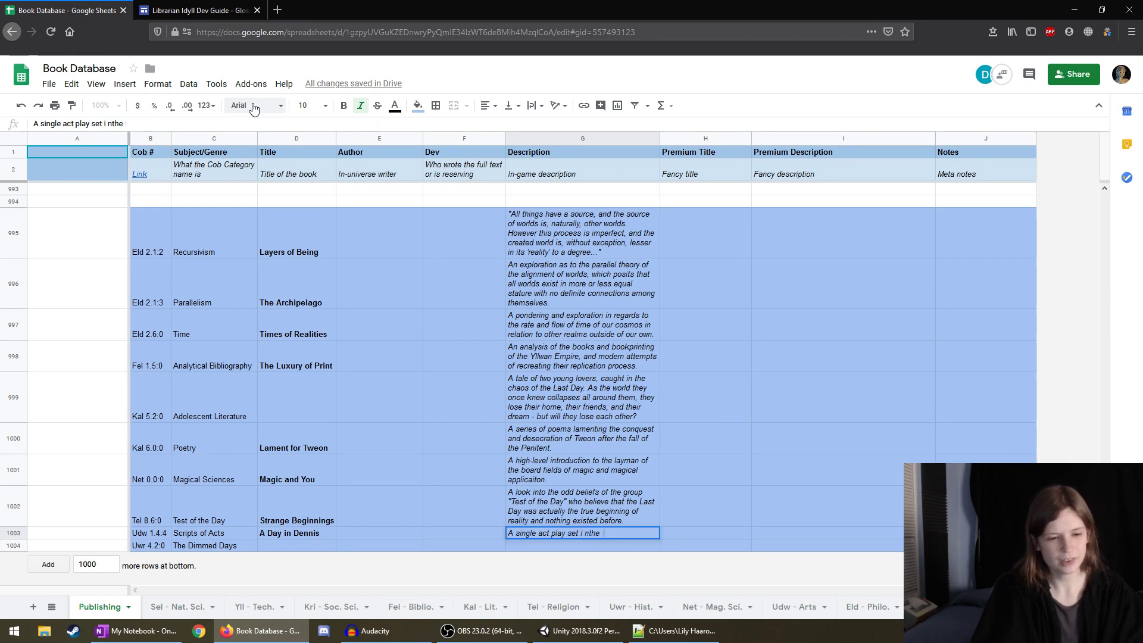
{"action": "type", "text": "n t"}
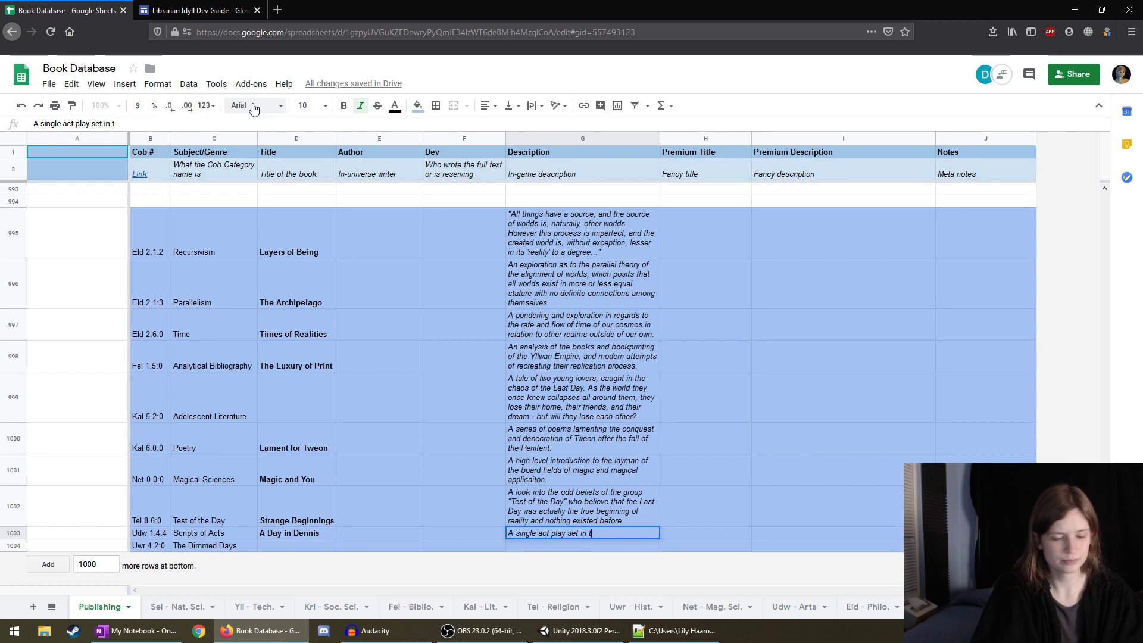
{"action": "type", "text": "he town squar"}
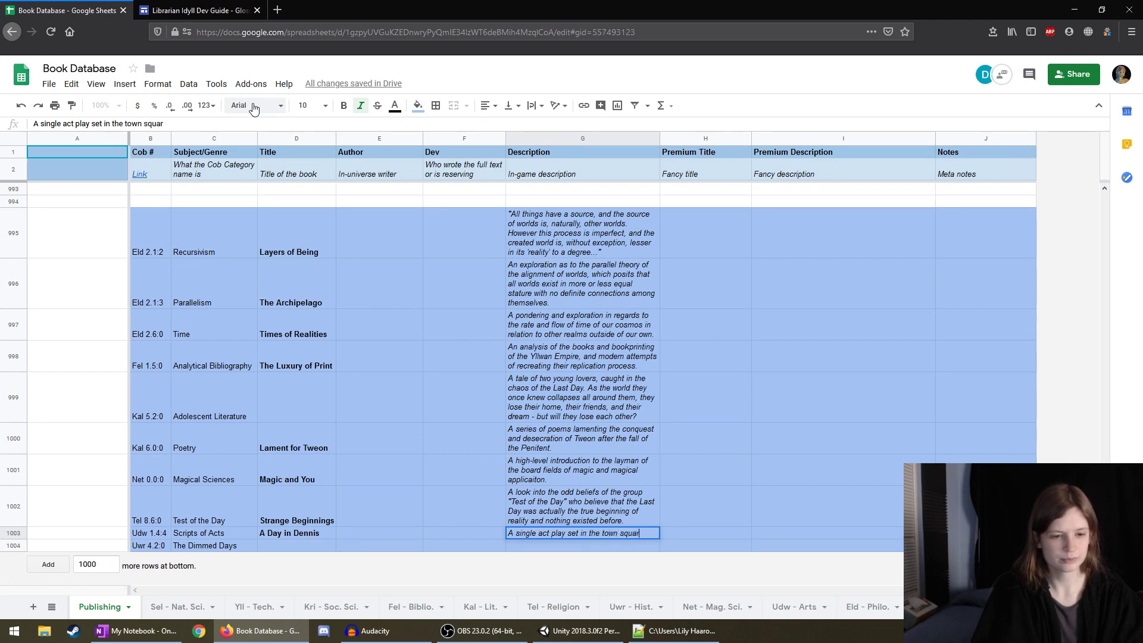
{"action": "key", "text": "BackSpace"}
{"action": "key", "text": "BackSpace"}
{"action": "key", "text": "BackSpace"}
{"action": "key", "text": "BackSpace"}
{"action": "key", "text": "BackSpace"}
{"action": "key", "text": "BackSpace"}
{"action": "key", "text": "BackSpace"}
{"action": "key", "text": "BackSpace"}
{"action": "key", "text": "BackSpace"}
{"action": "key", "text": "BackSpace"}
{"action": "key", "text": "BackSpace"}
{"action": "key", "text": "BackSpace"}
{"action": "key", "text": "BackSpace"}
{"action": "key", "text": "BackSpace"}
{"action": "key", "text": "BackSpace"}
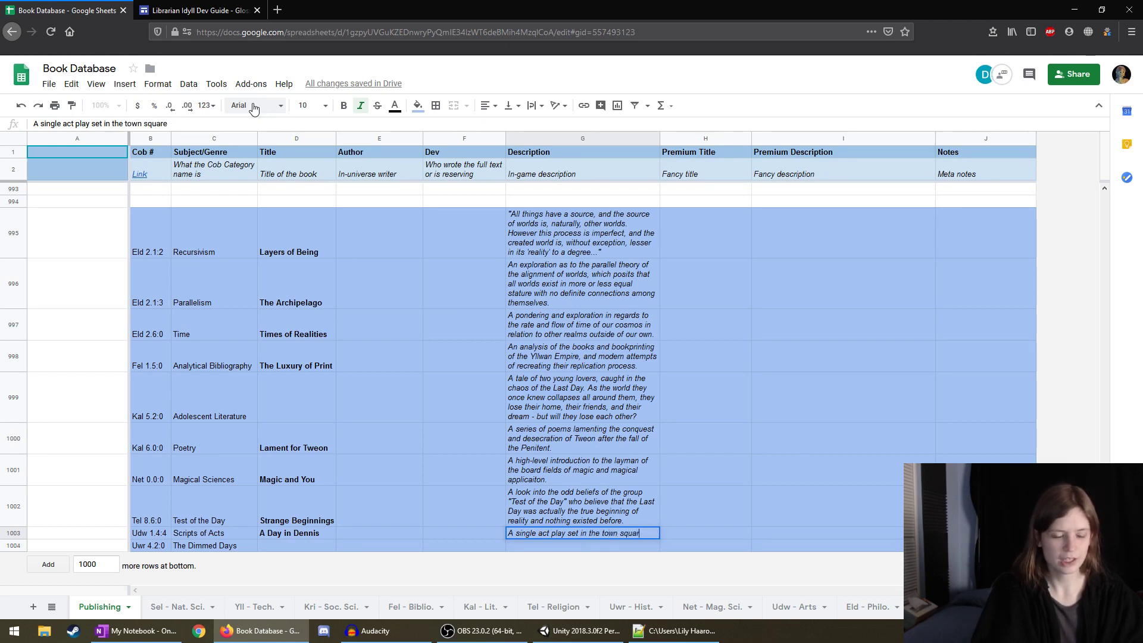
Add "square of the town of" to the end of the Scripts of Acts description.
{"action": "type", "text": "square of the Town o"}
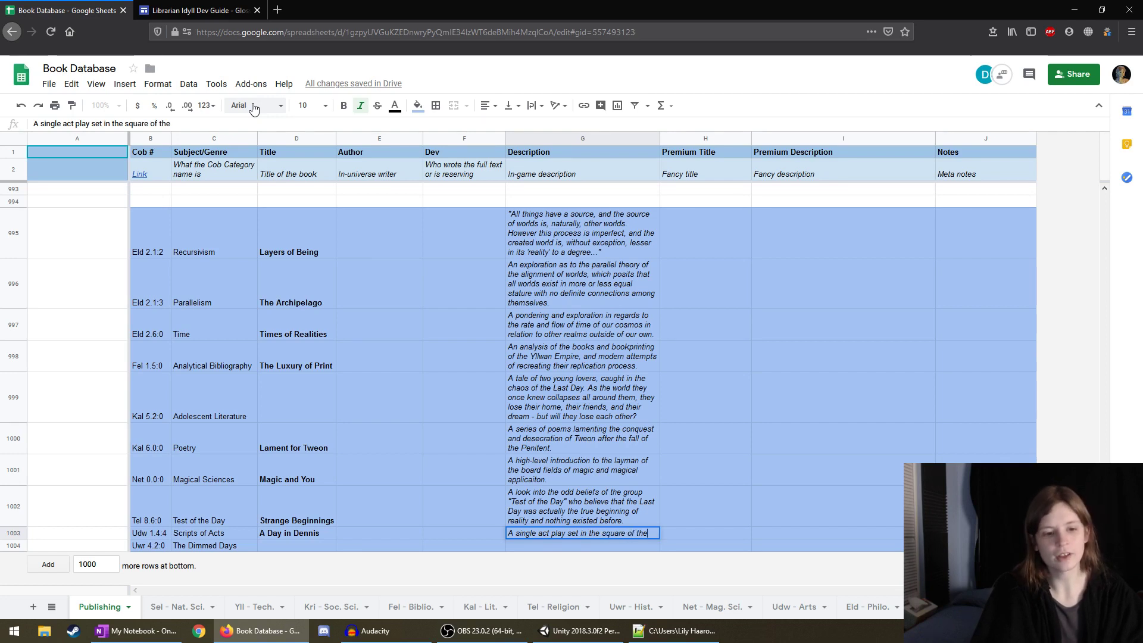
{"action": "key", "text": "BackSpace"}
{"action": "key", "text": "BackSpace"}
{"action": "key", "text": "BackSpace"}
{"action": "key", "text": "BackSpace"}
{"action": "key", "text": "BackSpace"}
{"action": "key", "text": "BackSpace"}
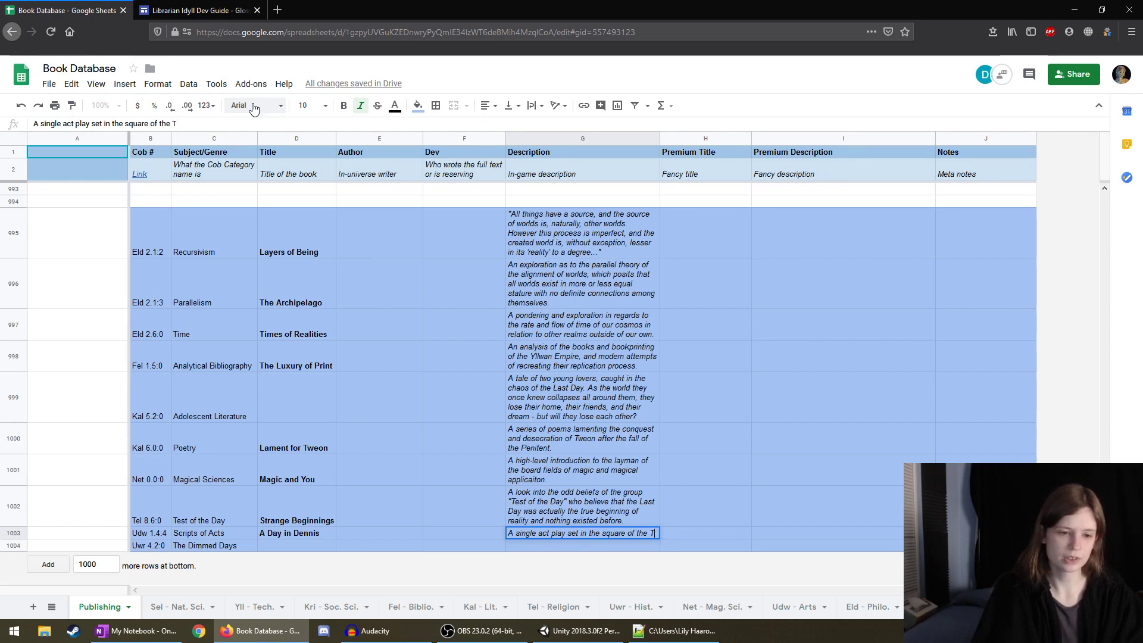
{"action": "type", "text": "town of "}
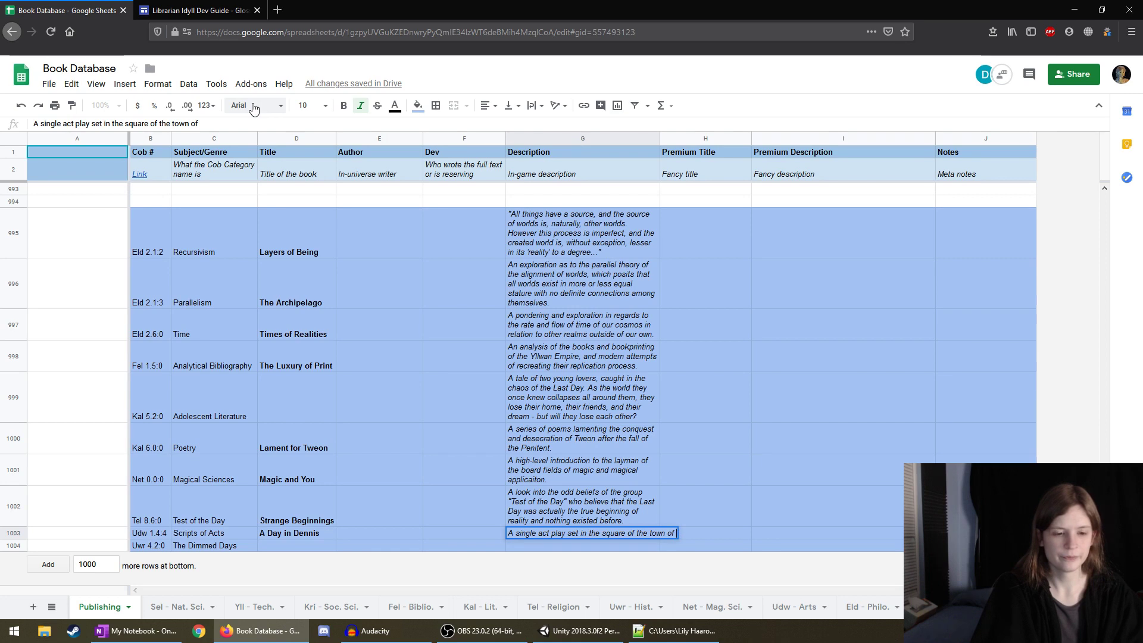
Continue the Scripts of Acts description with "Dennis, following the happenings of the slightly eccentric people".
{"action": "type", "text": "Dennis, following"}
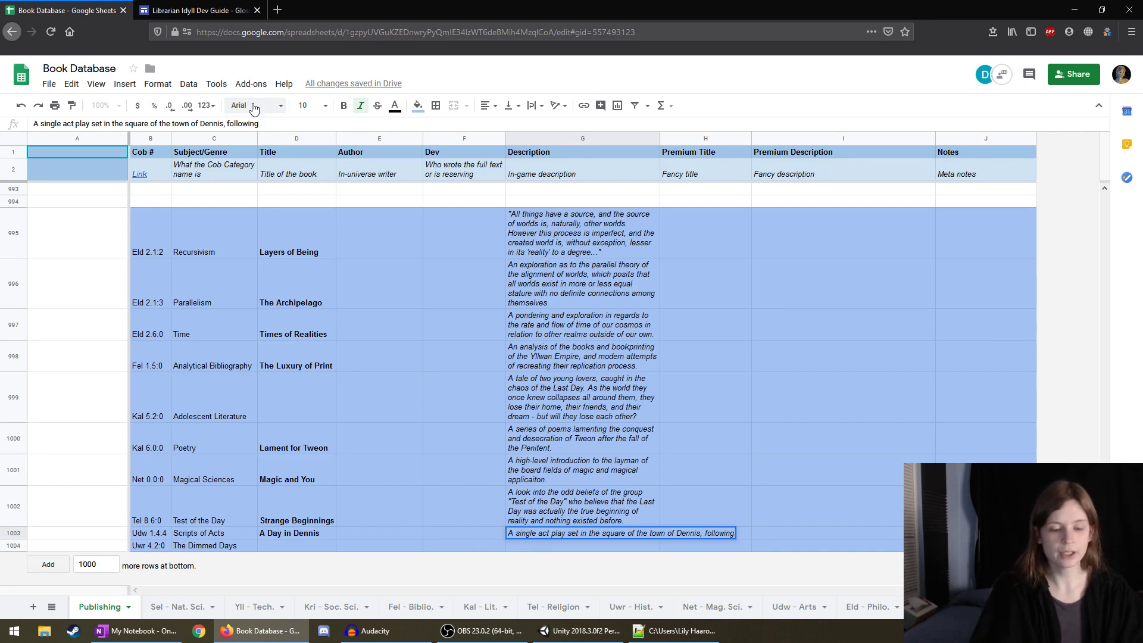
{"action": "type", "text": "the happening"}
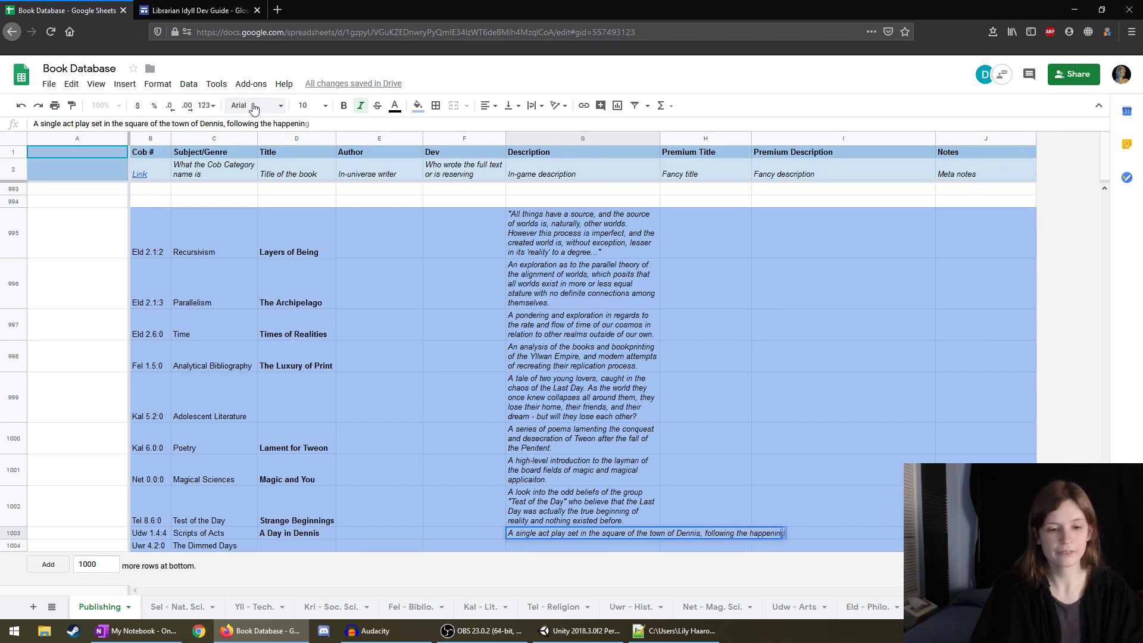
{"action": "type", "text": "s of the sli"}
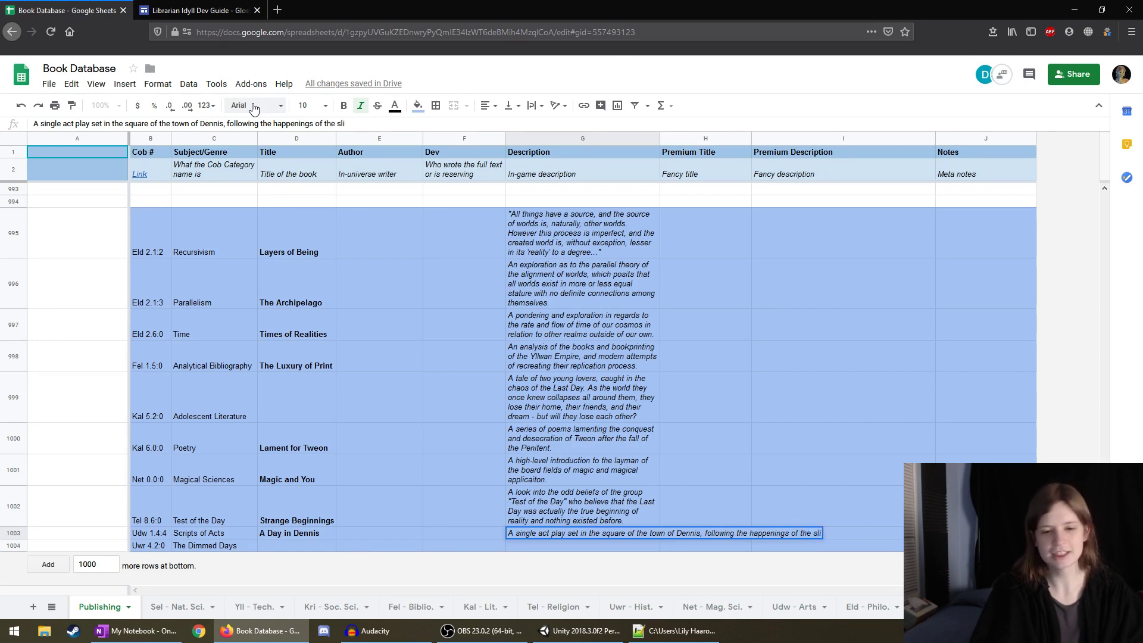
{"action": "type", "text": "ghtly ecc"}
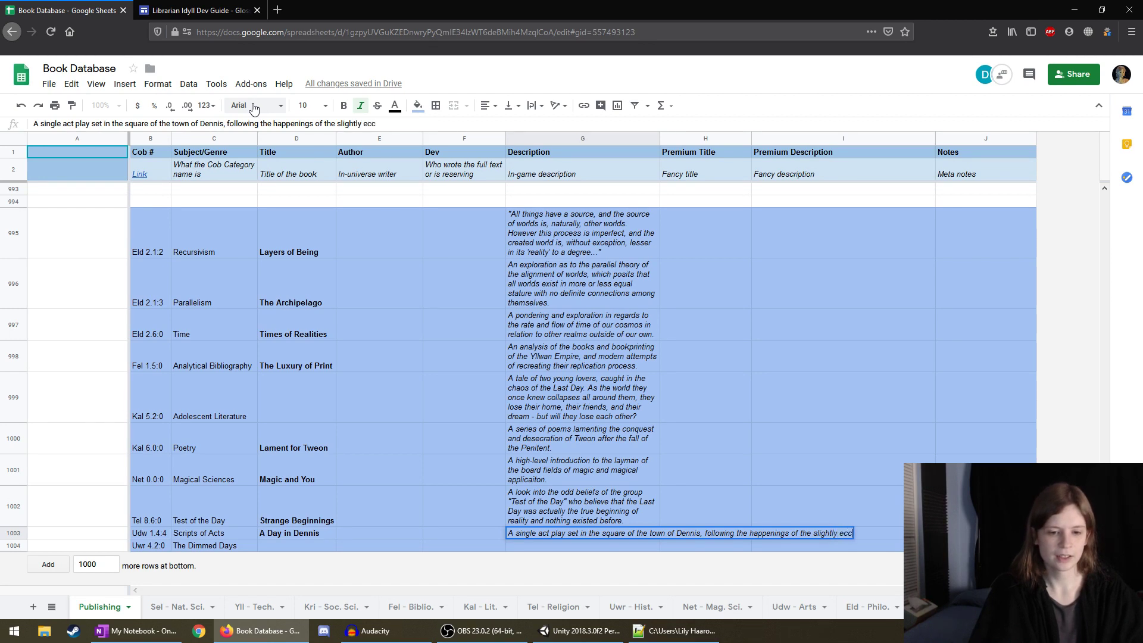
{"action": "type", "text": "entric"}
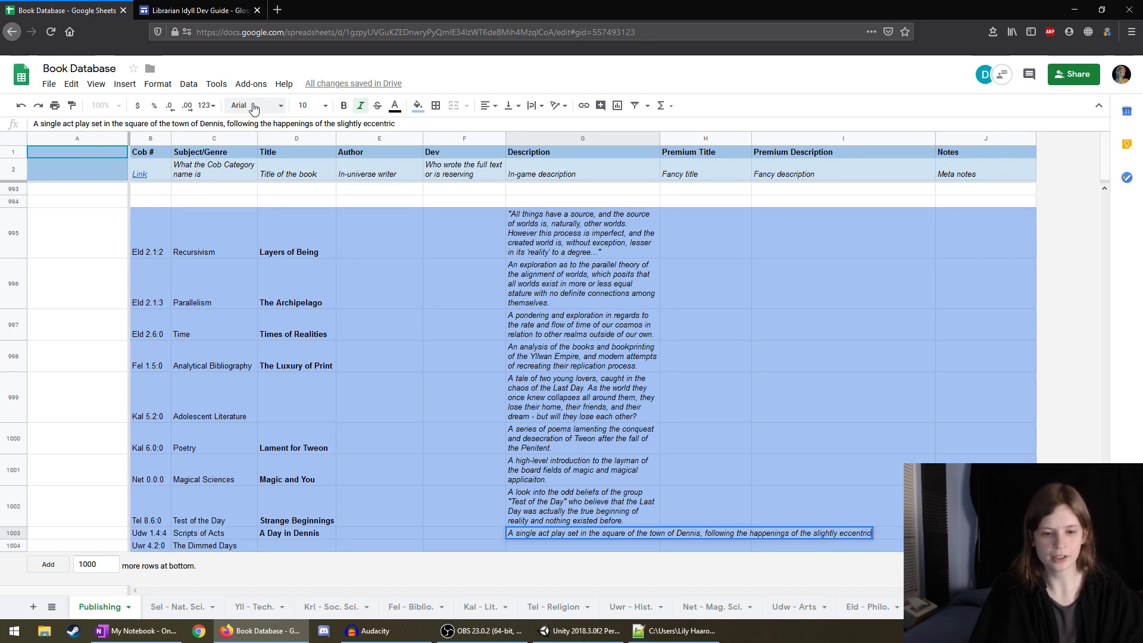
{"action": "type", "text": " people"}
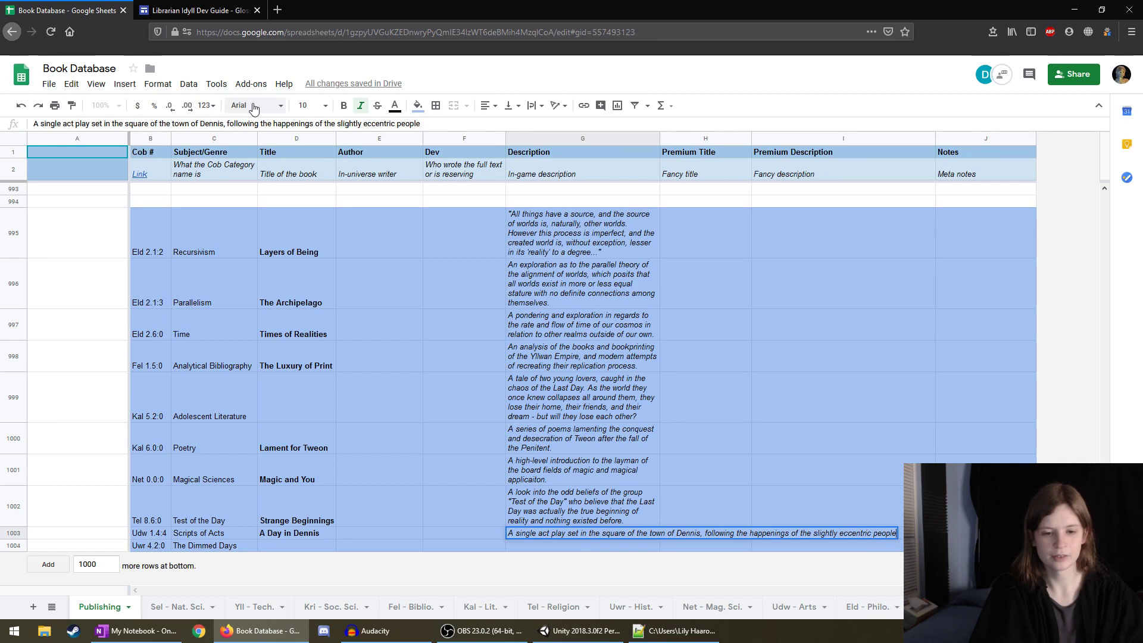
Replace the last word "people" with "resisdents on one fateful day." and commit the Scripts of Acts description.
{"action": "key", "text": "BackSpace"}
{"action": "key", "text": "BackSpace"}
{"action": "key", "text": "BackSpace"}
{"action": "key", "text": "BackSpace"}
{"action": "key", "text": "BackSpace"}
{"action": "key", "text": "BackSpace"}
{"action": "type", "text": "resisten"}
{"action": "key", "text": "BackSpace"}
{"action": "key", "text": "BackSpace"}
{"action": "key", "text": "BackSpace"}
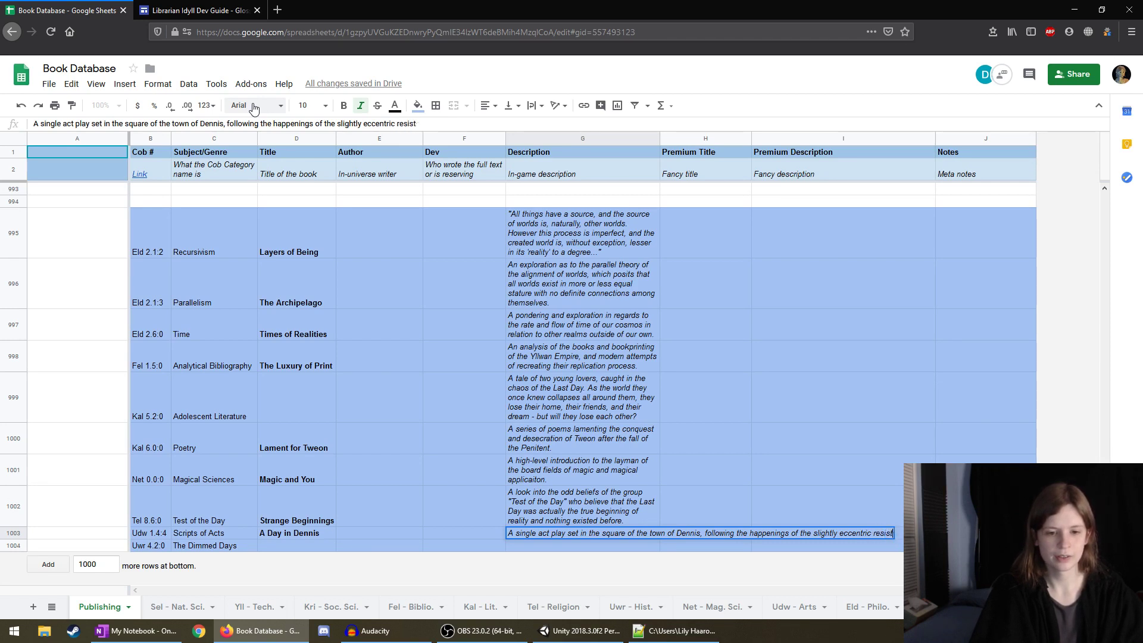
{"action": "type", "text": "dents on one"}
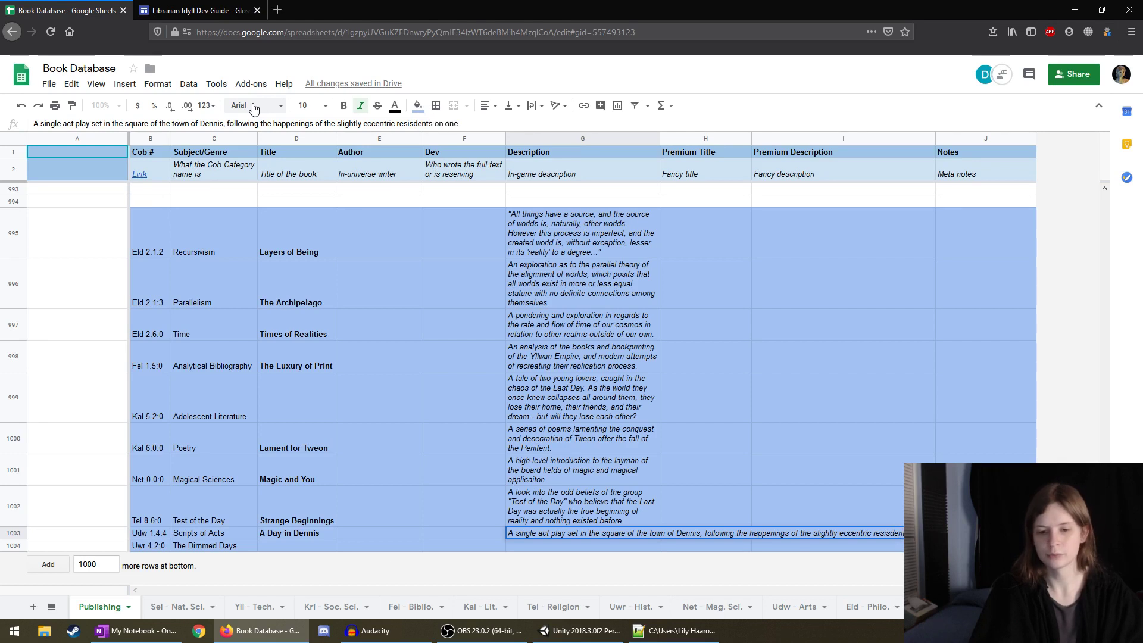
{"action": "type", "text": " fateful day."}
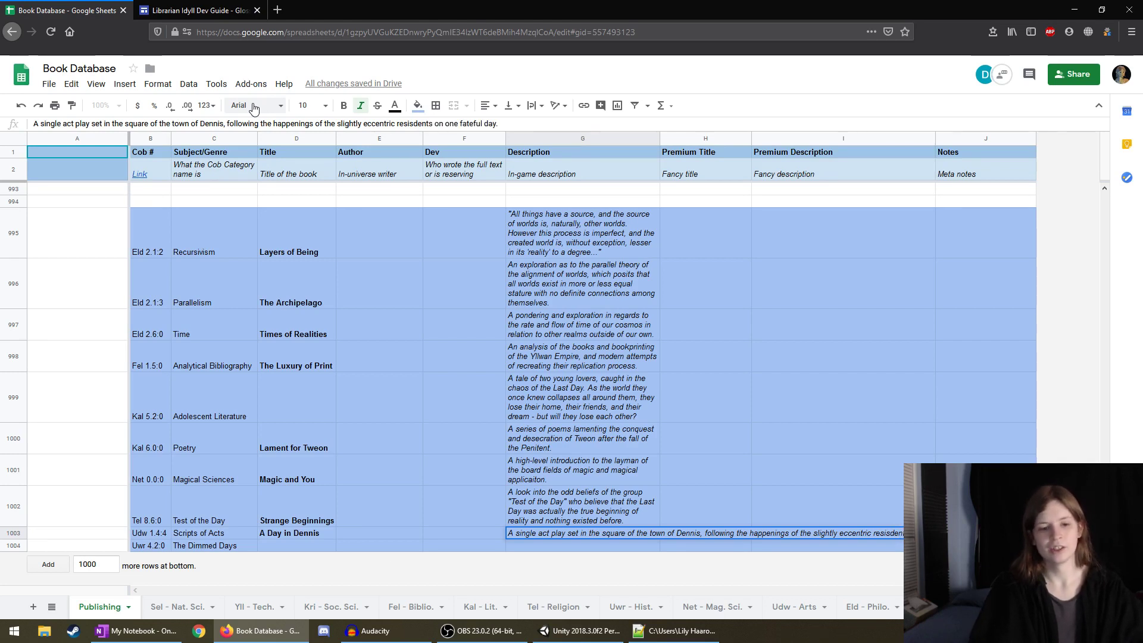
{"action": "key", "text": "Return"}
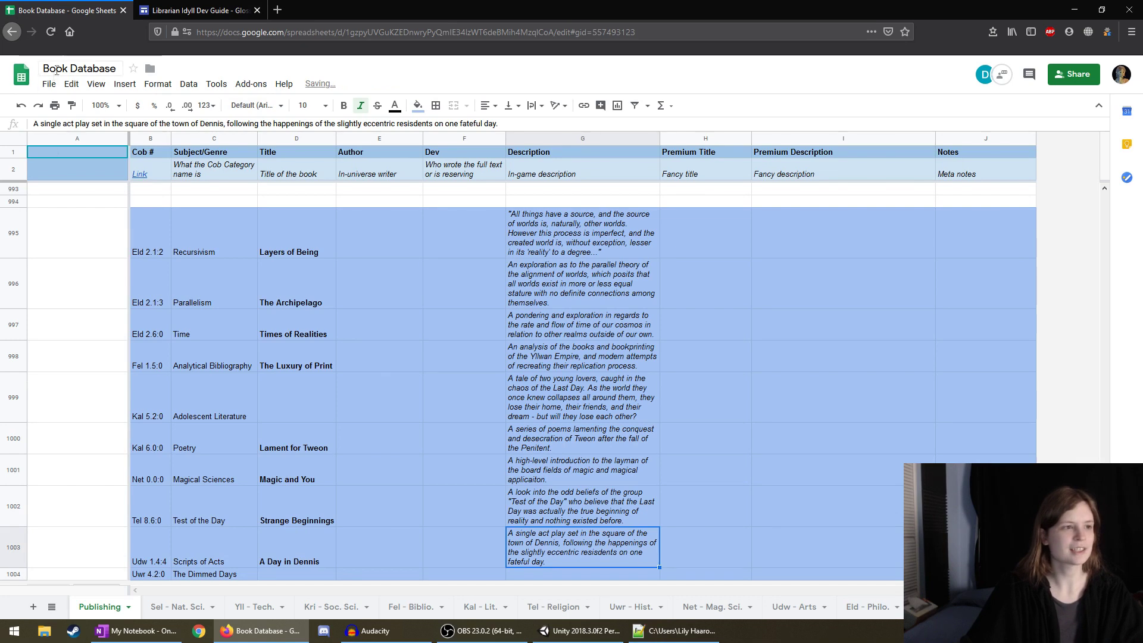
Change "single" to "one" in the Scripts of Acts description so it opens with "A one act play".
{"action": "double_click", "coordinate": [50, 123]}
{"action": "key", "text": "BackSpace"}
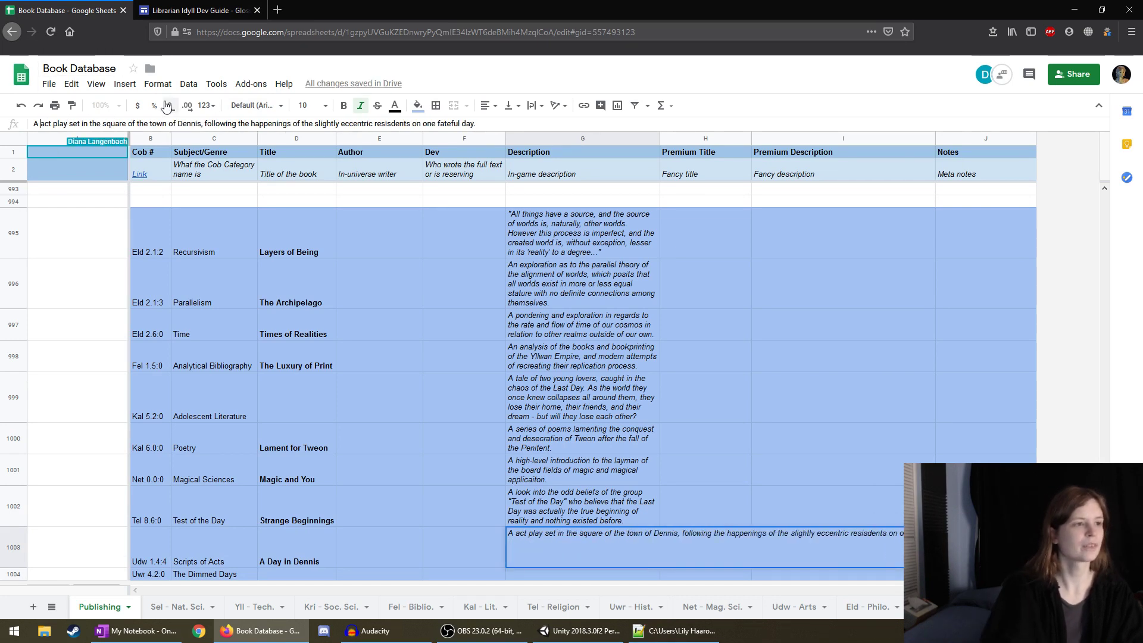
{"action": "type", "text": "one-"}
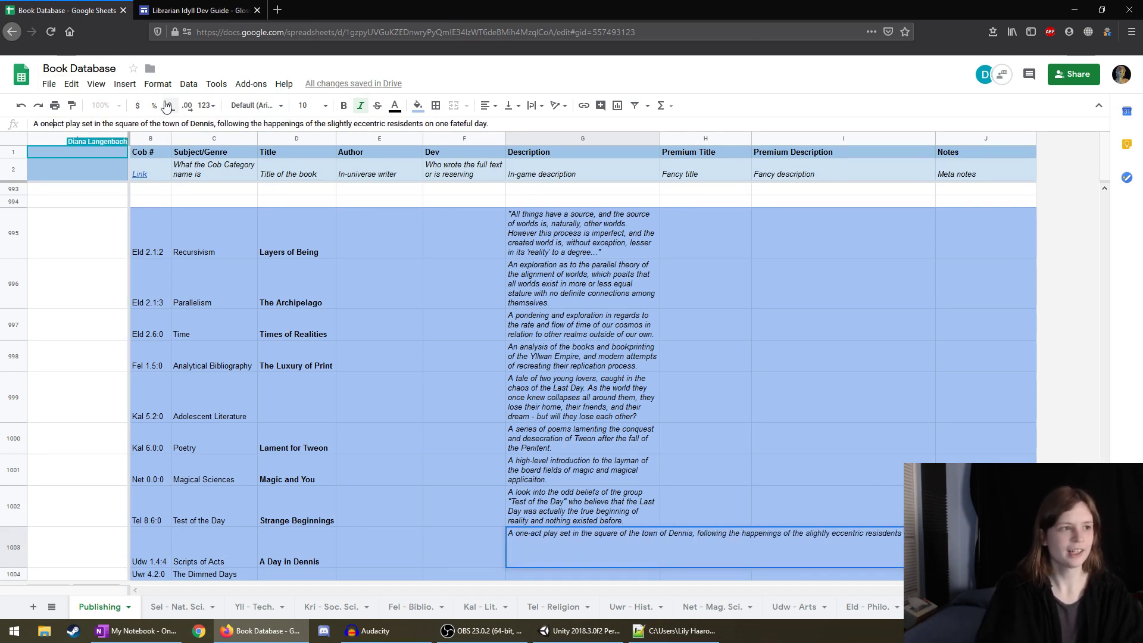
{"action": "key", "text": "Return"}
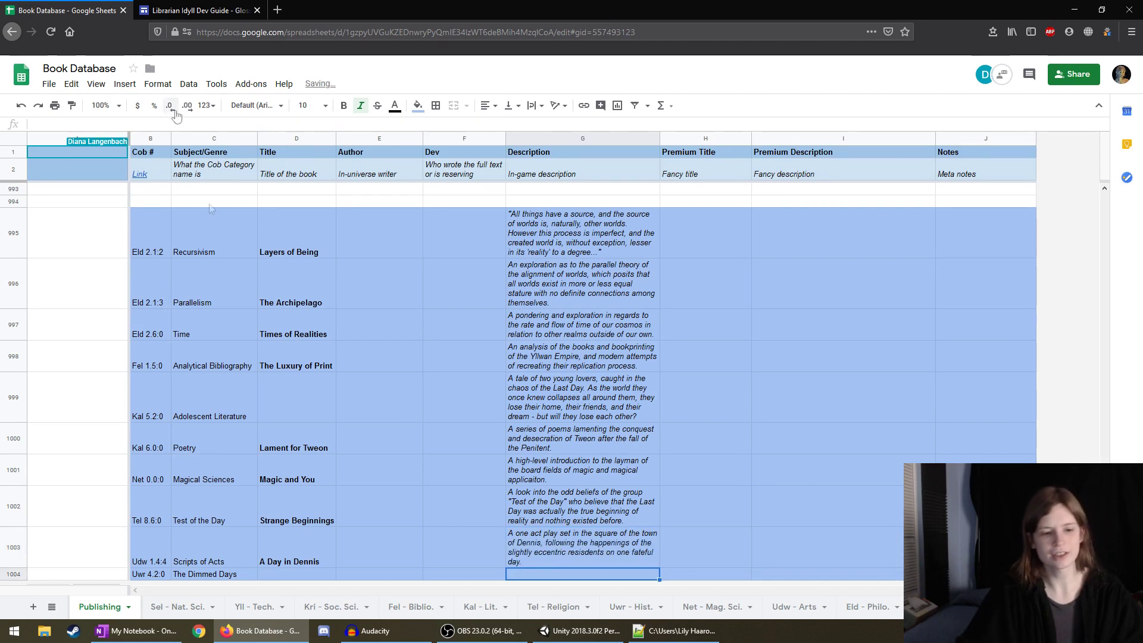
Change the opening article of the Scripts of Acts description to "An".
{"action": "left_click", "coordinate": [568, 535]}
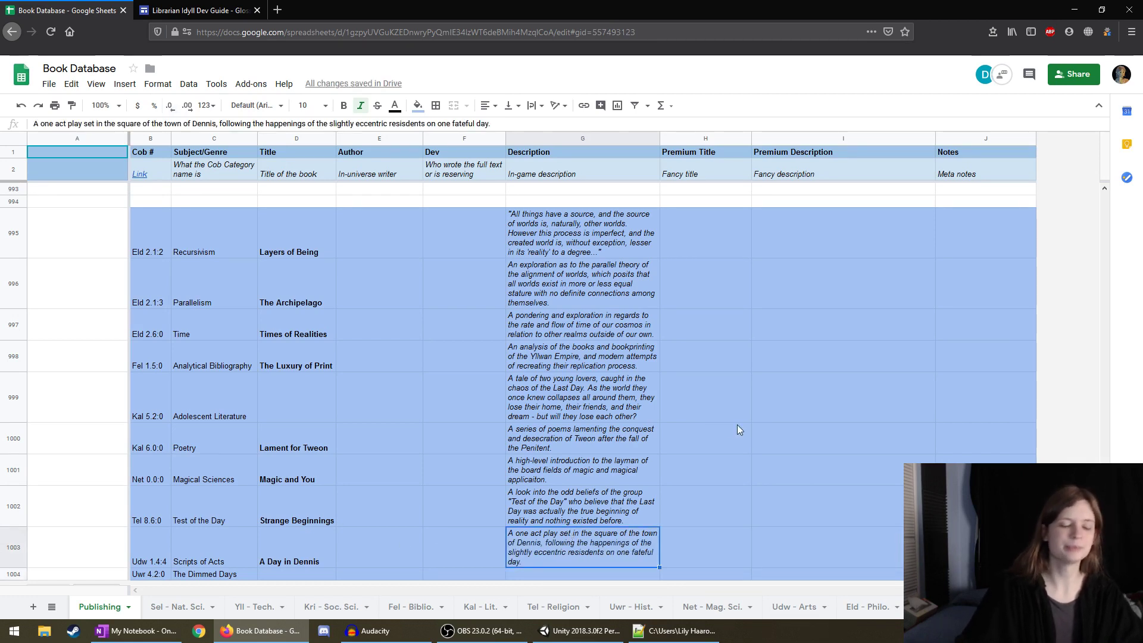
{"action": "left_click", "coordinate": [41, 125]}
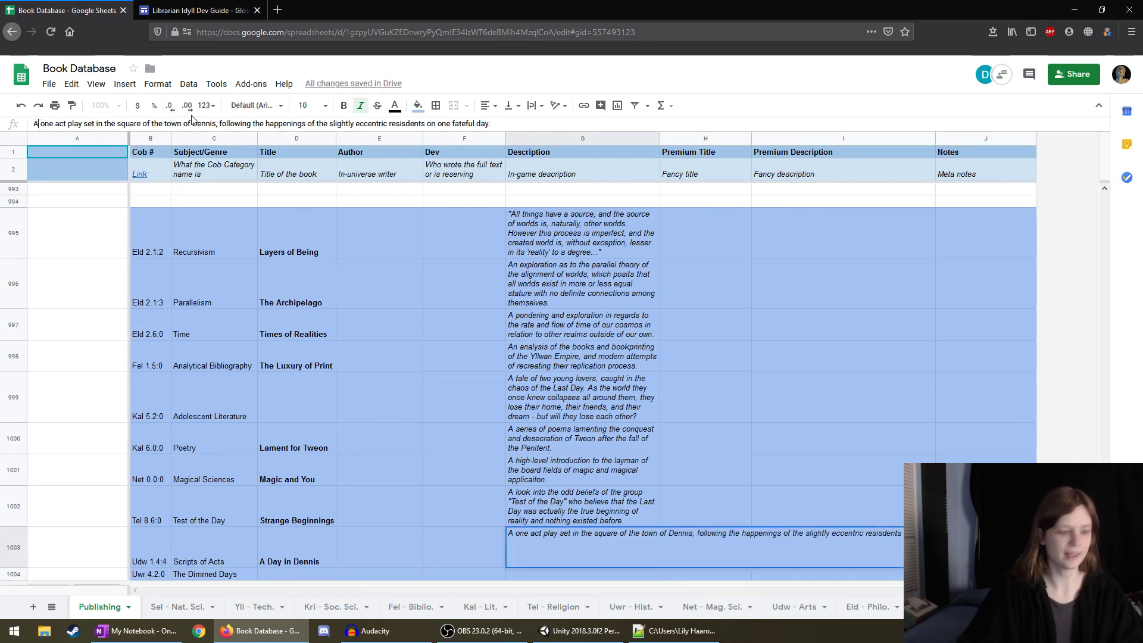
{"action": "type", "text": "n"}
{"action": "left_click", "coordinate": [381, 234]}
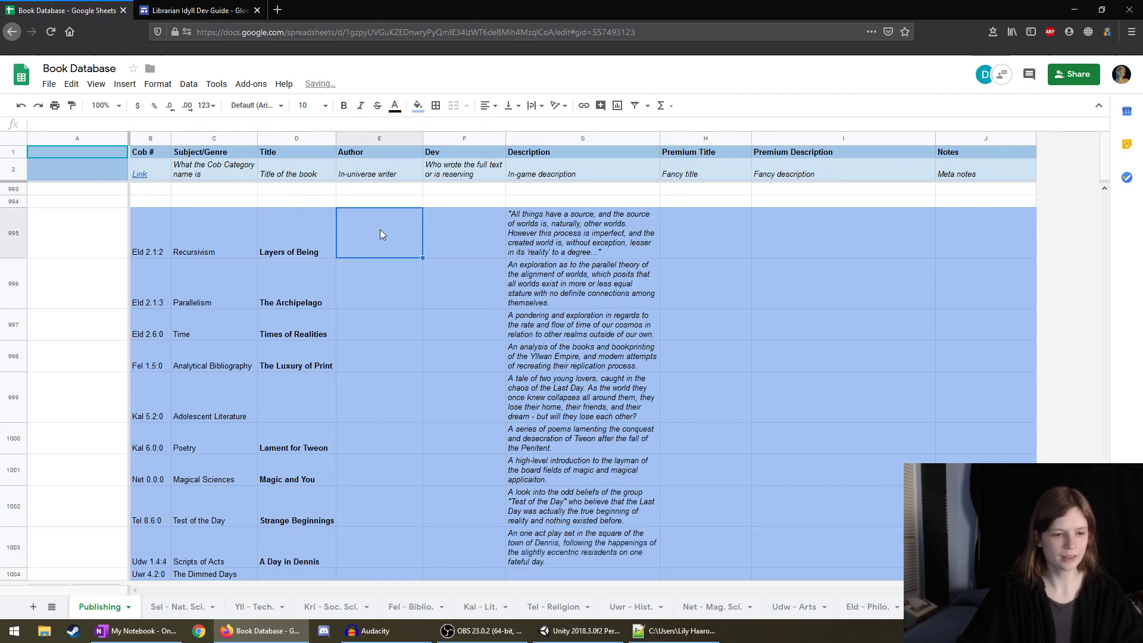
Change the opening article of the Scripts of Acts description to "A" and commit the edit.
{"action": "left_click", "coordinate": [536, 535]}
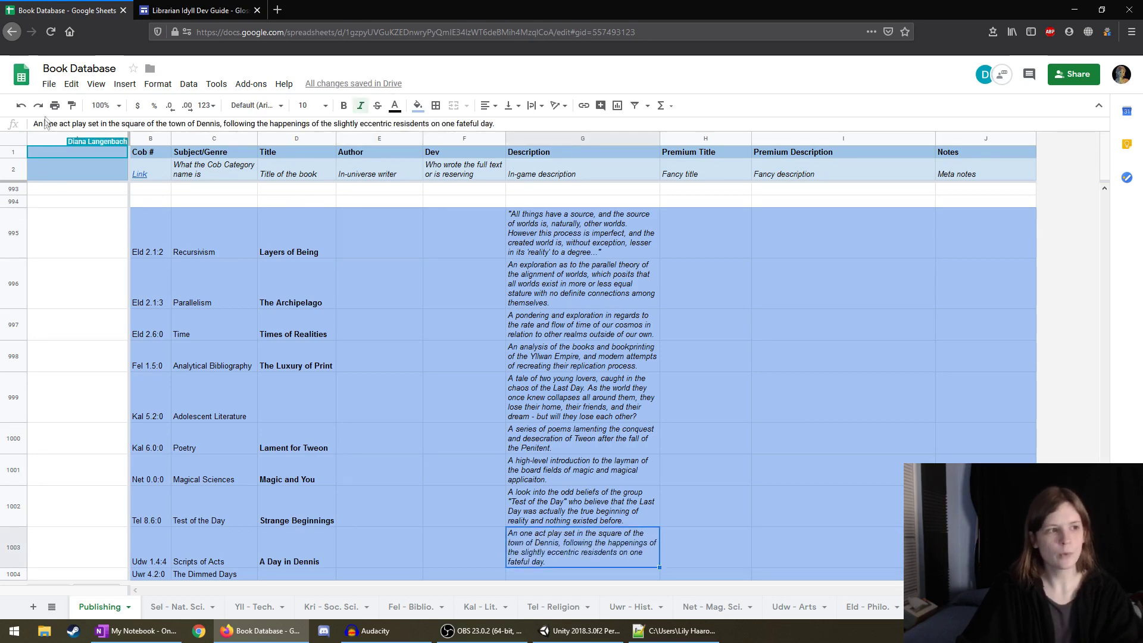
{"action": "key", "text": "Return"}
{"action": "left_click", "coordinate": [517, 298]}
{"action": "left_click", "coordinate": [536, 545]}
{"action": "left_click", "coordinate": [43, 123]}
{"action": "key", "text": "BackSpace"}
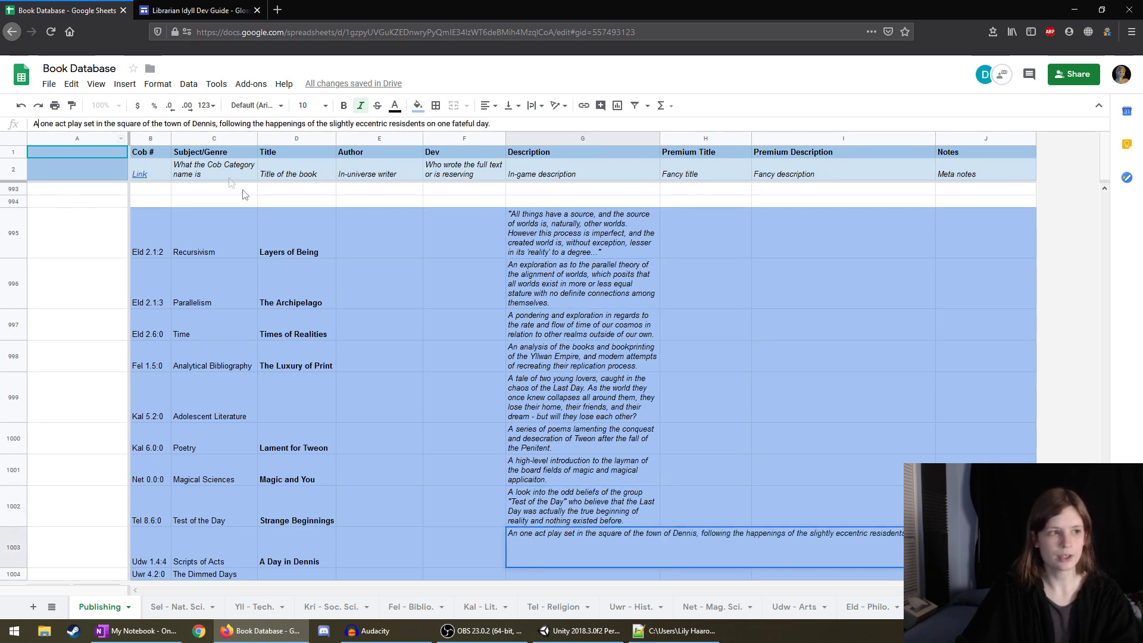
{"action": "left_click", "coordinate": [395, 316]}
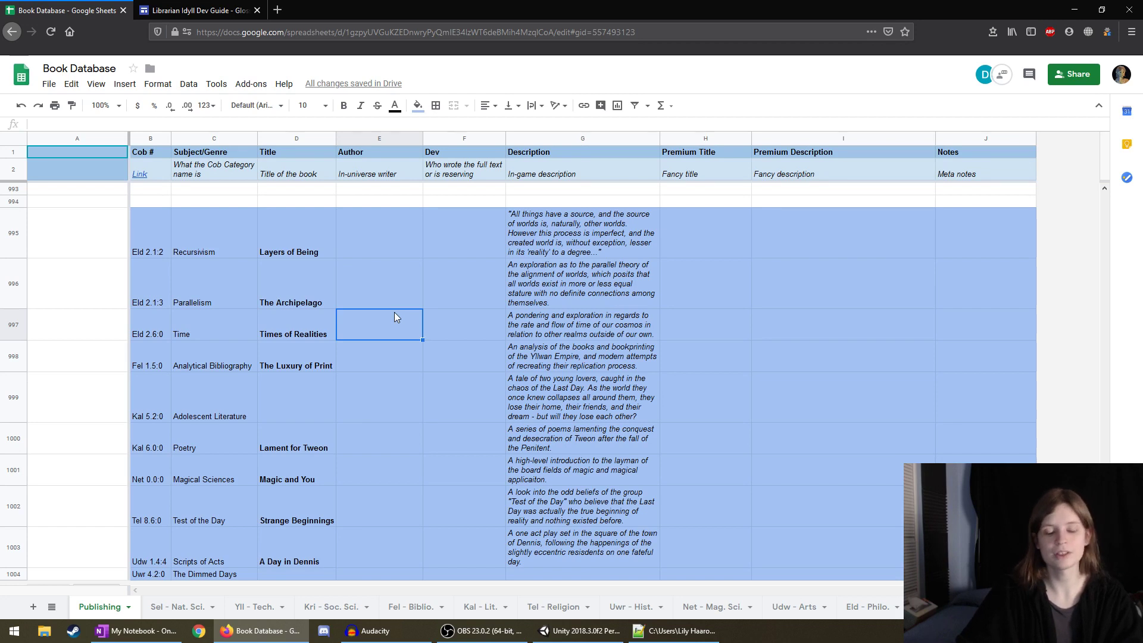
Review the descriptions of the Scripts of Acts, Test of the Day, Adolescent Literature and Poetry books.
{"action": "scroll", "coordinate": [394, 312], "scroll_direction": "down", "scroll_amount": 2}
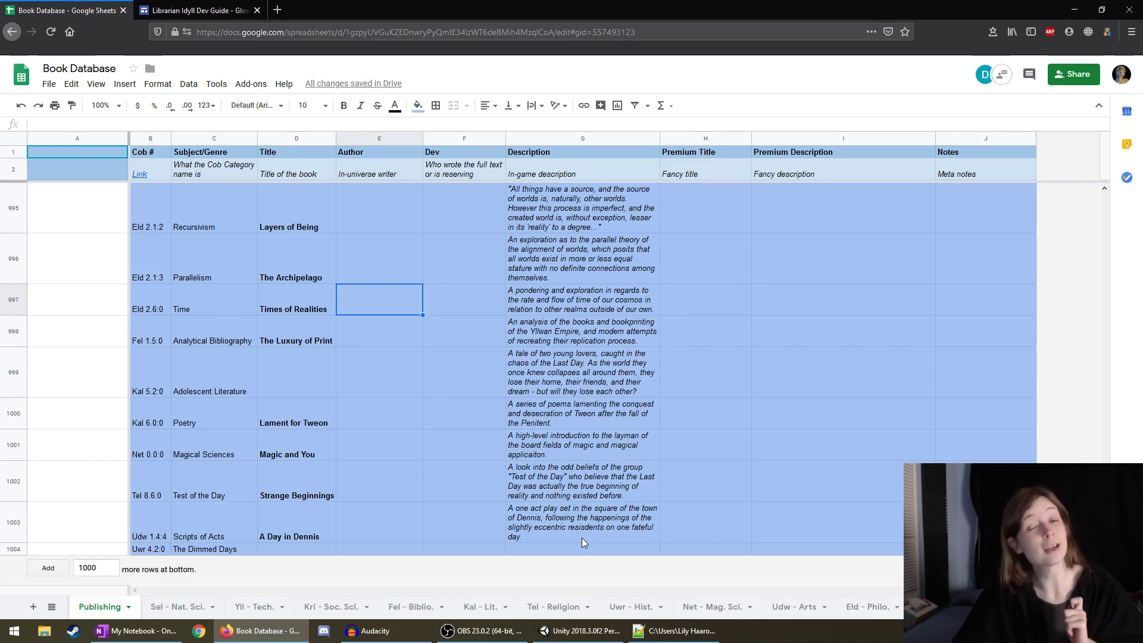
{"action": "left_click", "coordinate": [581, 535]}
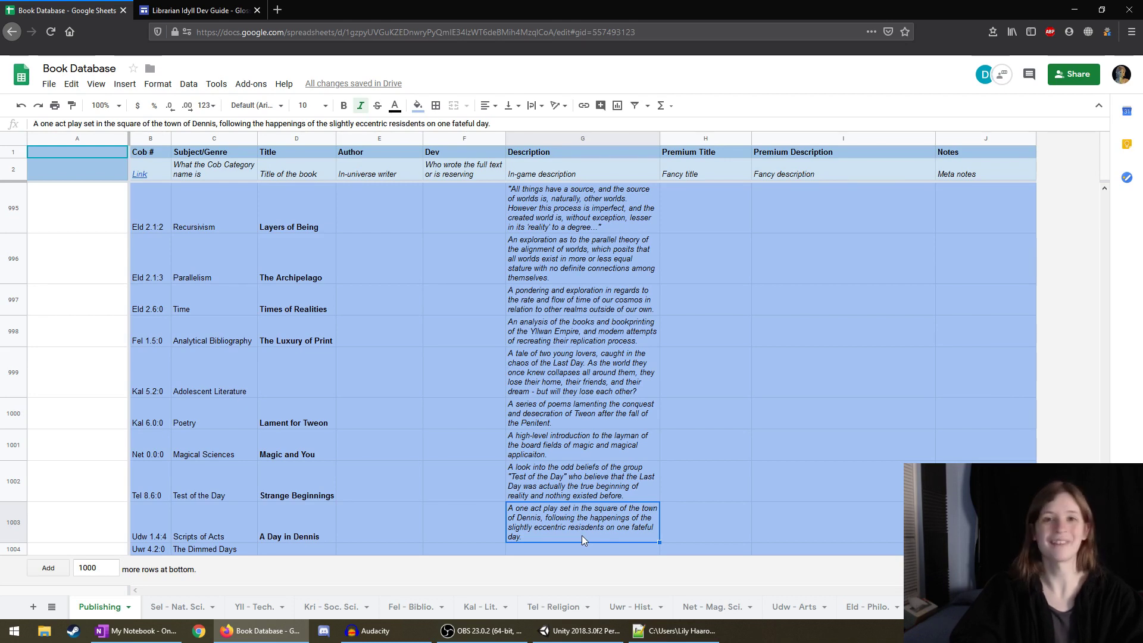
{"action": "key", "text": "Down"}
{"action": "key", "text": "Left"}
{"action": "key", "text": "Left"}
{"action": "key", "text": "Left"}
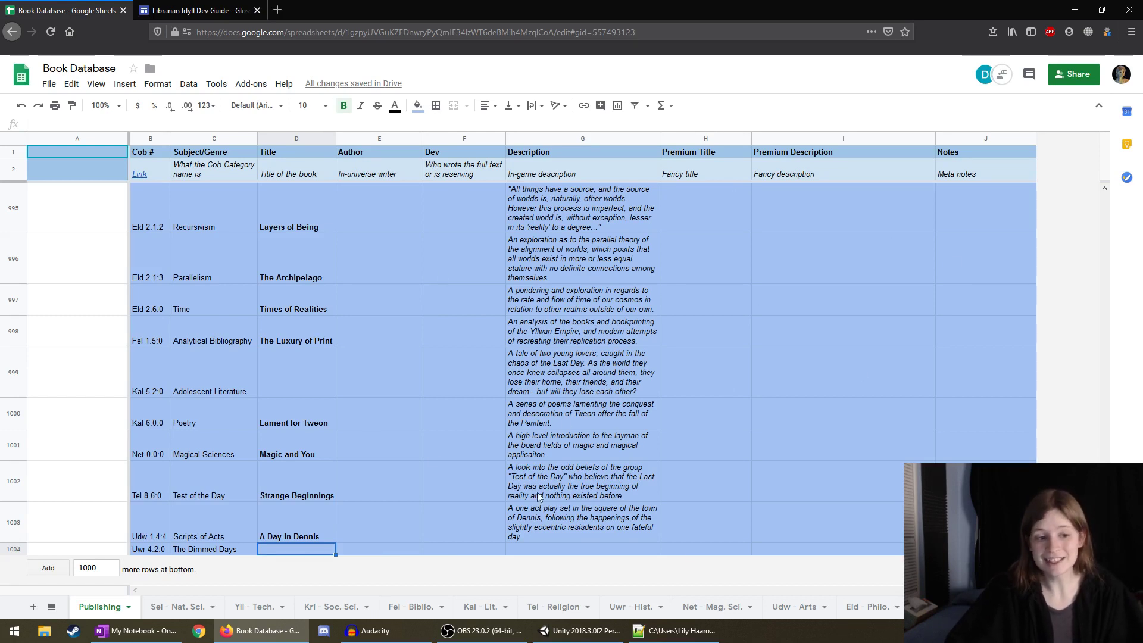
{"action": "left_click", "coordinate": [526, 534]}
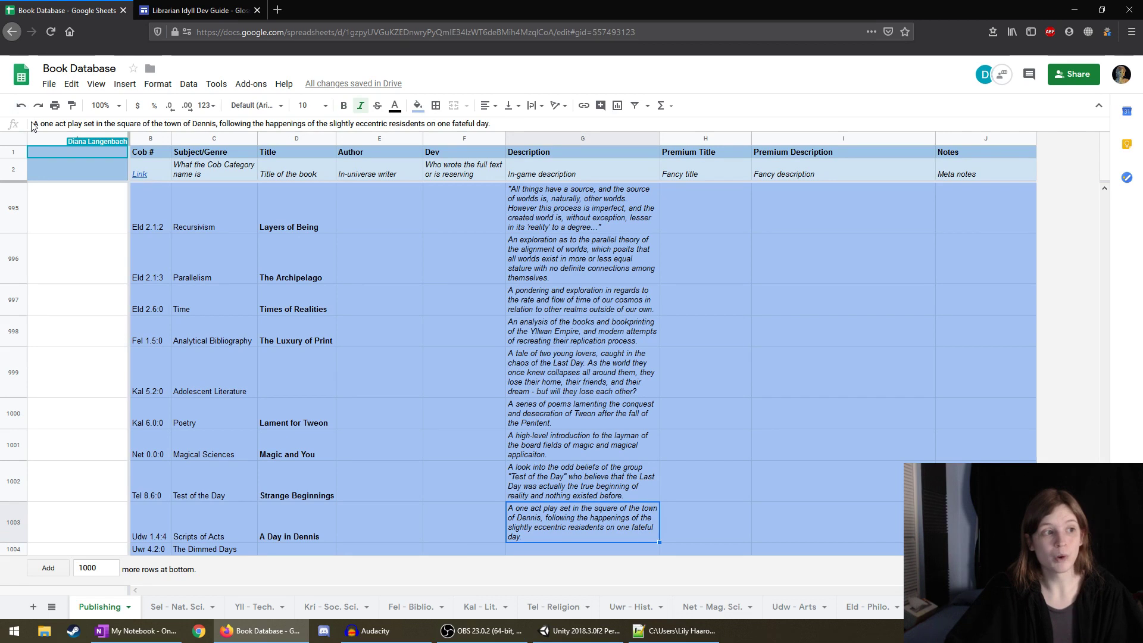
{"action": "left_click_drag", "start_coordinate": [81, 123], "coordinate": [44, 123]}
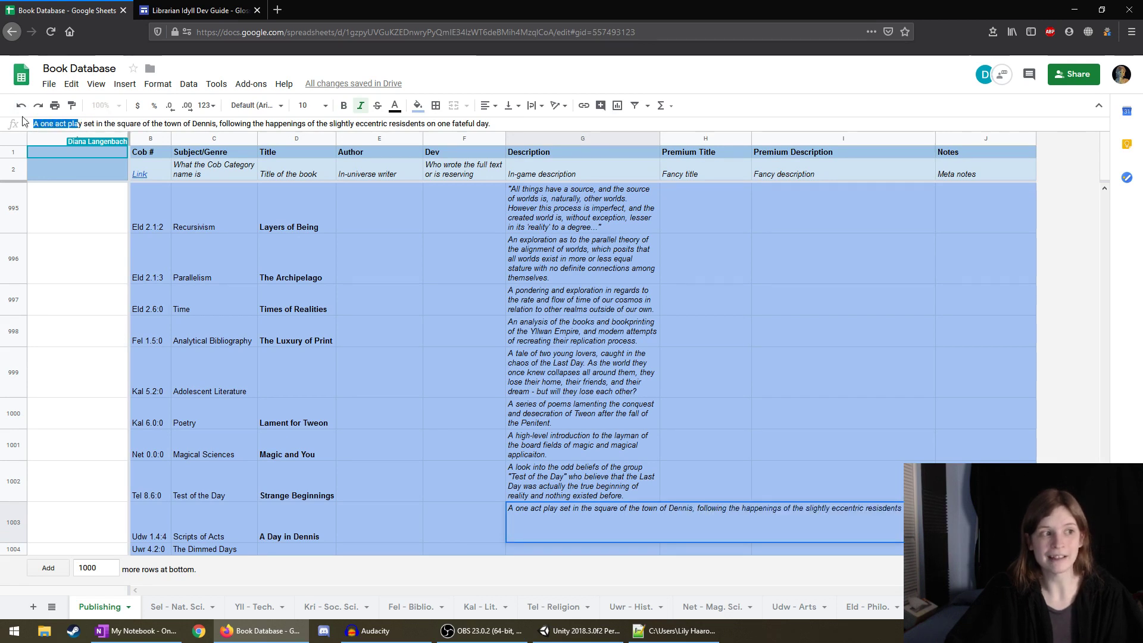
{"action": "left_click", "coordinate": [591, 419]}
{"action": "left_click", "coordinate": [586, 492]}
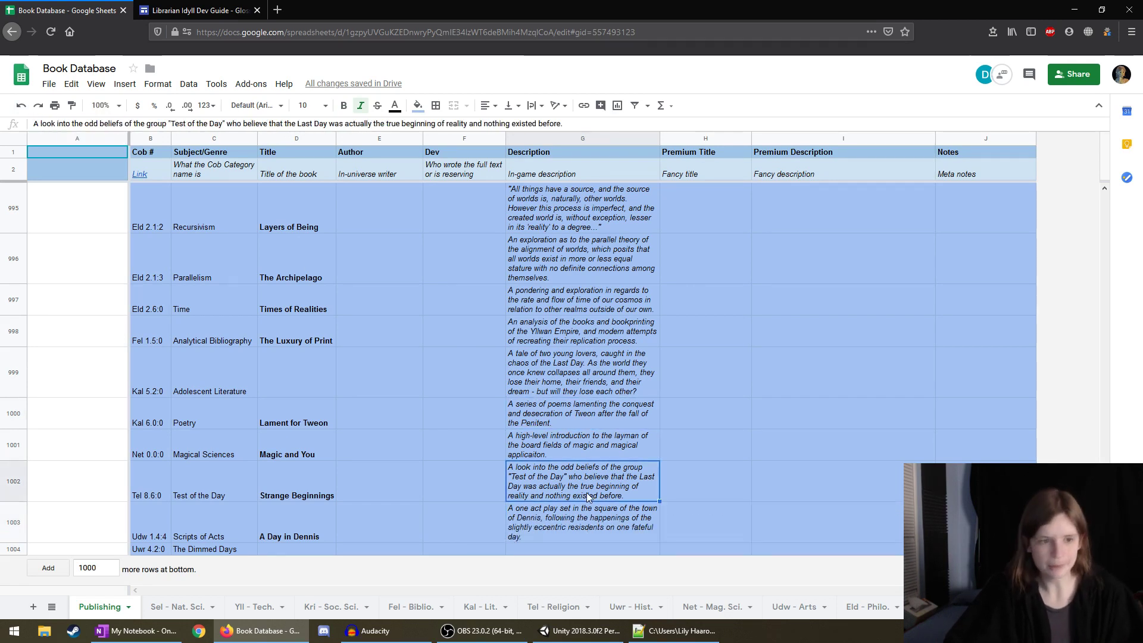
{"action": "left_click", "coordinate": [576, 354]}
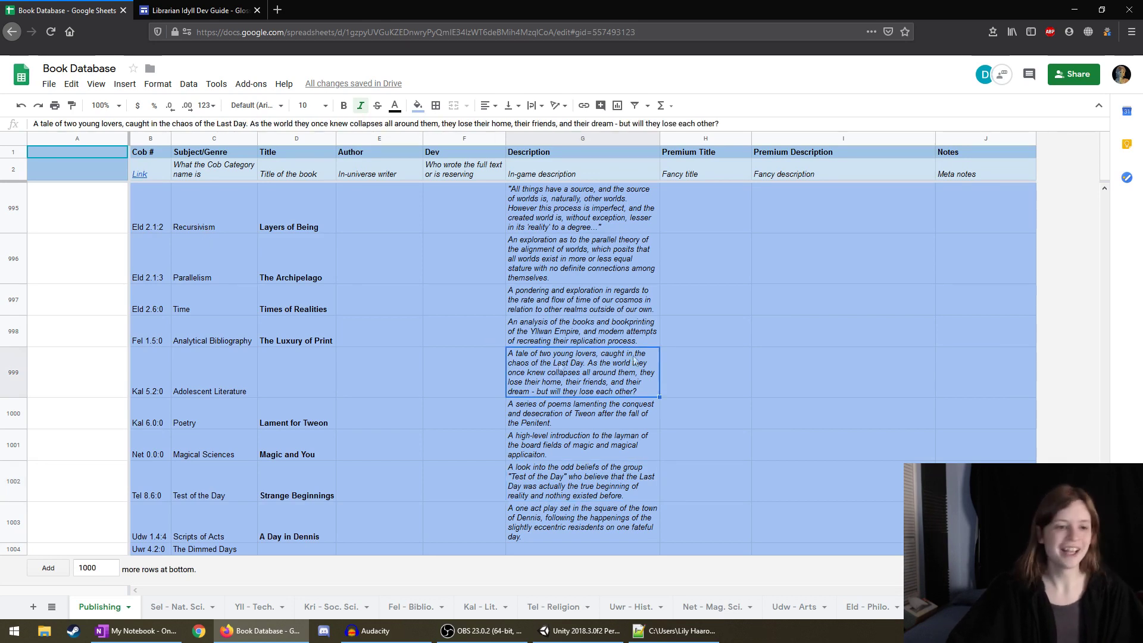
{"action": "left_click", "coordinate": [534, 412]}
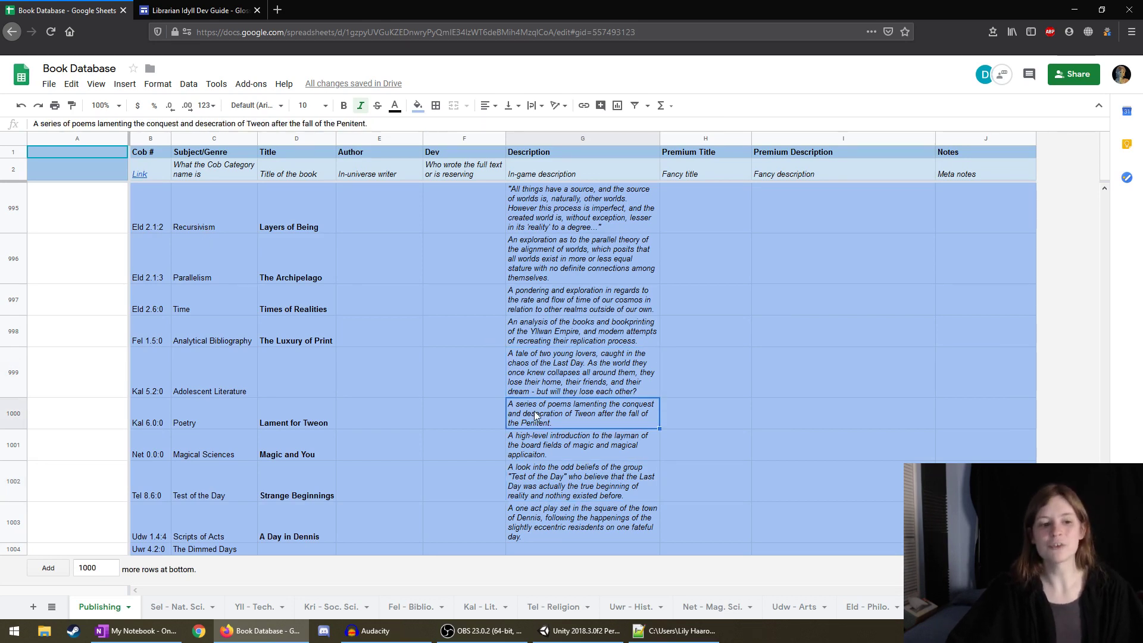
Reword the Magical Sciences description to read "introduction for the layman to the board fields" and commit it.
{"action": "left_click", "coordinate": [553, 441]}
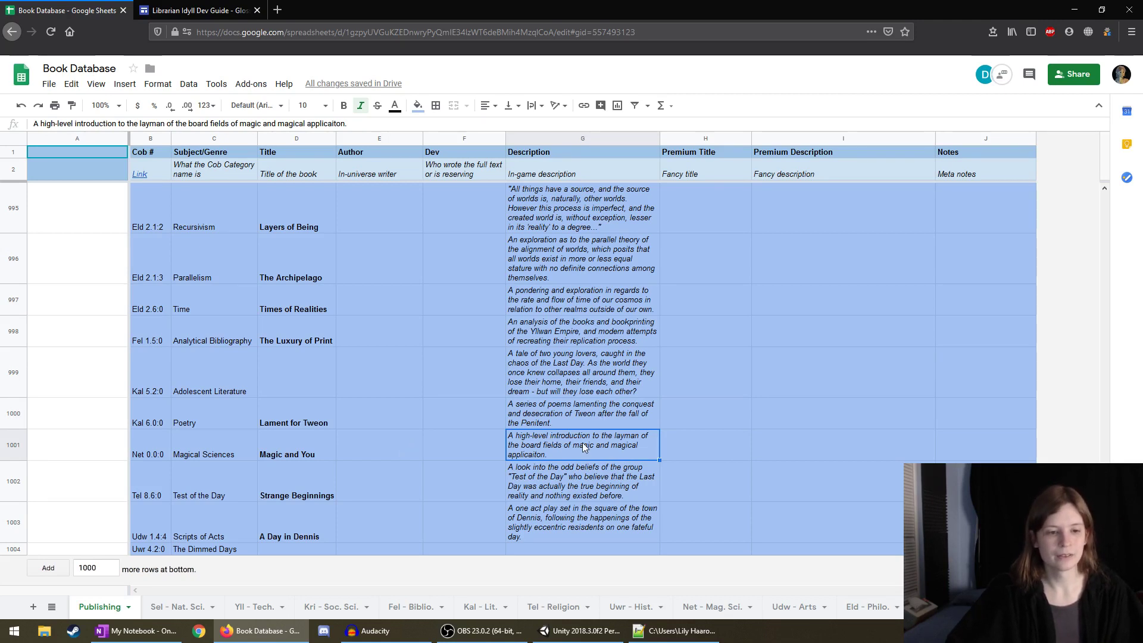
{"action": "double_click", "coordinate": [125, 123]}
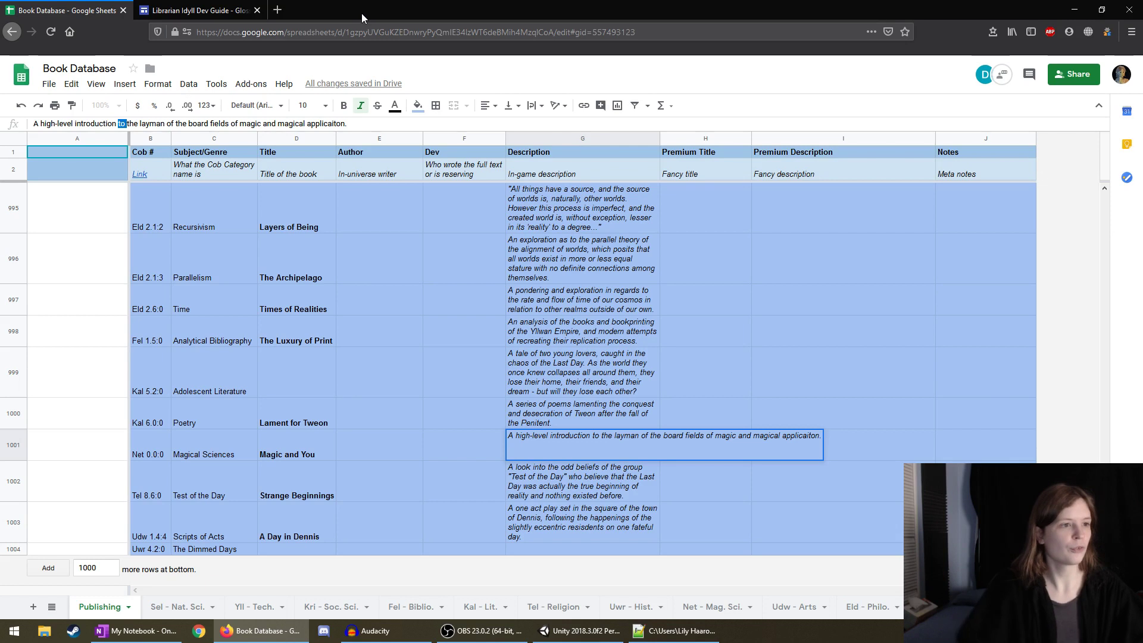
{"action": "type", "text": "for "}
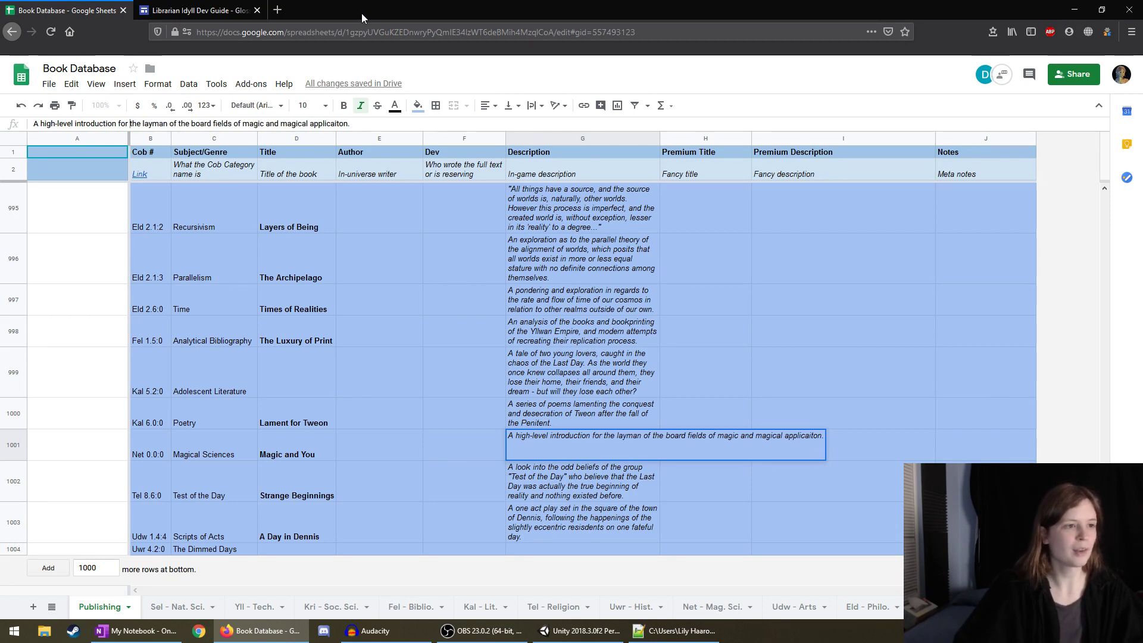
{"action": "type", "text": "to"}
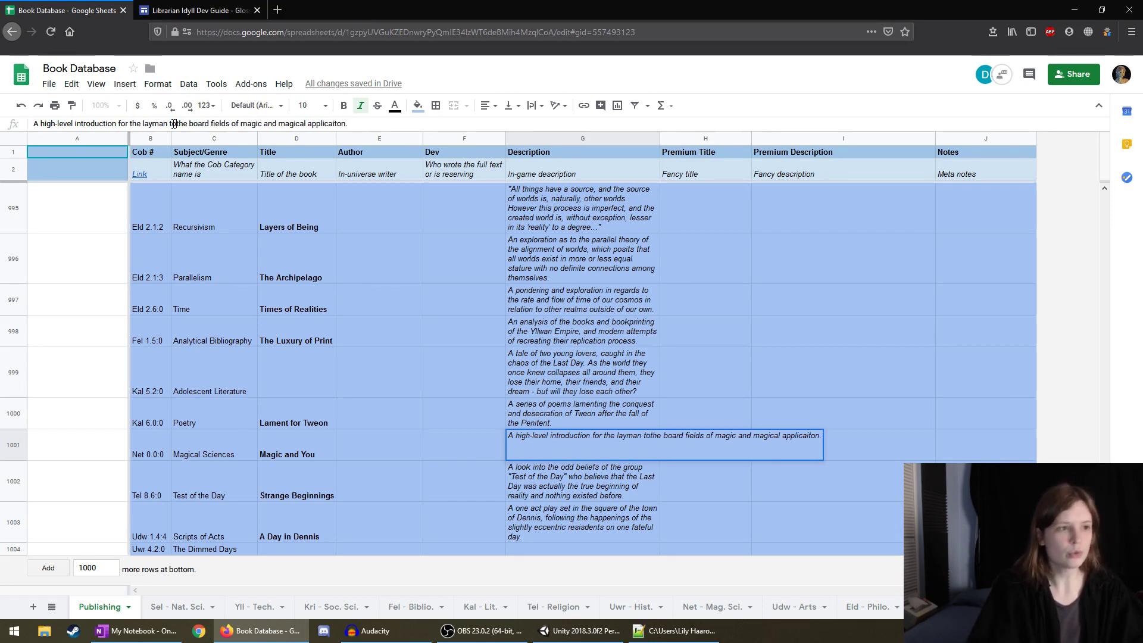
{"action": "key", "text": "Return"}
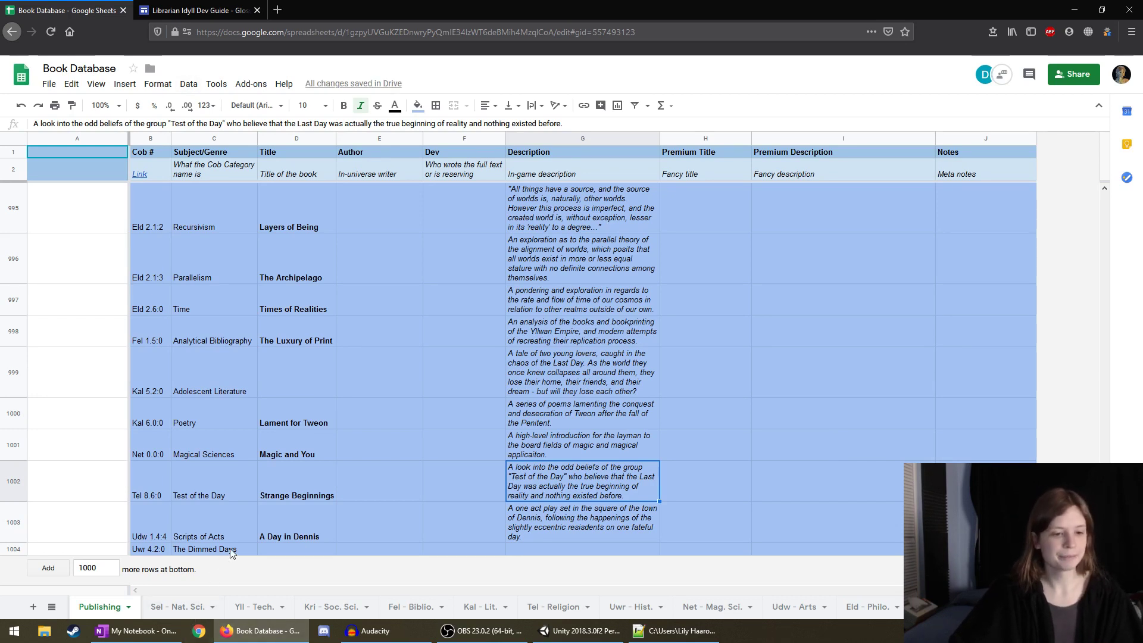
Enter "The Chaos of Rin" as the title of the Dimmed Days book.
{"action": "left_click", "coordinate": [299, 550]}
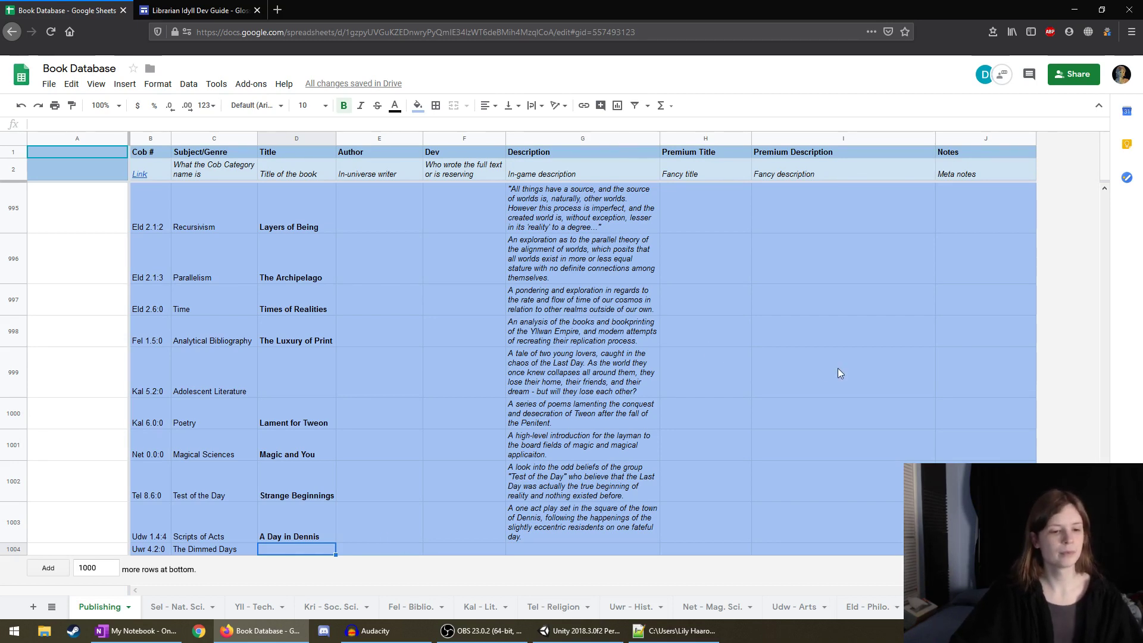
{"action": "type", "text": "The CHaos of"}
{"action": "key", "text": "BackSpace"}
{"action": "key", "text": "BackSpace"}
{"action": "key", "text": "BackSpace"}
{"action": "key", "text": "BackSpace"}
{"action": "key", "text": "BackSpace"}
{"action": "key", "text": "BackSpace"}
{"action": "key", "text": "BackSpace"}
{"action": "type", "text": "ha"}
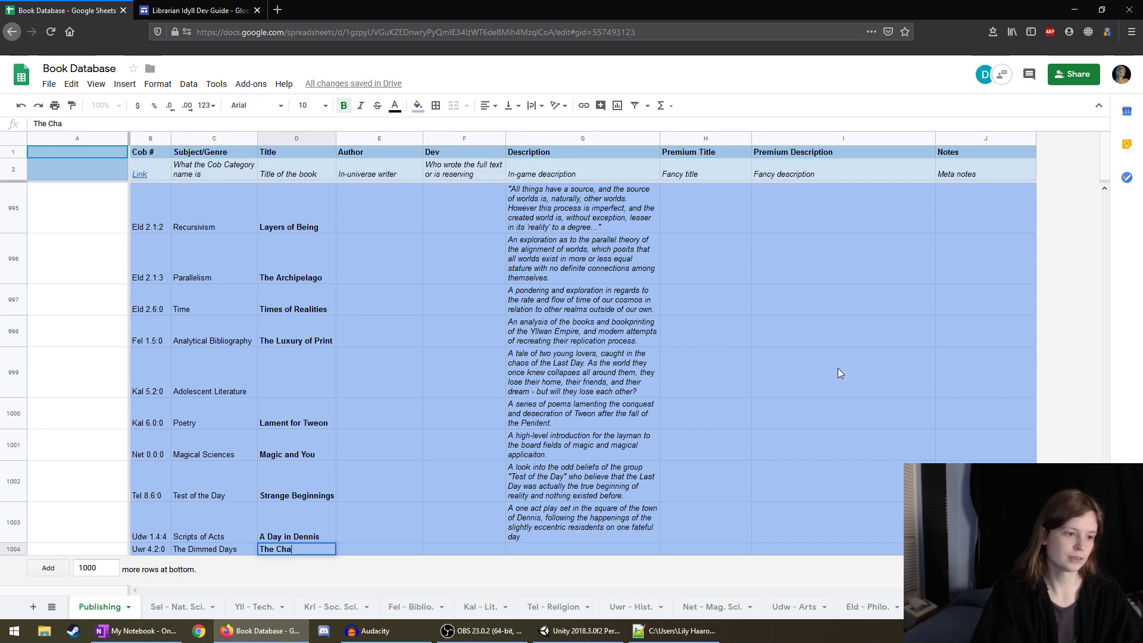
{"action": "type", "text": "os of Rin"}
{"action": "key", "text": "Tab"}
{"action": "key", "text": "Tab"}
{"action": "key", "text": "Tab"}
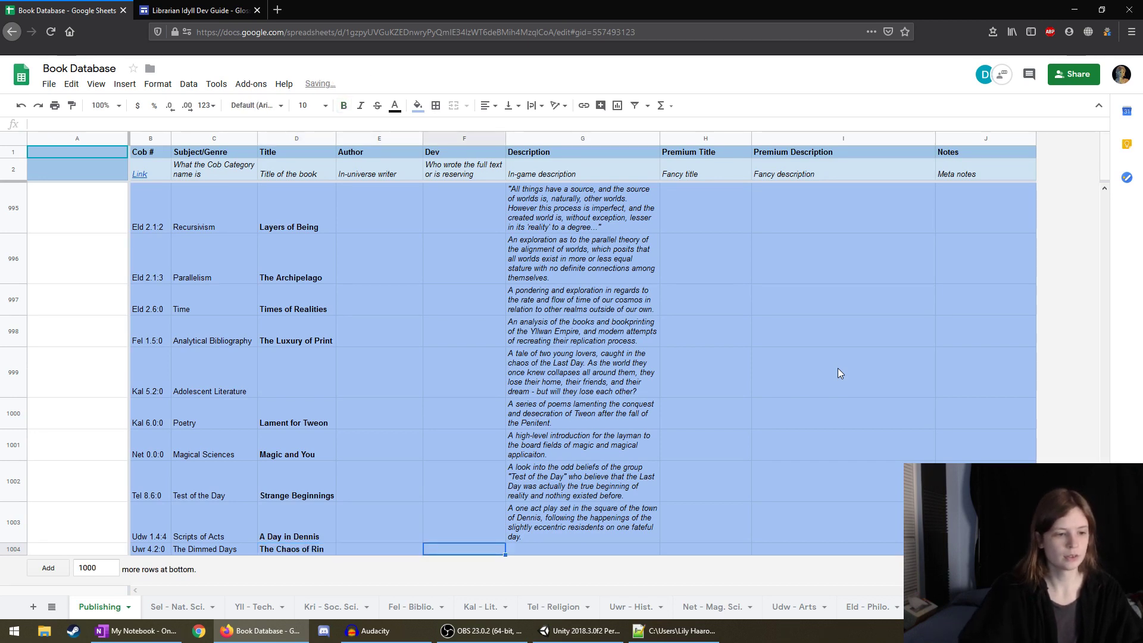
Replace the title of the Dimmed Days book with "The Throes of Rin" and close the notebook window.
{"action": "key", "text": "shift+Tab"}
{"action": "key", "text": "shift+Tab"}
{"action": "key", "text": "shift+Tab"}
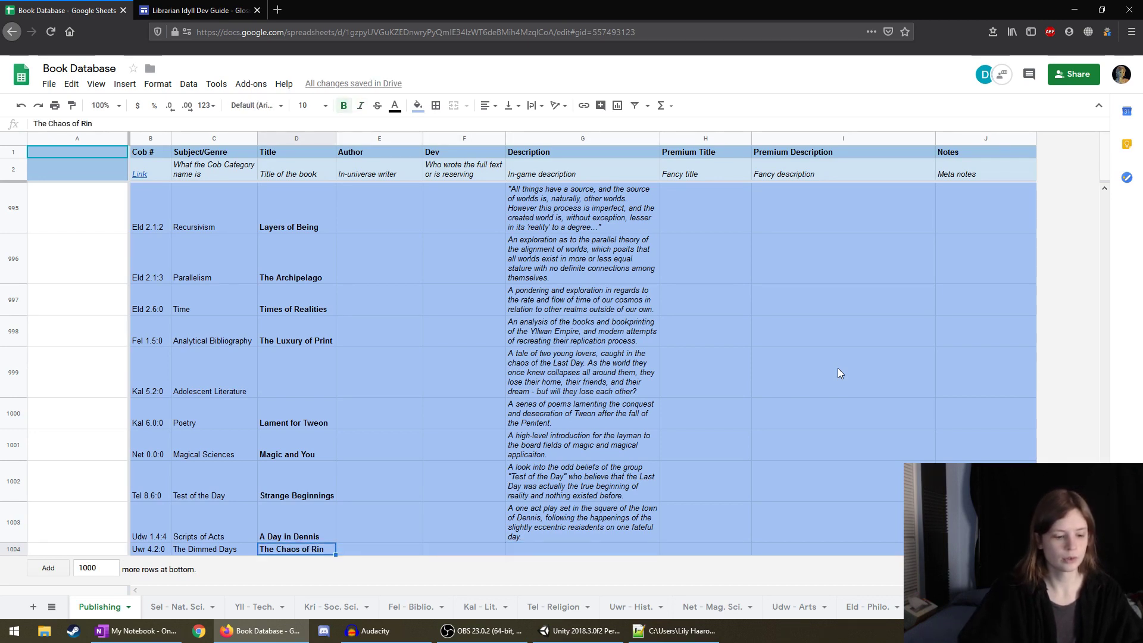
{"action": "type", "text": "The HT"}
{"action": "type", "text": "hroes"}
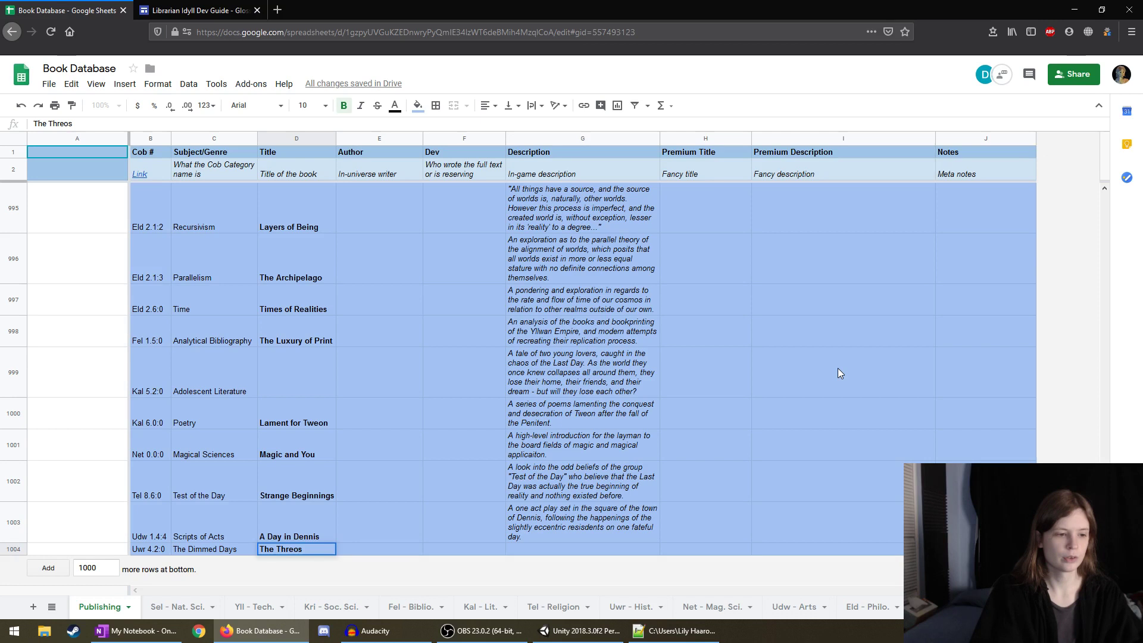
{"action": "key", "text": "BackSpace"}
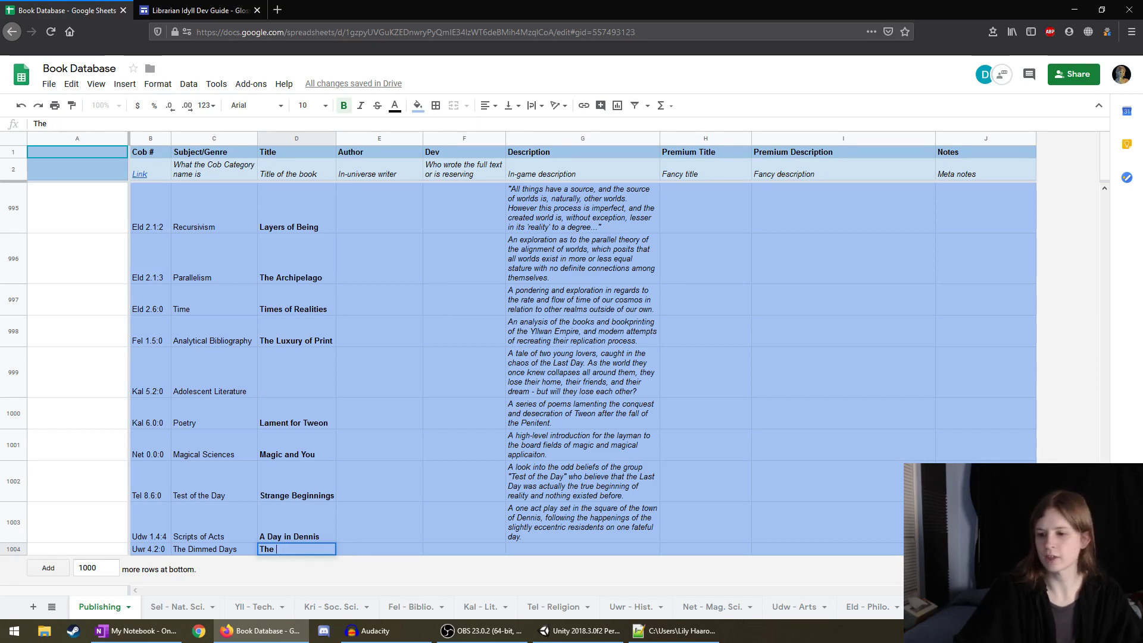
{"action": "key", "text": "alt+Tab"}
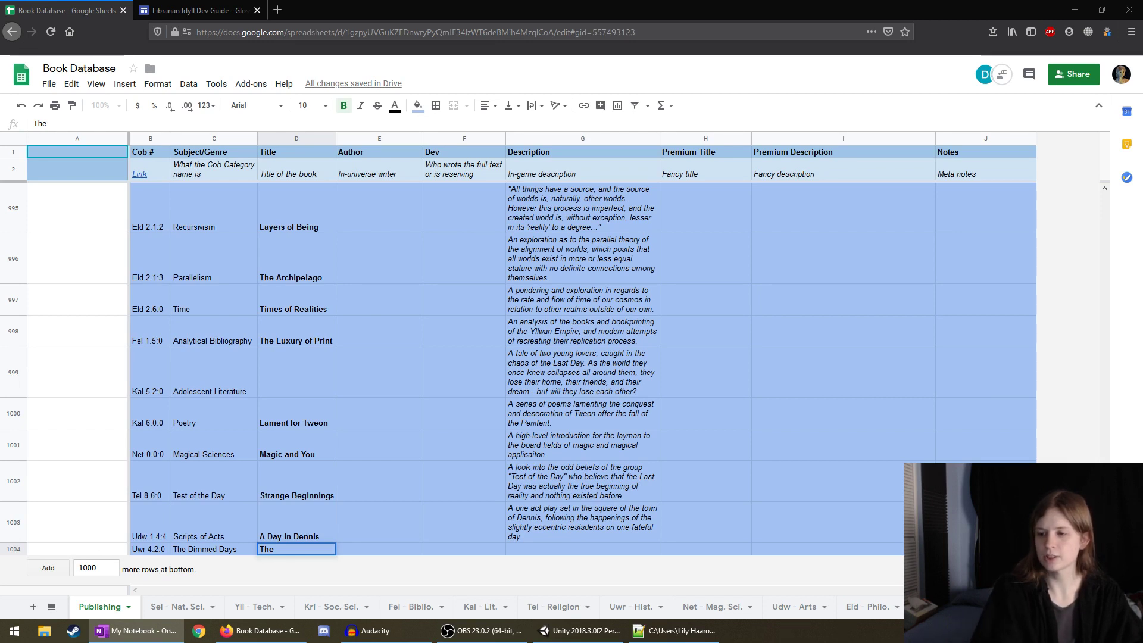
{"action": "key", "text": "alt+F4"}
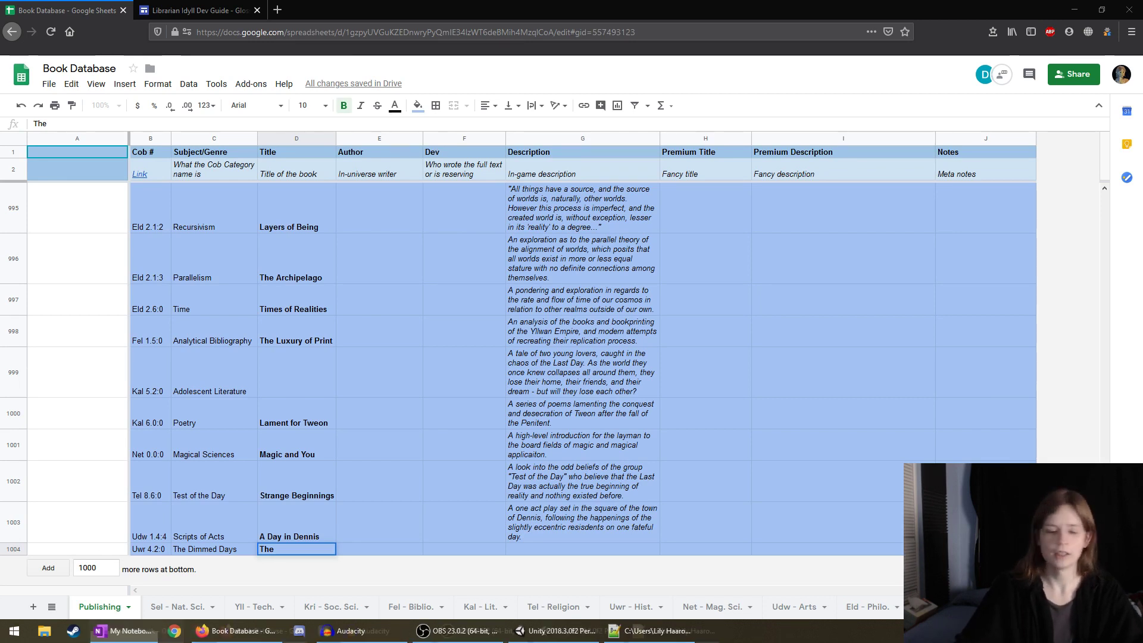
{"action": "type", "text": "Throes of Rin"}
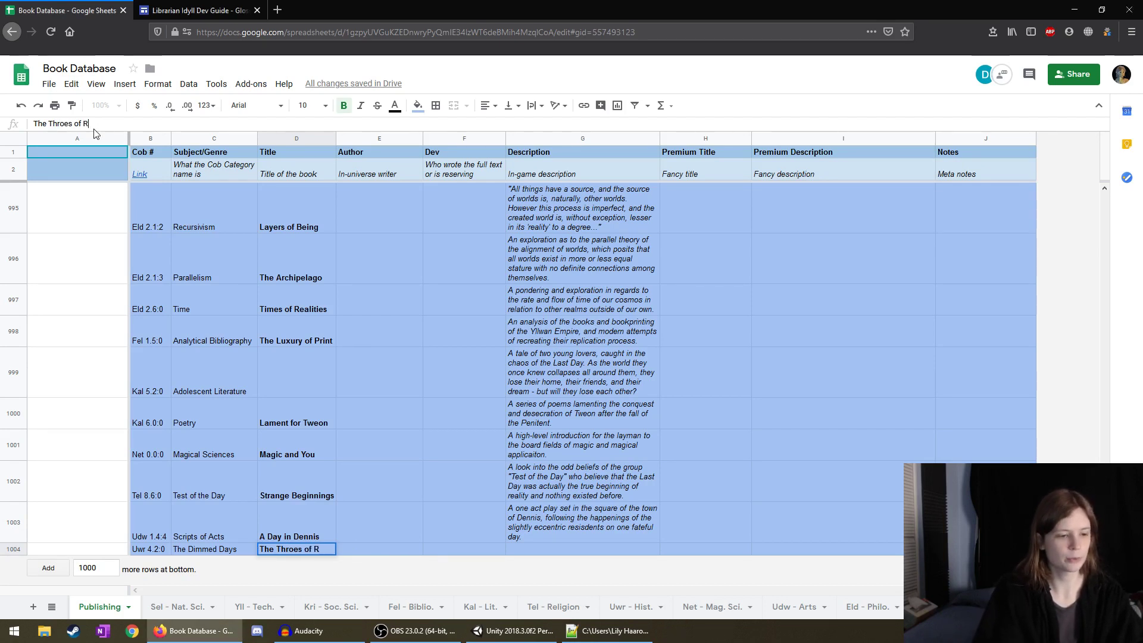
{"action": "key", "text": "Tab"}
Begin the Dimmed Days description with an opening quotation mark and "In the wake of the Day,".
{"action": "key", "text": "Tab"}
{"action": "key", "text": "Tab"}
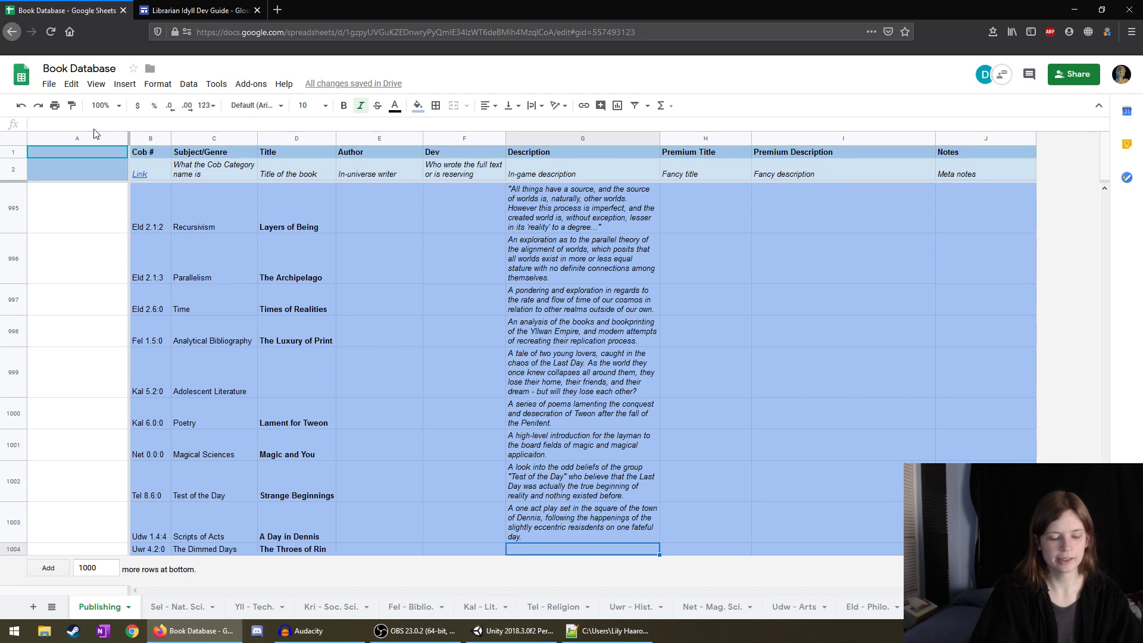
{"action": "type", "text": "\"All things have a source, and the source of worlds is, naturally, other worlds. However this process is imperfect, and the created world is, without exception, lesser in its 'reality' to a degree...\""}
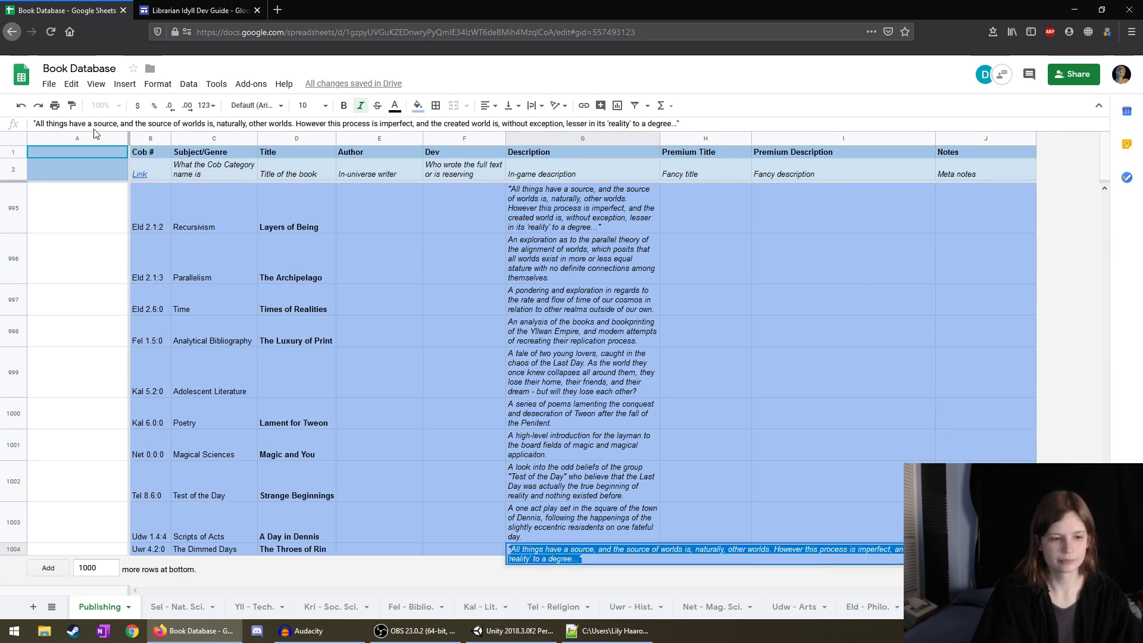
{"action": "type", "text": "\"In the wake of "}
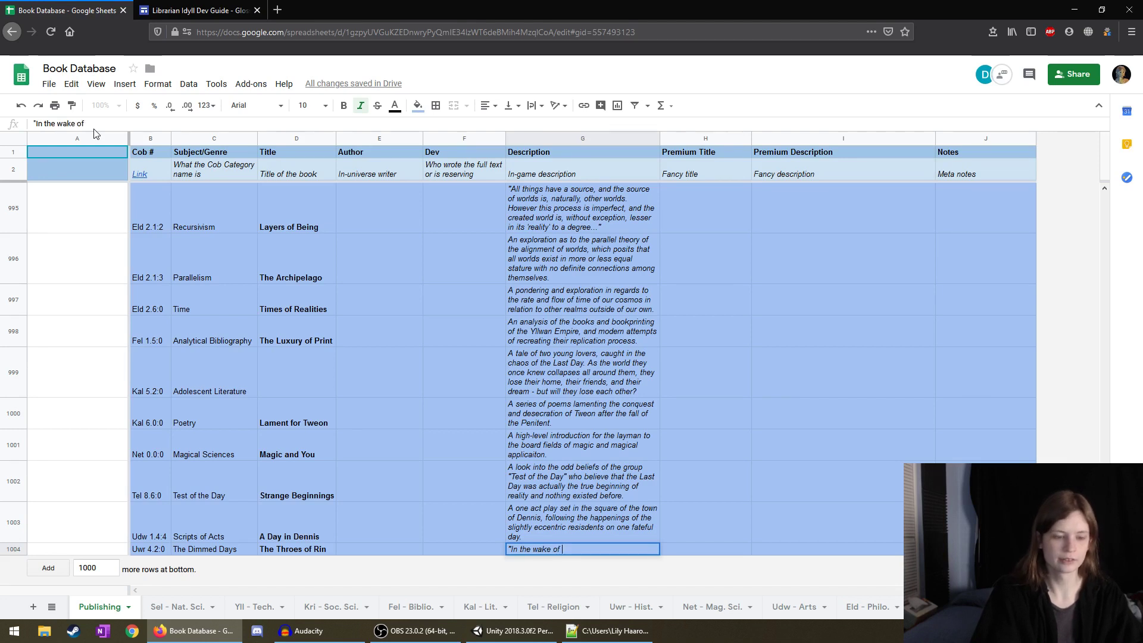
{"action": "type", "text": "the fateful"}
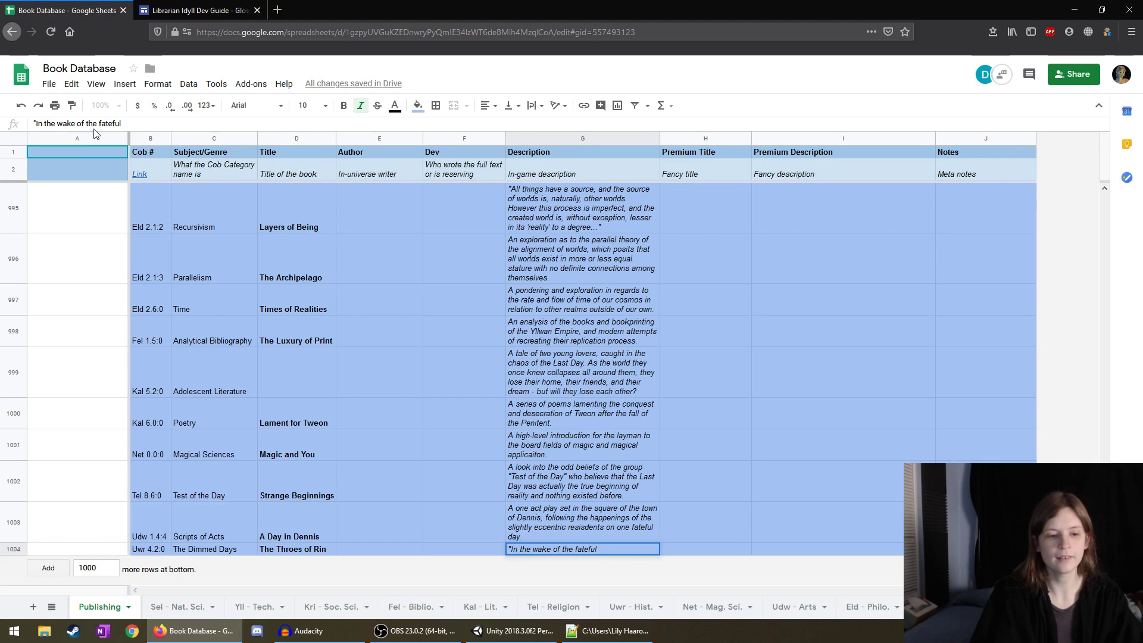
{"action": "key", "text": "BackSpace"}
{"action": "key", "text": "BackSpace"}
{"action": "key", "text": "BackSpace"}
{"action": "key", "text": "BackSpace"}
{"action": "key", "text": "BackSpace"}
{"action": "key", "text": "BackSpace"}
{"action": "key", "text": "BackSpace"}
{"action": "type", "text": "Day,"}
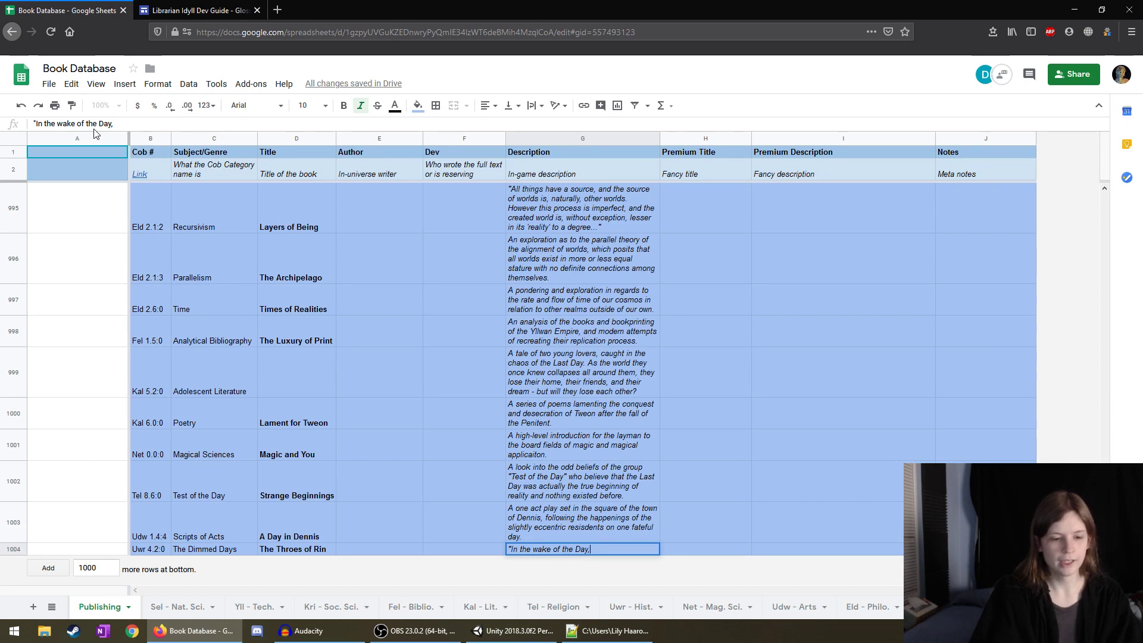
Continue the Dimmed Days description with "Eldwa had still more".
{"action": "type", "text": " Eldwa"}
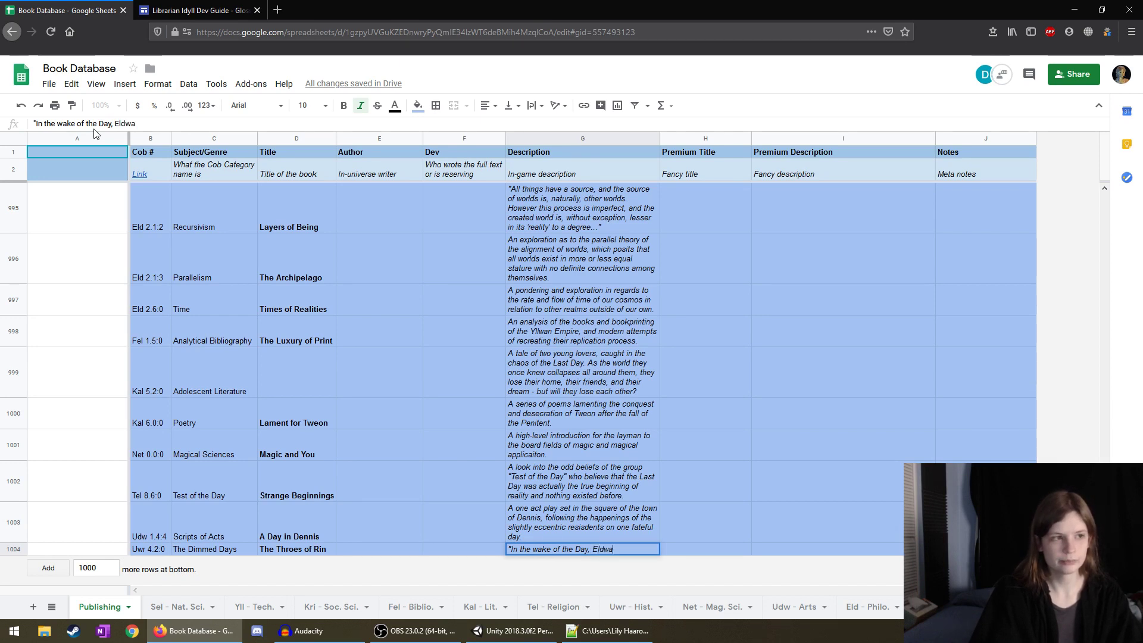
{"action": "type", "text": " had"}
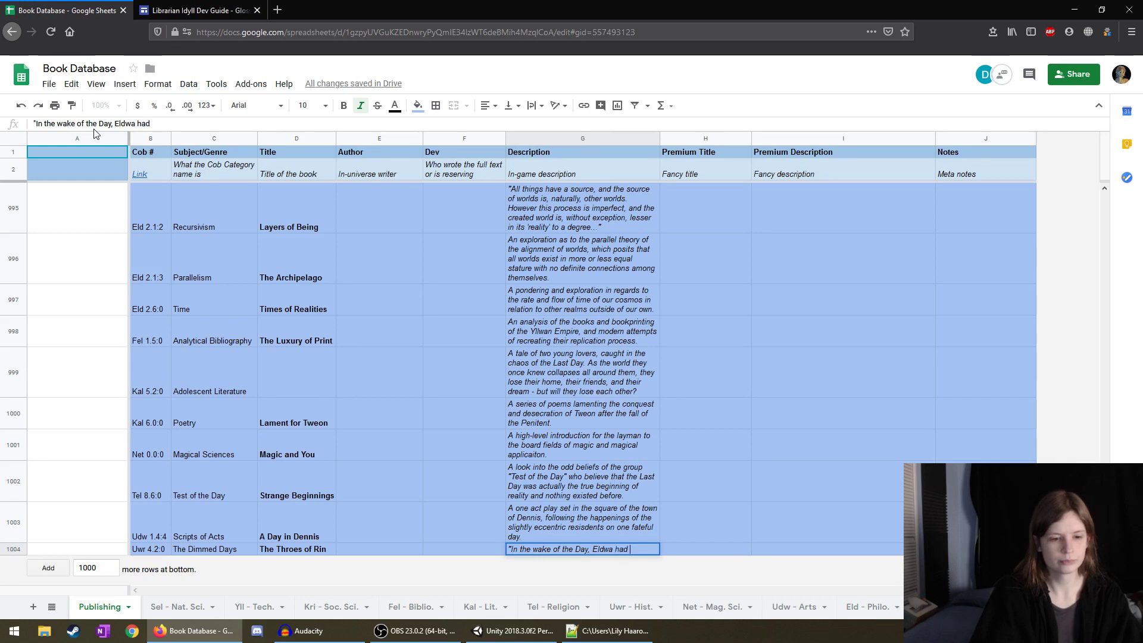
{"action": "type", "text": " sti"}
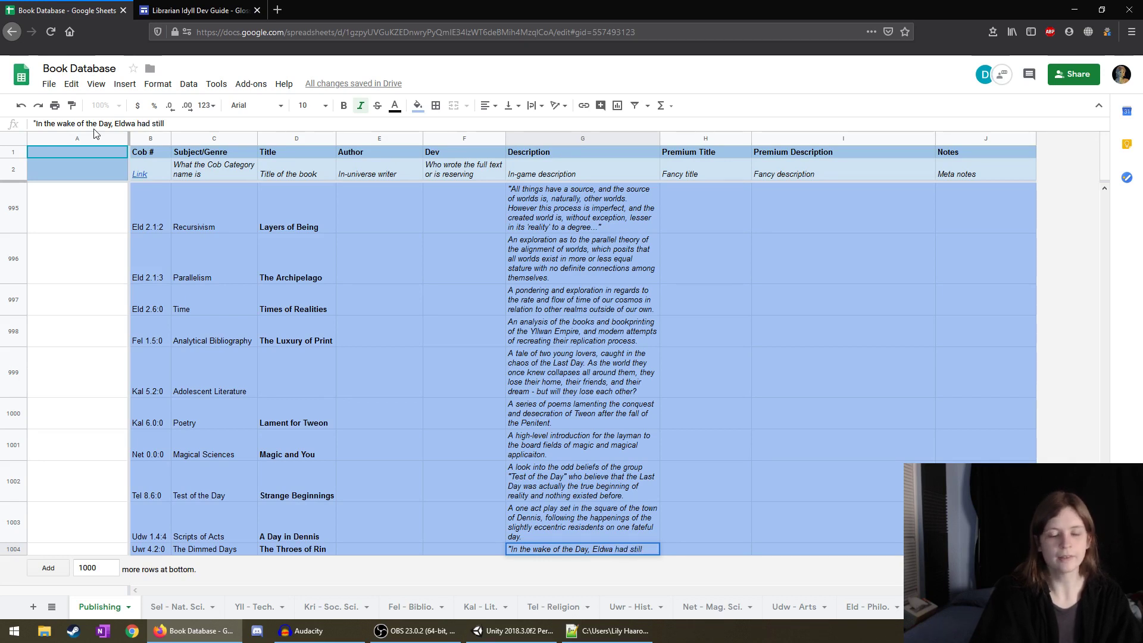
{"action": "type", "text": "ll more "}
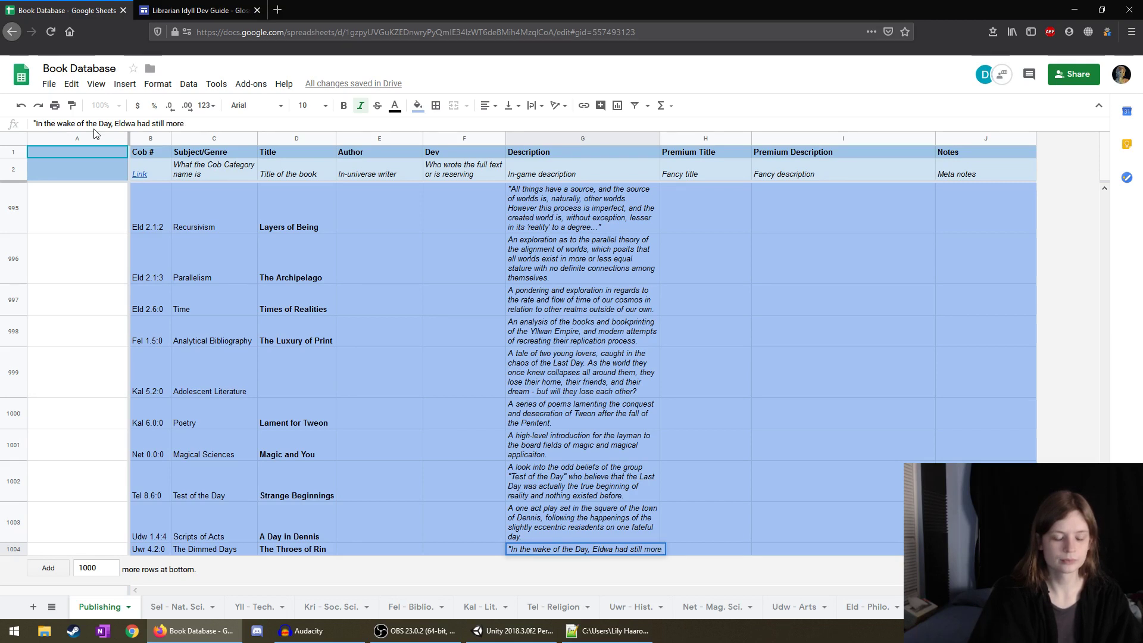
{"action": "type", "text": "wo"}
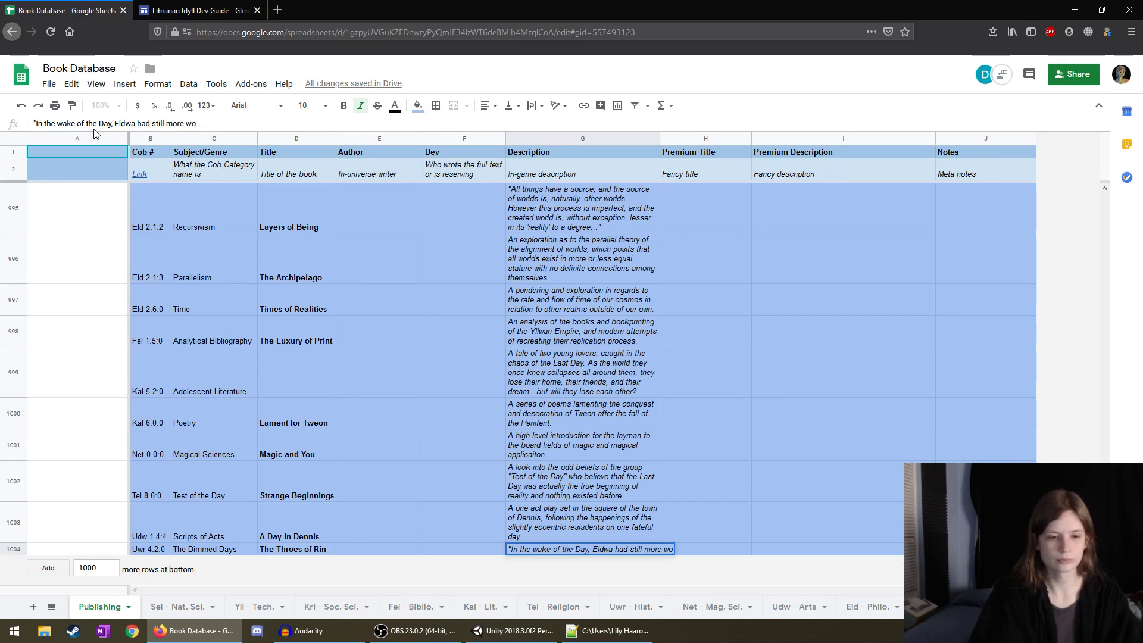
{"action": "key", "text": "BackSpace"}
{"action": "key", "text": "BackSpace"}
{"action": "key", "text": "BackSpace"}
{"action": "key", "text": "BackSpace"}
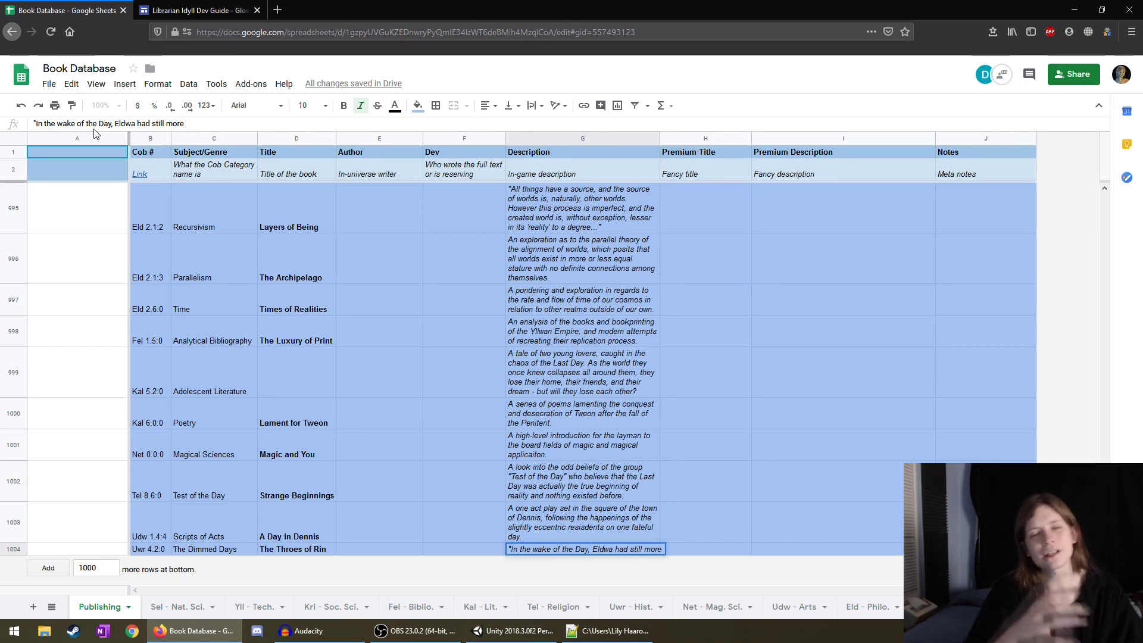
Extend the Dimmed Days description with "declarations to make to".
{"action": "type", "text": "delcat"}
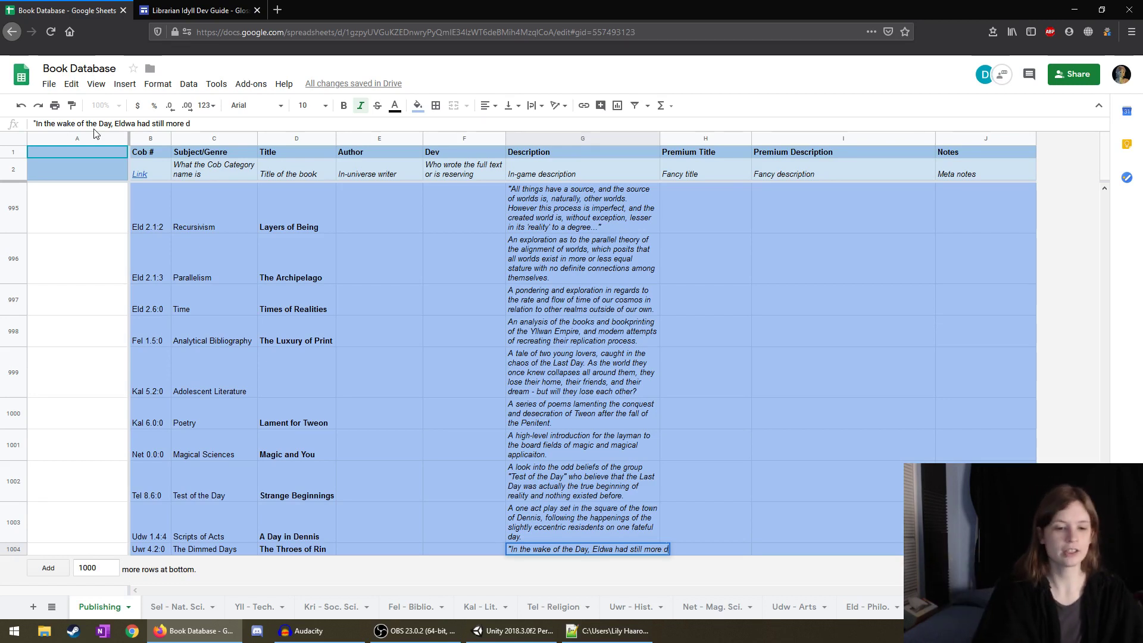
{"action": "key", "text": "BackSpace"}
{"action": "key", "text": "BackSpace"}
{"action": "key", "text": "BackSpace"}
{"action": "key", "text": "BackSpace"}
{"action": "type", "text": "clarations to"}
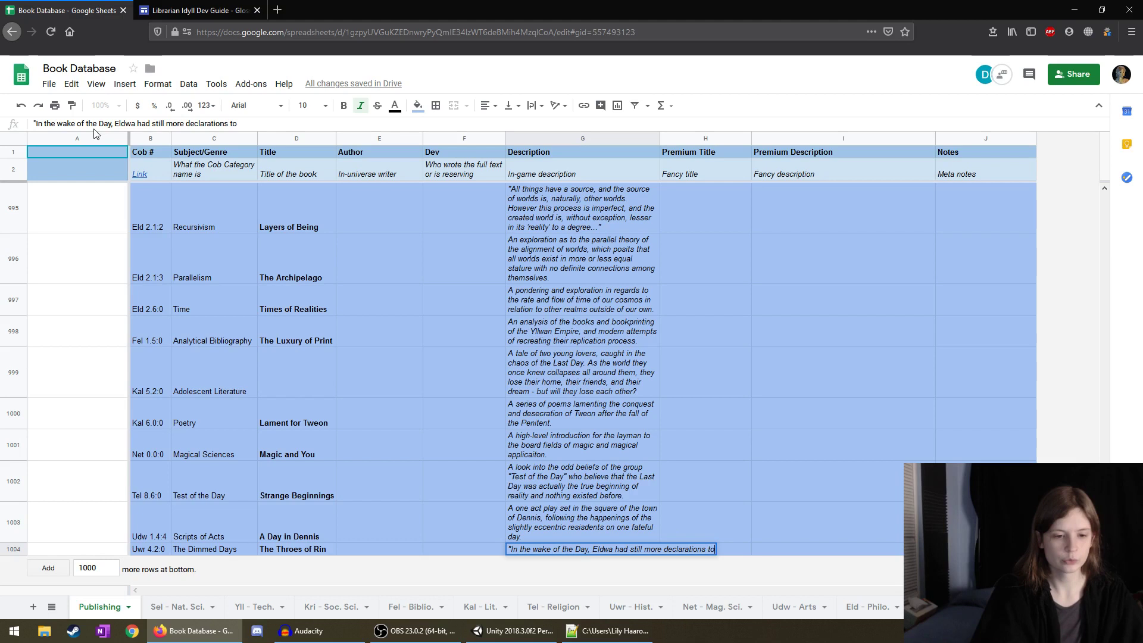
{"action": "type", "text": " make to"}
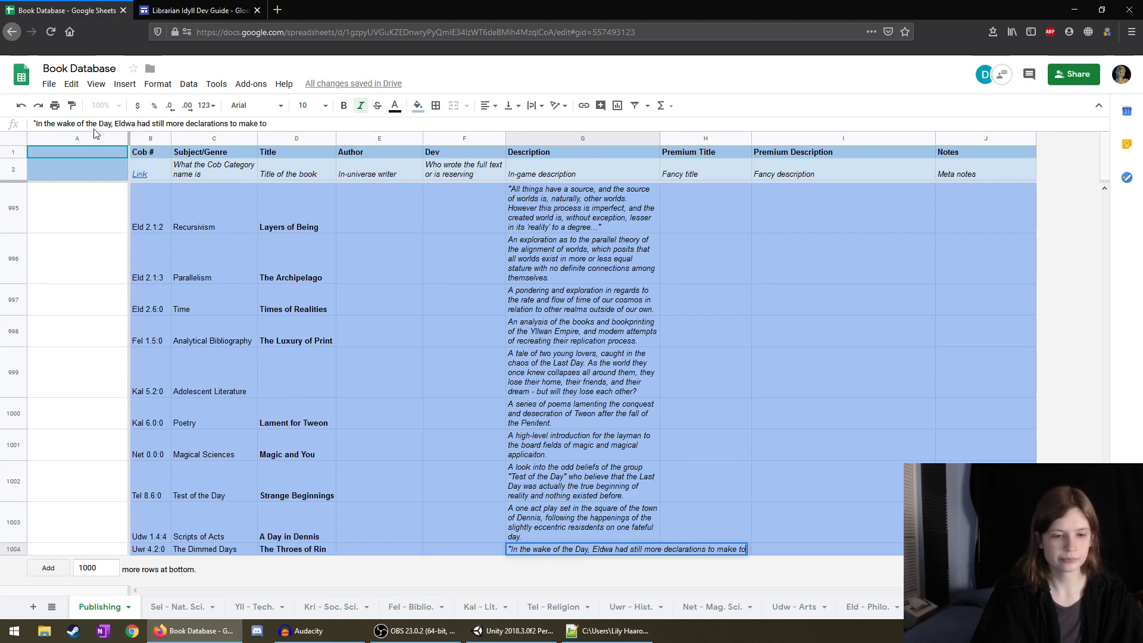
Add "mortalkind, and they" to the Dimmed Days description, using "they" as the pronoun for Eldwa.
{"action": "type", "text": " mortalkind, and she"}
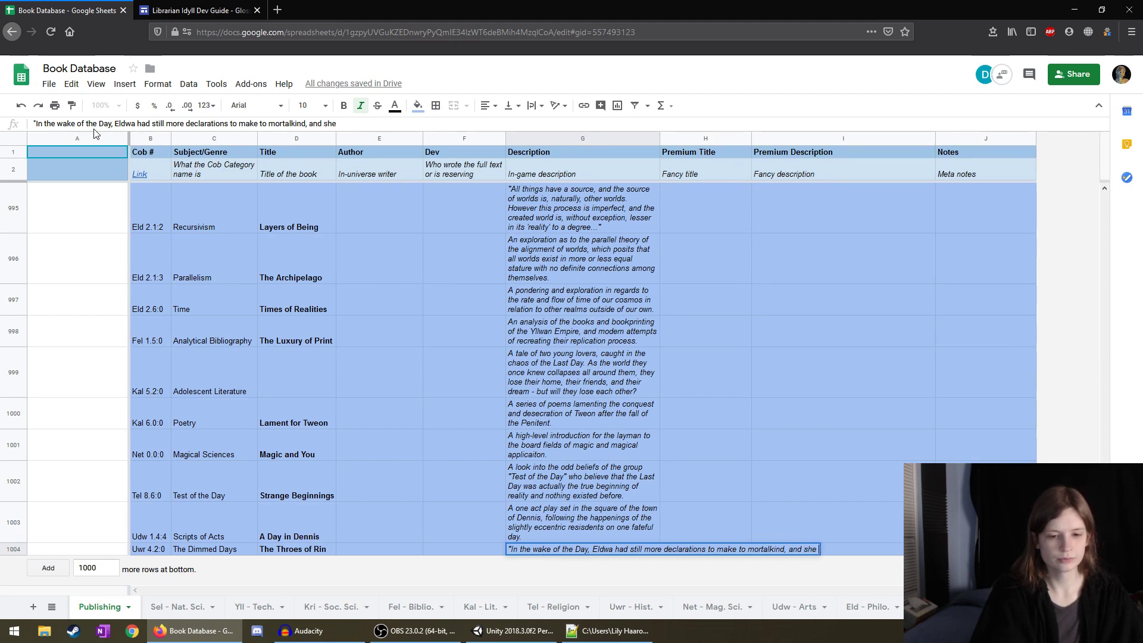
{"action": "key", "text": "BackSpace"}
{"action": "key", "text": "BackSpace"}
{"action": "key", "text": "BackSpace"}
{"action": "key", "text": "BackSpace"}
{"action": "type", "text": "they t"}
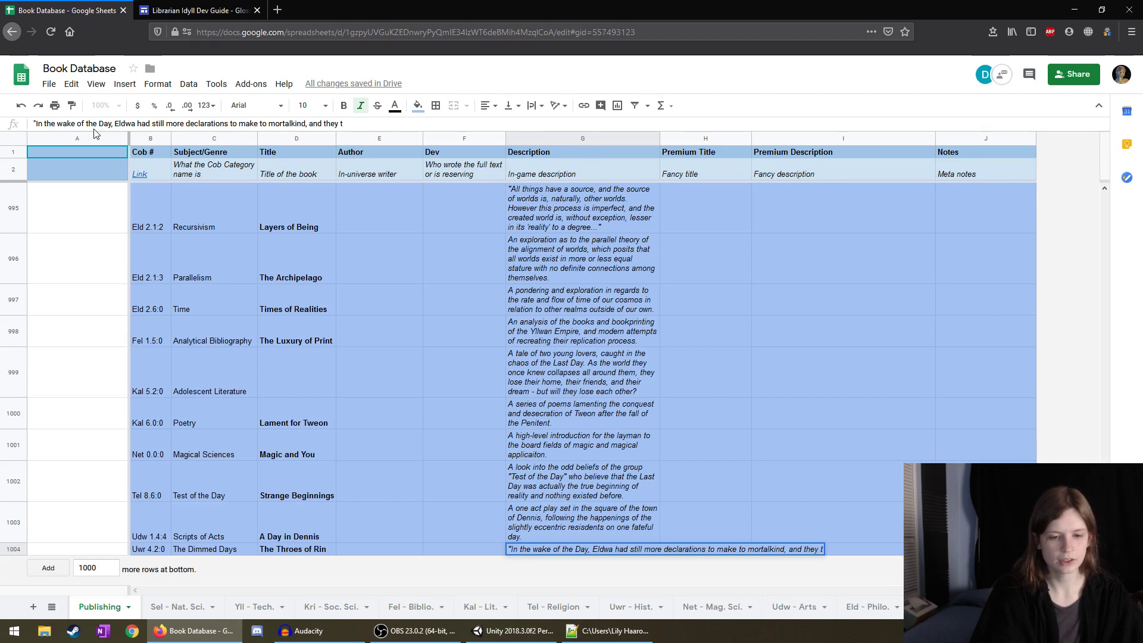
{"action": "type", "text": "orre the moon"}
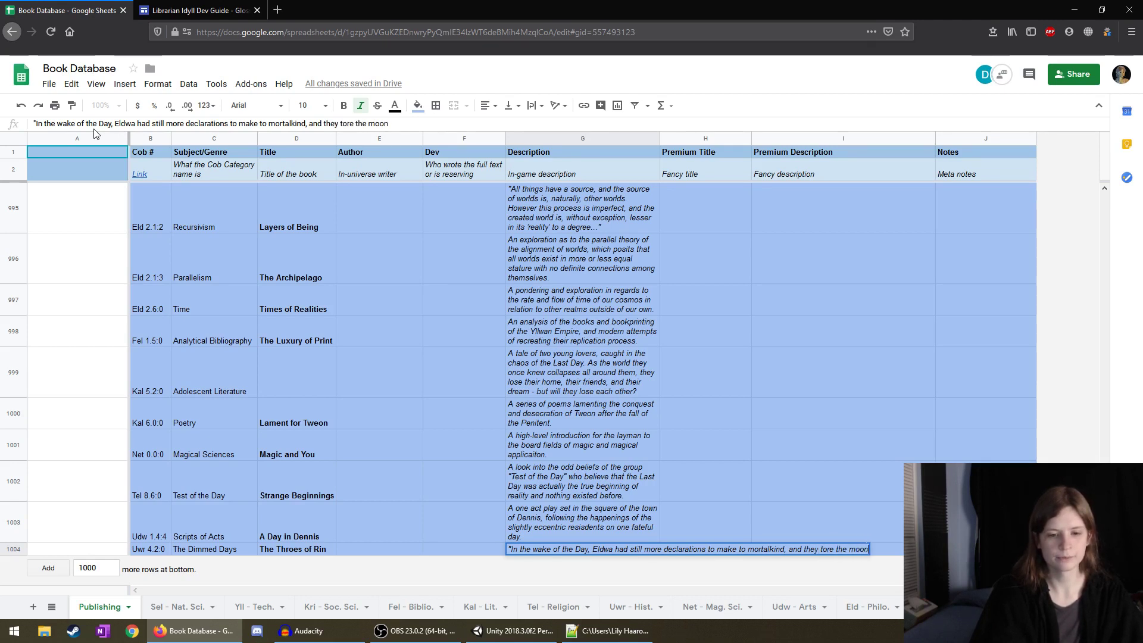
{"action": "key", "text": "BackSpace"}
{"action": "key", "text": "BackSpace"}
{"action": "key", "text": "BackSpace"}
{"action": "key", "text": "BackSpace"}
{"action": "key", "text": "BackSpace"}
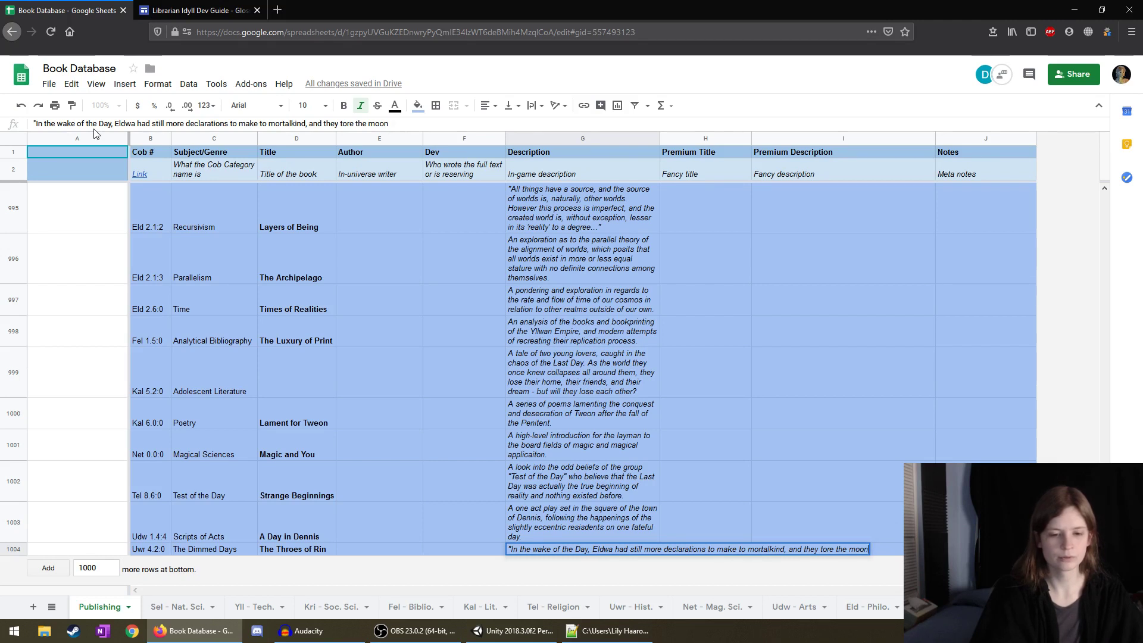
{"action": "key", "text": "BackSpace"}
{"action": "key", "text": "BackSpace"}
{"action": "type", "text": "ir m"}
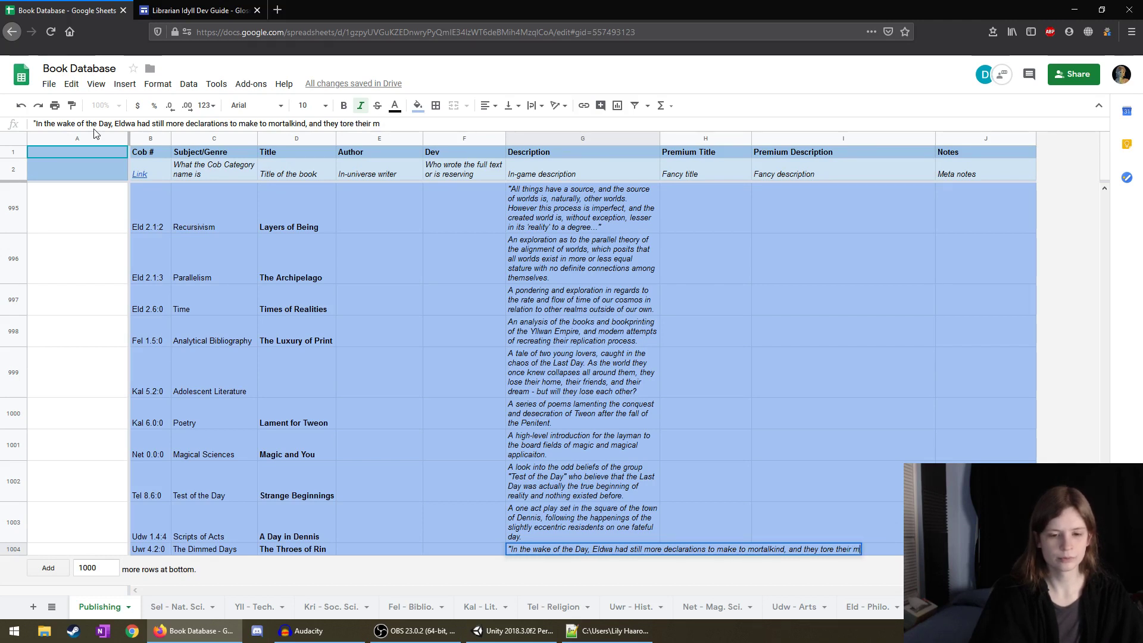
{"action": "type", "text": "oon of"}
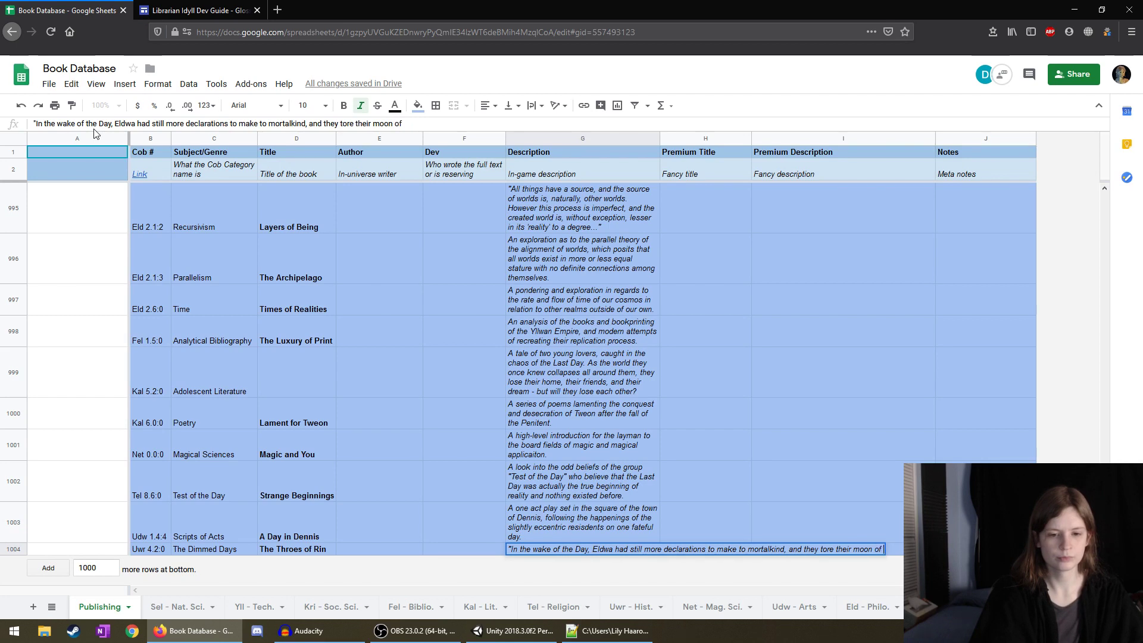
{"action": "type", "text": " Rin"}
{"action": "key", "text": "BackSpace"}
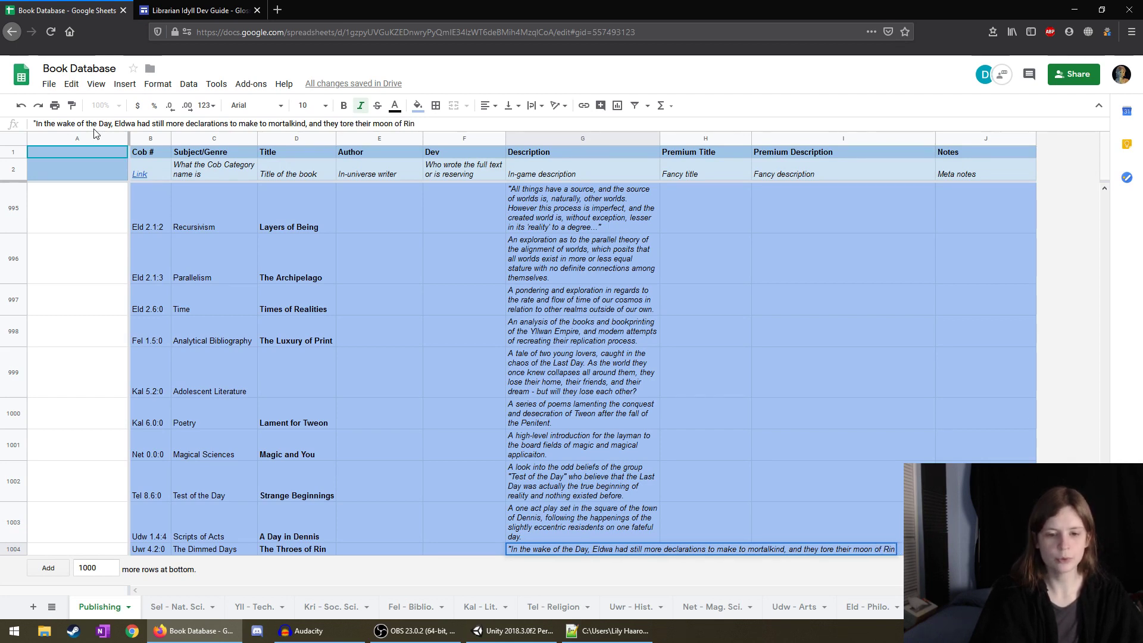
{"action": "key", "text": "BackSpace"}
{"action": "key", "text": "BackSpace"}
{"action": "key", "text": "BackSpace"}
{"action": "key", "text": "BackSpace"}
{"action": "key", "text": "BackSpace"}
{"action": "key", "text": "BackSpace"}
{"action": "key", "text": "BackSpace"}
{"action": "key", "text": "BackSpace"}
{"action": "key", "text": "BackSpace"}
{"action": "key", "text": "BackSpace"}
{"action": "key", "text": "BackSpace"}
{"action": "key", "text": "BackSpace"}
{"action": "key", "text": "BackSpace"}
{"action": "key", "text": "BackSpace"}
{"action": "key", "text": "BackSpace"}
{"action": "key", "text": "BackSpace"}
{"action": "key", "text": "BackSpace"}
{"action": "key", "text": "BackSpace"}
{"action": "key", "text": "BackSpace"}
{"action": "key", "text": "BackSpace"}
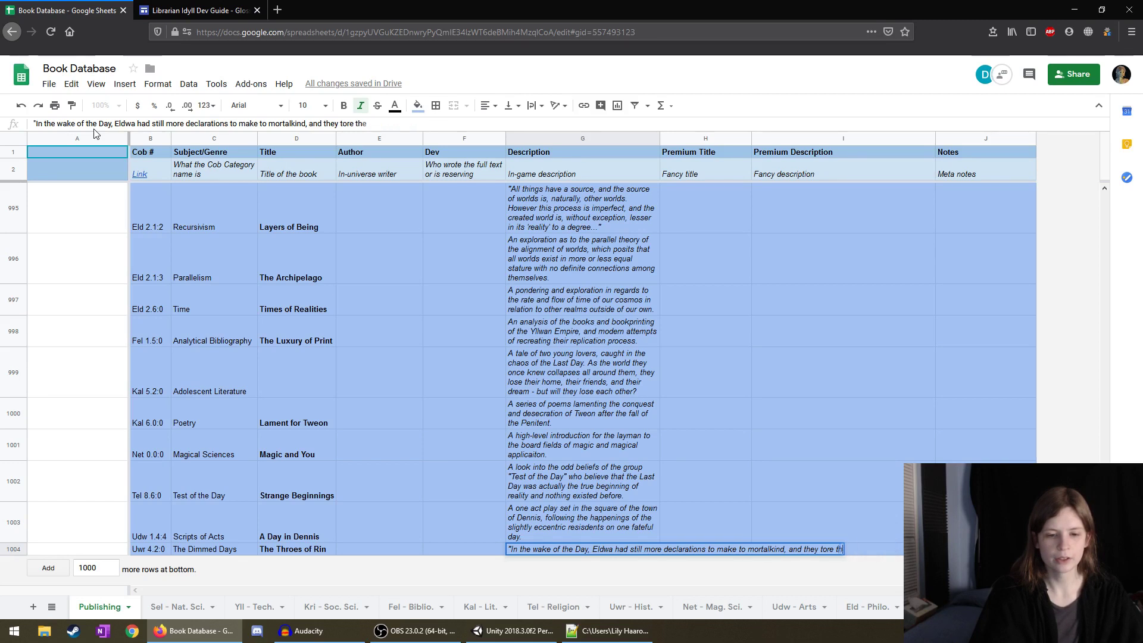
{"action": "key", "text": "BackSpace"}
{"action": "type", "text": "ey"}
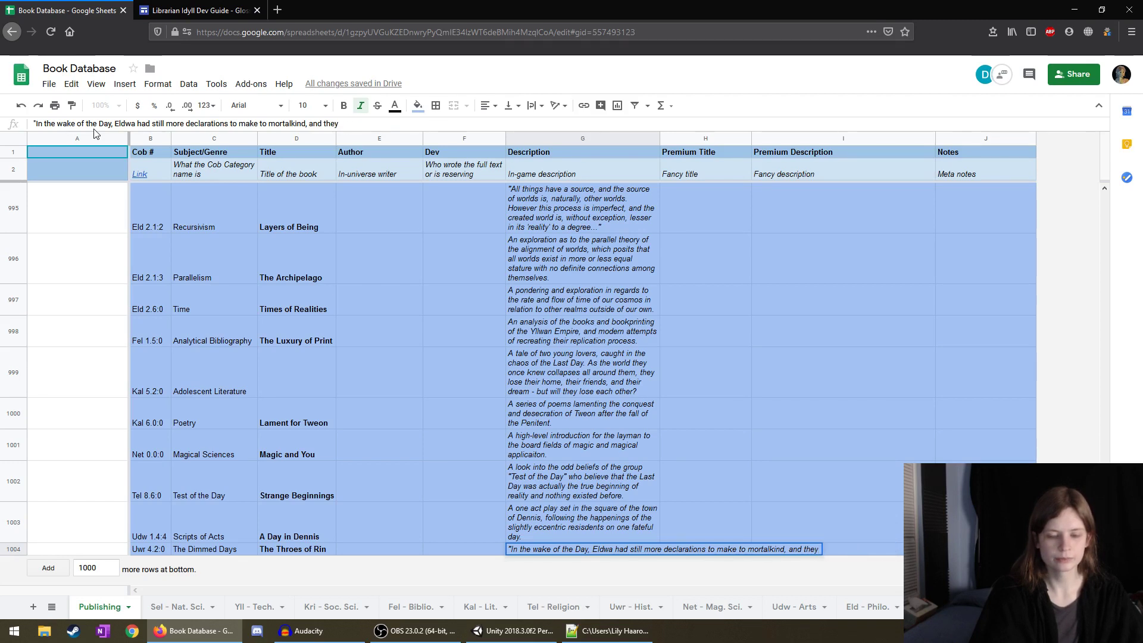
Continue the Dimmed Days description with "tore the moon of Rin apart".
{"action": "type", "text": " tore the m"}
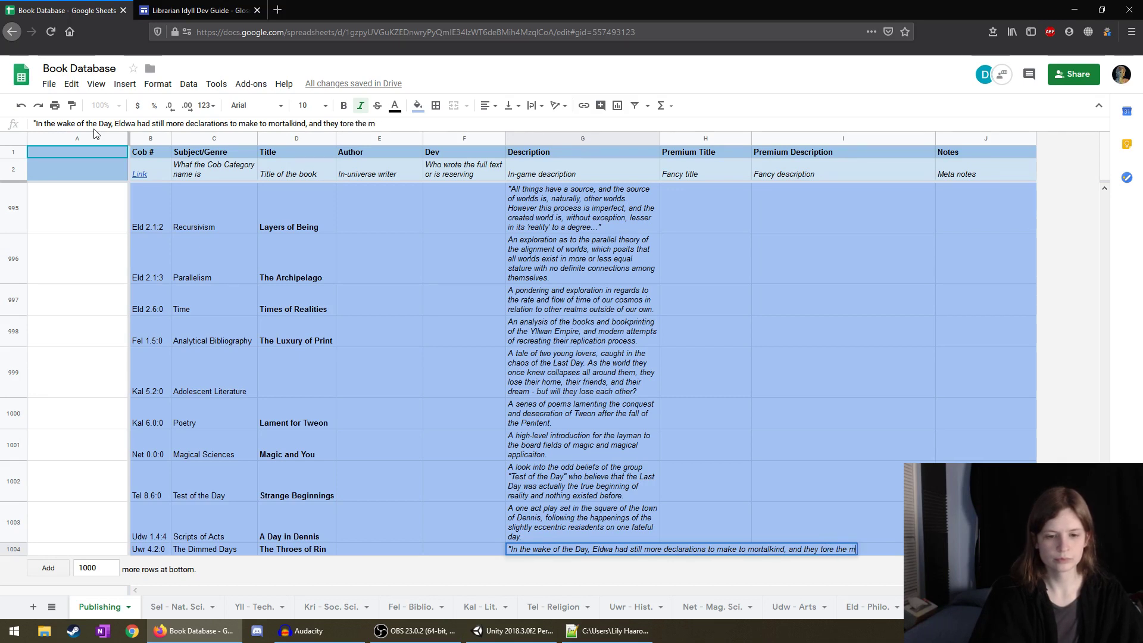
{"action": "type", "text": "oon of Rin apart befo"}
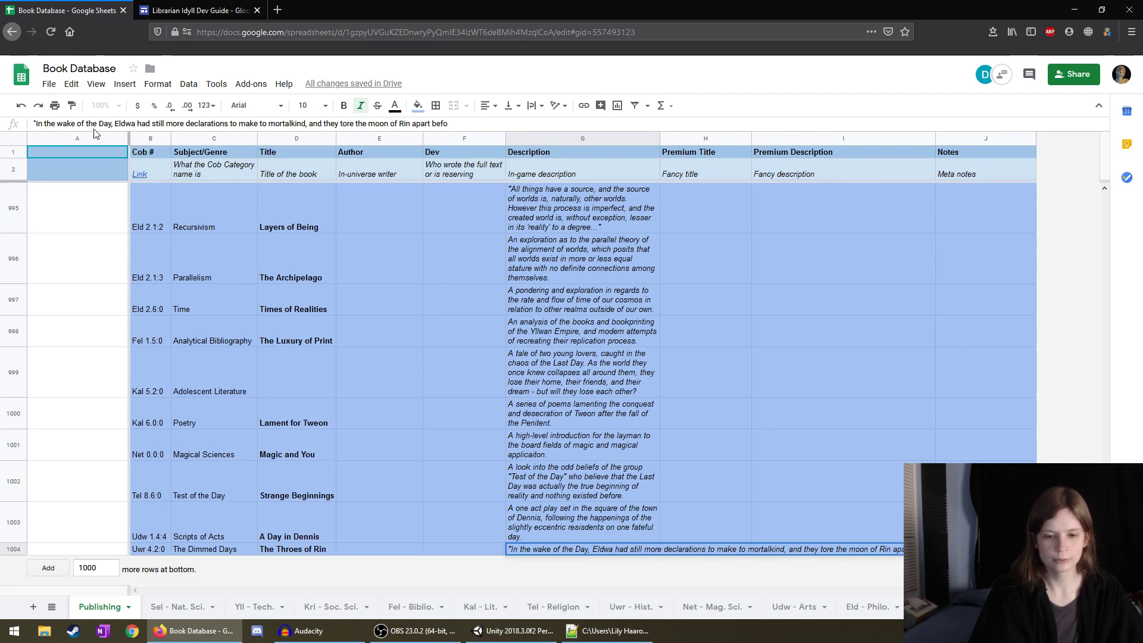
{"action": "type", "text": "re"}
{"action": "key", "text": "BackSpace"}
{"action": "key", "text": "BackSpace"}
{"action": "key", "text": "BackSpace"}
{"action": "key", "text": "BackSpace"}
{"action": "key", "text": "BackSpace"}
{"action": "key", "text": "BackSpace"}
{"action": "key", "text": "BackSpace"}
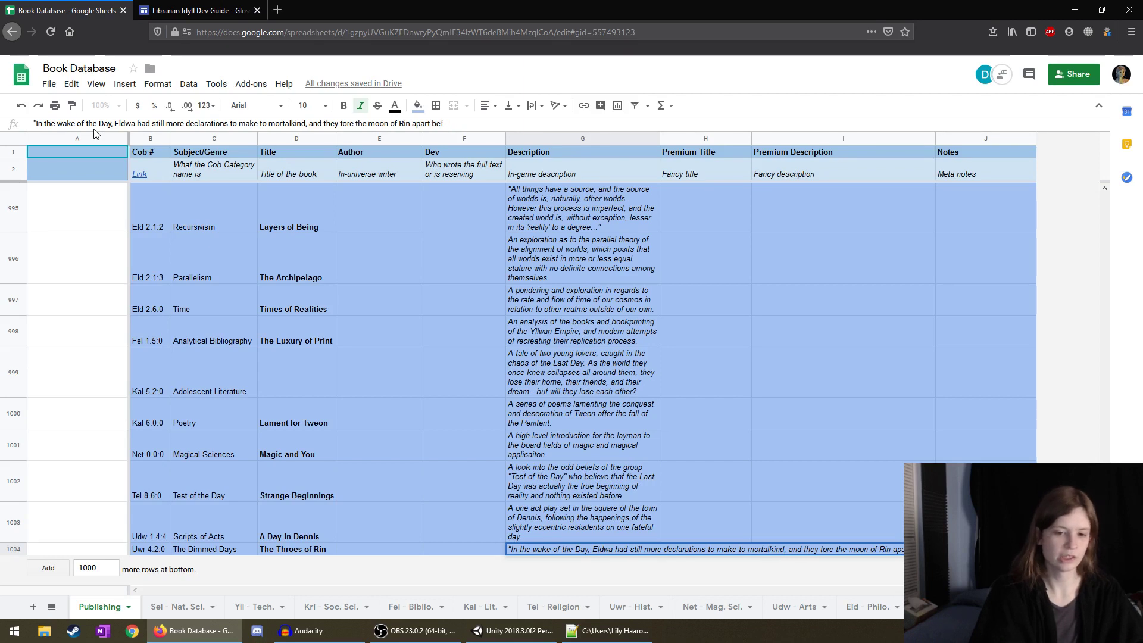
Finish the Dimmed Days description with "in the stage of the heavens..." and a closing quotation mark, and commit it.
{"action": "type", "text": "in the stage of the hav"}
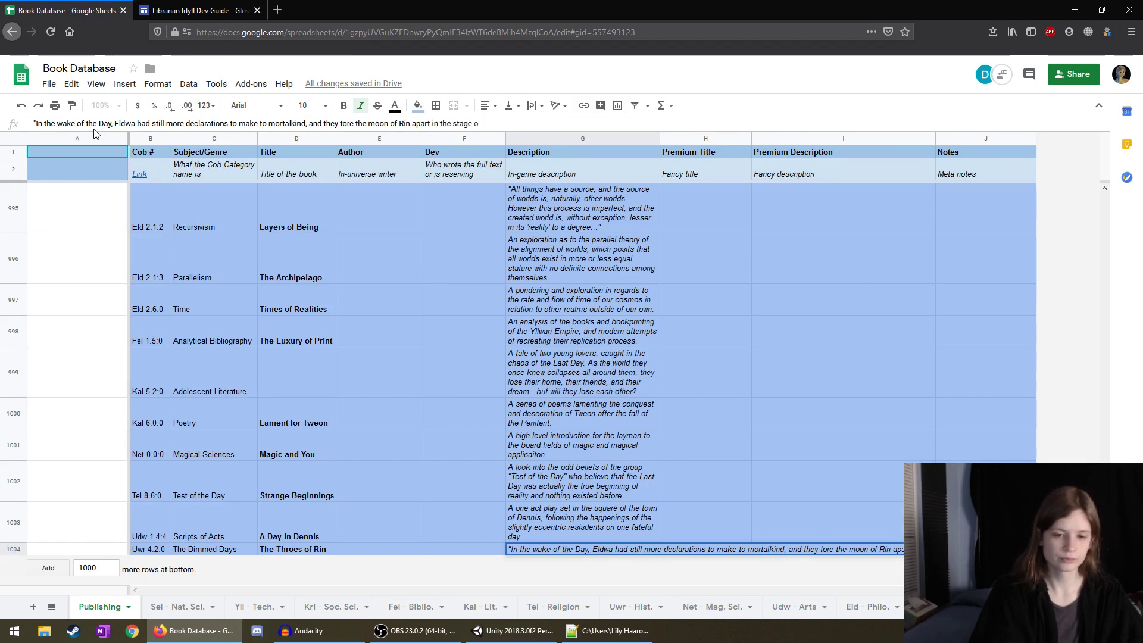
{"action": "key", "text": "BackSpace"}
{"action": "key", "text": "BackSpace"}
{"action": "key", "text": "BackSpace"}
{"action": "key", "text": "BackSpace"}
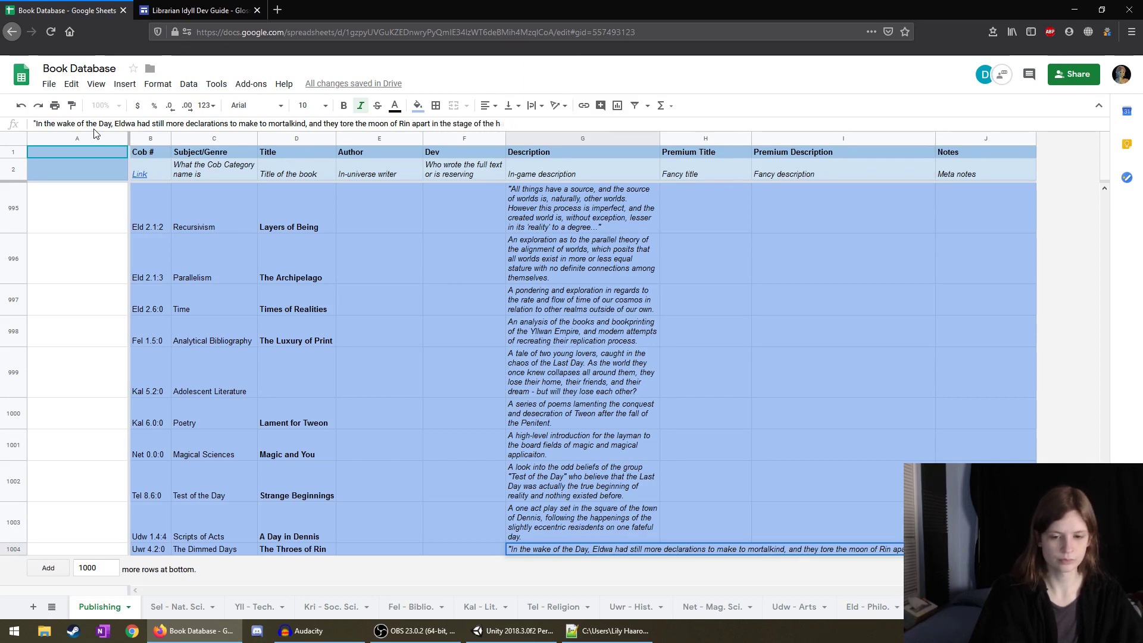
{"action": "type", "text": "eavens...\""}
{"action": "key", "text": "Return"}
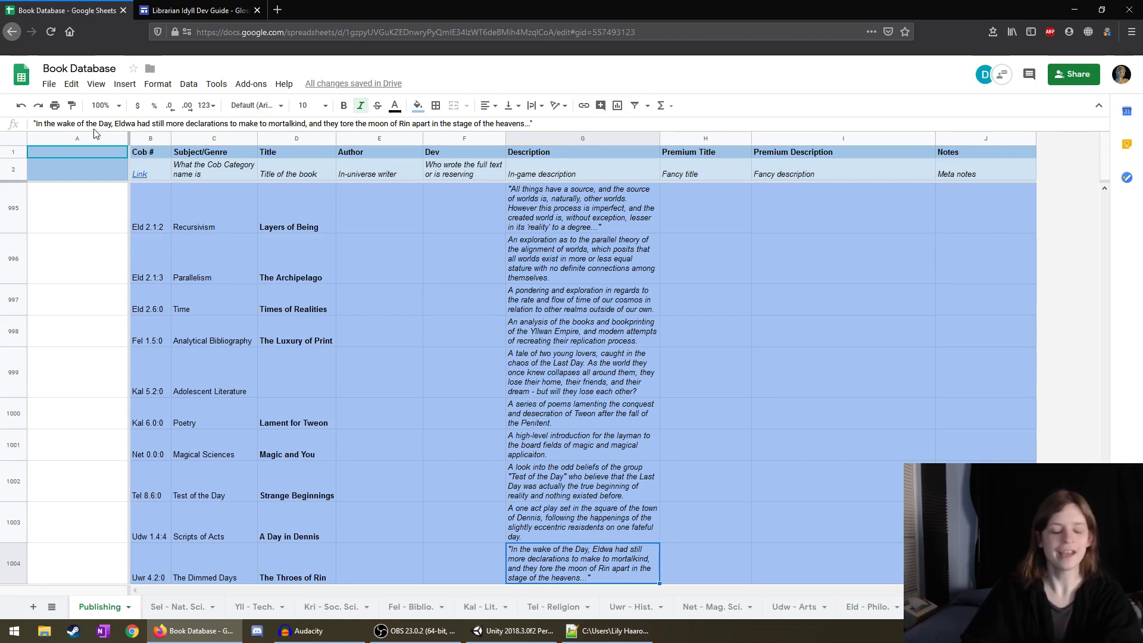
{"action": "key", "text": "Left"}
{"action": "key", "text": "Left"}
{"action": "key", "text": "Left"}
{"action": "key", "text": "Right"}
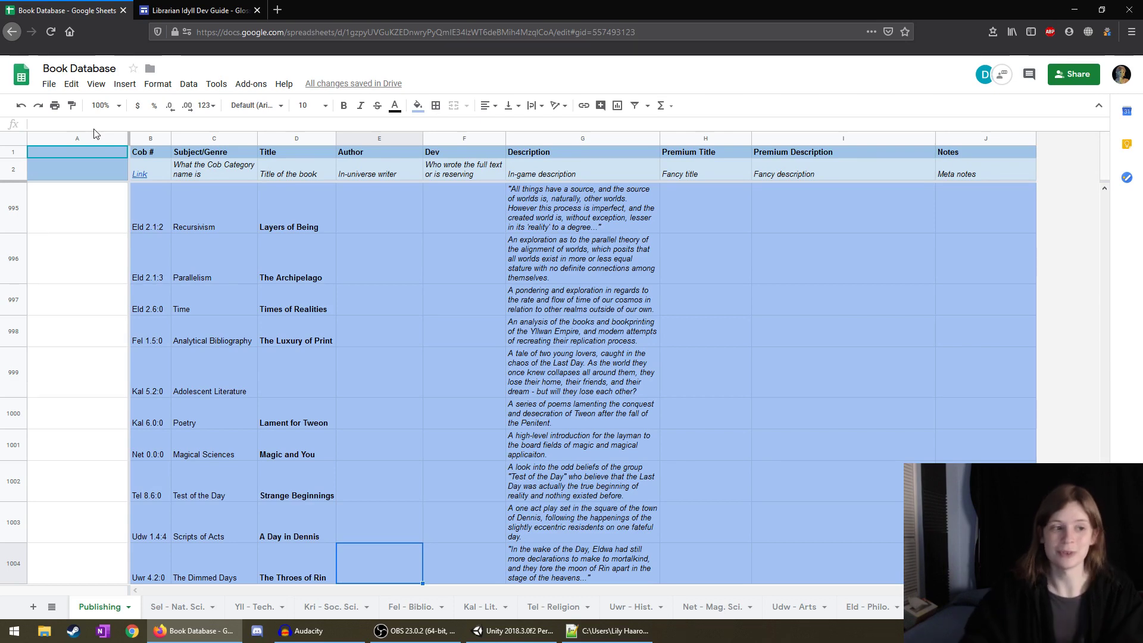
{"action": "scroll", "coordinate": [634, 407], "scroll_direction": "down", "scroll_amount": 2}
{"action": "scroll", "coordinate": [635, 406], "scroll_direction": "up", "scroll_amount": 1}
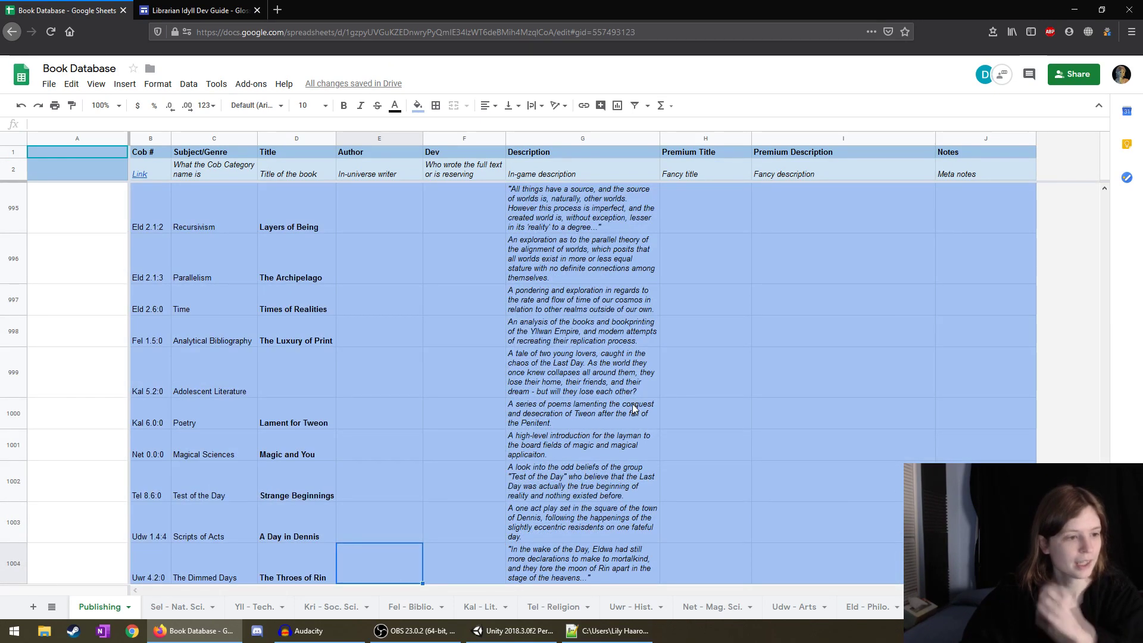
{"action": "left_click", "coordinate": [301, 367]}
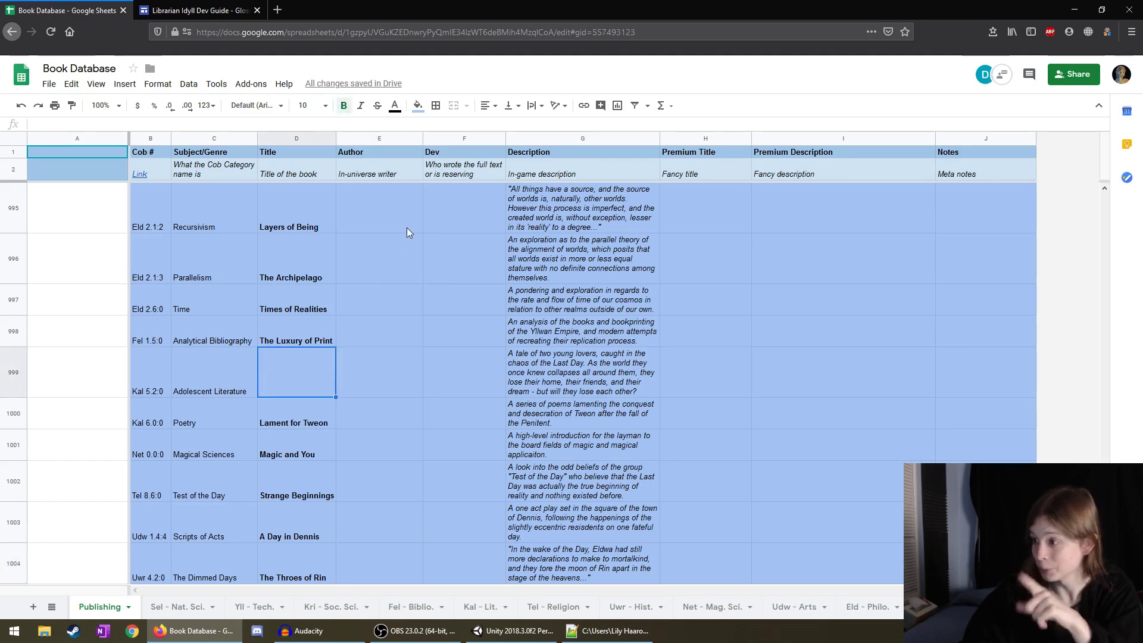
{"action": "left_click_drag", "start_coordinate": [836, 188], "coordinate": [850, 553]}
{"action": "scroll", "coordinate": [849, 548], "scroll_direction": "up", "scroll_amount": 2}
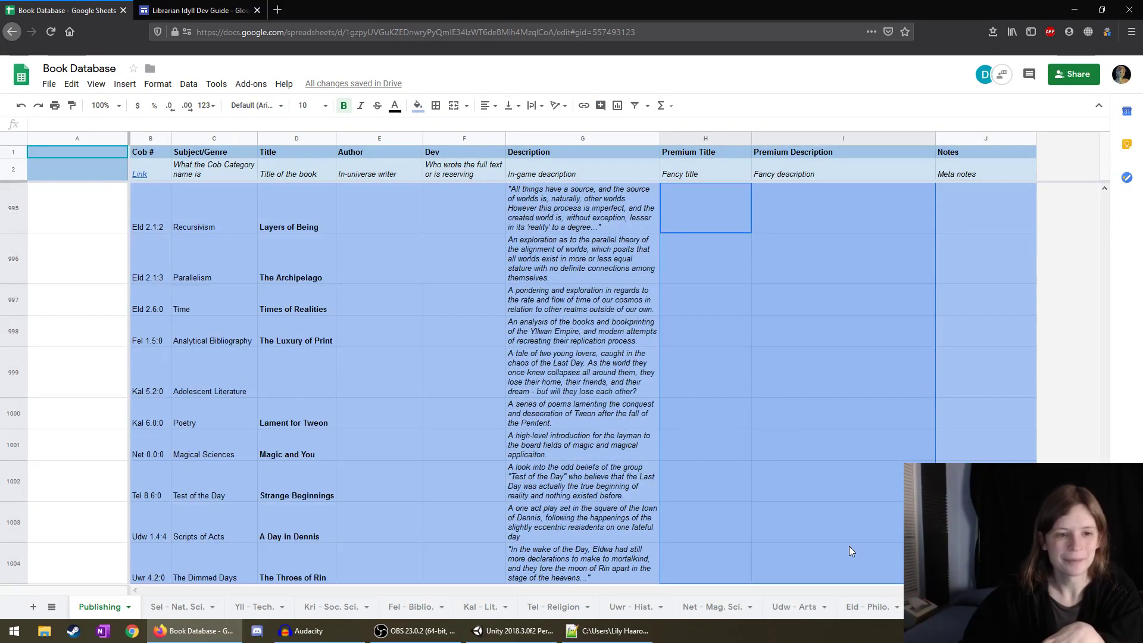
{"action": "left_click", "coordinate": [768, 348]}
{"action": "scroll", "coordinate": [702, 246], "scroll_direction": "down", "scroll_amount": 1}
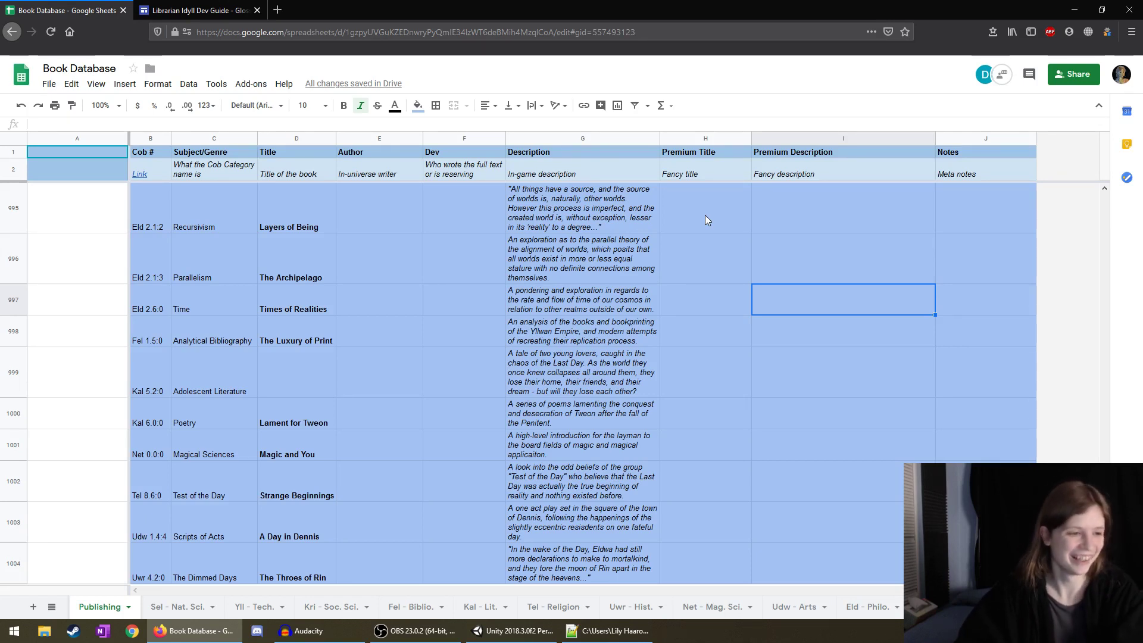
Enter "Youth and Chaos" as the title of the Adolescent Literature book.
{"action": "left_click", "coordinate": [305, 377]}
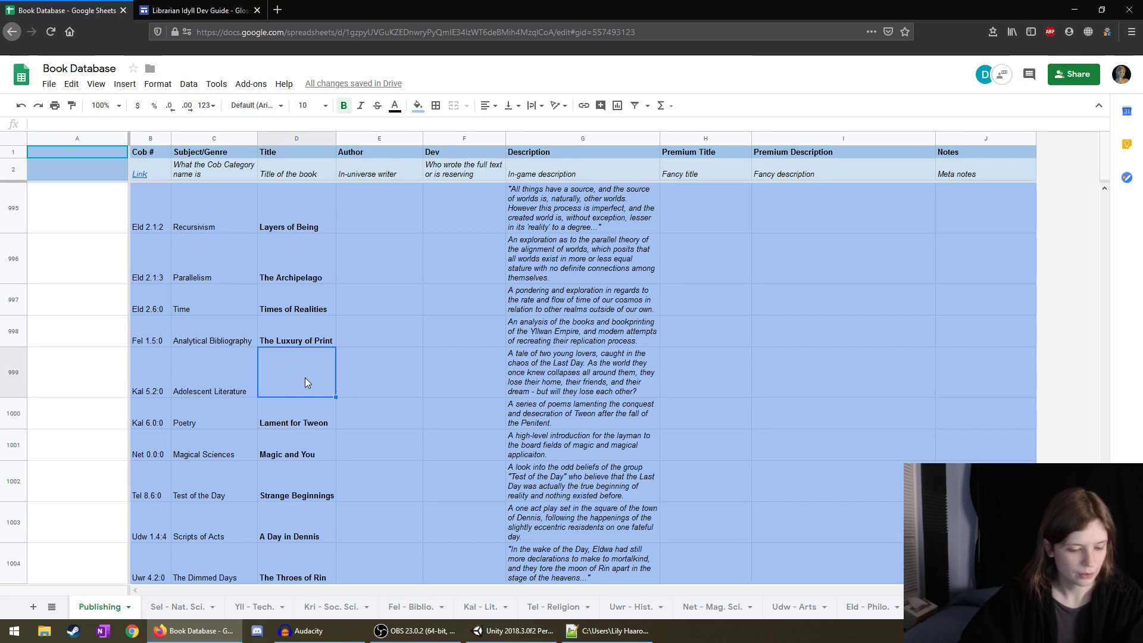
{"action": "type", "text": "Youth and Chaos"}
{"action": "key", "text": "Return"}
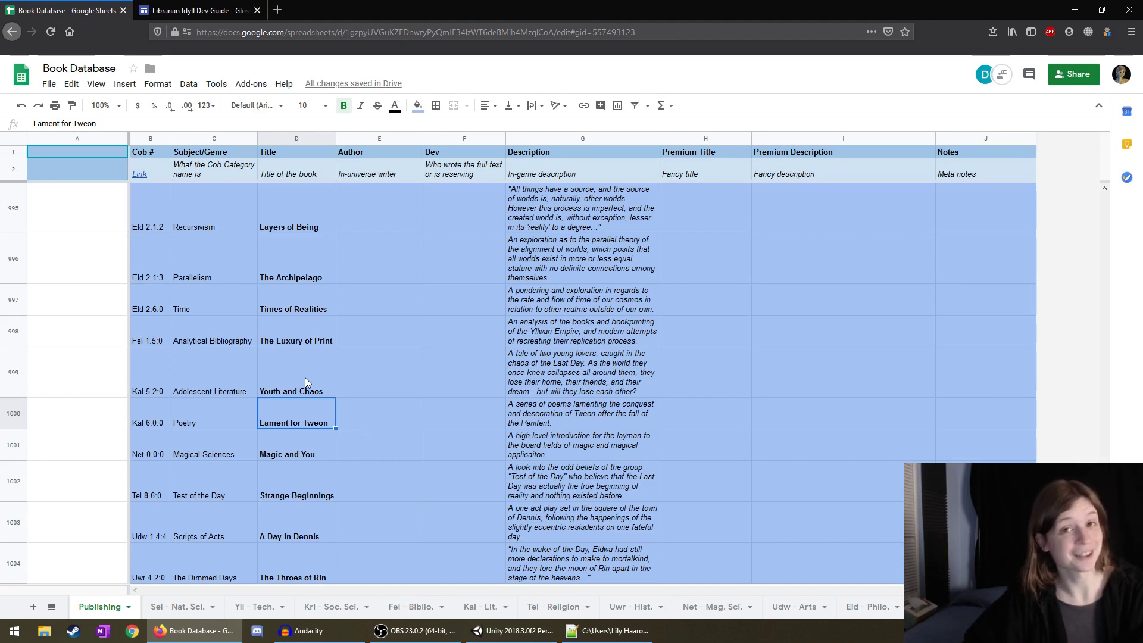
{"action": "key", "text": "Right"}
{"action": "key", "text": "Up"}
{"action": "key", "text": "Up"}
{"action": "key", "text": "Up"}
{"action": "key", "text": "Up"}
{"action": "key", "text": "Down"}
{"action": "key", "text": "Down"}
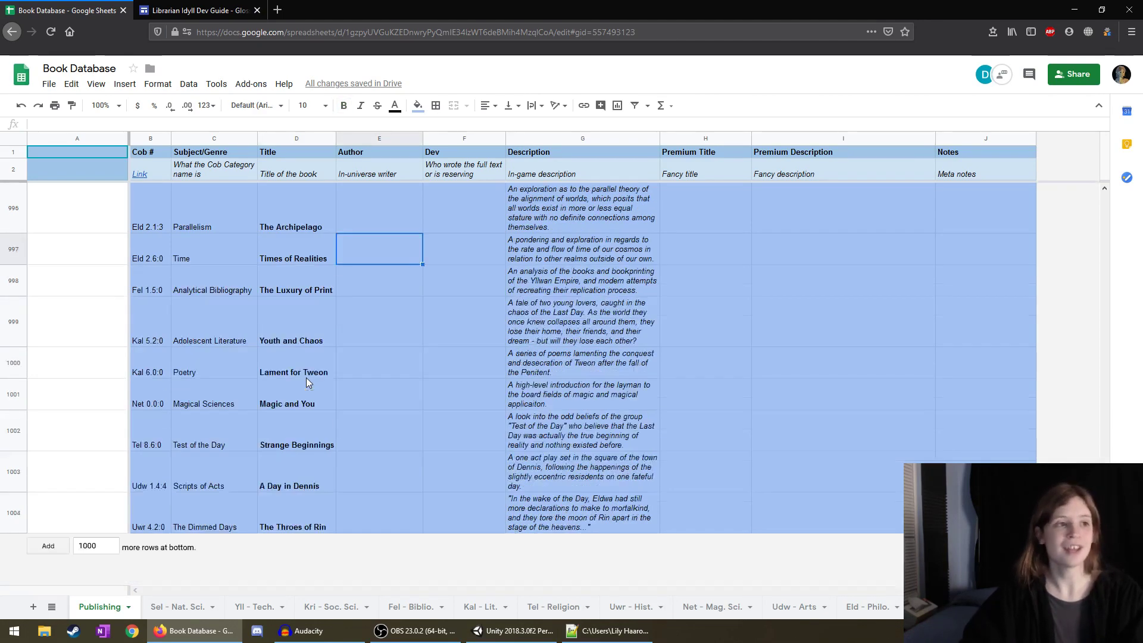
{"action": "key", "text": "Up"}
Switch to the Librarian Idyll Dev Guide glossary and examine the modern and historical figures under Minor People.
{"action": "left_click", "coordinate": [196, 10]}
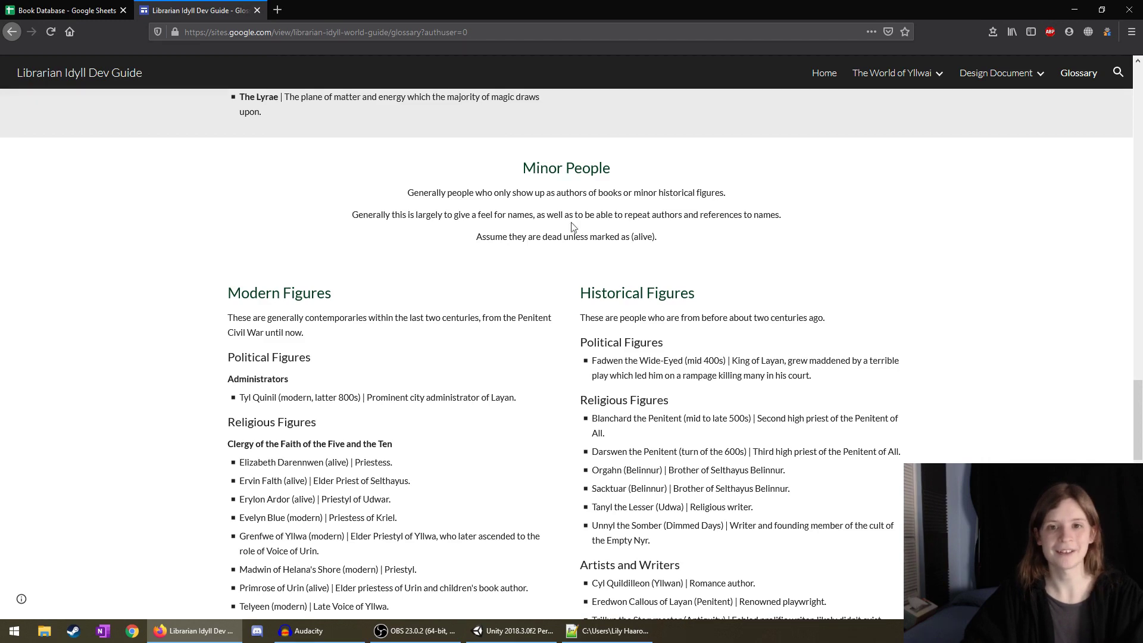
{"action": "scroll", "coordinate": [893, 148], "scroll_direction": "down", "scroll_amount": 1}
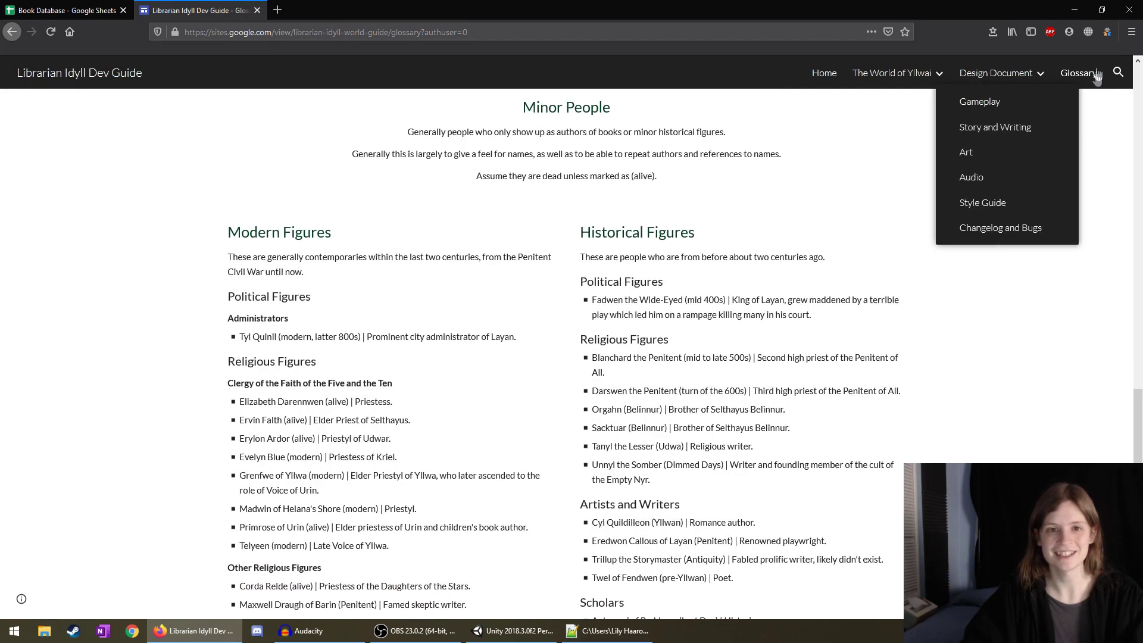
{"action": "right_click", "coordinate": [741, 319]}
{"action": "left_click", "coordinate": [678, 280]}
{"action": "left_click_drag", "start_coordinate": [596, 166], "coordinate": [773, 360]}
{"action": "left_click", "coordinate": [718, 325]}
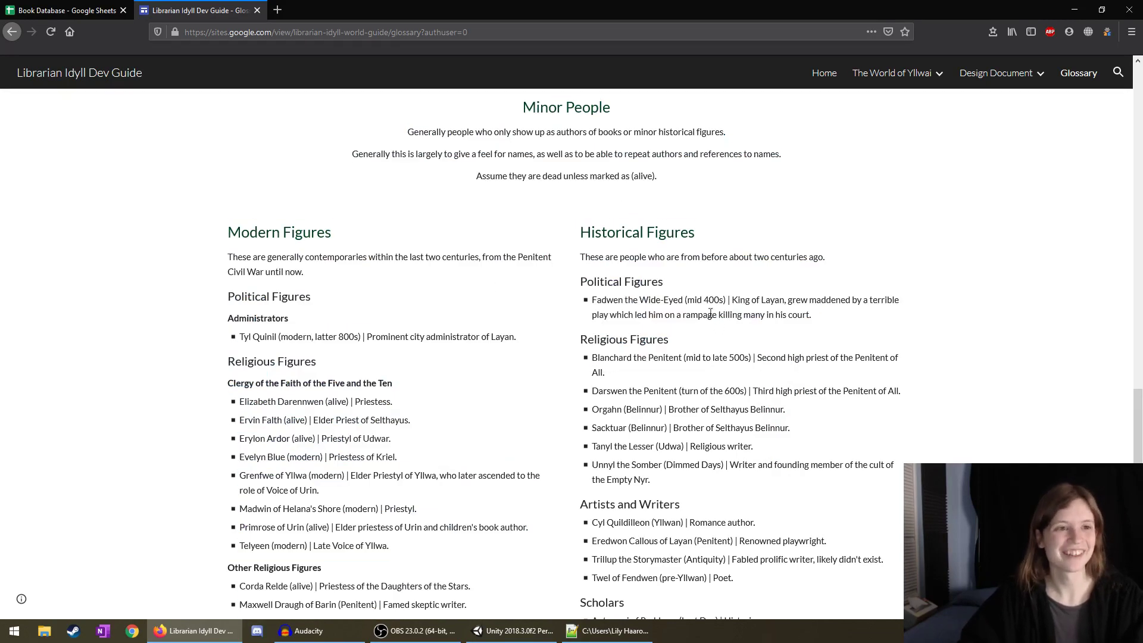
Read the glossary's modern and historical figures through to Other People, looking for suitable book authors.
{"action": "scroll", "coordinate": [402, 281], "scroll_direction": "down", "scroll_amount": 2}
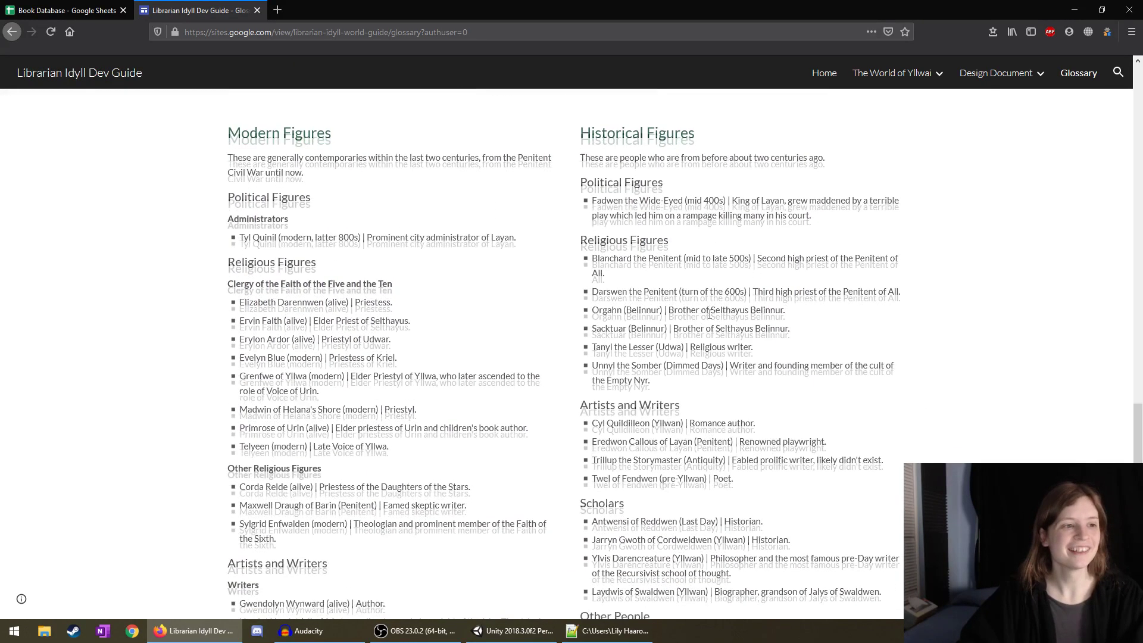
{"action": "scroll", "coordinate": [402, 281], "scroll_direction": "down", "scroll_amount": 10}
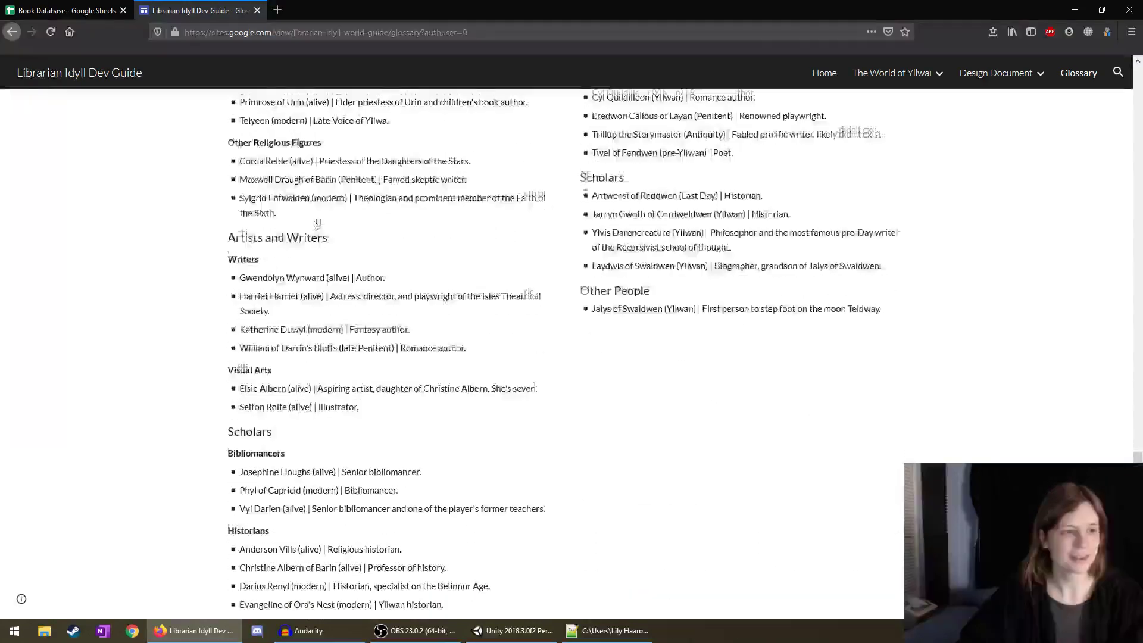
{"action": "scroll", "coordinate": [322, 225], "scroll_direction": "down", "scroll_amount": 3}
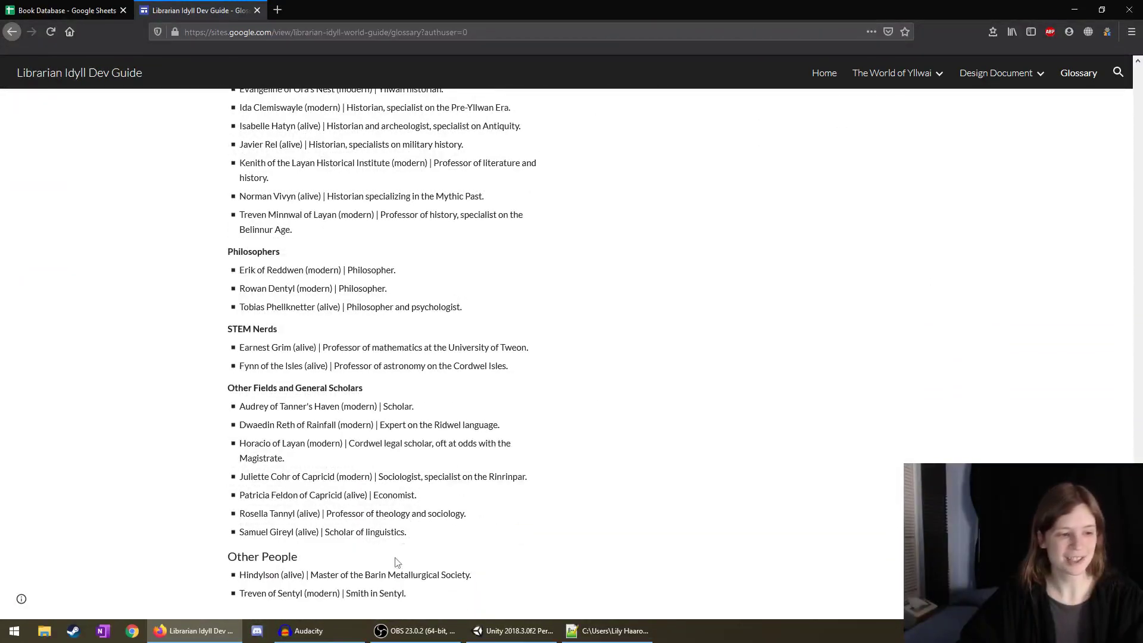
{"action": "scroll", "coordinate": [582, 452], "scroll_direction": "up", "scroll_amount": 12}
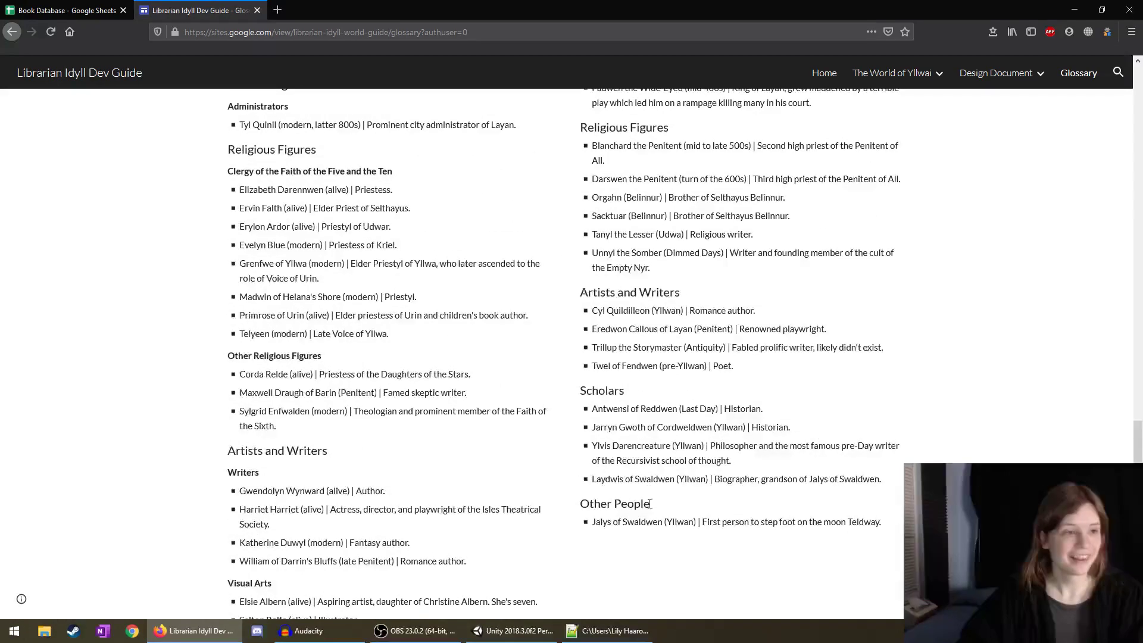
{"action": "right_click", "coordinate": [453, 423]}
{"action": "left_click", "coordinate": [364, 393]}
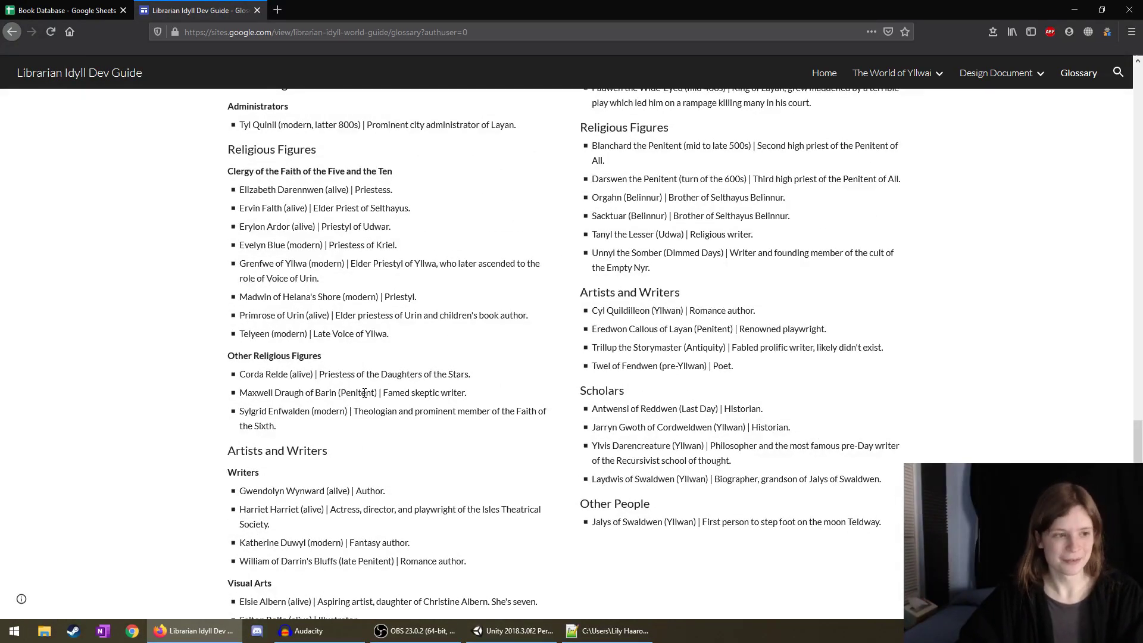
{"action": "scroll", "coordinate": [400, 356], "scroll_direction": "up", "scroll_amount": 2}
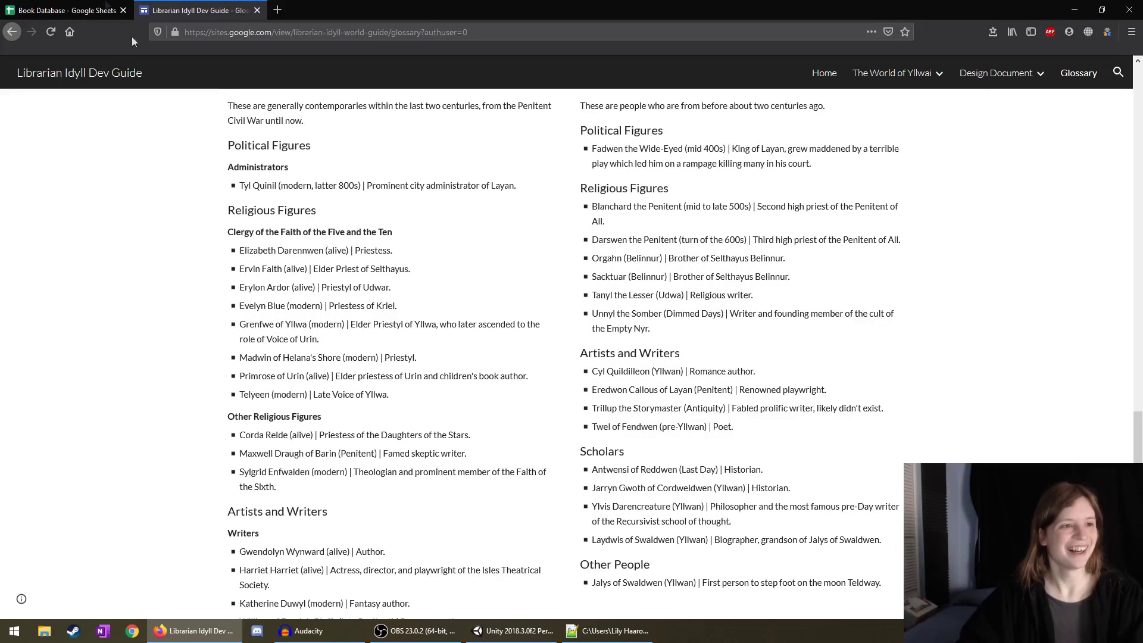
Compare the empty author cell of Layers of Being on the Publishing sheet with the glossary's Minor People list.
{"action": "left_click", "coordinate": [87, 6]}
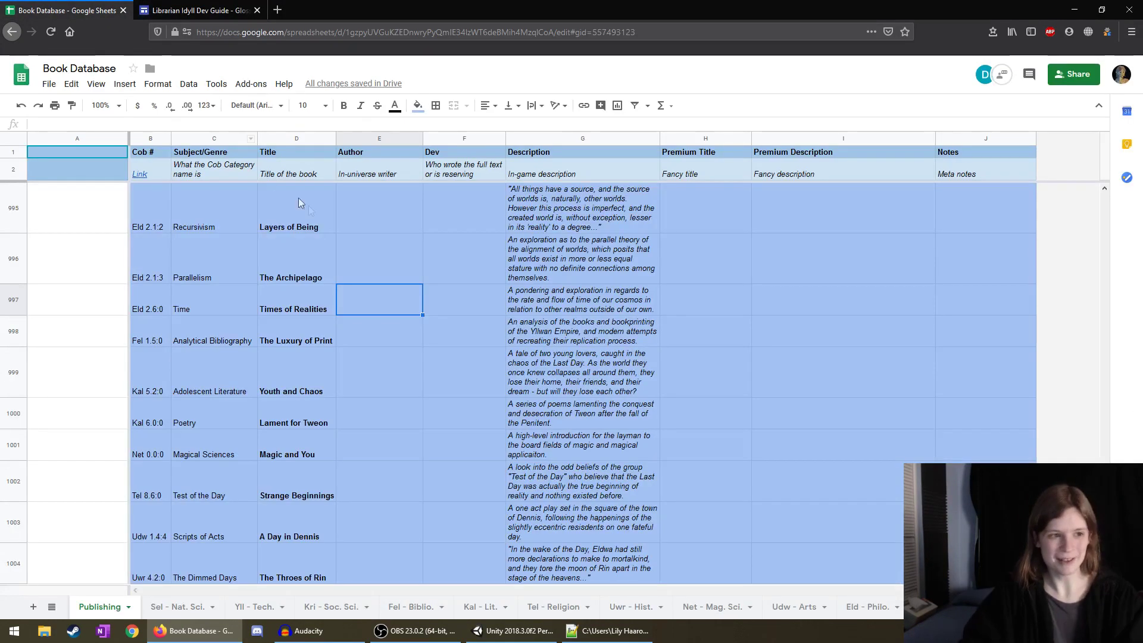
{"action": "left_click", "coordinate": [355, 224]}
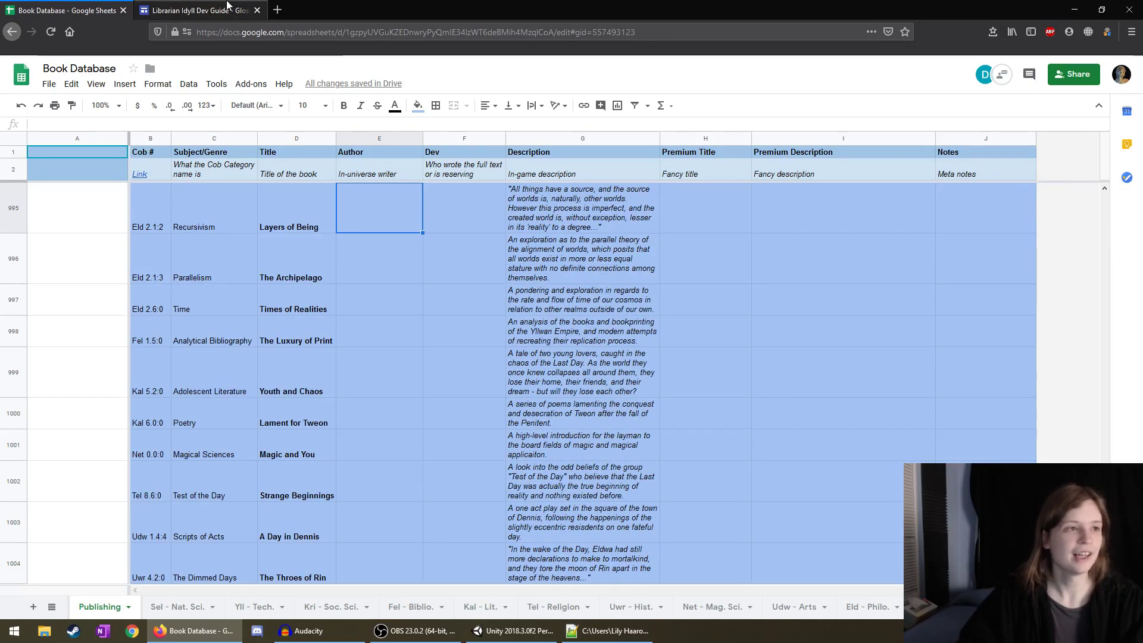
{"action": "left_click", "coordinate": [196, 10]}
{"action": "scroll", "coordinate": [422, 312], "scroll_direction": "up", "scroll_amount": 2}
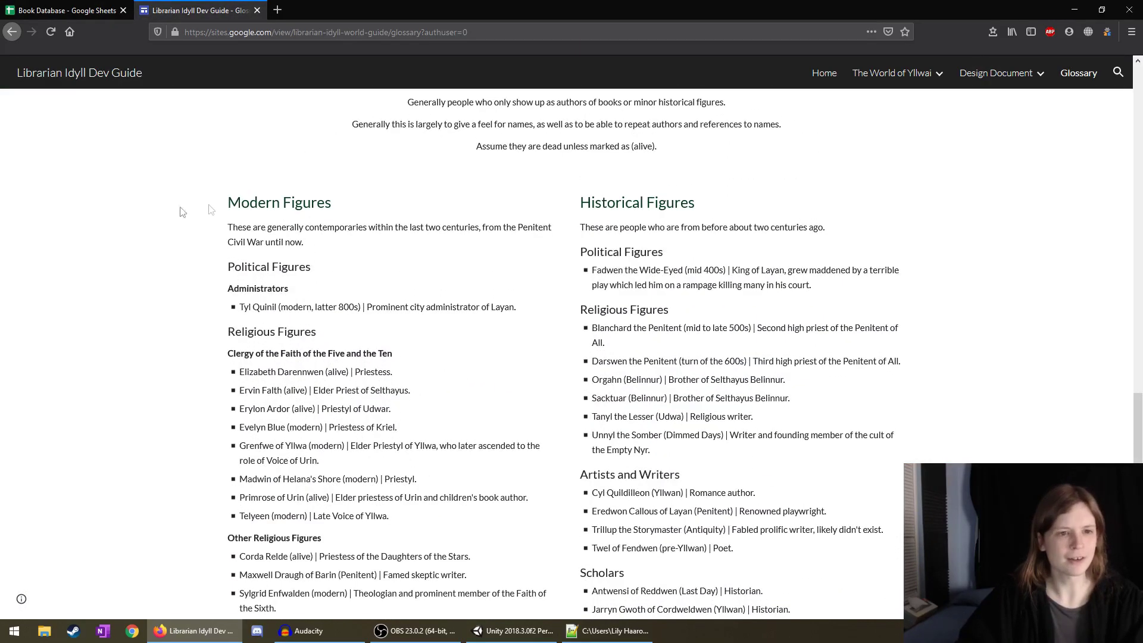
{"action": "left_click", "coordinate": [3, 6]}
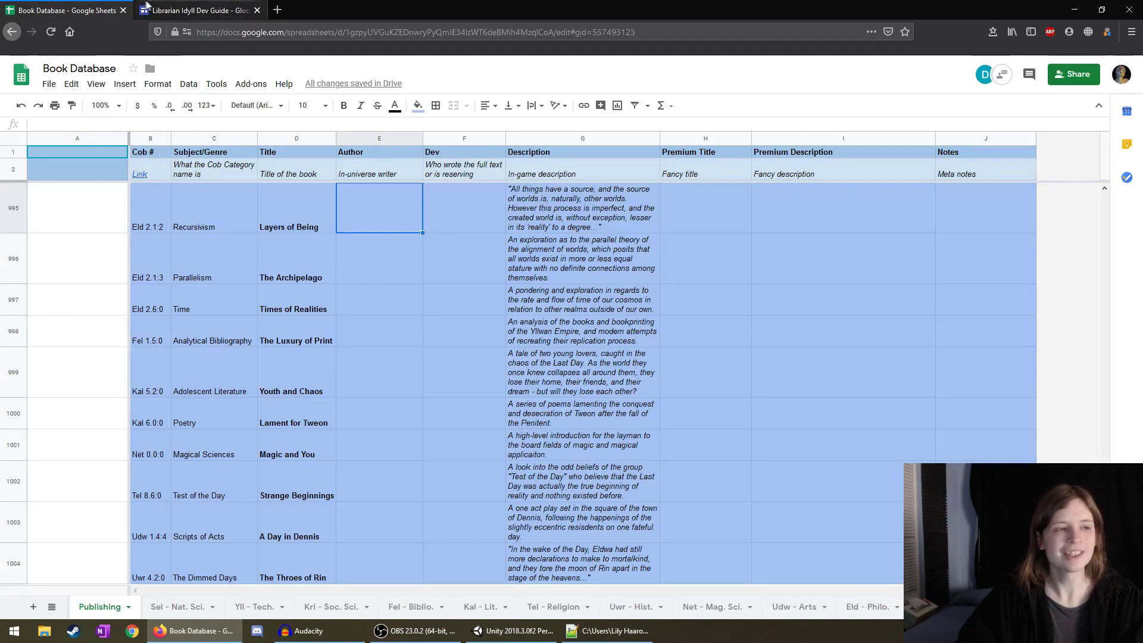
{"action": "left_click", "coordinate": [228, 6]}
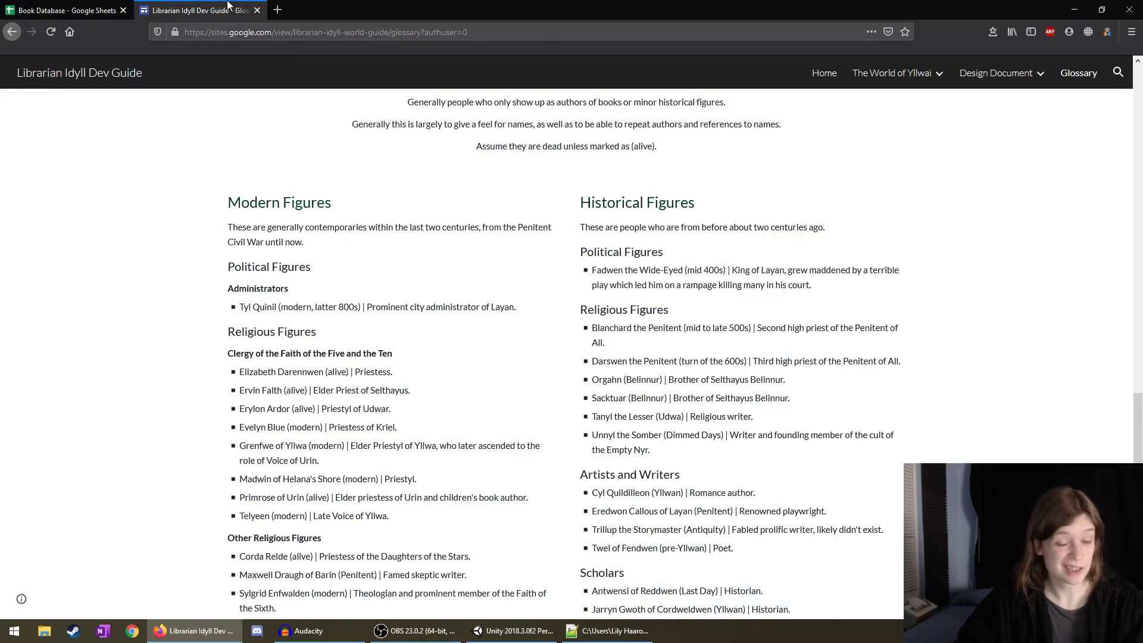
{"action": "left_click", "coordinate": [3, 6]}
Review the Publishing sheet's books from Recursivism through Adolescent Literature, checking subjects, titles and descriptions for author ideas.
{"action": "scroll", "coordinate": [347, 250], "scroll_direction": "up", "scroll_amount": 3}
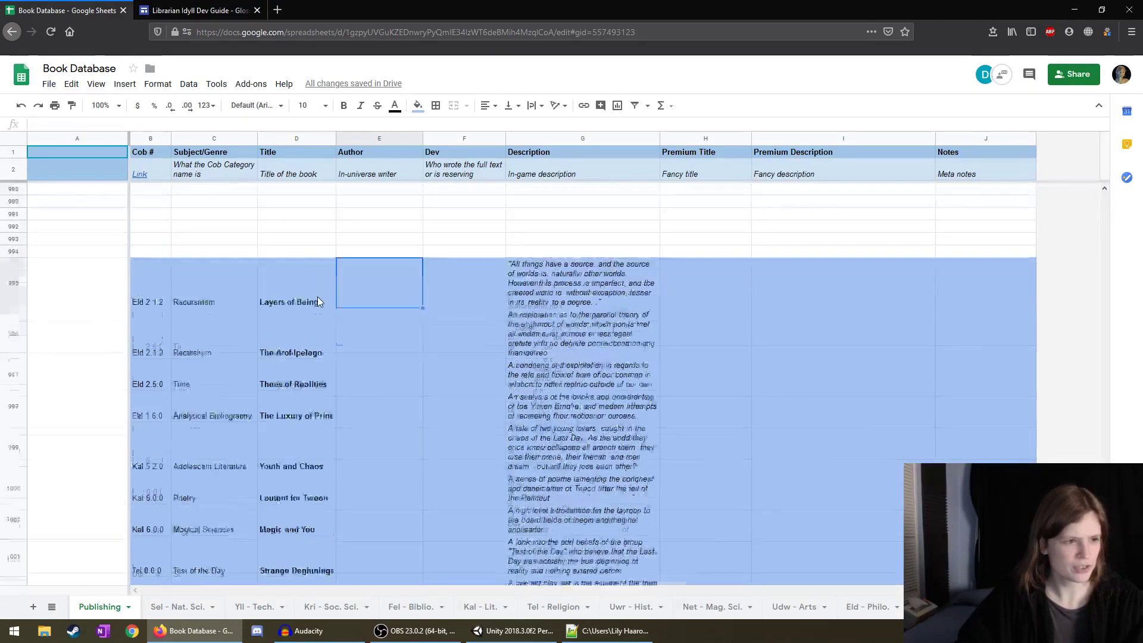
{"action": "left_click", "coordinate": [384, 290]}
{"action": "left_click", "coordinate": [238, 253]}
{"action": "left_click", "coordinate": [227, 293]}
{"action": "left_click", "coordinate": [230, 334]}
{"action": "scroll", "coordinate": [234, 337], "scroll_direction": "down", "scroll_amount": 2}
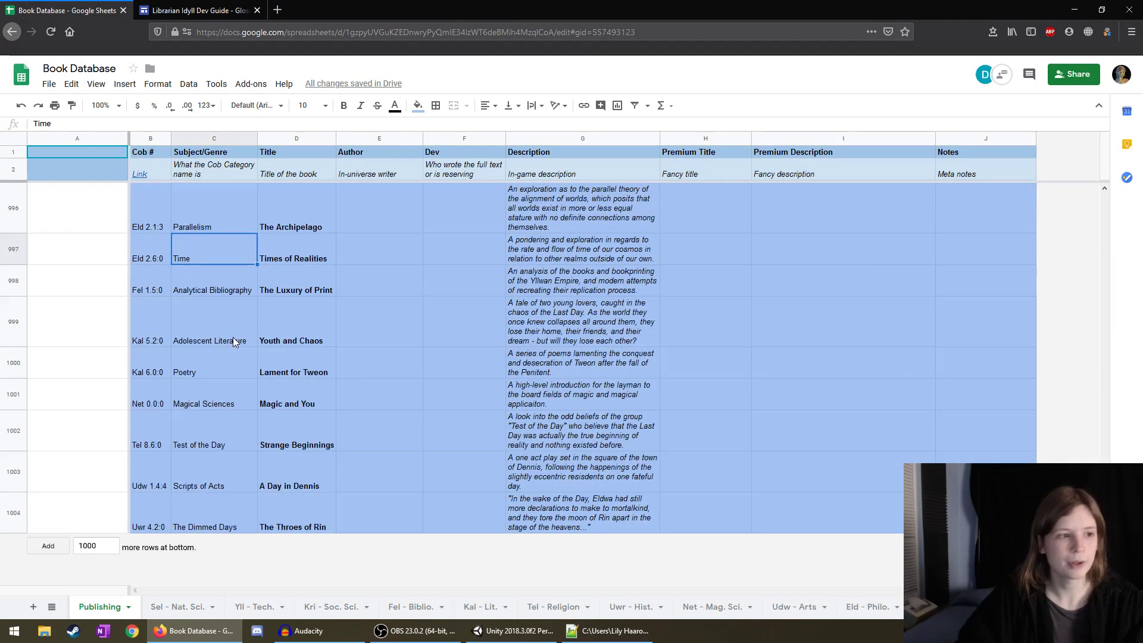
{"action": "scroll", "coordinate": [233, 336], "scroll_direction": "up", "scroll_amount": 1}
{"action": "left_click", "coordinate": [226, 338]}
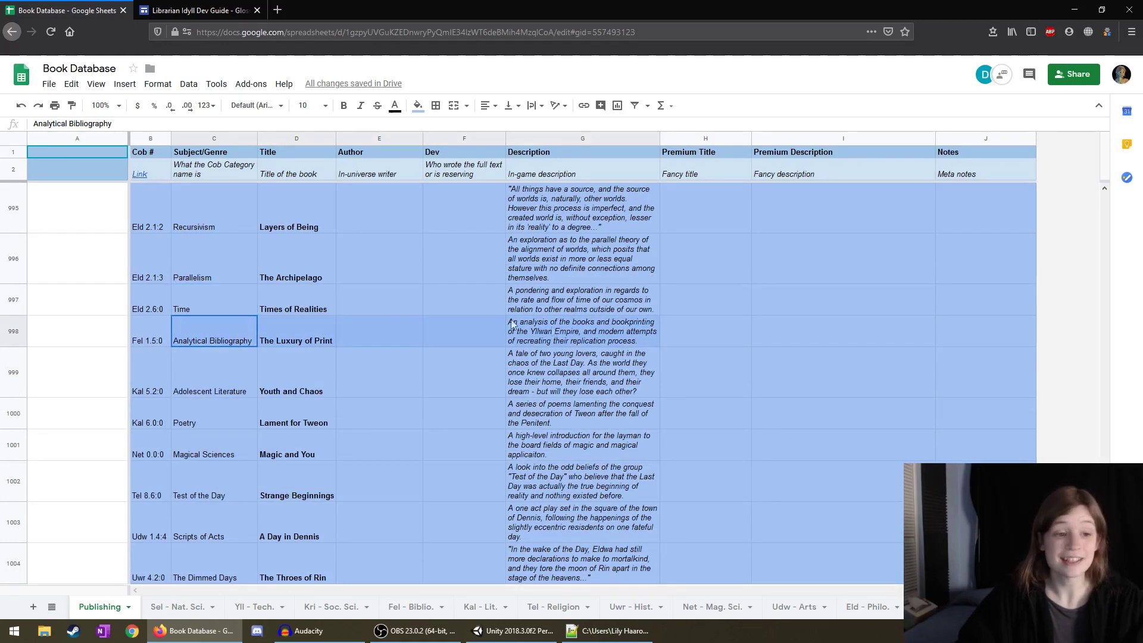
{"action": "left_click", "coordinate": [232, 384]}
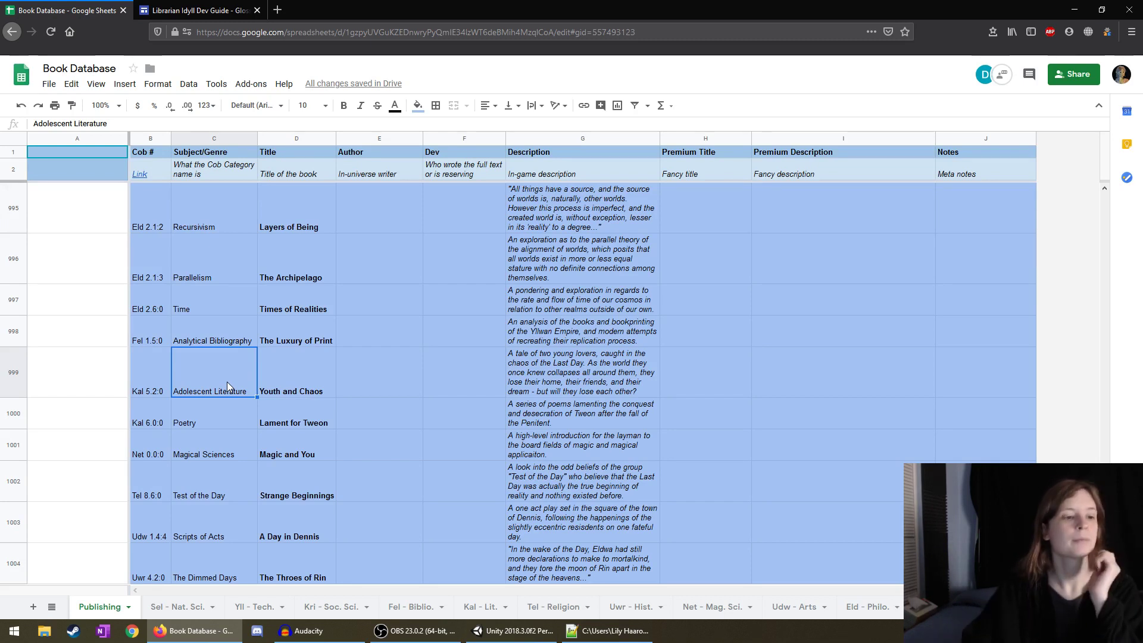
{"action": "left_click", "coordinate": [313, 366]}
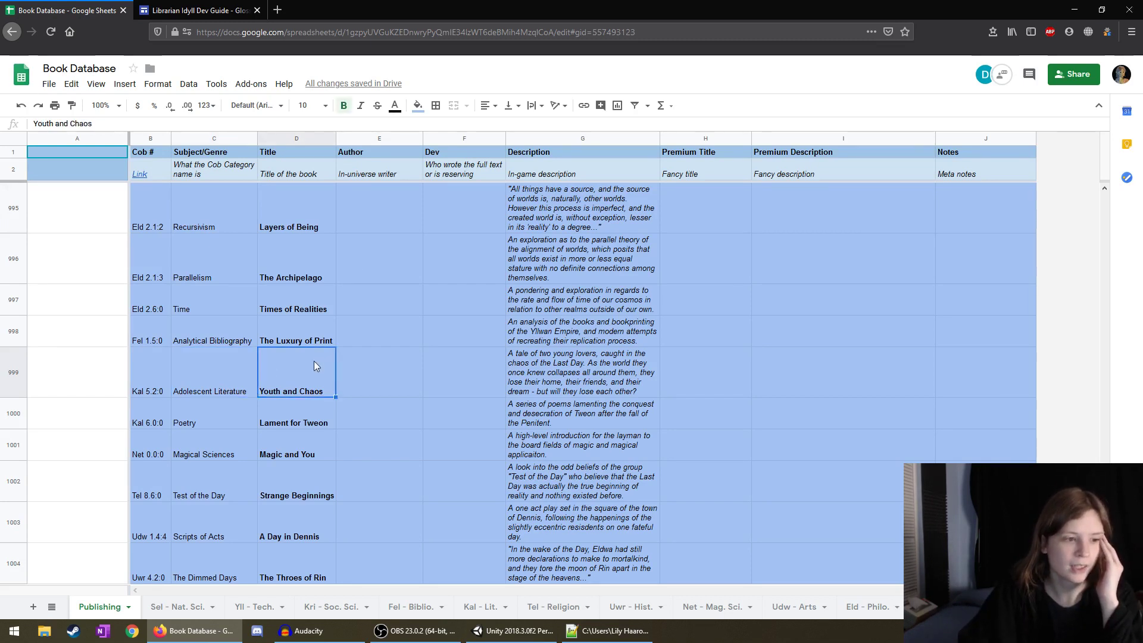
{"action": "left_click_drag", "start_coordinate": [149, 372], "coordinate": [960, 351]}
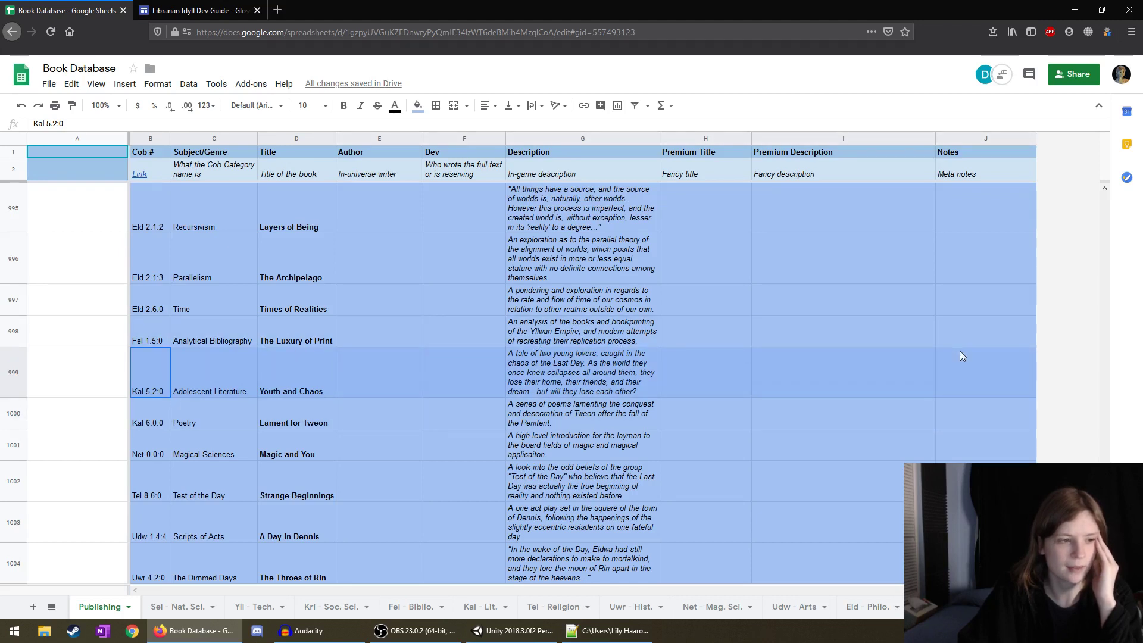
Review the Publishing sheet's remaining books from Poetry through The Dimmed Days to consider who could have written them.
{"action": "left_click", "coordinate": [222, 361]}
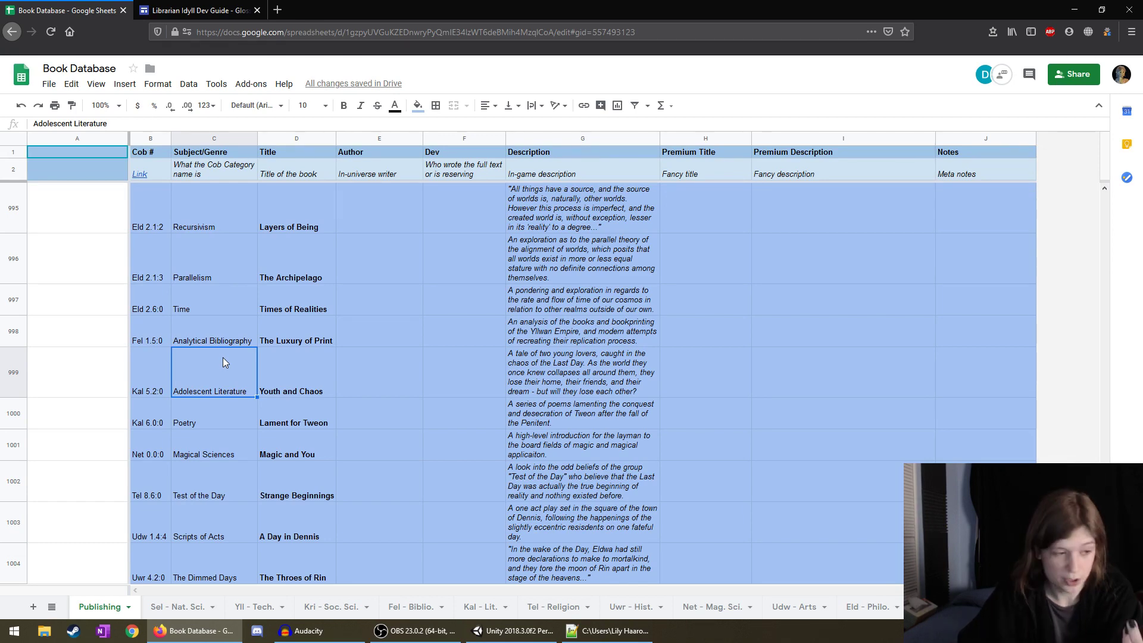
{"action": "left_click", "coordinate": [214, 340]}
{"action": "left_click", "coordinate": [180, 420]}
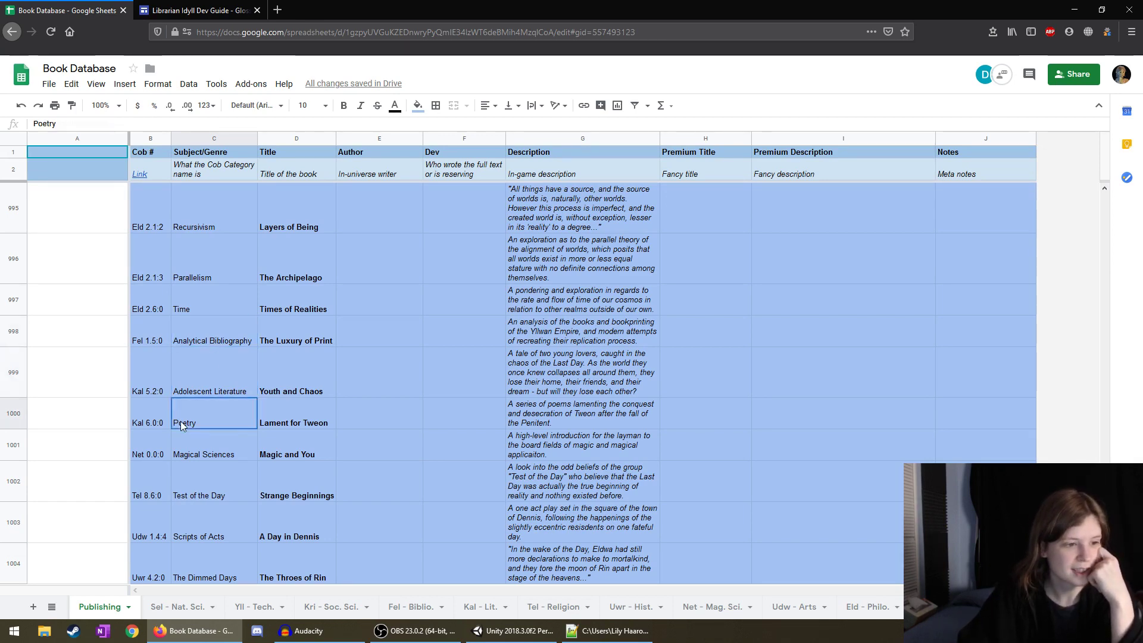
{"action": "scroll", "coordinate": [280, 413], "scroll_direction": "down", "scroll_amount": 1}
{"action": "left_click", "coordinate": [292, 352]}
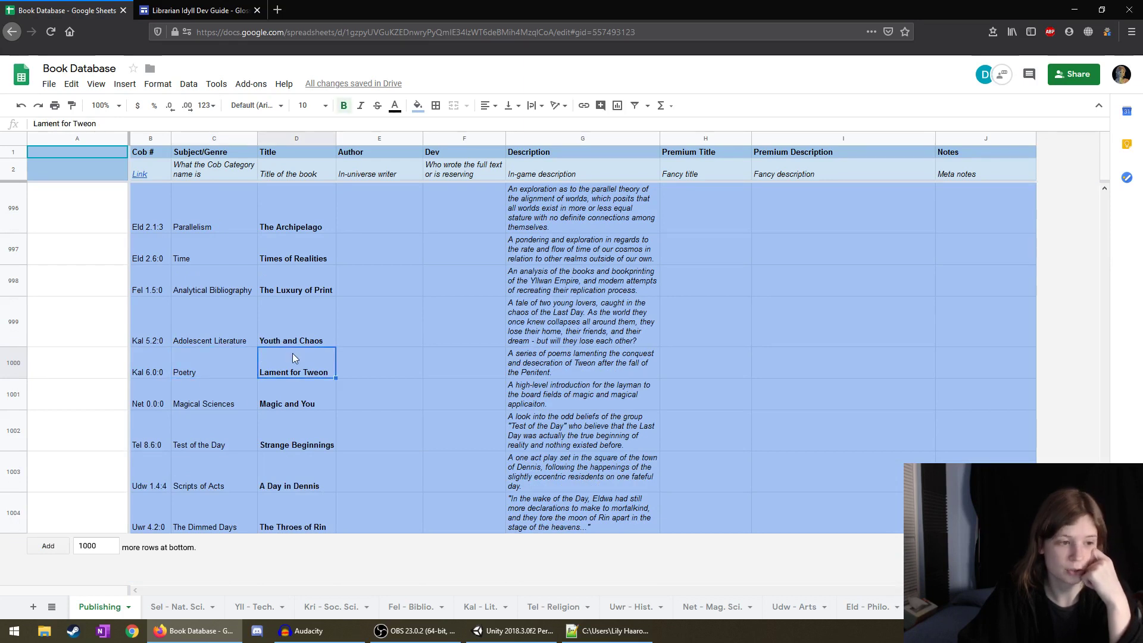
{"action": "left_click", "coordinate": [294, 405]}
{"action": "left_click", "coordinate": [294, 437]}
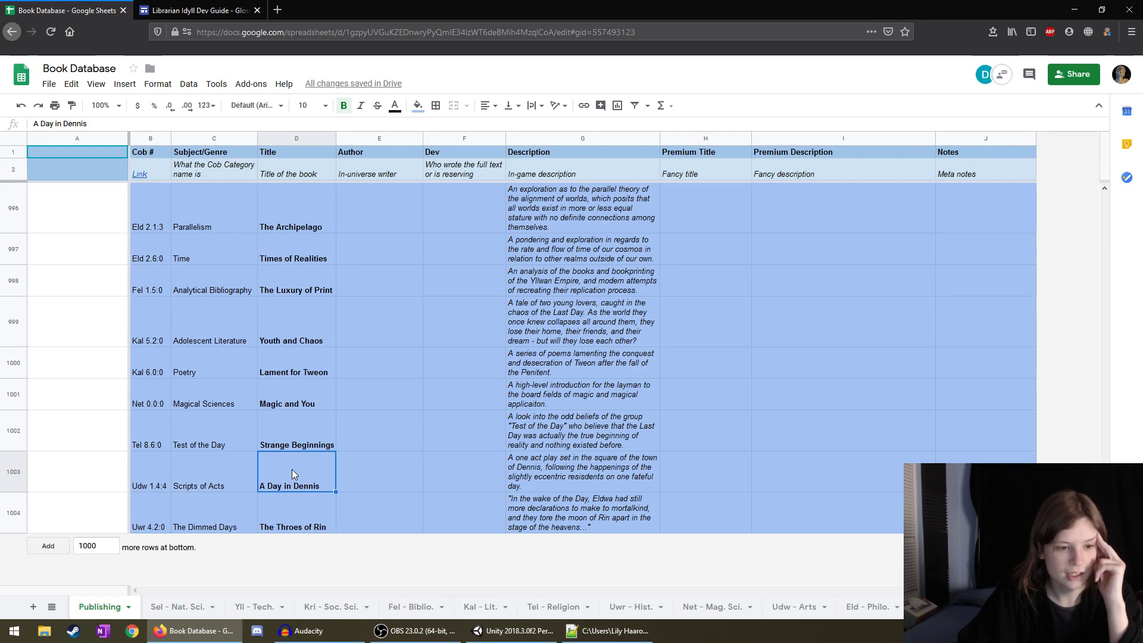
{"action": "key", "text": "Down"}
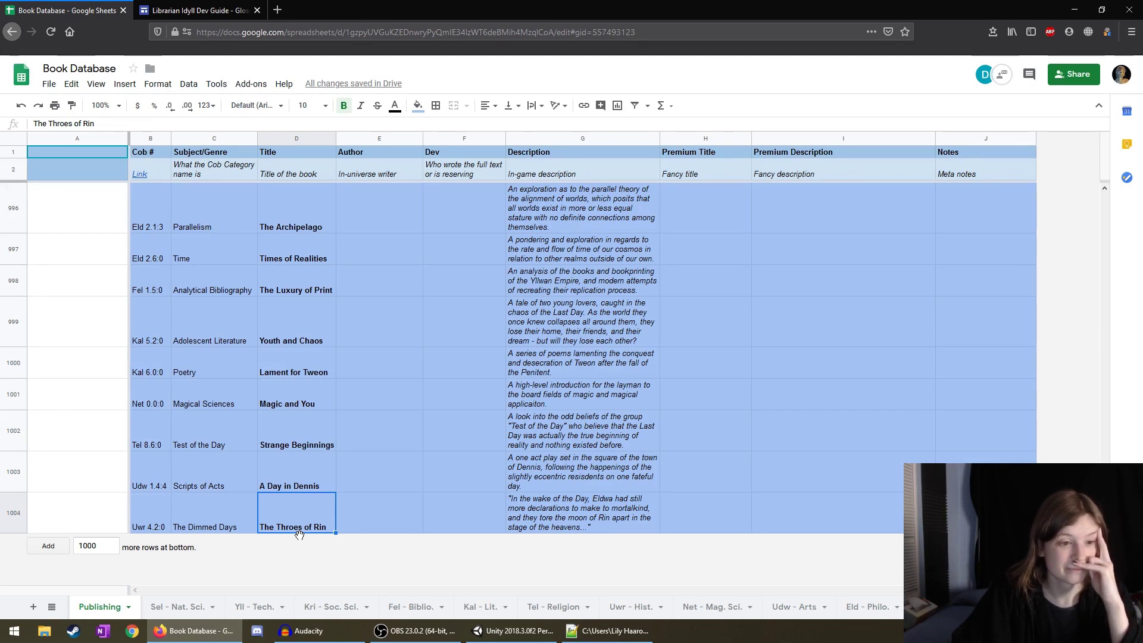
{"action": "scroll", "coordinate": [299, 534], "scroll_direction": "up", "scroll_amount": 1}
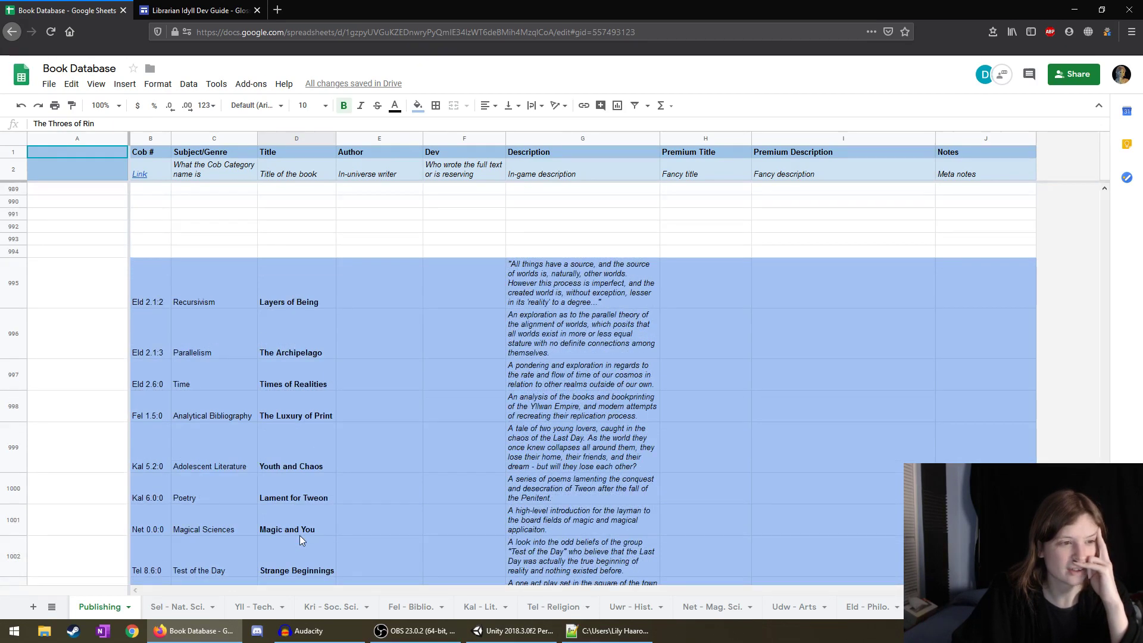
{"action": "scroll", "coordinate": [299, 534], "scroll_direction": "down", "scroll_amount": 1}
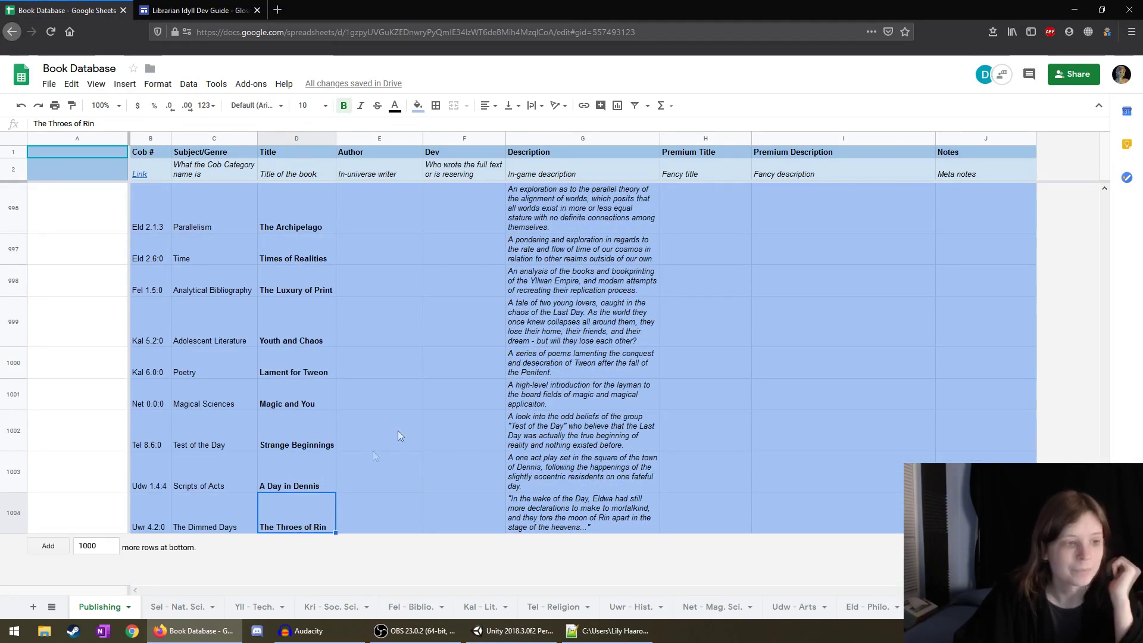
{"action": "scroll", "coordinate": [415, 420], "scroll_direction": "up", "scroll_amount": 3}
{"action": "scroll", "coordinate": [406, 270], "scroll_direction": "down", "scroll_amount": 4}
Switch to the Dev Guide glossary and look through the writers, historians and philosophers for author candidates.
{"action": "left_click", "coordinate": [215, 5]}
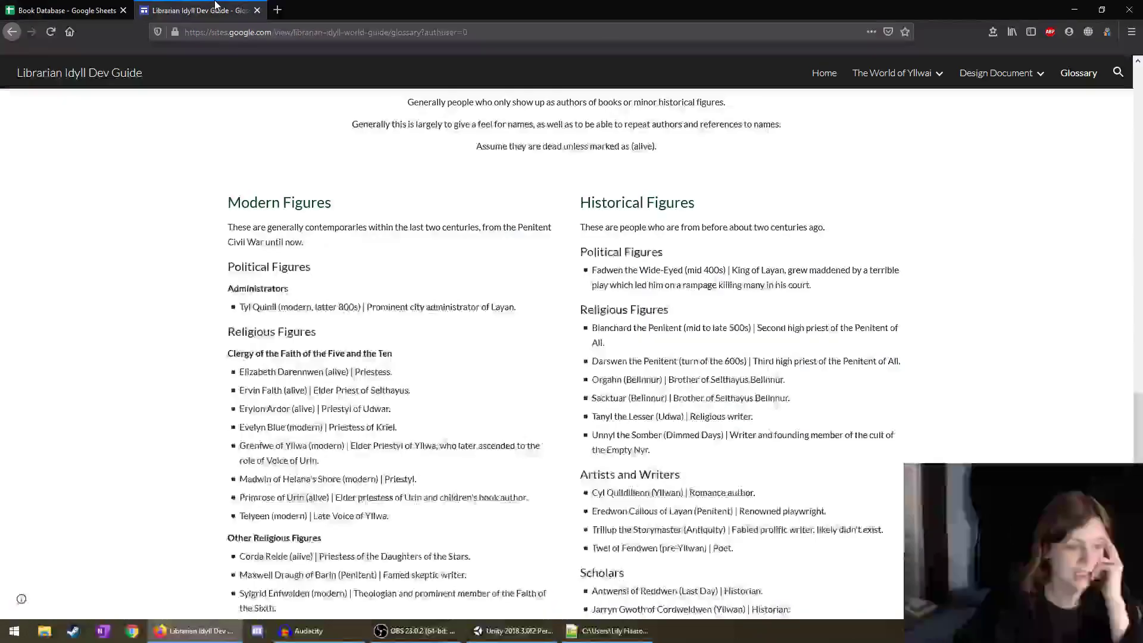
{"action": "scroll", "coordinate": [191, 362], "scroll_direction": "down", "scroll_amount": 4}
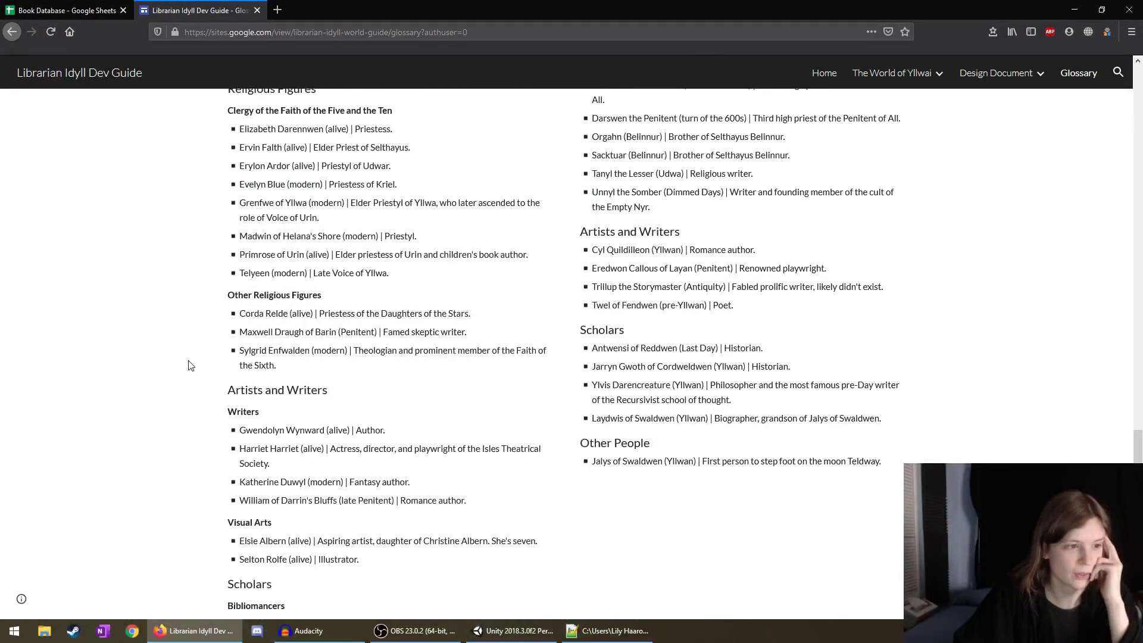
{"action": "scroll", "coordinate": [191, 365], "scroll_direction": "up", "scroll_amount": 3}
{"action": "scroll", "coordinate": [192, 365], "scroll_direction": "down", "scroll_amount": 8}
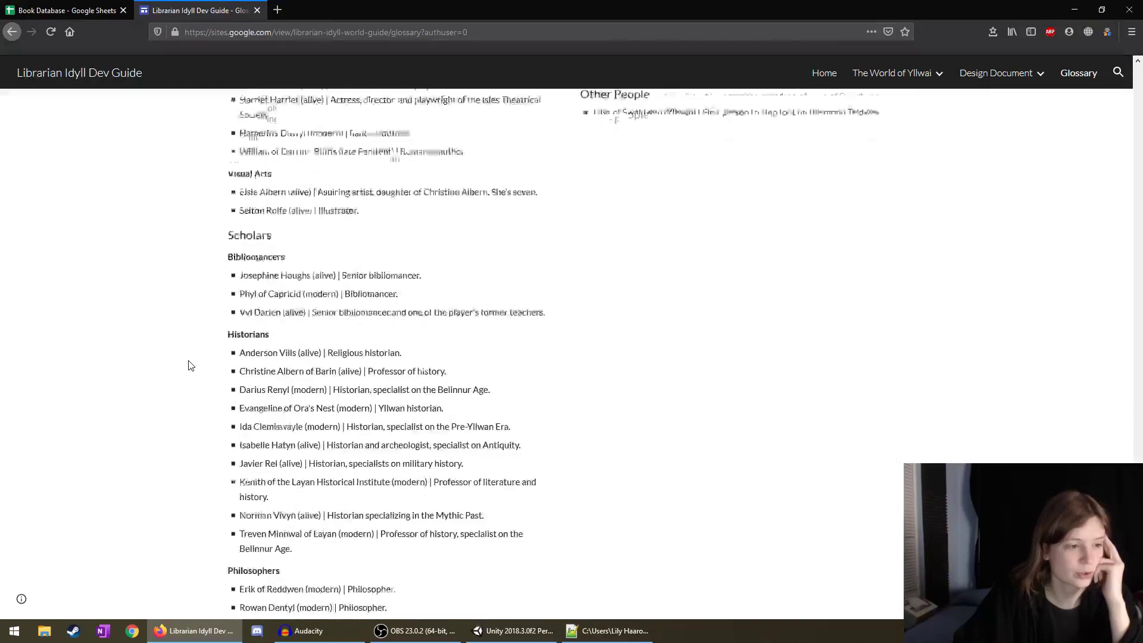
{"action": "scroll", "coordinate": [191, 365], "scroll_direction": "down", "scroll_amount": 3}
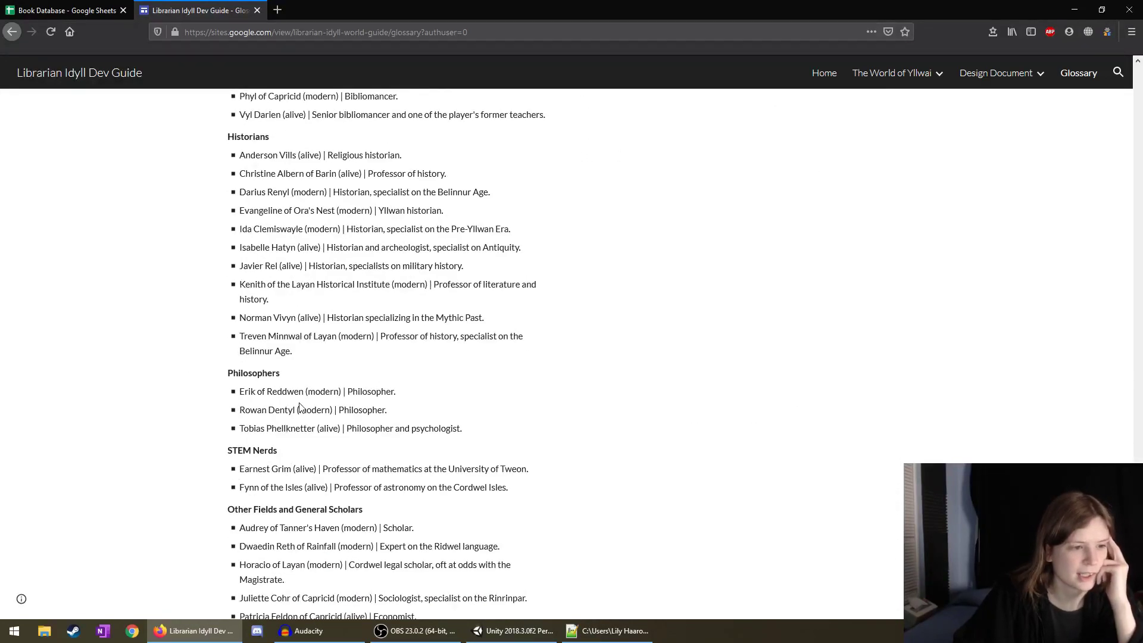
Switch to the Book Database's Eld - Philo. sheet and examine the Metastory book Recursivism and Parallelism and its author.
{"action": "key", "text": "ctrl+shift+Tab"}
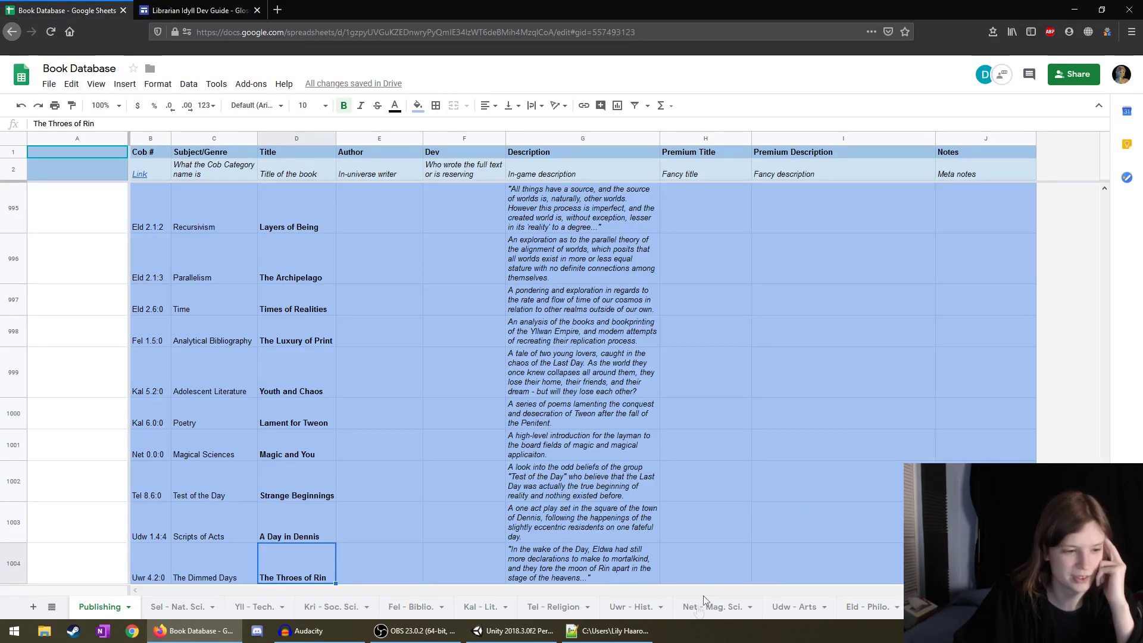
{"action": "left_click", "coordinate": [867, 606]}
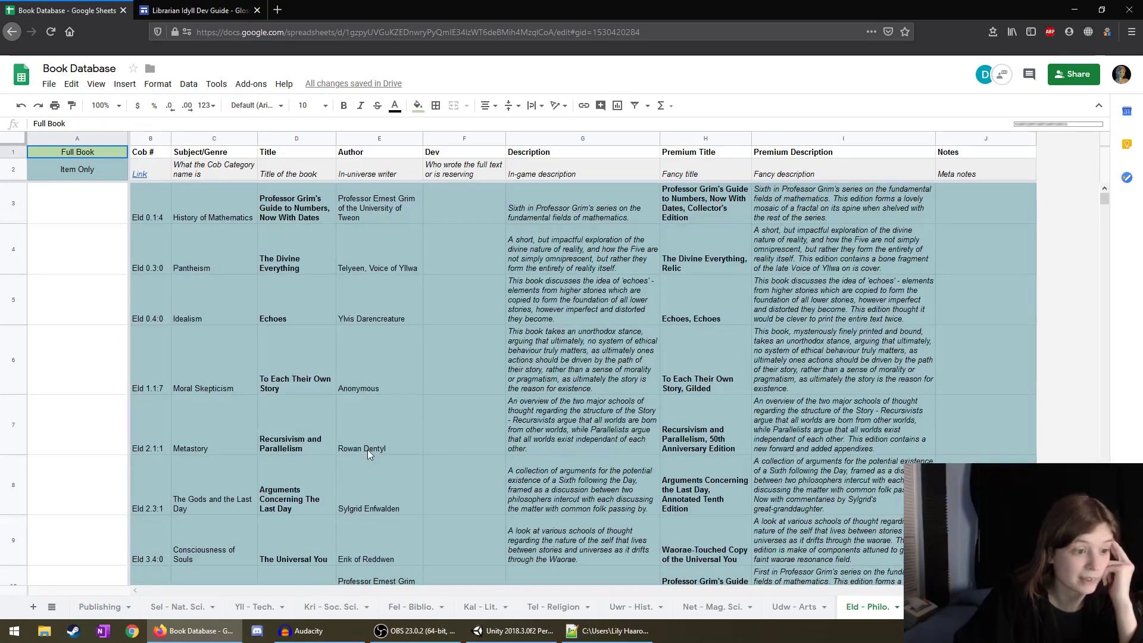
{"action": "left_click", "coordinate": [367, 449]}
{"action": "left_click", "coordinate": [101, 123]}
{"action": "key", "text": "ctrl+a"}
{"action": "left_click", "coordinate": [493, 432]}
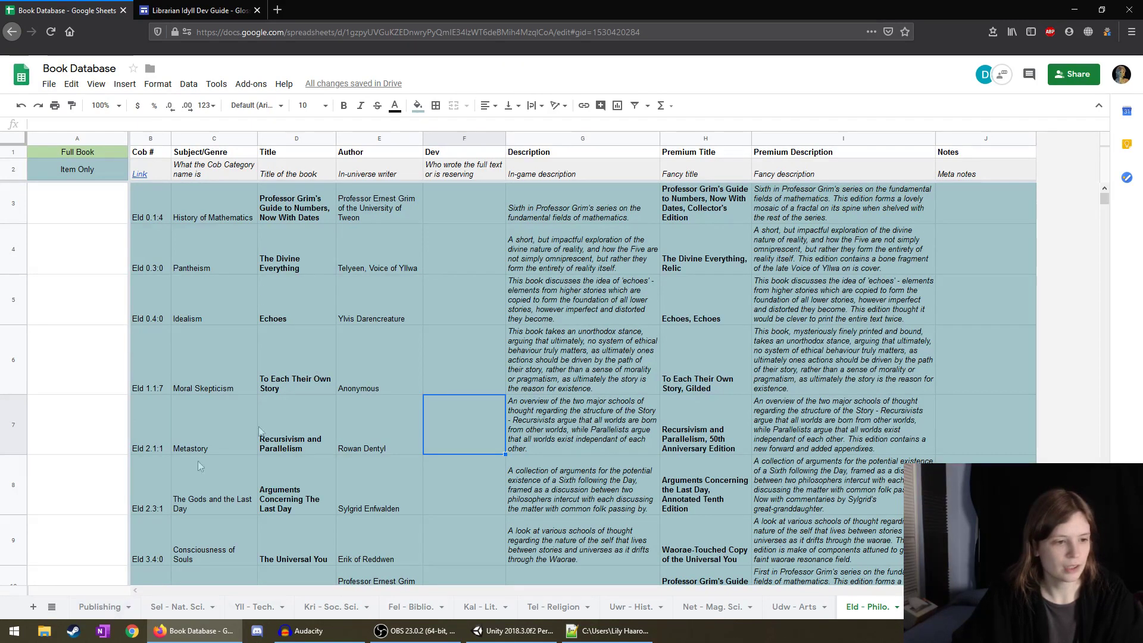
{"action": "left_click", "coordinate": [298, 421]}
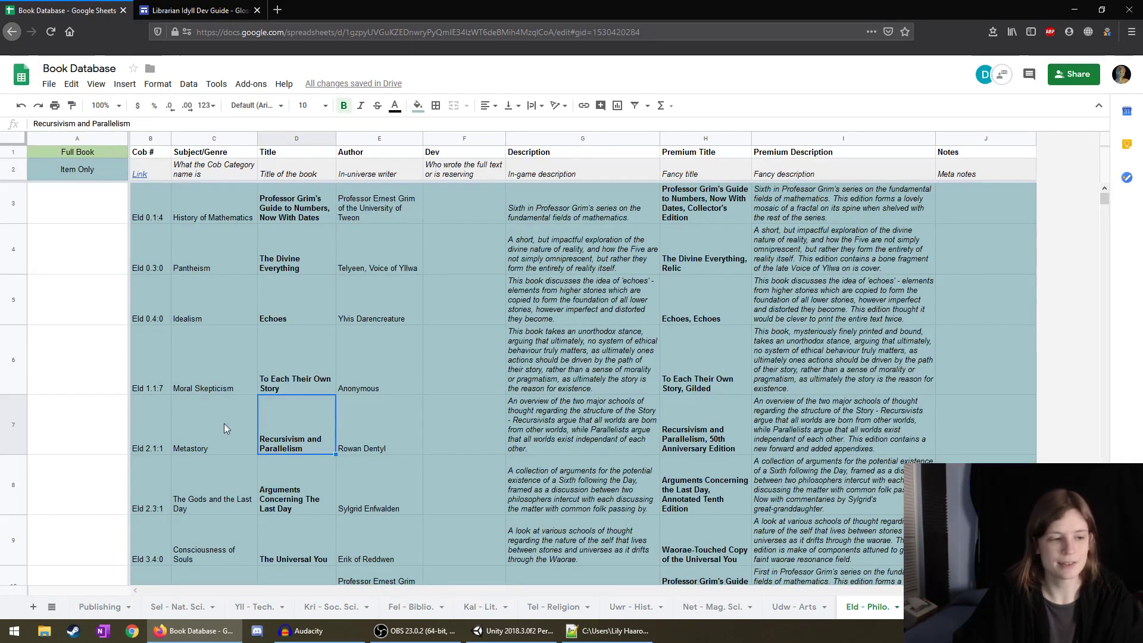
{"action": "left_click", "coordinate": [160, 417]}
{"action": "key", "text": "Right"}
{"action": "key", "text": "Right"}
{"action": "key", "text": "Right"}
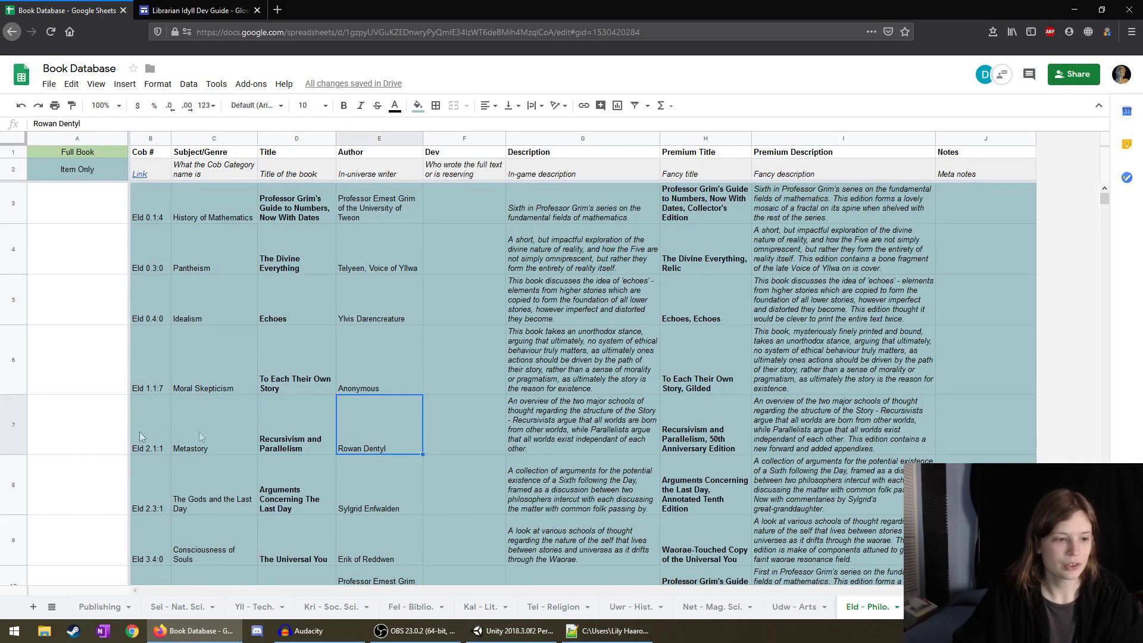
Return to the Publishing sheet and enter the author of Recursivism and Parallelism as the in-universe author of Layers of Being.
{"action": "left_click", "coordinate": [99, 607]}
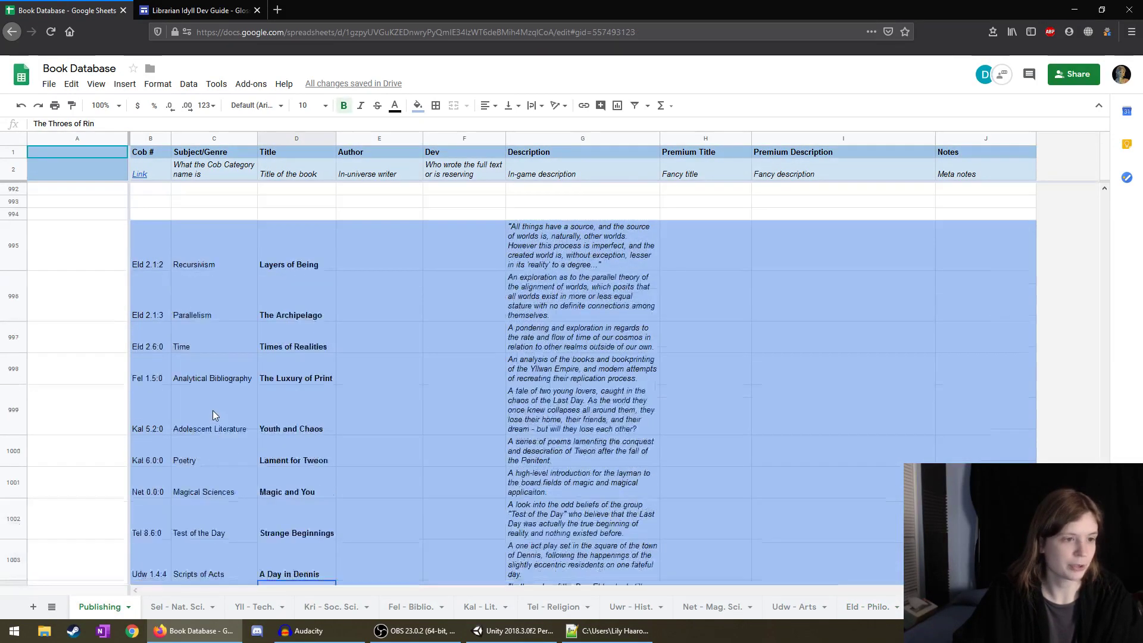
{"action": "left_click", "coordinate": [409, 212]}
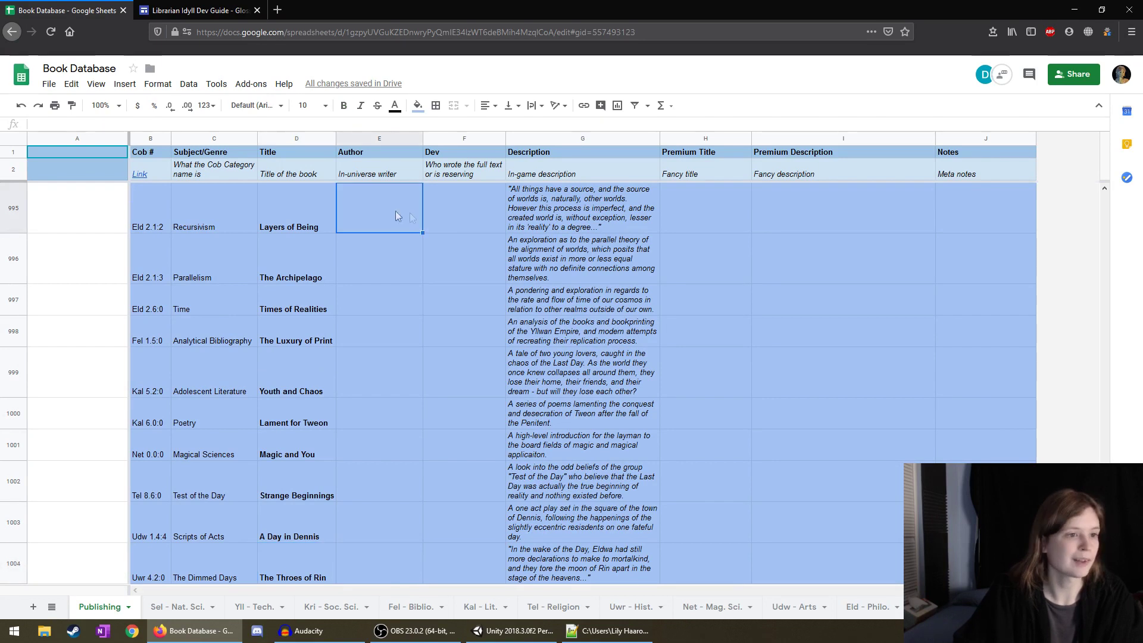
{"action": "left_click", "coordinate": [152, 127]}
{"action": "type", "text": "Rowan Dentyl"}
{"action": "key", "text": "Return"}
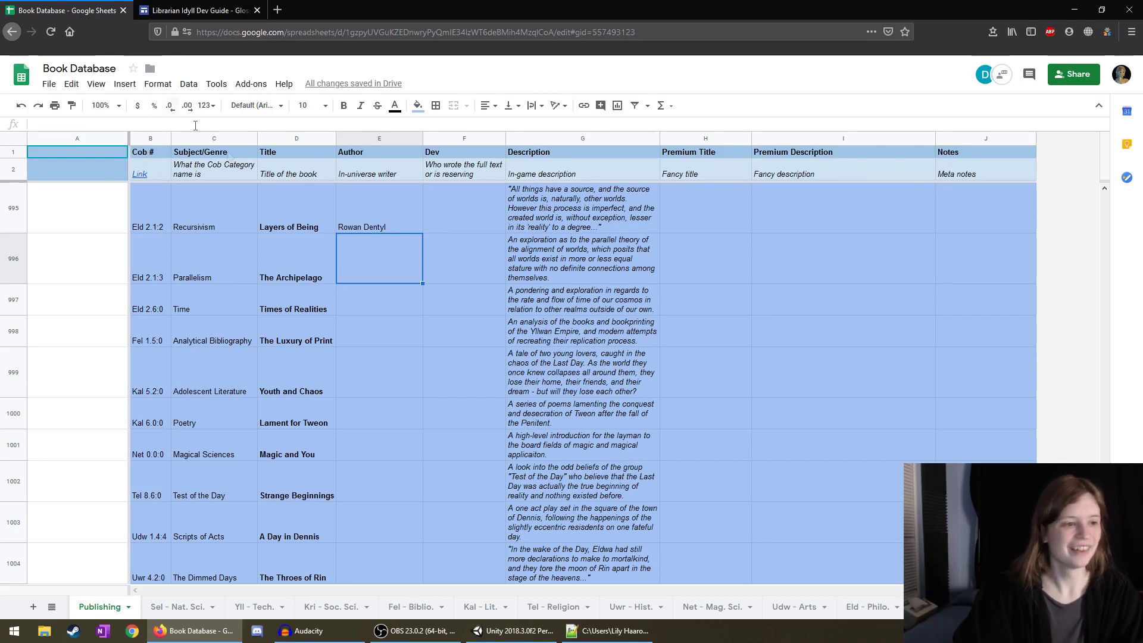
Consult the Dev Guide glossary's scholars and enter an invented full name with the title Professor as the author of The Archipelago.
{"action": "left_click", "coordinate": [366, 212]}
{"action": "left_click", "coordinate": [364, 270]}
{"action": "left_click", "coordinate": [359, 294]}
{"action": "left_click", "coordinate": [374, 251]}
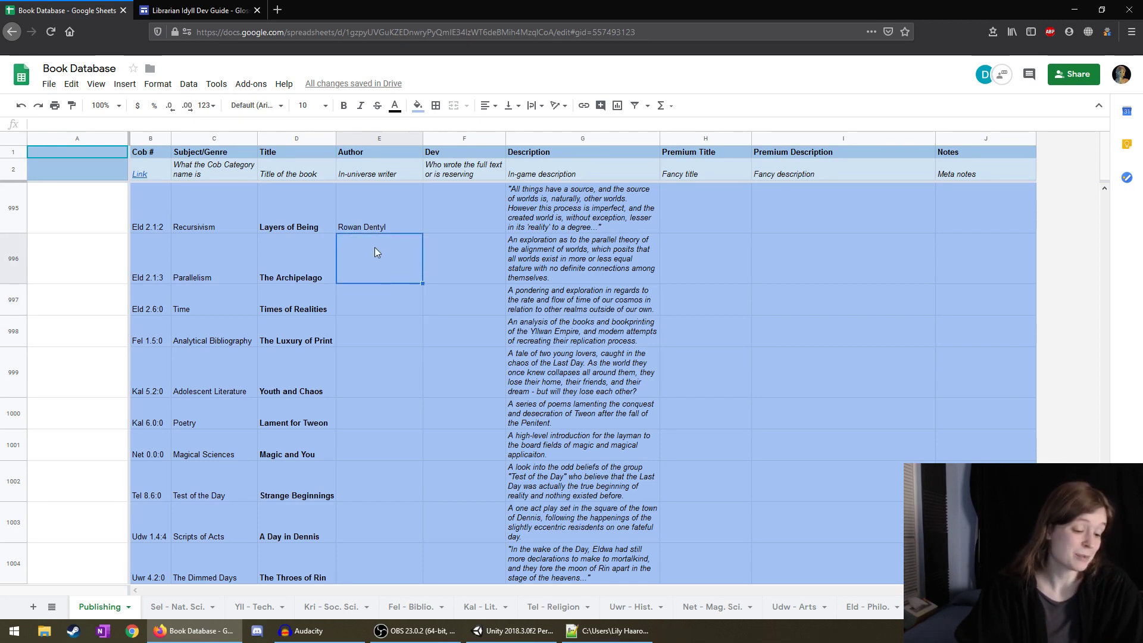
{"action": "left_click", "coordinate": [199, 10]}
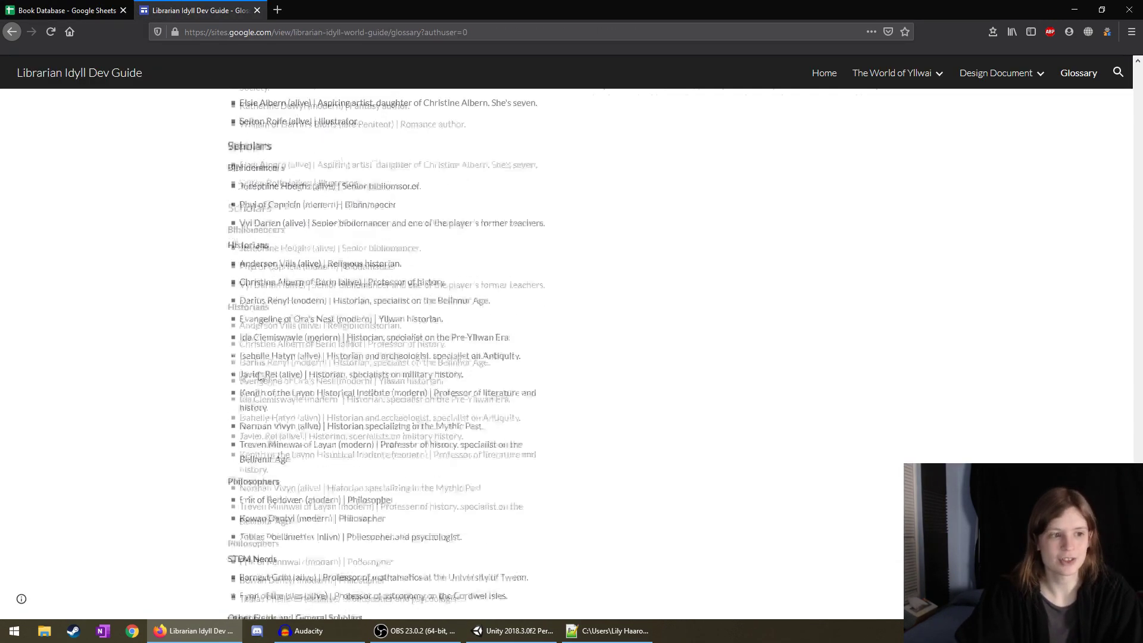
{"action": "left_click", "coordinate": [67, 10]}
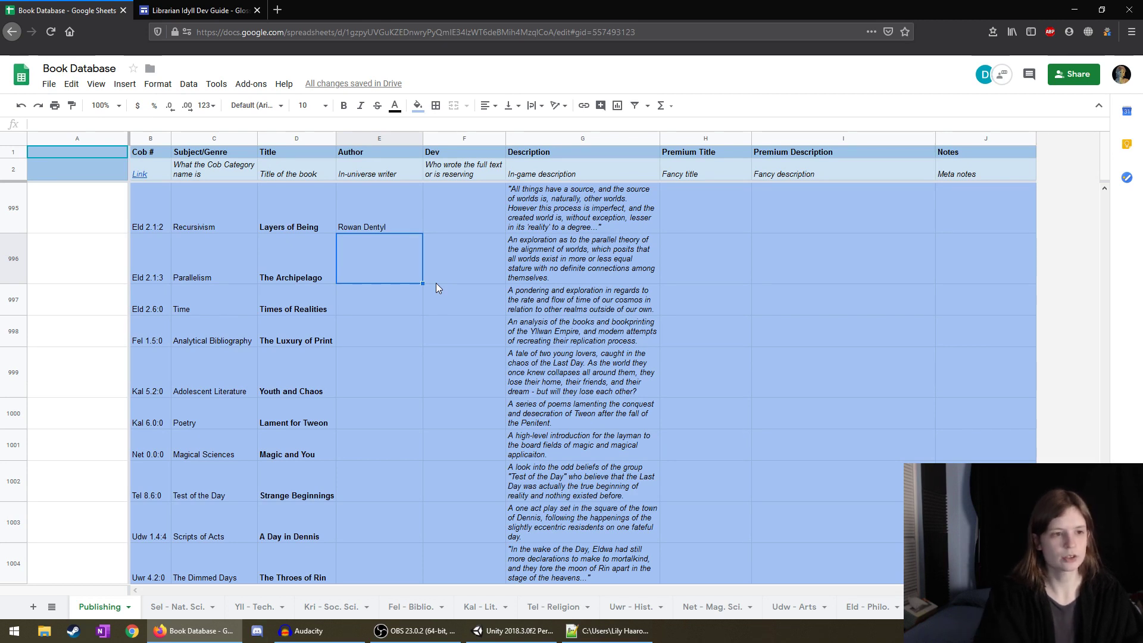
{"action": "type", "text": "Professor William"}
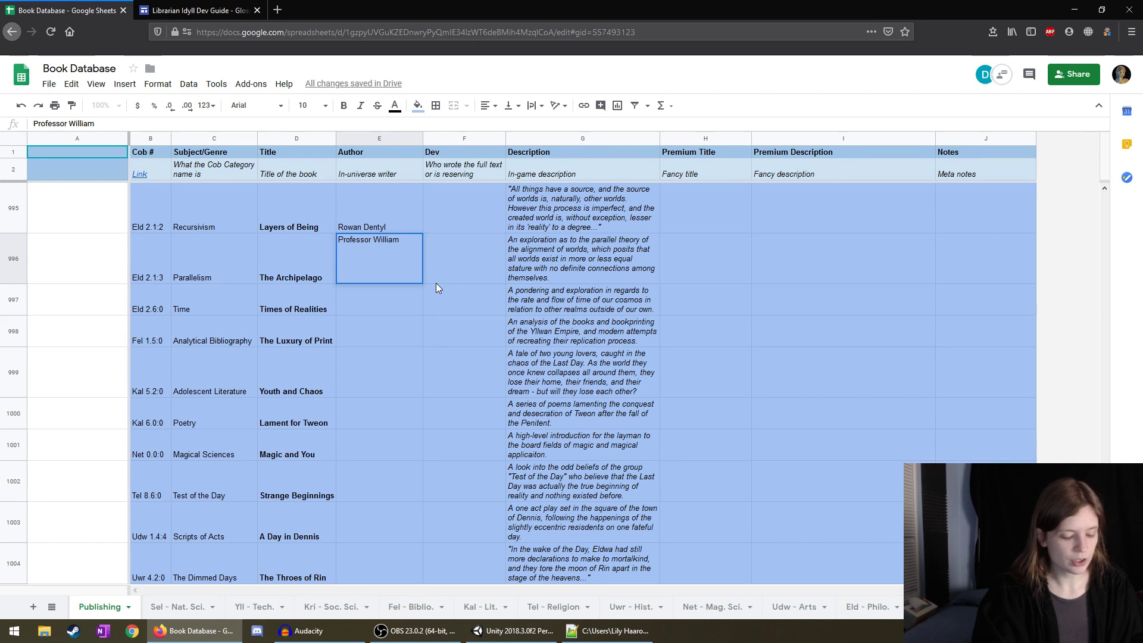
{"action": "type", "text": "Hwyndid"}
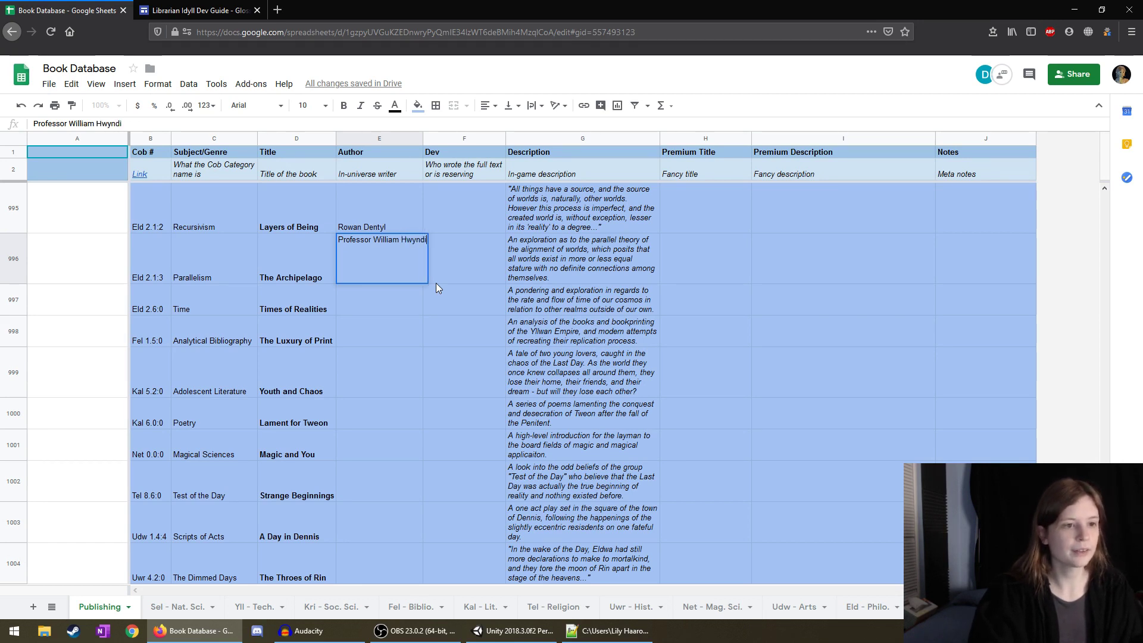
{"action": "key", "text": "Return"}
{"action": "key", "text": "Up"}
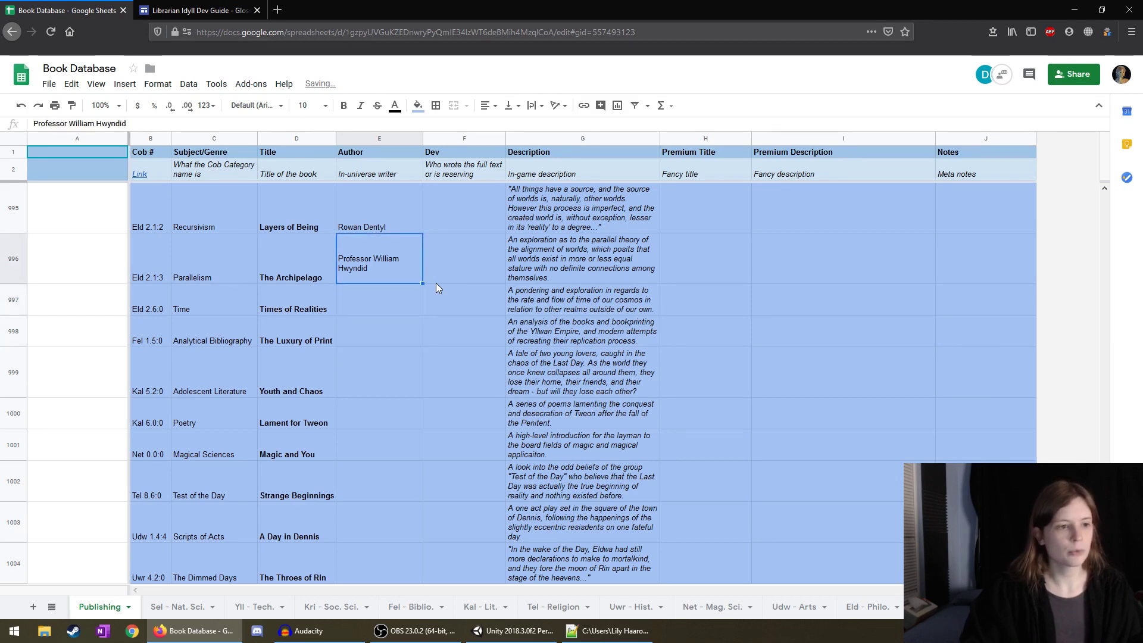
Clear The Archipelago's author cell and re-enter the same professor's name without the trailing line break.
{"action": "triple_click", "coordinate": [77, 123]}
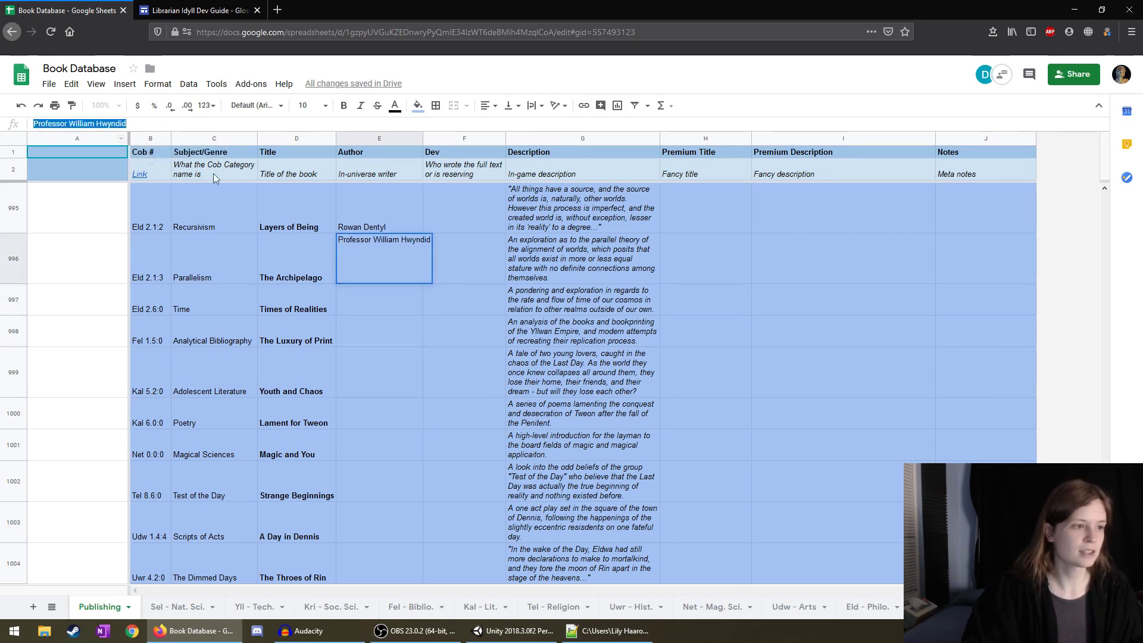
{"action": "key", "text": "BackSpace"}
{"action": "key", "text": "Return"}
{"action": "key", "text": "Up"}
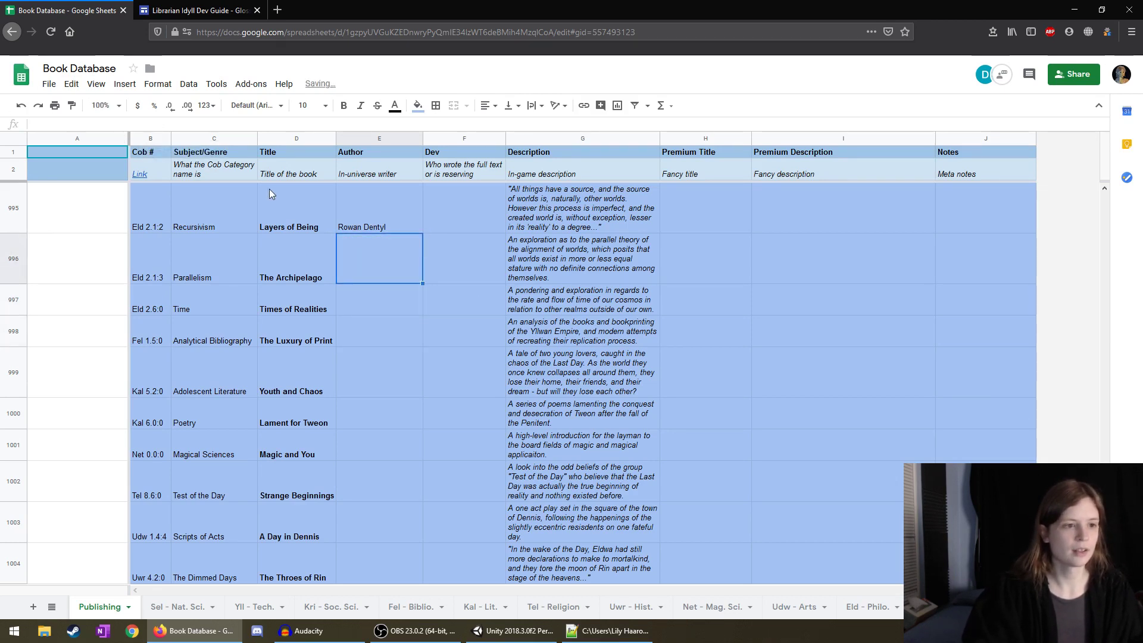
{"action": "key", "text": "ctrl+z"}
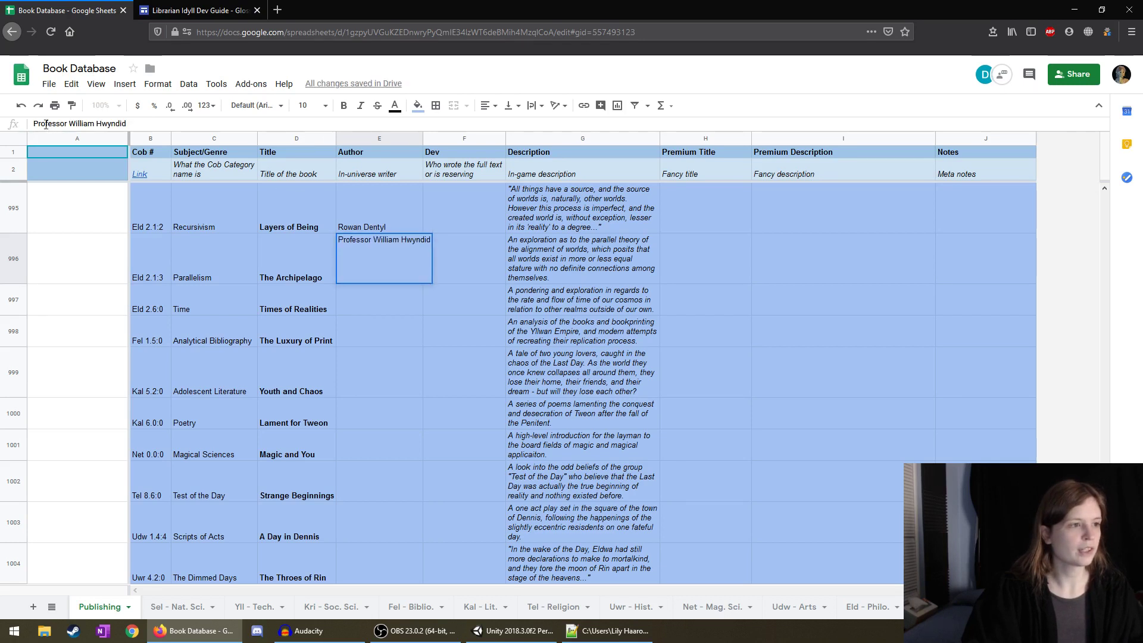
{"action": "key", "text": "Return"}
{"action": "key", "text": "Down"}
{"action": "key", "text": "Up"}
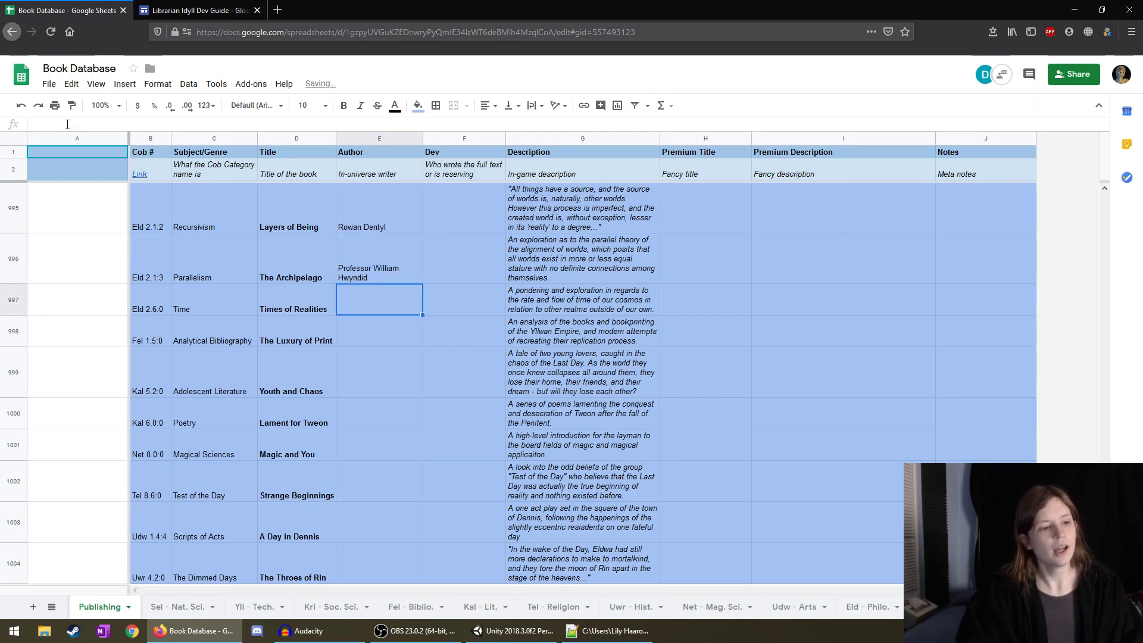
{"action": "key", "text": "Up"}
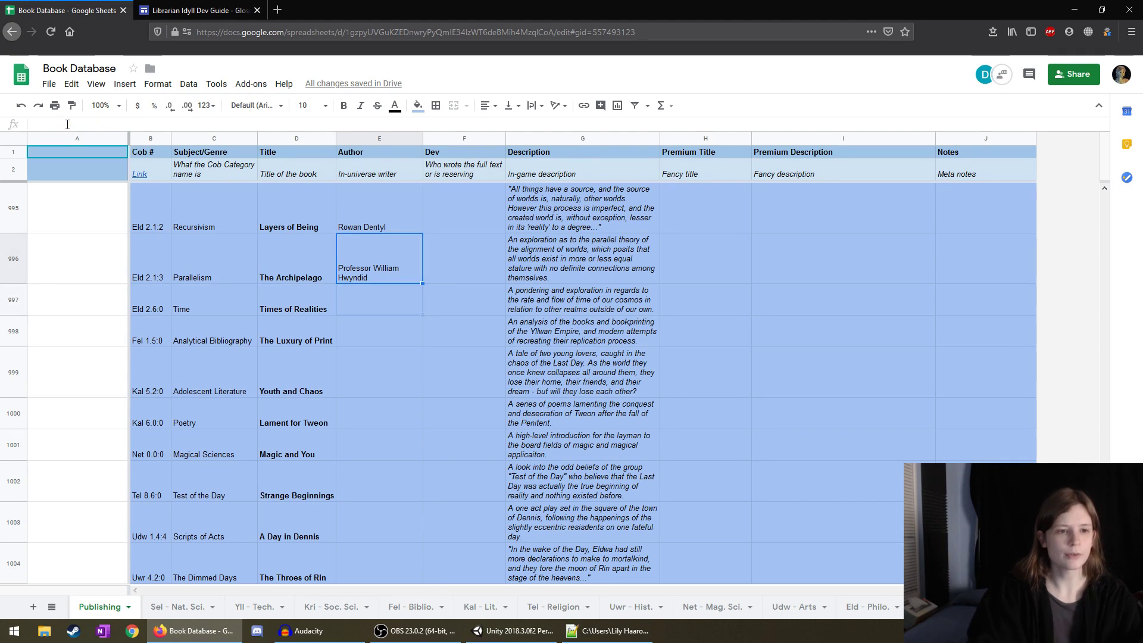
Enter an invented first name followed by "of" and a place name as the author of Times of Realities.
{"action": "key", "text": "Down"}
{"action": "key", "text": "Right"}
{"action": "key", "text": "Left"}
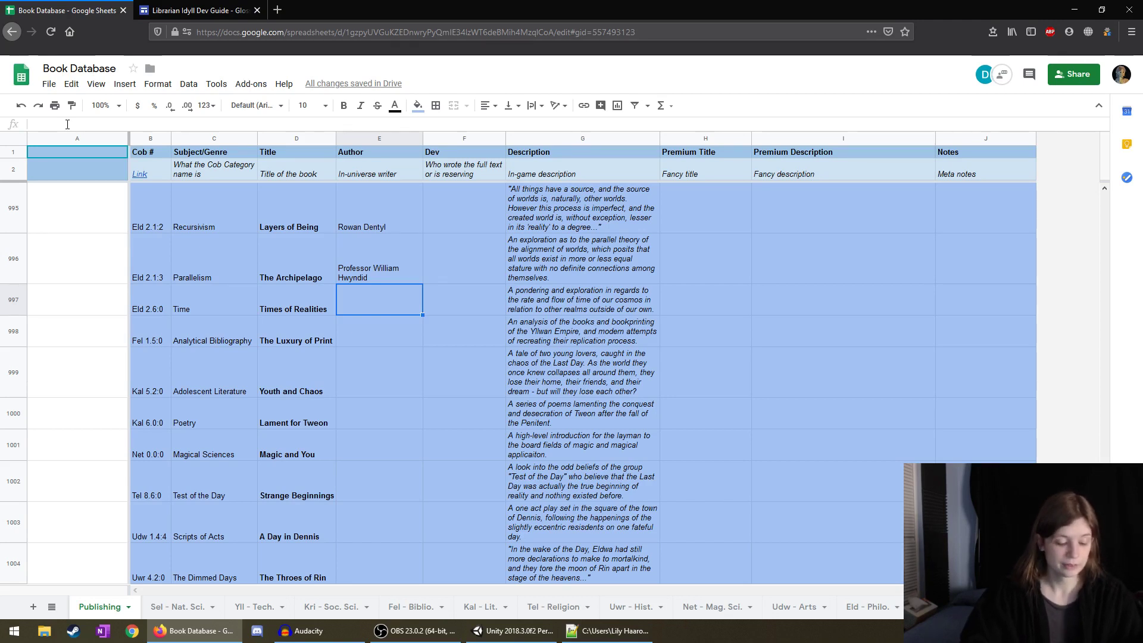
{"action": "type", "text": "Jylil"}
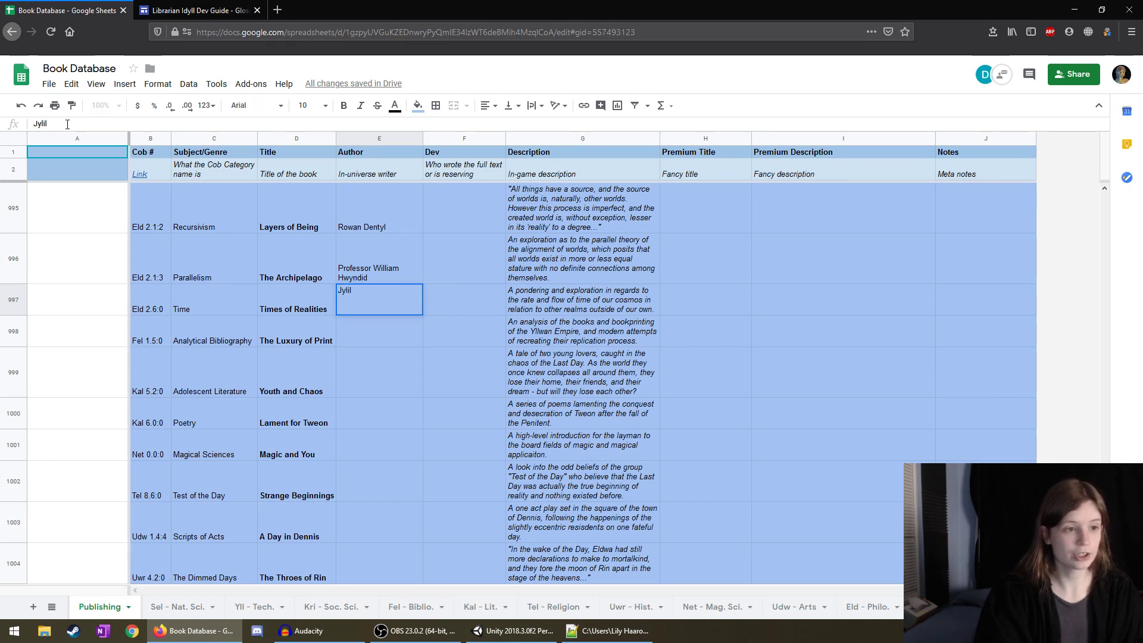
{"action": "key", "text": "BackSpace"}
{"action": "type", "text": "ilyl"}
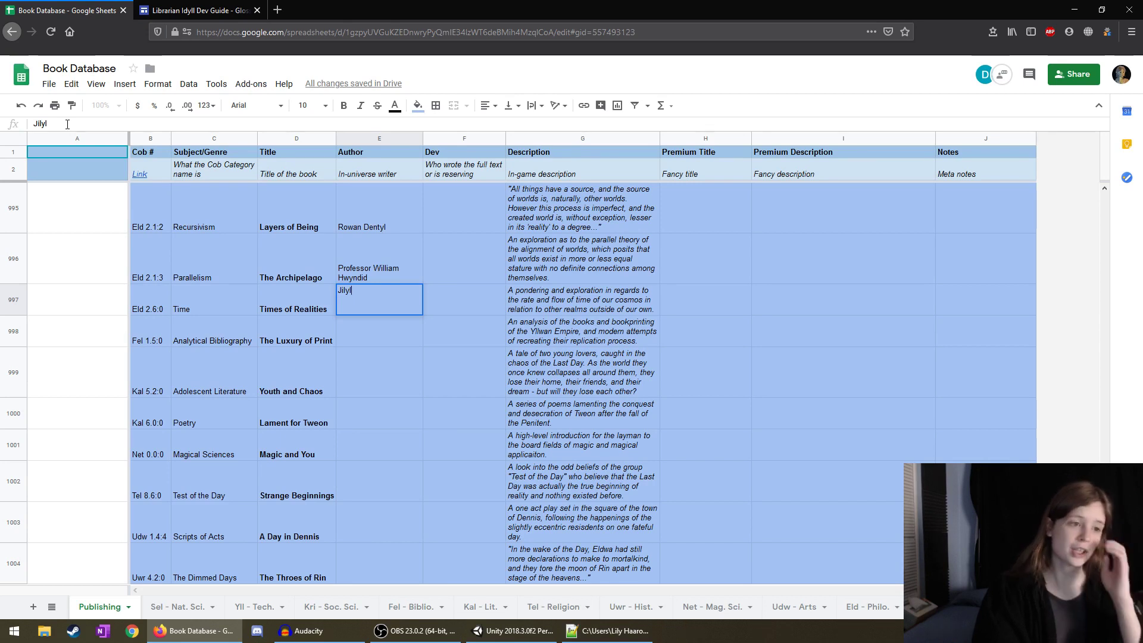
{"action": "key", "text": "BackSpace"}
{"action": "key", "text": "BackSpace"}
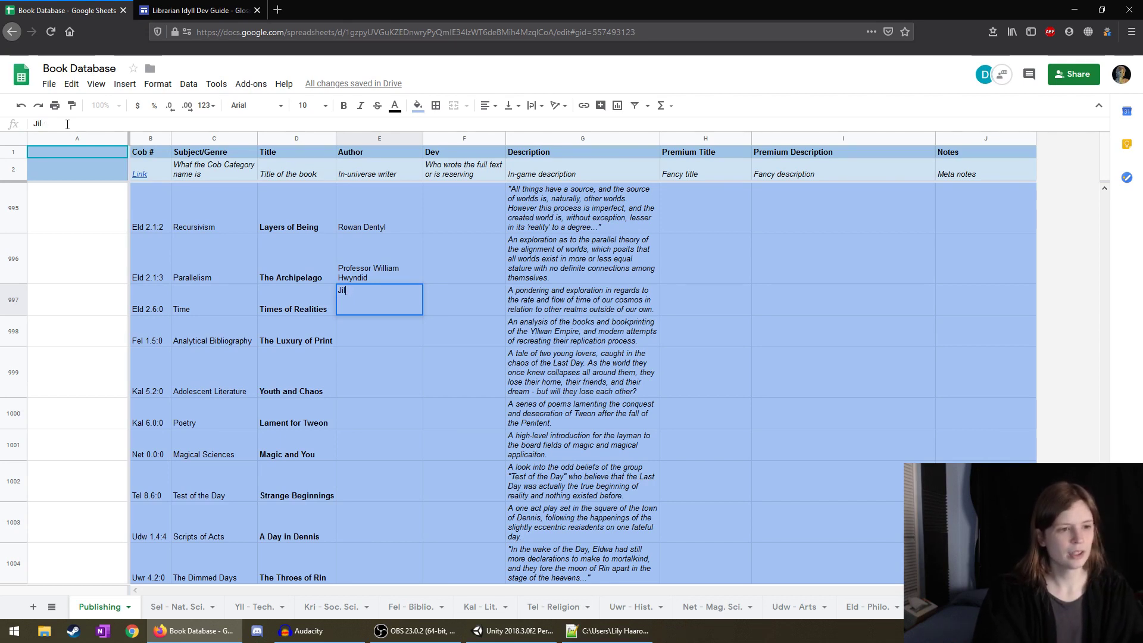
{"action": "type", "text": "we"}
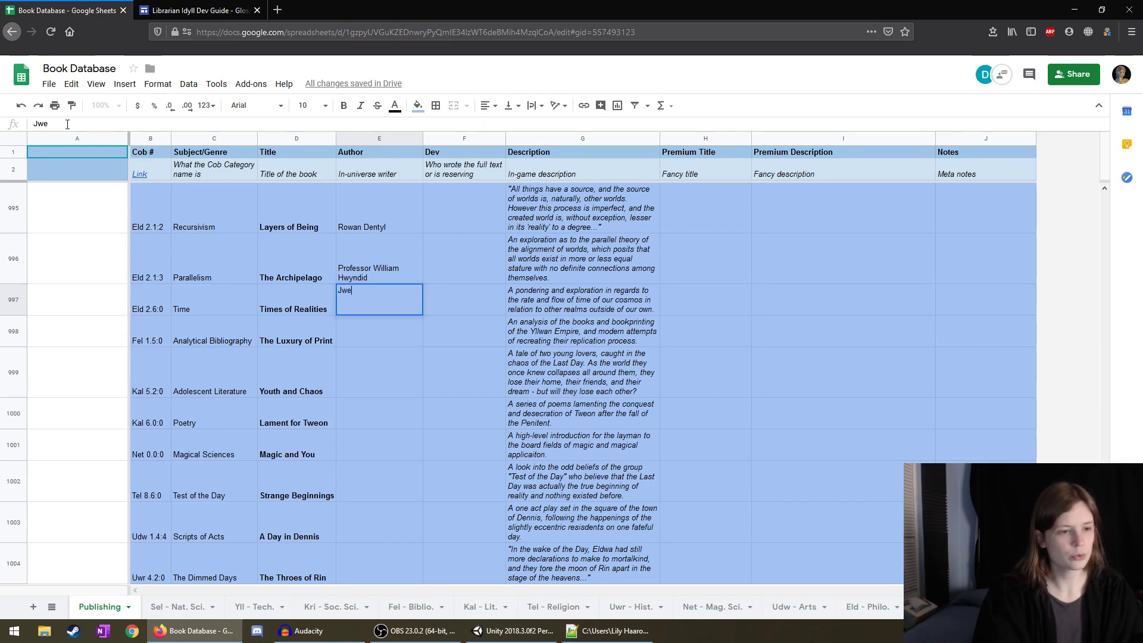
{"action": "type", "text": "lyl of"}
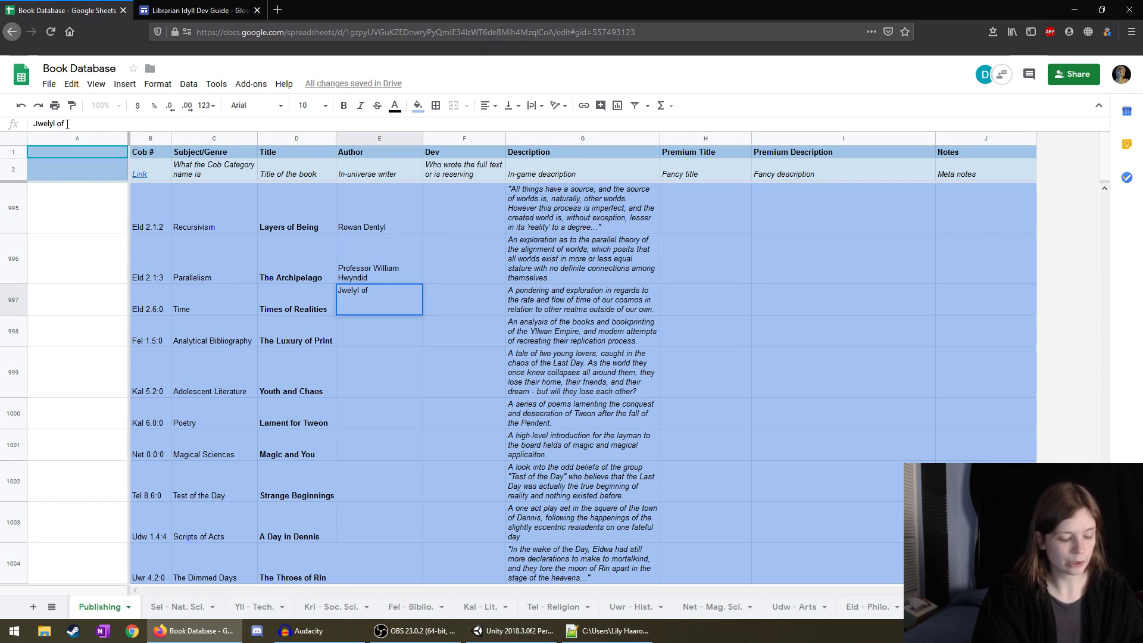
{"action": "type", "text": "rendwen"}
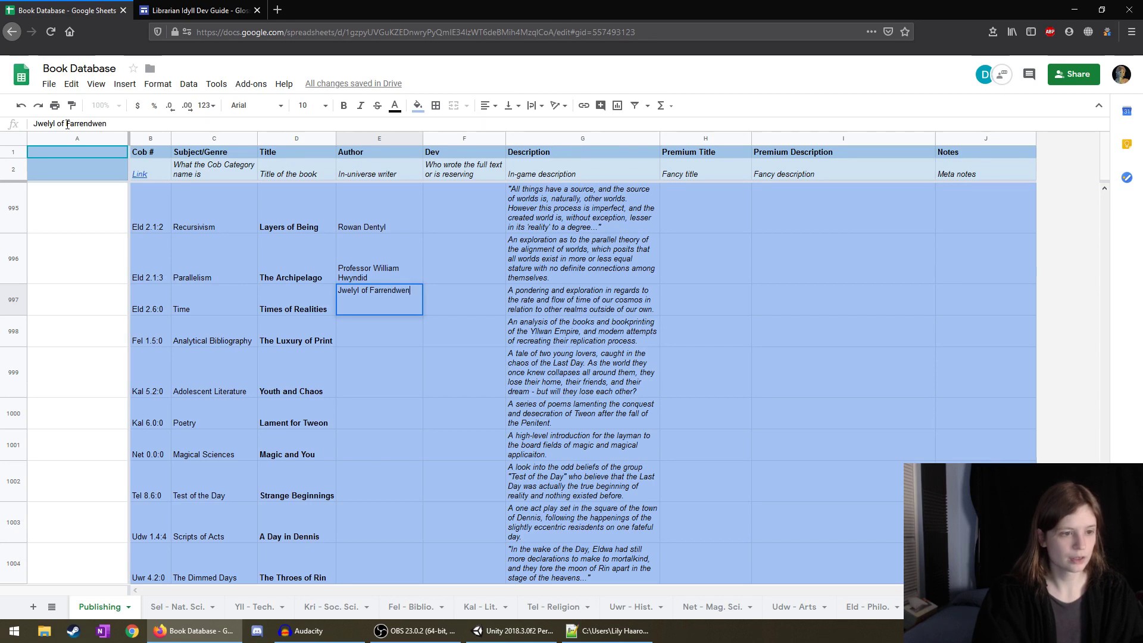
{"action": "key", "text": "Return"}
{"action": "key", "text": "Up"}
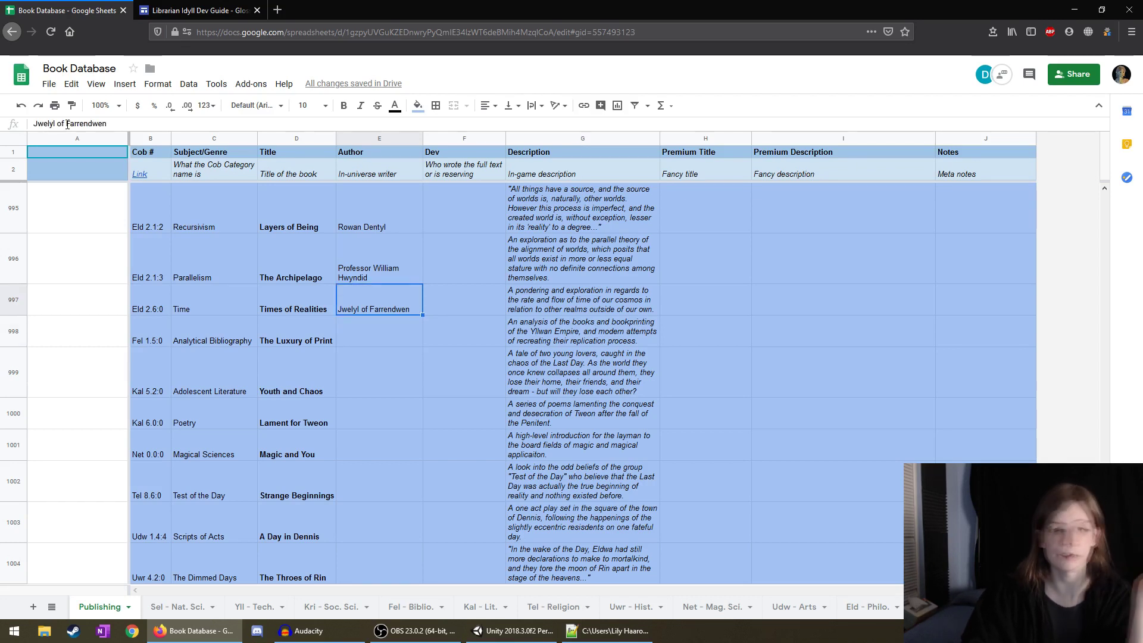
Check the glossary's bibliomancers and enter an invented full name followed by ", Senior Bibliomancer" as the author of The Luxury of Print.
{"action": "key", "text": "Down"}
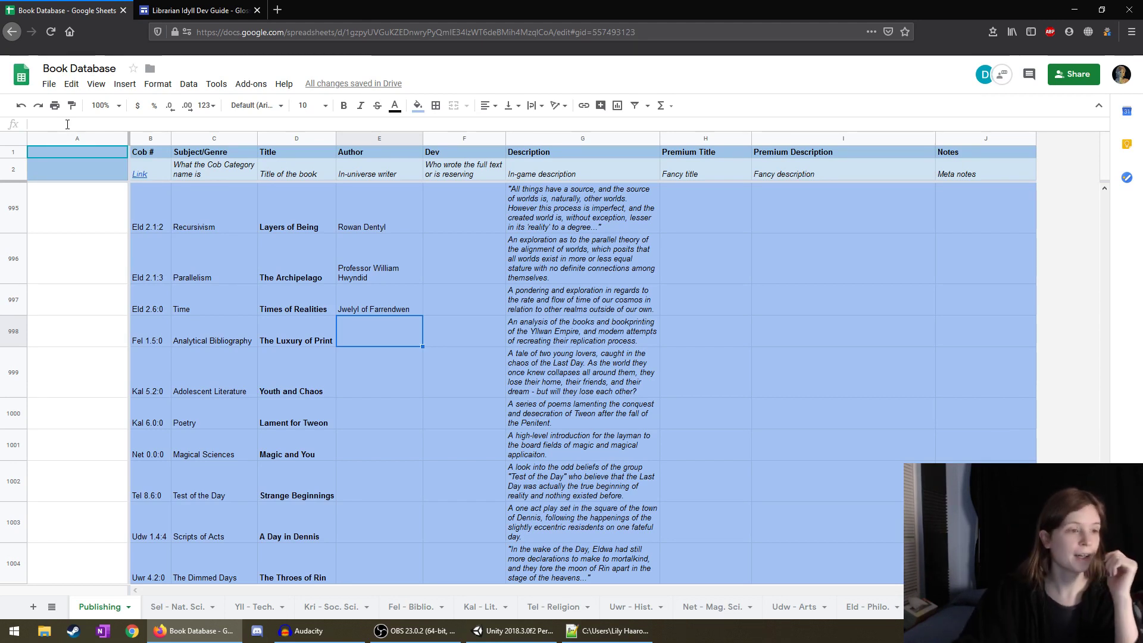
{"action": "left_click", "coordinate": [186, 8]}
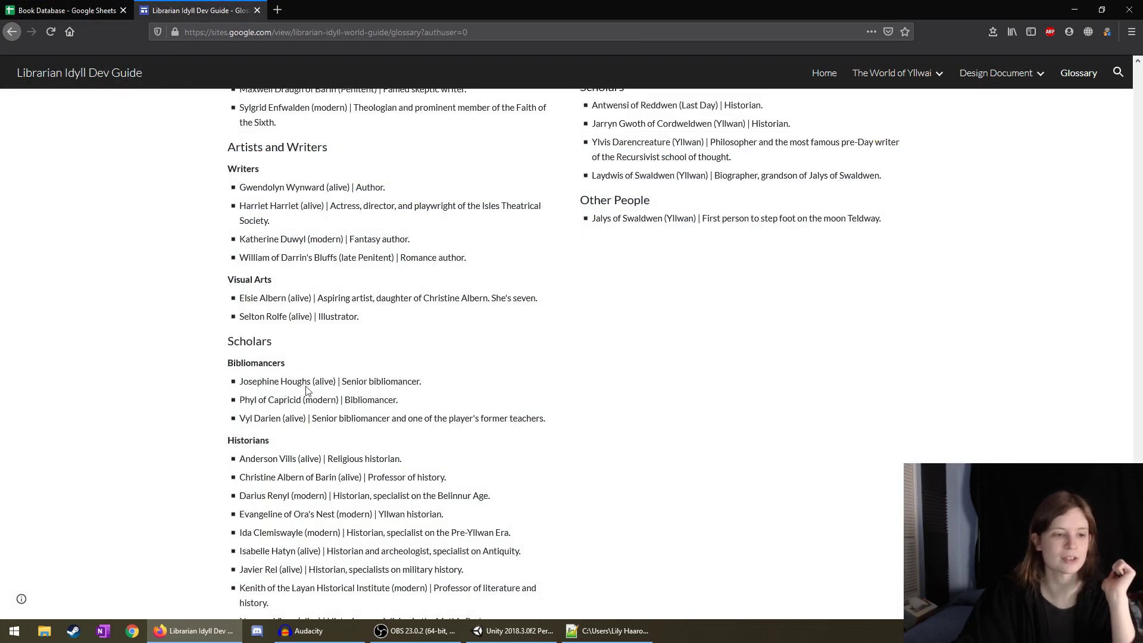
{"action": "left_click", "coordinate": [6, 7]}
{"action": "key", "text": "ctrl+Tab"}
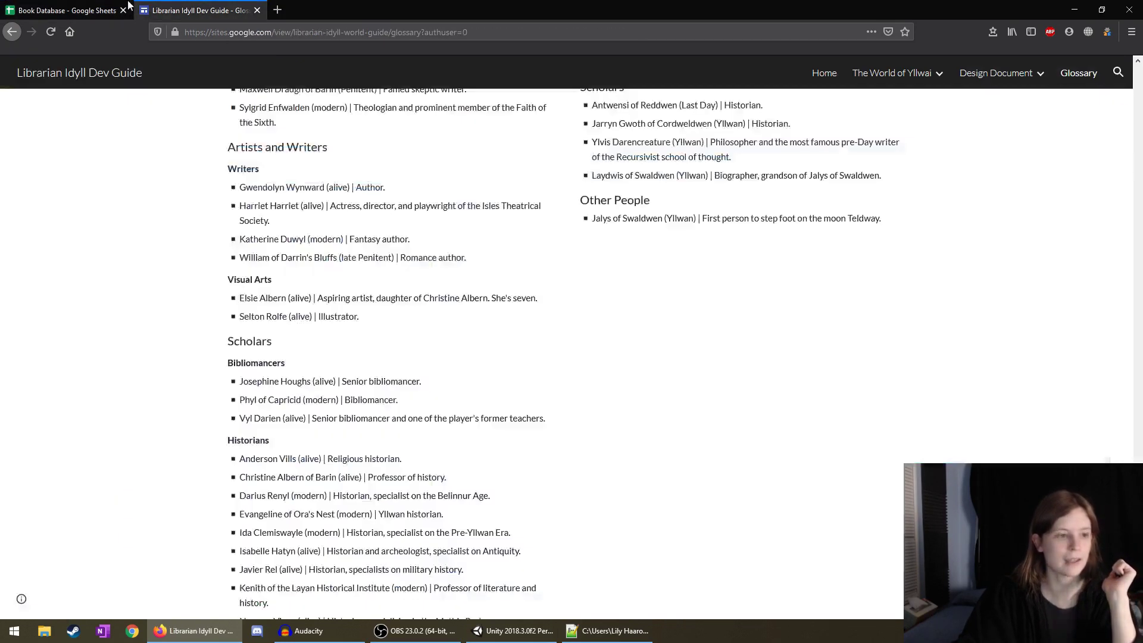
{"action": "left_click", "coordinate": [56, 6]}
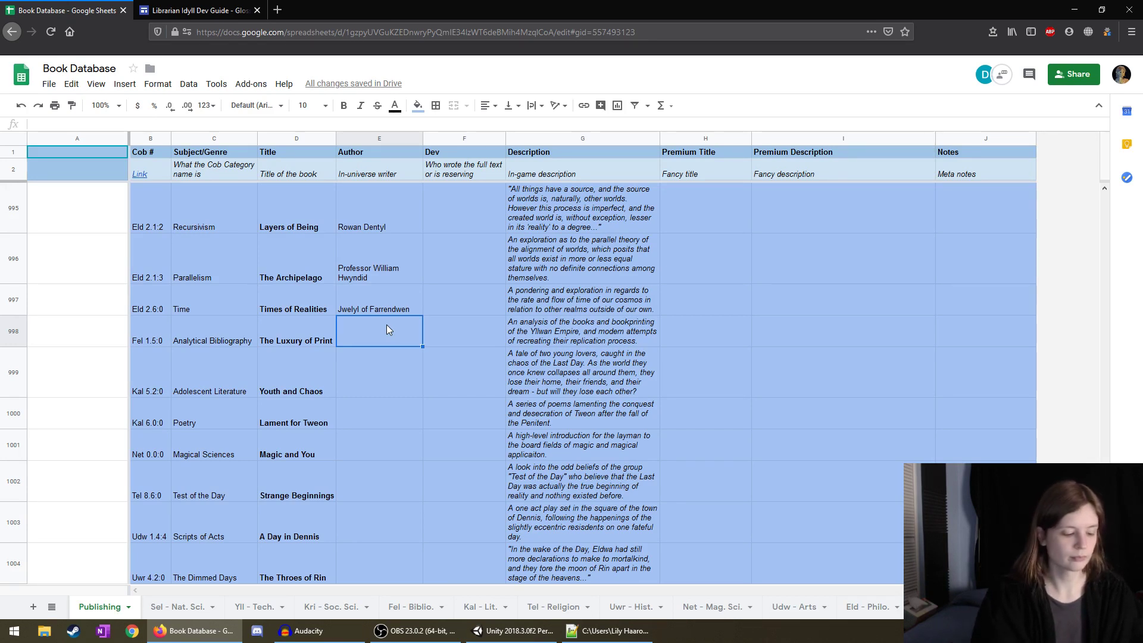
{"action": "type", "text": "C"}
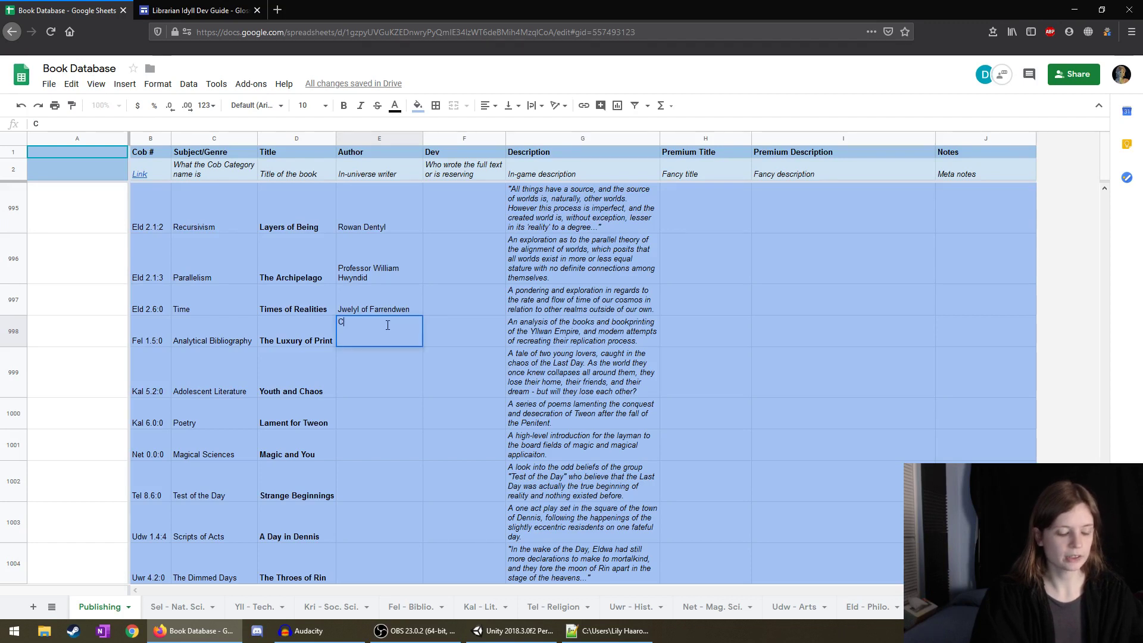
{"action": "type", "text": "hristopher"}
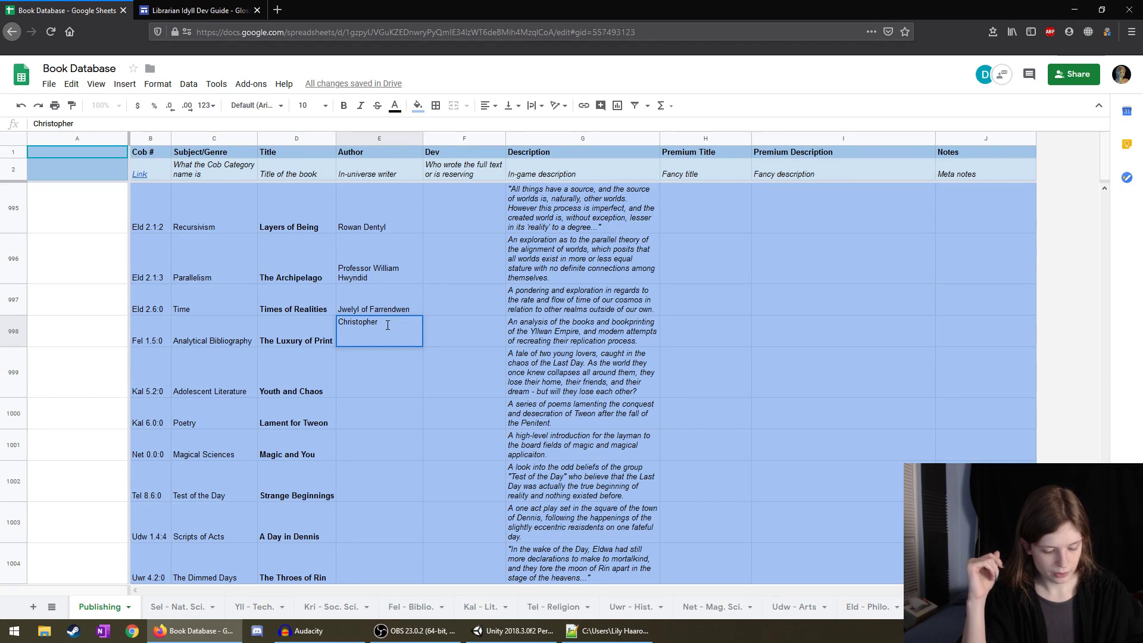
{"action": "type", "text": "Py"}
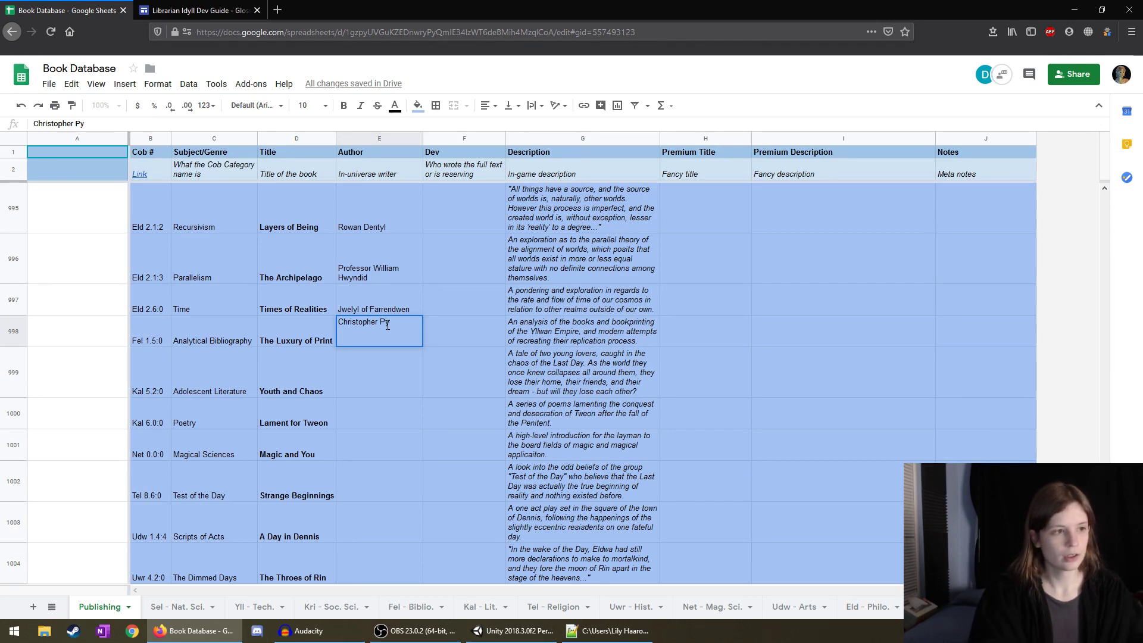
{"action": "type", "text": "lirious"}
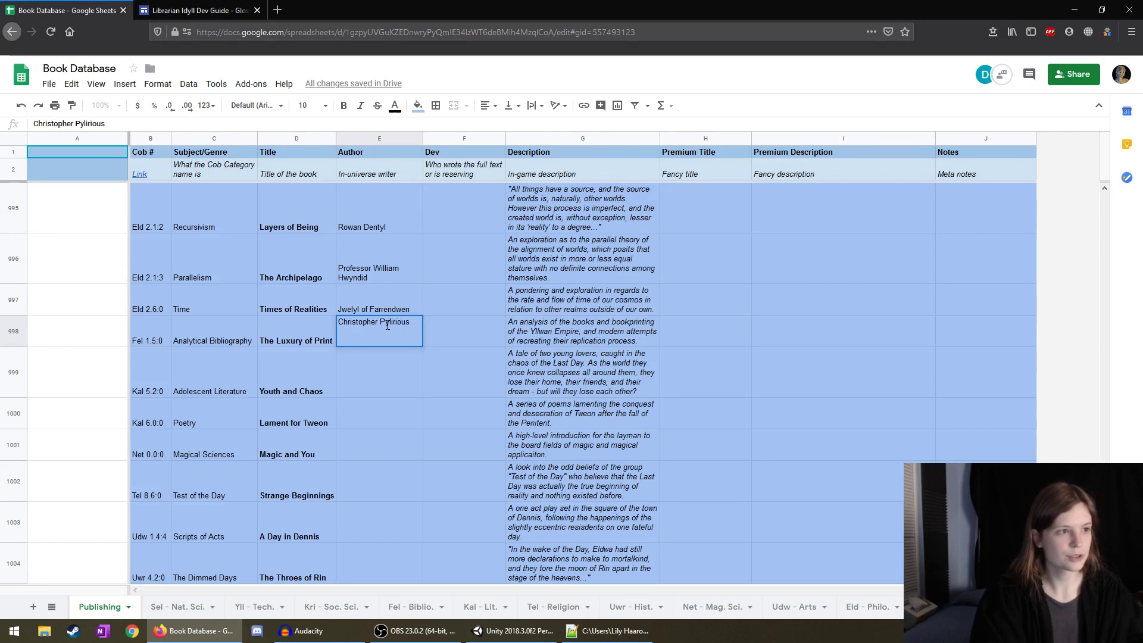
{"action": "key", "text": "BackSpace"}
{"action": "type", "text": "eevel"}
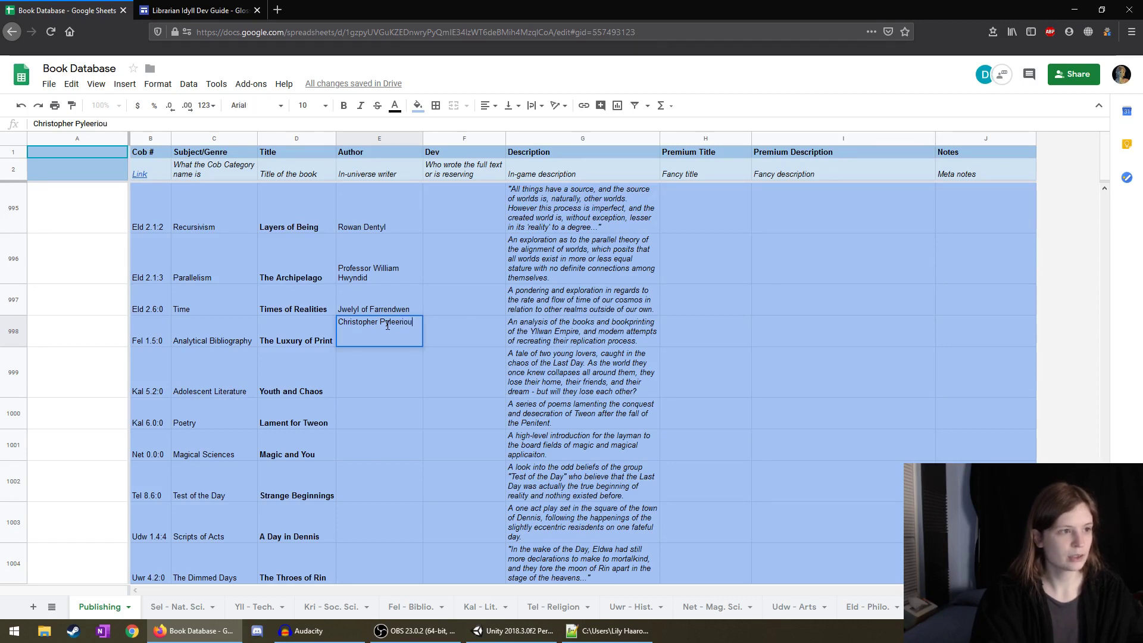
{"action": "key", "text": "BackSpace"}
{"action": "key", "text": "BackSpace"}
{"action": "key", "text": "BackSpace"}
{"action": "type", "text": "r Pylerious, Sne"}
{"action": "key", "text": "BackSpace"}
{"action": "key", "text": "BackSpace"}
{"action": "type", "text": "enior Bibliomancer"}
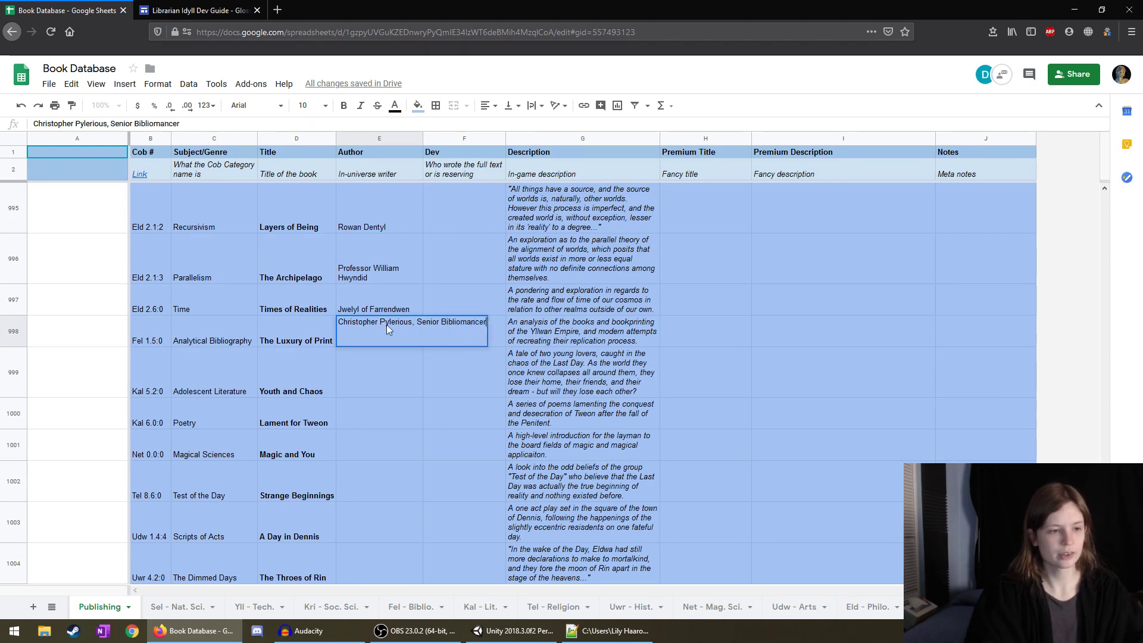
{"action": "key", "text": "Return"}
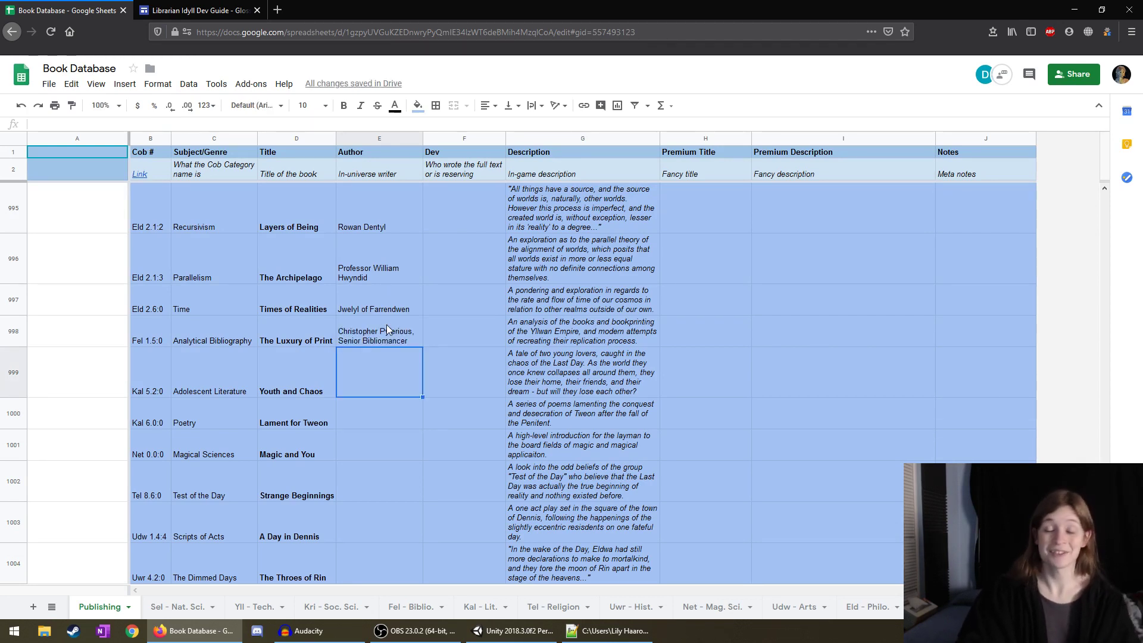
{"action": "left_click", "coordinate": [387, 324]}
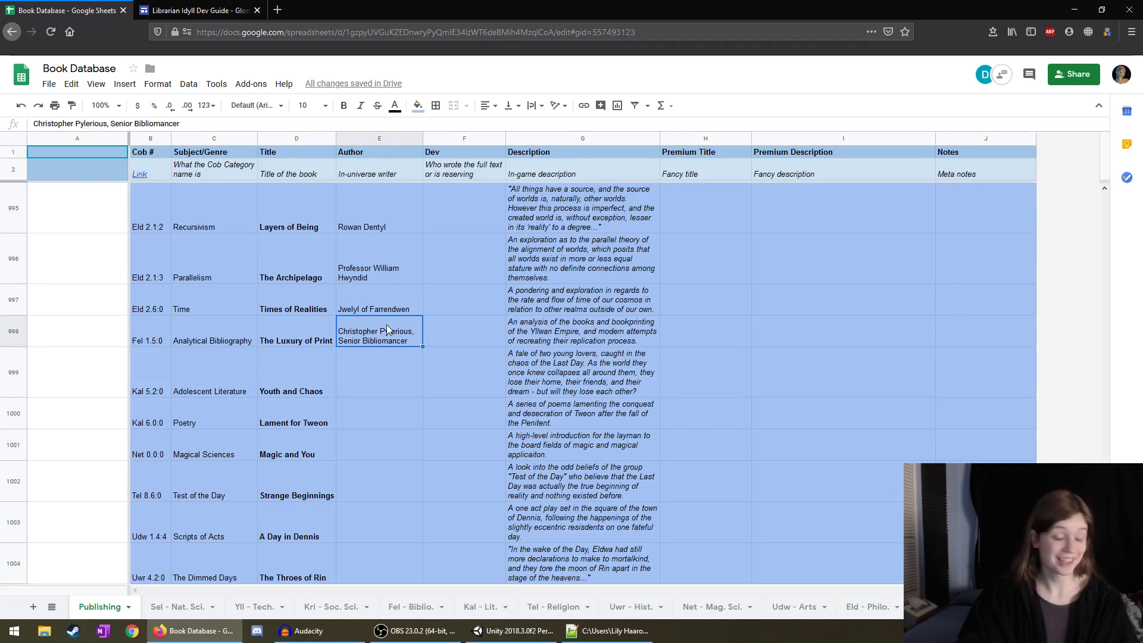
{"action": "key", "text": "Down"}
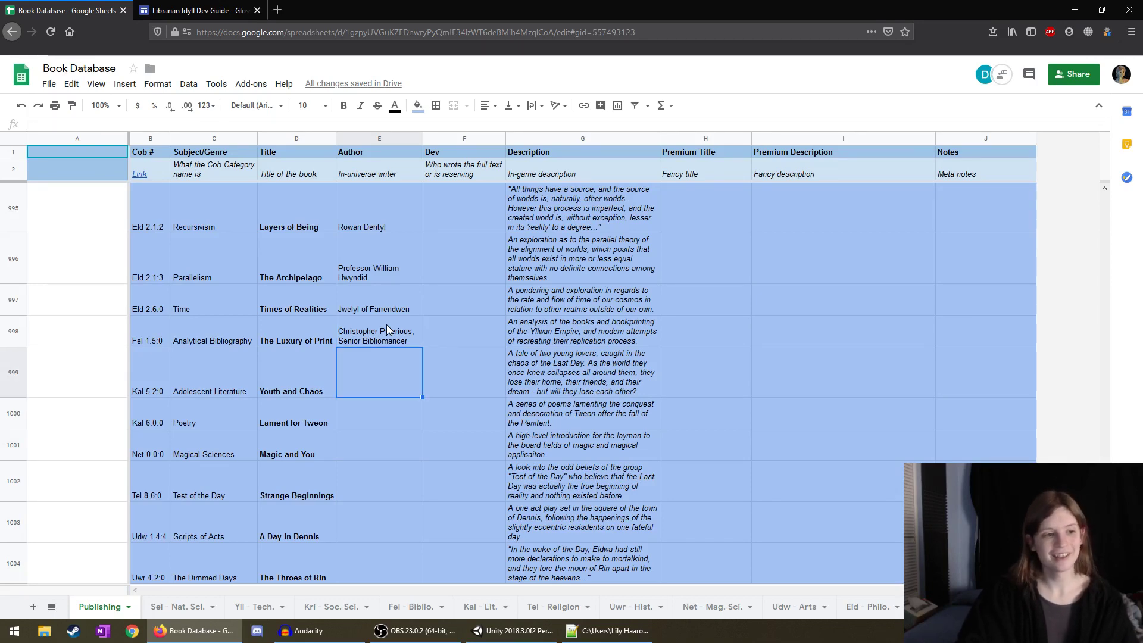
Enter an invented full name without a title as the author of Youth and Chaos.
{"action": "scroll", "coordinate": [387, 324], "scroll_direction": "down", "scroll_amount": 1}
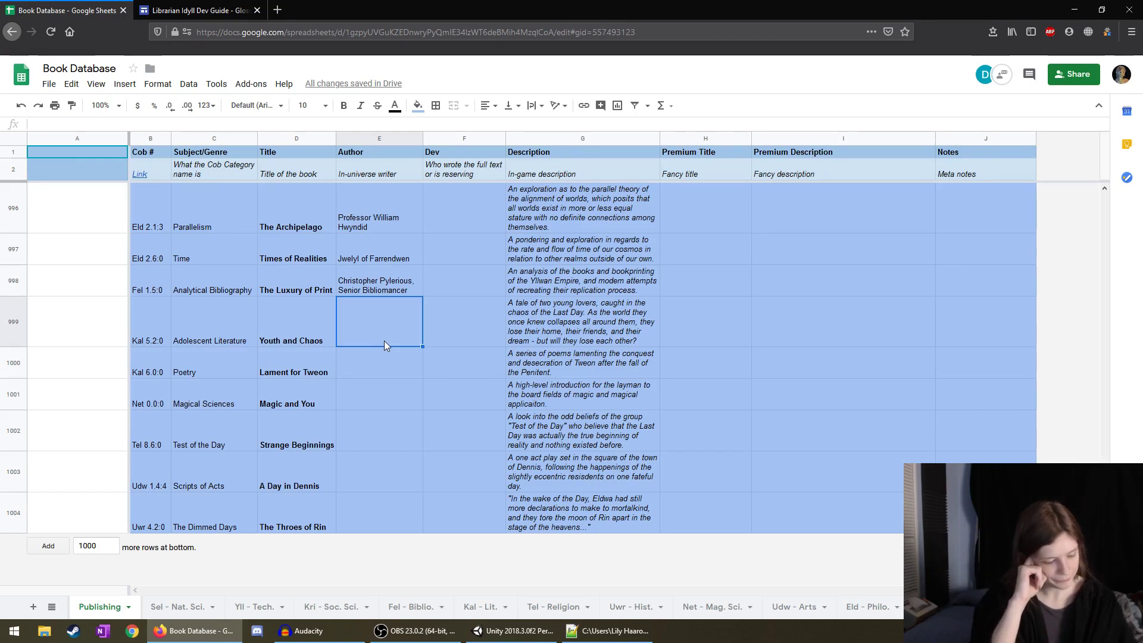
{"action": "type", "text": "A"}
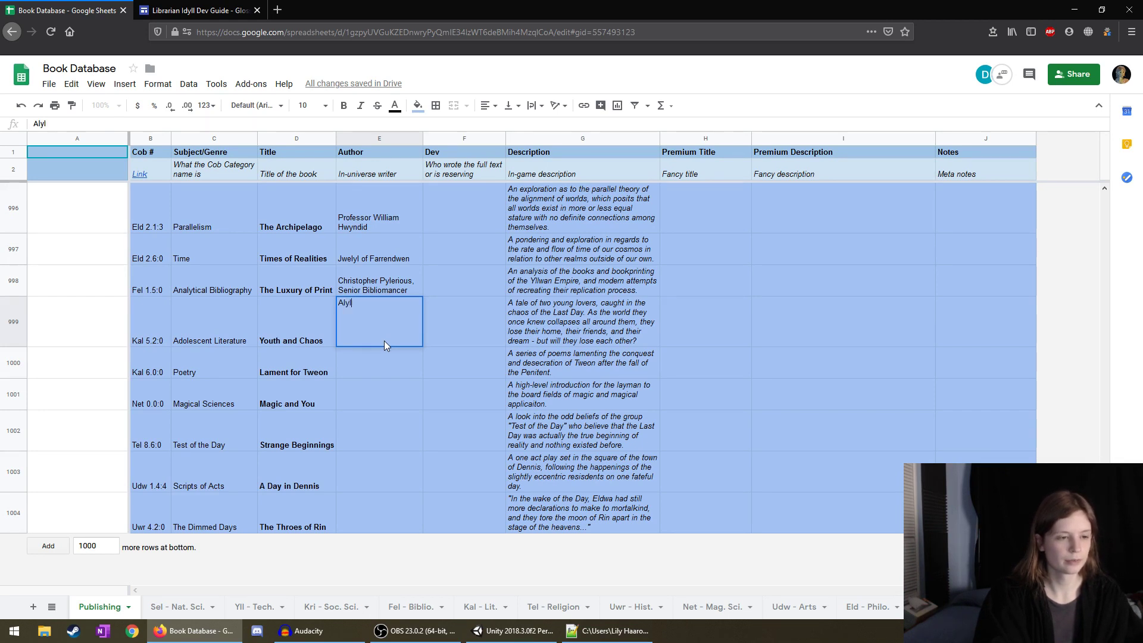
{"action": "type", "text": "lweden Rin"}
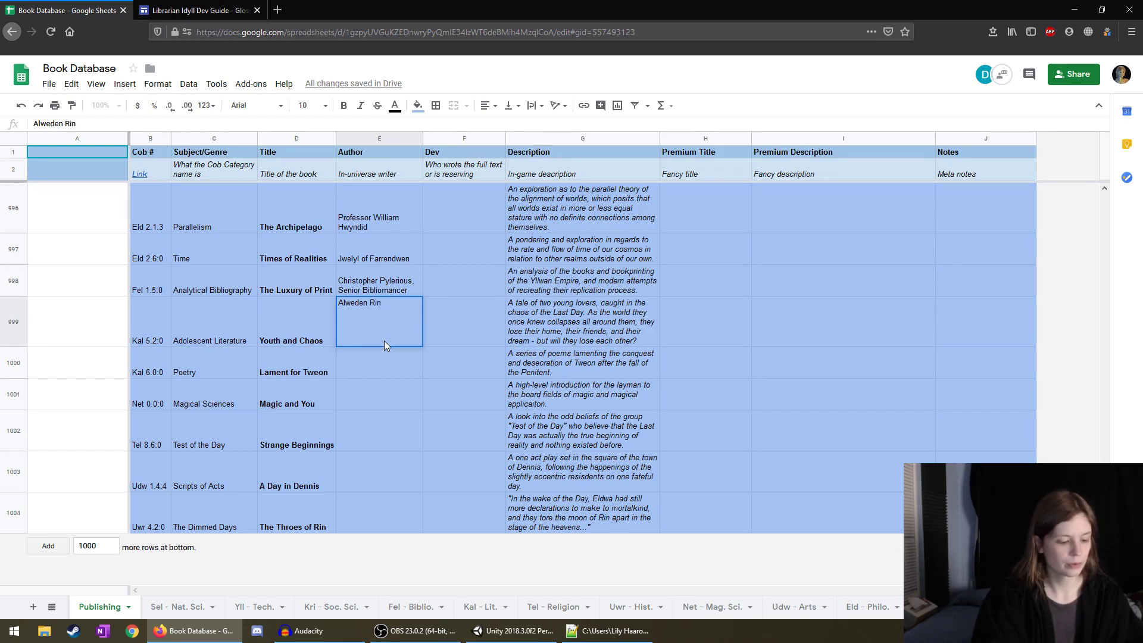
{"action": "key", "text": "BackSpace"}
{"action": "key", "text": "BackSpace"}
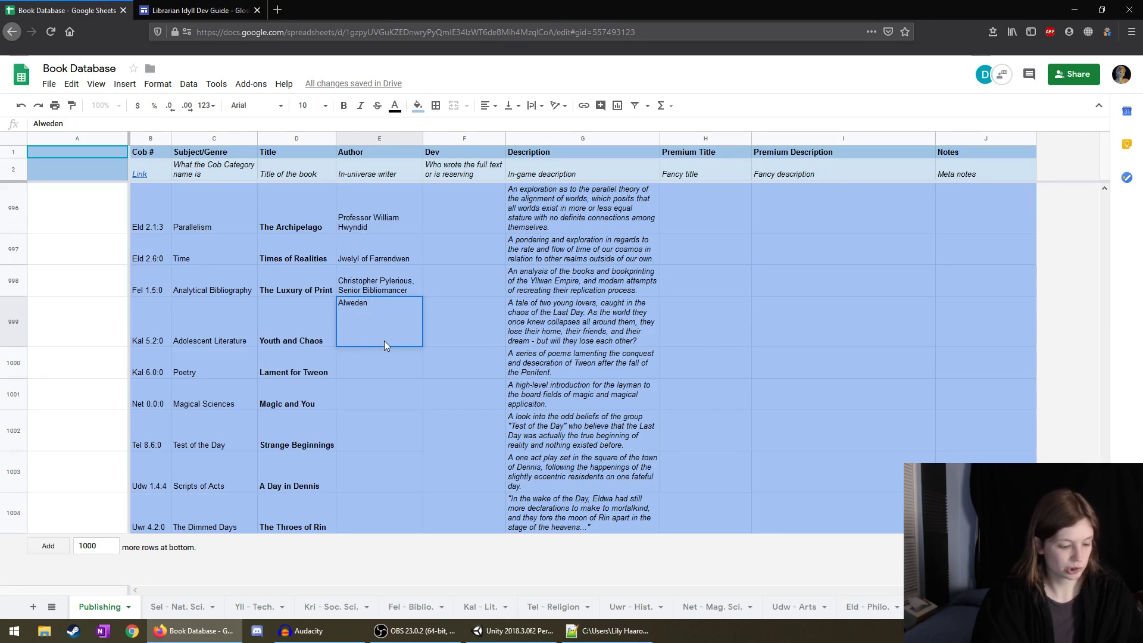
{"action": "type", "text": "Sinte"}
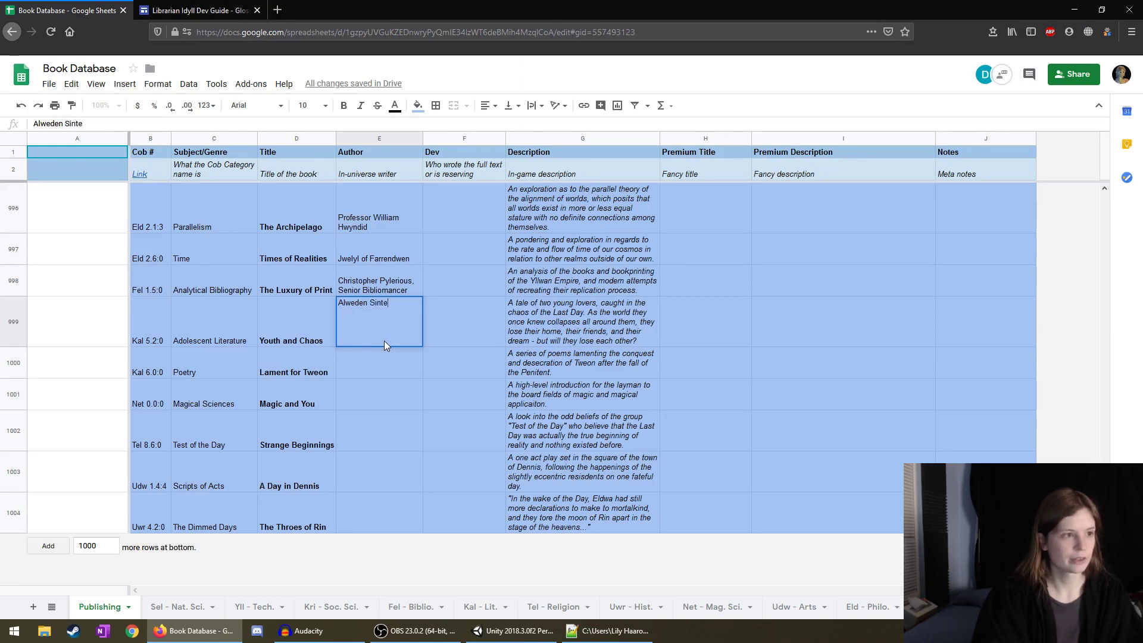
{"action": "key", "text": "BackSpace"}
{"action": "key", "text": "BackSpace"}
{"action": "type", "text": "nte"}
{"action": "key", "text": "Return"}
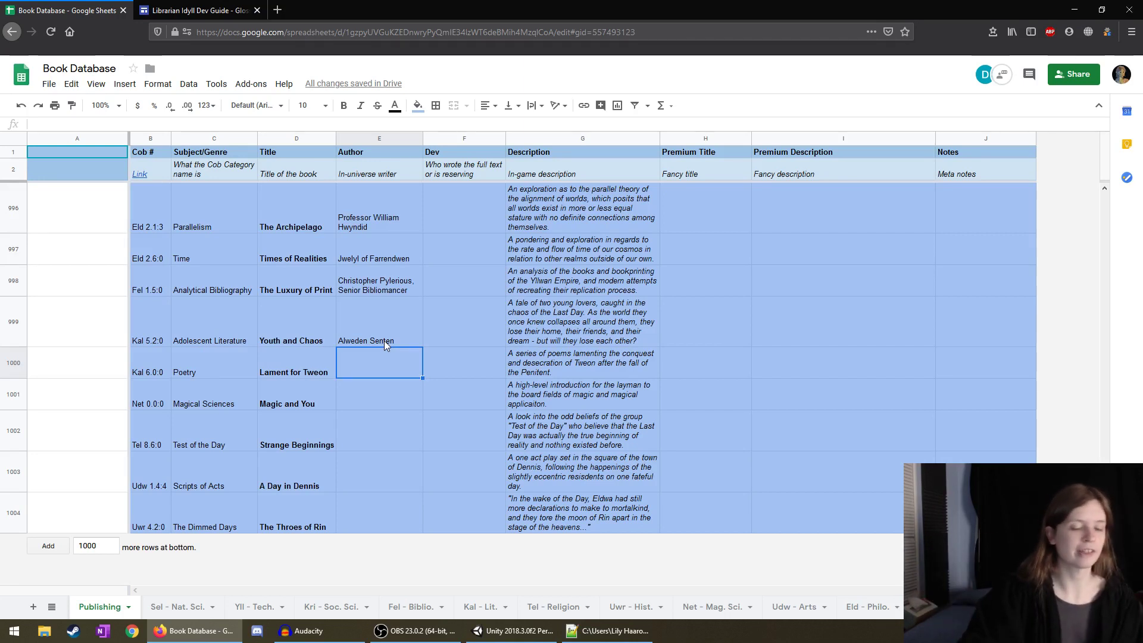
Enter an invented first name followed by "of Tweon" as the author of Lament for Tweon.
{"action": "key", "text": "Up"}
{"action": "key", "text": "Up"}
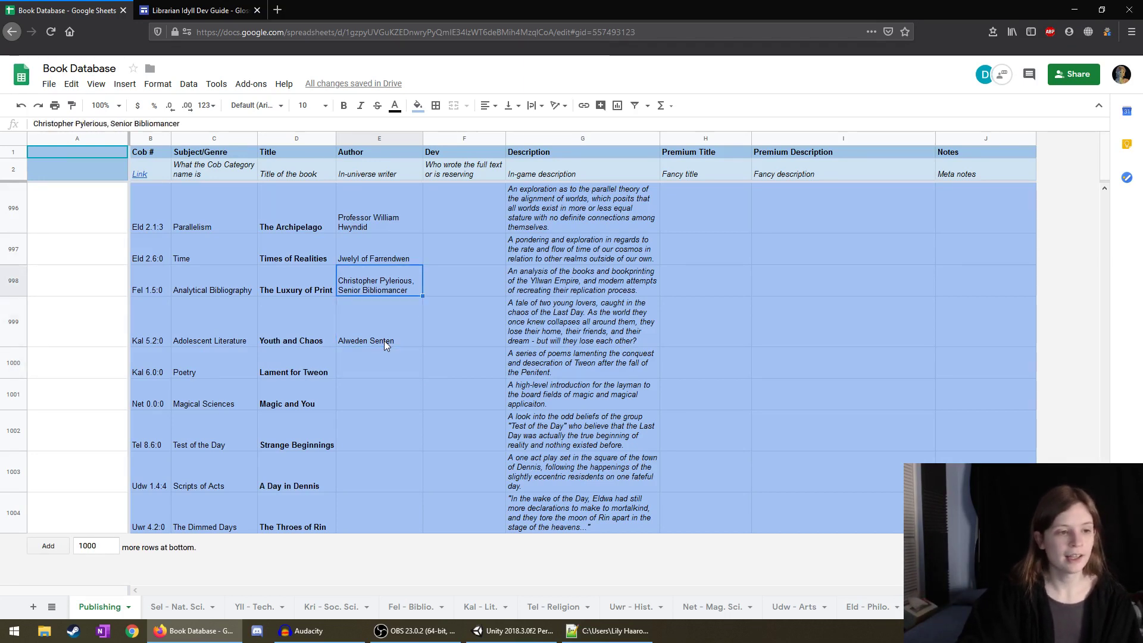
{"action": "key", "text": "Down"}
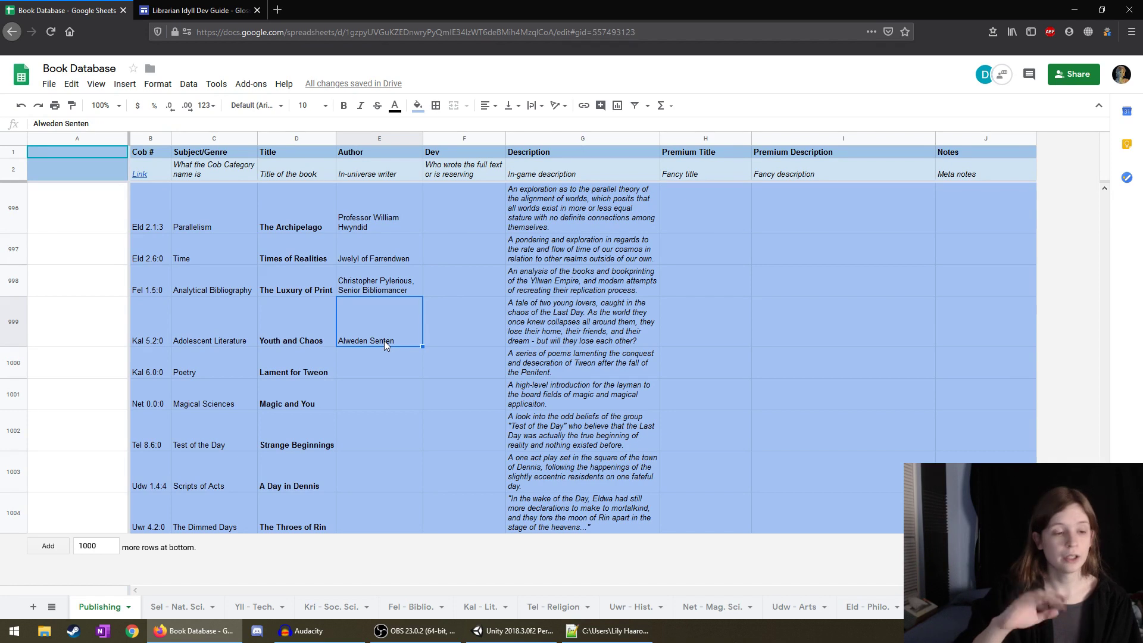
{"action": "key", "text": "Down"}
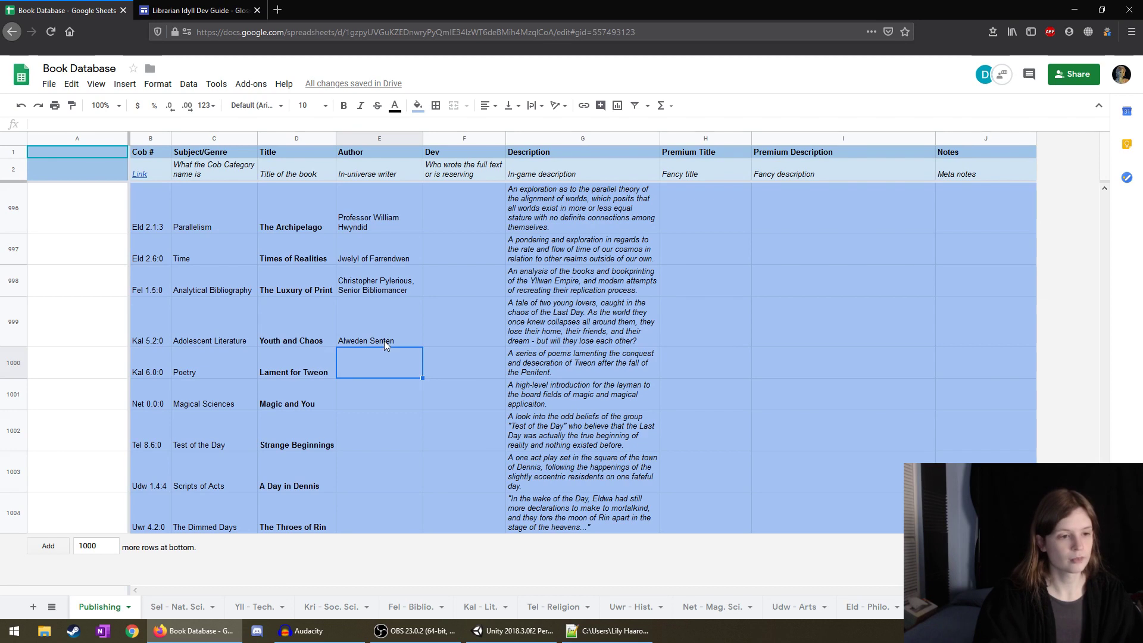
{"action": "type", "text": "Vors"}
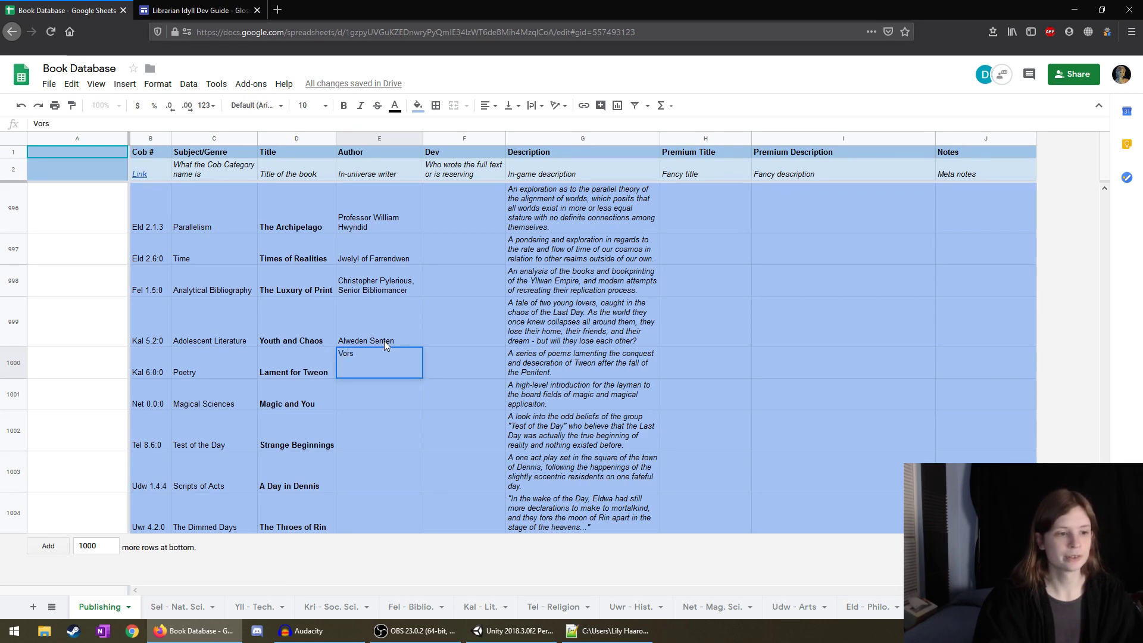
{"action": "type", "text": " of Tweon"}
{"action": "key", "text": "Return"}
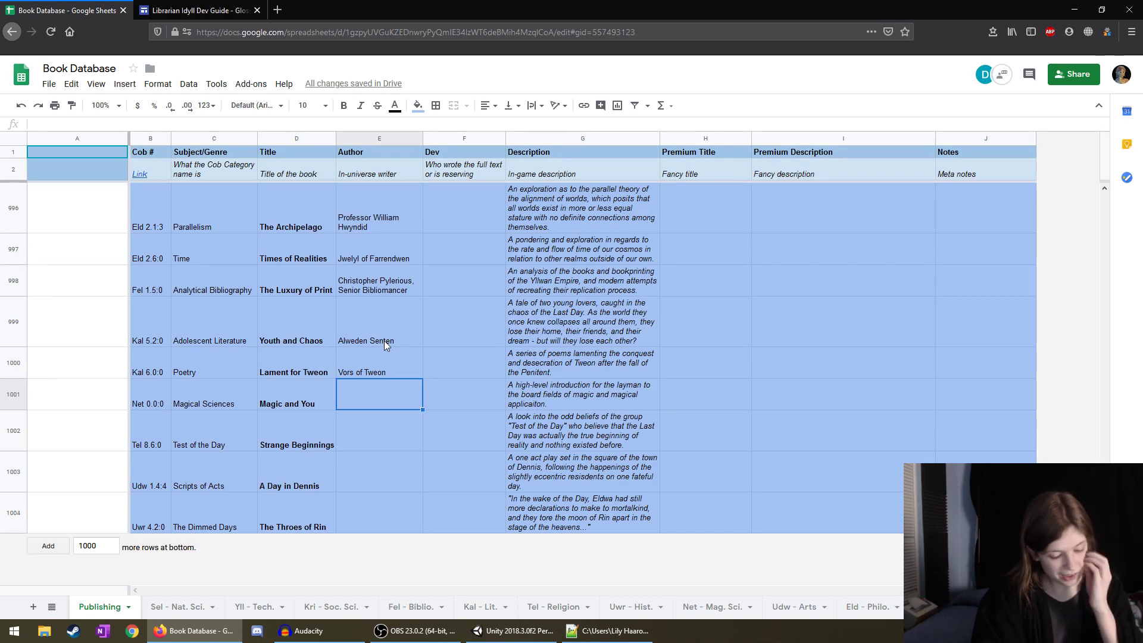
Enter an invented full name followed by ", Bibliomancer" as the author of Magic and You.
{"action": "type", "text": "Natellie"}
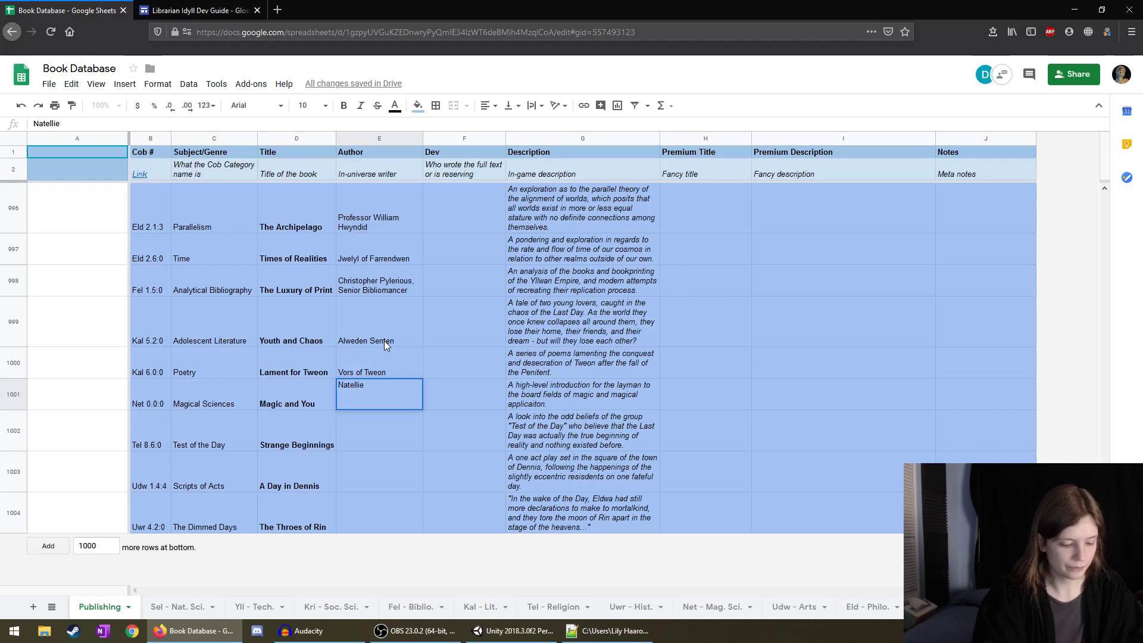
{"action": "type", "text": "Drummins"}
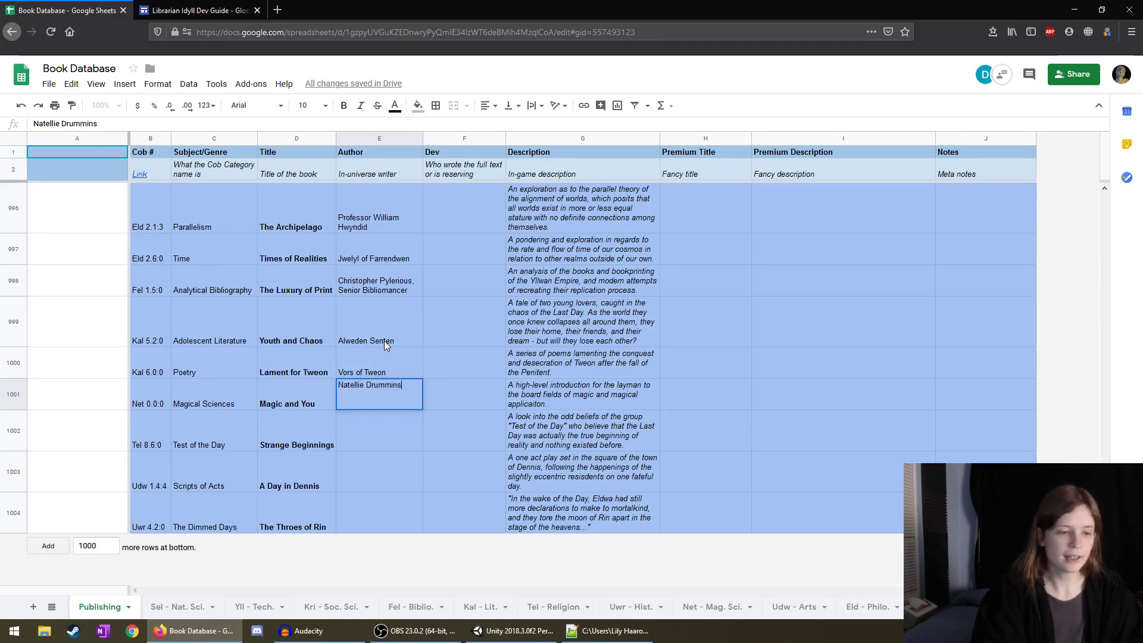
{"action": "key", "text": "BackSpace"}
{"action": "key", "text": "BackSpace"}
{"action": "key", "text": "BackSpace"}
{"action": "key", "text": "BackSpace"}
{"action": "type", "text": "ins, Bibliomancer"}
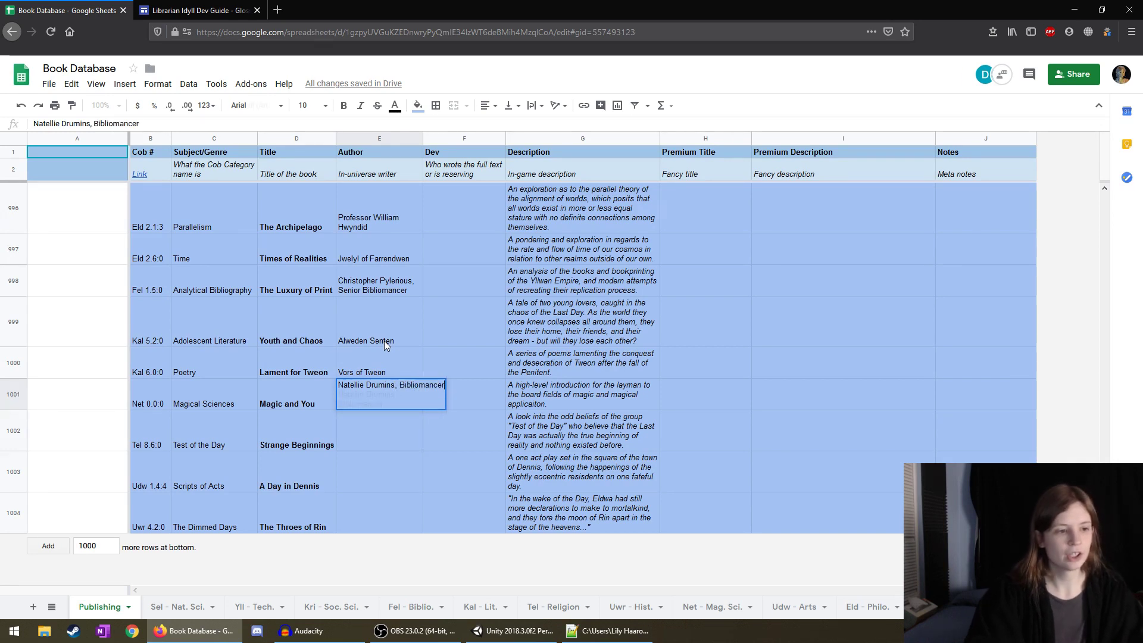
{"action": "key", "text": "Return"}
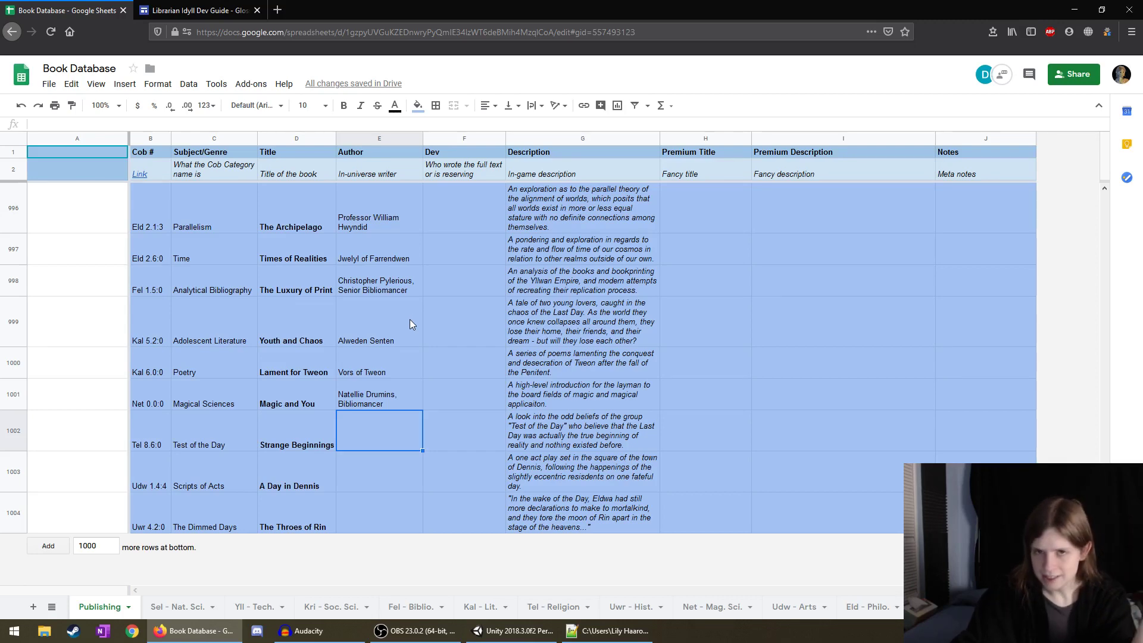
Enter an invented full name with the title Professor as the author of Strange Beginnings.
{"action": "right_click", "coordinate": [459, 420]}
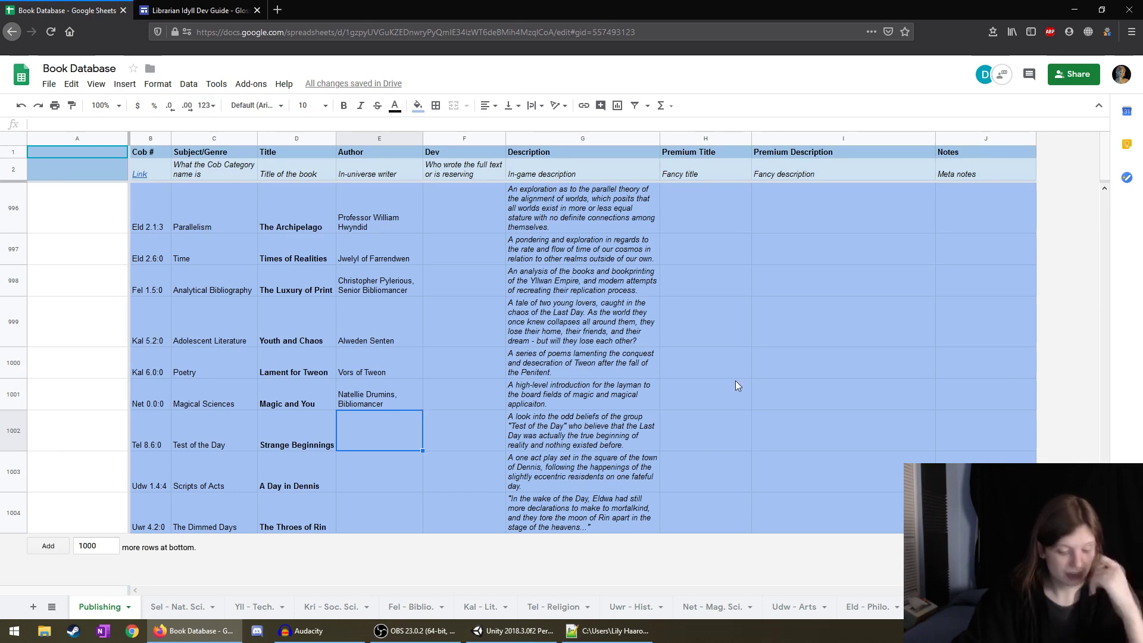
{"action": "type", "text": "Professor"}
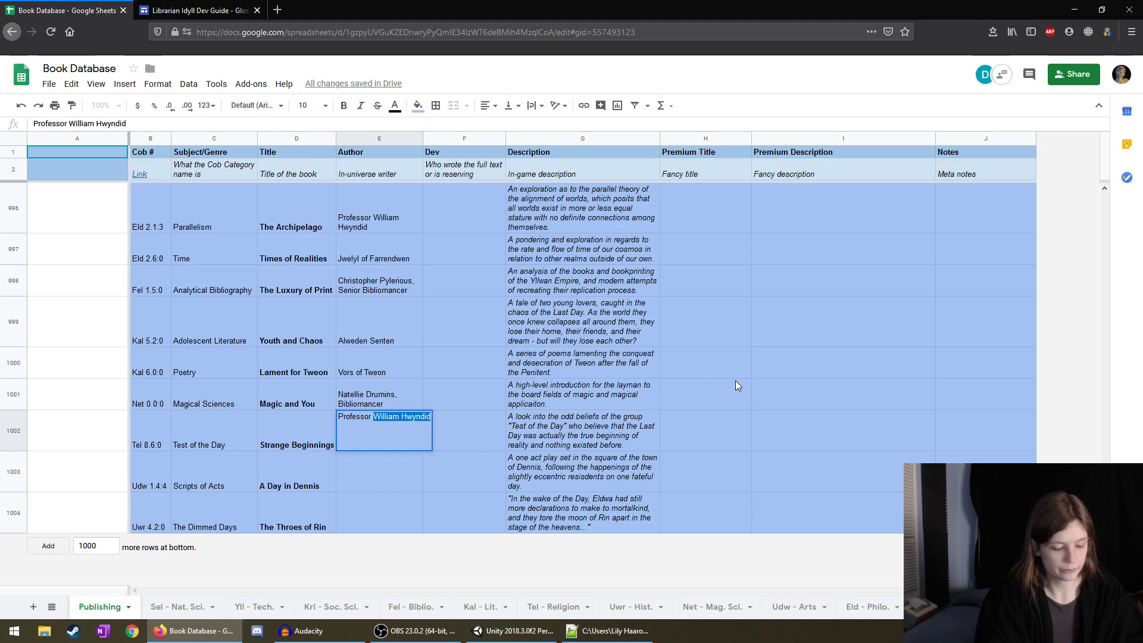
{"action": "type", "text": "Bwen"}
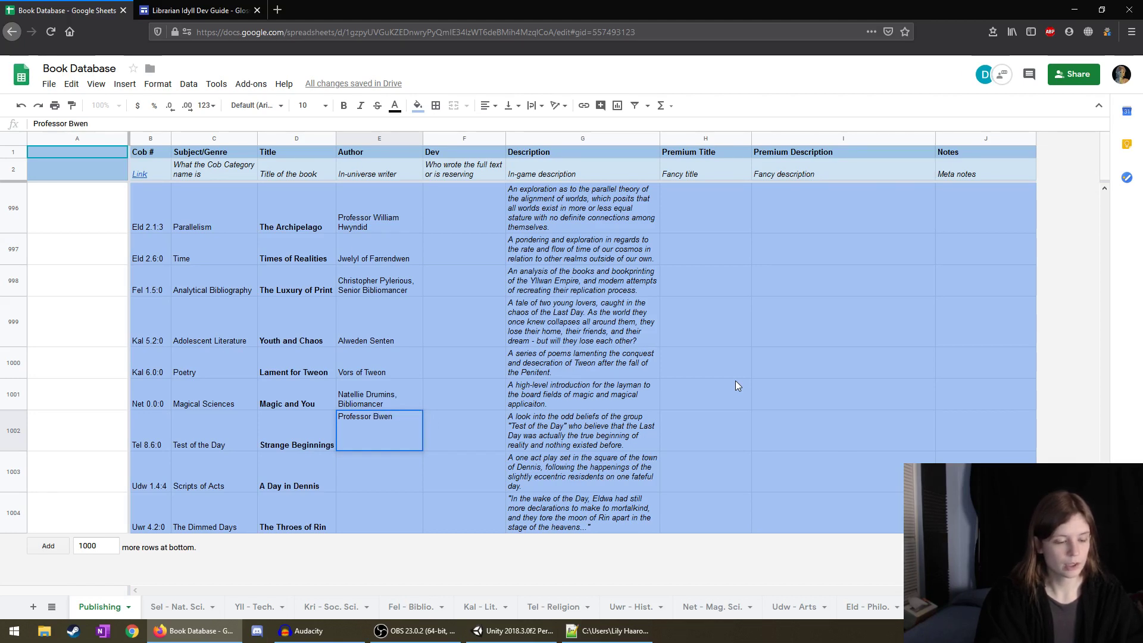
{"action": "type", "text": "enyl"}
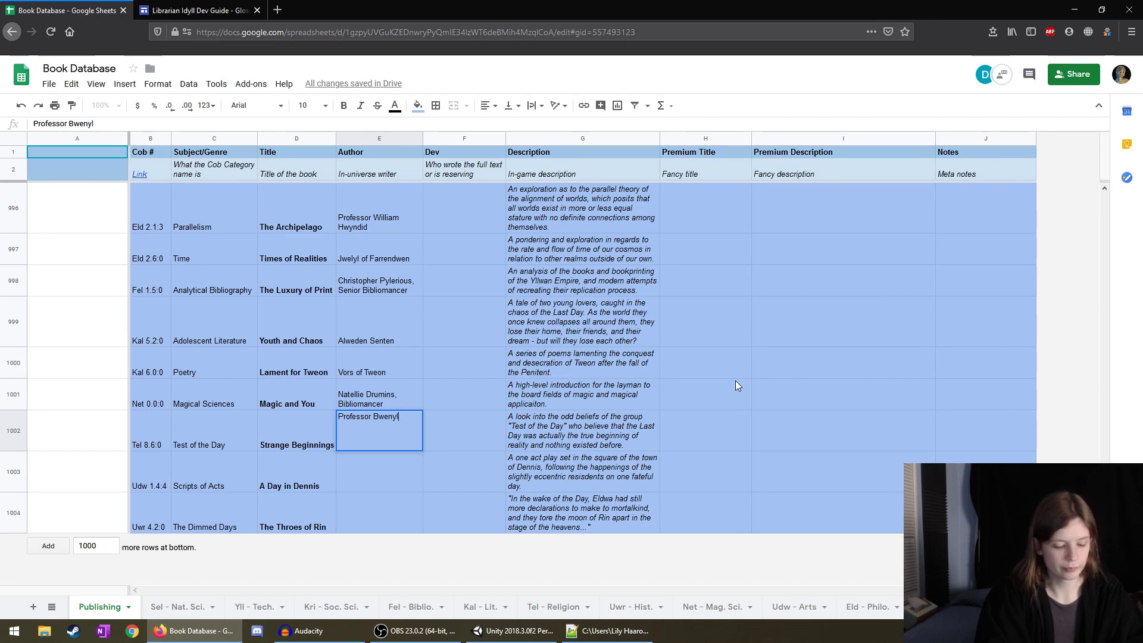
{"action": "type", "text": " Ko"}
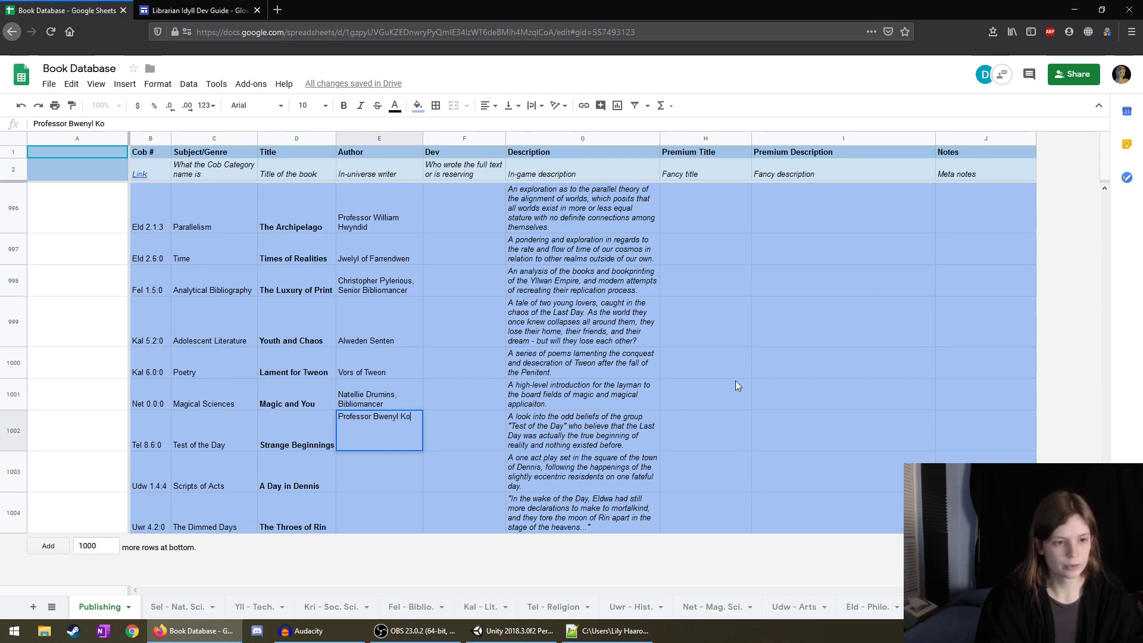
{"action": "type", "text": "rdrw"}
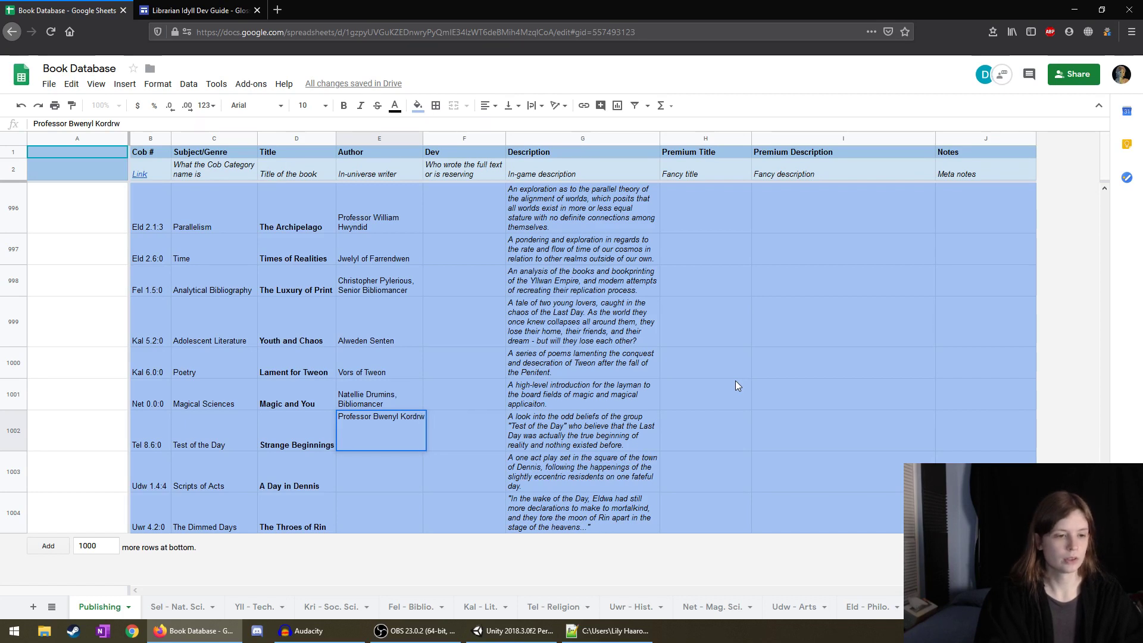
{"action": "key", "text": "BackSpace"}
{"action": "type", "text": "in"}
{"action": "key", "text": "Return"}
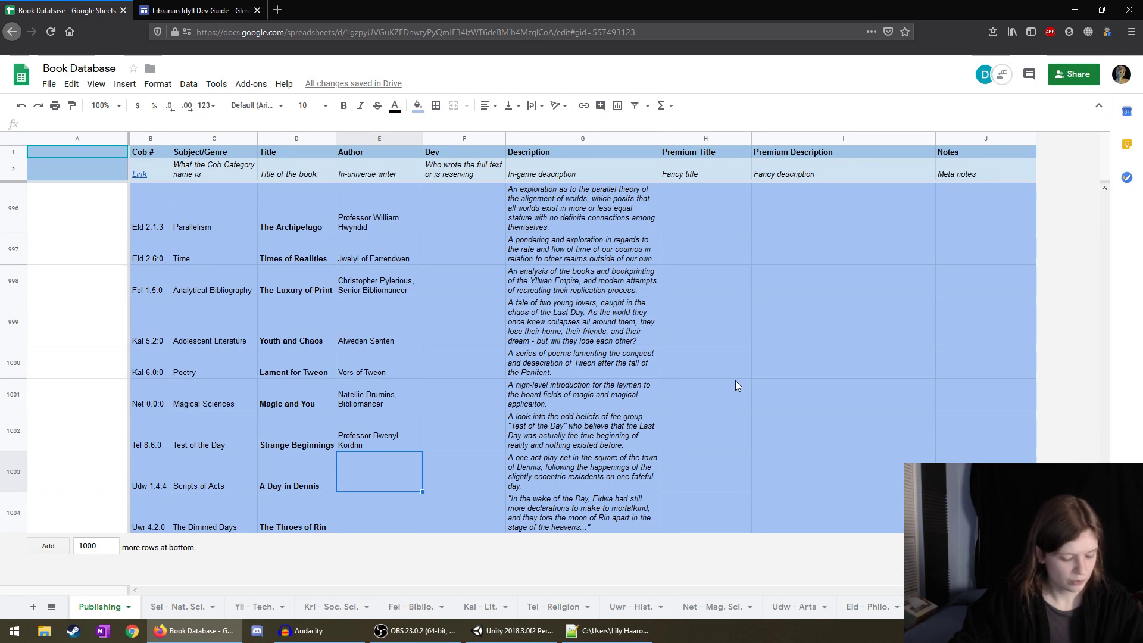
Enter "Anonymous" as the author of A Day in Dennis, correcting the spelling.
{"action": "type", "text": "Ann"}
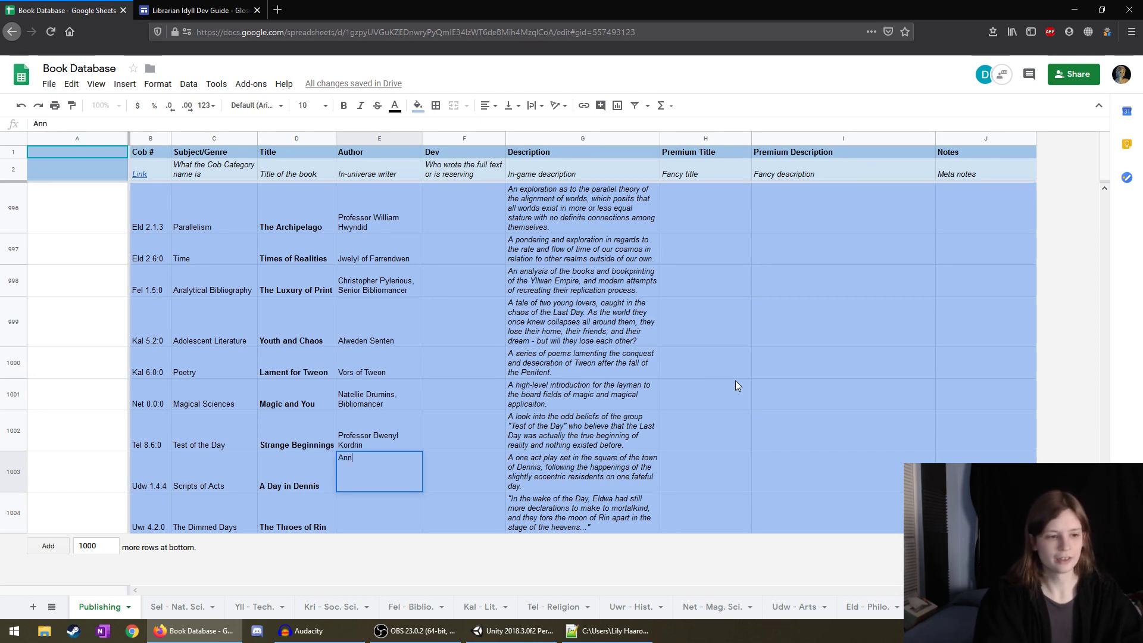
{"action": "type", "text": "oyn"}
{"action": "key", "text": "BackSpace"}
{"action": "key", "text": "BackSpace"}
{"action": "key", "text": "BackSpace"}
{"action": "key", "text": "BackSpace"}
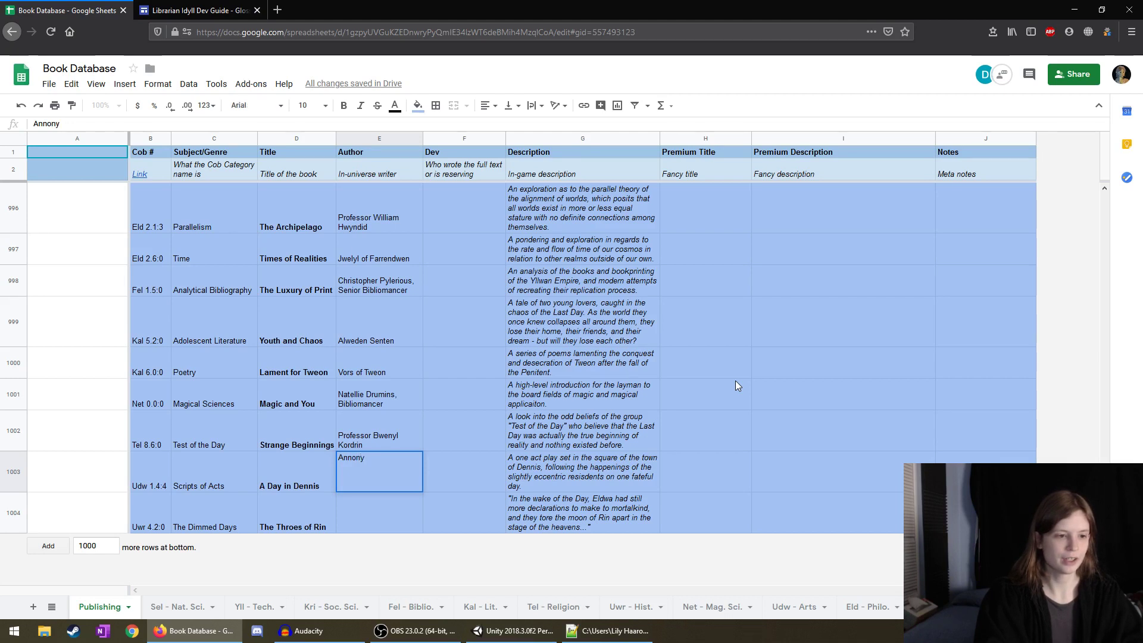
{"action": "type", "text": "onomyous"}
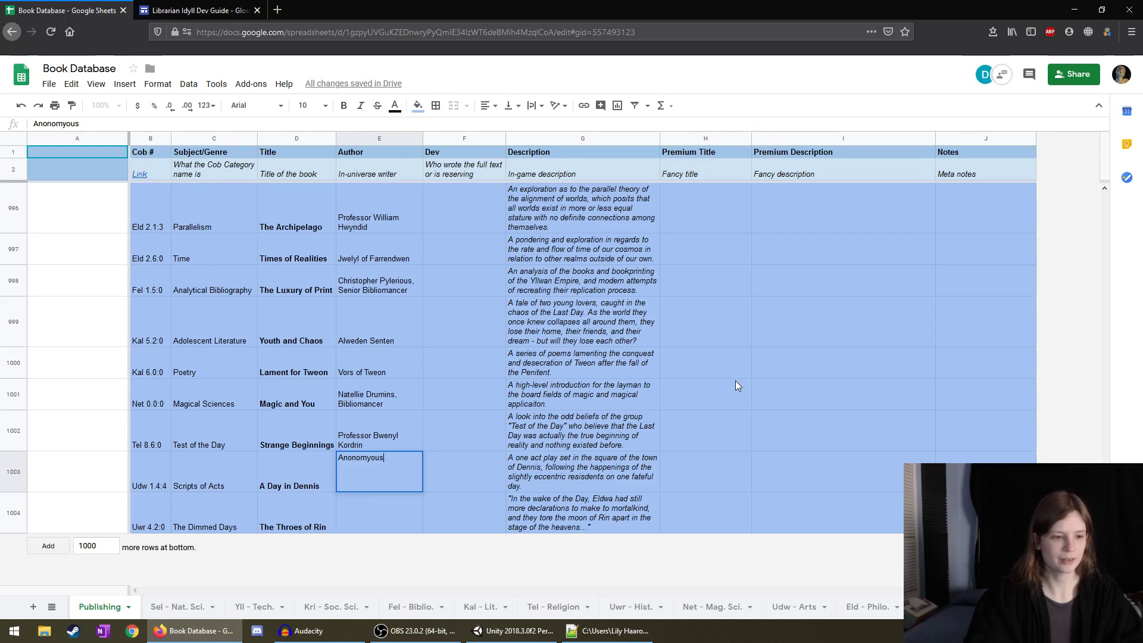
{"action": "left_click", "coordinate": [102, 630]}
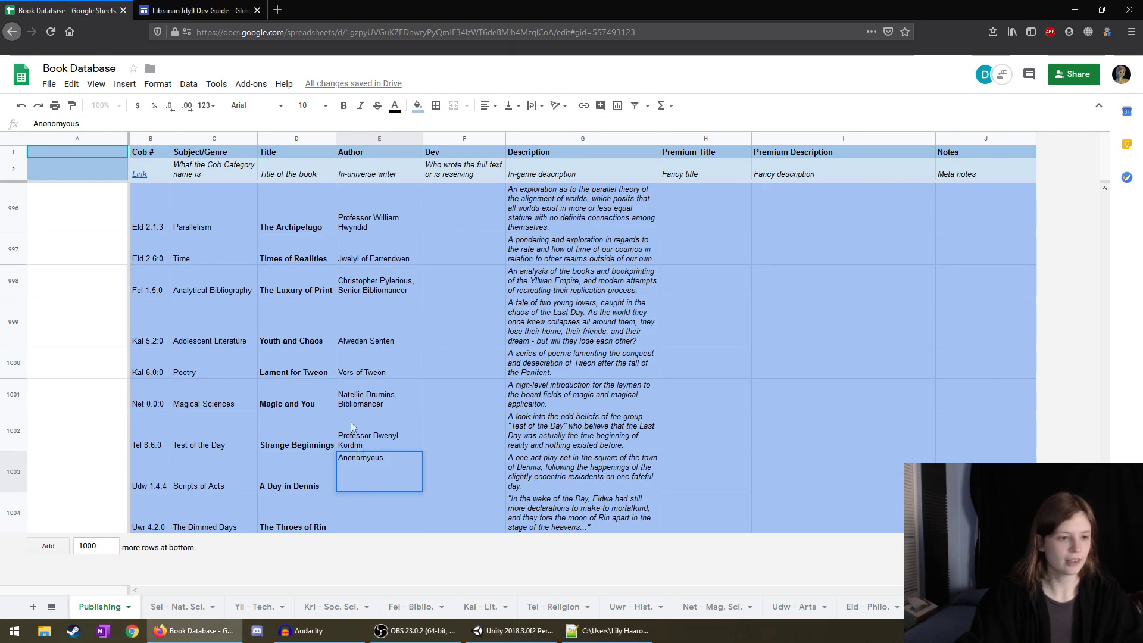
{"action": "key", "text": "Escape"}
{"action": "type", "text": "Anonymous"}
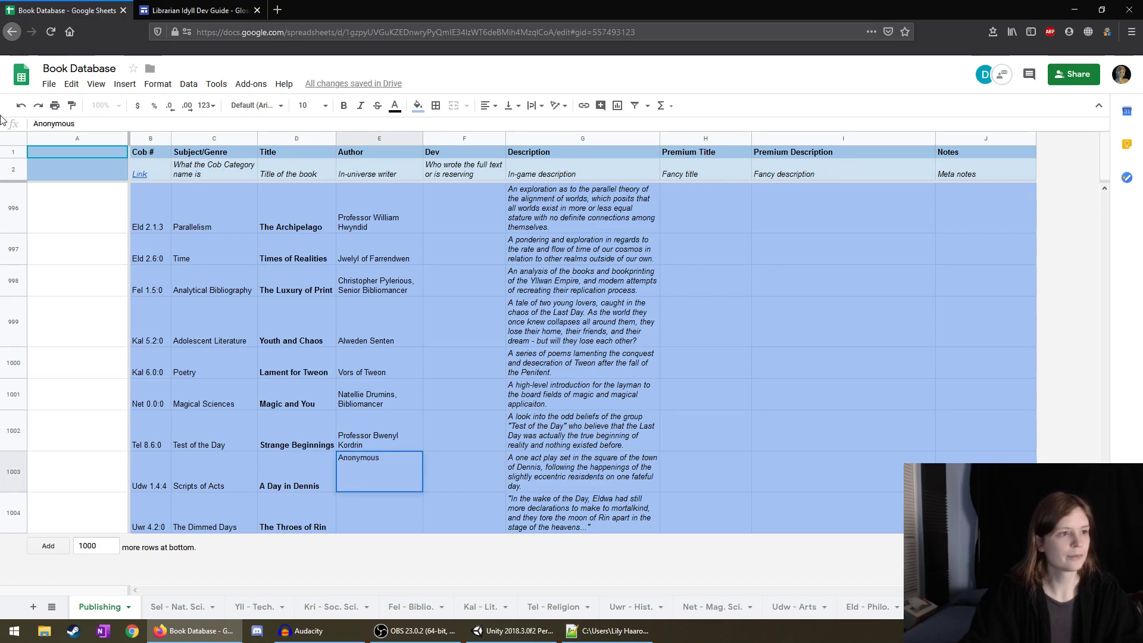
{"action": "key", "text": "Return"}
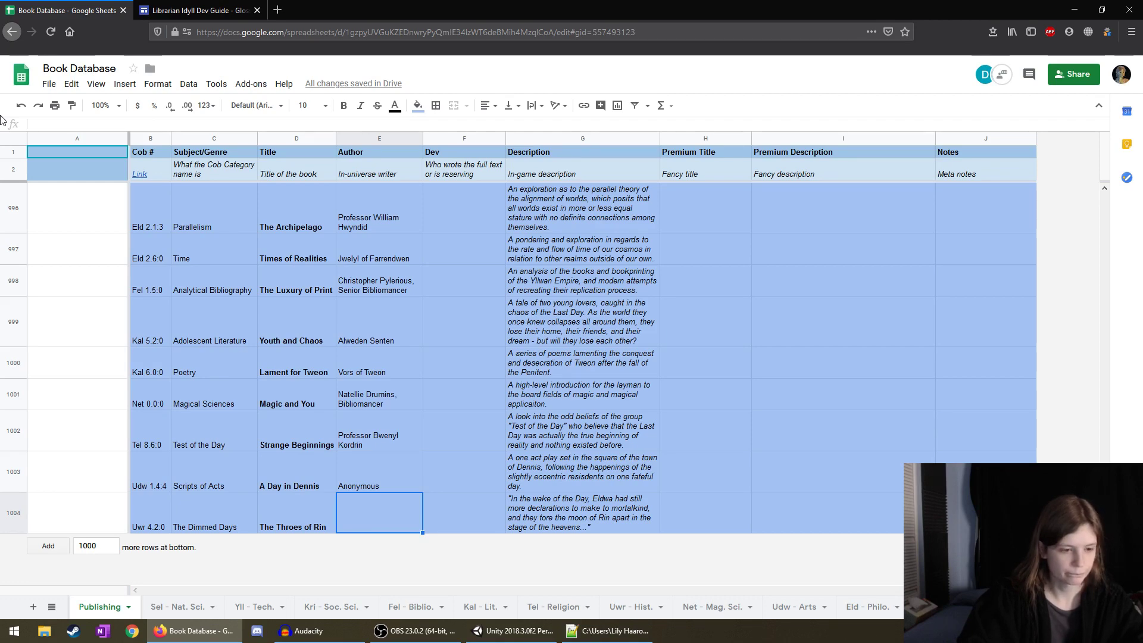
Look through the Dev Guide glossary's historians, and enter an invented full name as the author of The Throes of Rin.
{"action": "key", "text": "ctrl+Tab"}
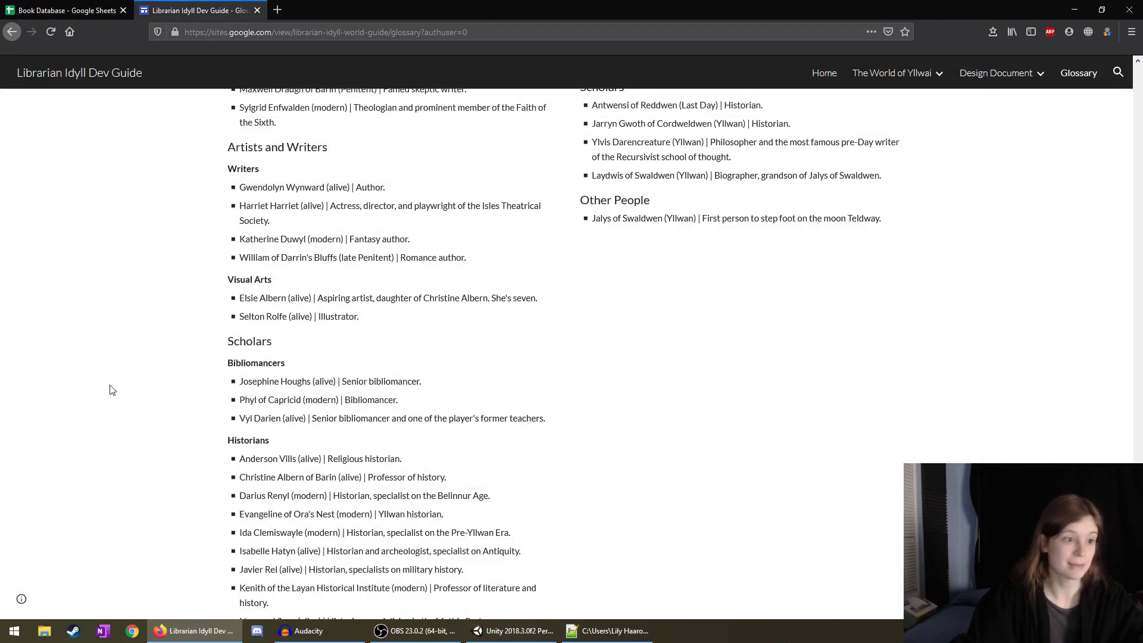
{"action": "scroll", "coordinate": [115, 397], "scroll_direction": "down", "scroll_amount": 3}
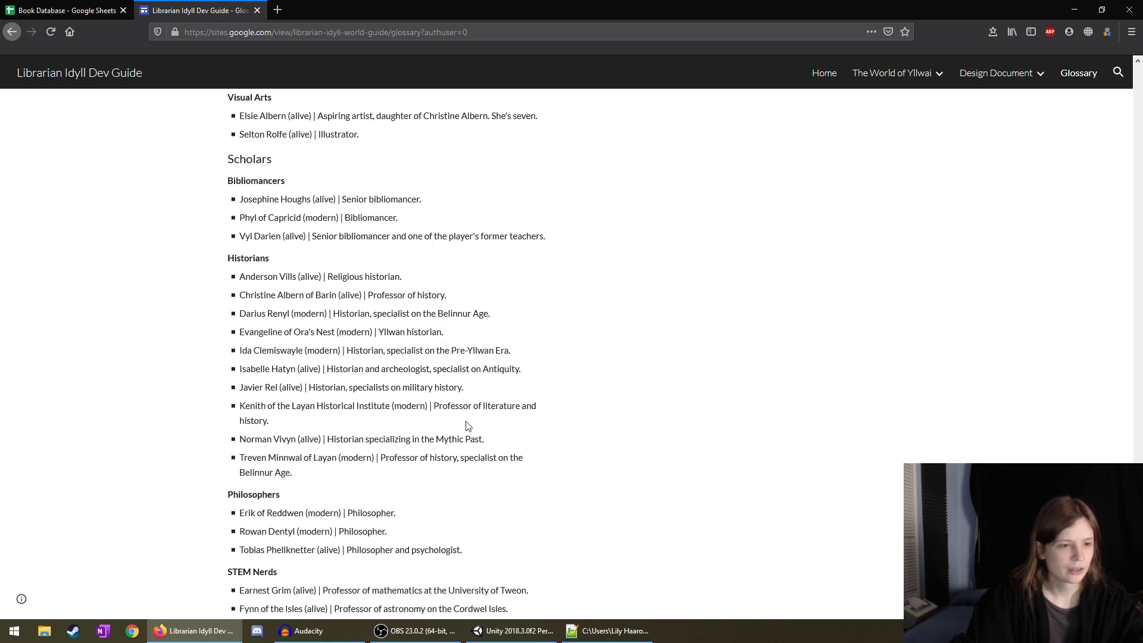
{"action": "left_click_drag", "start_coordinate": [391, 406], "coordinate": [240, 406]}
{"action": "left_click", "coordinate": [239, 406]}
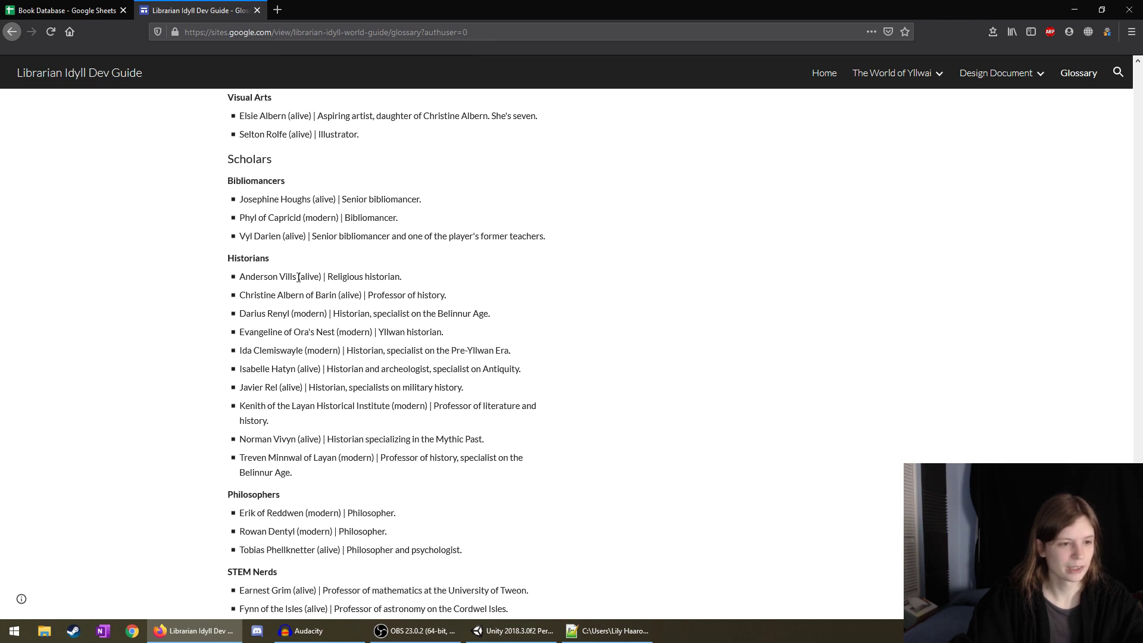
{"action": "left_click", "coordinate": [65, 10]}
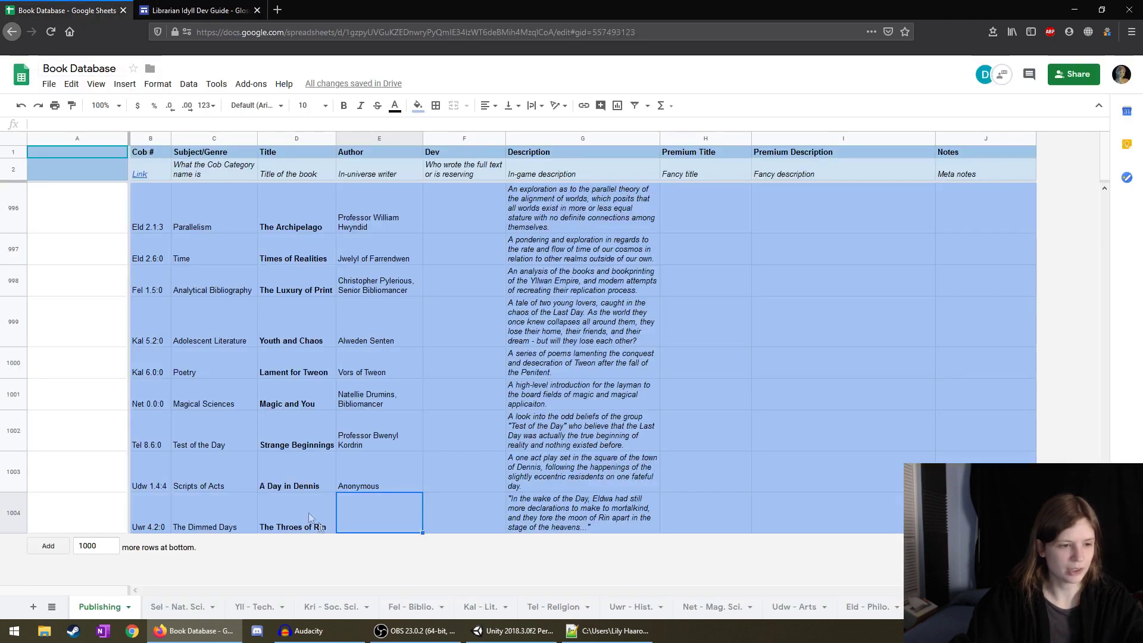
{"action": "left_click", "coordinate": [347, 515]}
{"action": "mouse_move", "coordinate": [416, 630]}
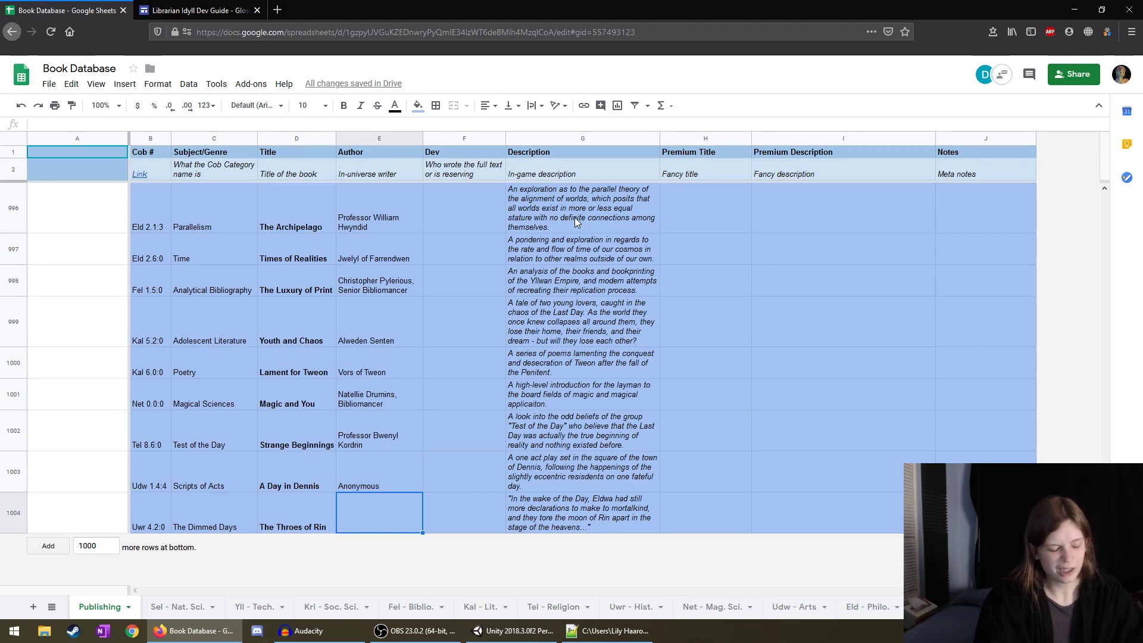
{"action": "type", "text": "Pippin"}
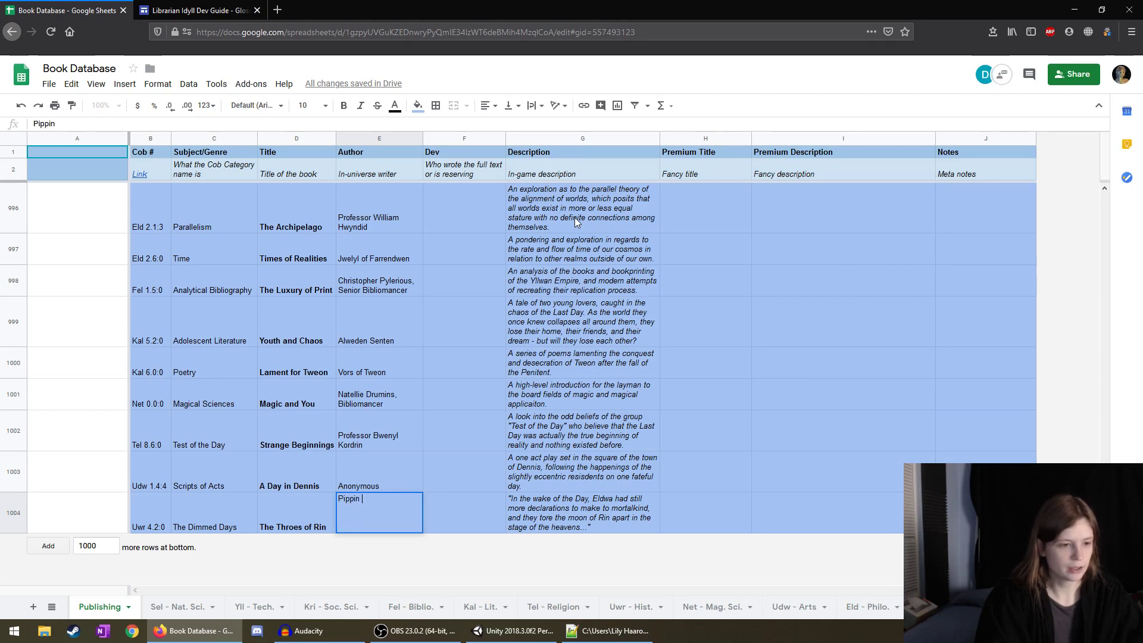
{"action": "type", "text": " Win"}
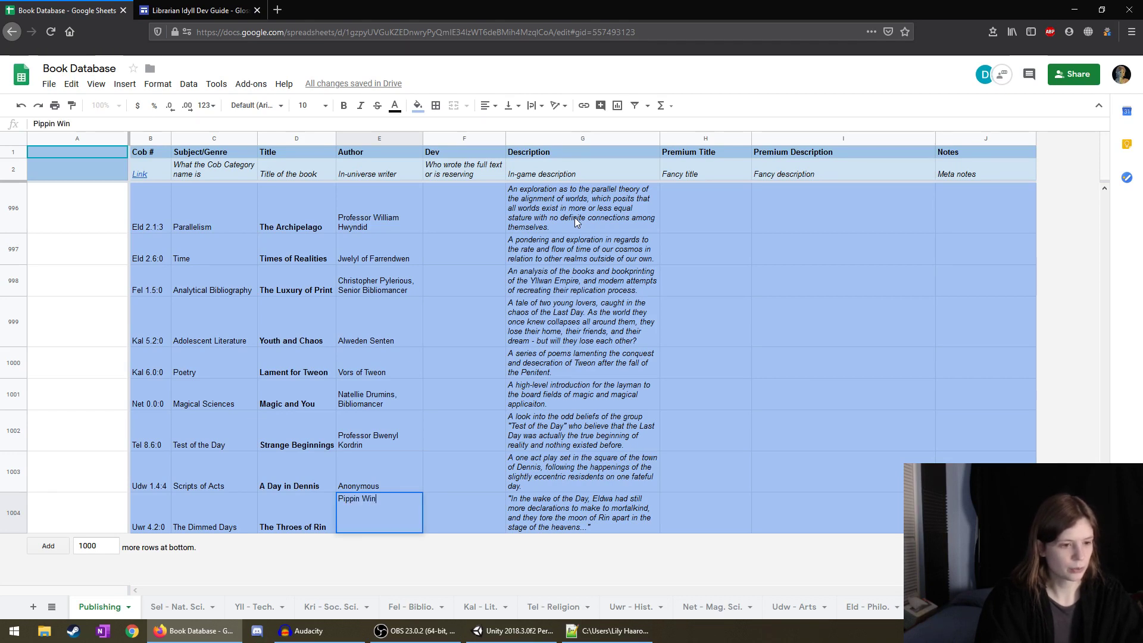
{"action": "type", "text": "weird"}
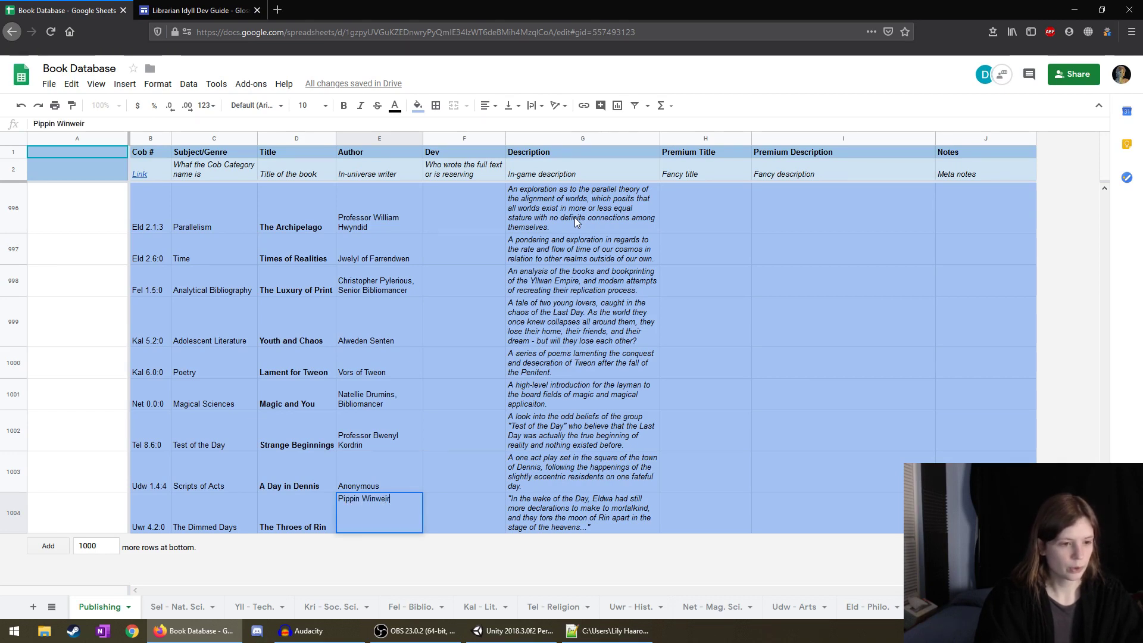
{"action": "key", "text": "Return"}
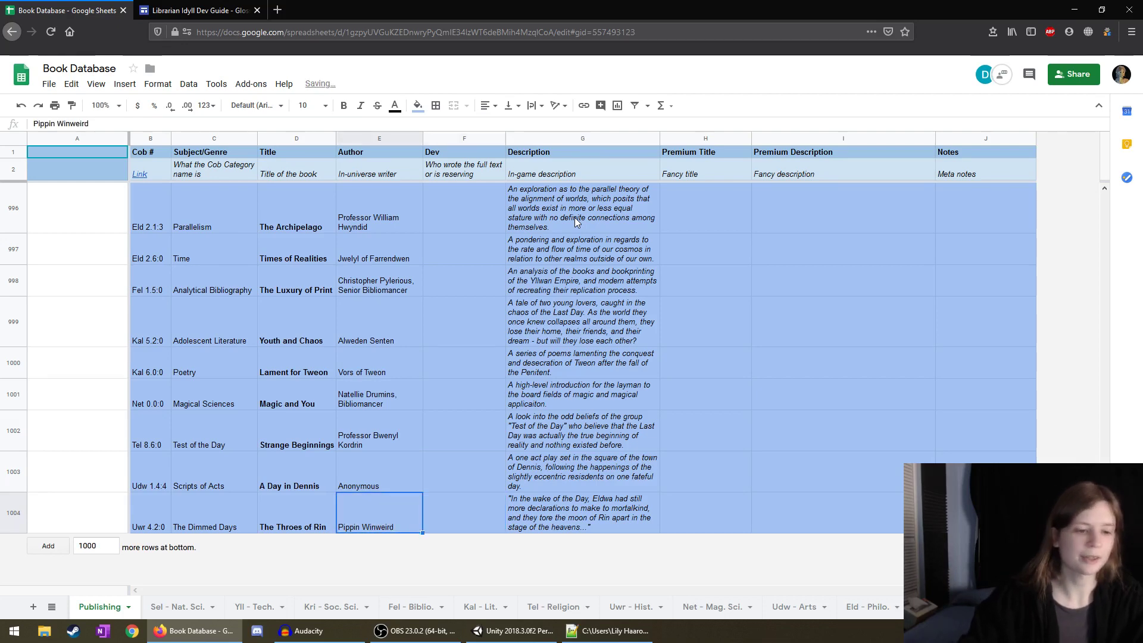
Review the filled-in book rows on the Publishing sheet from Layers of Being to The Throes of Rin.
{"action": "scroll", "coordinate": [498, 370], "scroll_direction": "up", "scroll_amount": 1}
{"action": "scroll", "coordinate": [498, 373], "scroll_direction": "down", "scroll_amount": 1}
{"action": "scroll", "coordinate": [476, 357], "scroll_direction": "up", "scroll_amount": 1}
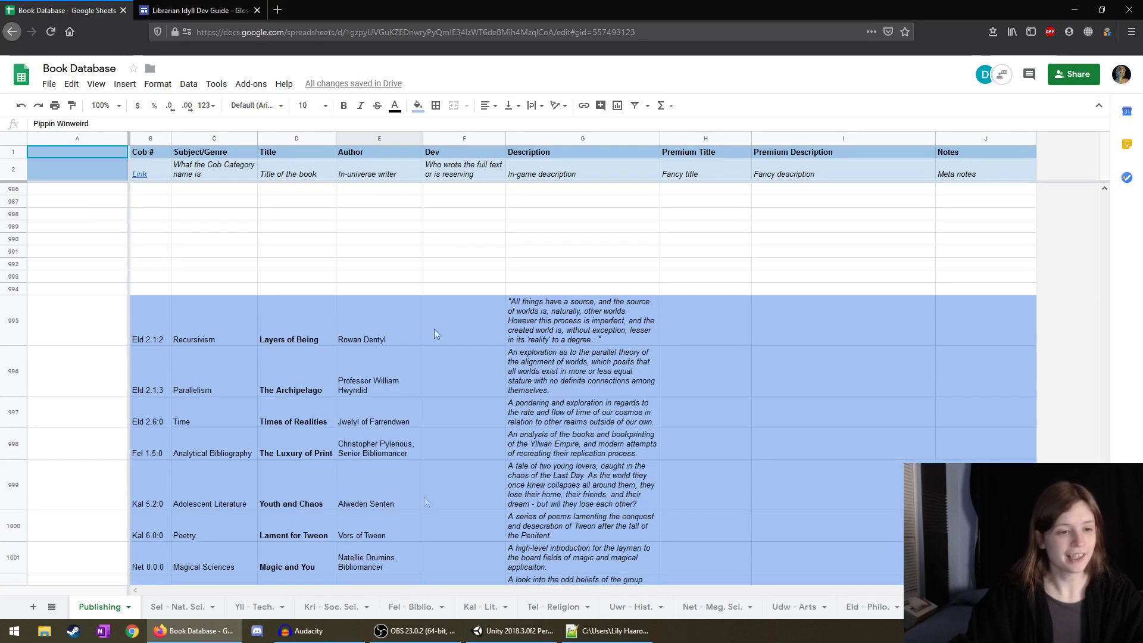
{"action": "scroll", "coordinate": [416, 506], "scroll_direction": "down", "scroll_amount": 1}
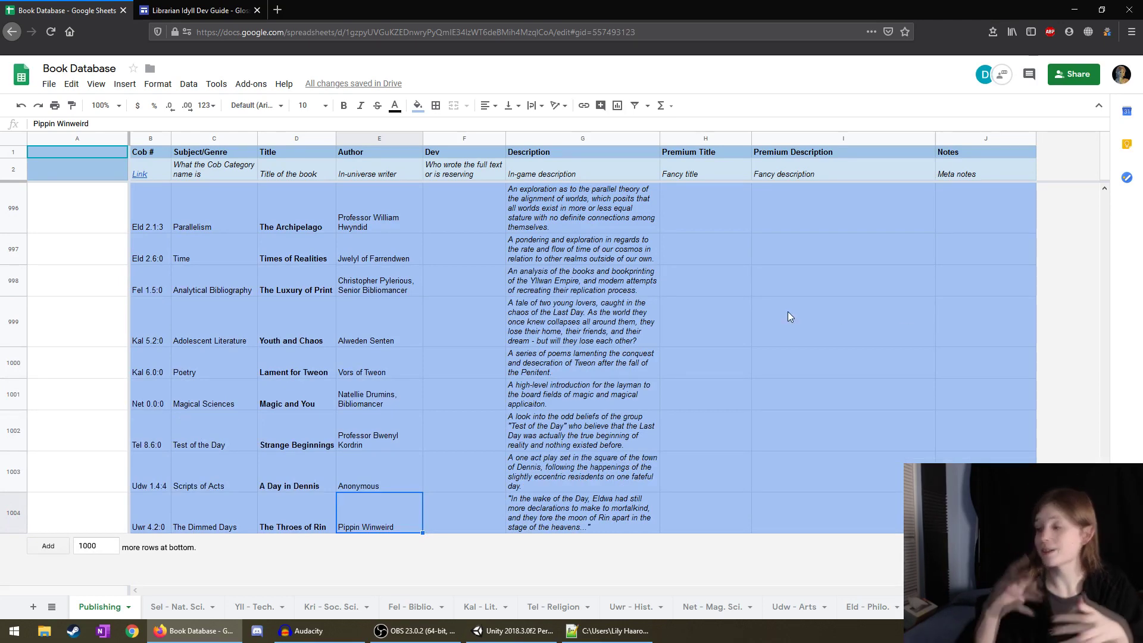
{"action": "scroll", "coordinate": [787, 312], "scroll_direction": "up", "scroll_amount": 1}
{"action": "scroll", "coordinate": [744, 310], "scroll_direction": "up", "scroll_amount": 2}
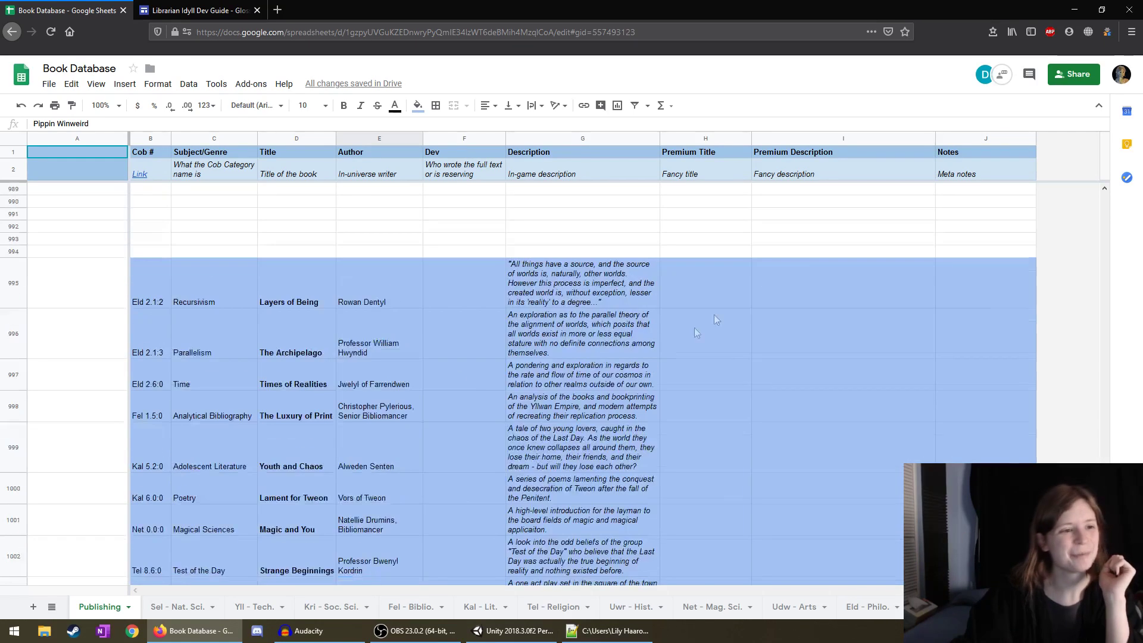
{"action": "left_click", "coordinate": [153, 260]}
{"action": "scroll", "coordinate": [156, 260], "scroll_direction": "down", "scroll_amount": 3}
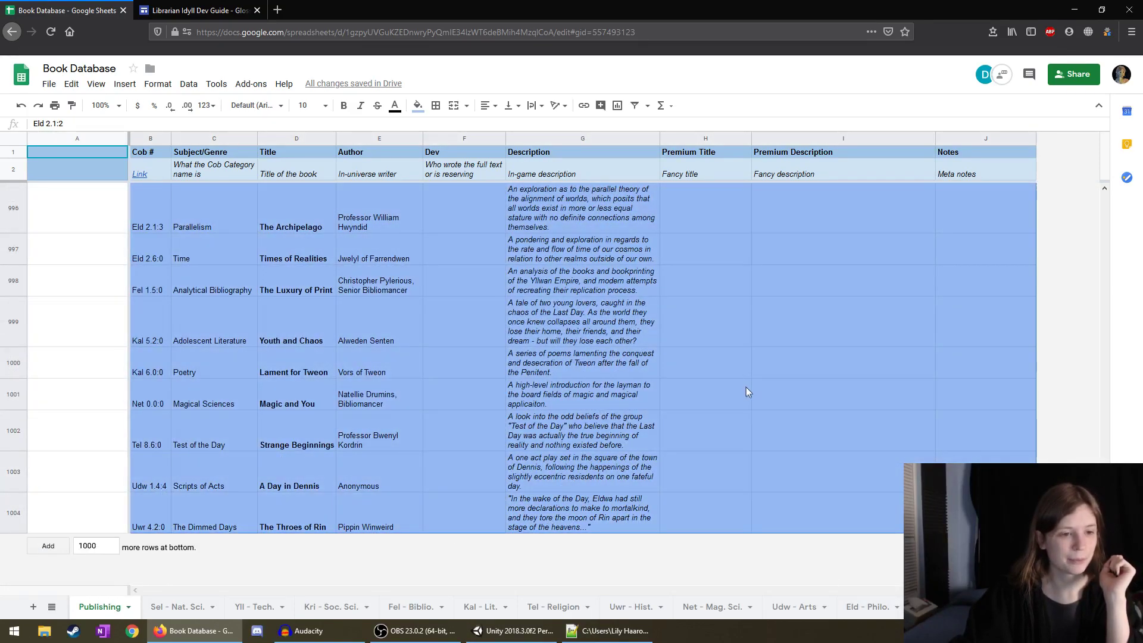
{"action": "left_click", "coordinate": [746, 390]}
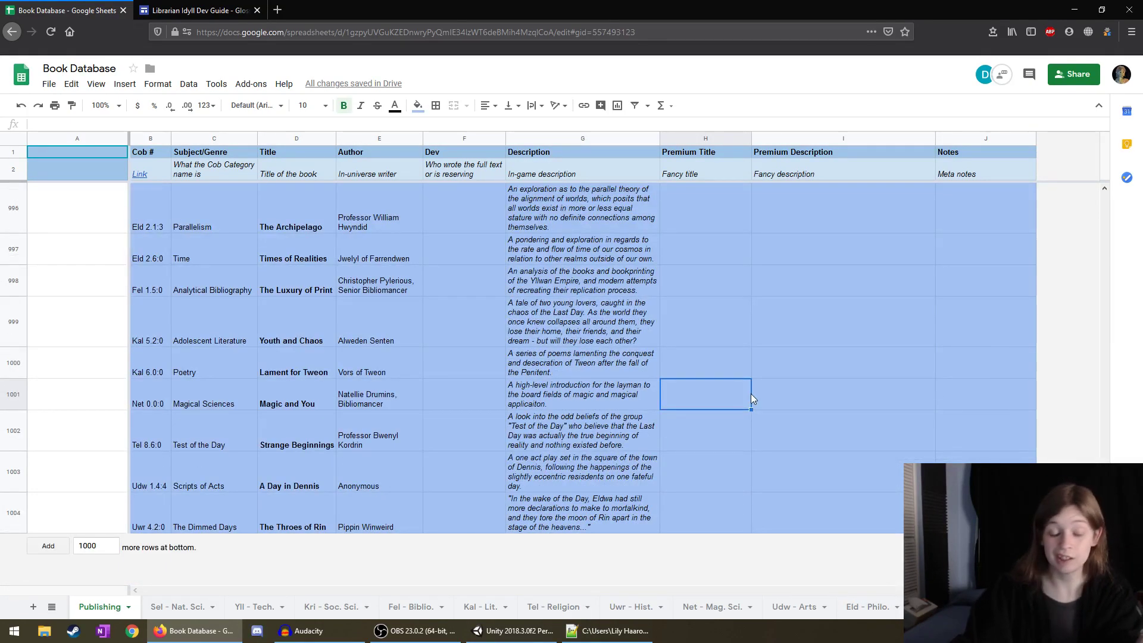
Switch to Unity to view the MainScene game view, and return to the book rows in the Book Database spreadsheet.
{"action": "left_click", "coordinate": [497, 634]}
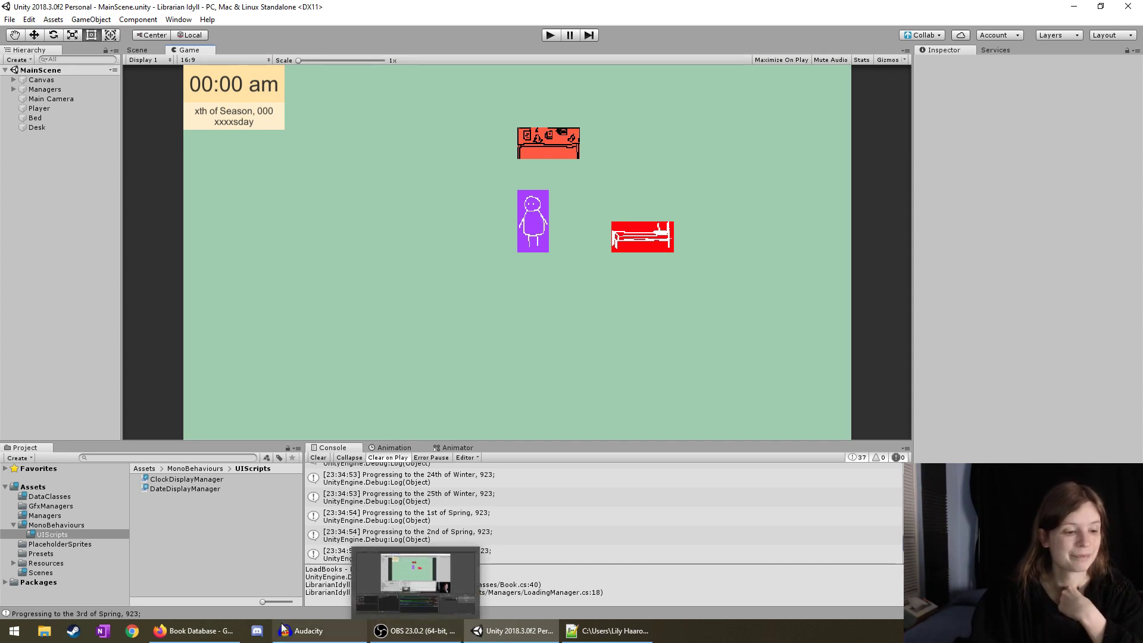
{"action": "mouse_move", "coordinate": [592, 628]}
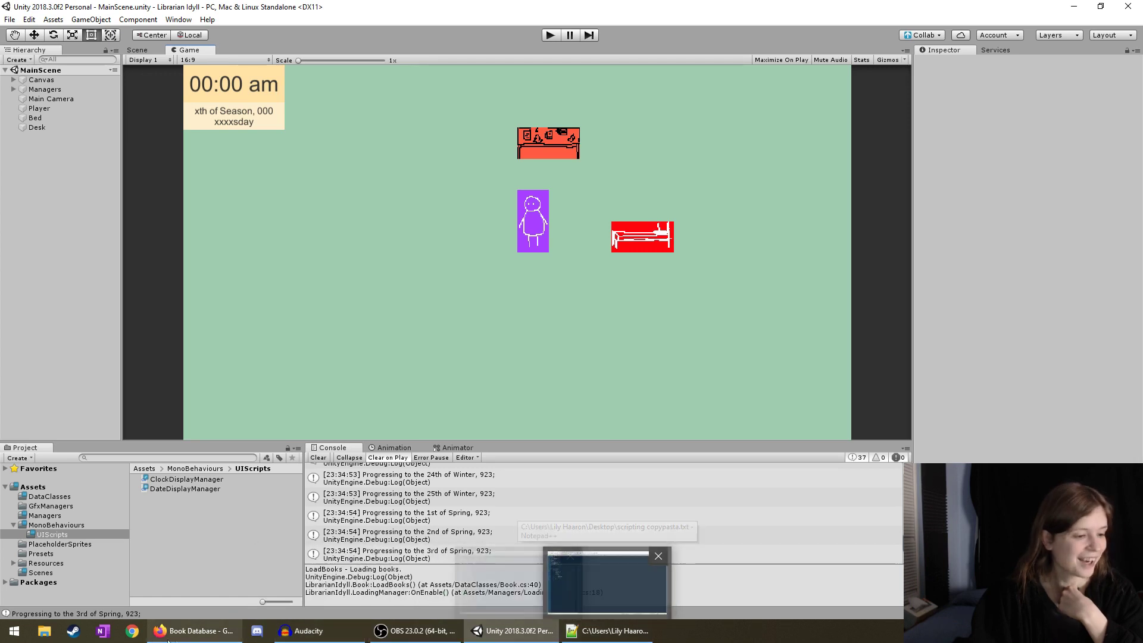
{"action": "left_click", "coordinate": [197, 630]}
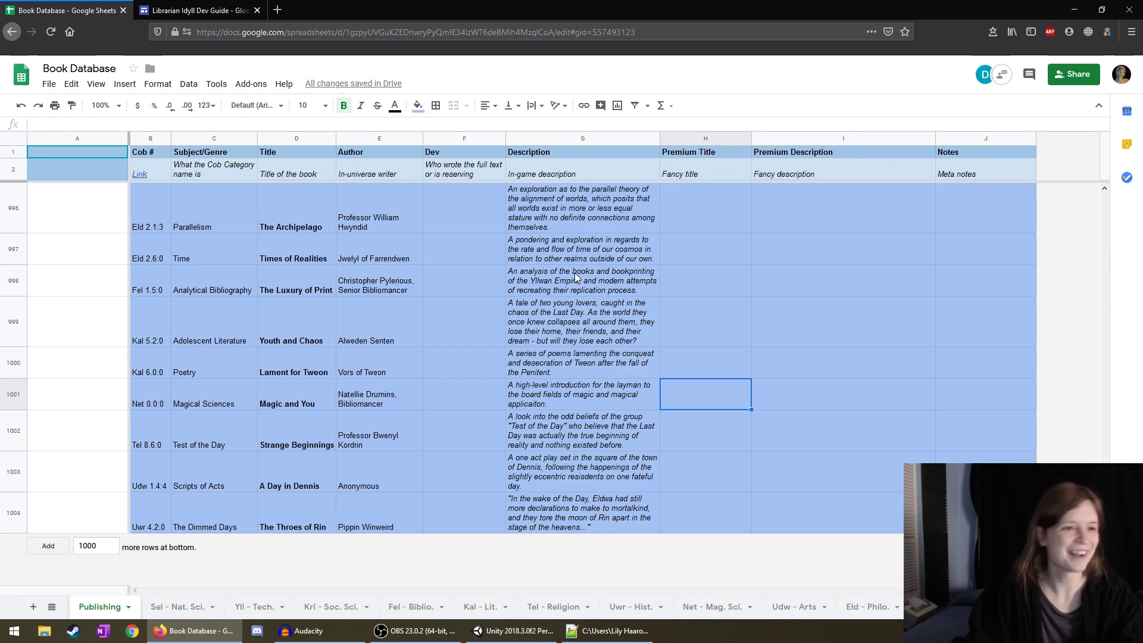
{"action": "scroll", "coordinate": [573, 272], "scroll_direction": "up", "scroll_amount": 3}
{"action": "scroll", "coordinate": [569, 275], "scroll_direction": "down", "scroll_amount": 1}
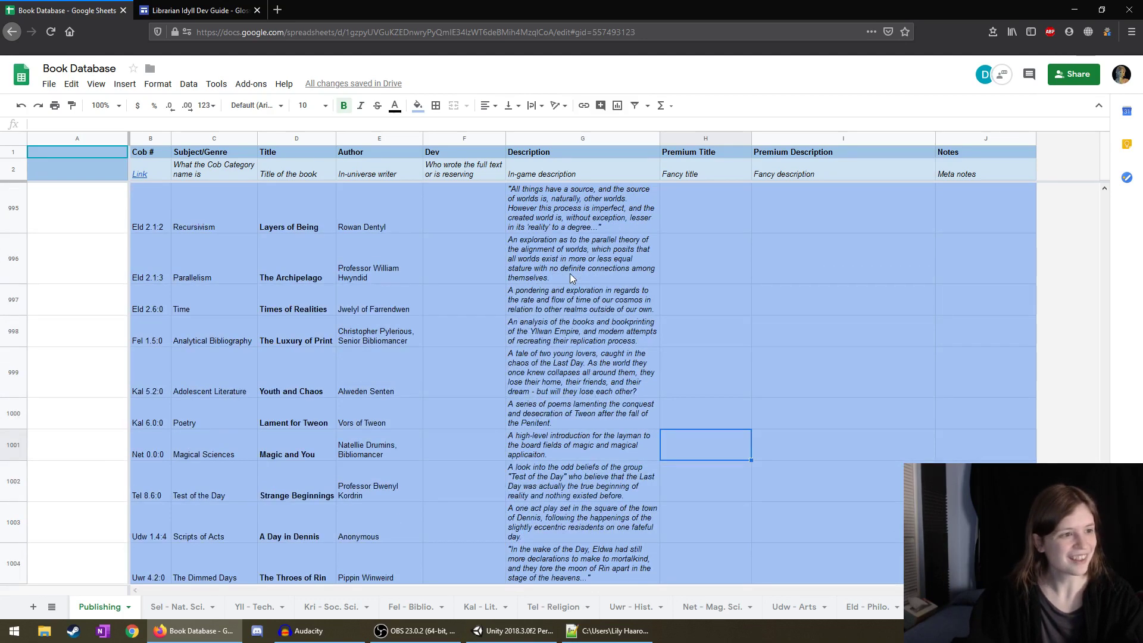